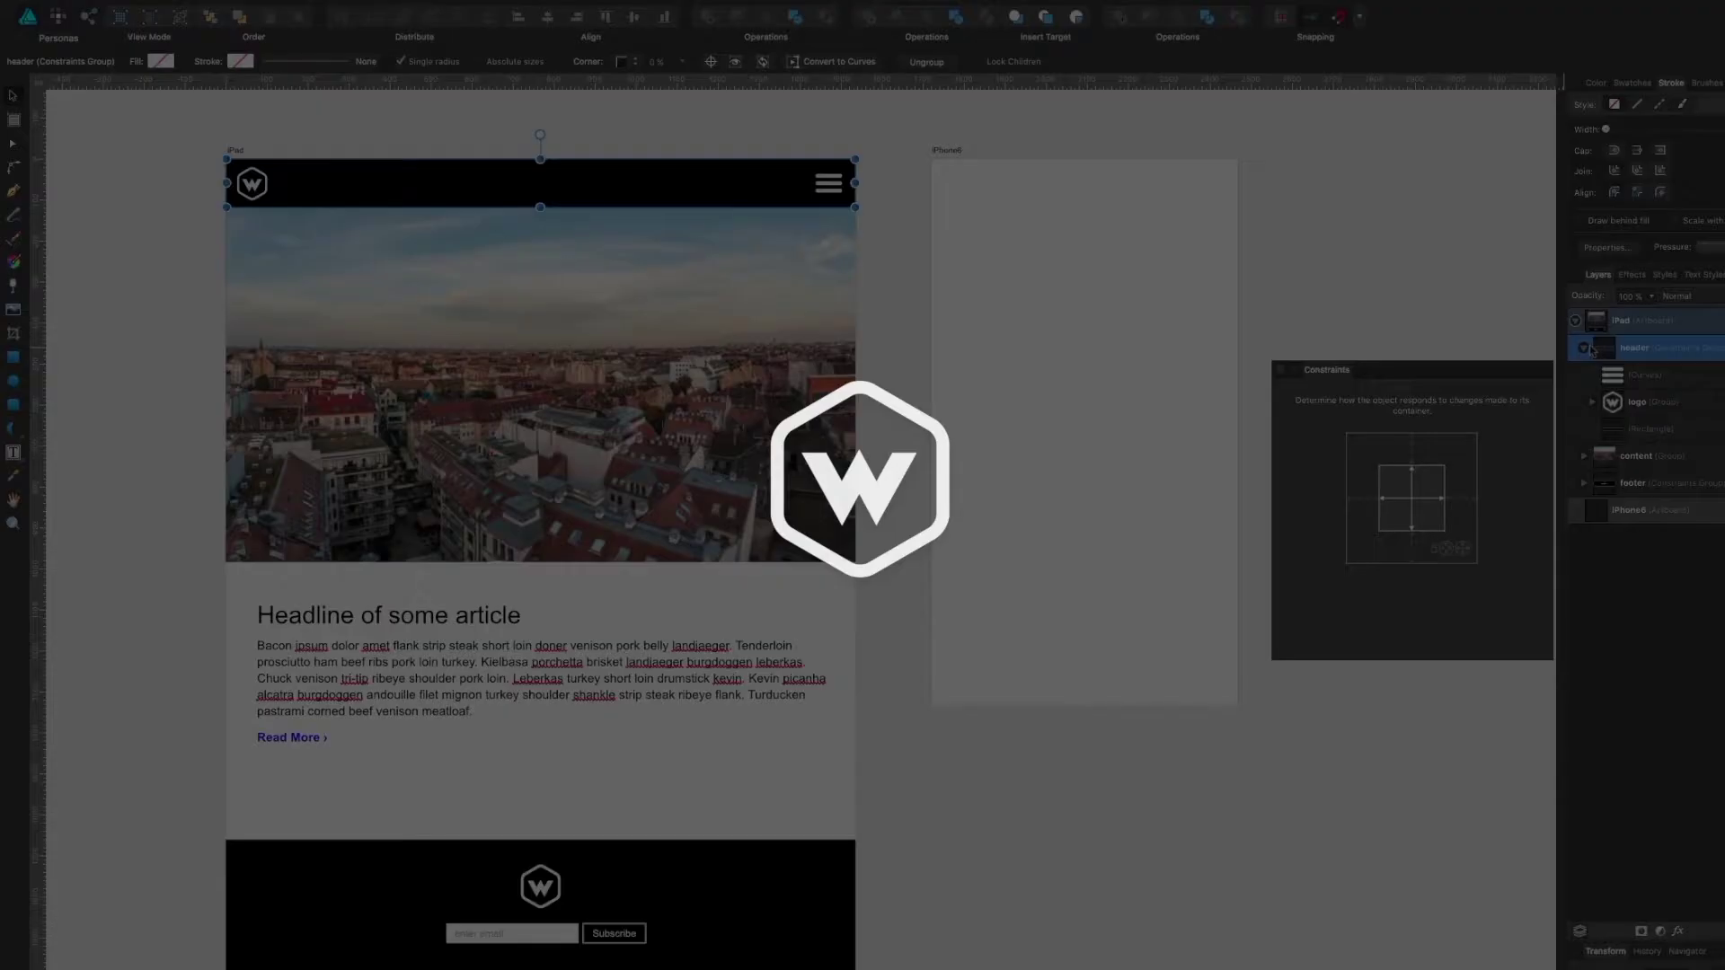
left_click(1586, 349)
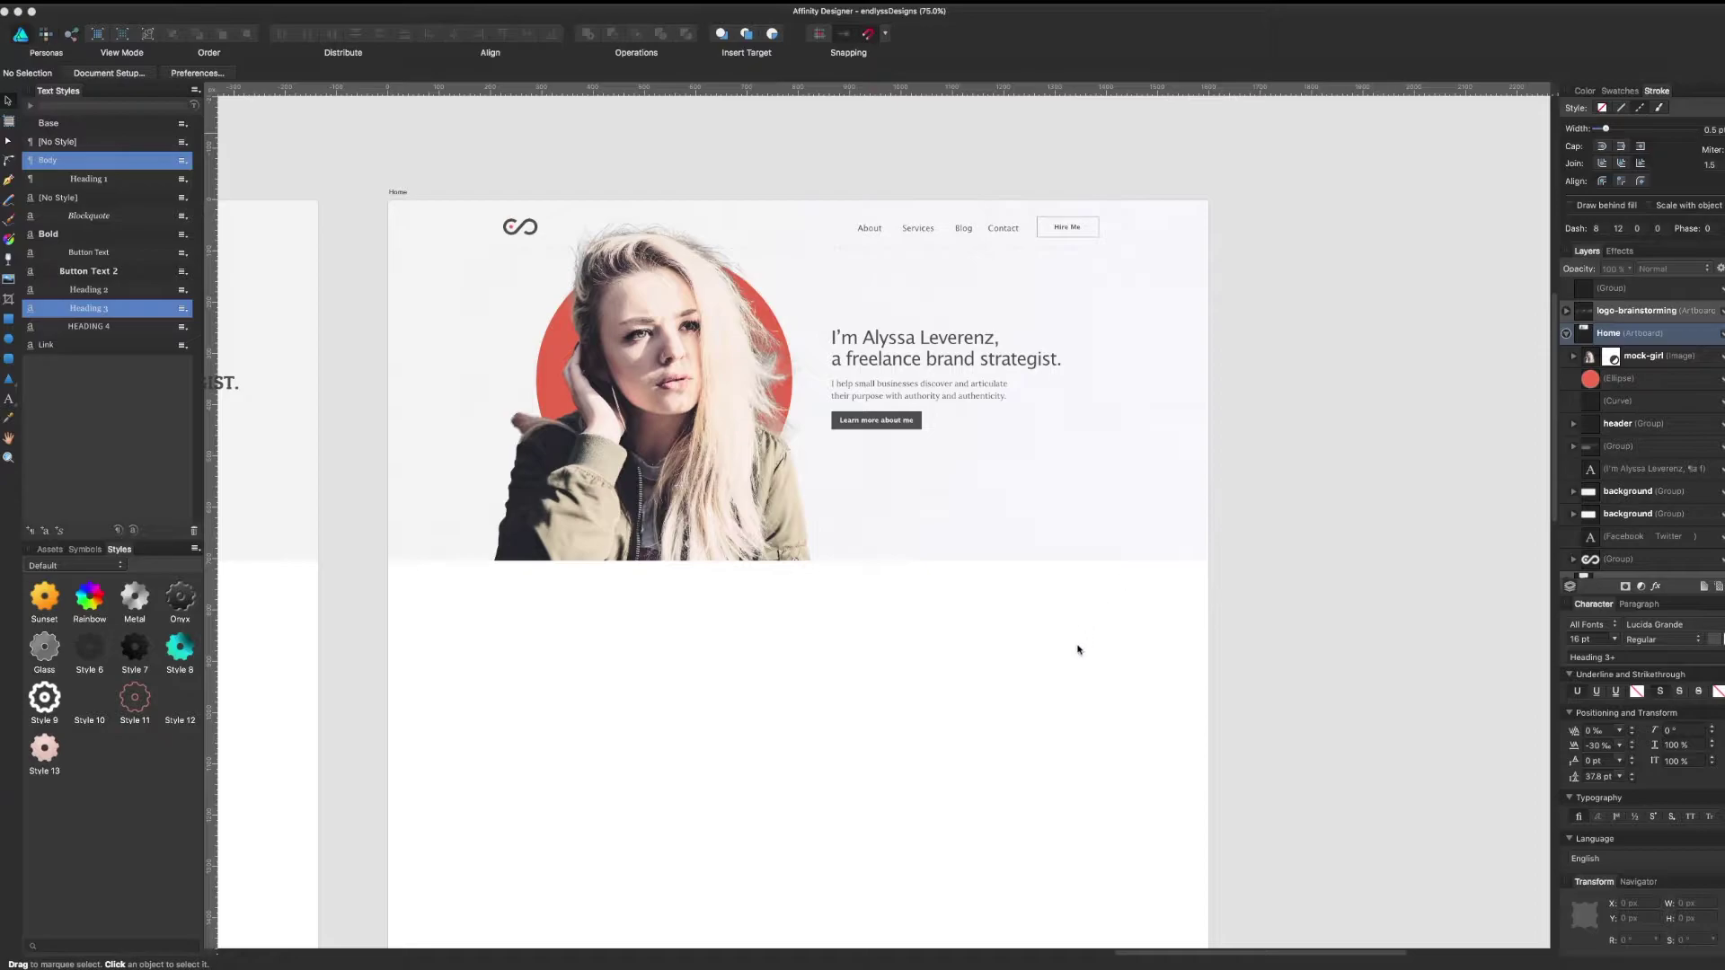
scroll(885, 638, "down", 1)
left_click_drag(864, 548, 940, 625)
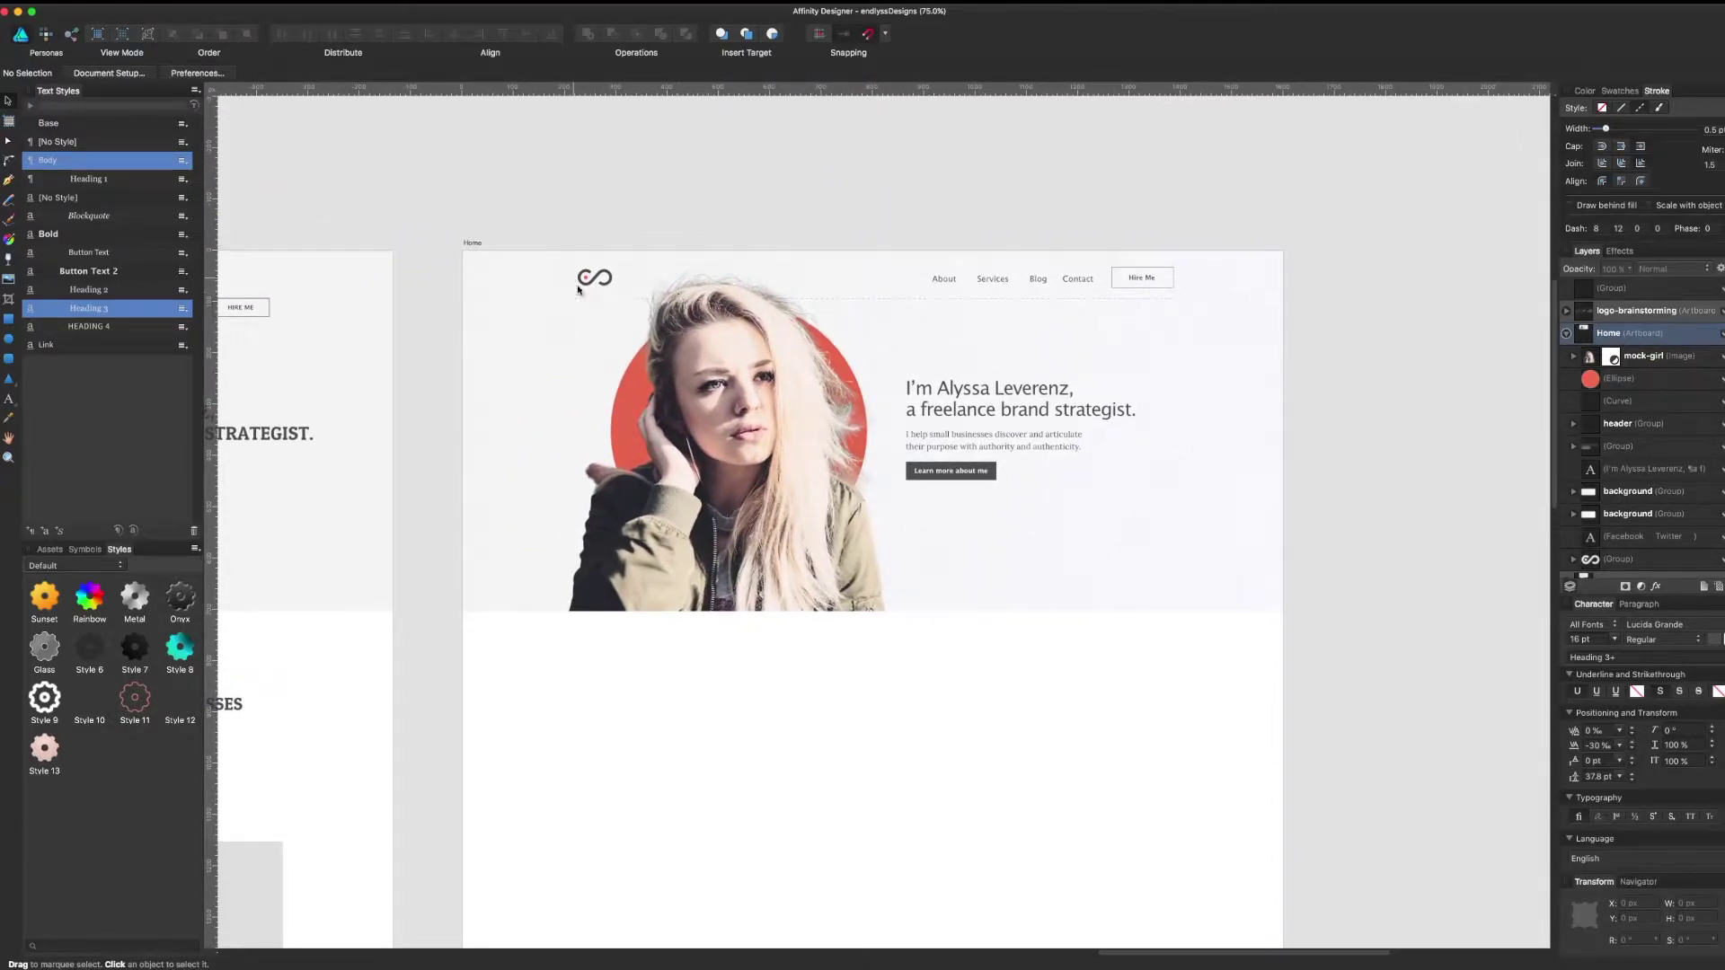
left_click(663, 365)
left_click(958, 686)
scroll(958, 665, "up", 1)
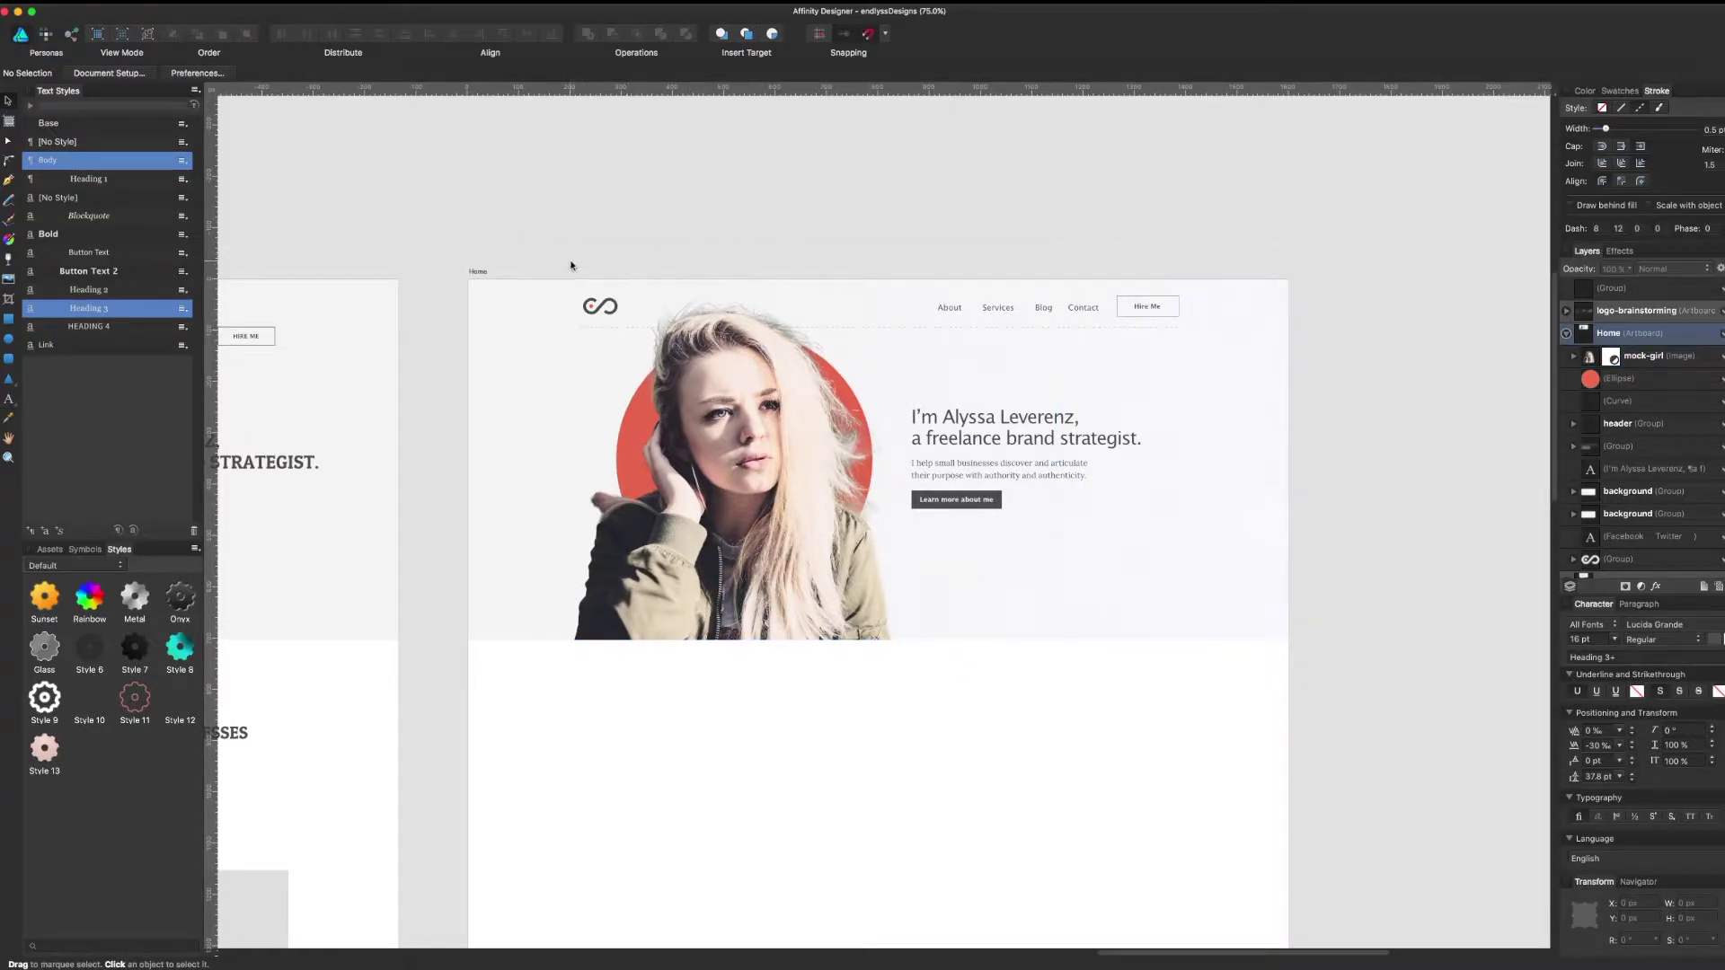
left_click(477, 272)
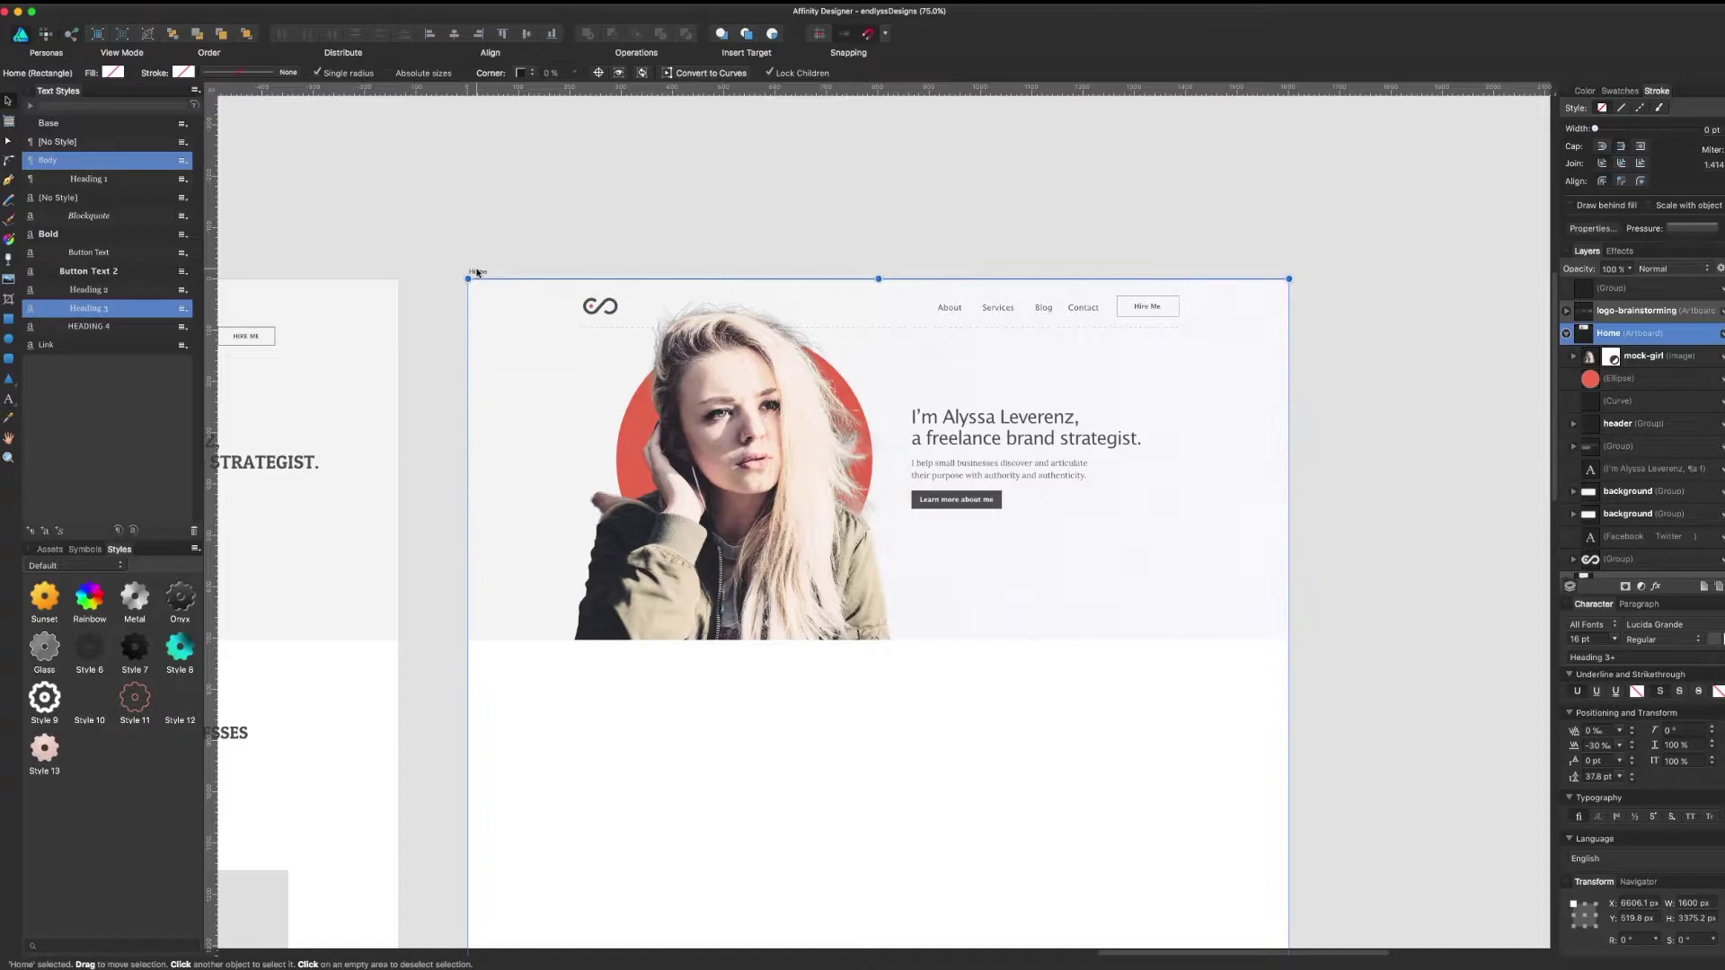
left_click(657, 248)
scroll(660, 256, "up", 1)
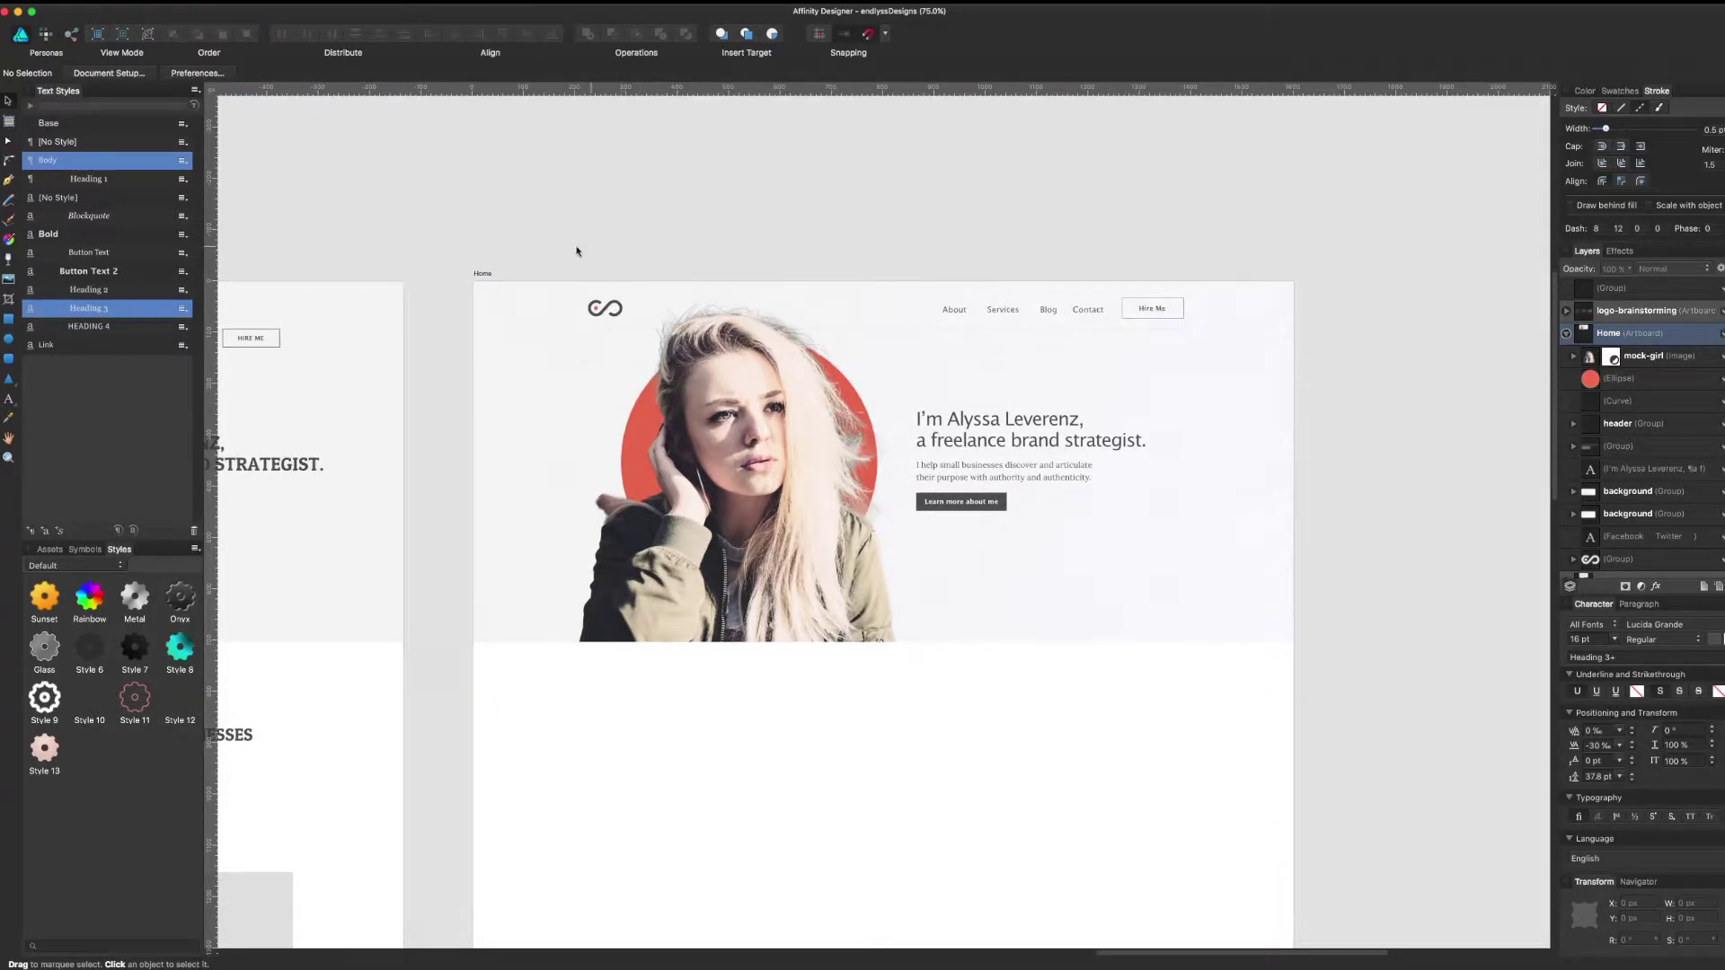
scroll(518, 266, "left", 2)
scroll(518, 266, "right", 3)
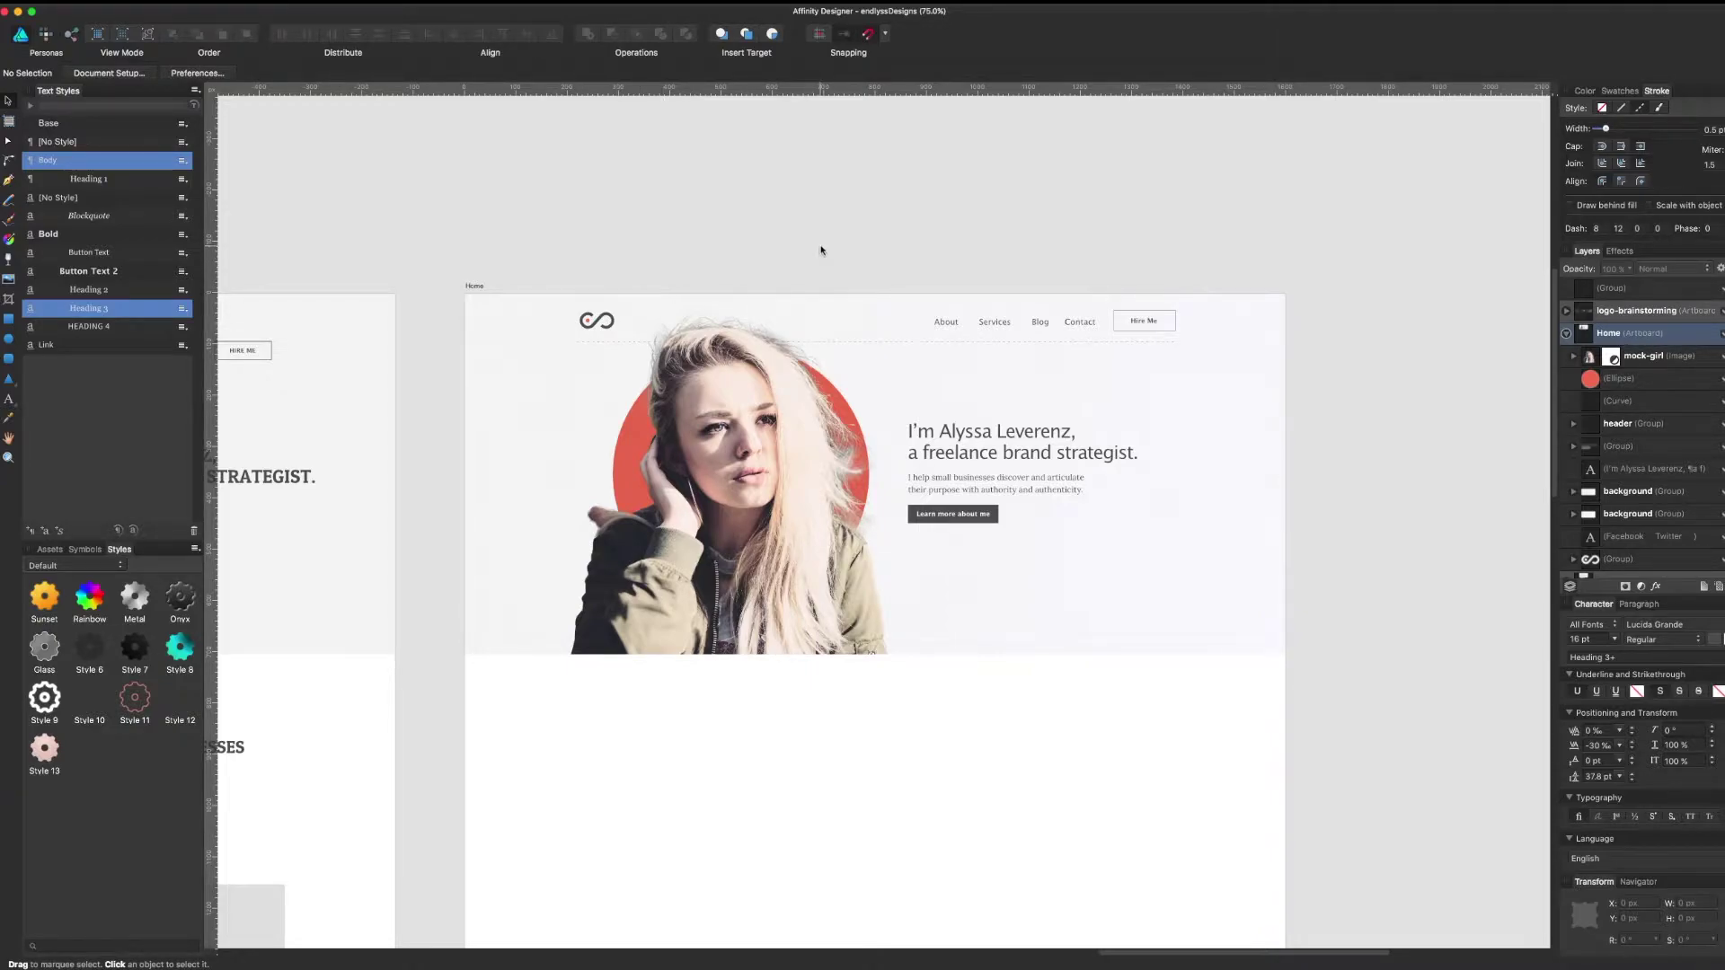
scroll(898, 235, "down", 2)
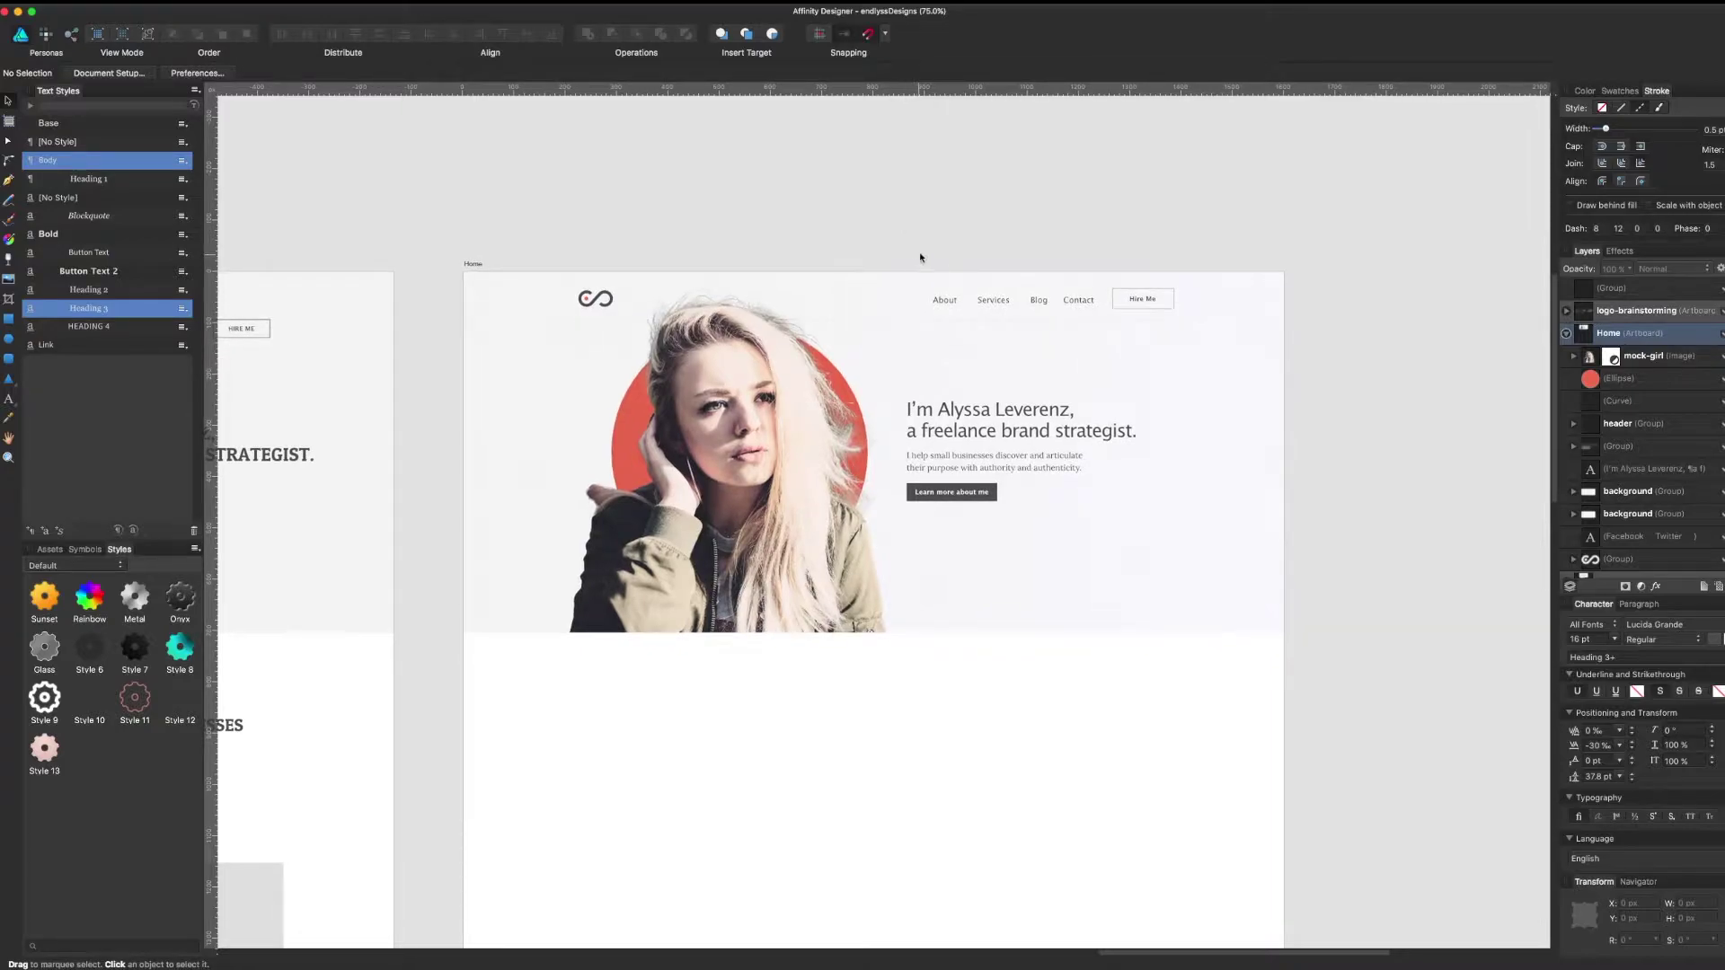
scroll(928, 236, "down", 1)
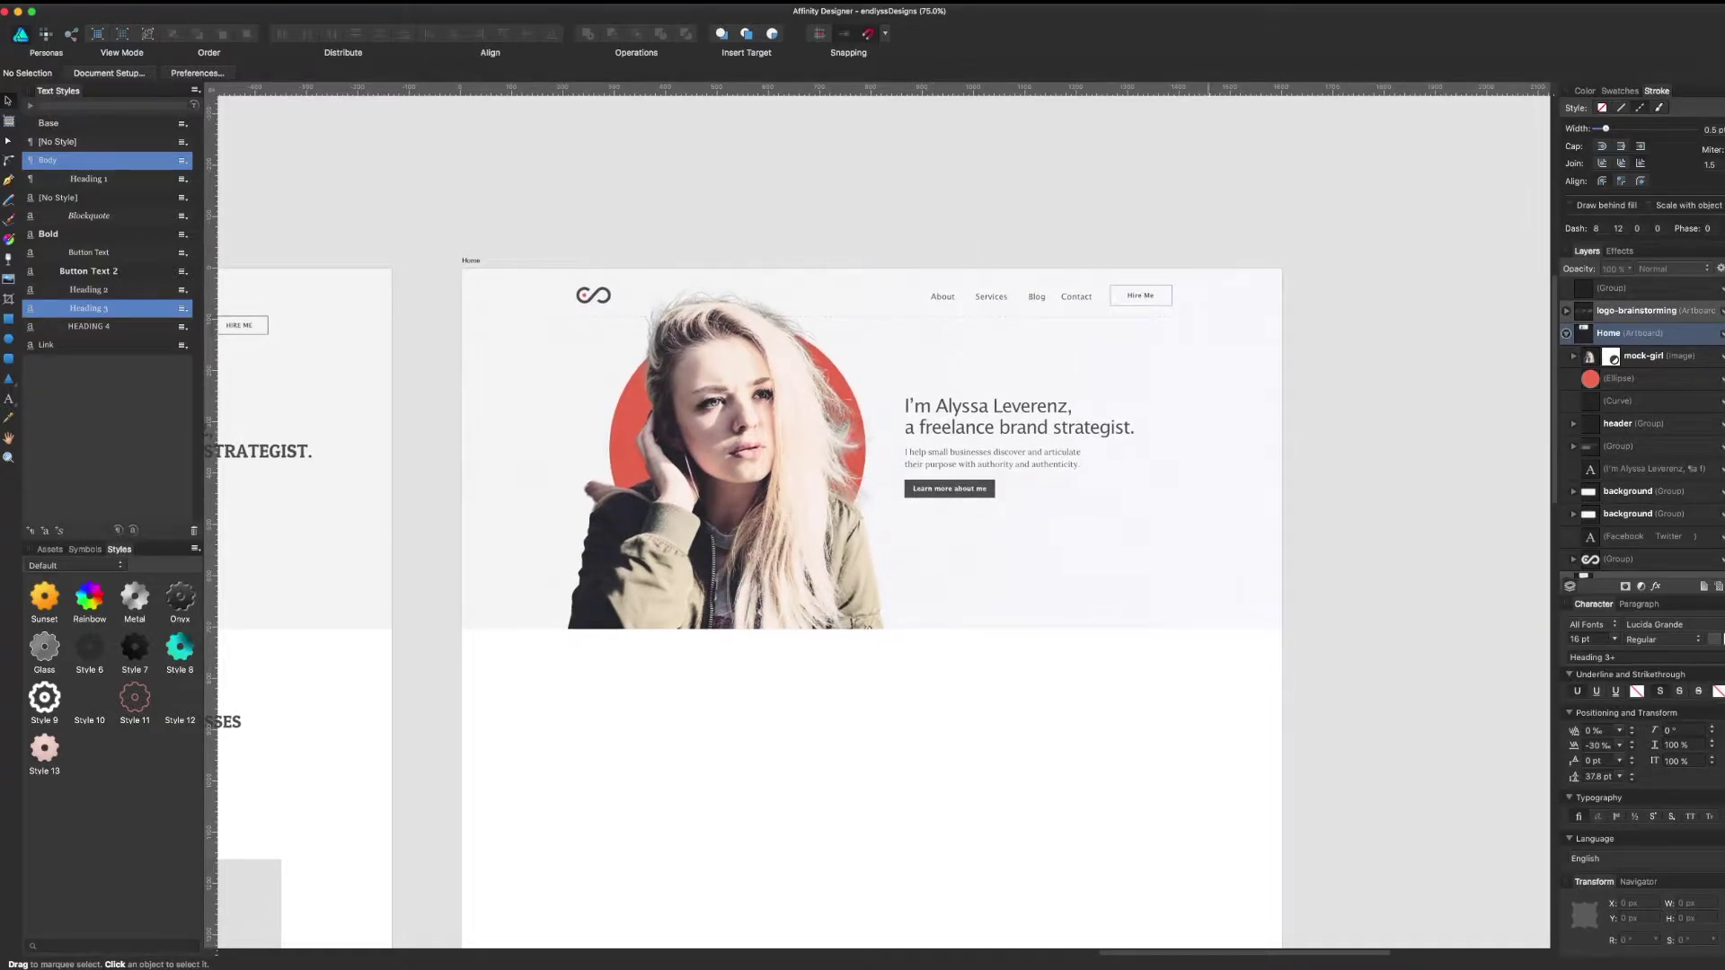
Switch to Finder and bring the Photography folder up beside the Home artboard with no file selected
key("super+Tab")
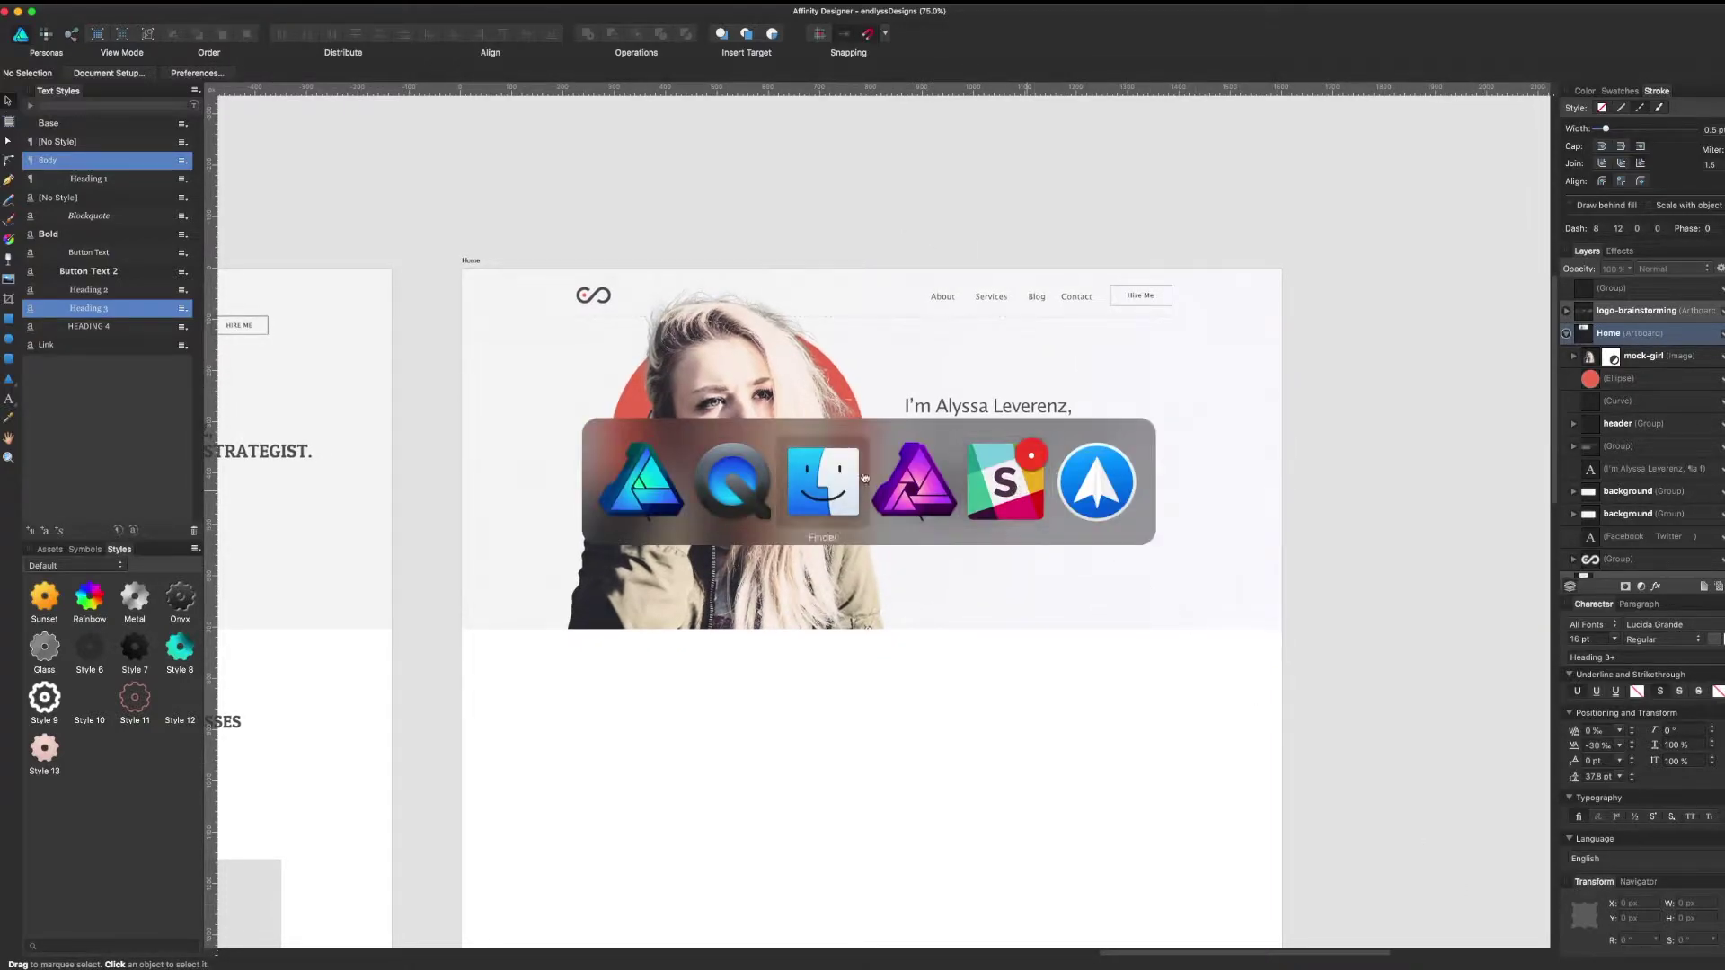
left_click(865, 478)
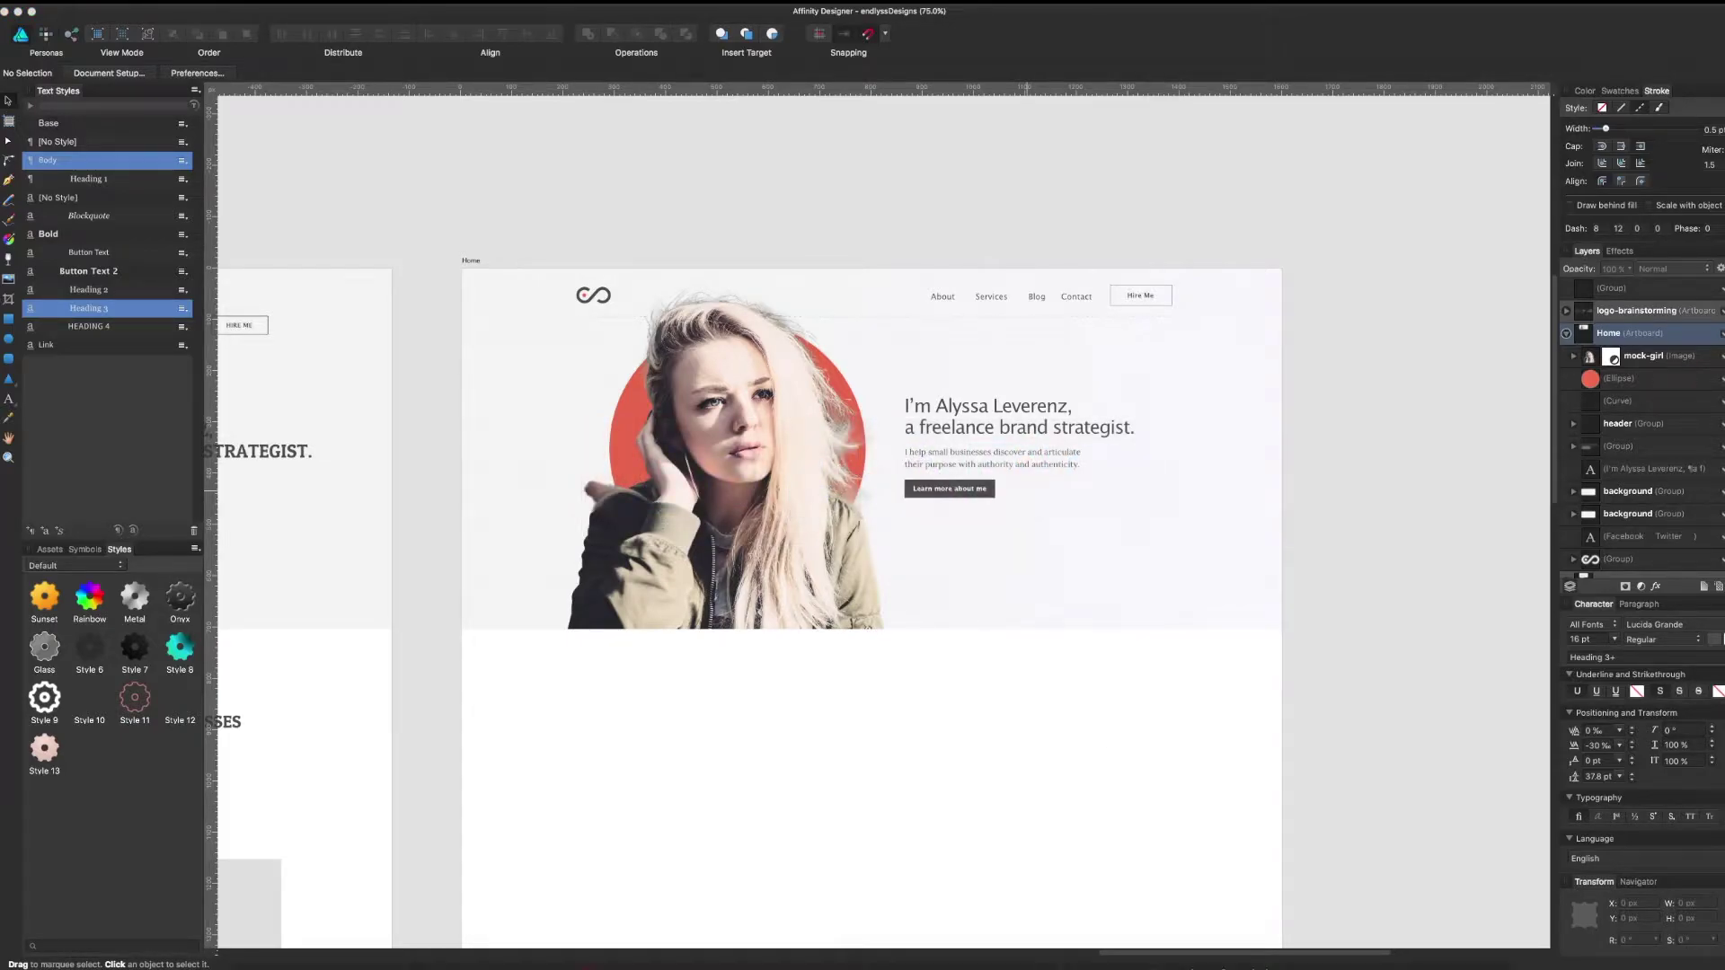
left_click(1453, 948)
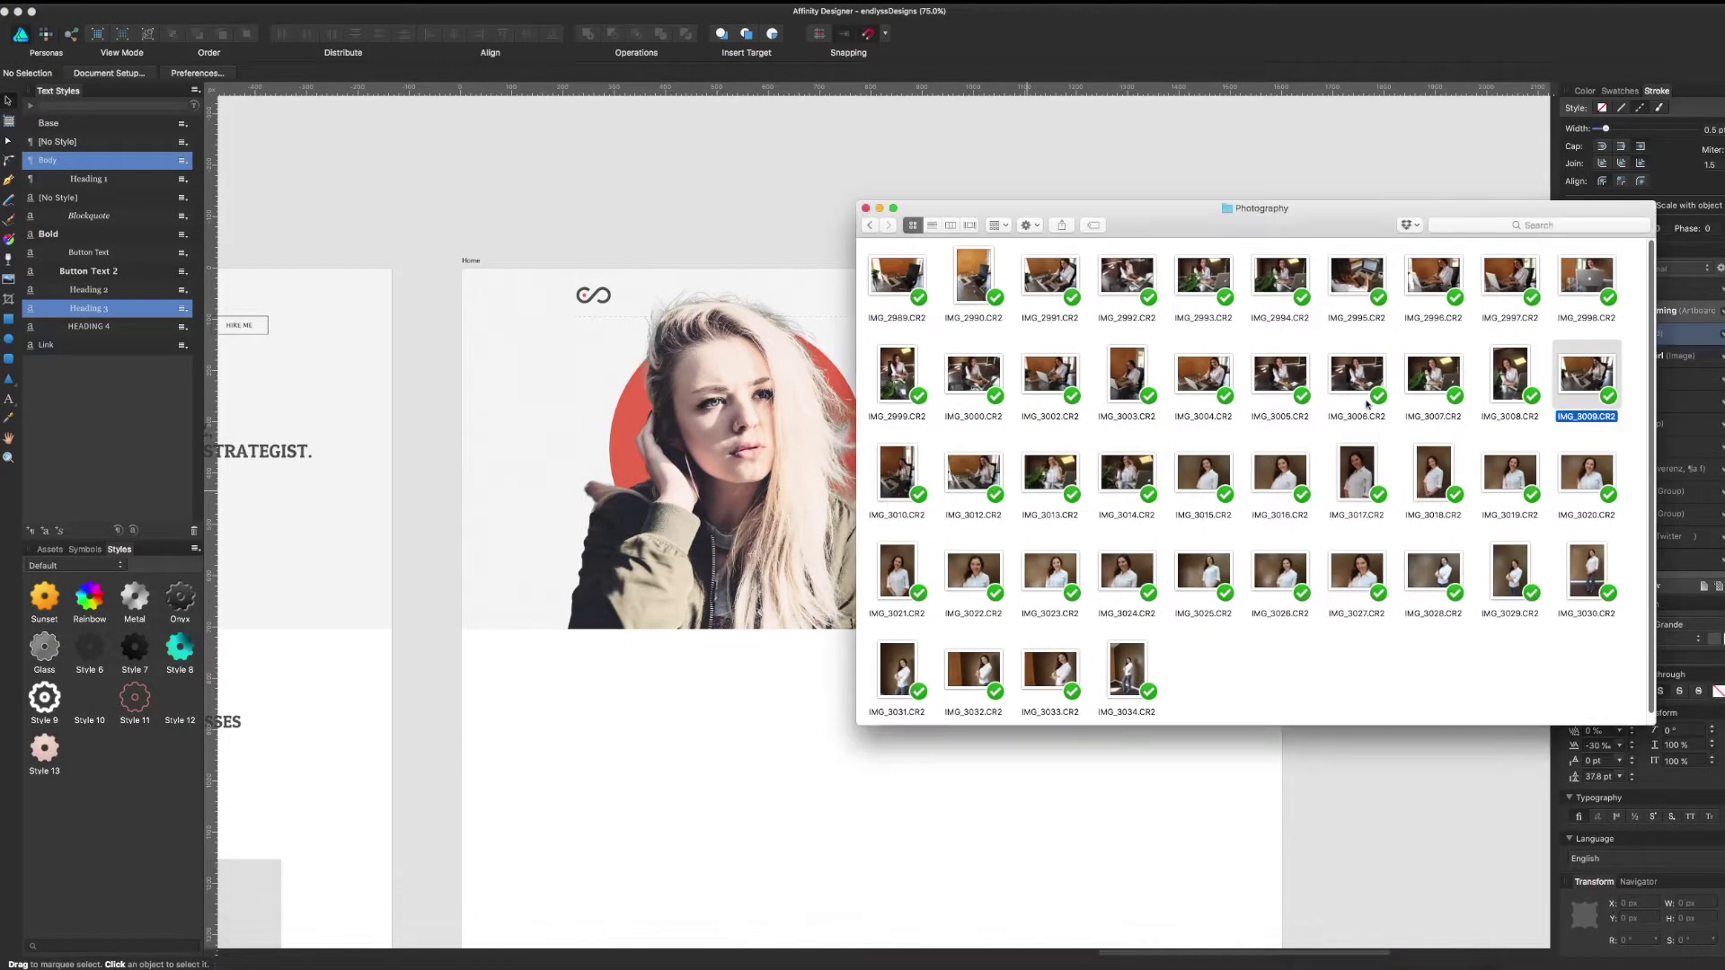
left_click_drag(1343, 226, 1233, 227)
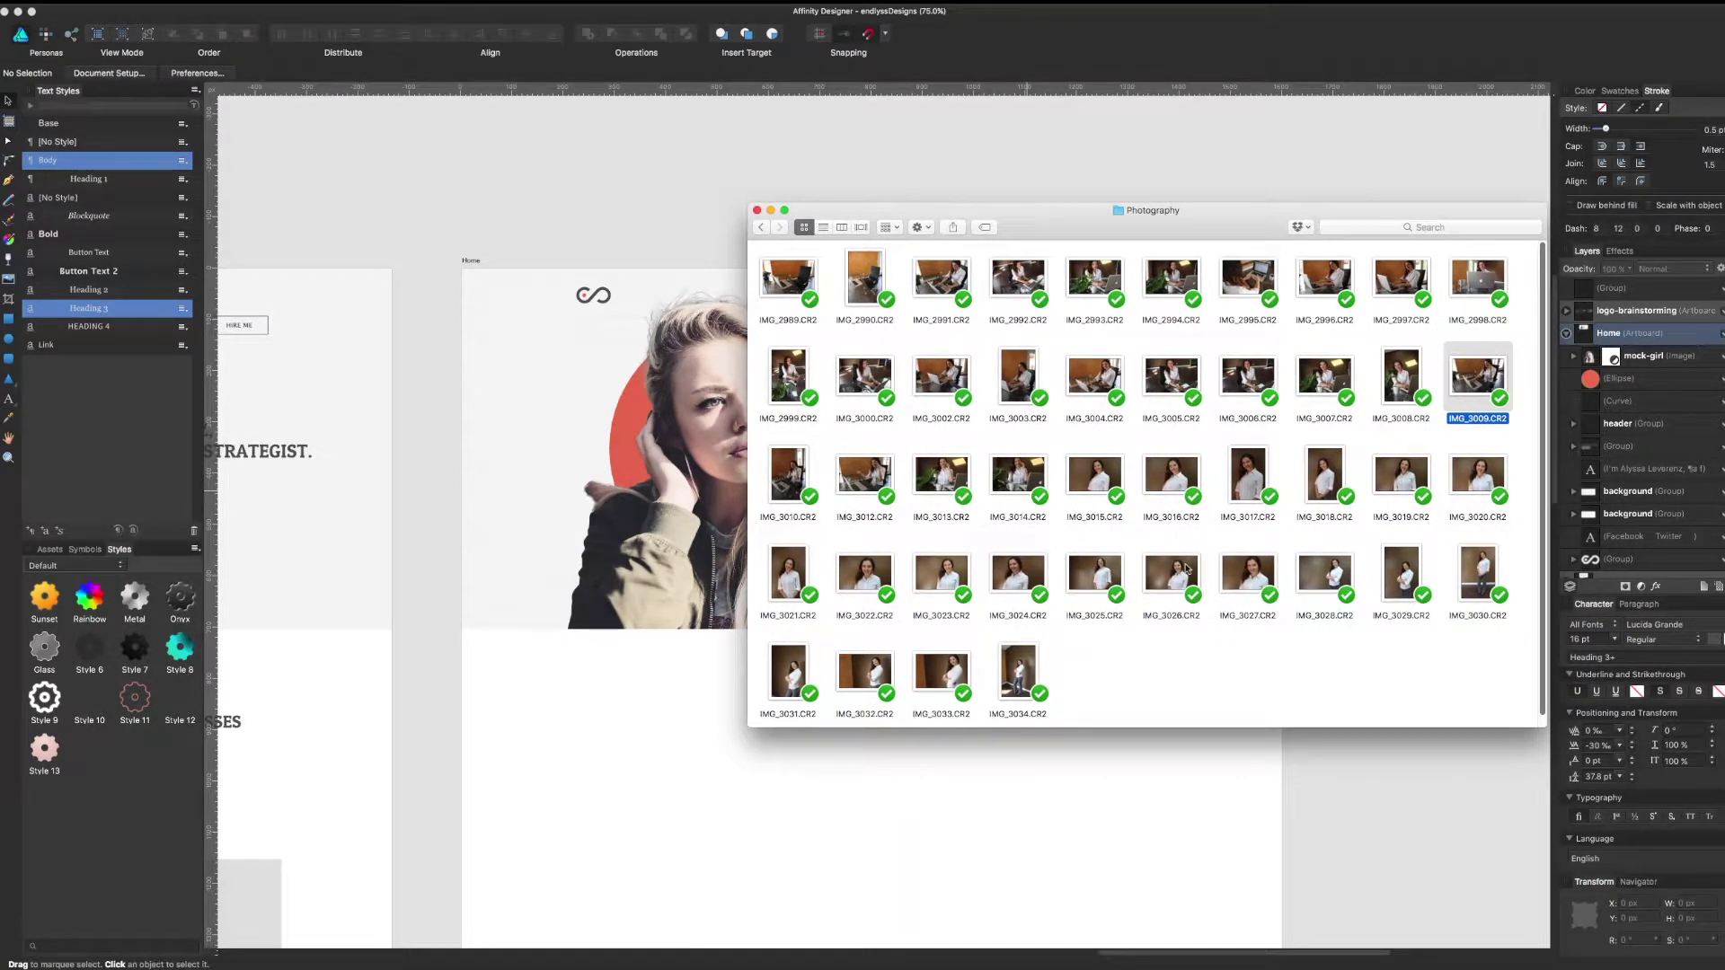
left_click(1210, 724)
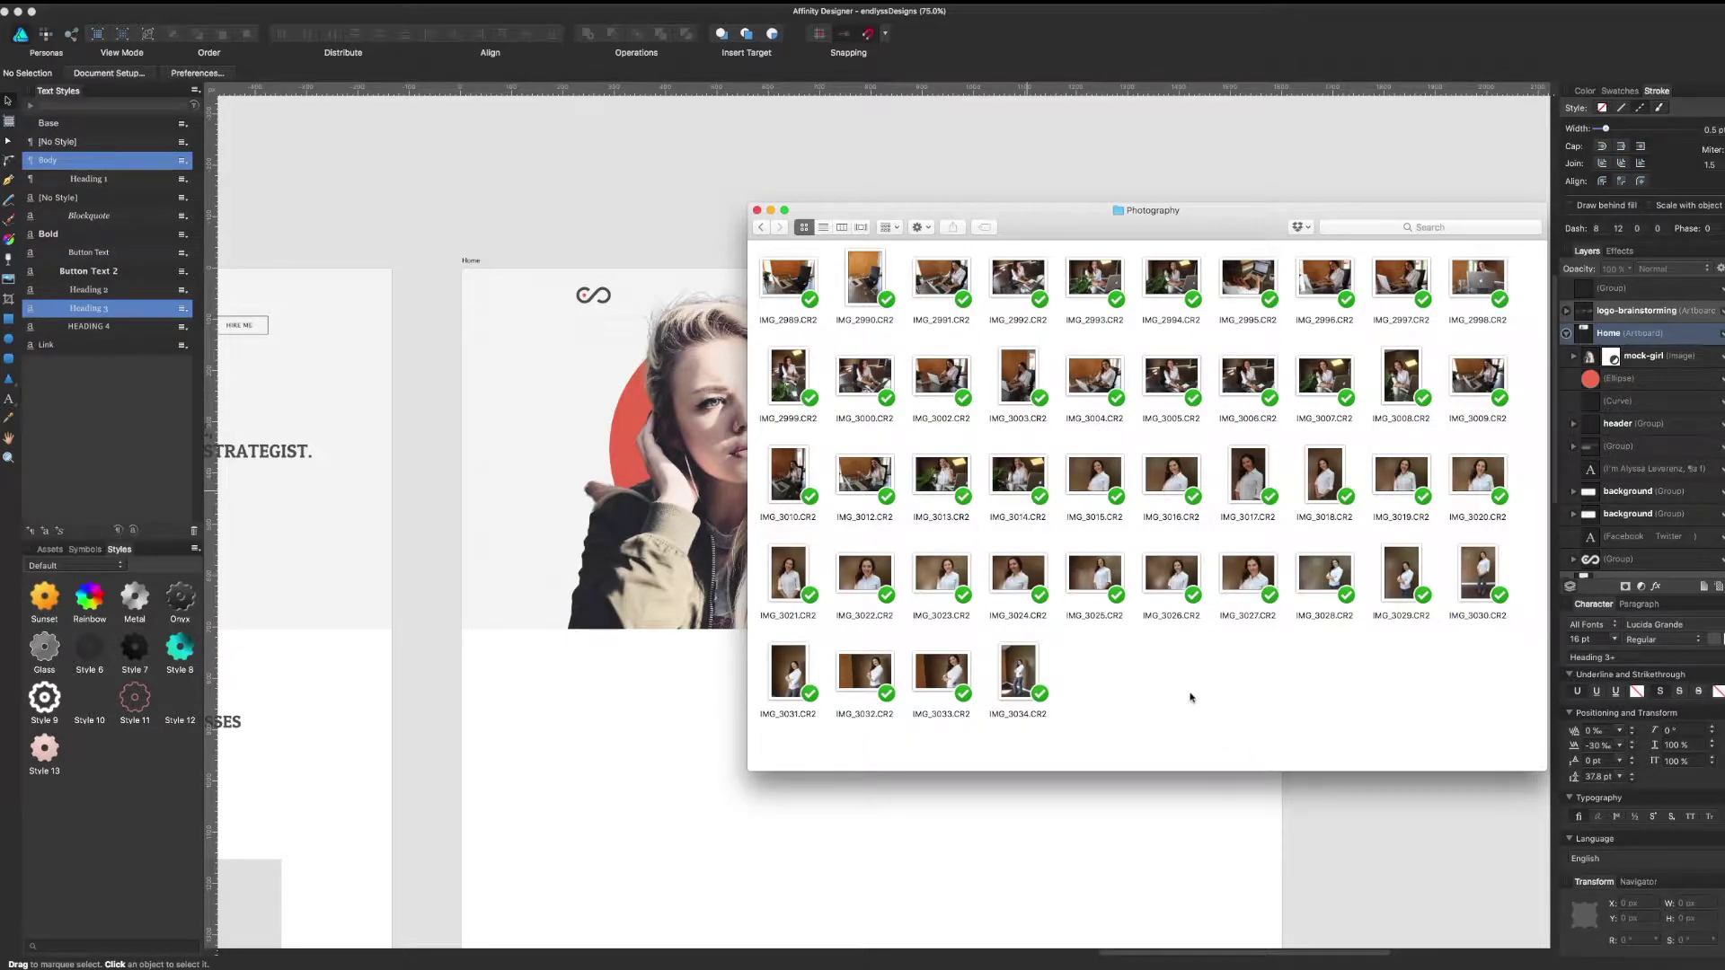
Preview the photos IMG_2991.CR2 and IMG_2992.CR2 from the Photography folder and close the preview
left_click(936, 284)
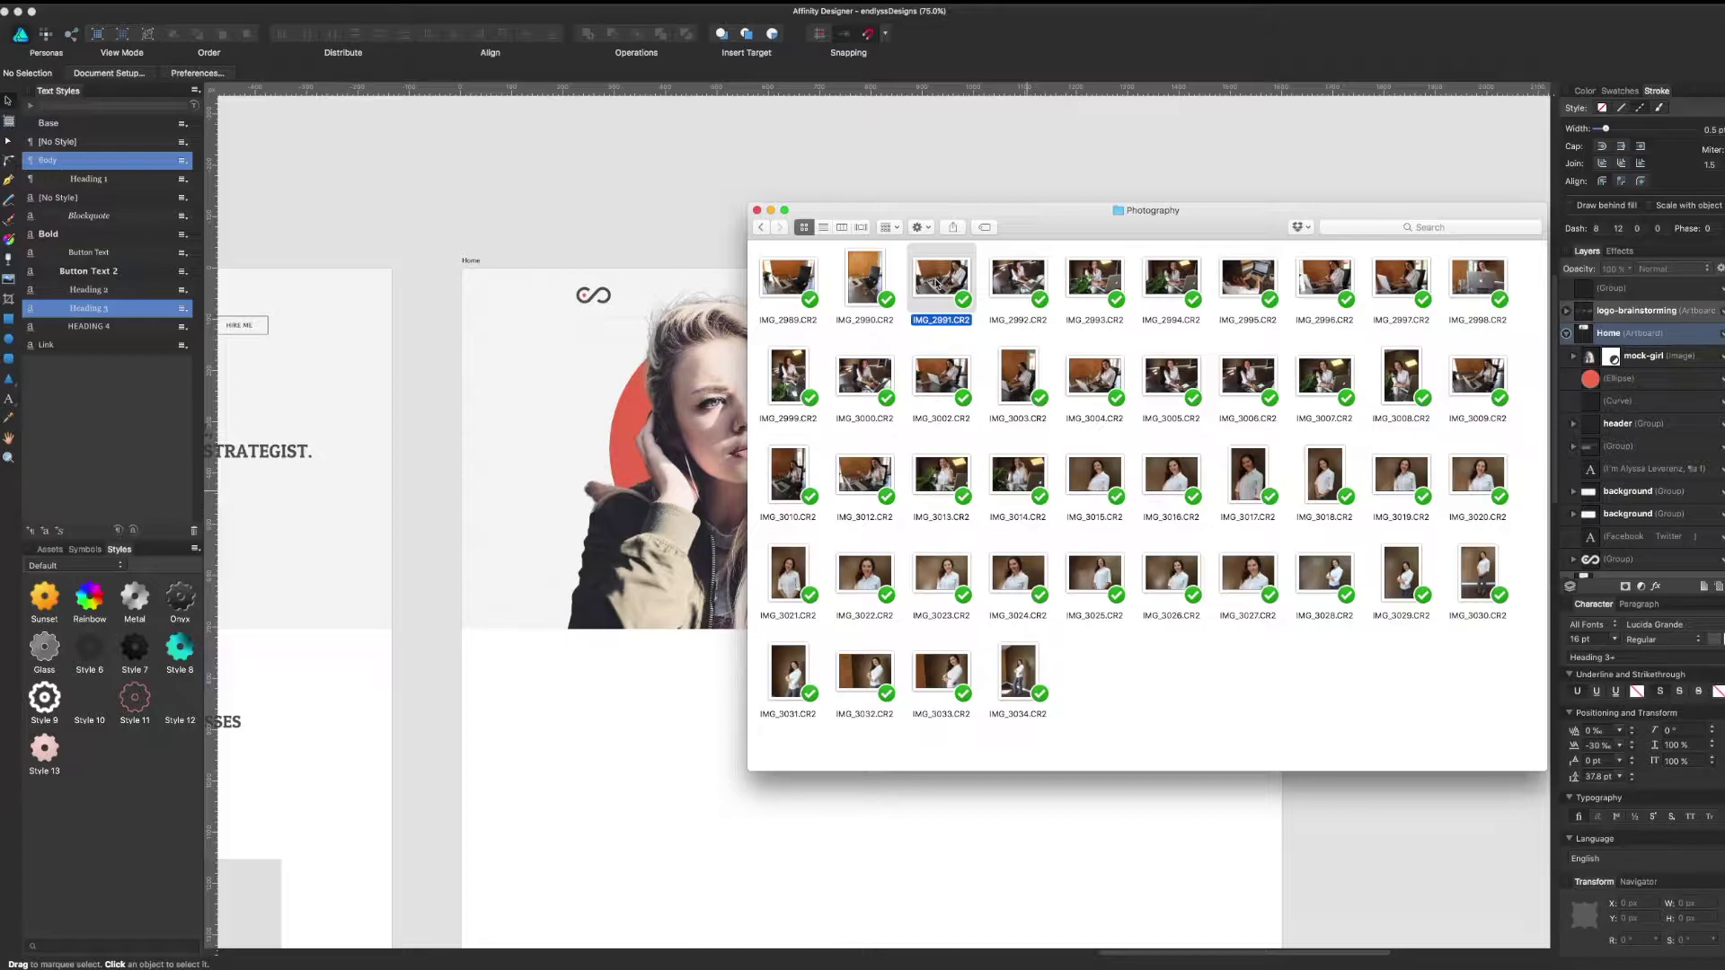
key("space")
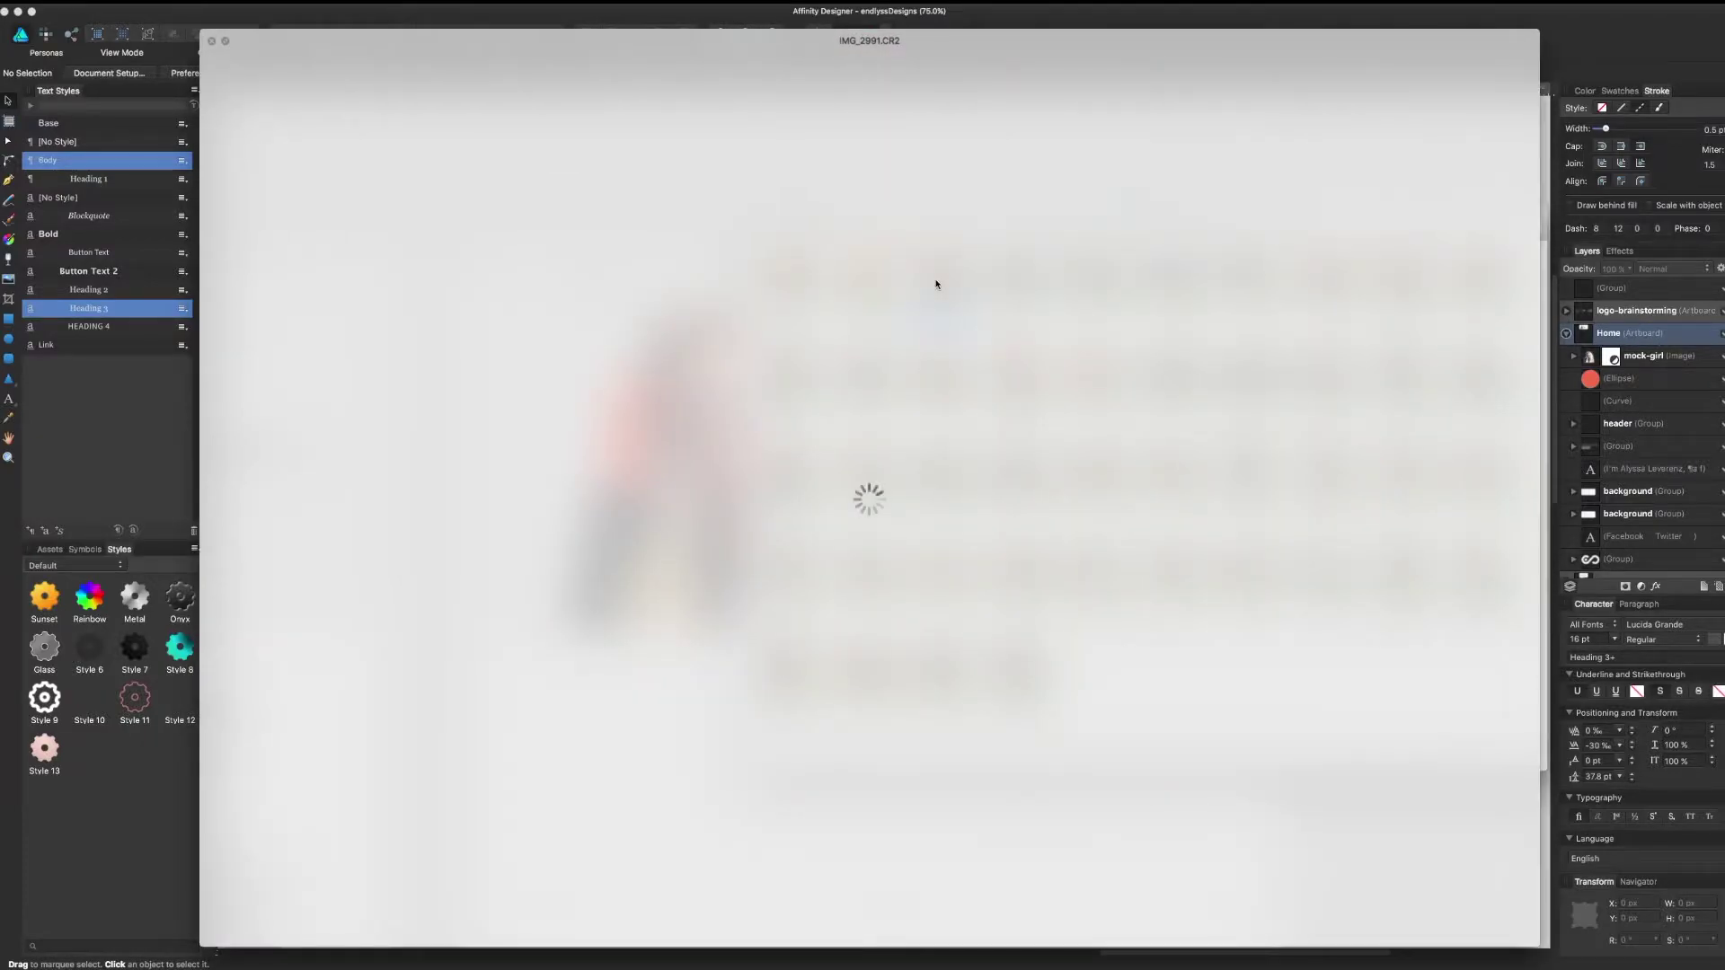
key("Right")
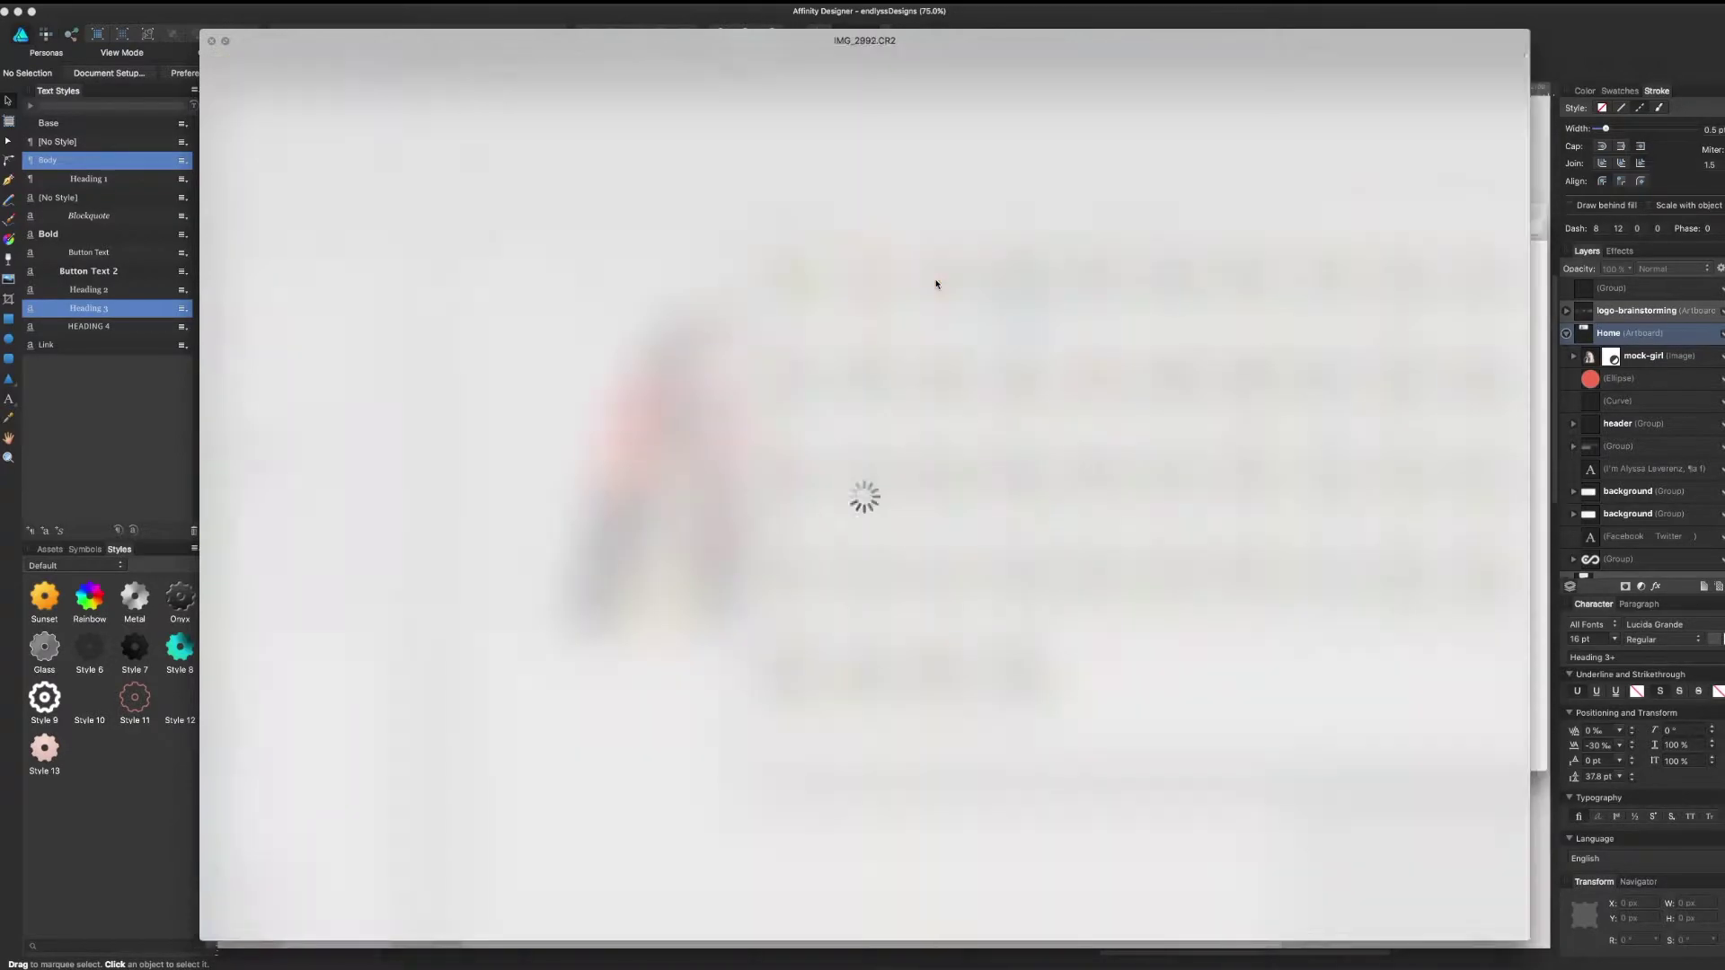
key("space")
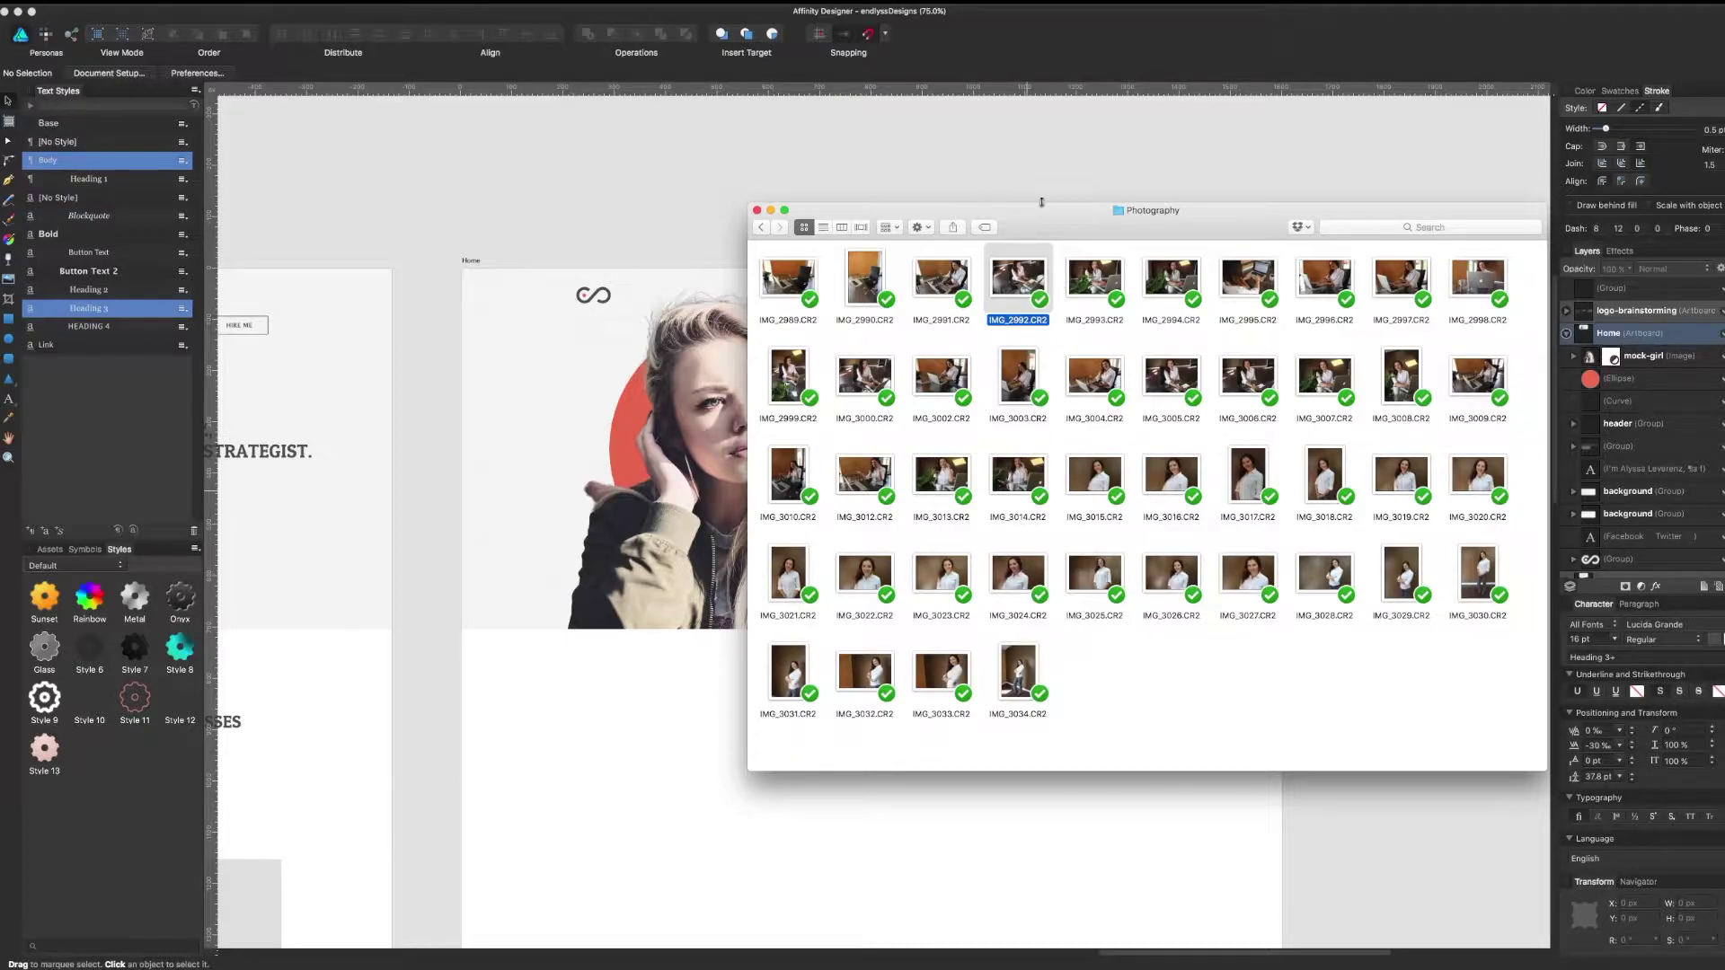
left_click_drag(1049, 227, 1005, 221)
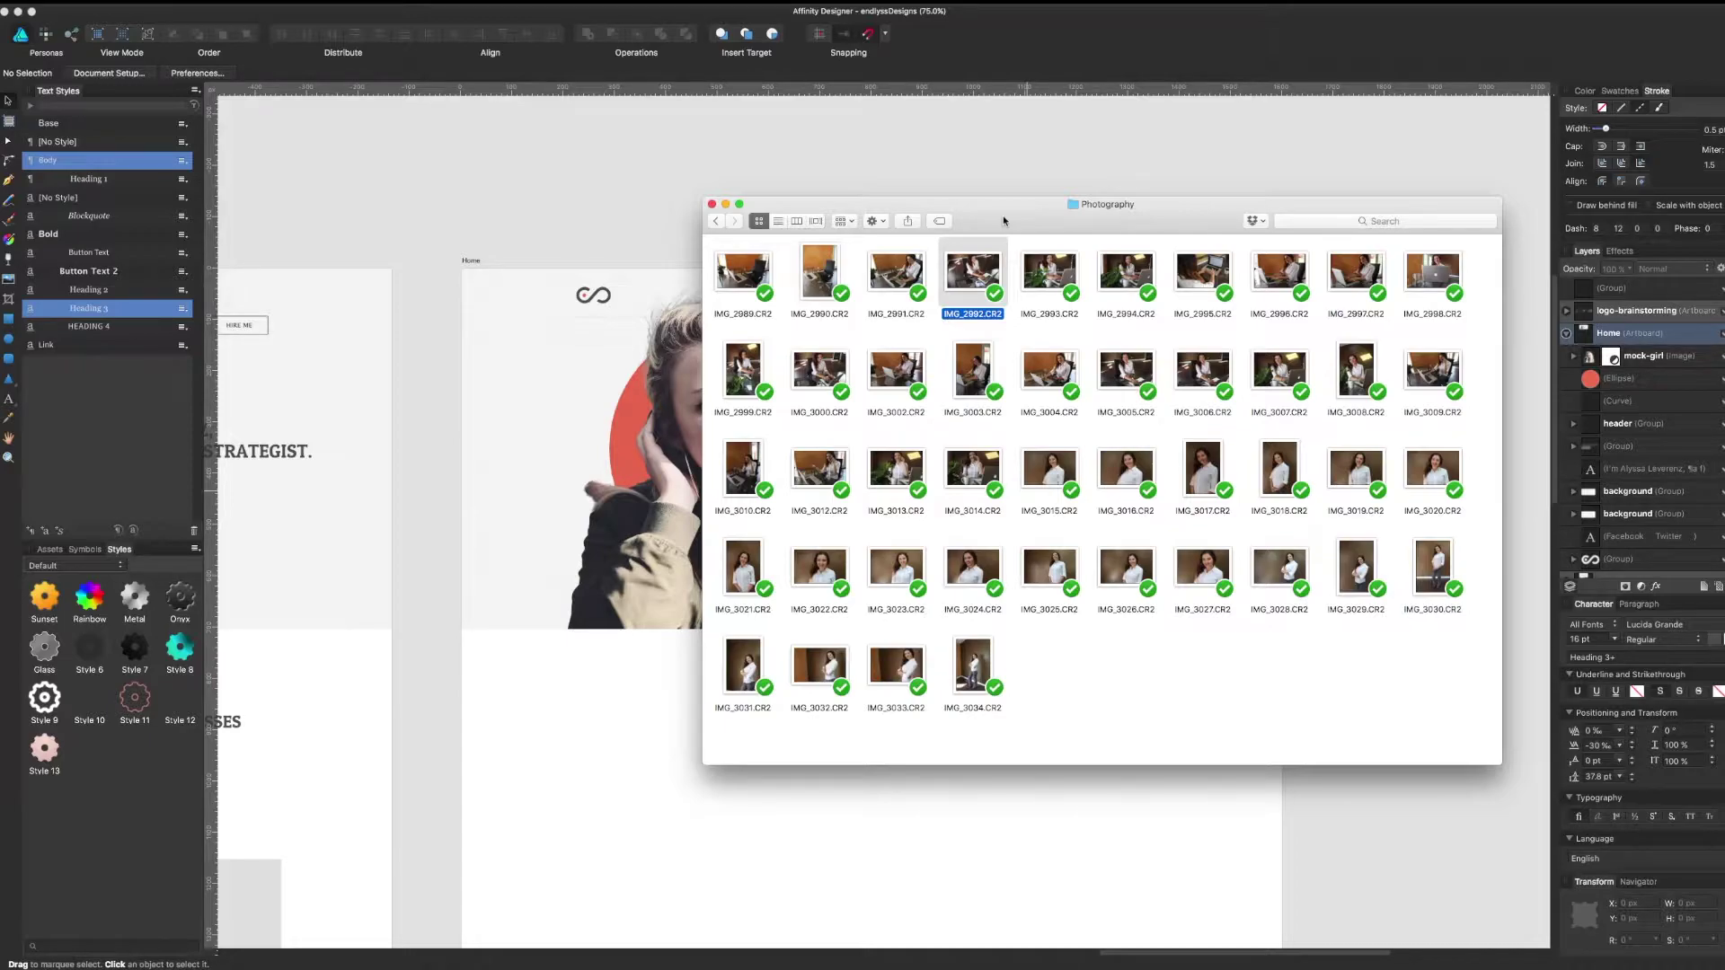
left_click(1168, 675)
left_click_drag(1171, 233, 1175, 187)
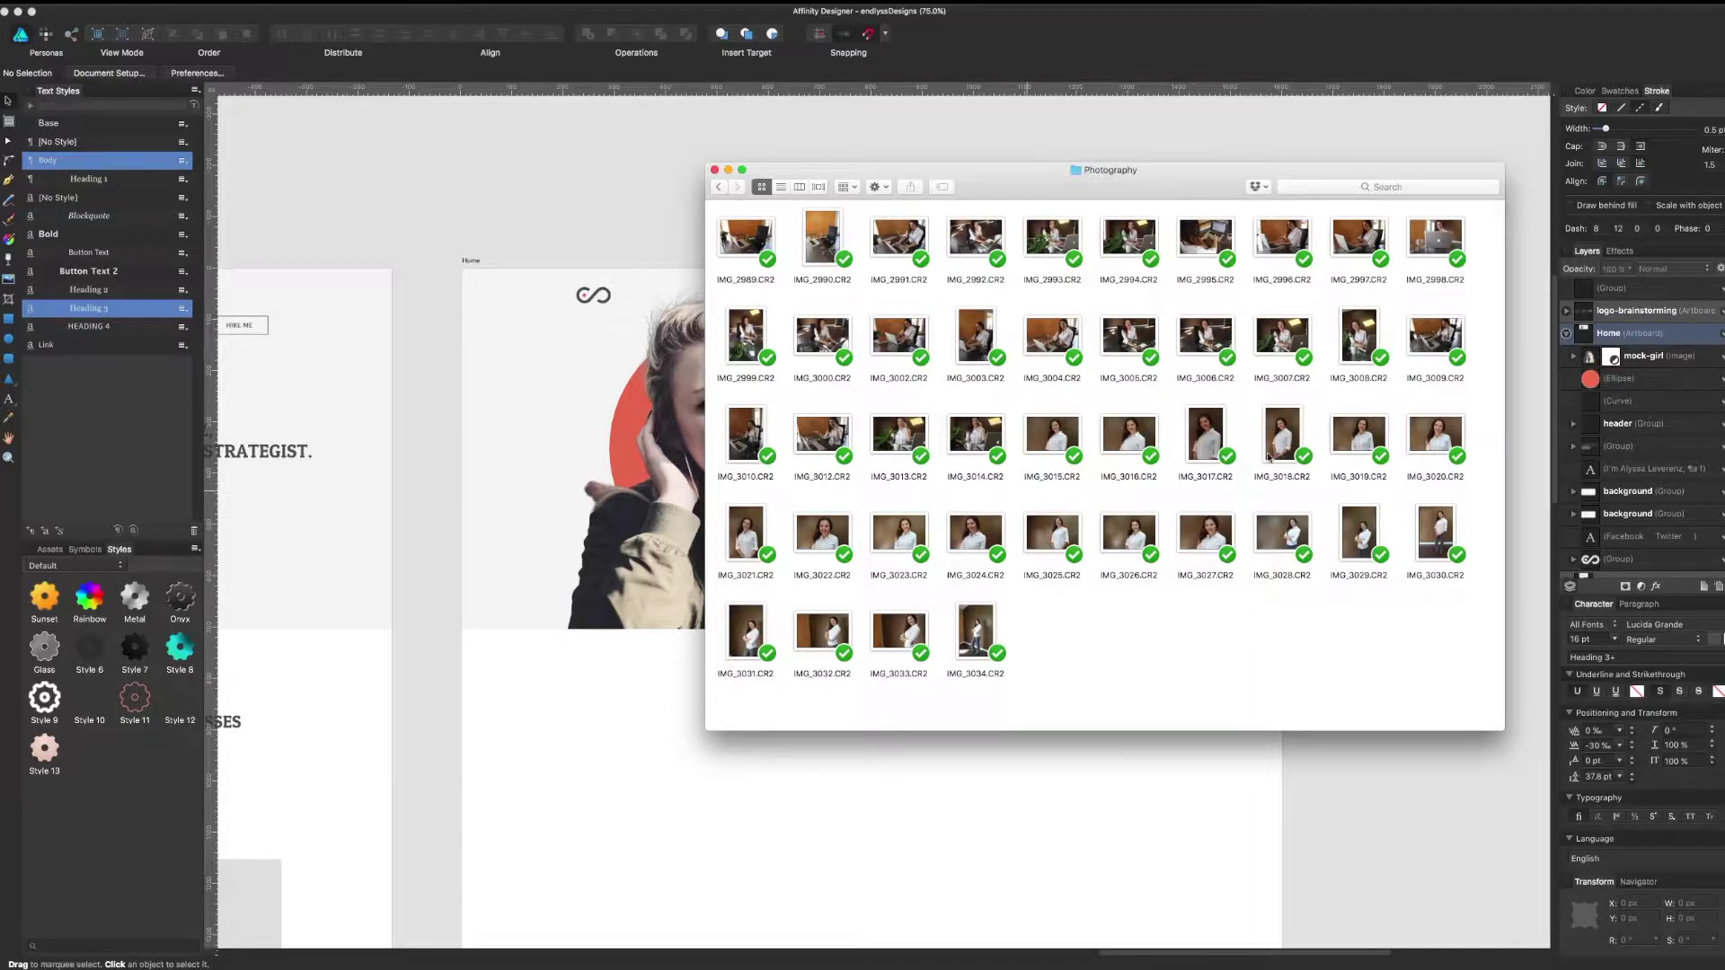
left_click(1431, 348)
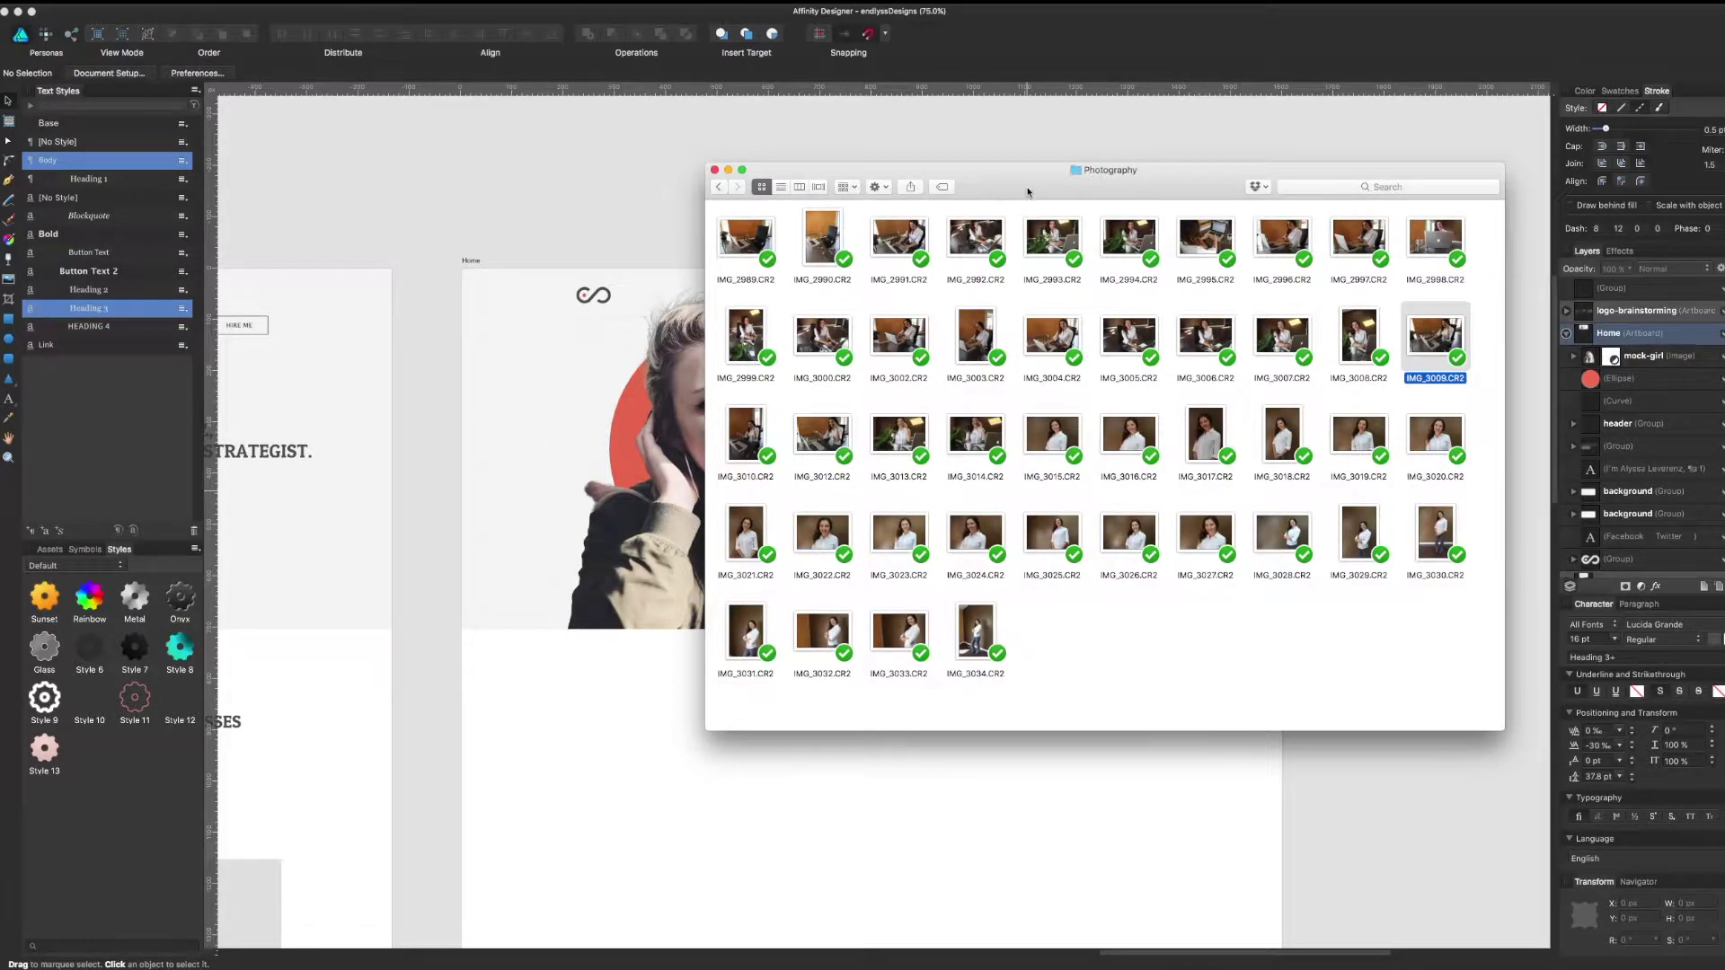
left_click_drag(1027, 192, 1023, 191)
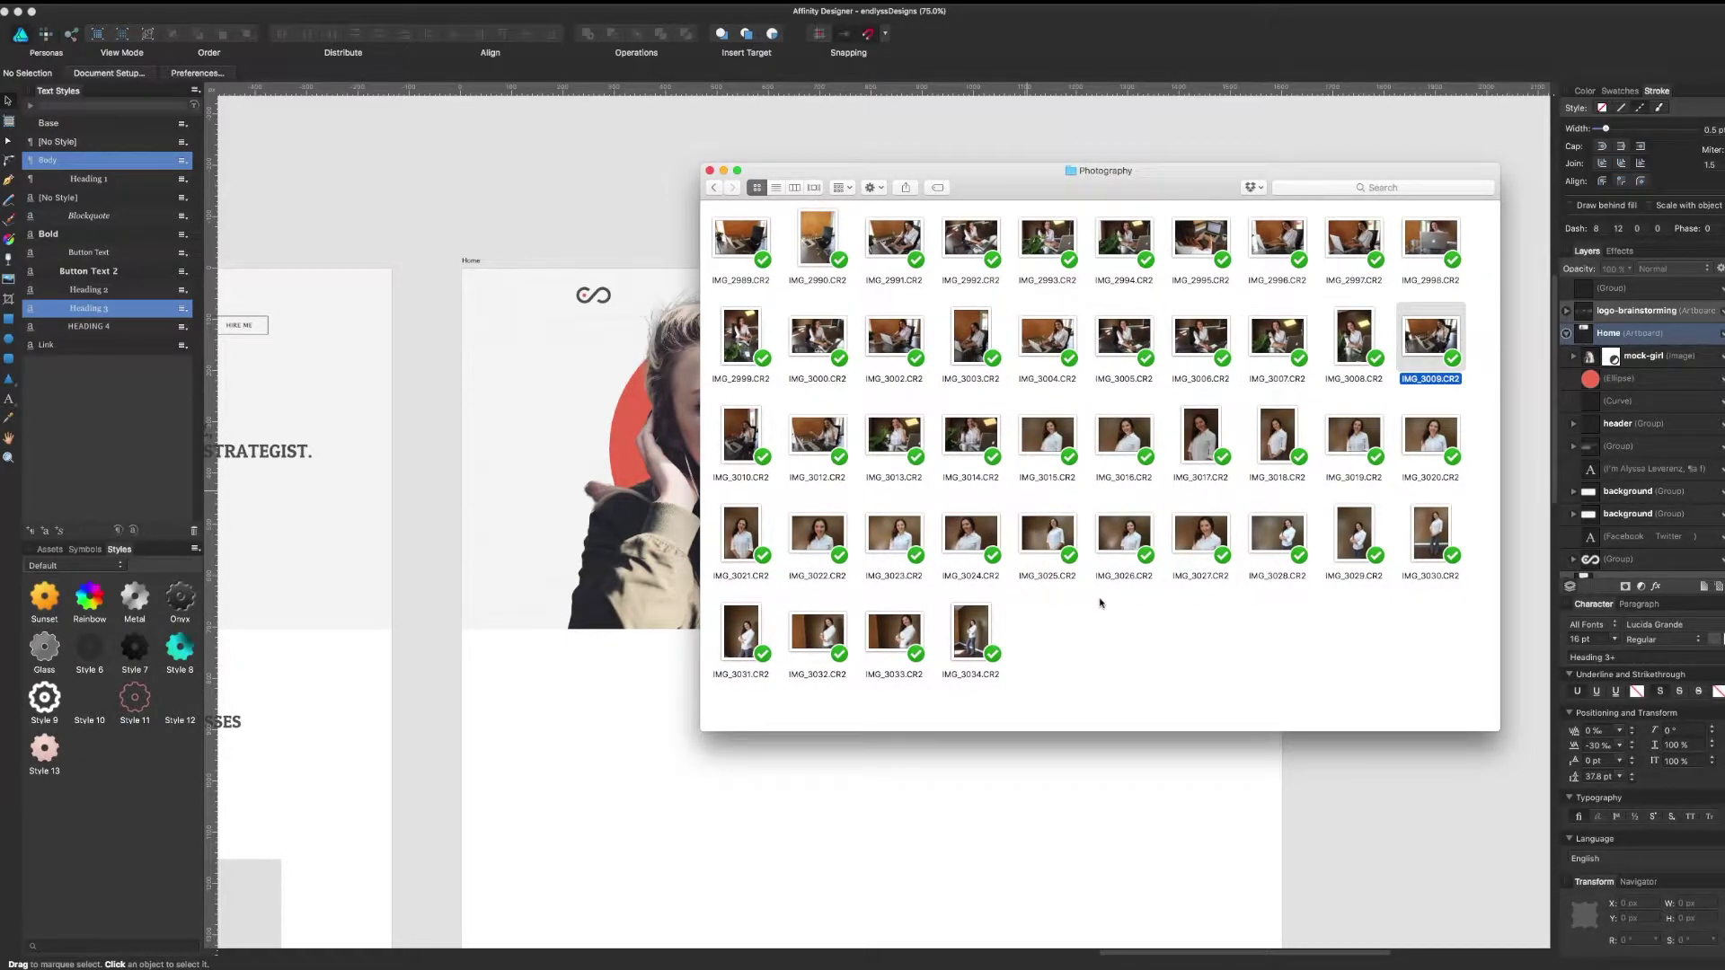
left_click(1123, 654)
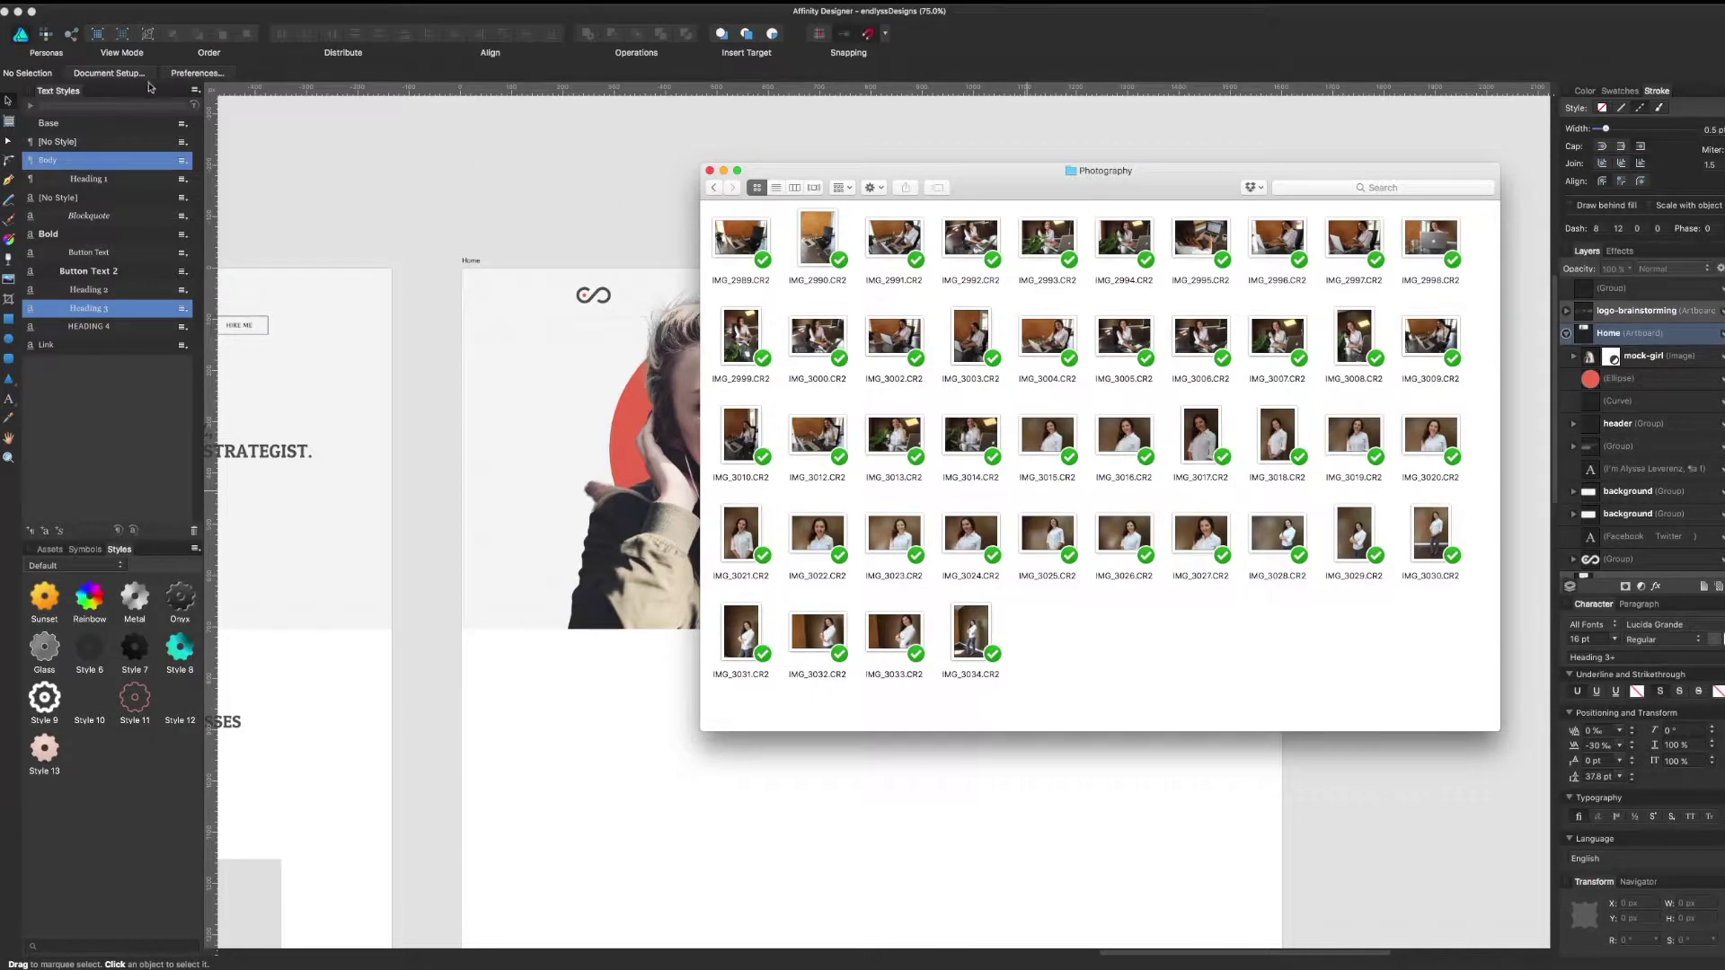
Return to Affinity Designer and examine the styleguide artboard's logos, typography, buttons, forms and branded images
left_click_drag(985, 182, 708, 665)
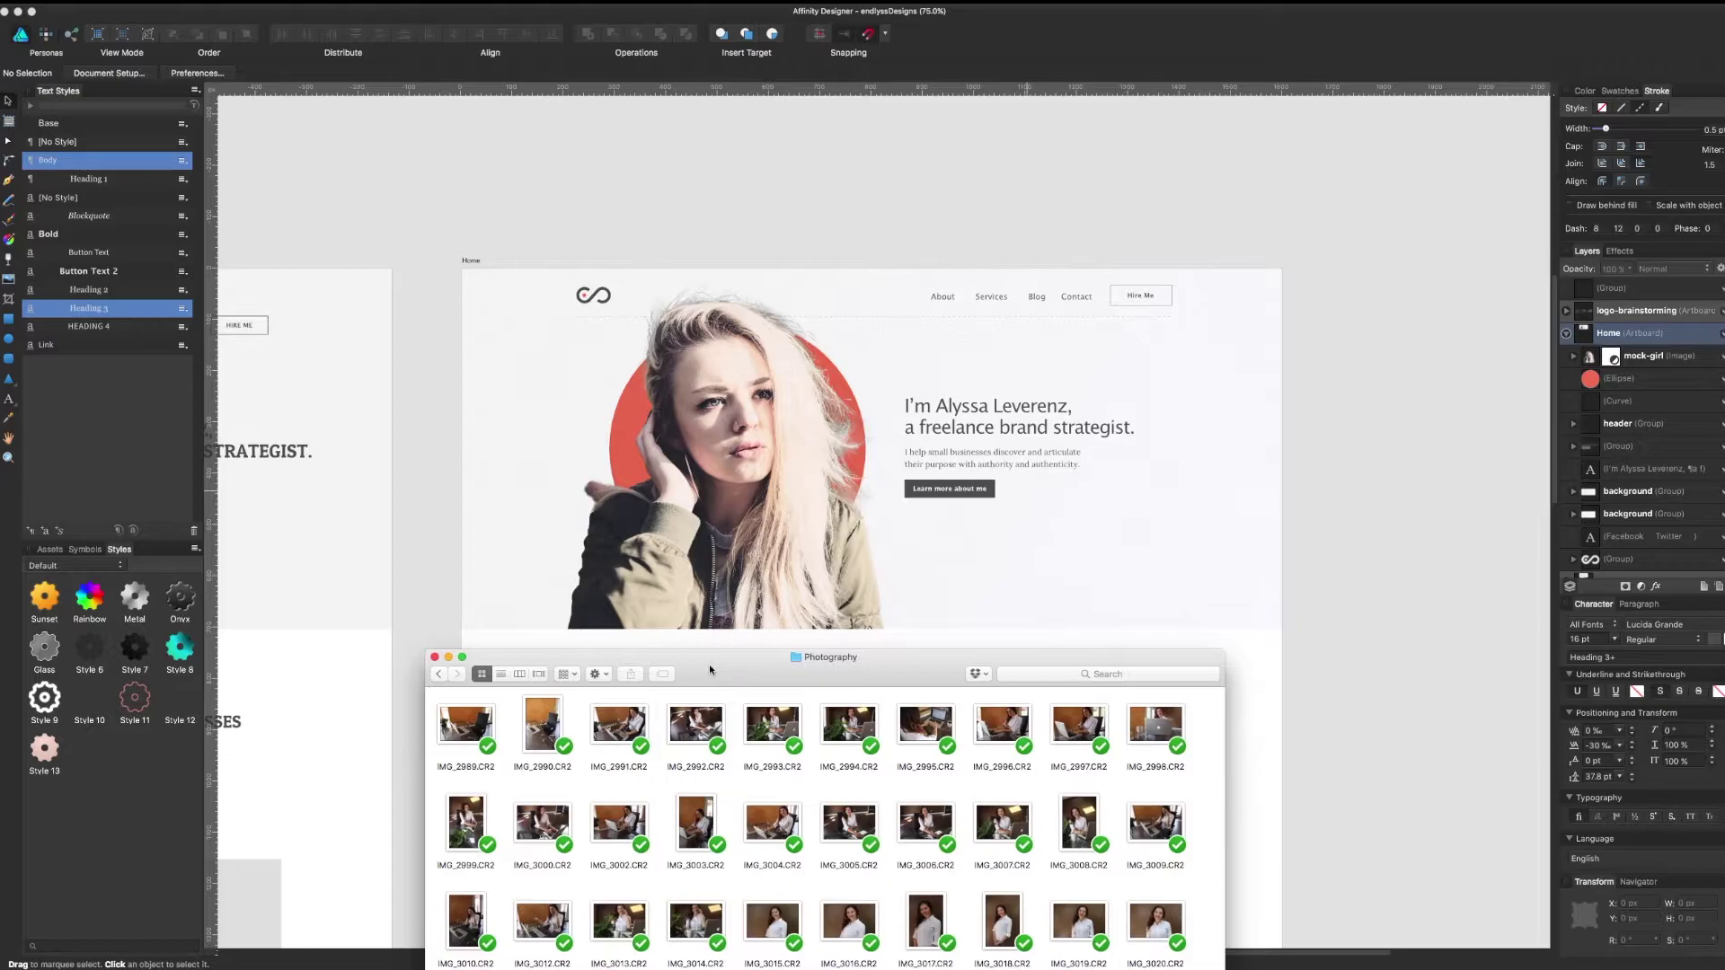
left_click(784, 480)
left_click(784, 481)
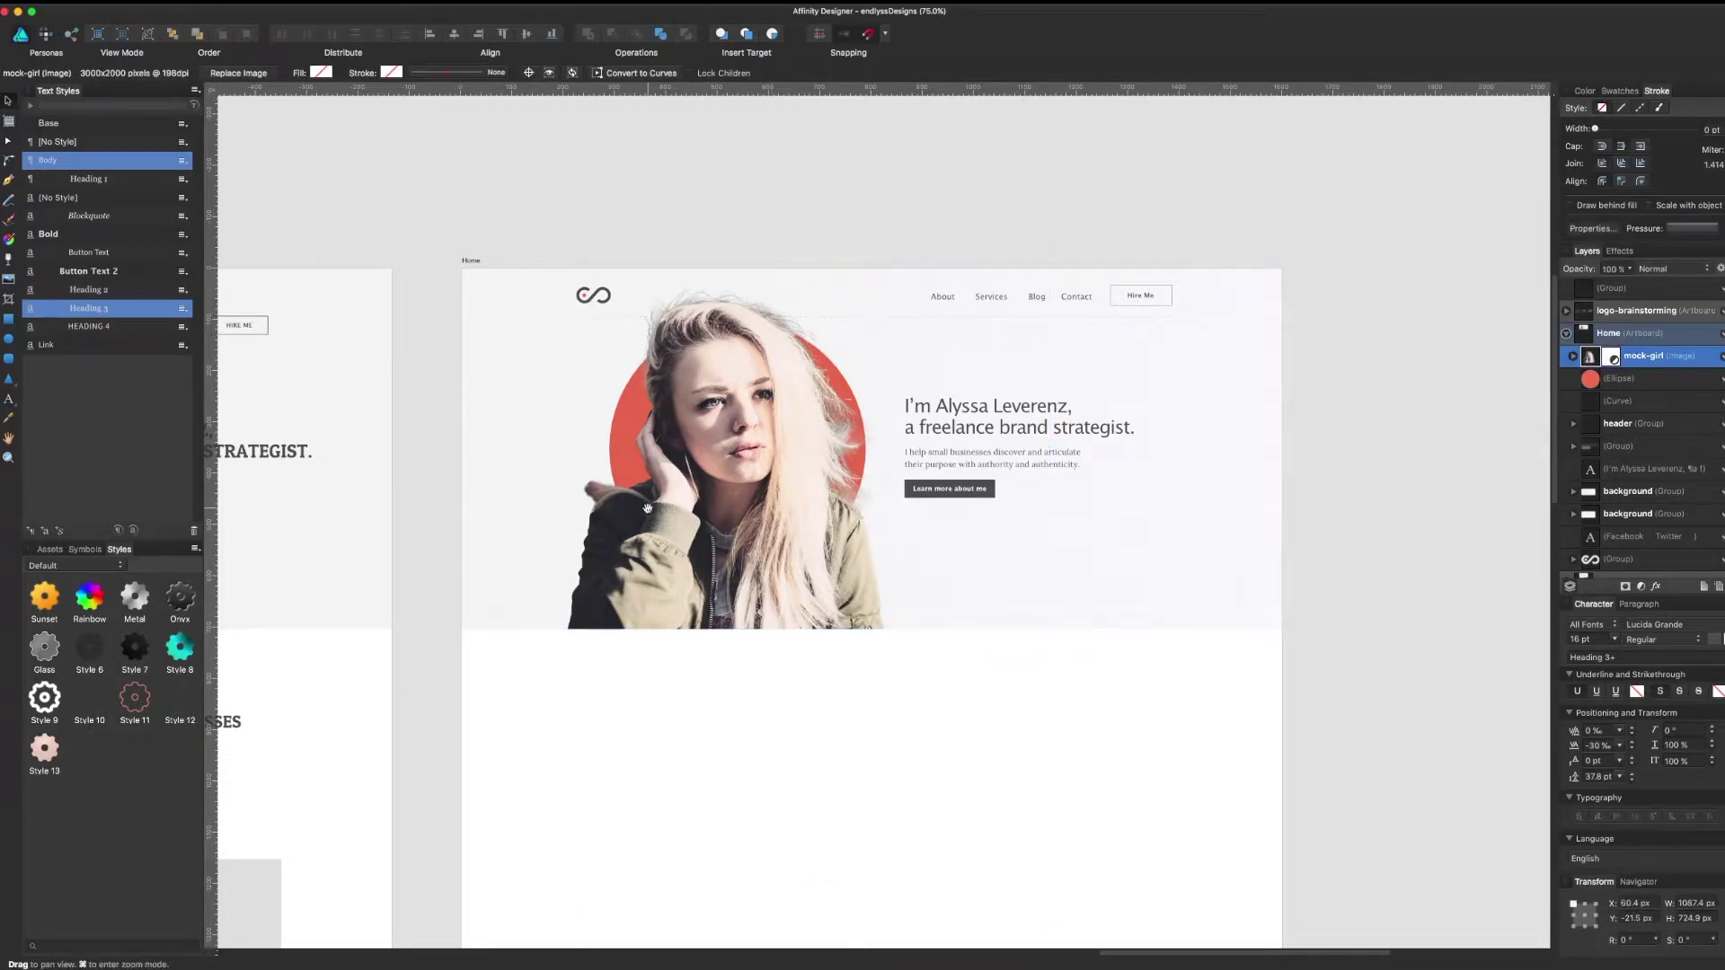
scroll(677, 497, "left", 10)
scroll(678, 497, "left", 15)
scroll(678, 497, "down", 3)
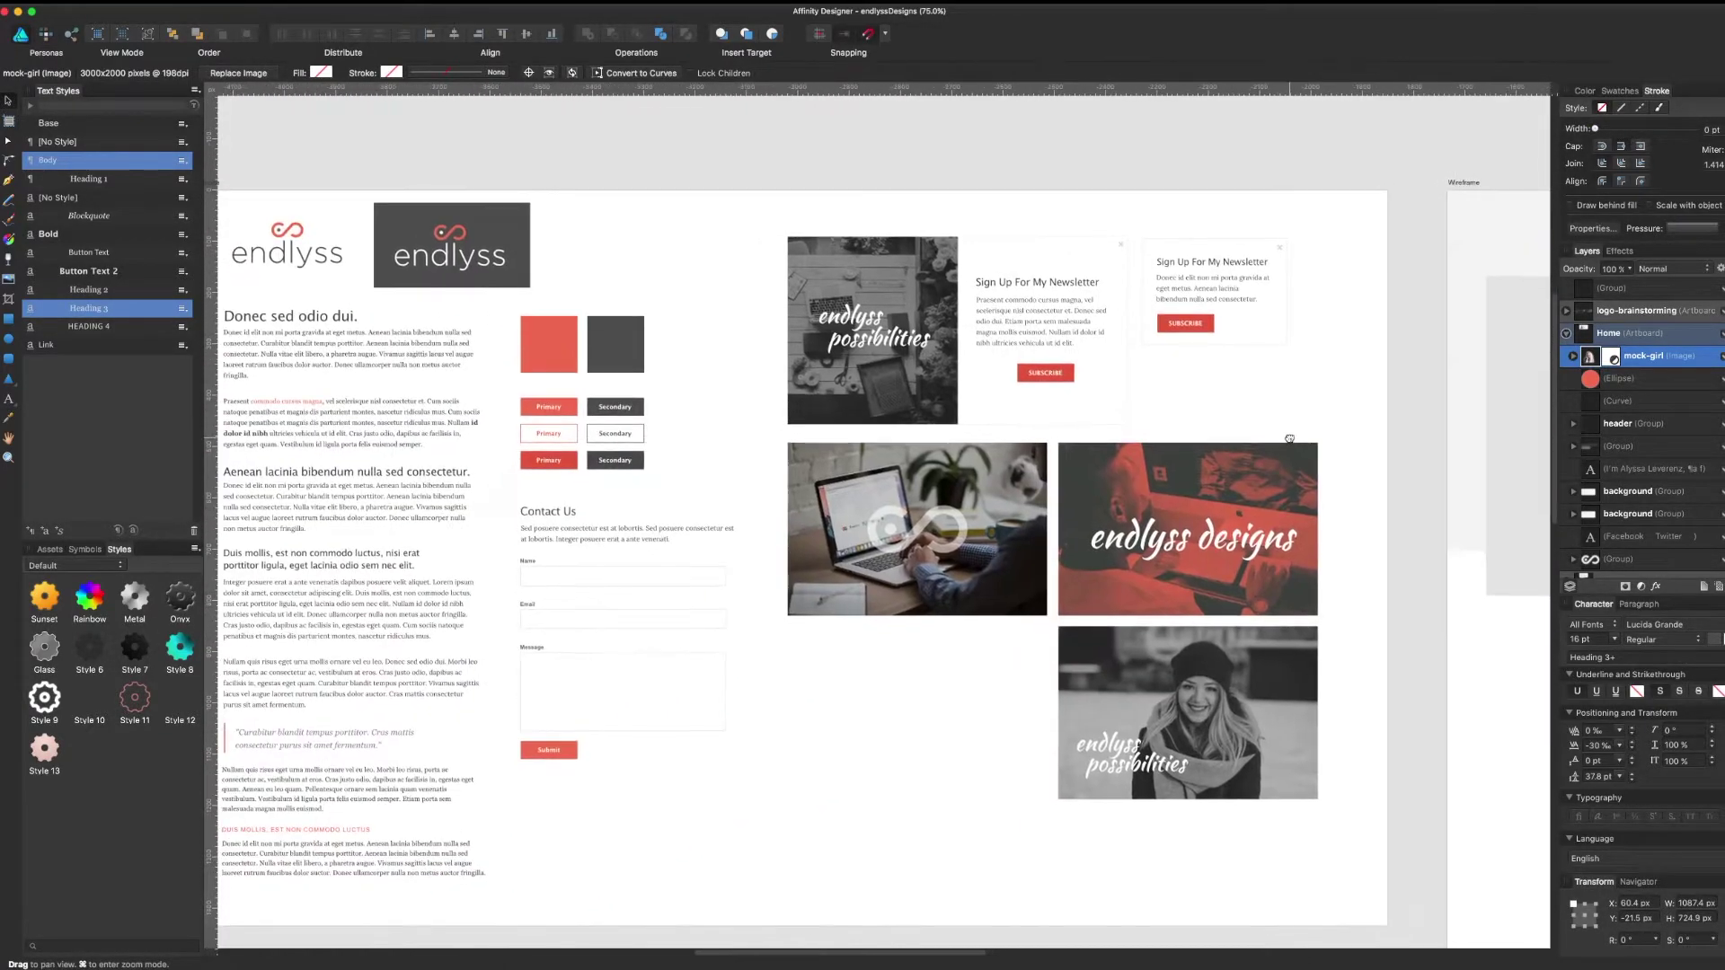
scroll(1031, 413, "left", 2)
scroll(1031, 412, "up", 1)
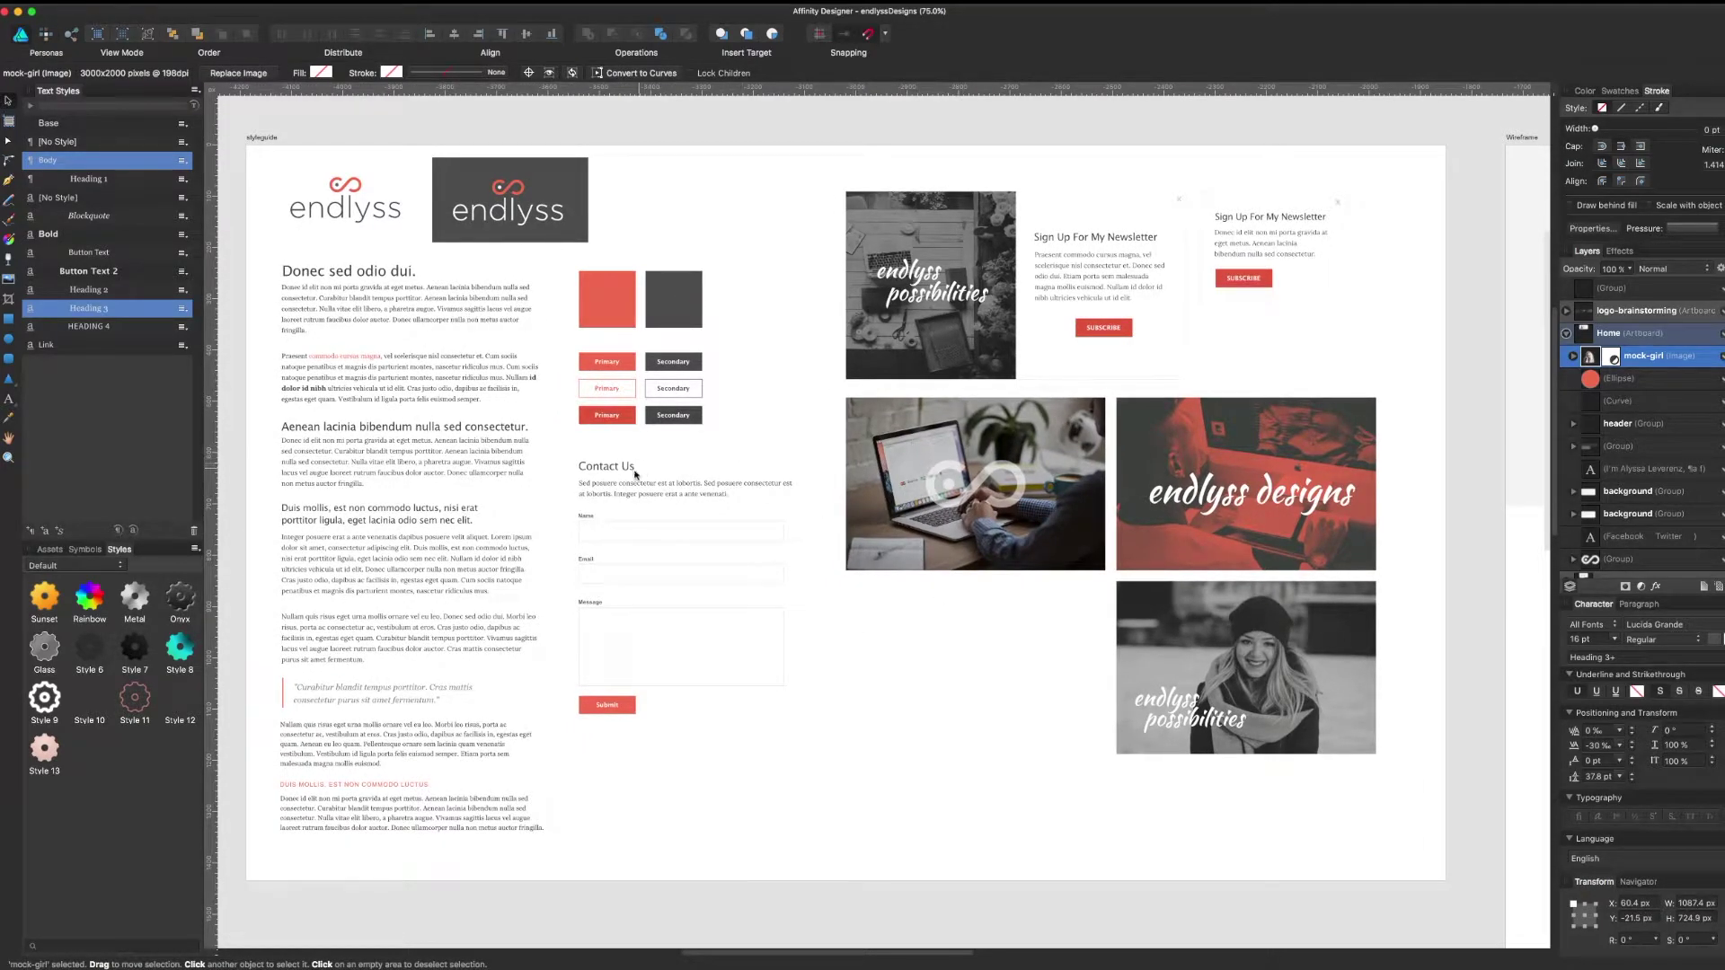
left_click(610, 485)
key("Escape")
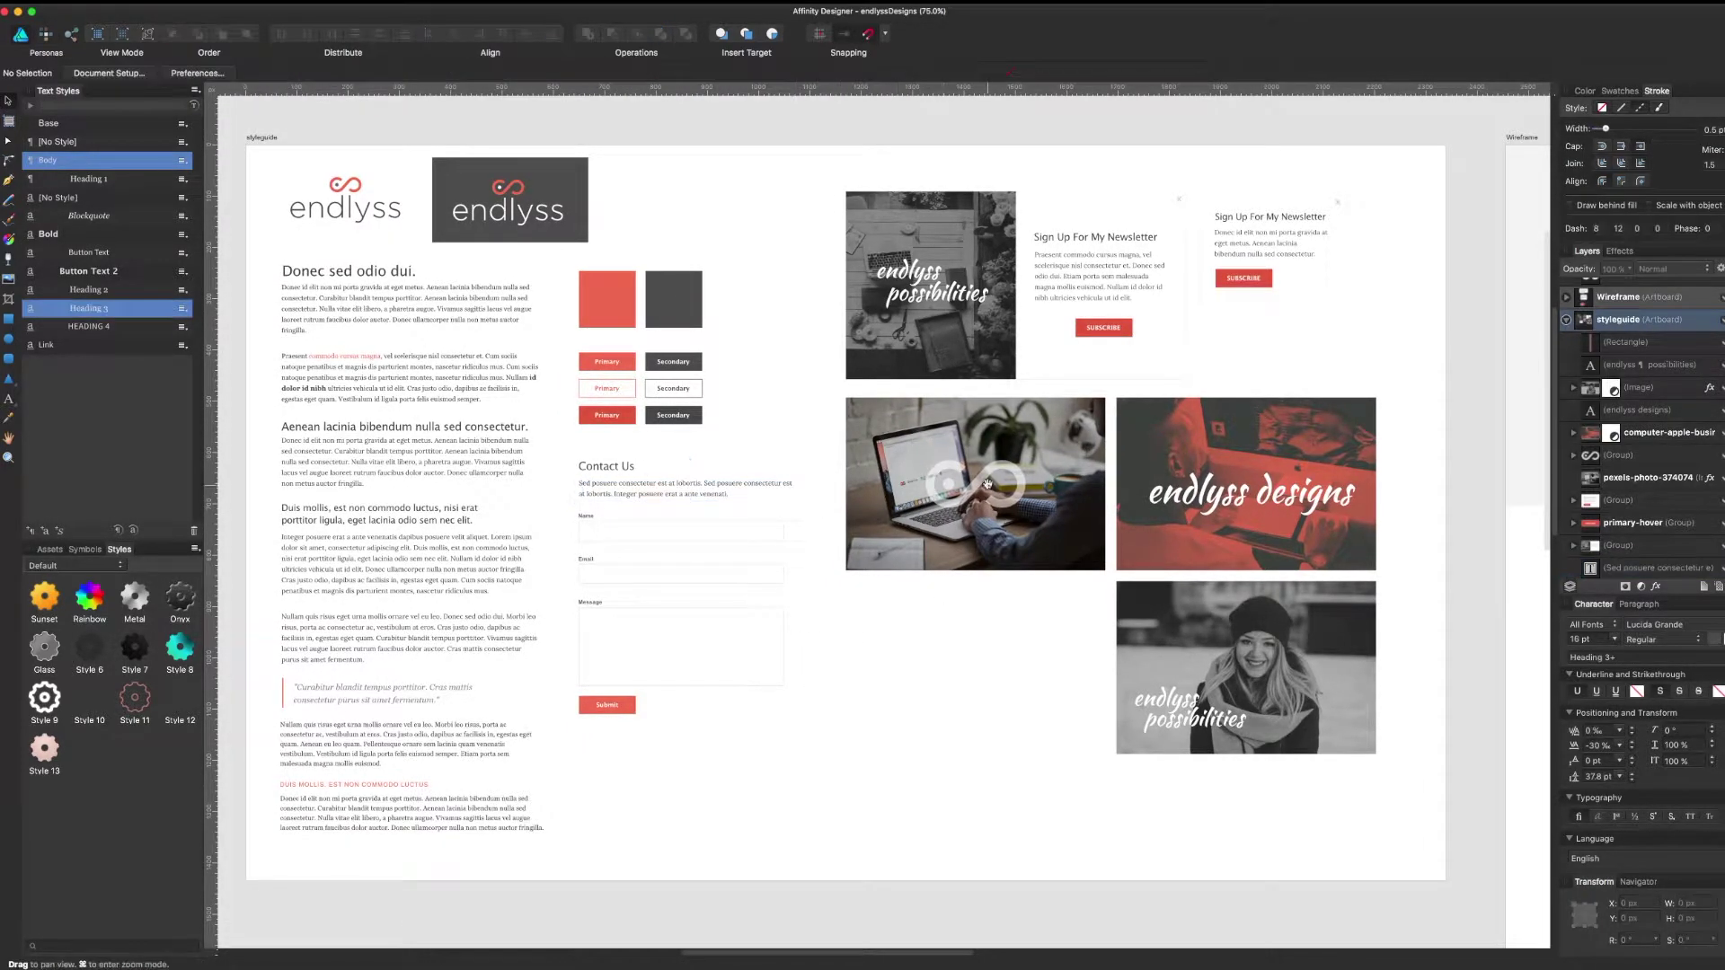
scroll(1077, 350, "right", 2)
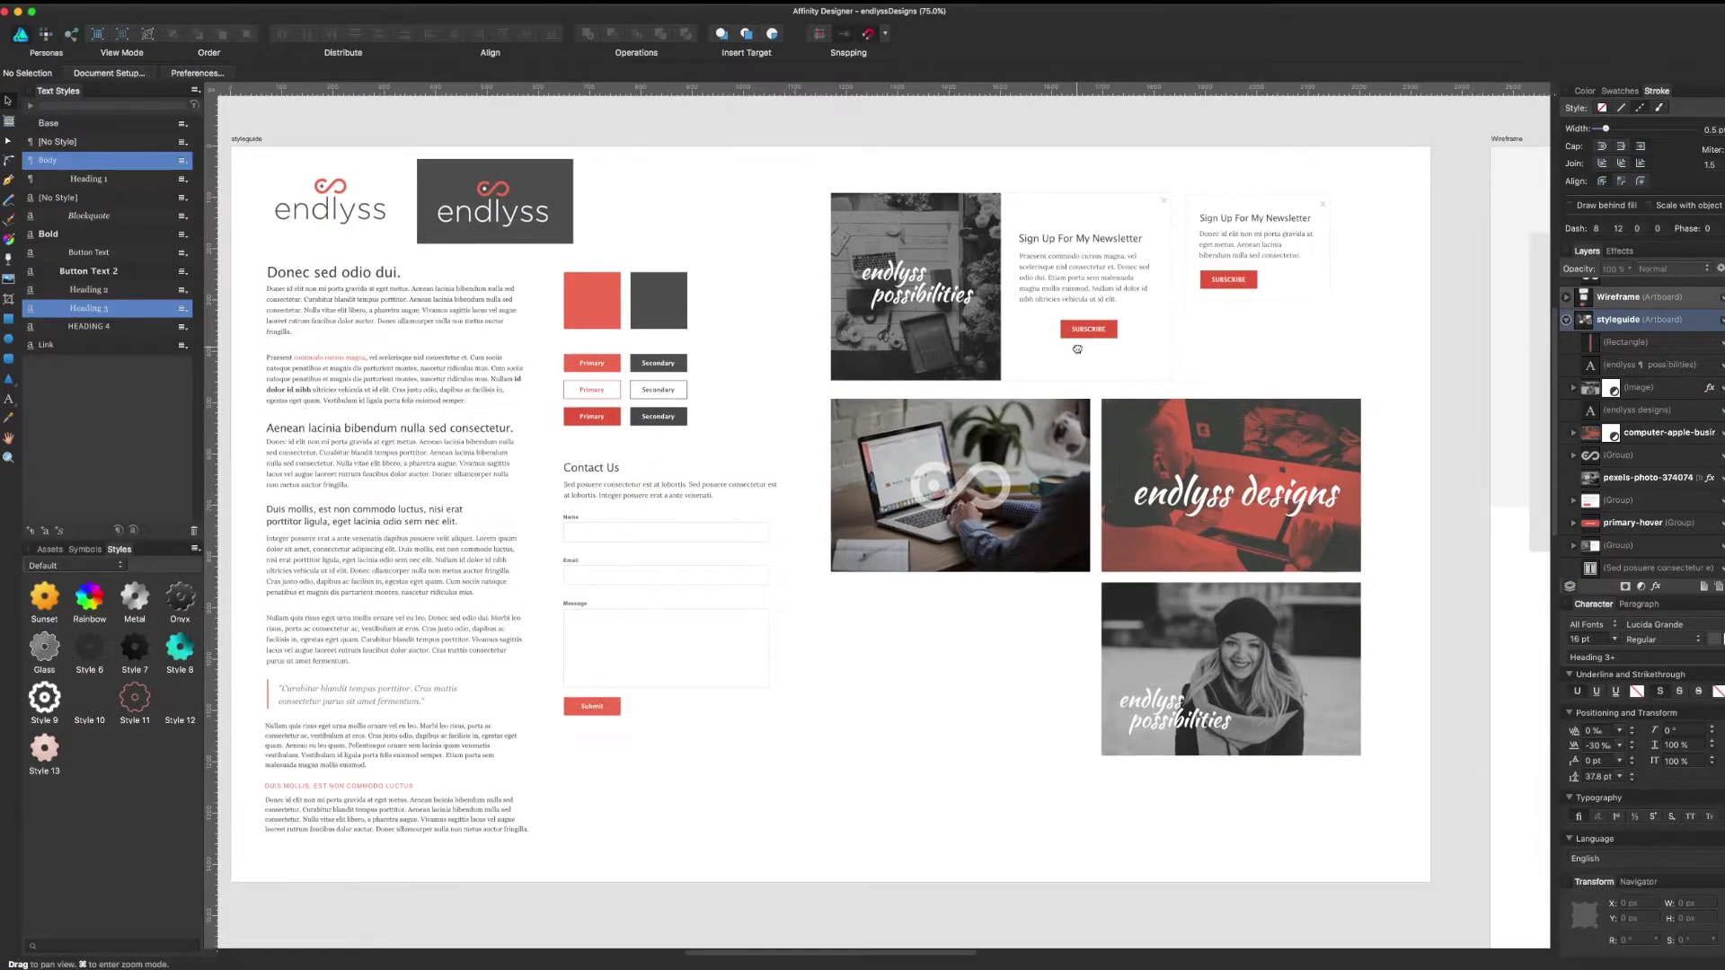
scroll(1077, 350, "right", 15)
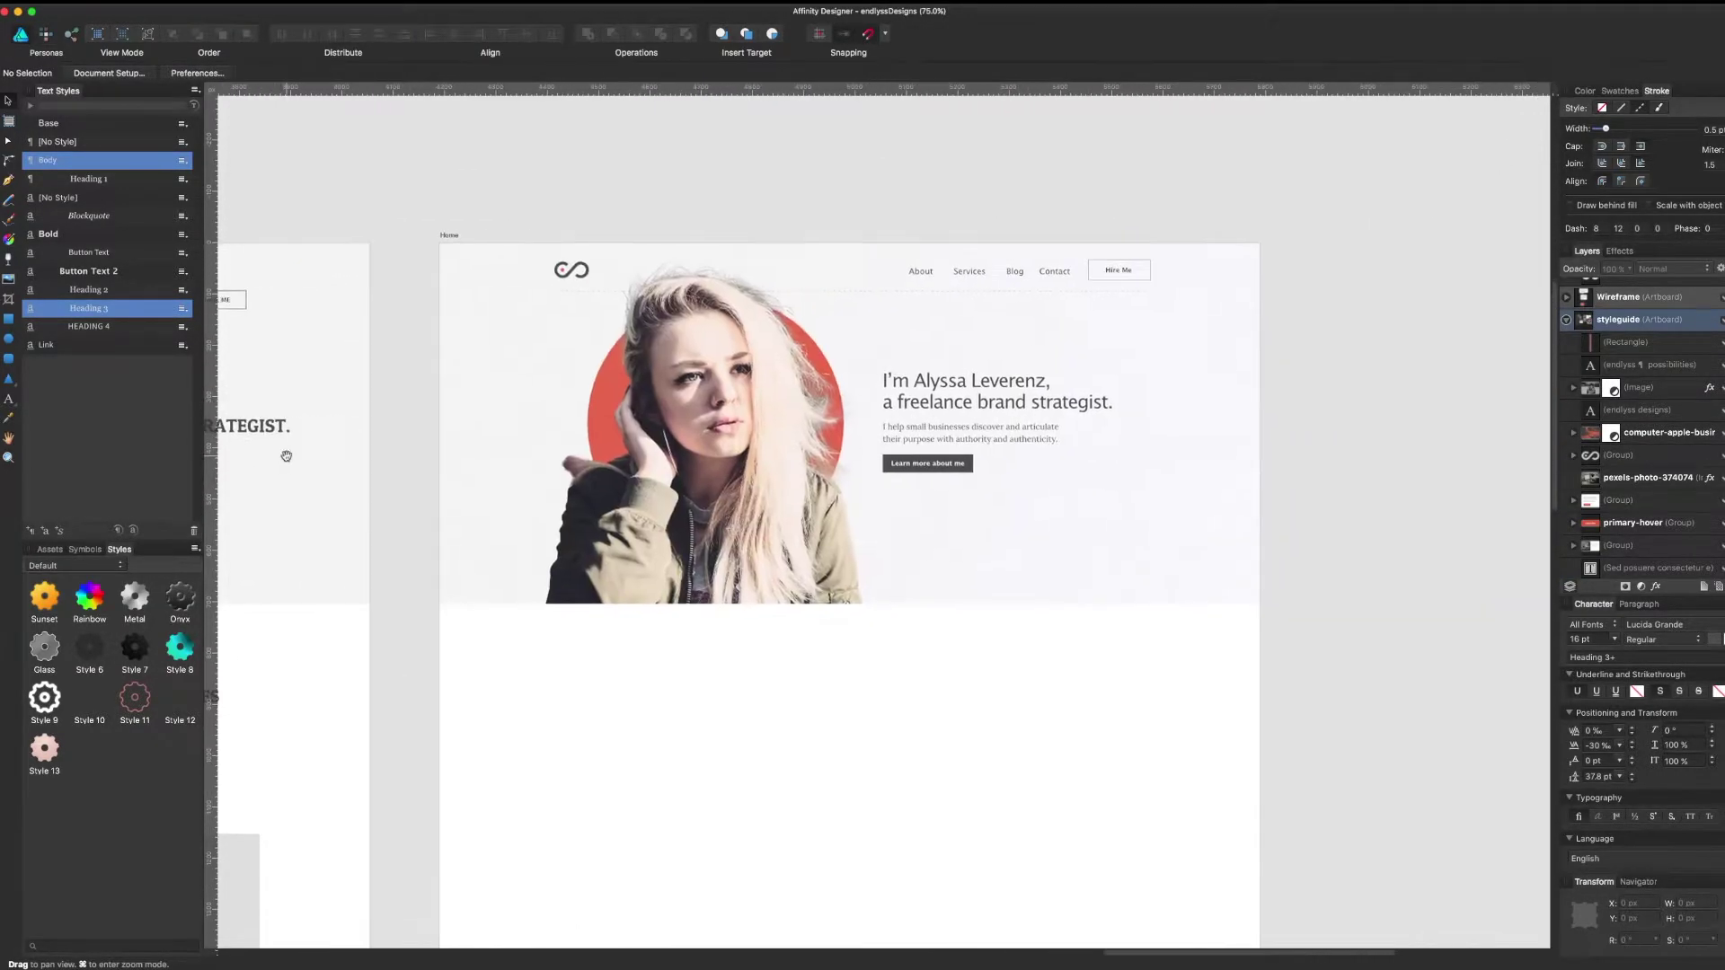
Select the mock-girl image on the Home artboard, switch to Finder and place the Photography folder over the design
left_click(774, 510)
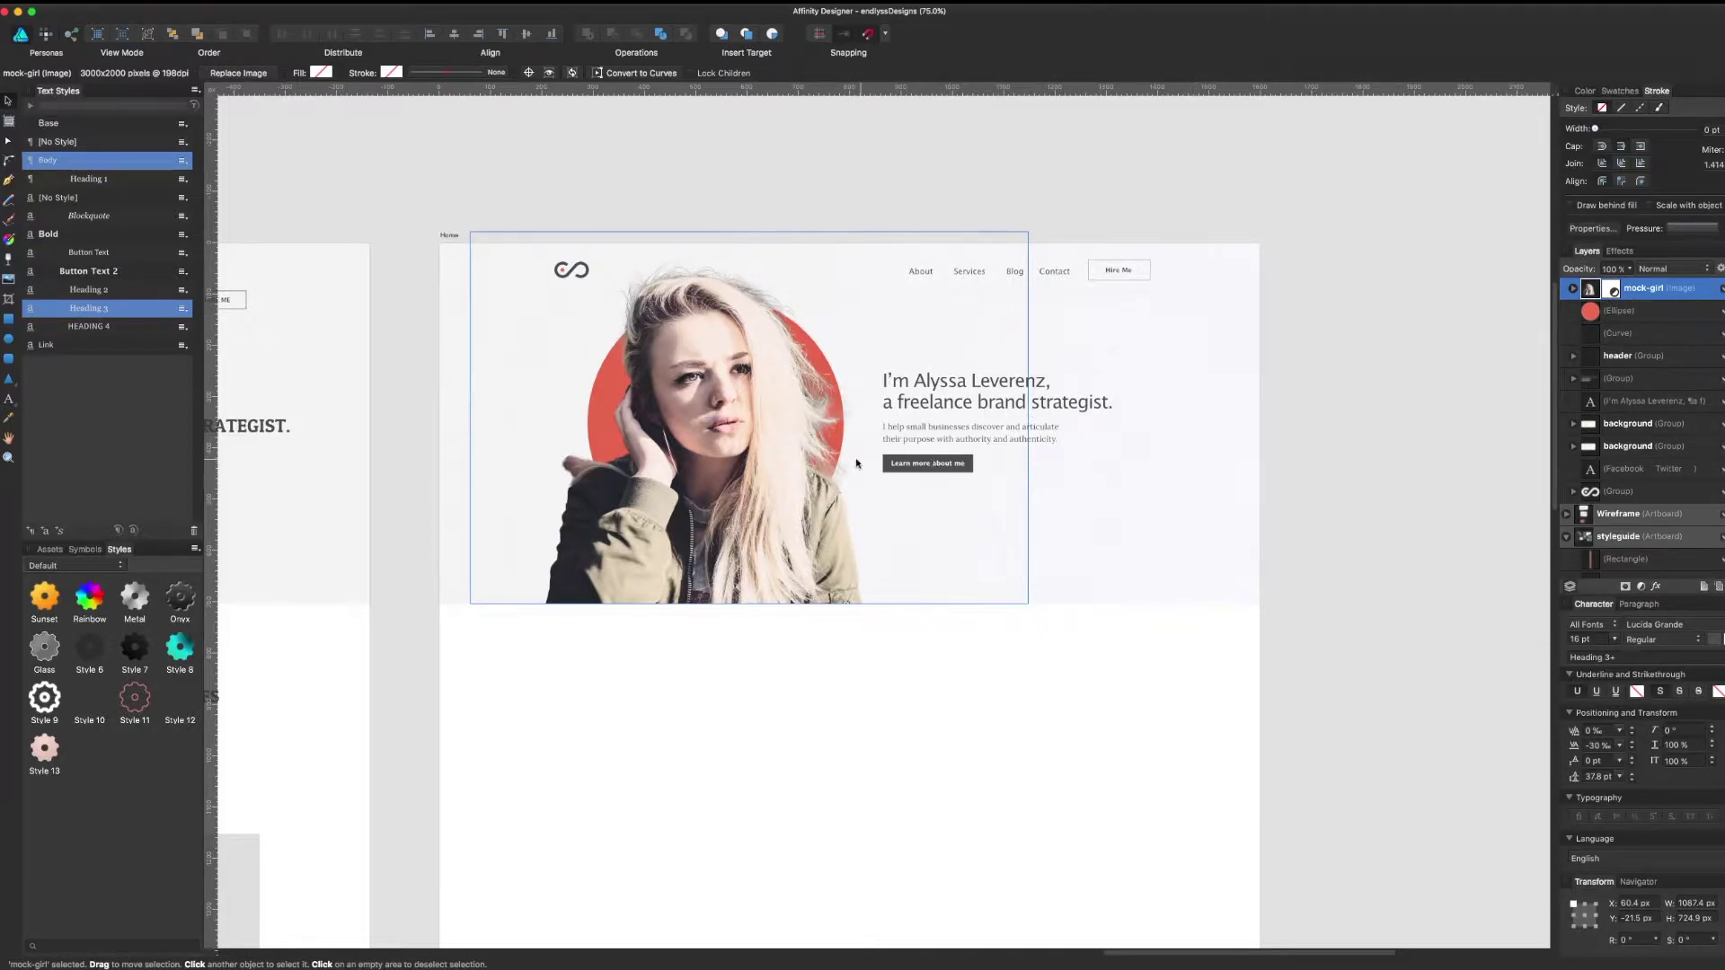
key("super+Tab")
left_click_drag(882, 707, 1117, 358)
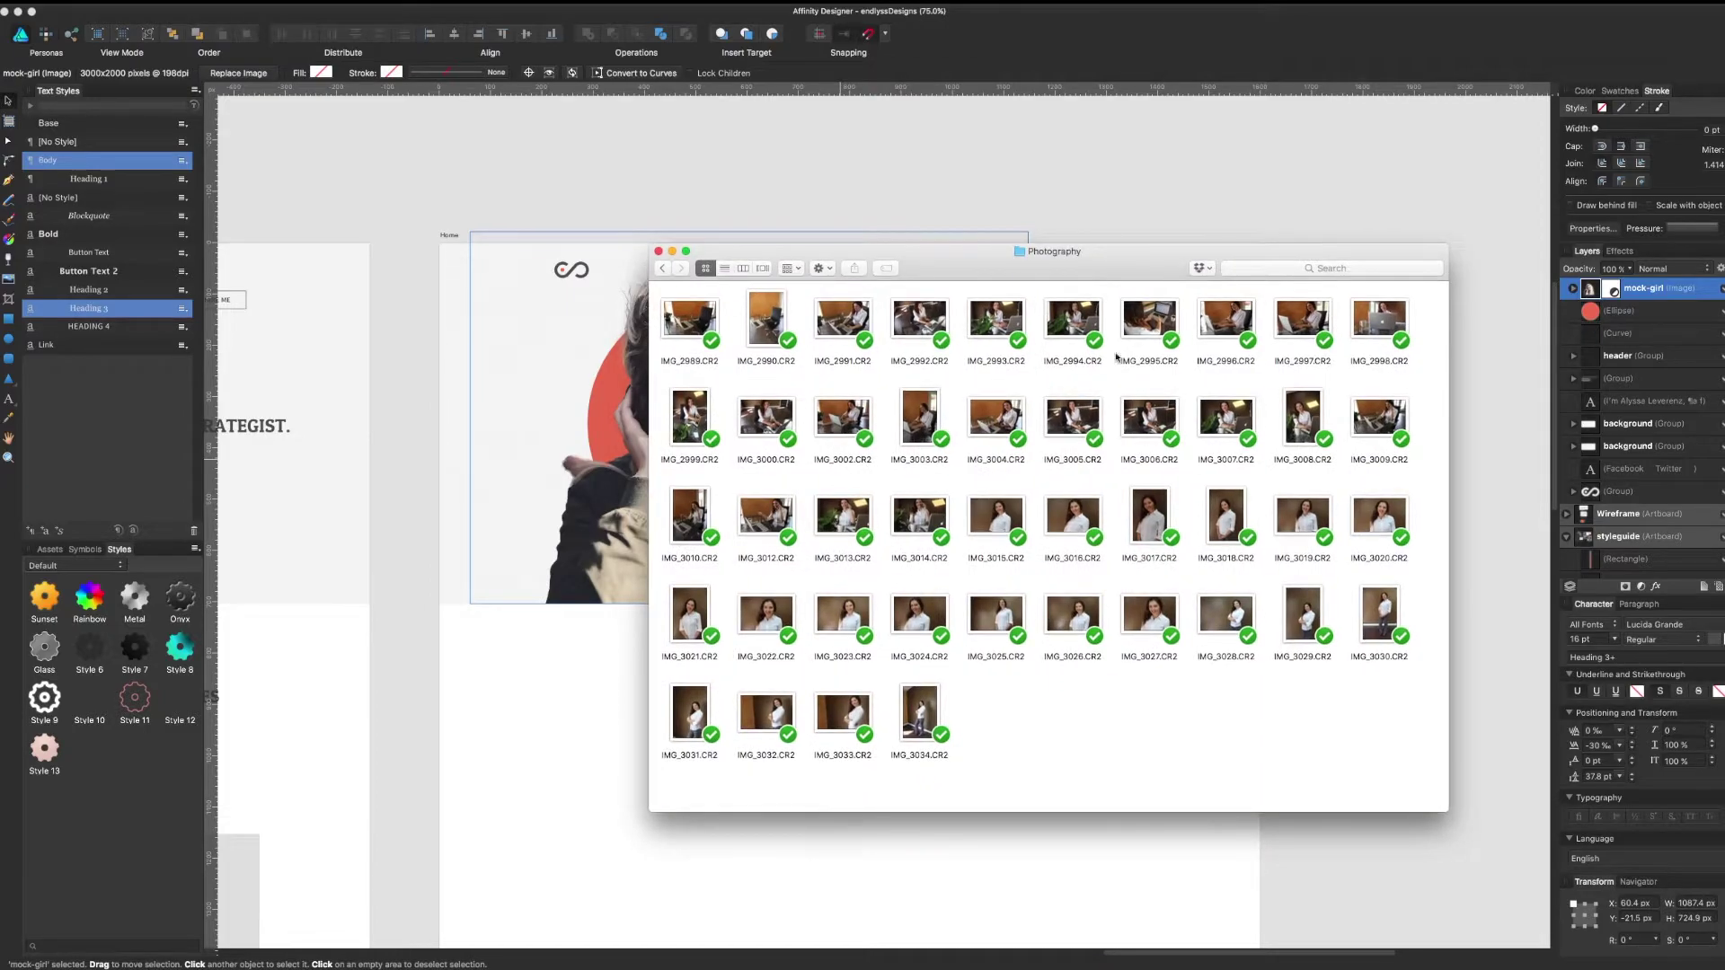
Preview the desk photos from IMG_2993.CR2 through IMG_2998.CR2 in order and close the preview
left_click(1002, 339)
key("space")
key("space")
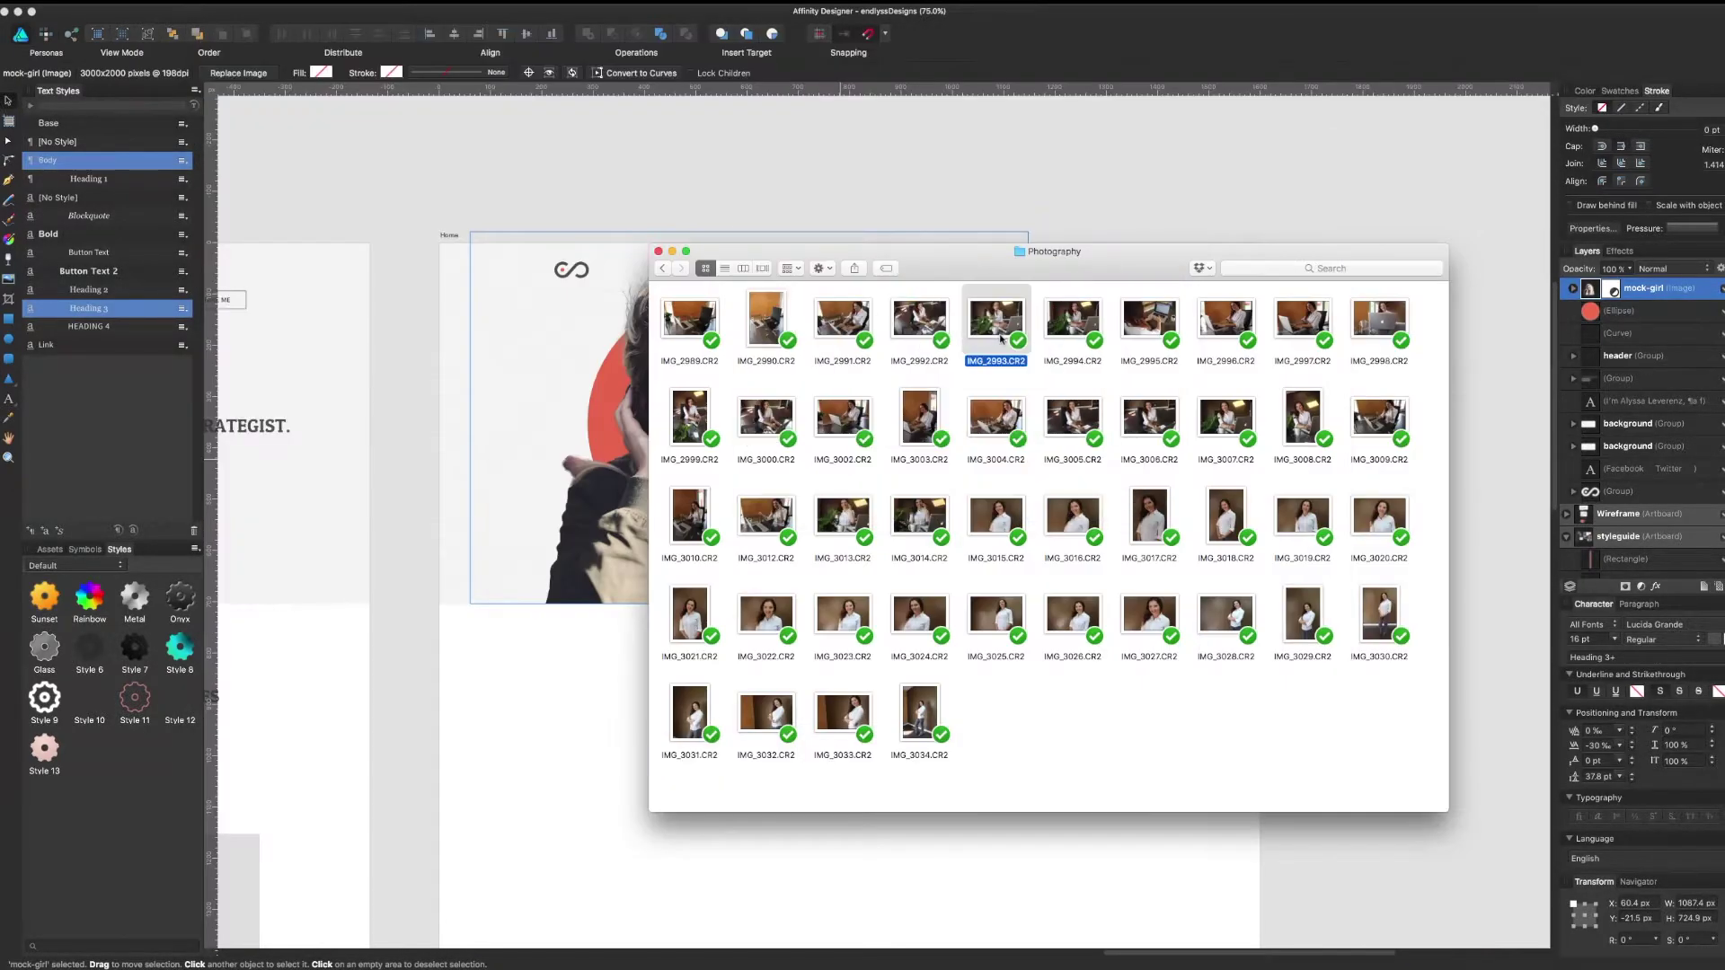
key("space")
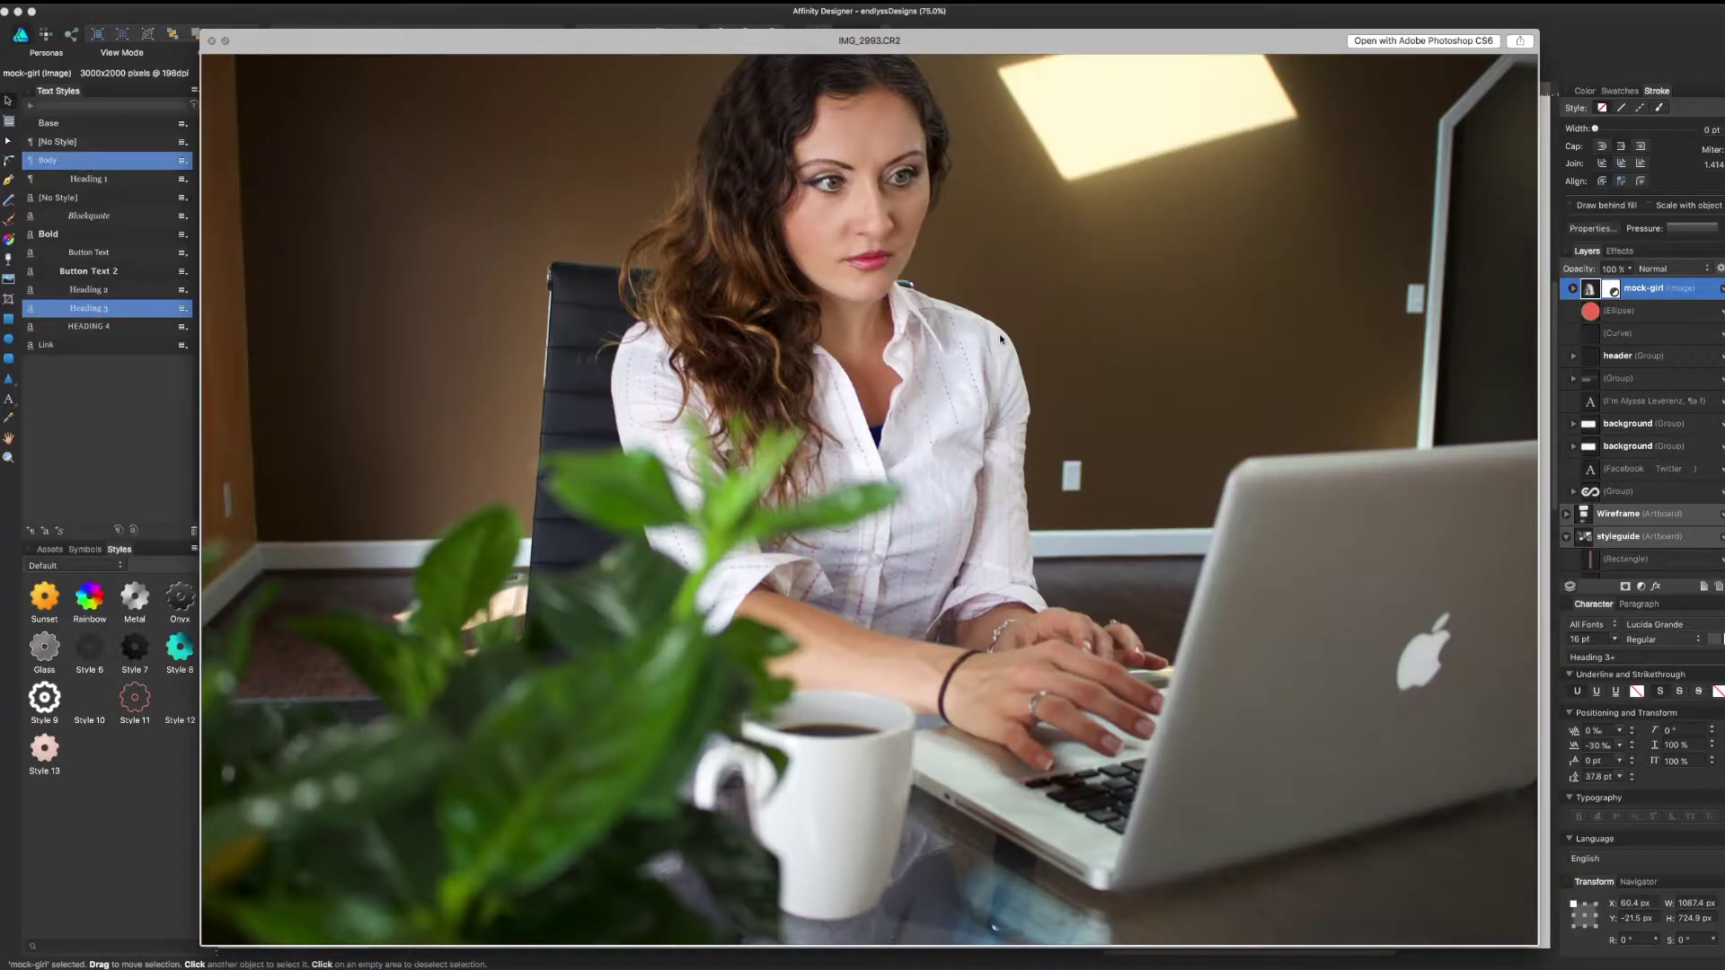
key("Right")
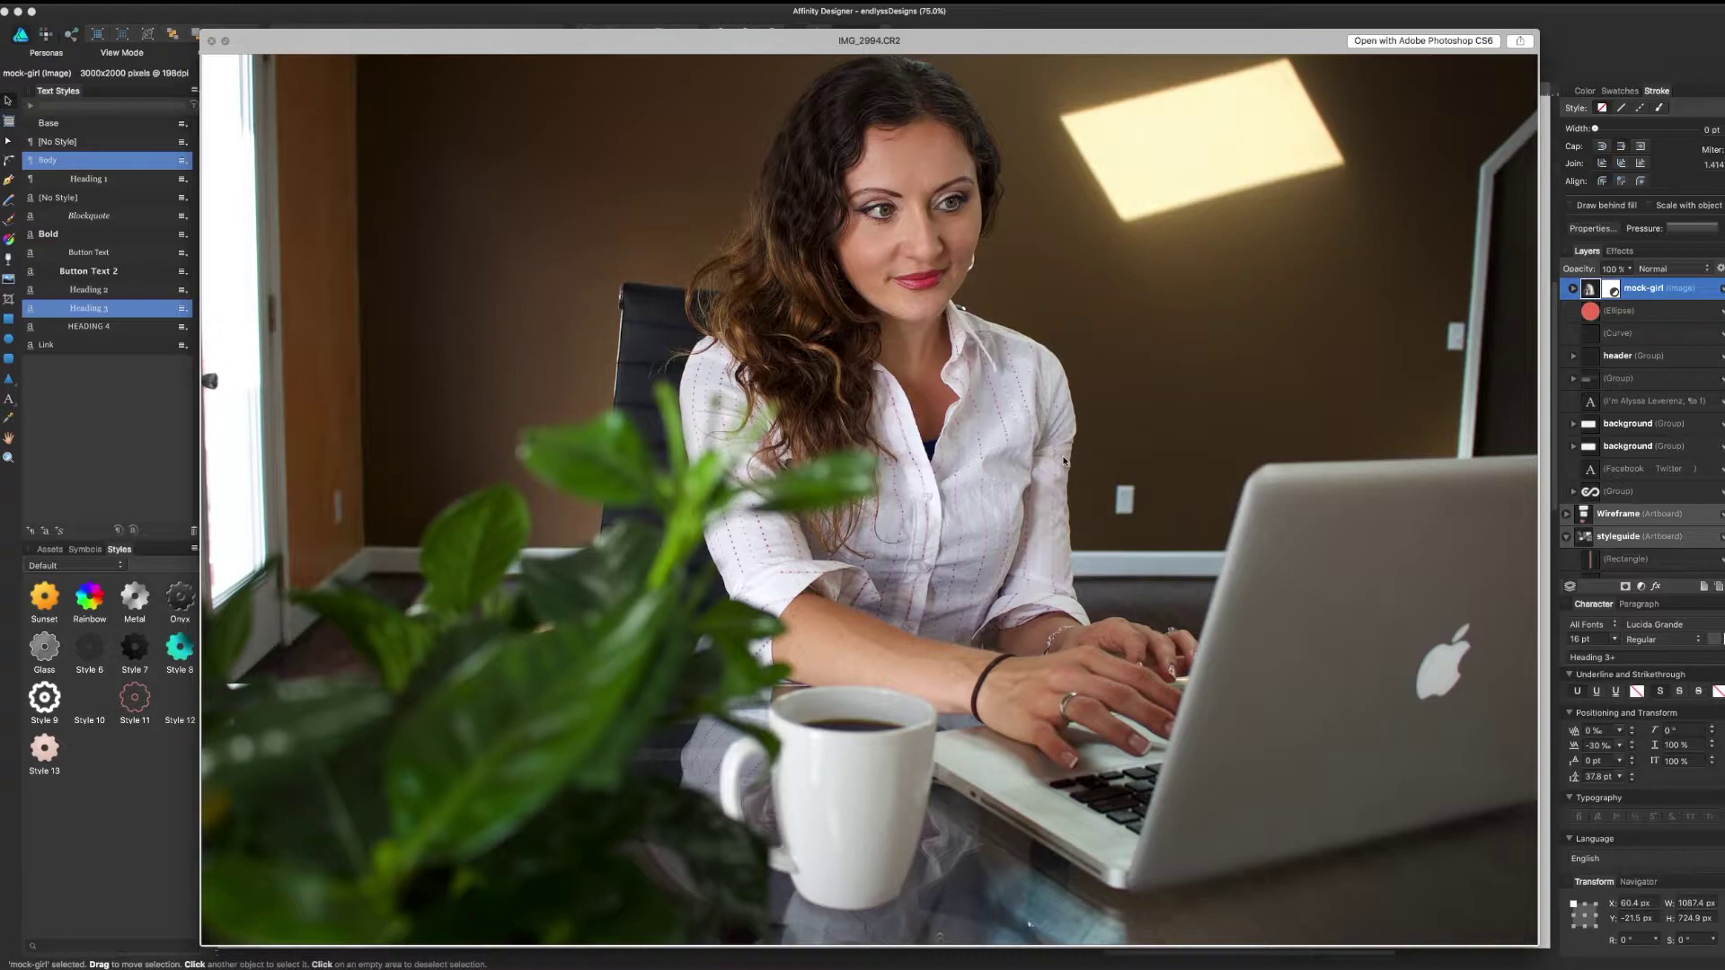
key("Right")
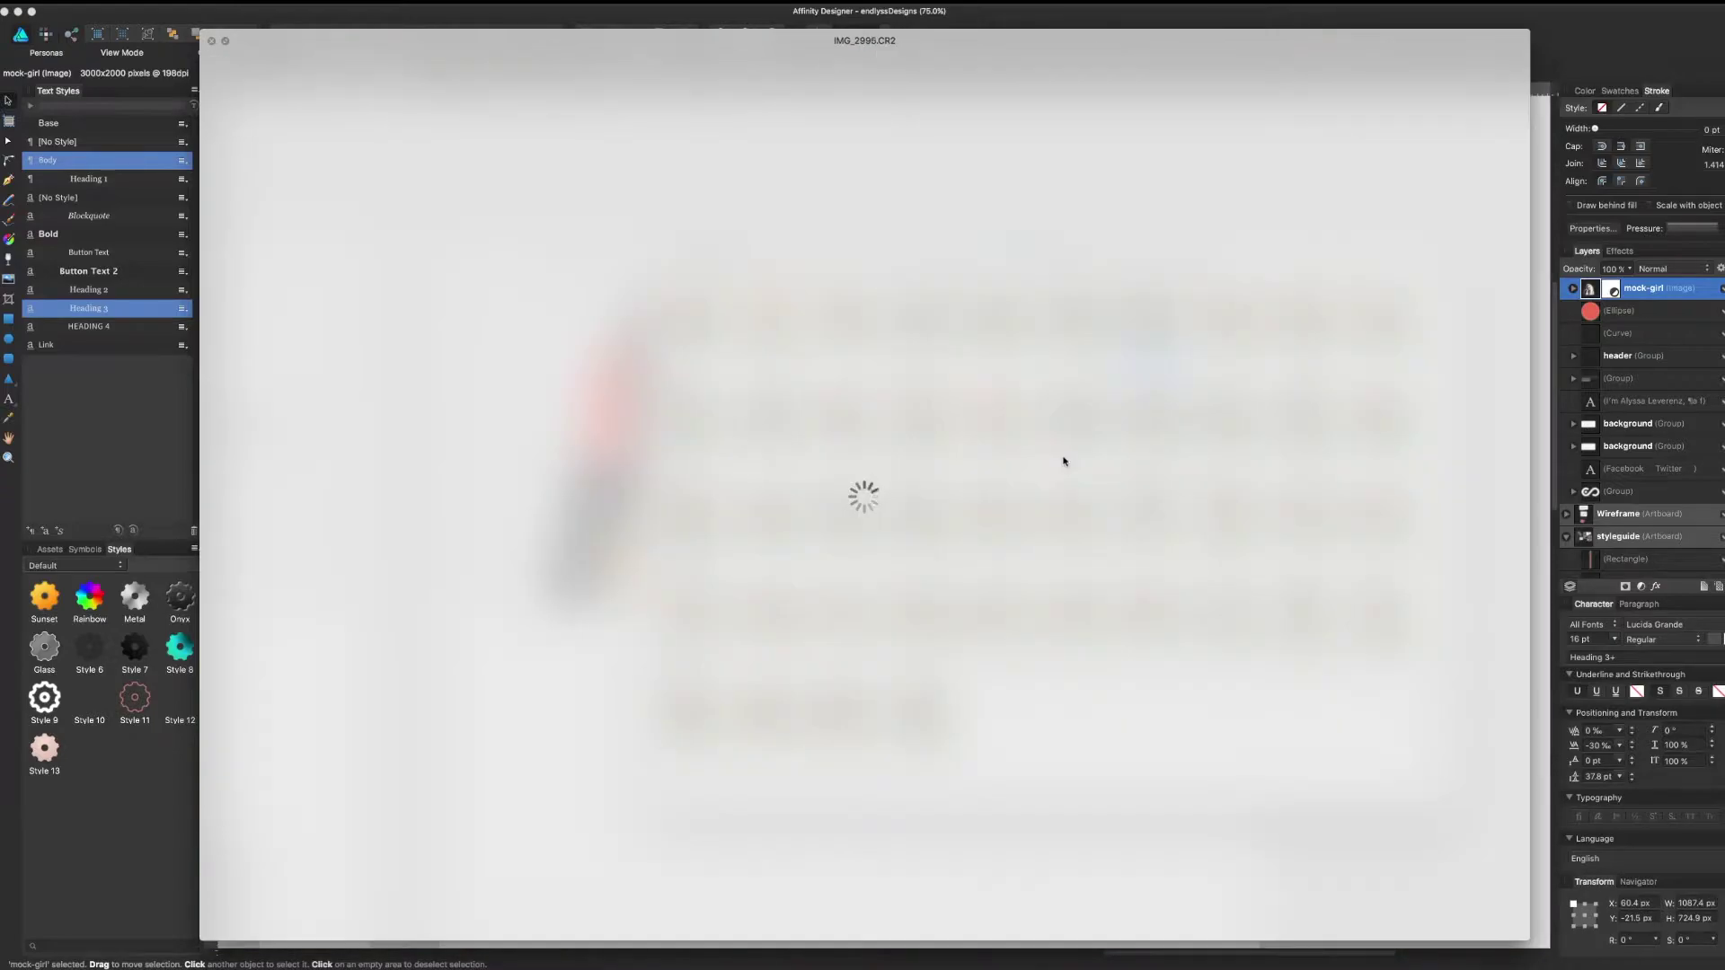
key("Right")
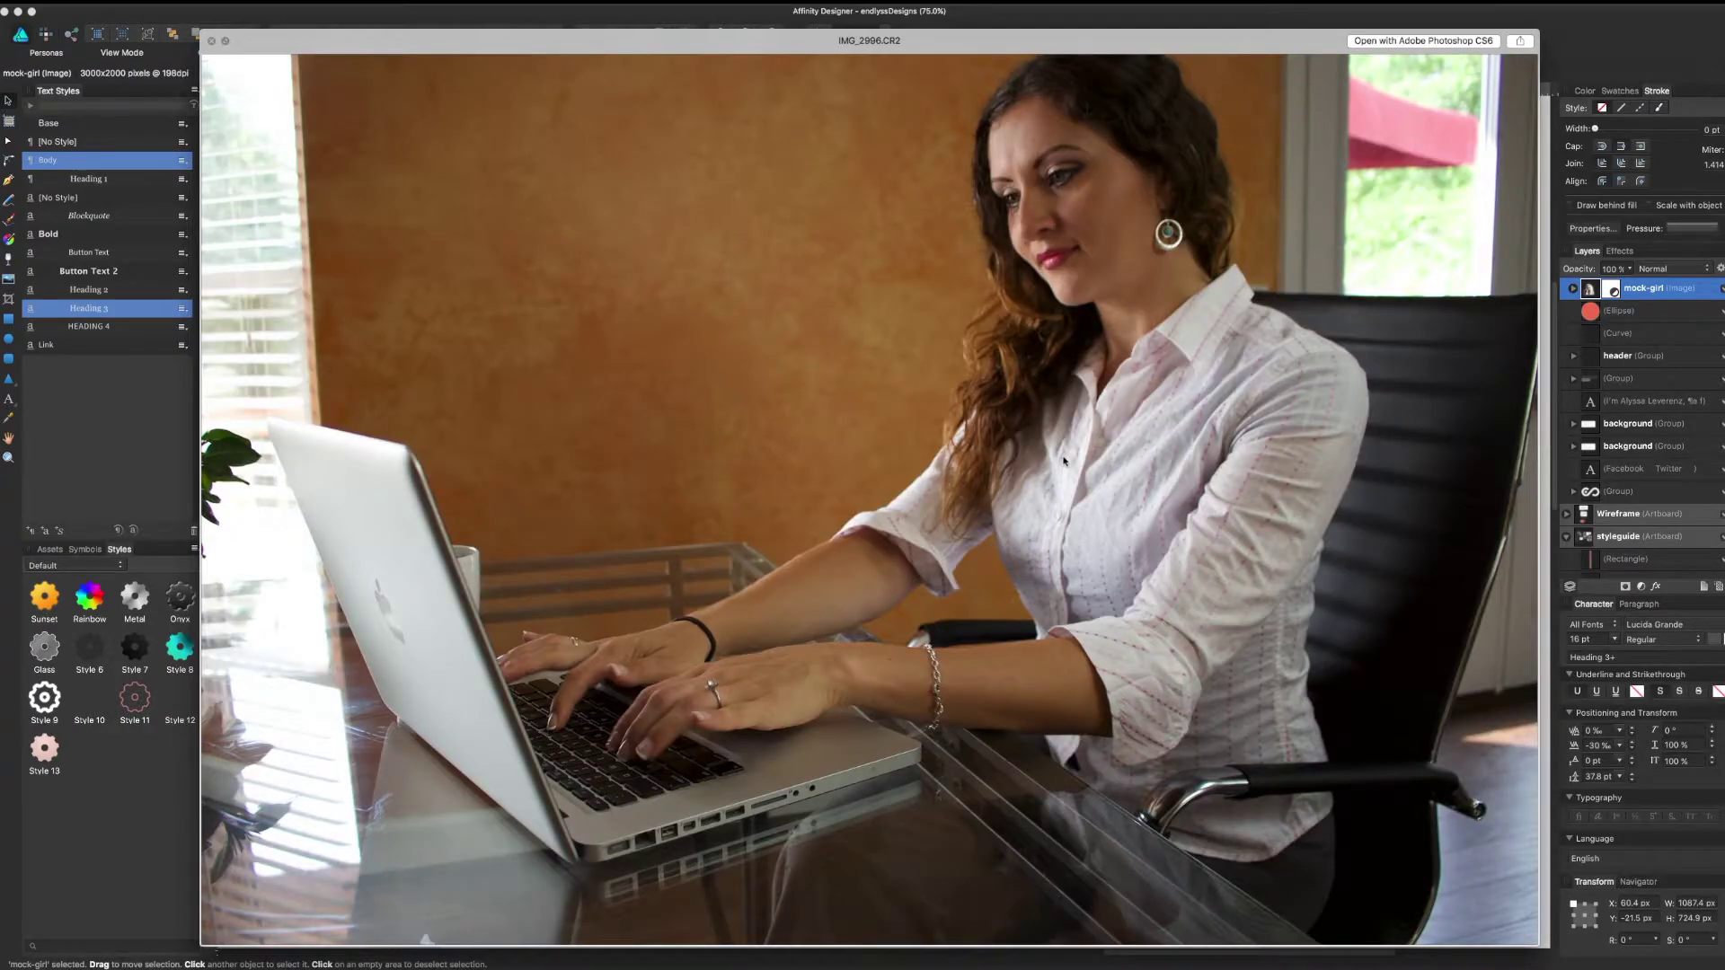
key("Right")
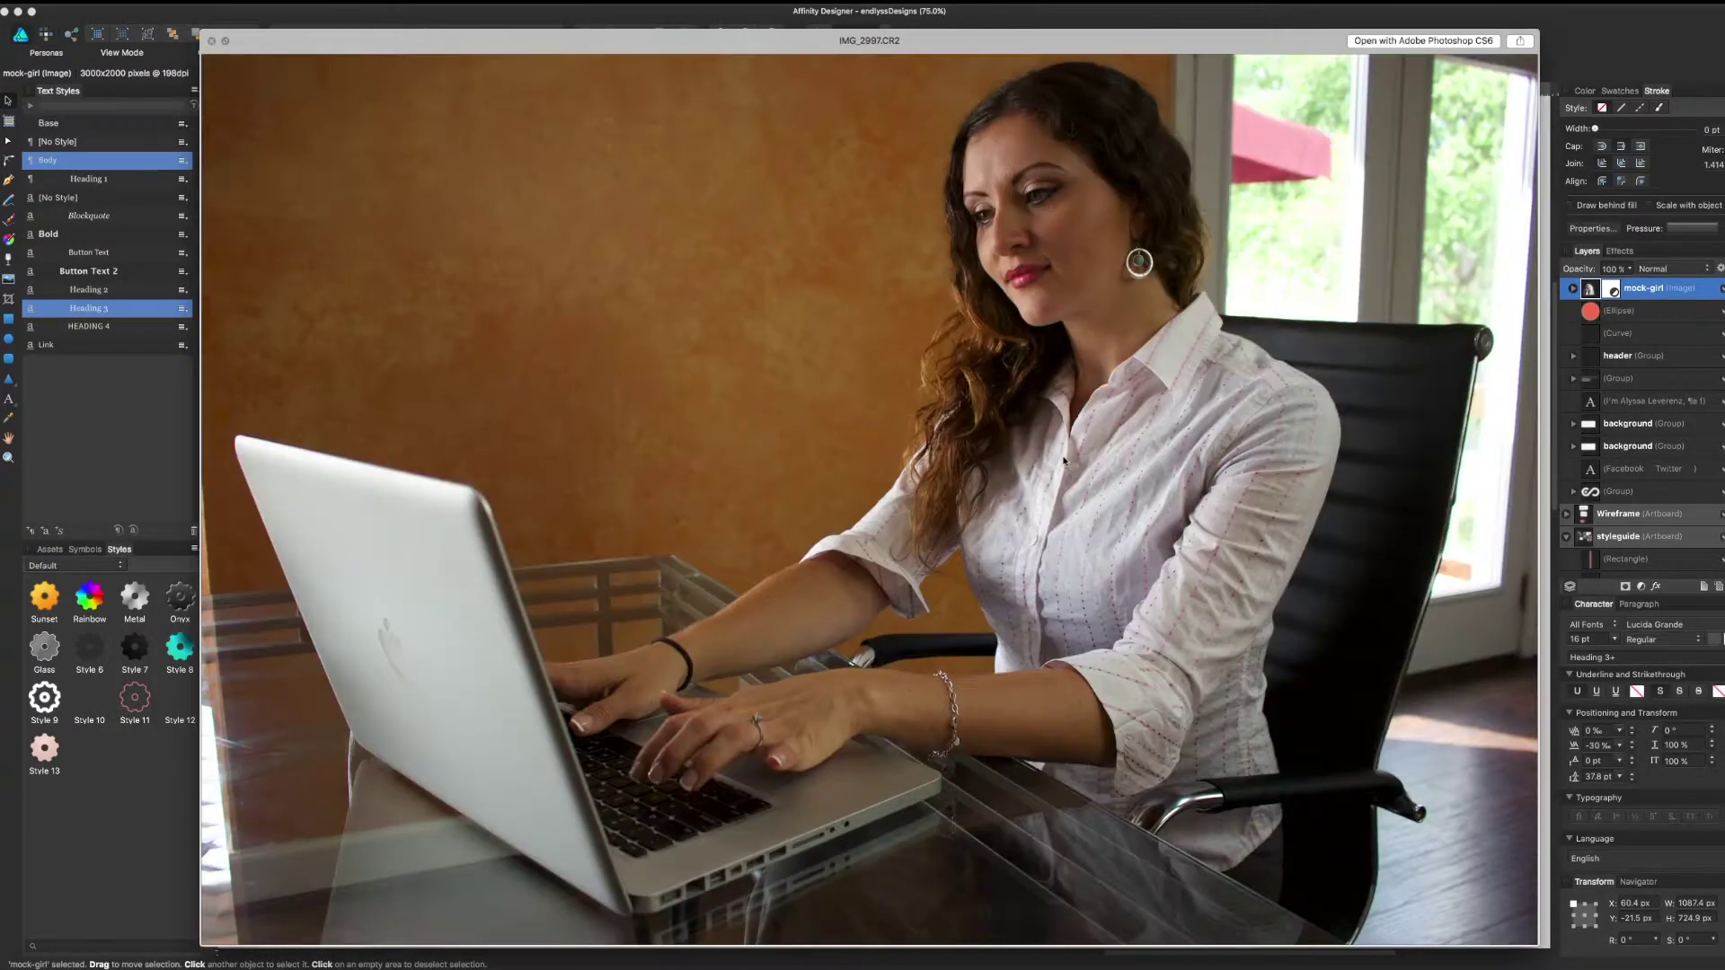
key("Right")
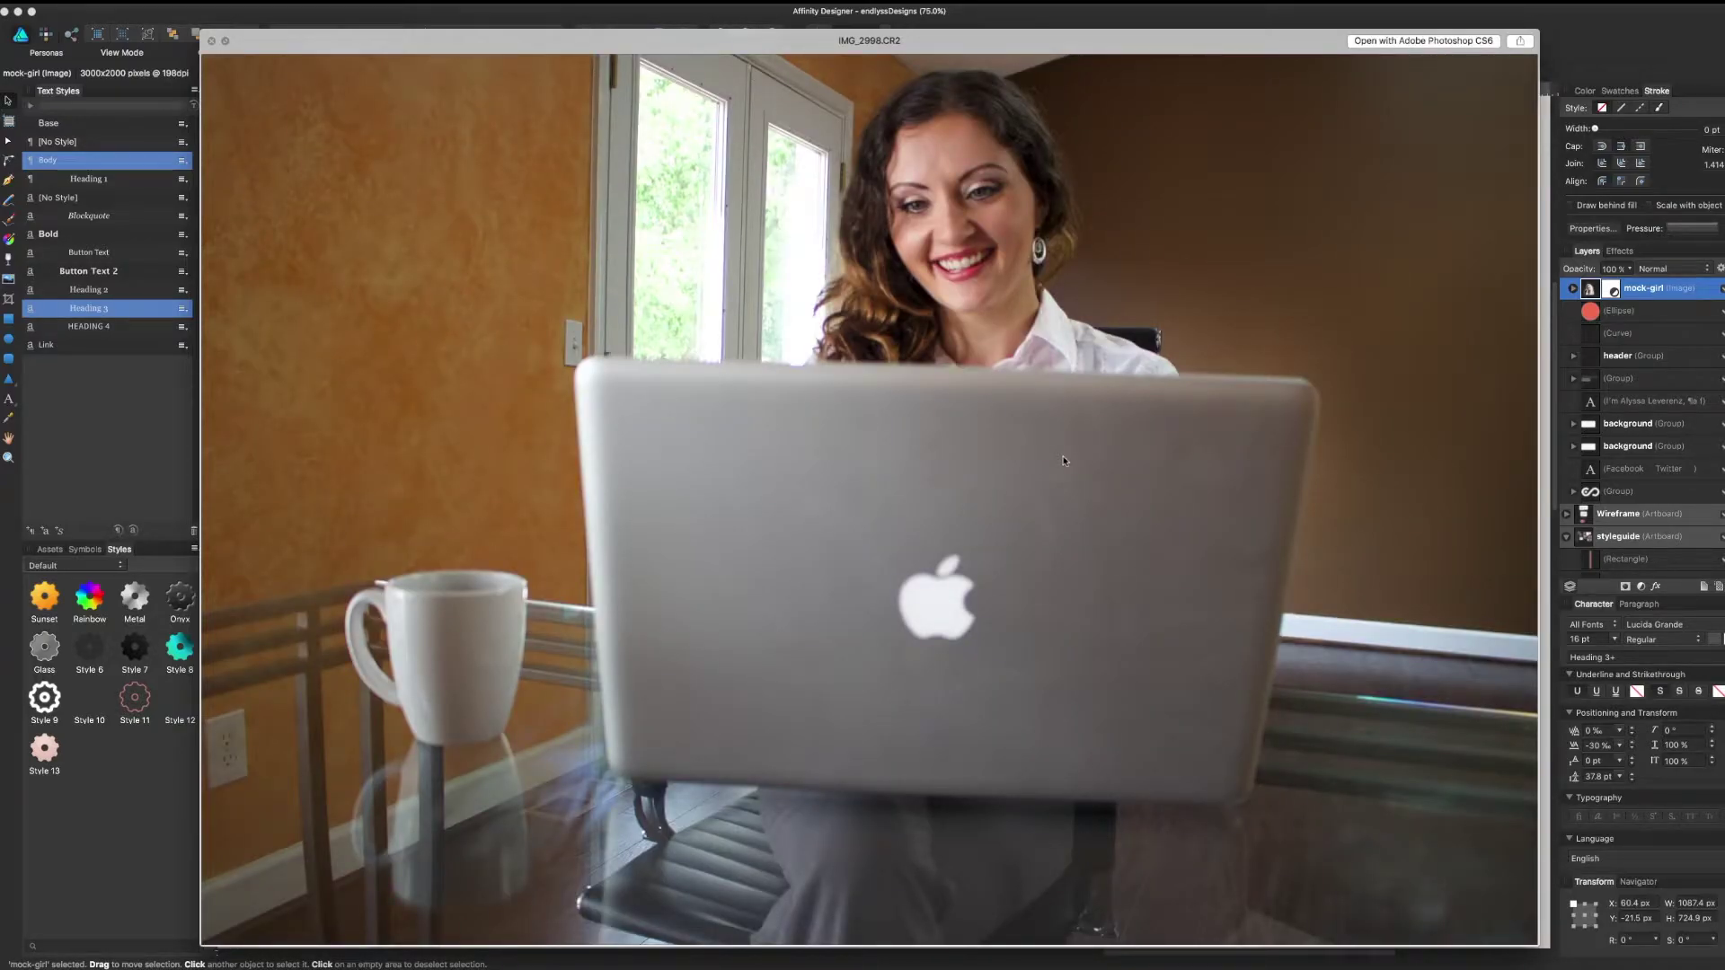
key("space")
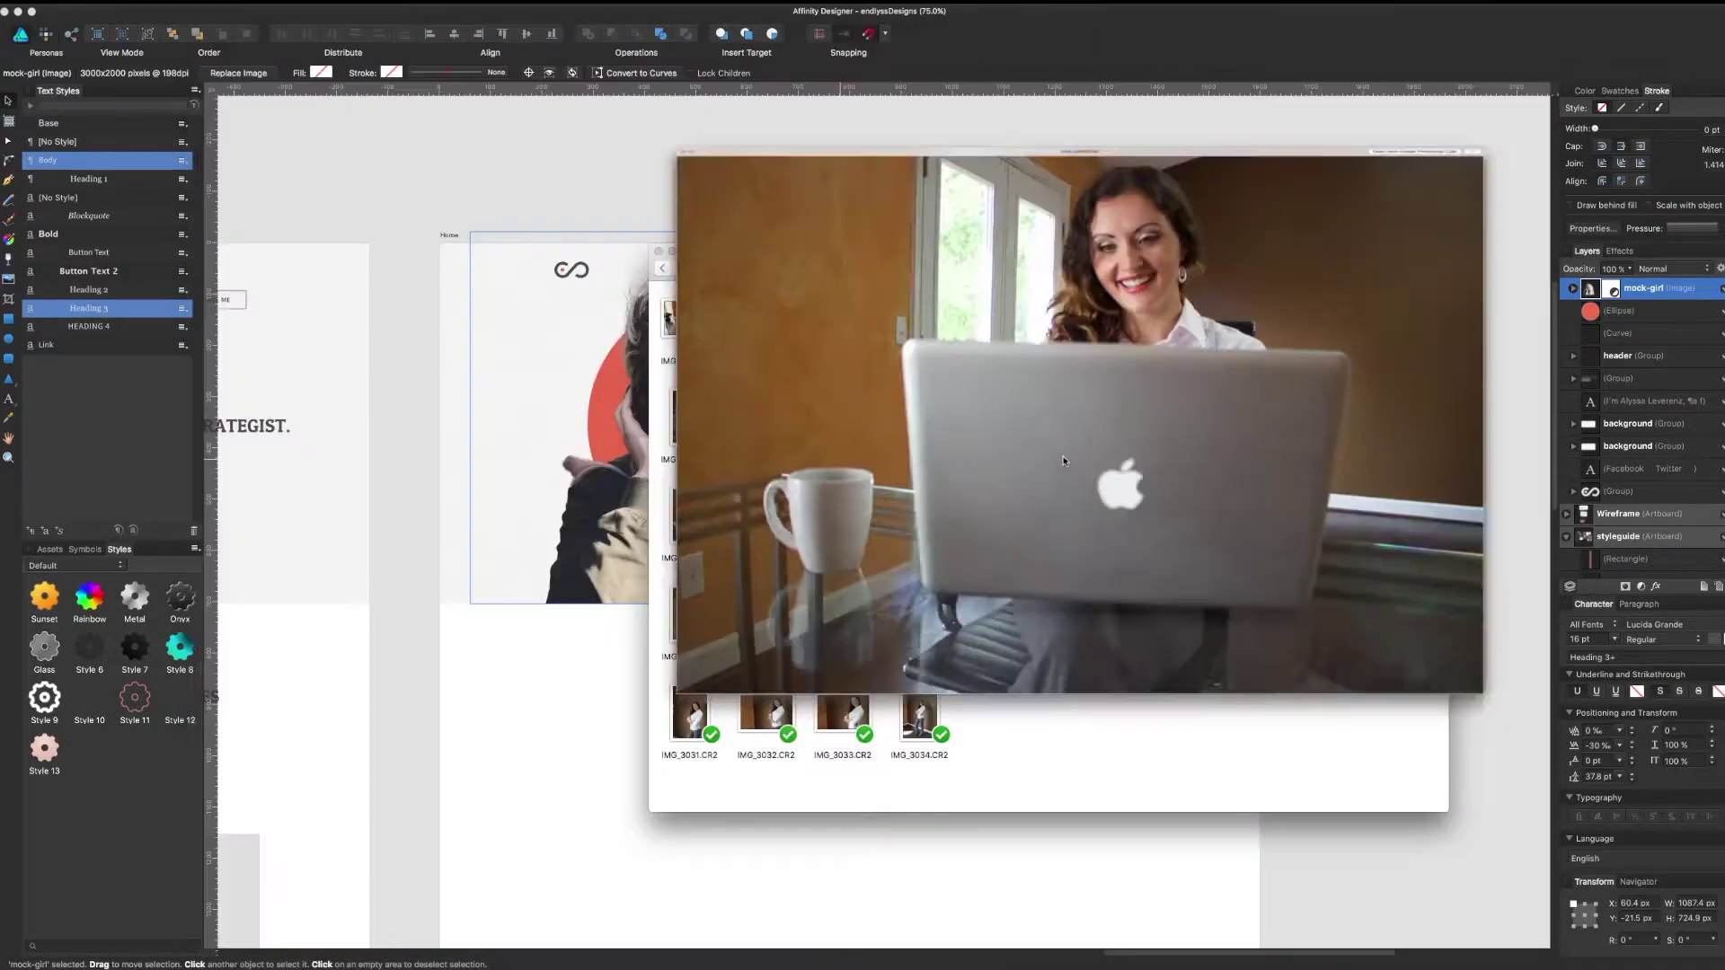
Preview the laptop photos backwards from IMG_3009.CR2 to IMG_3000.CR2
key("Down")
key("space")
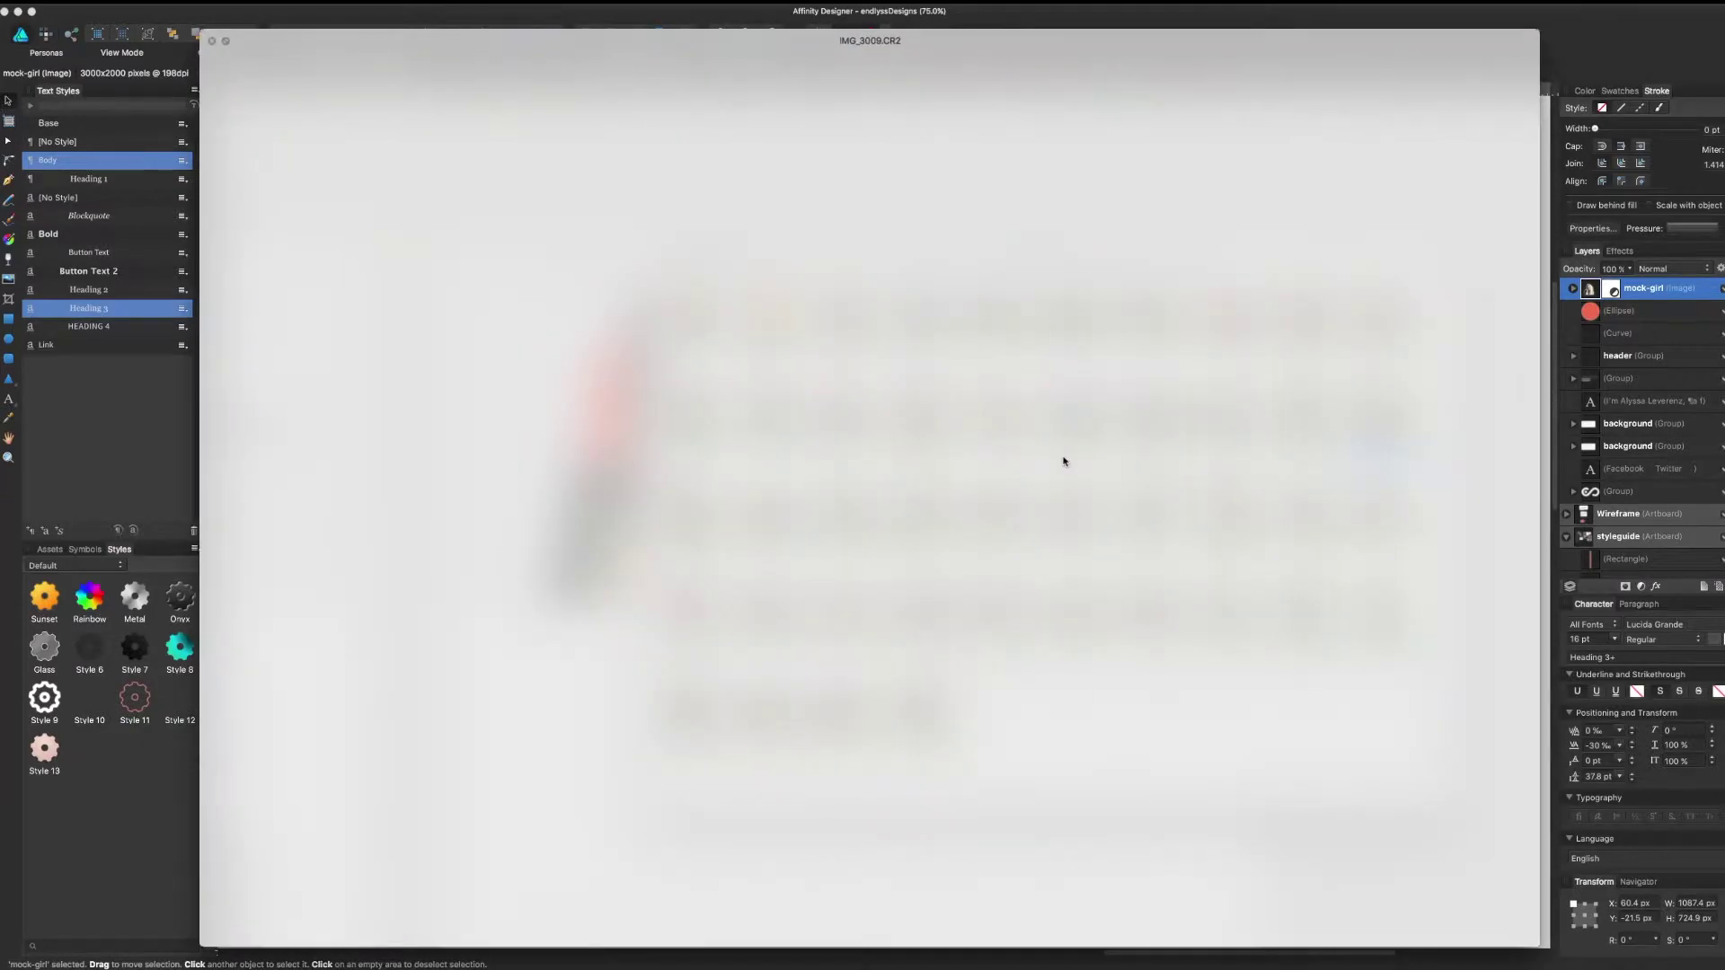
key("Left")
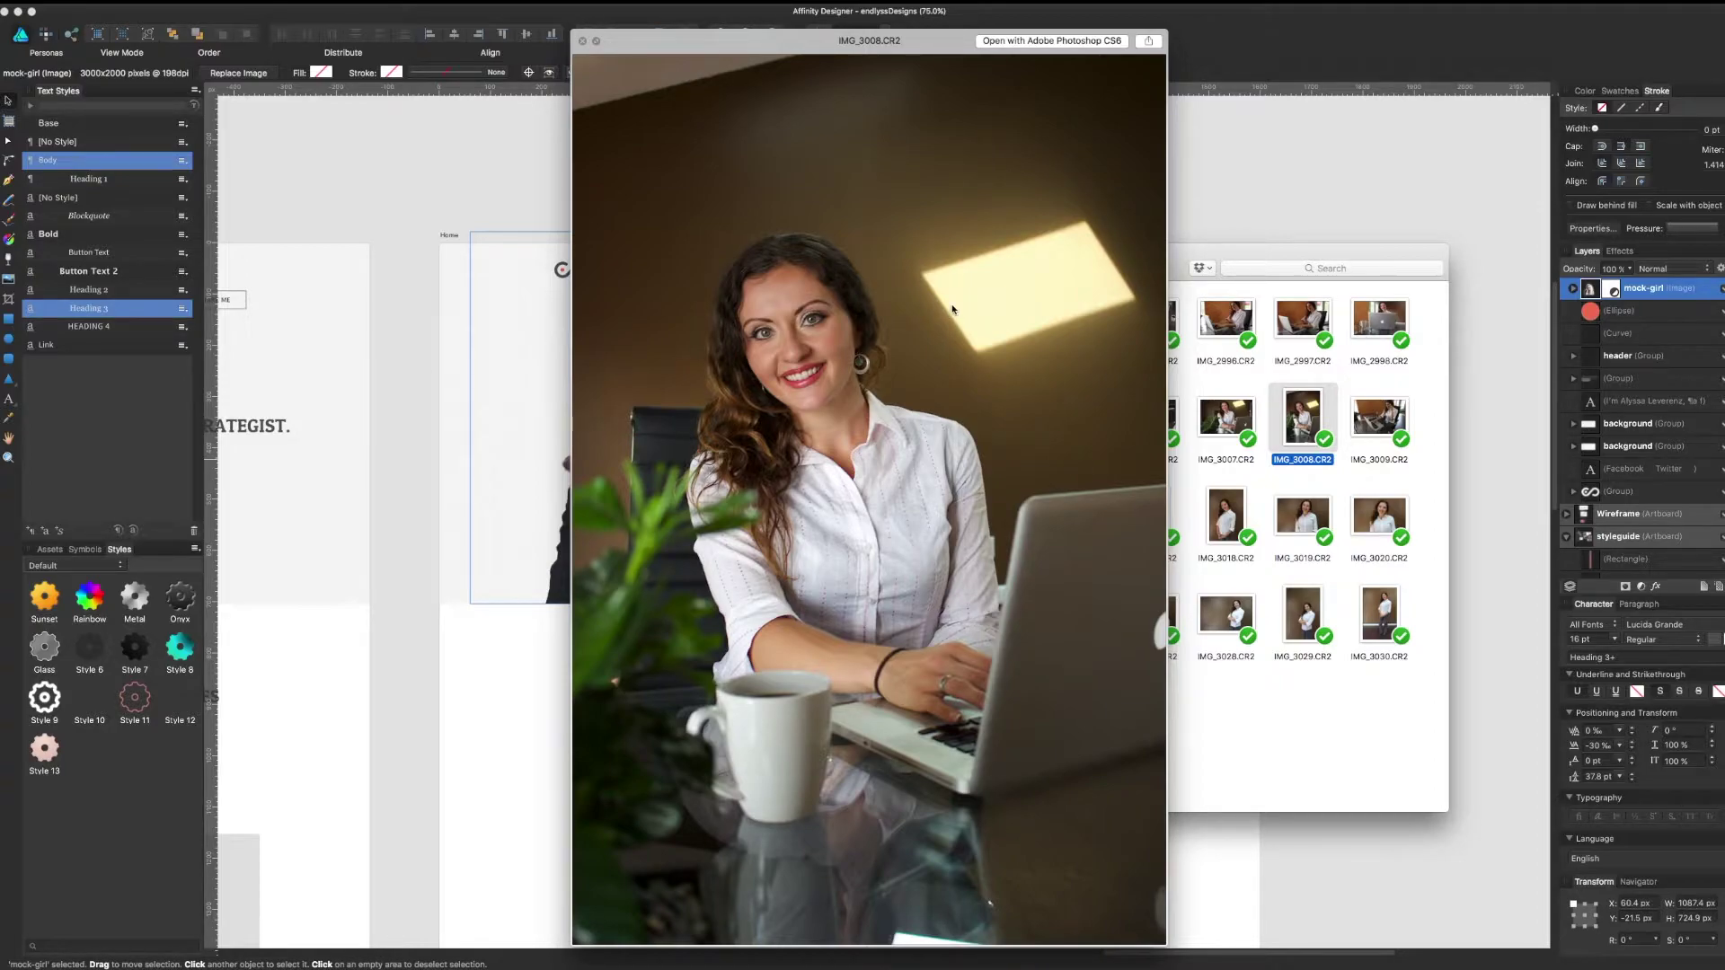
key("Left")
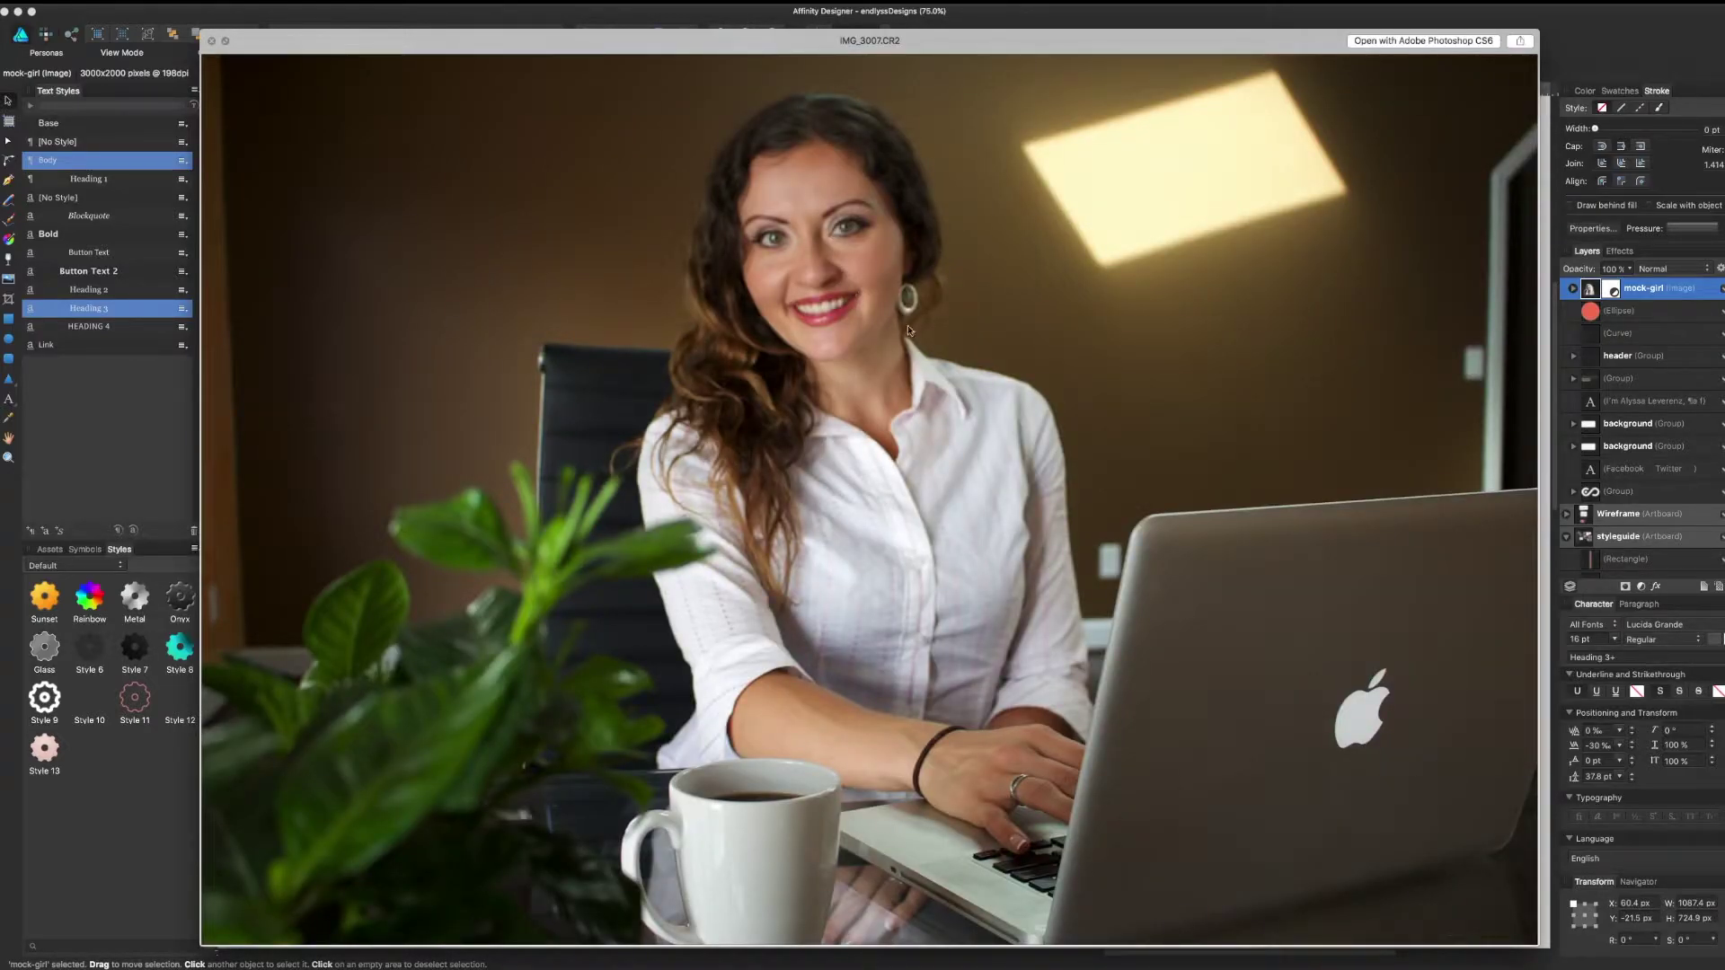
key("Left")
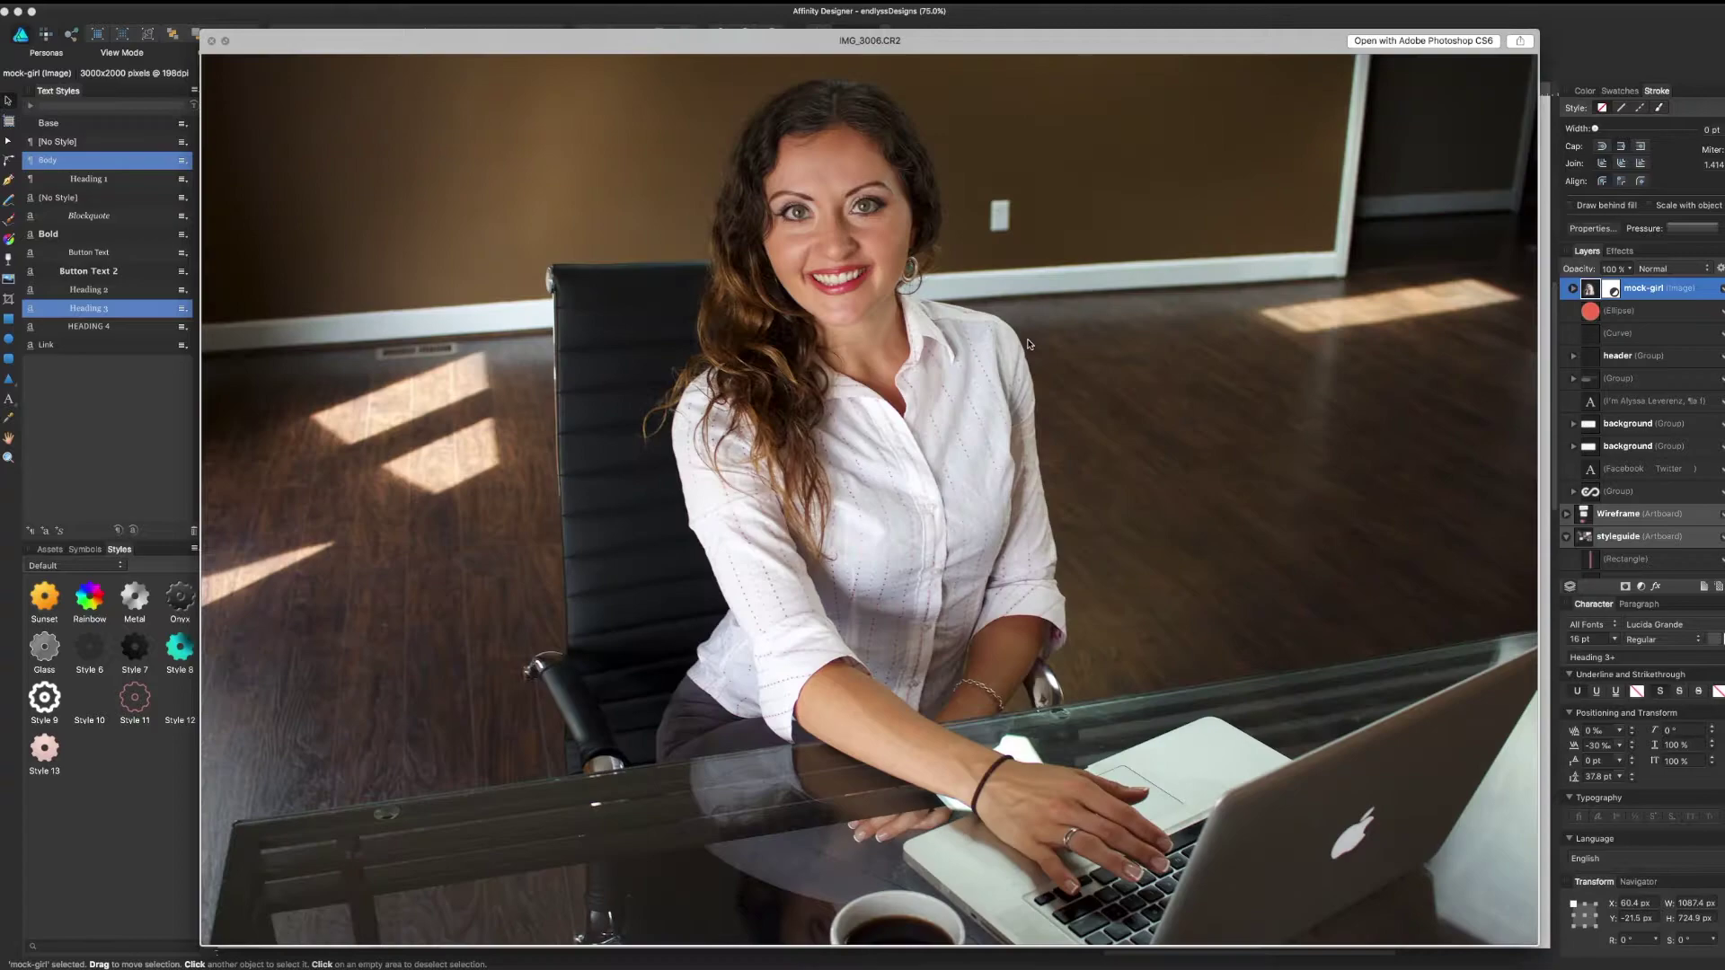
key("Left")
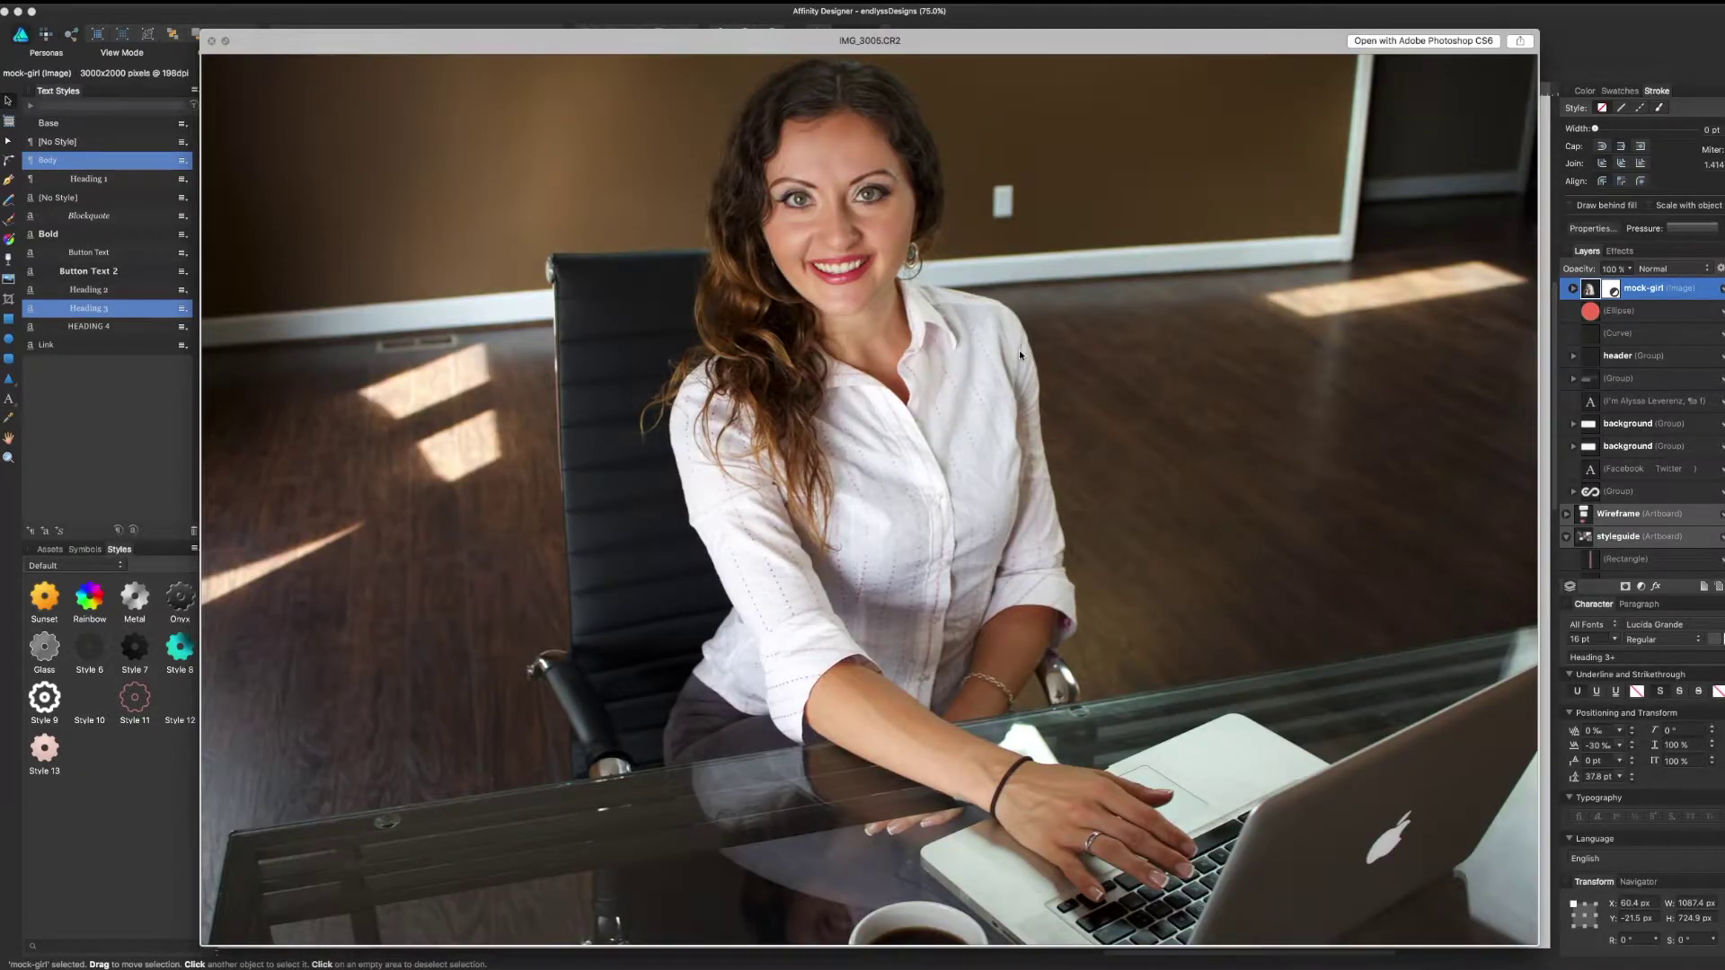
key("Left")
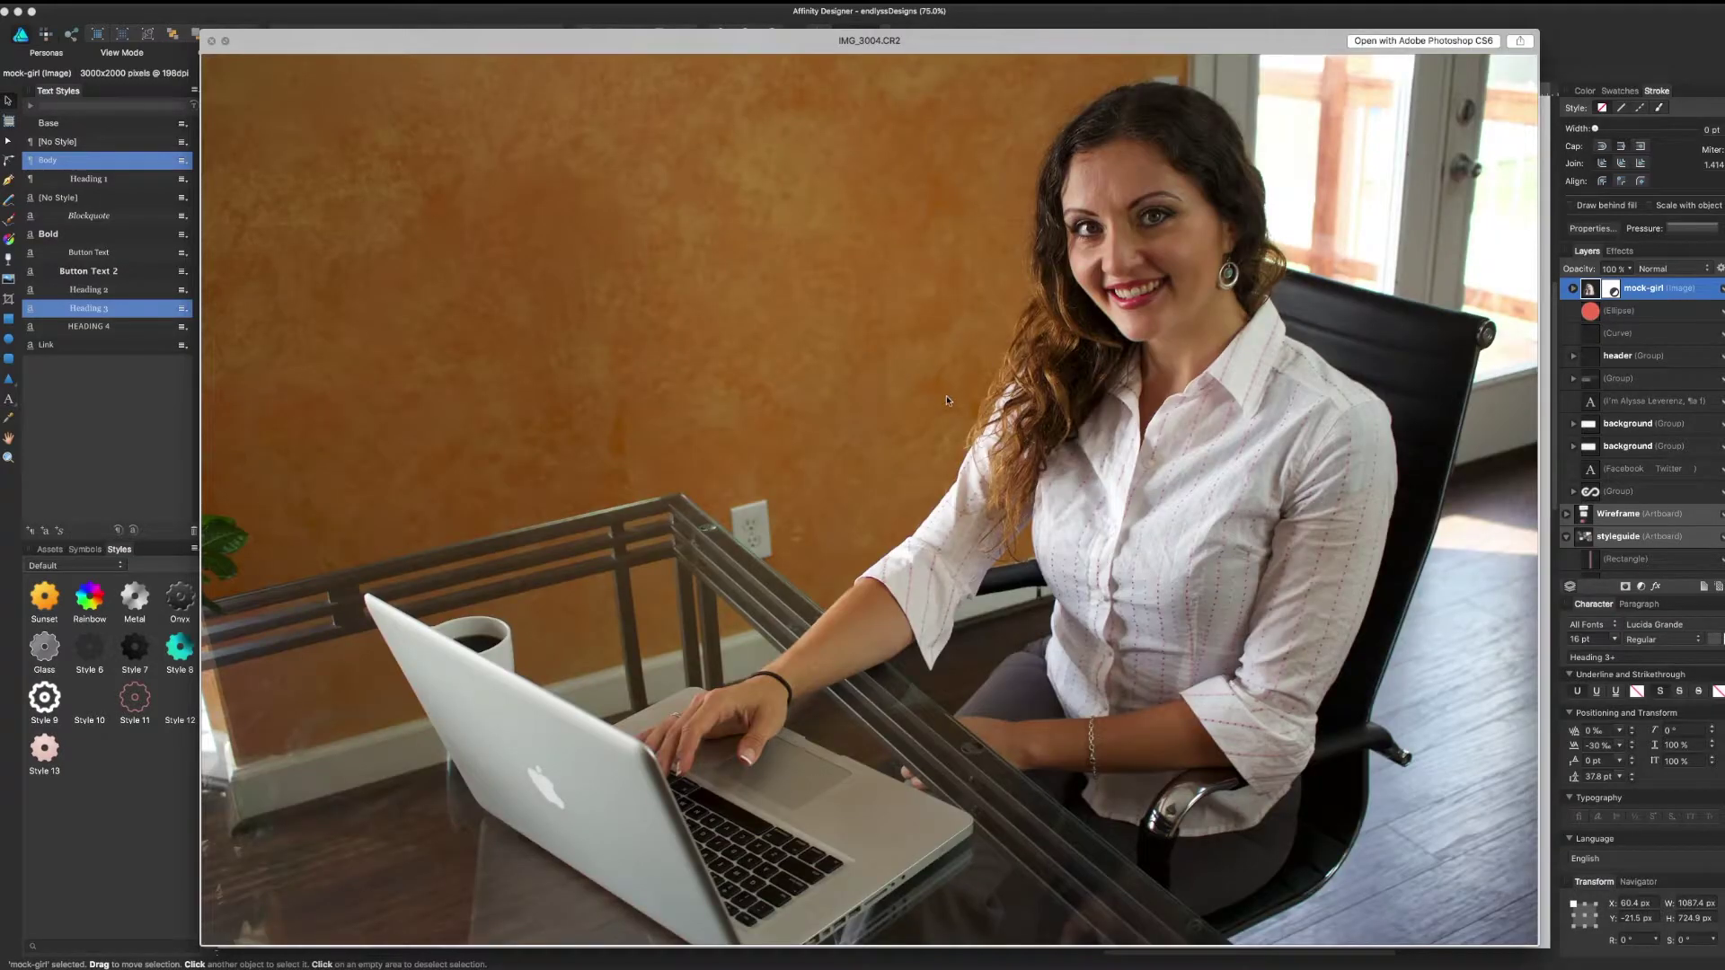
key("Left")
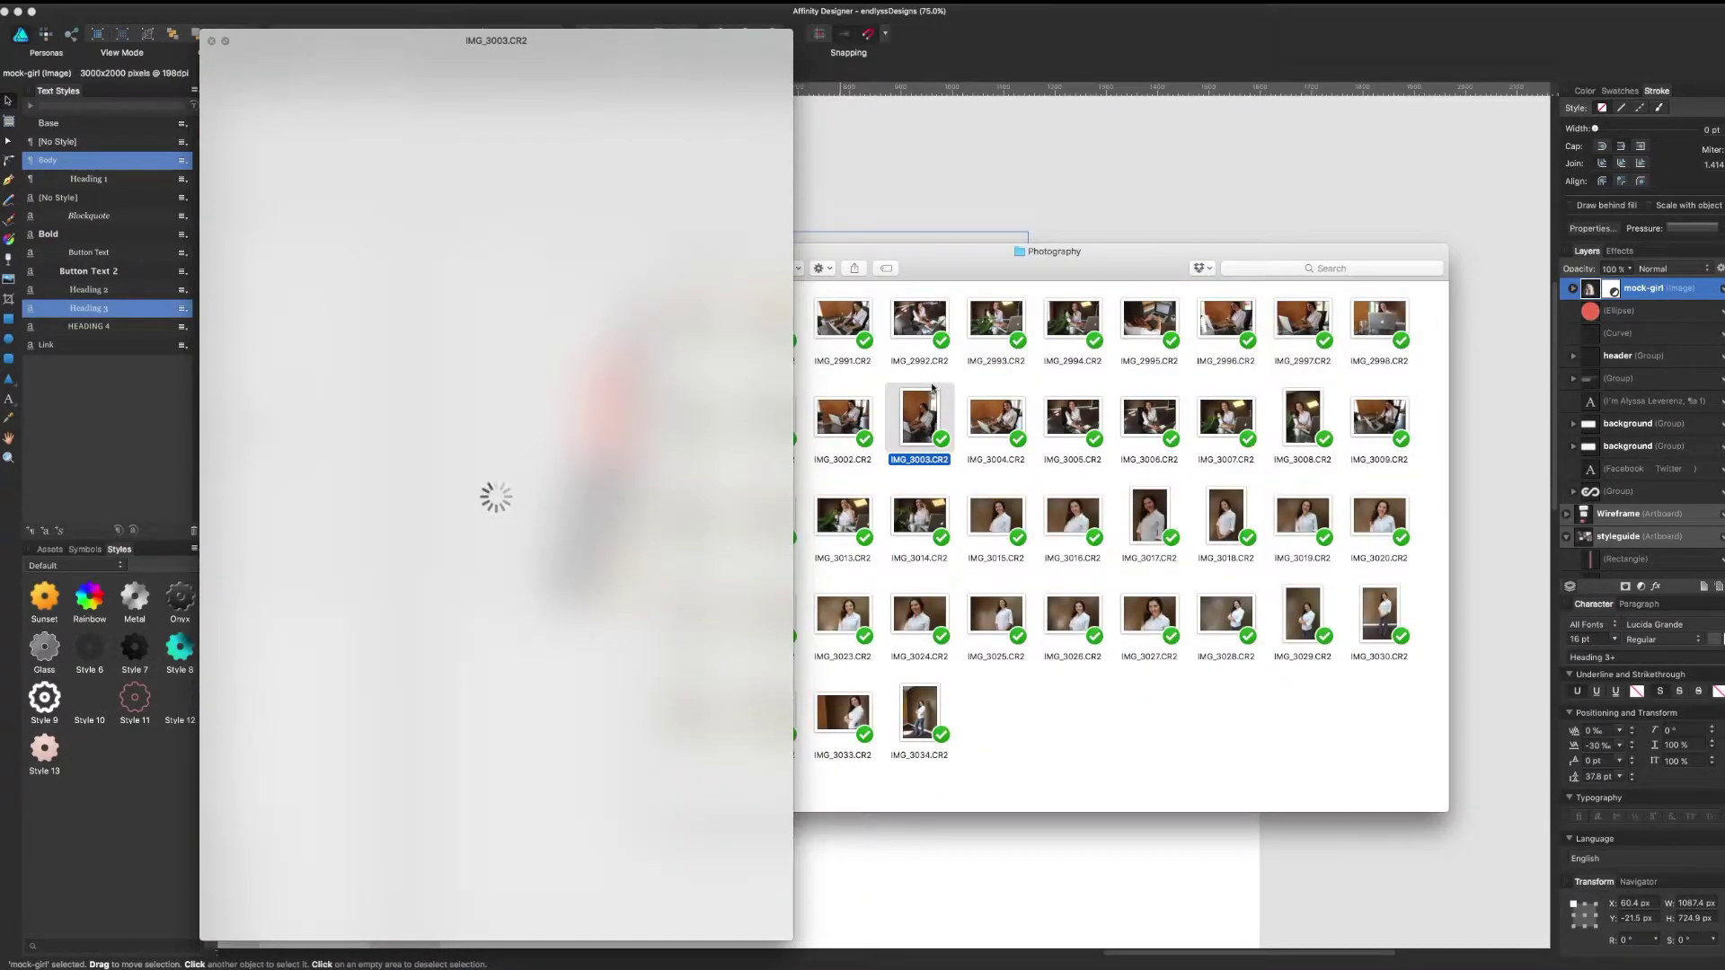
key("Left")
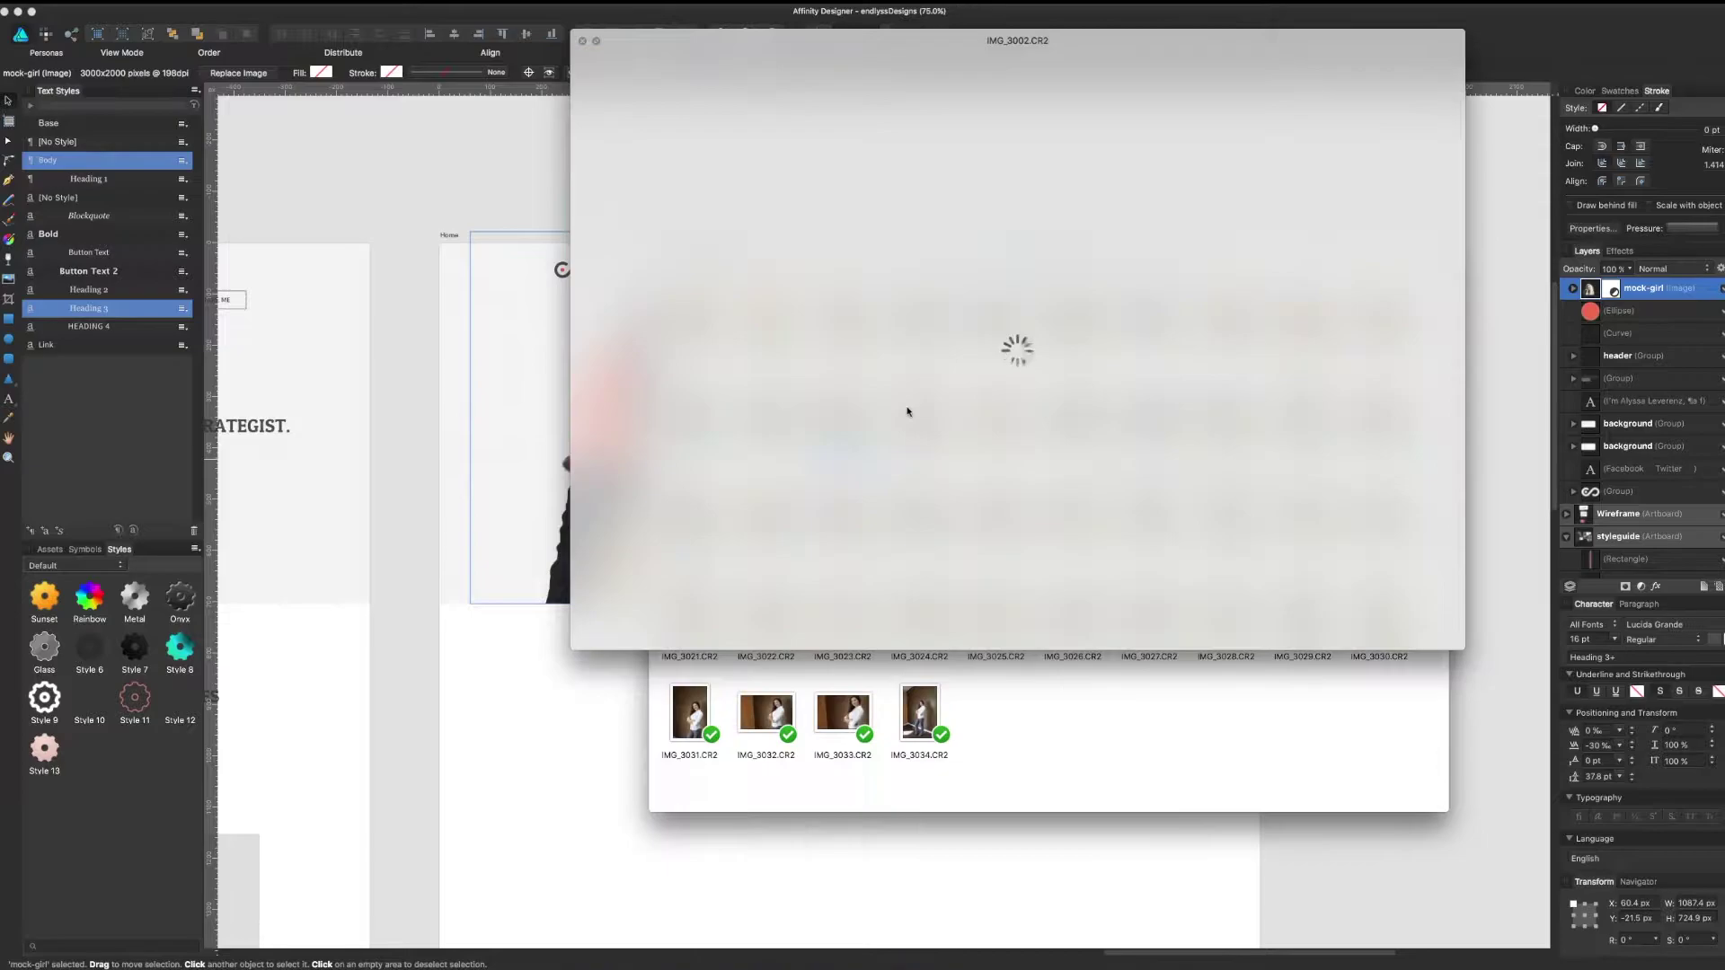
key("Left")
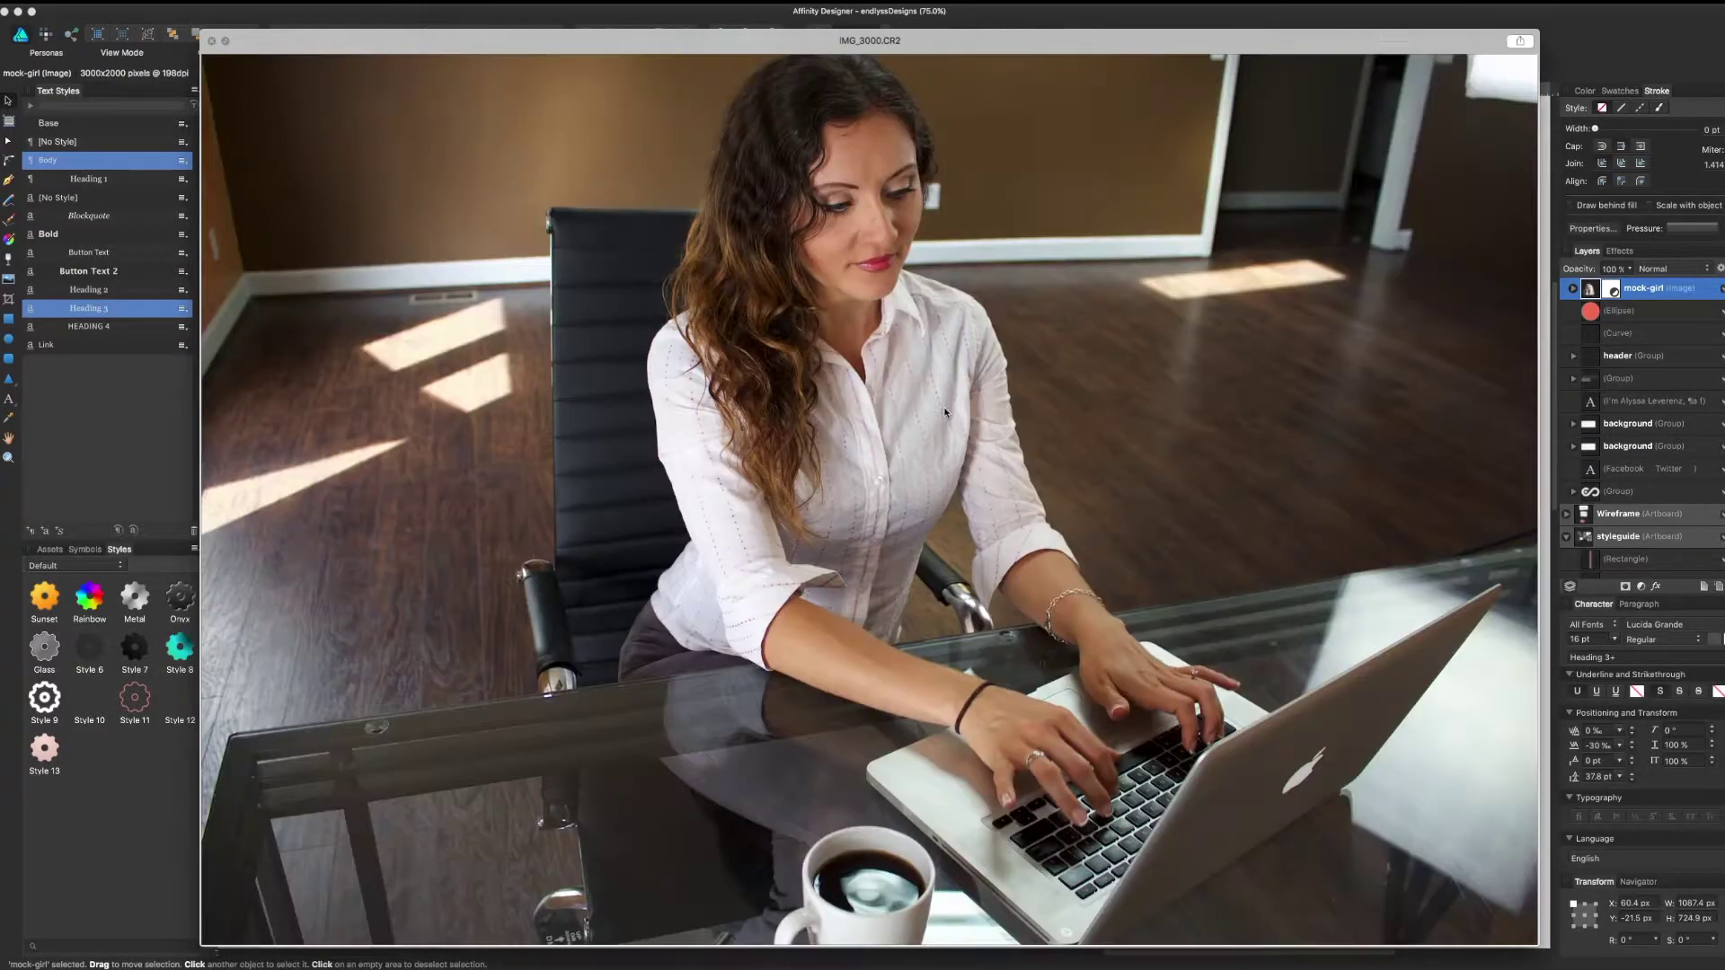
Jump from IMG_3000.CR2 to IMG_3032.CR2, preview the standing portraits through IMG_3034.CR2 and close the preview
key("Down")
key("Down")
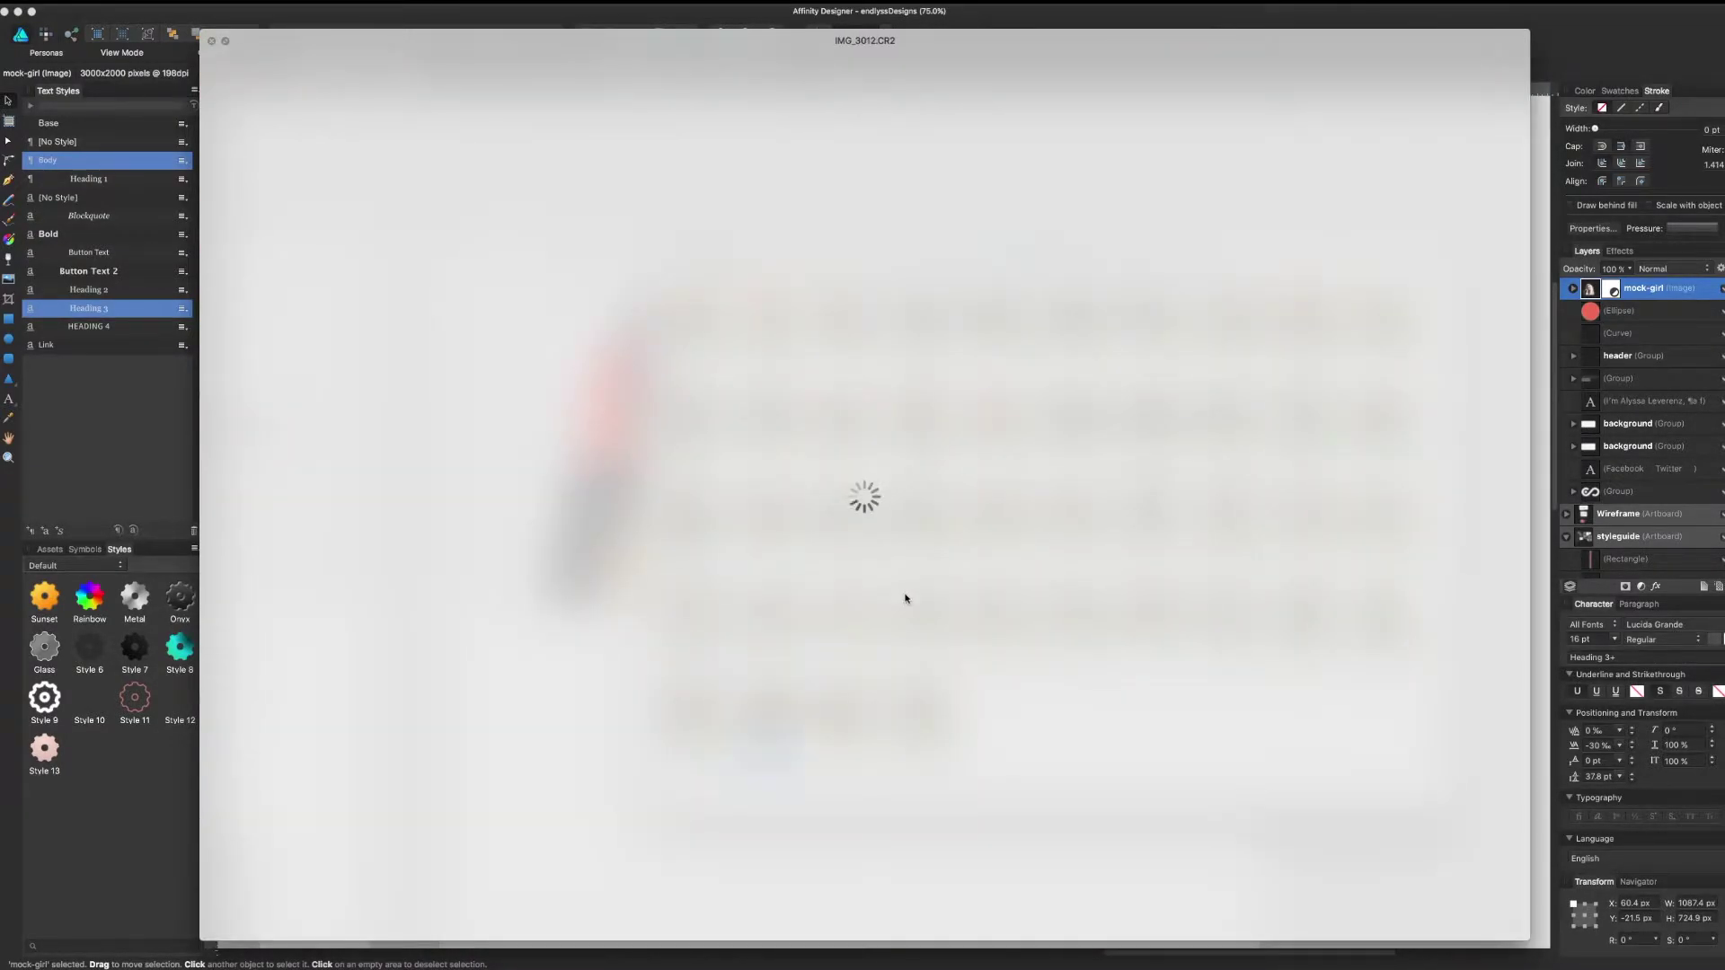
key("Down")
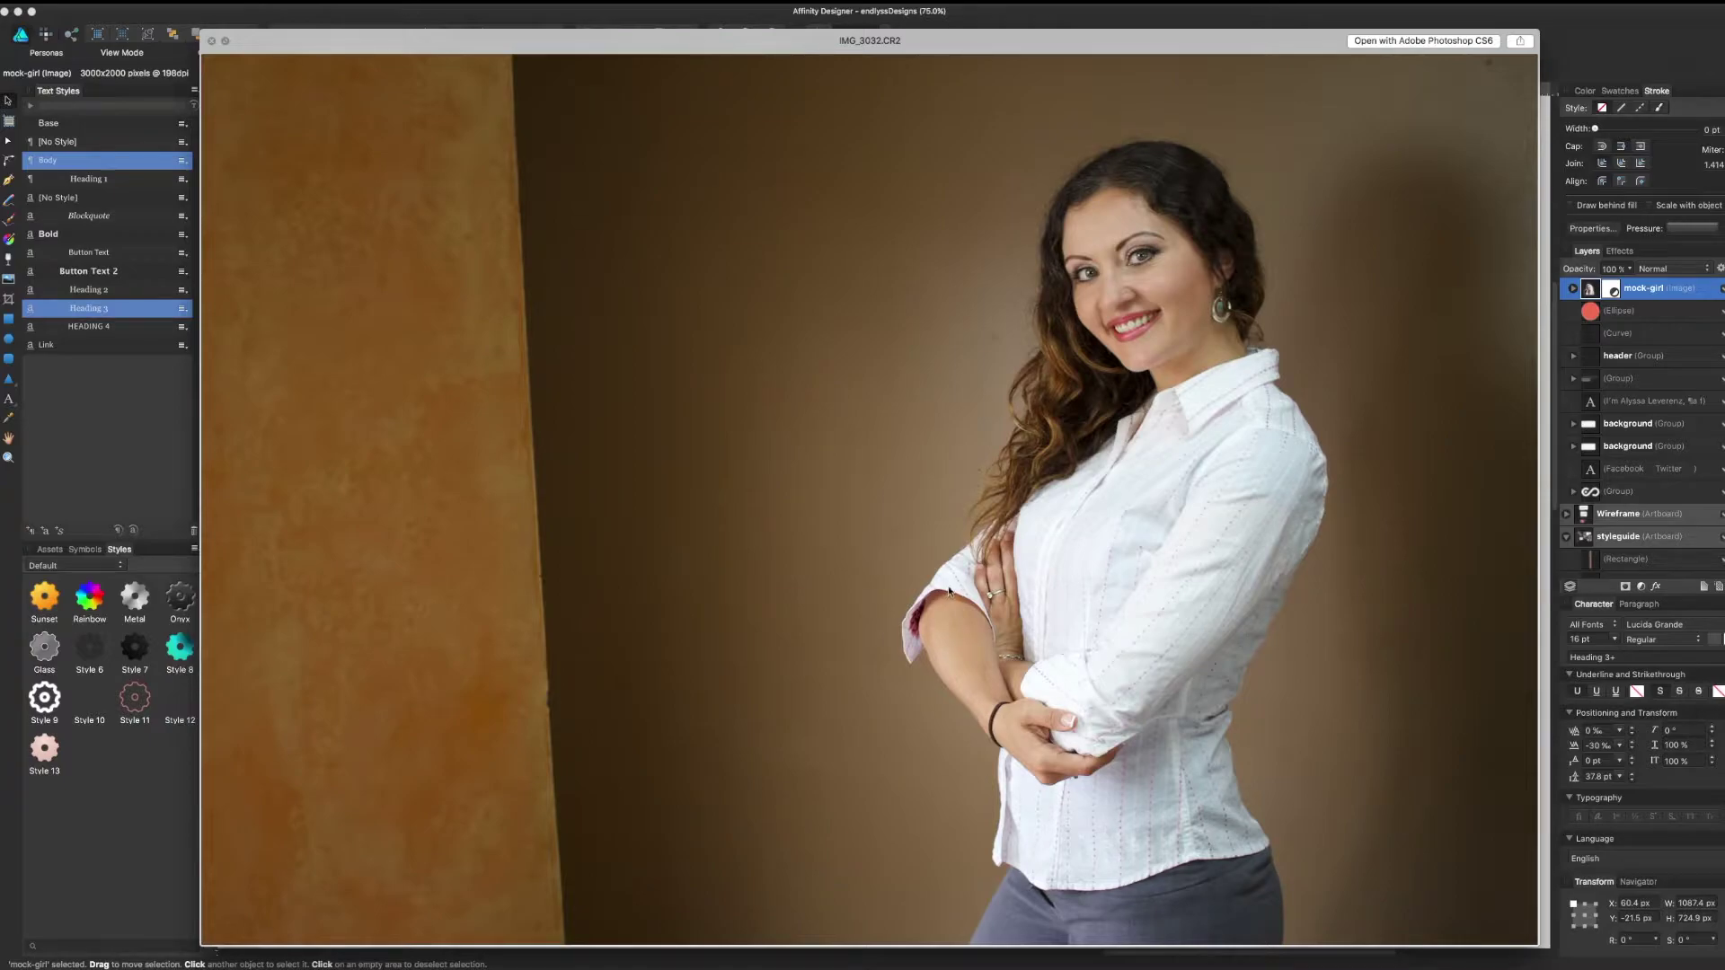
key("Right")
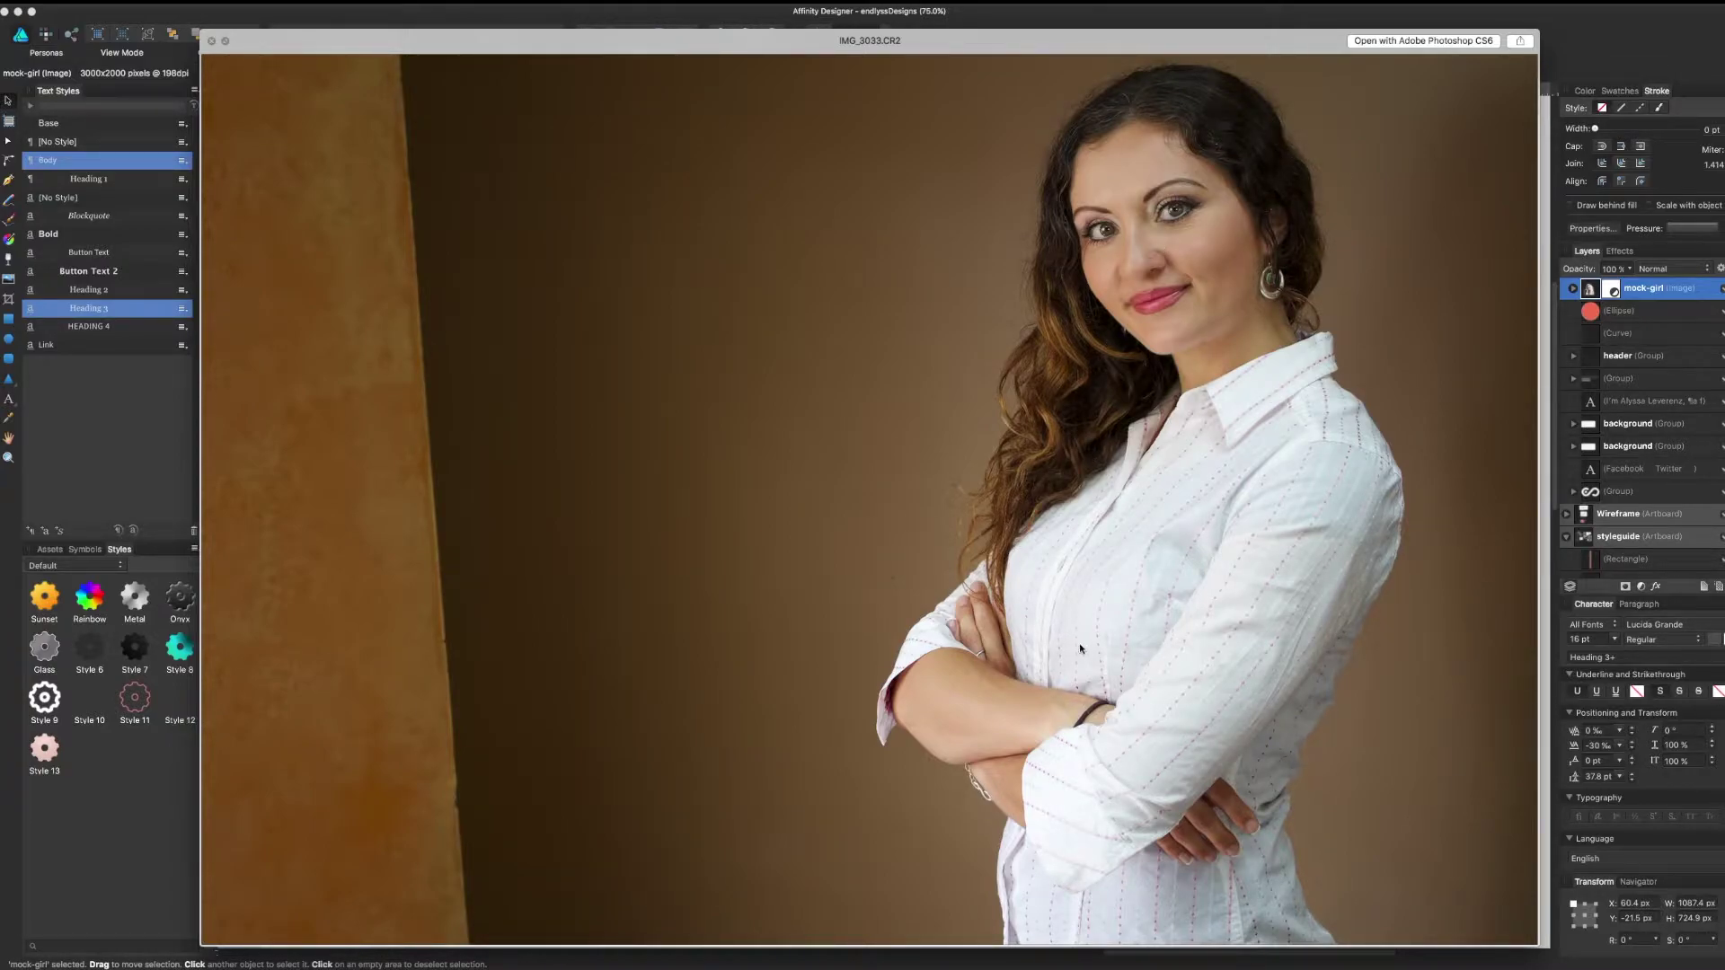
key("space")
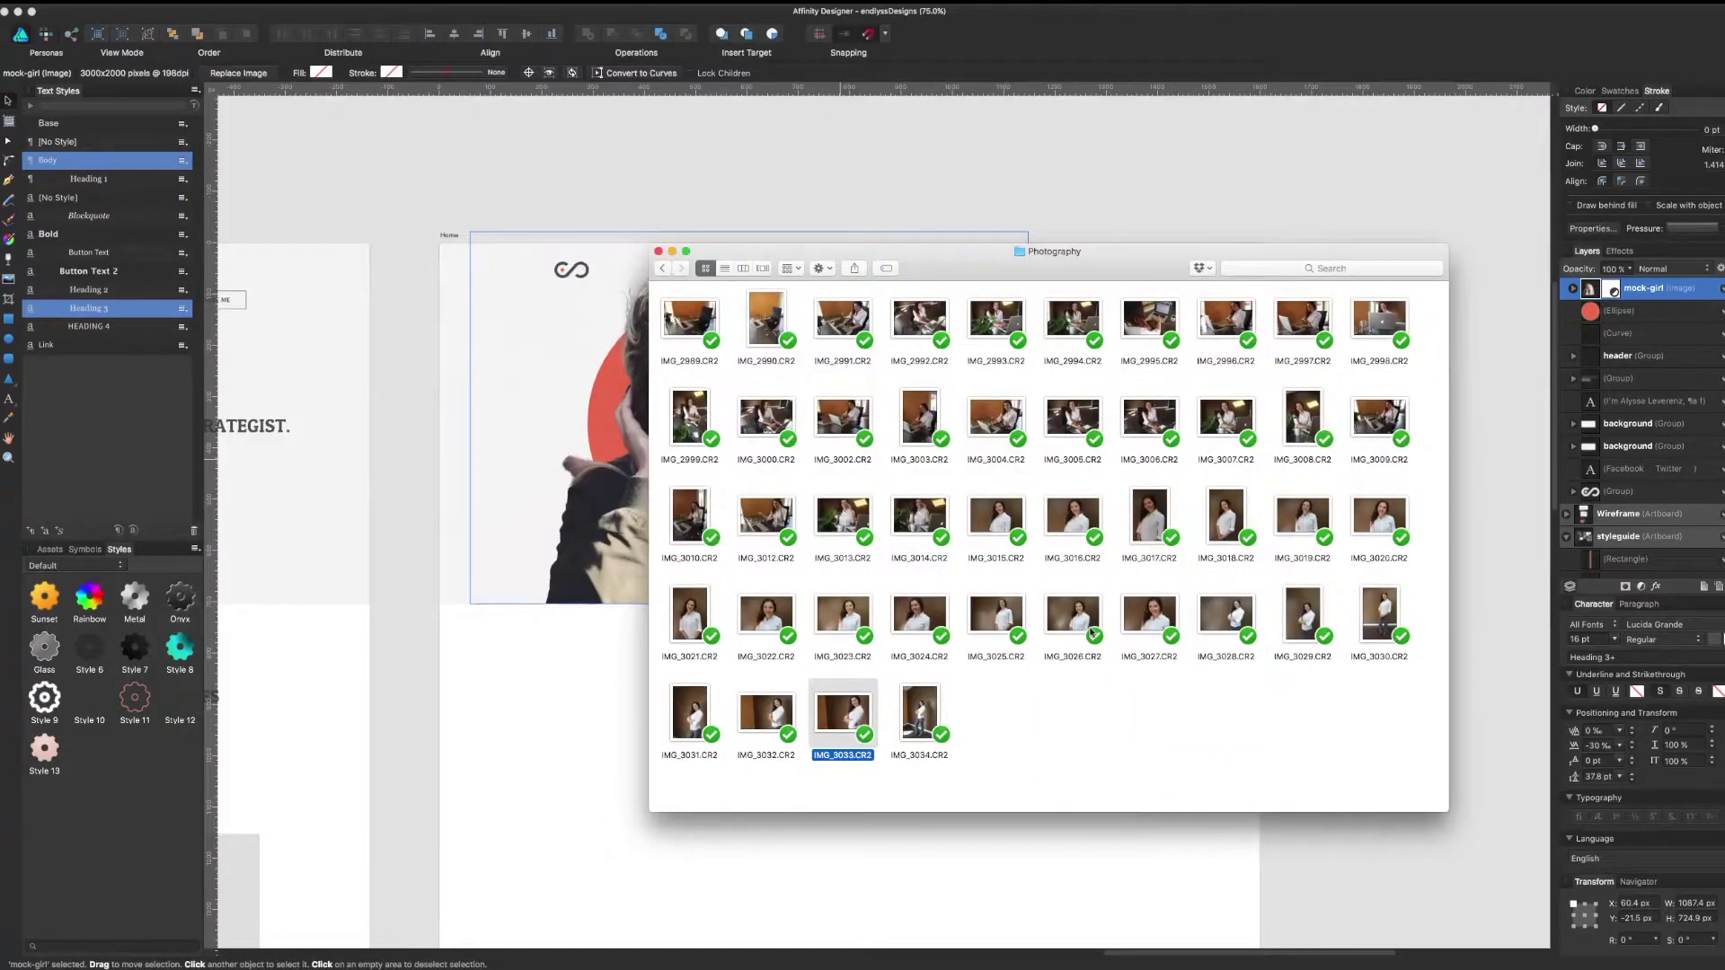
key("Right")
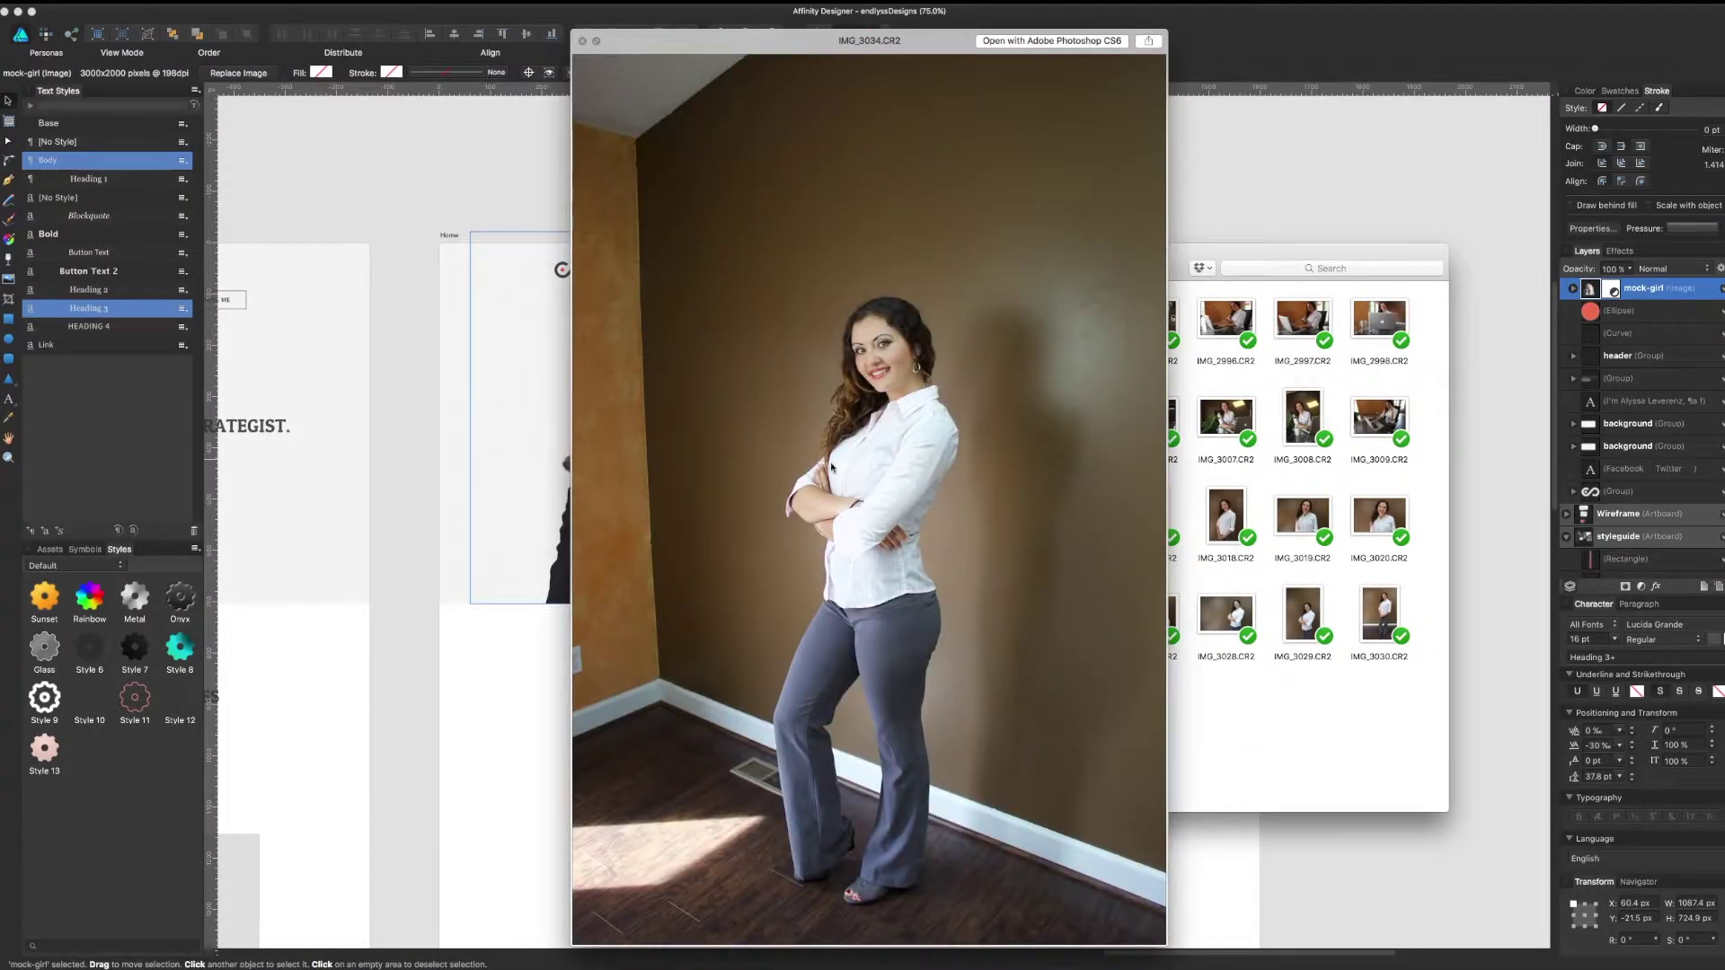
key("space")
Preview the portraits from IMG_3024.CR2 through IMG_3029.CR2, close the preview and clear the file selection
key("space")
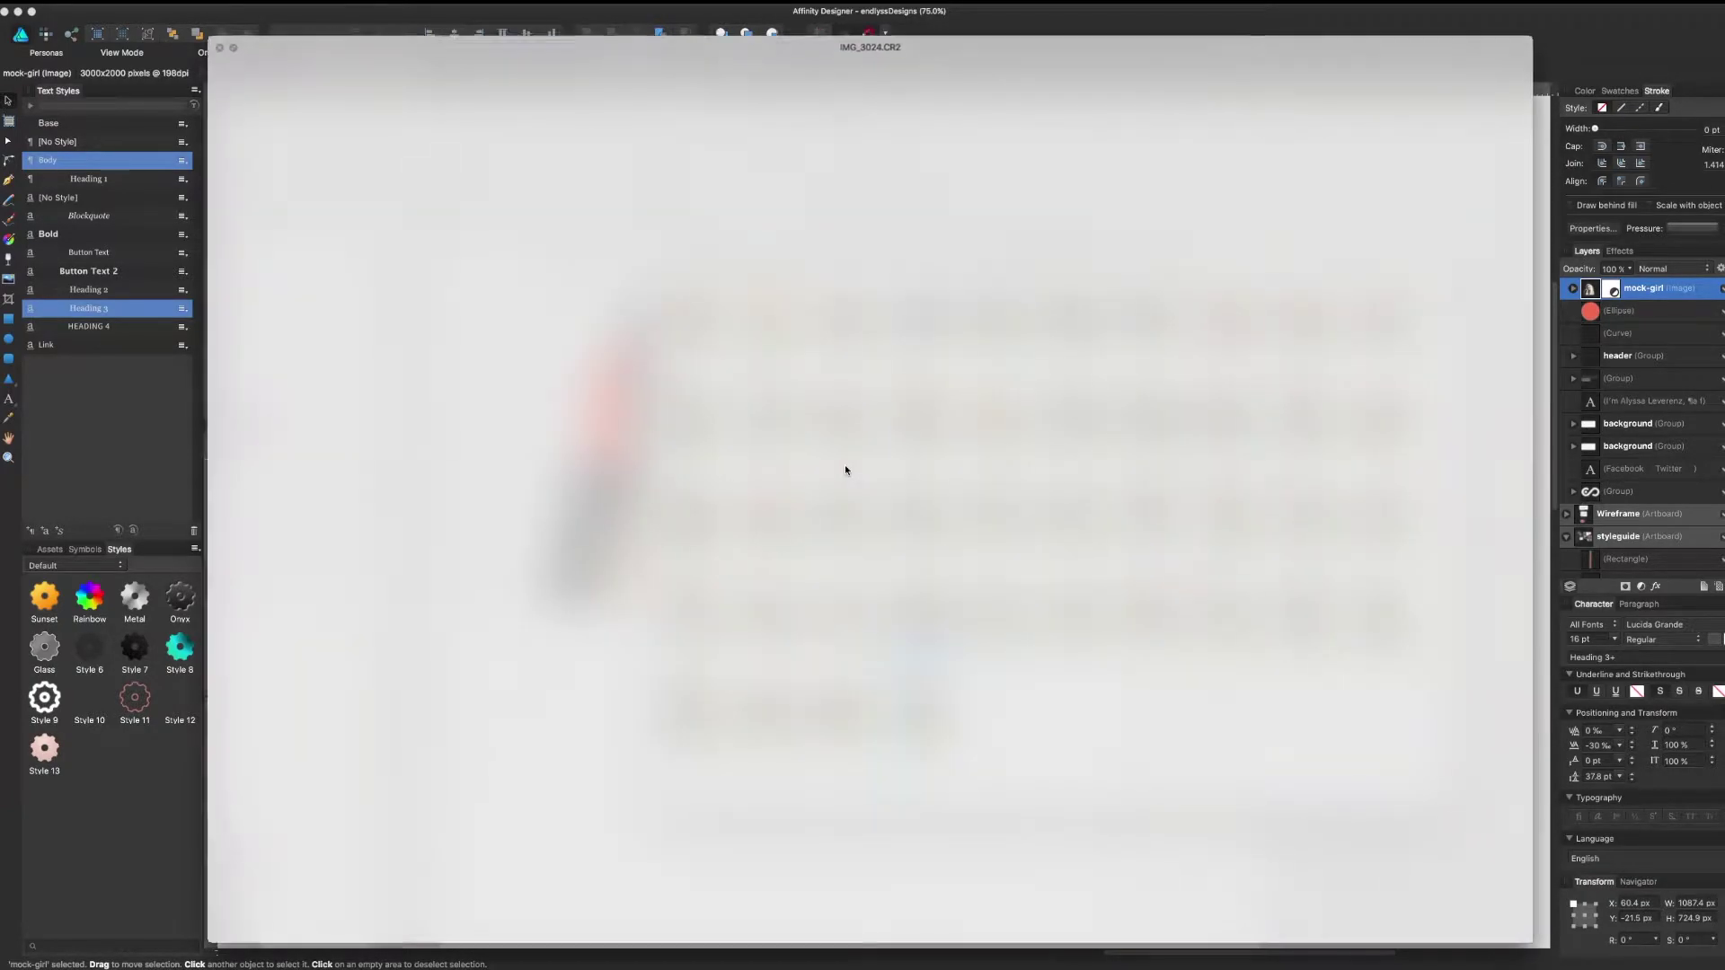
key("Right")
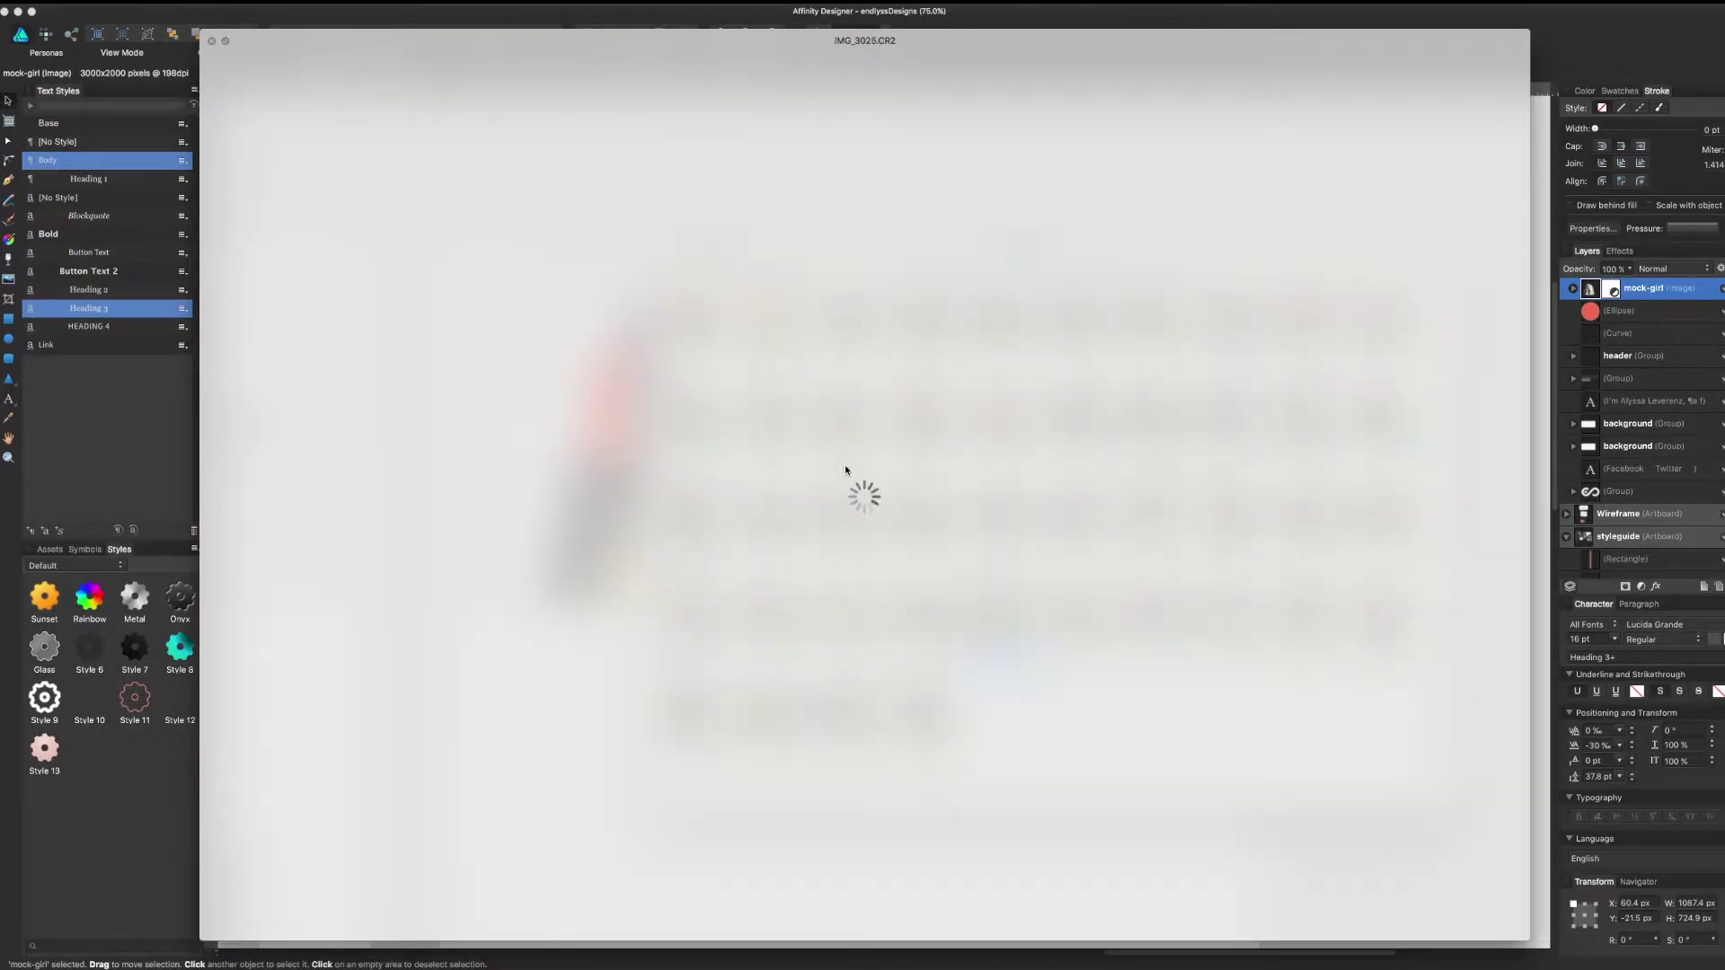
key("Right")
key("Right")
key("Right")
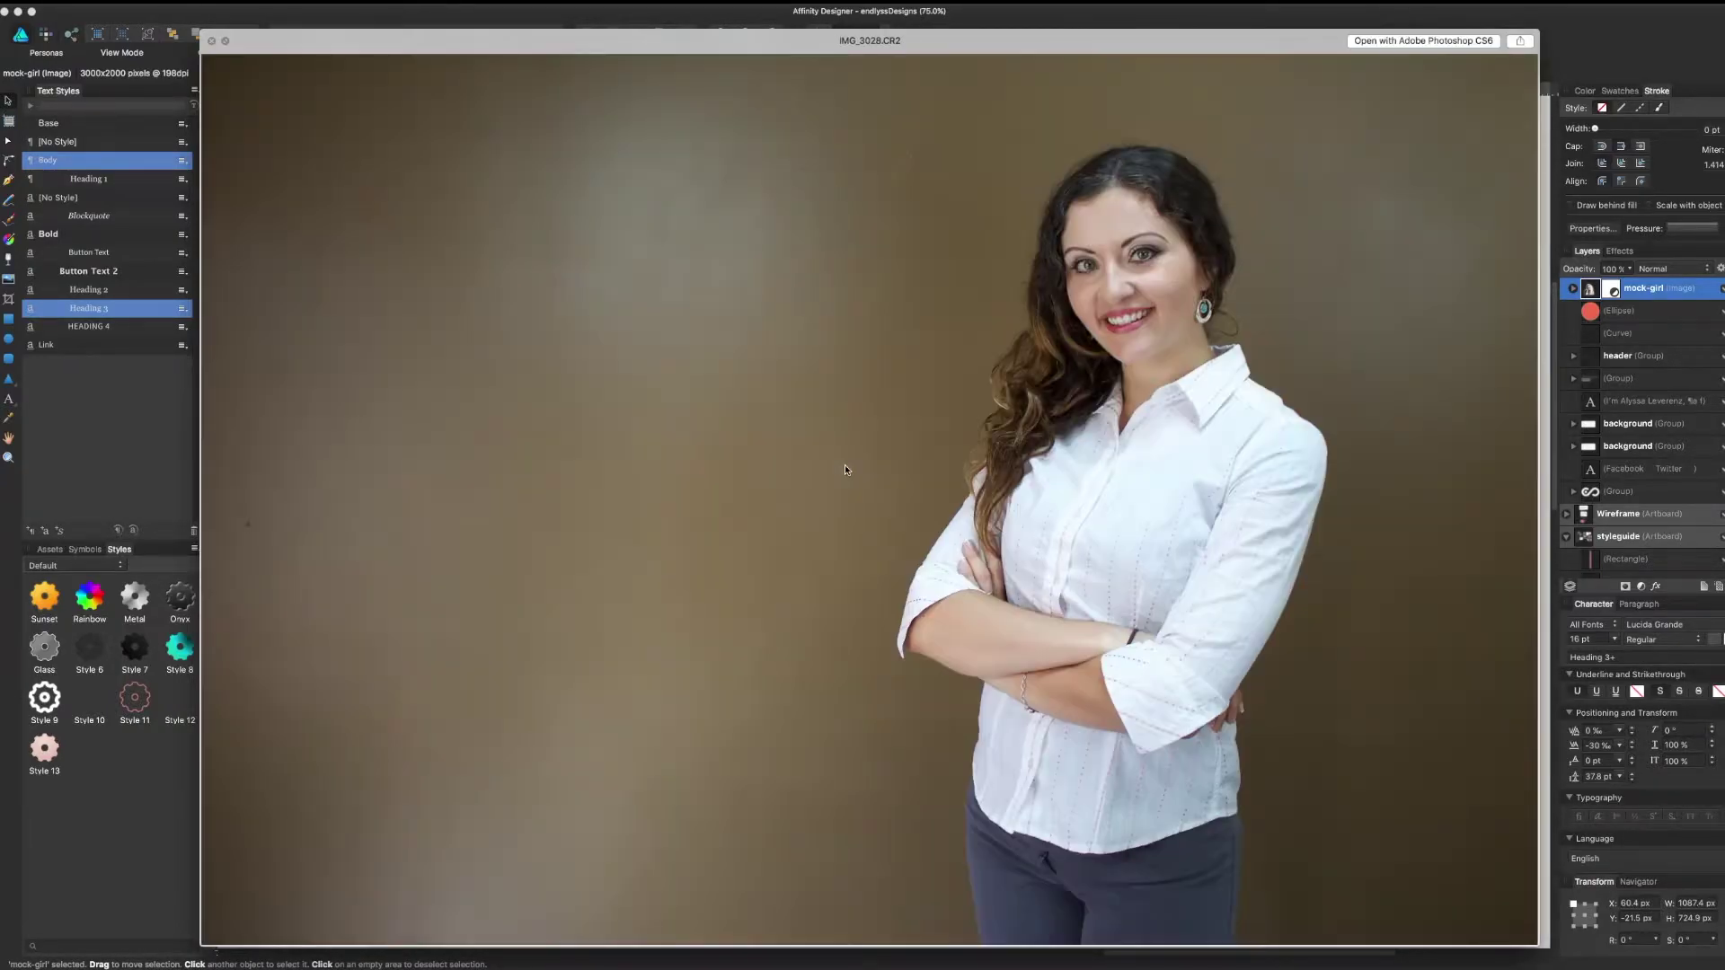
key("Right")
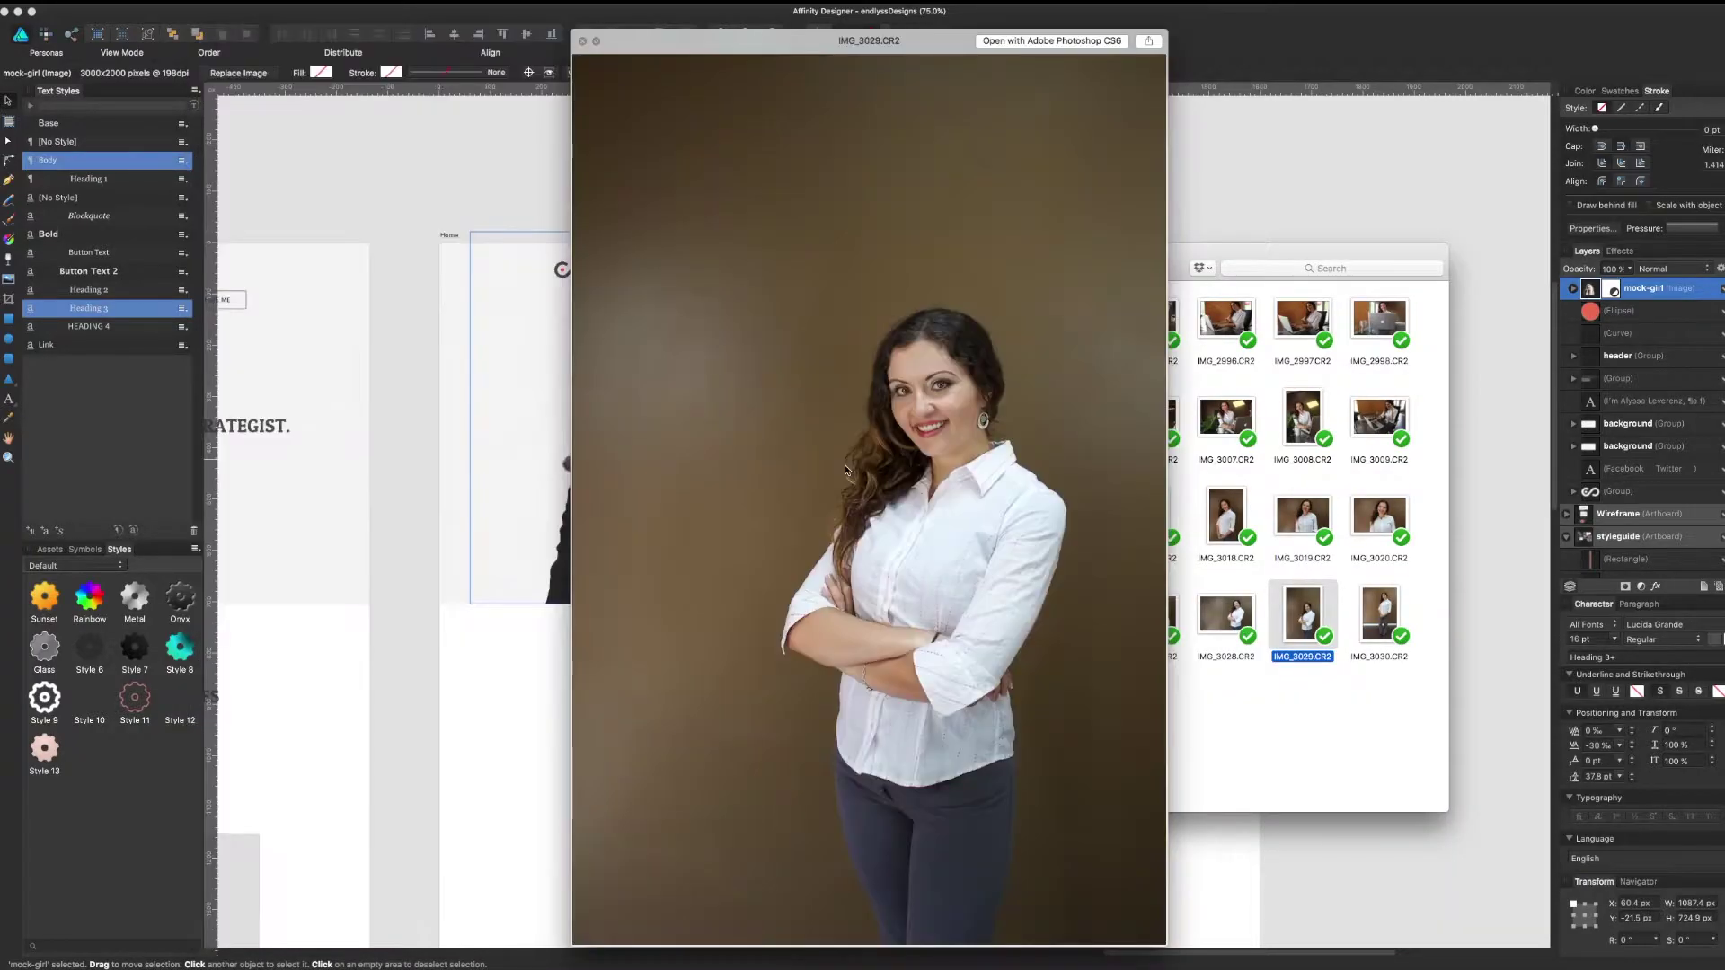
key("space")
left_click(1179, 735)
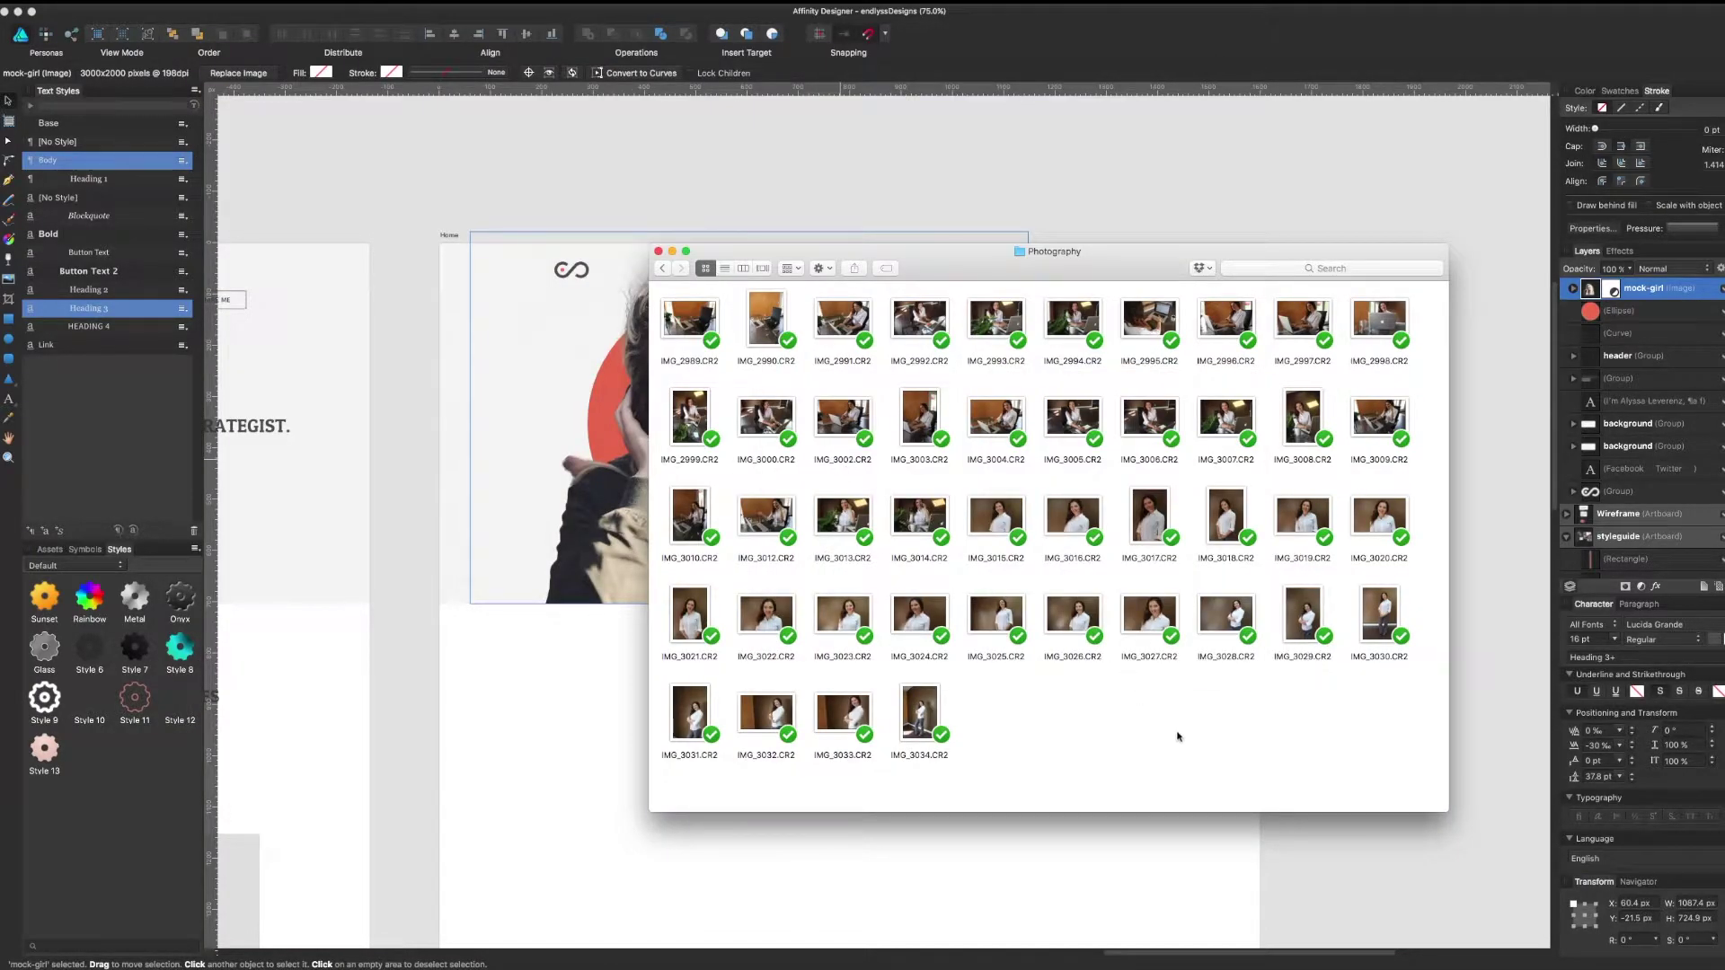
Move the Photography window slightly off the hero image and preview IMG_3023.CR2, IMG_3022.CR2 and IMG_3021.CR2, leaving no file selected
left_click_drag(1017, 272, 1054, 275)
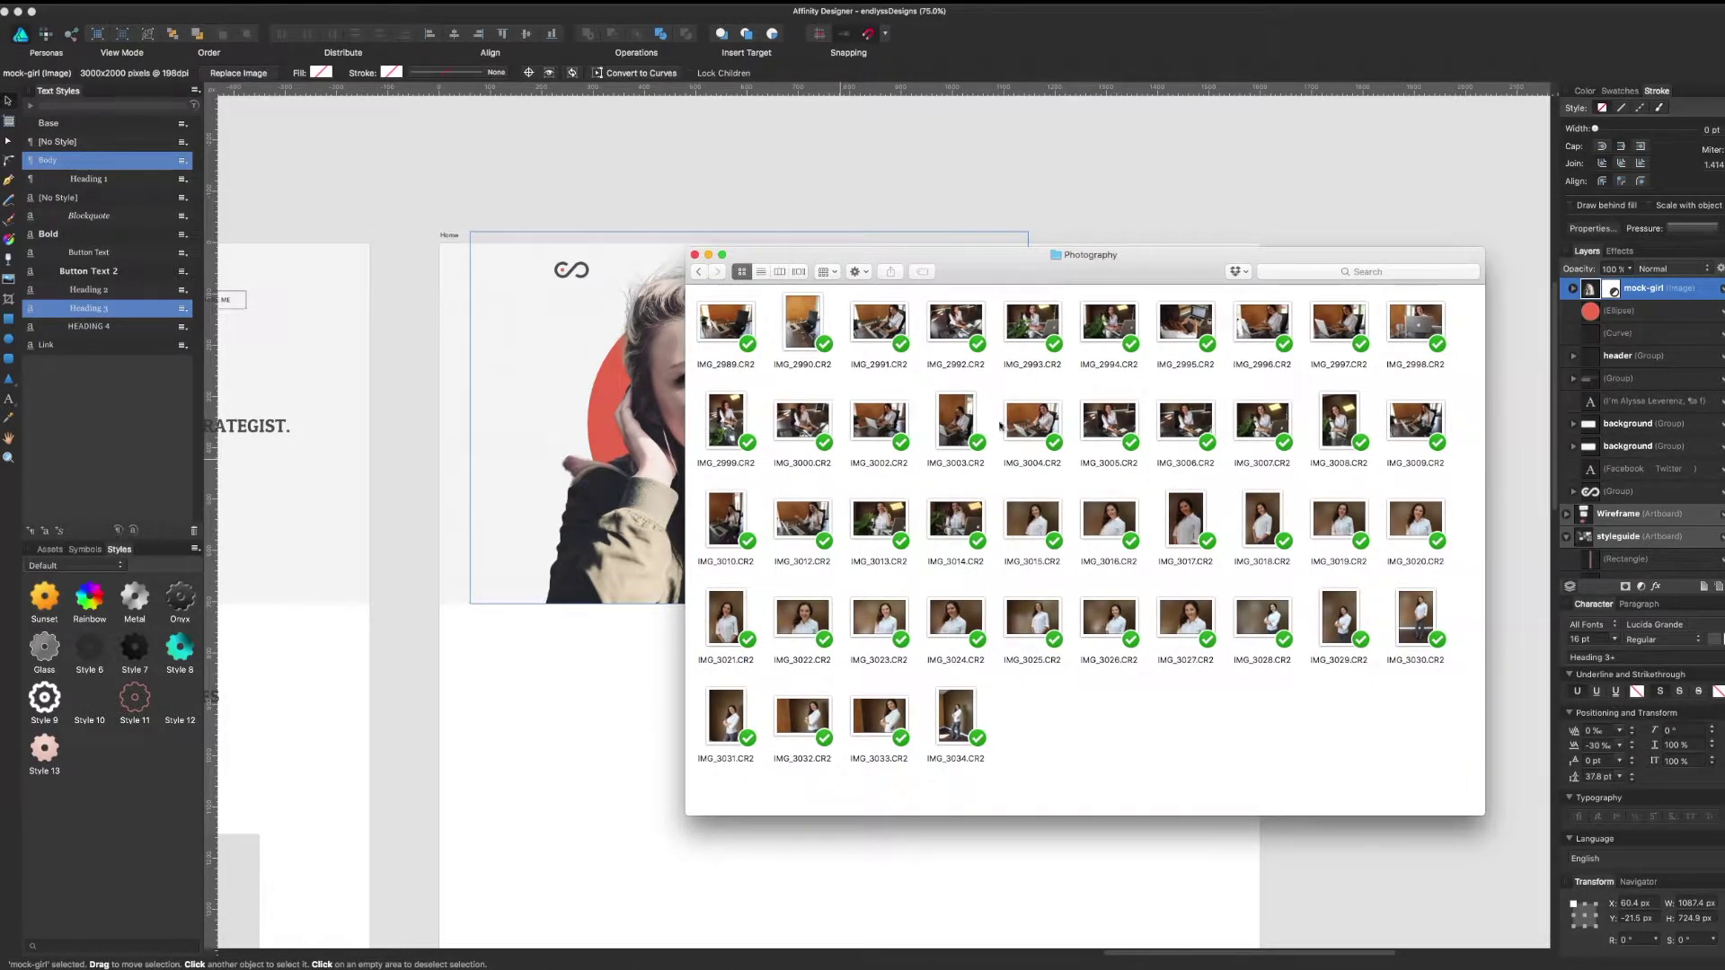
left_click(876, 619)
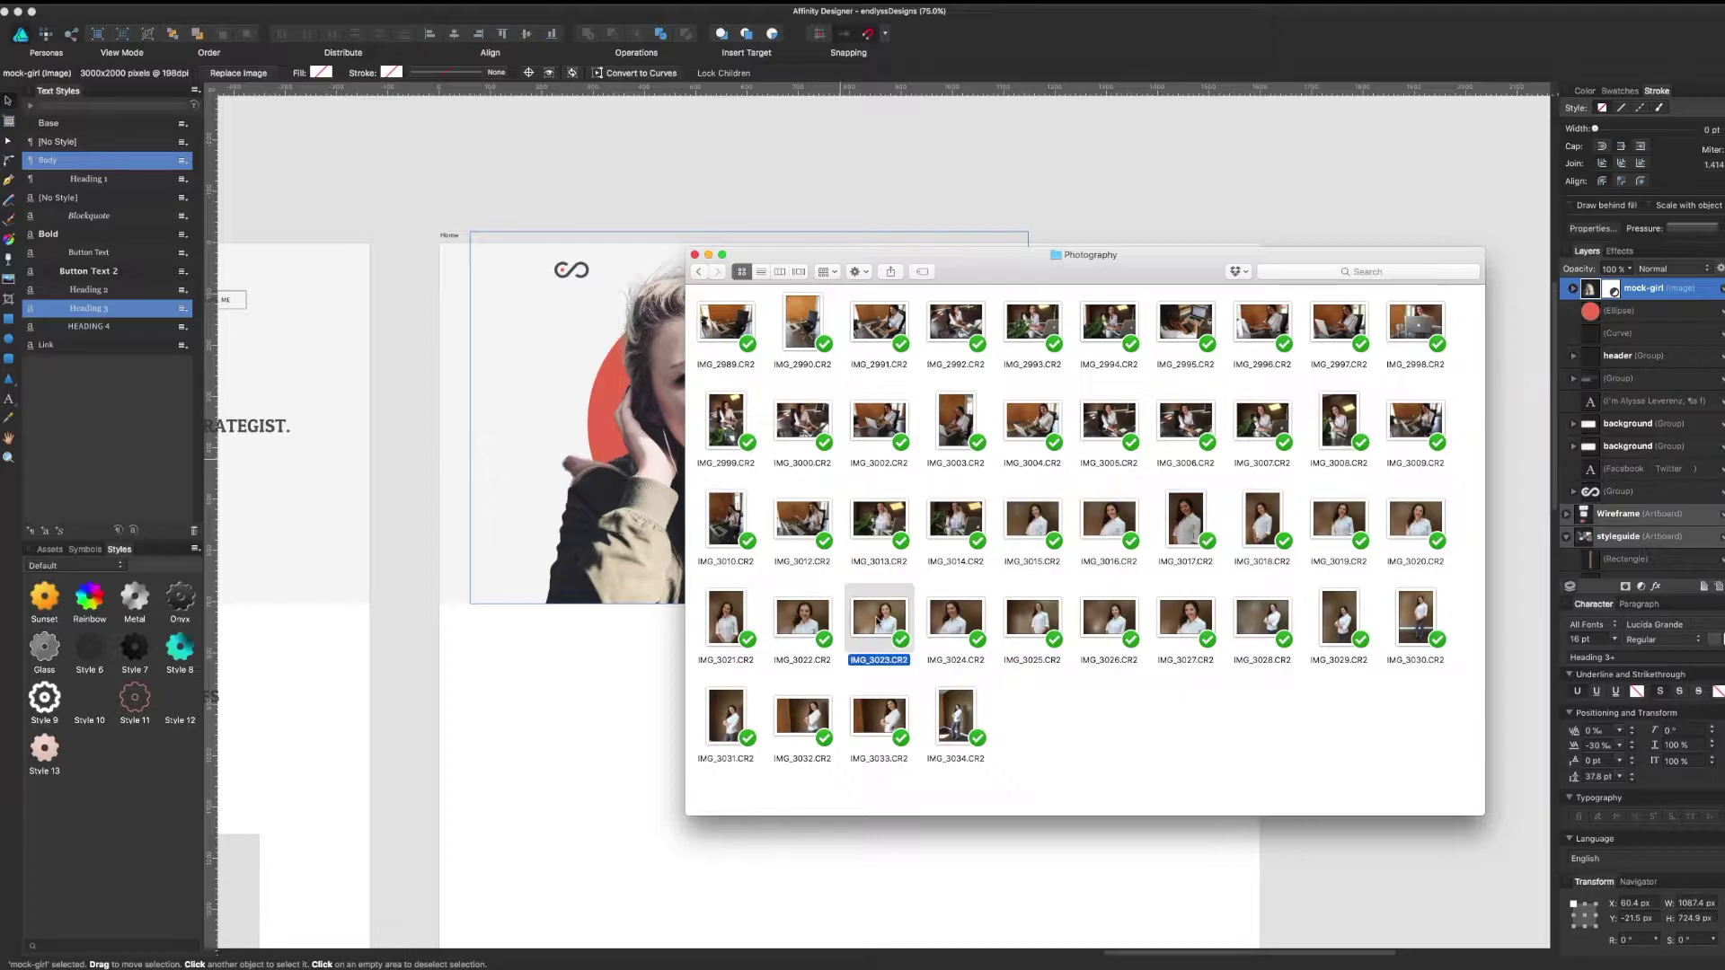
key("space")
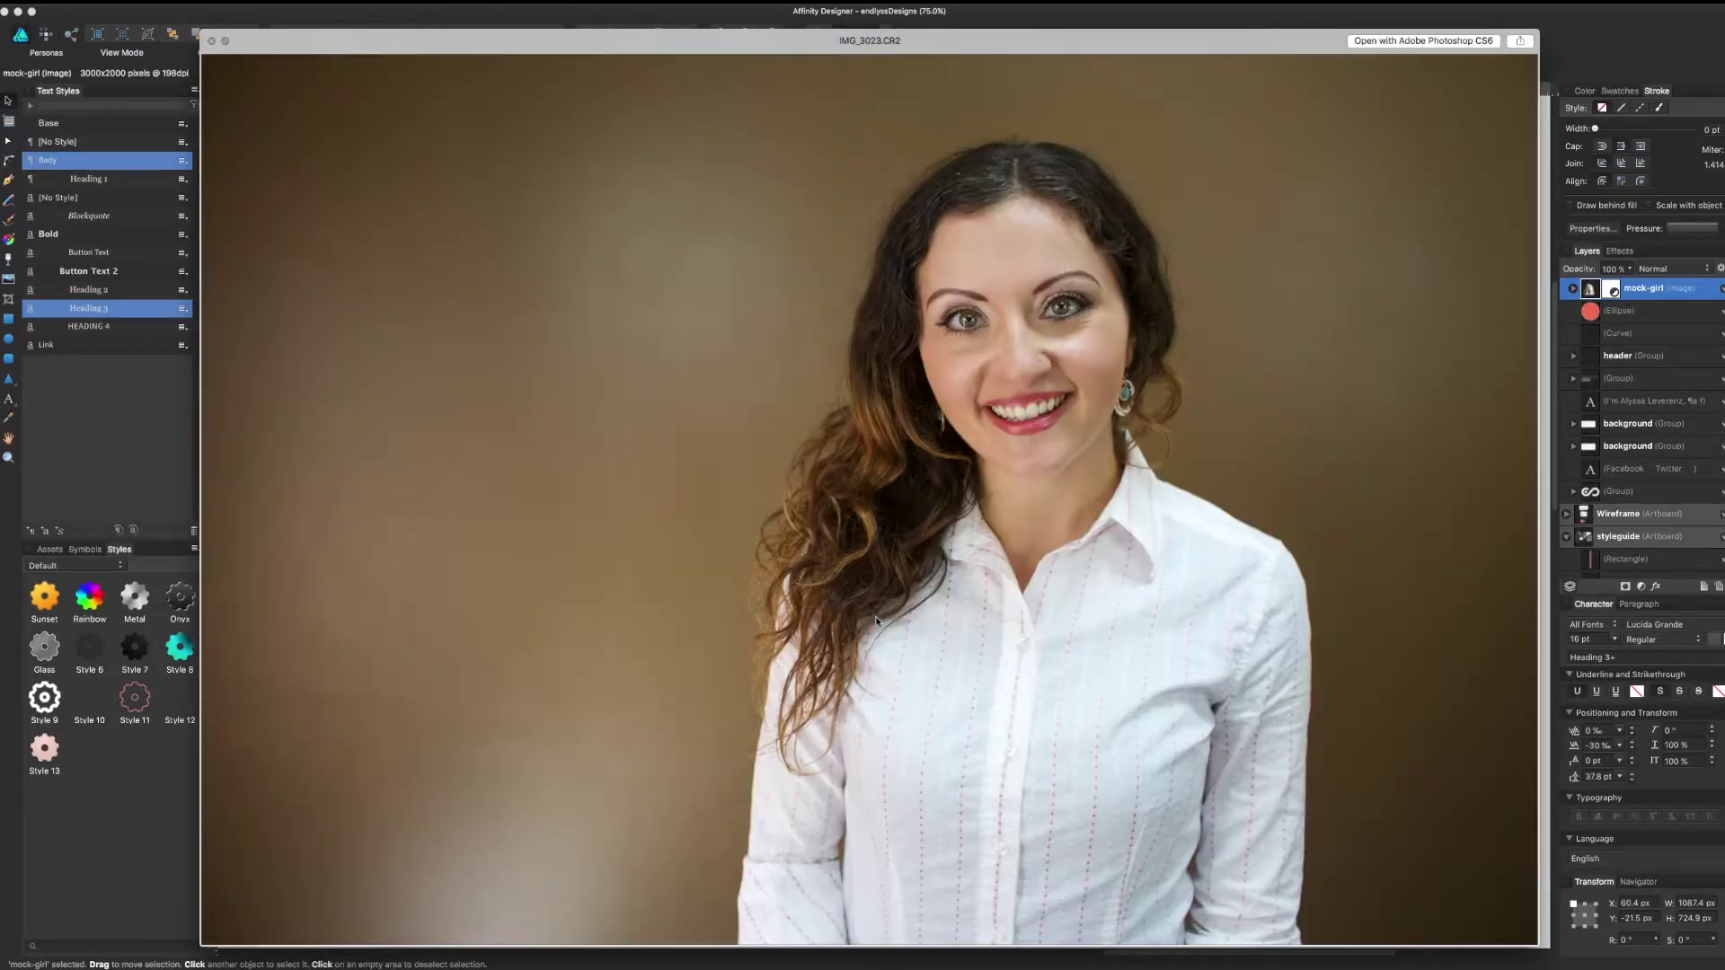
key("space")
key("Left")
key("space")
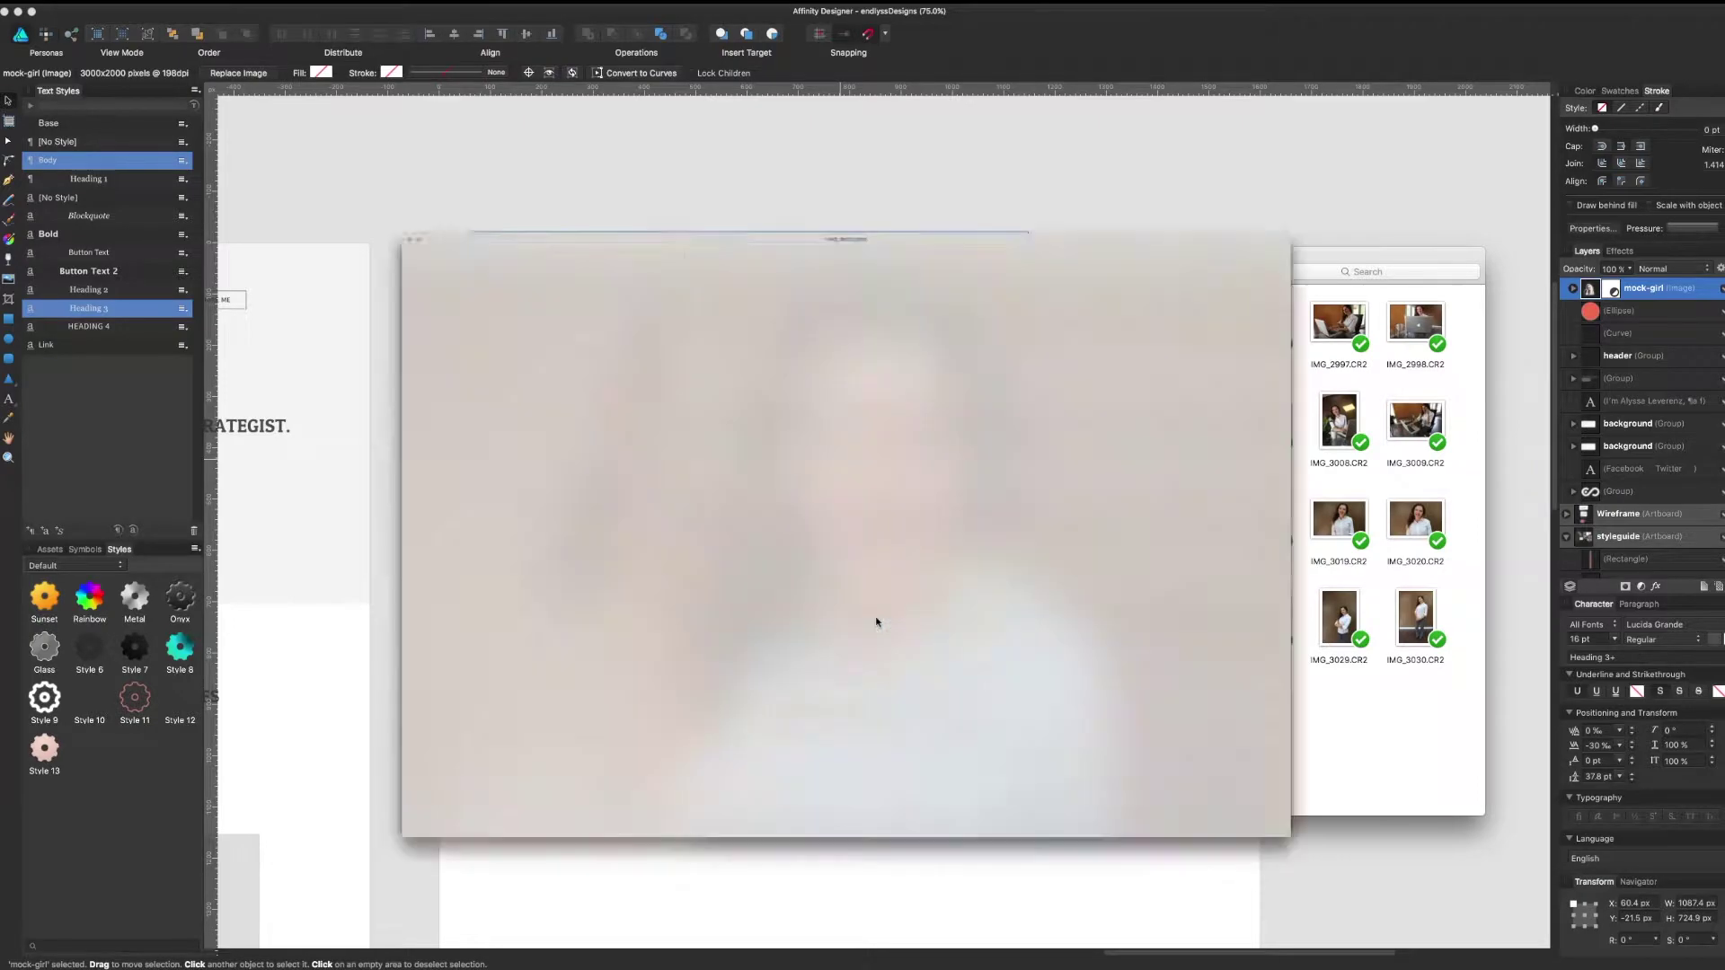
key("space")
key("Left")
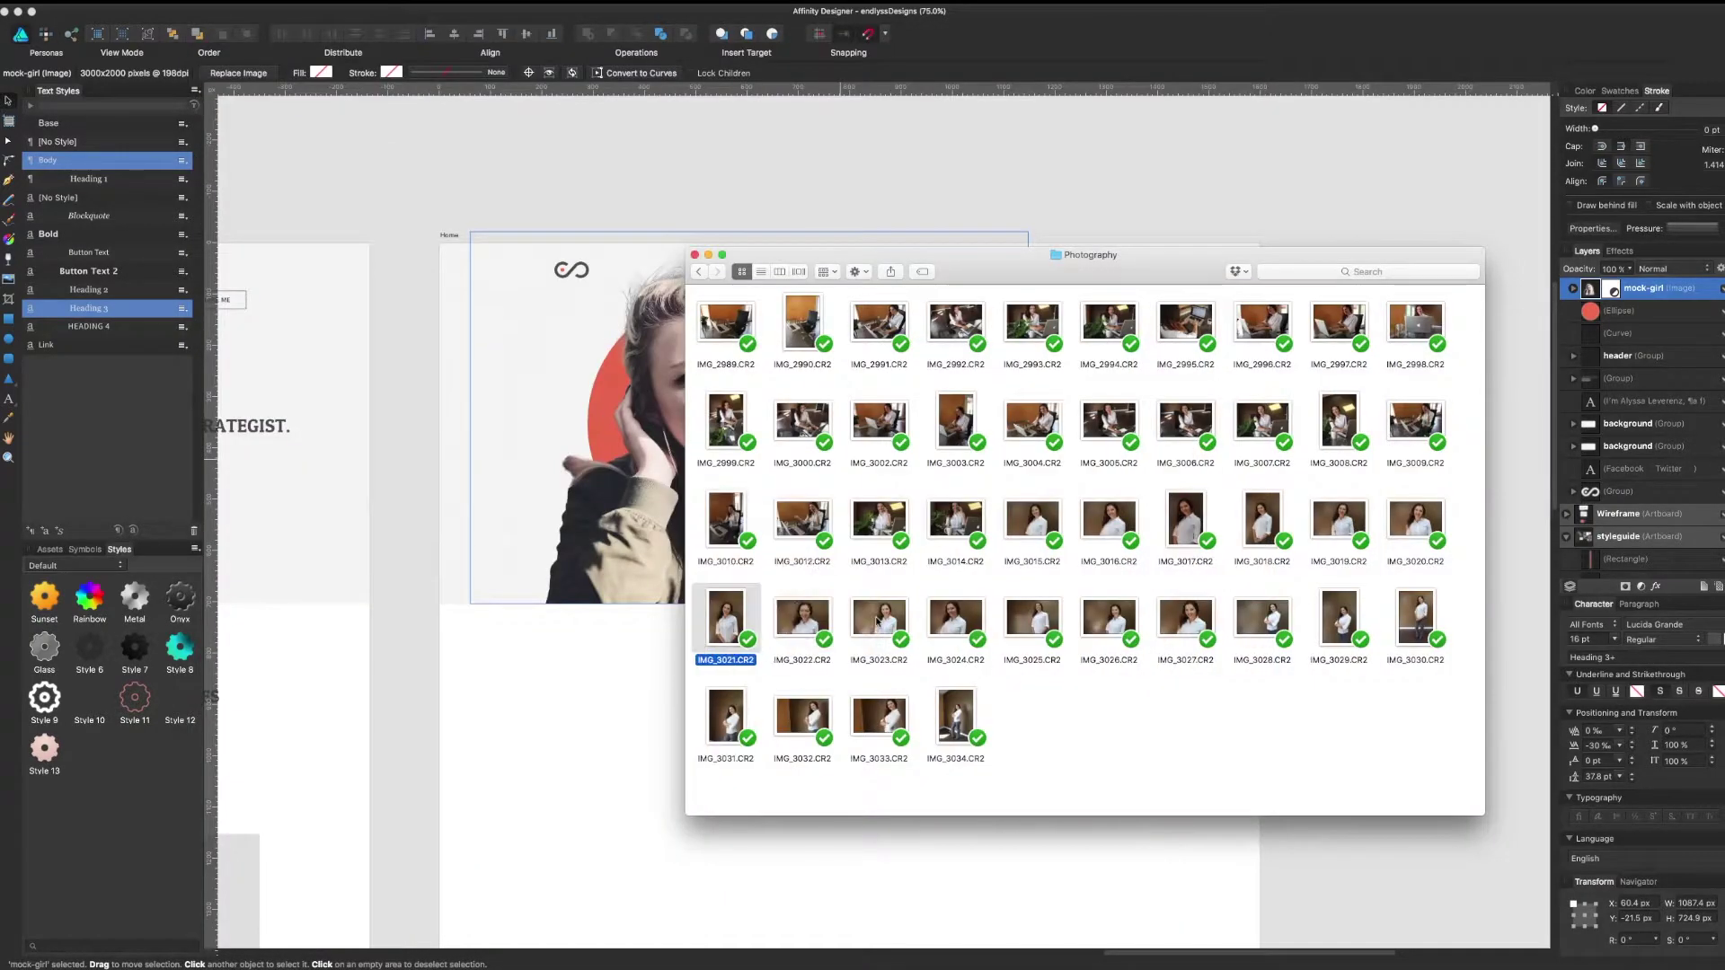
key("space")
key("space")
left_click(1207, 741)
Preview the desk photos IMG_3009.CR2 and IMG_3008.CR2, close the preview and select the portrait IMG_3029.CR2
left_click(1412, 427)
key("space")
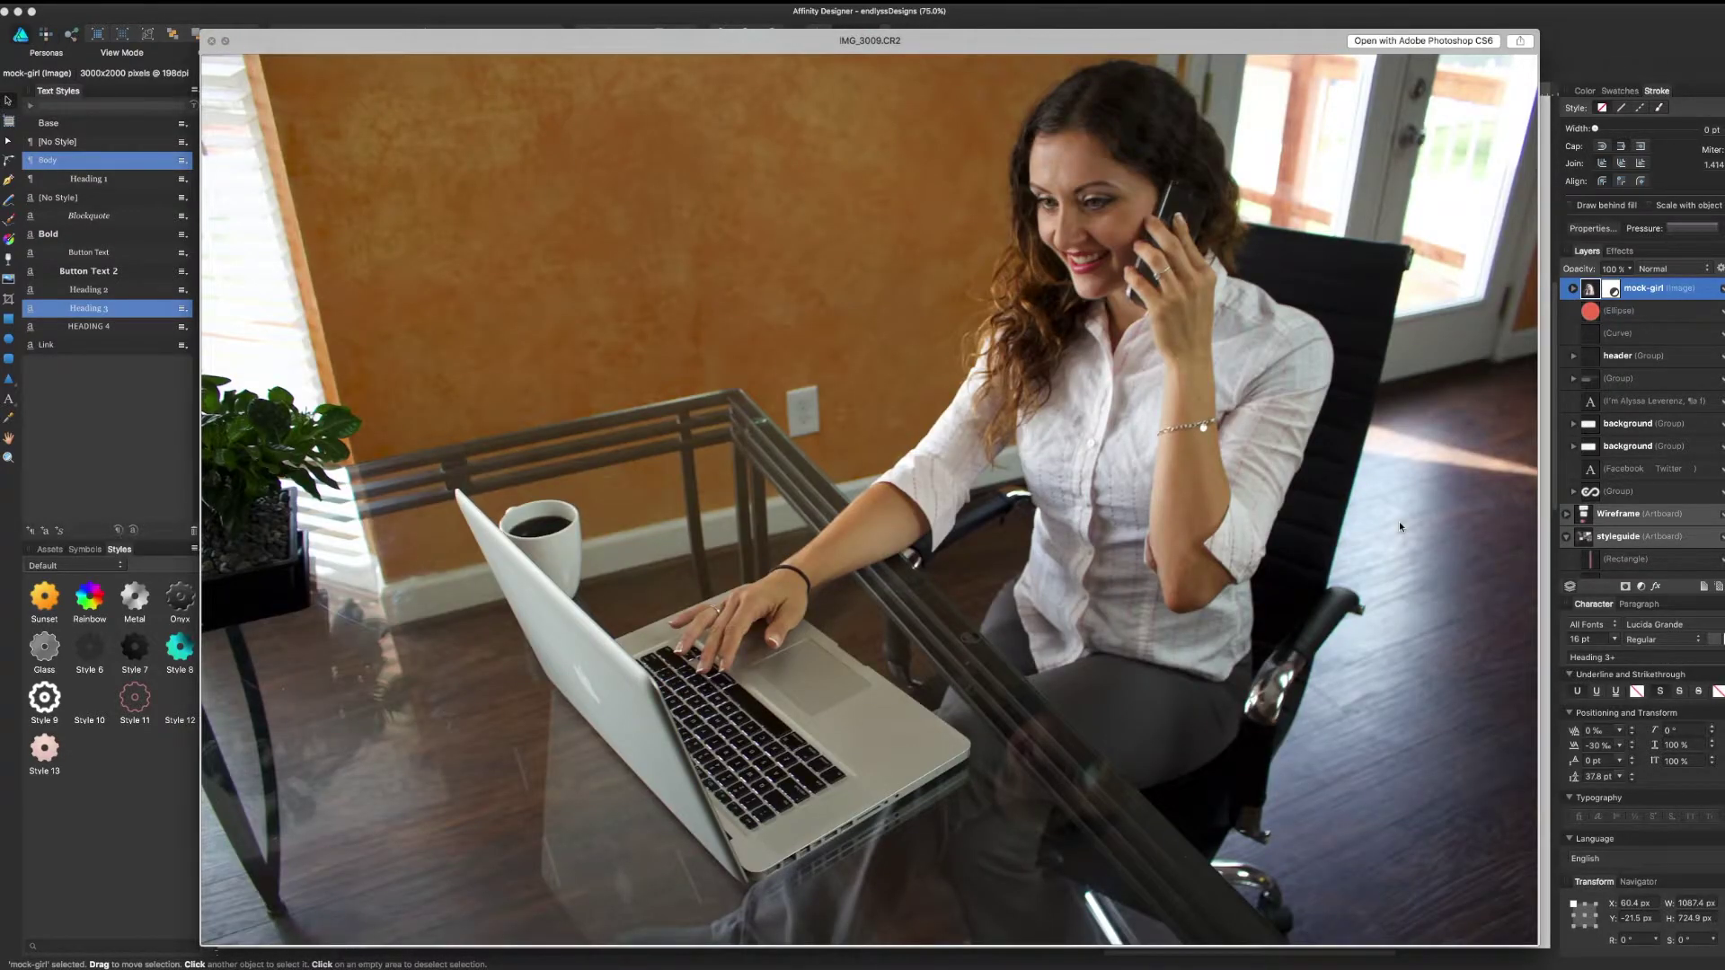
key("Left")
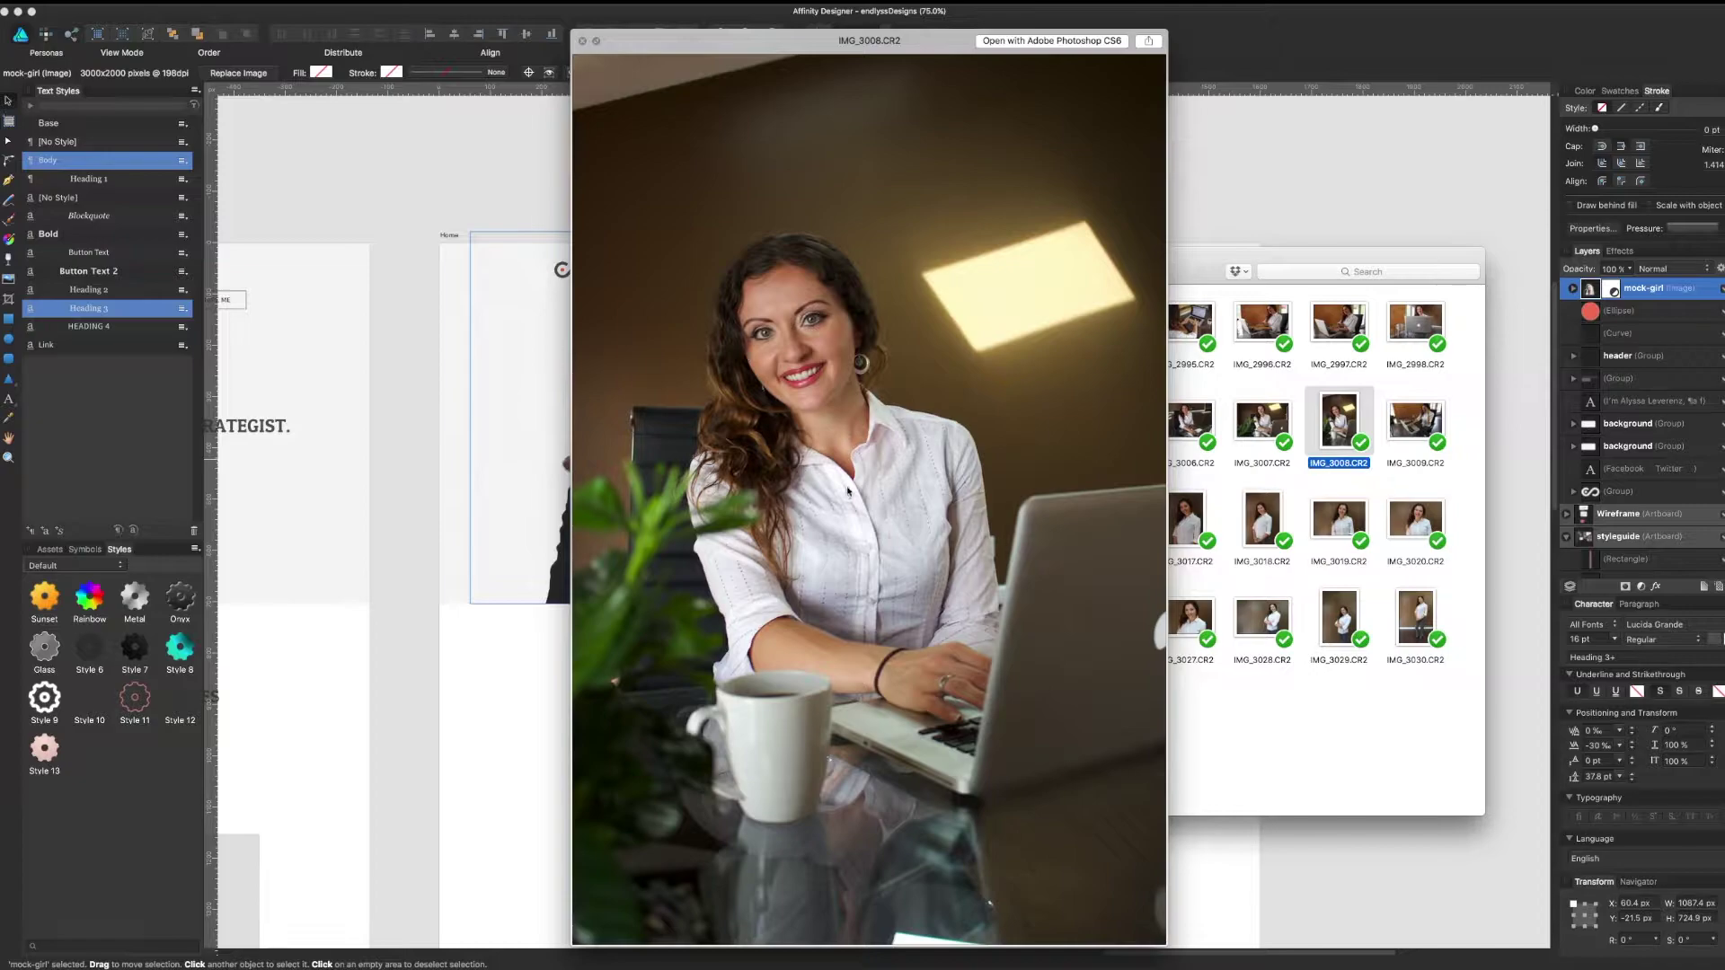
key("space")
key("Down")
key("Down")
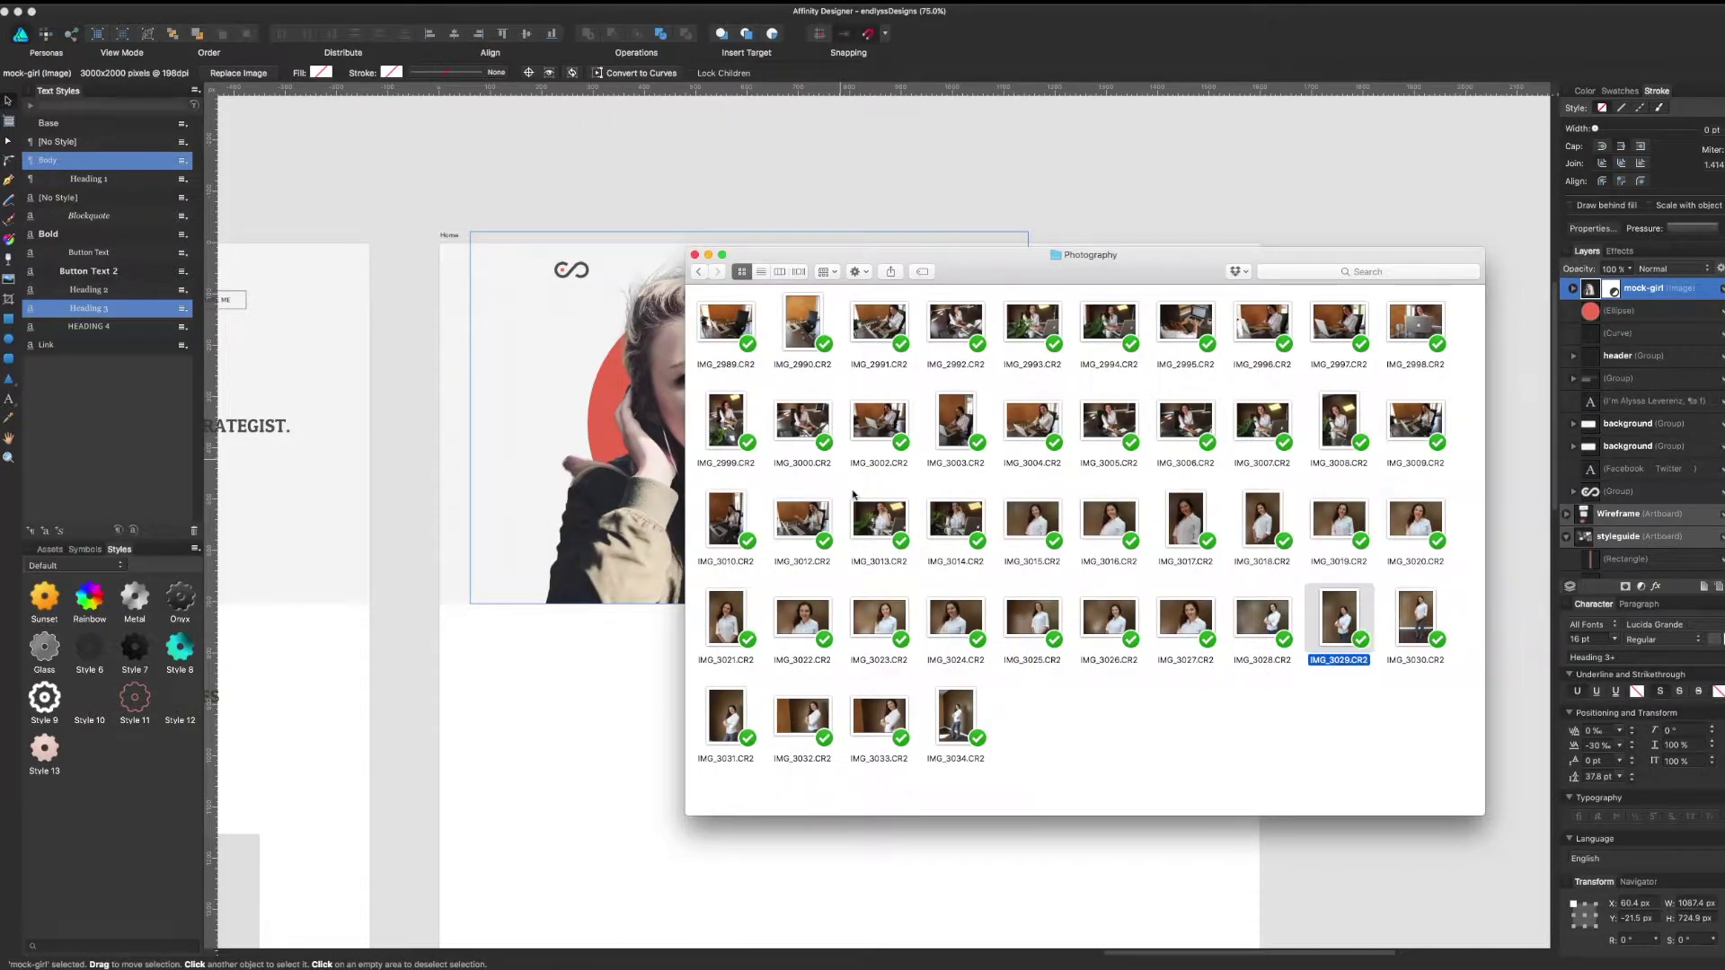
Preview the portraits IMG_3029.CR2, IMG_3028.CR2 and IMG_3027.CR2, close the preview and open IMG_3027.CR2 in Affinity Photo
key("Up")
key("Down")
key("space")
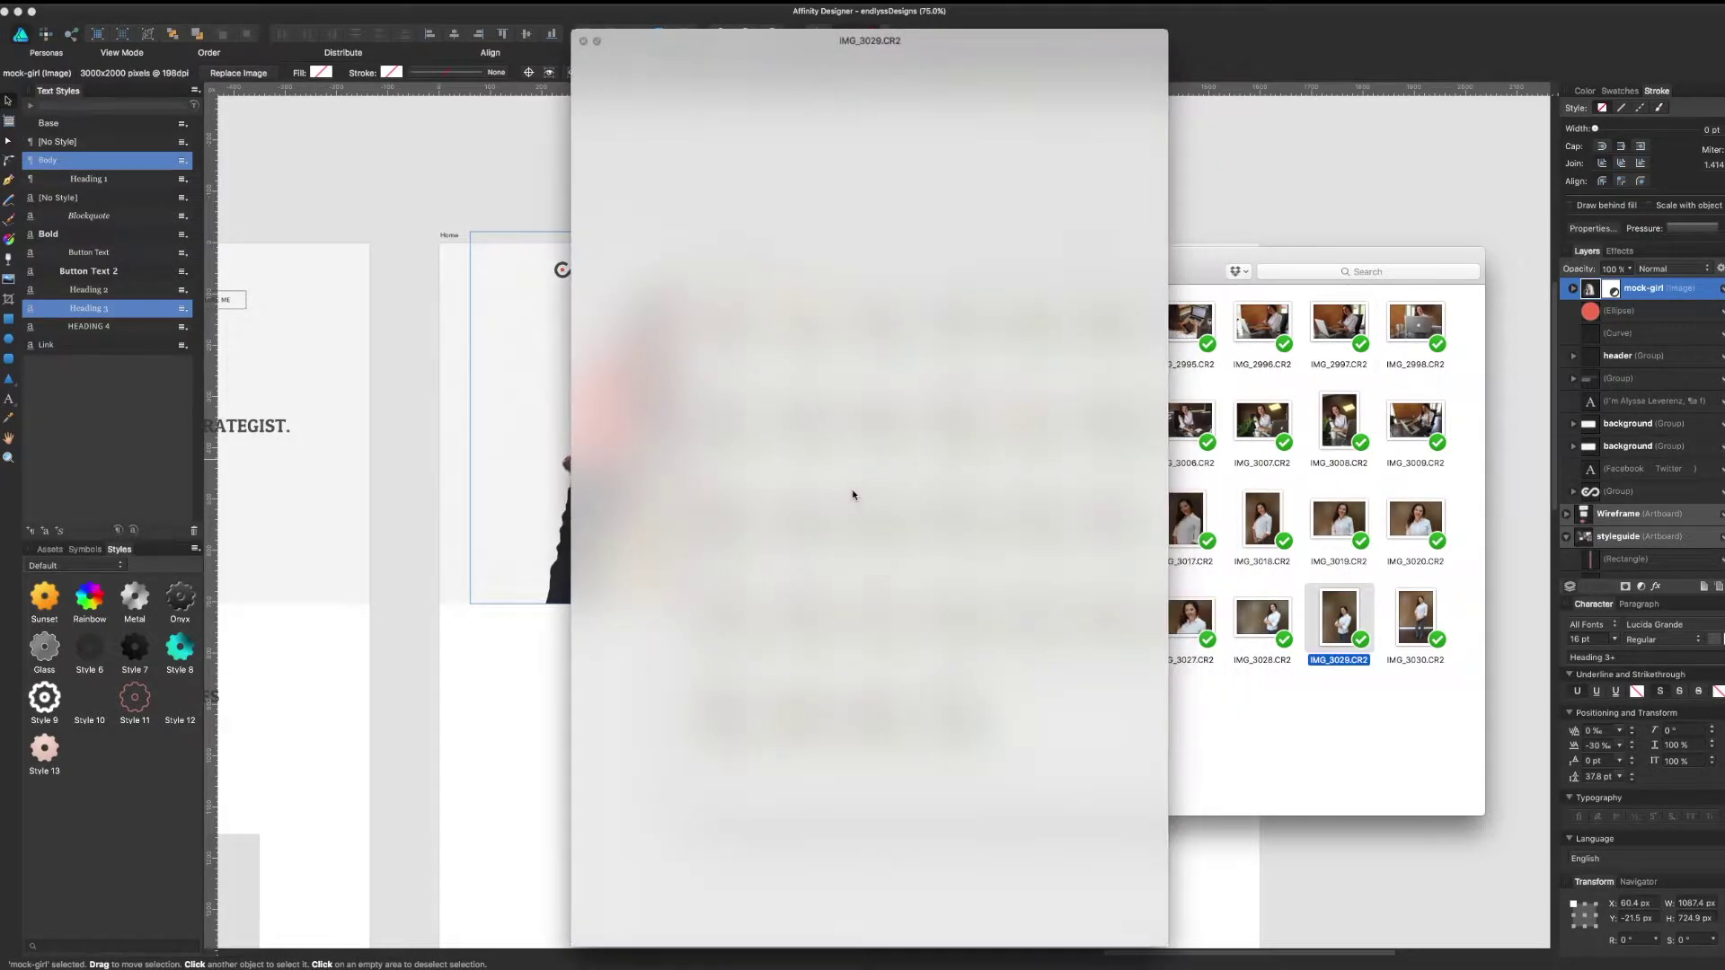
key("Left")
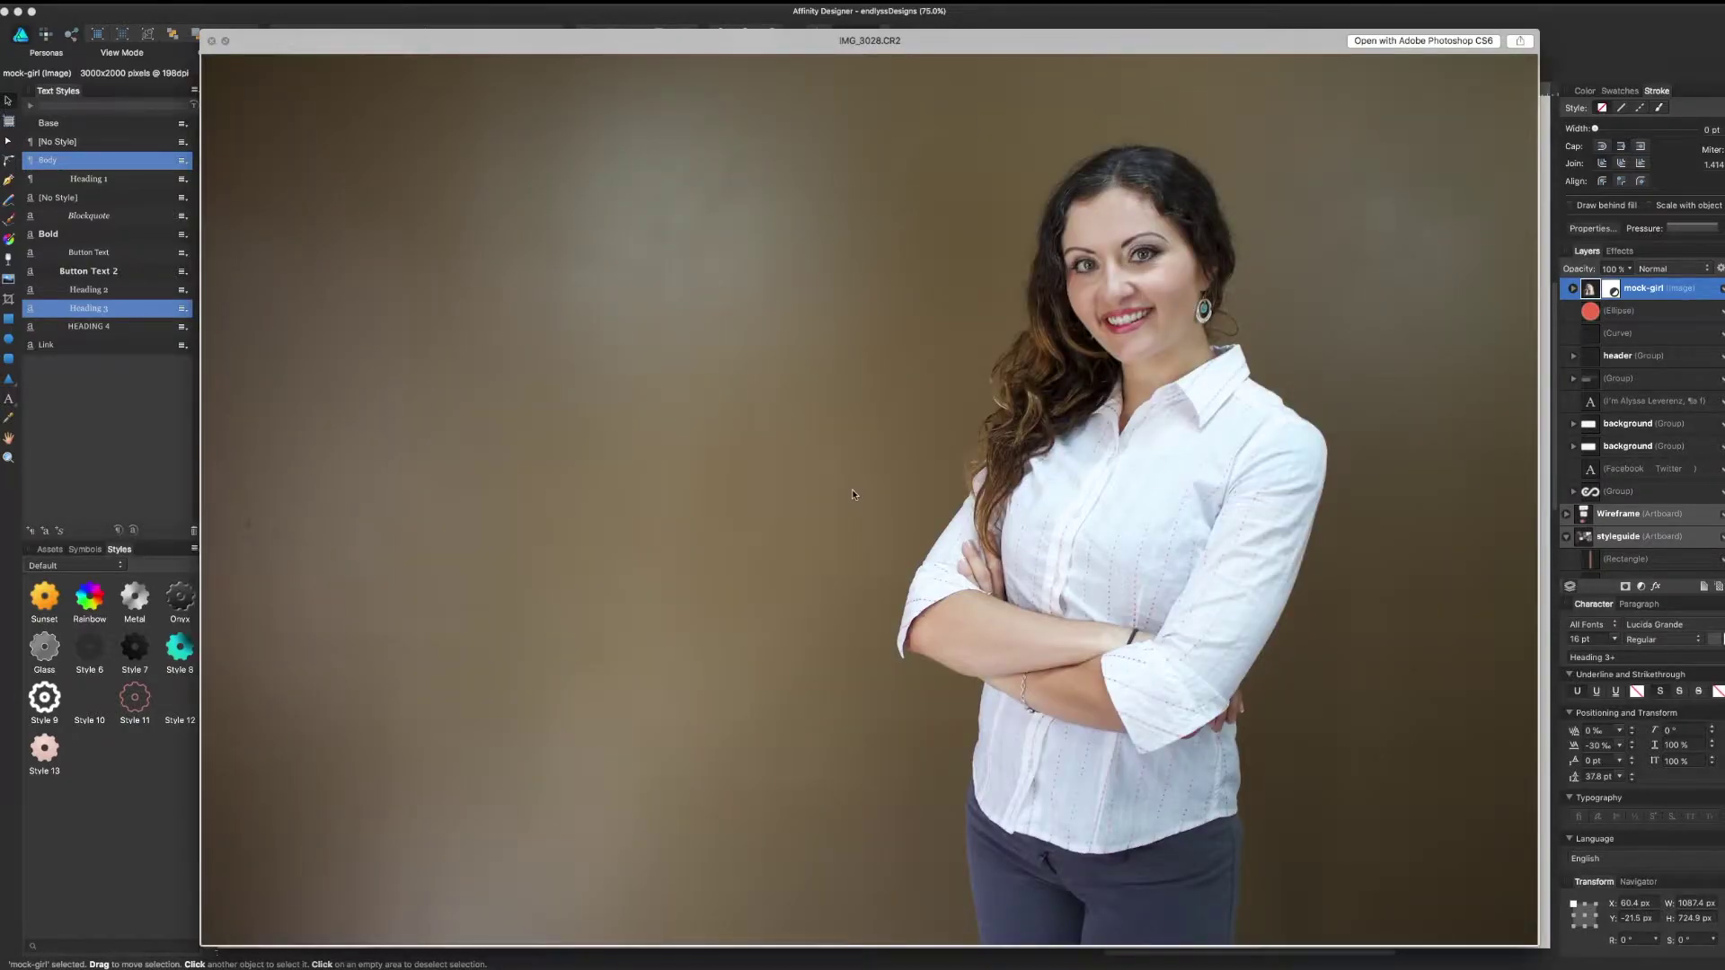
key("Left")
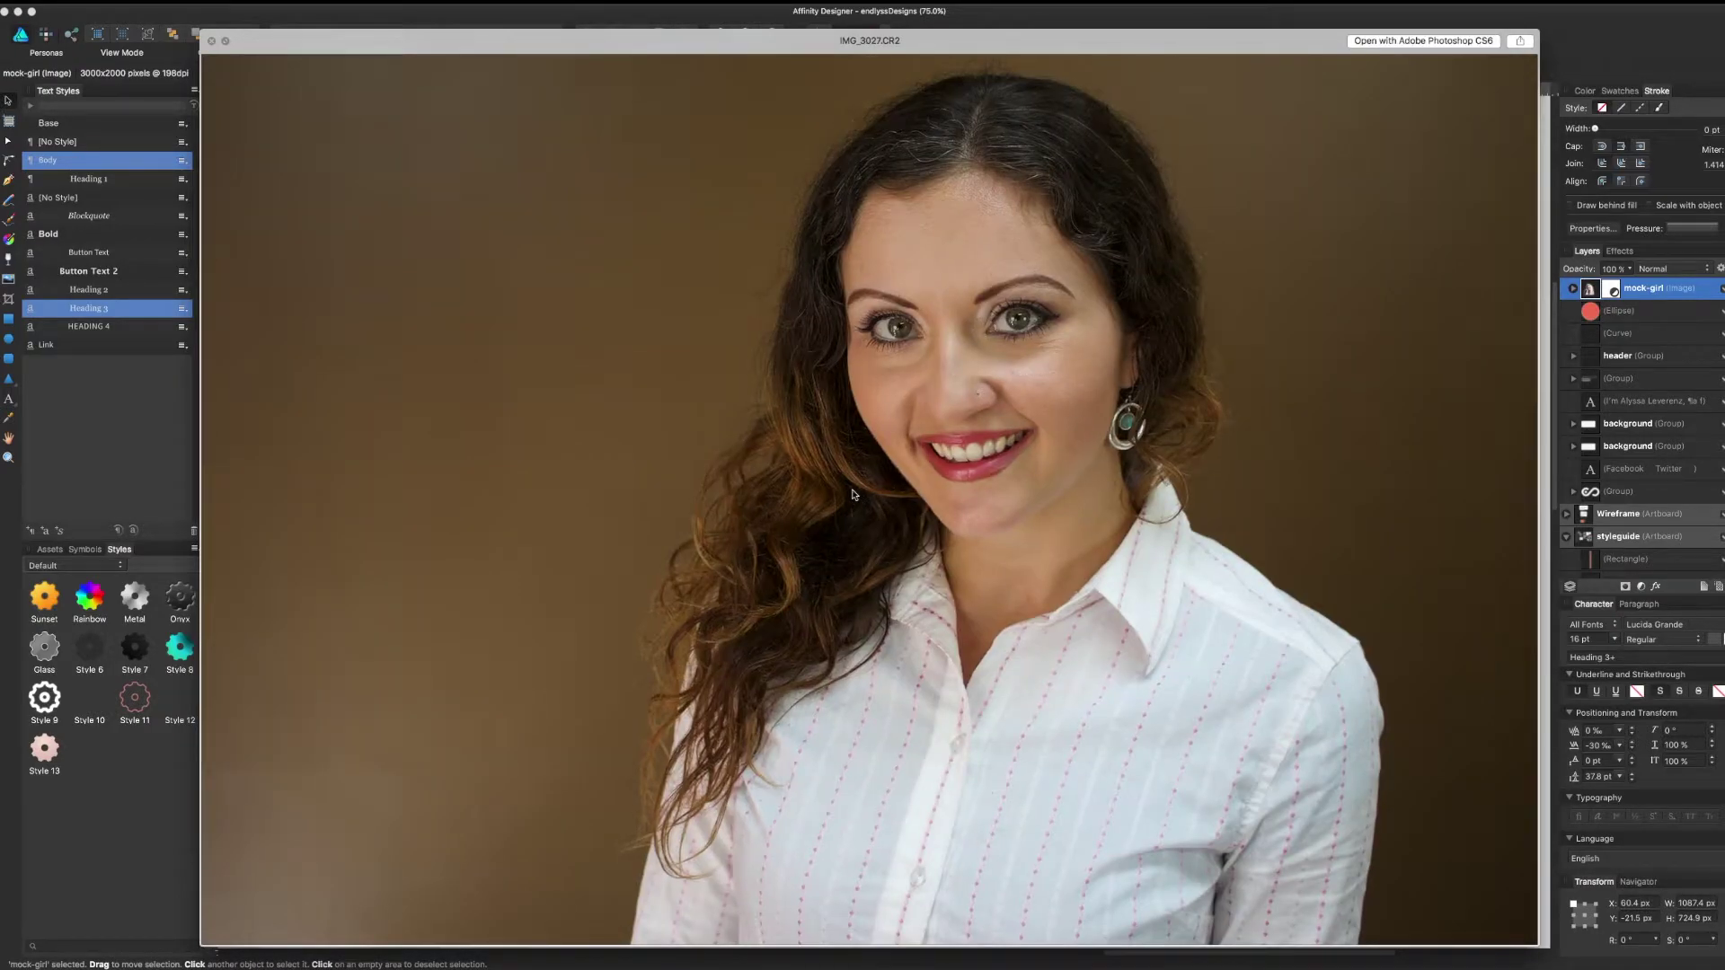
key("space")
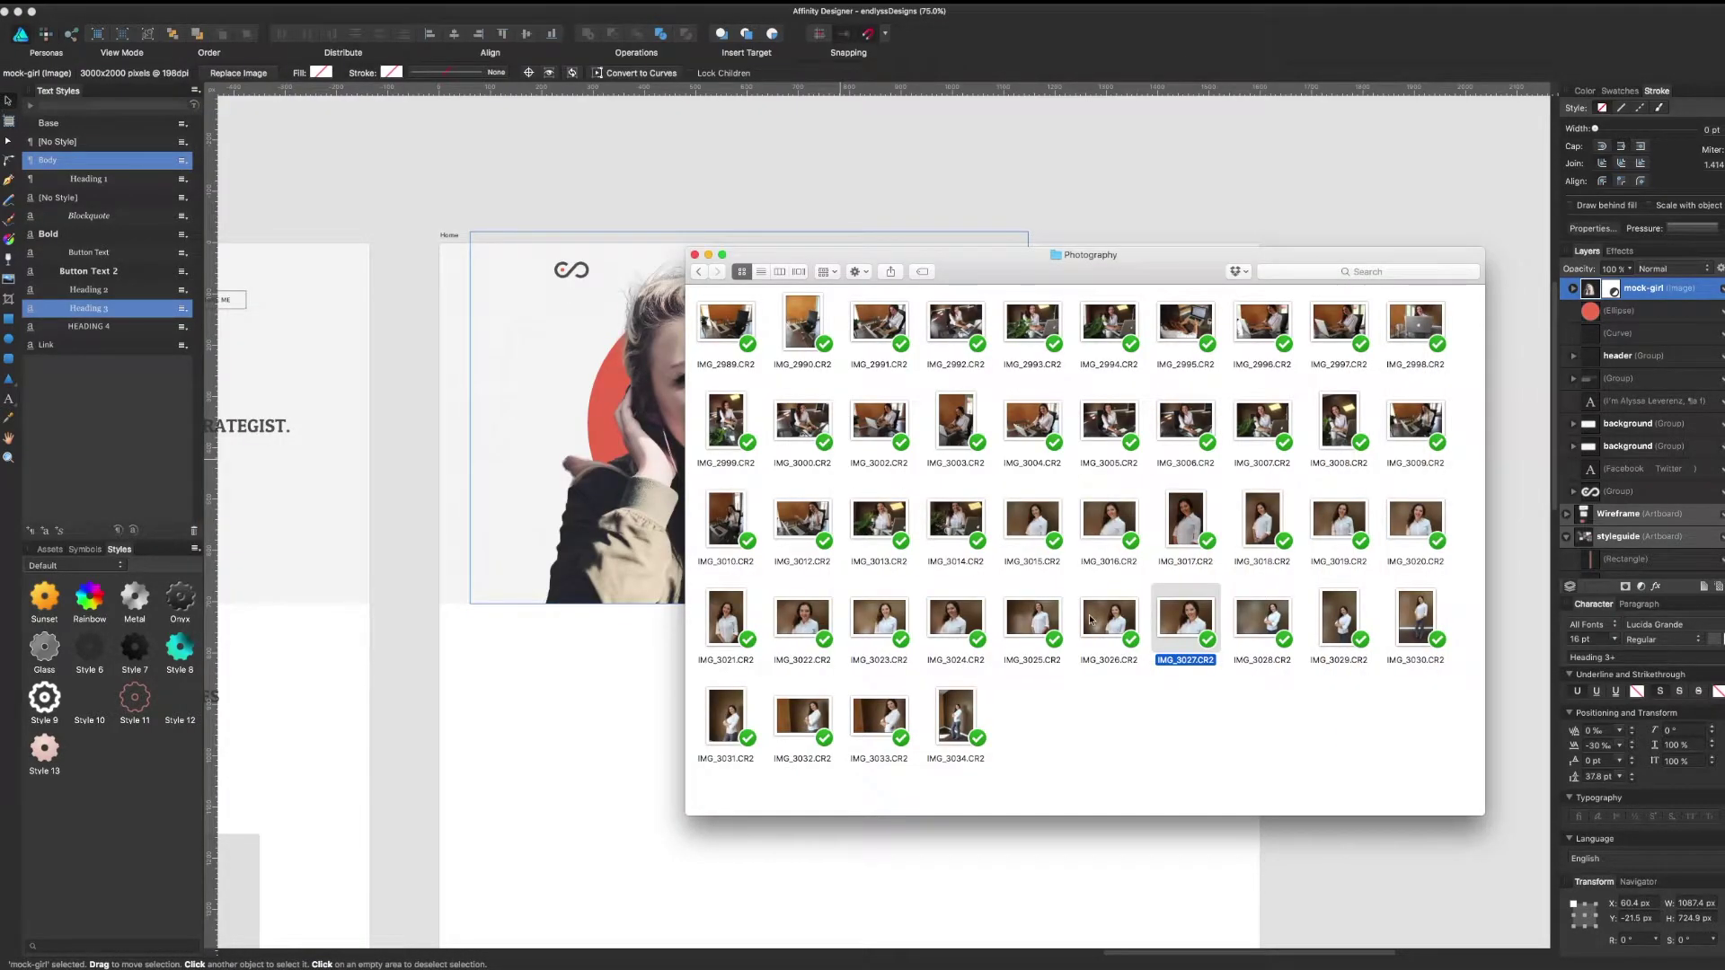
left_click_drag(1184, 629, 905, 946)
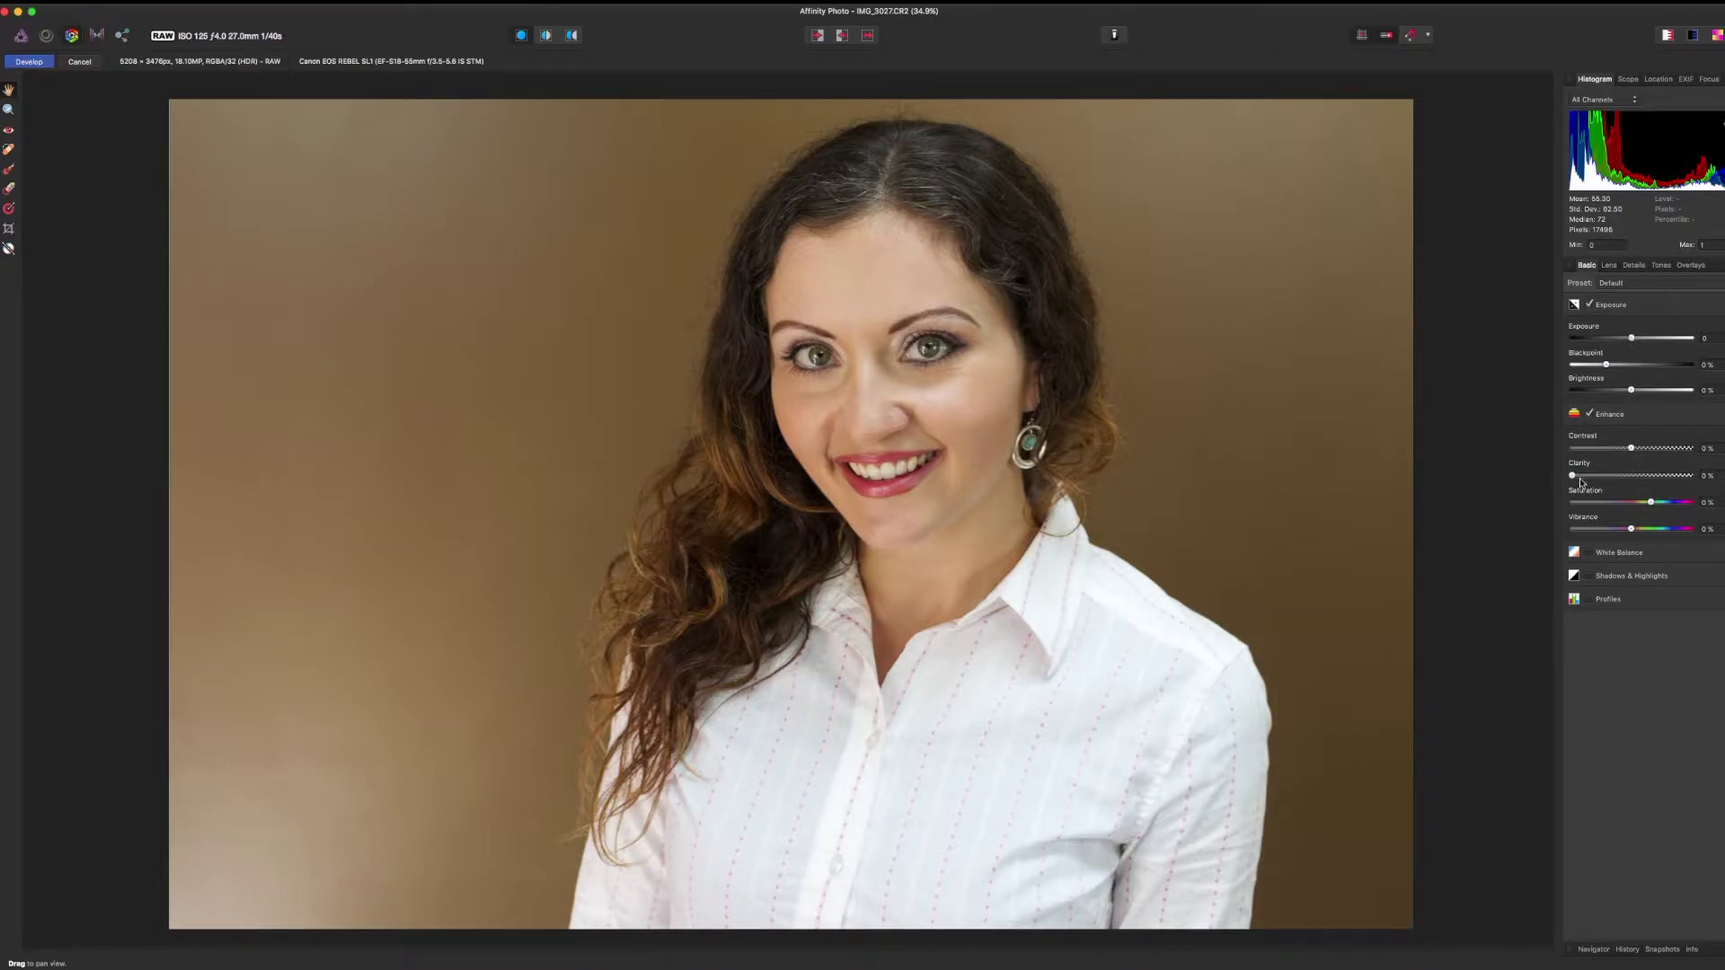
Set the portrait's saturation to -16% and add a tone curve with one highlight point and one shadow point
left_click_drag(1650, 505, 1638, 506)
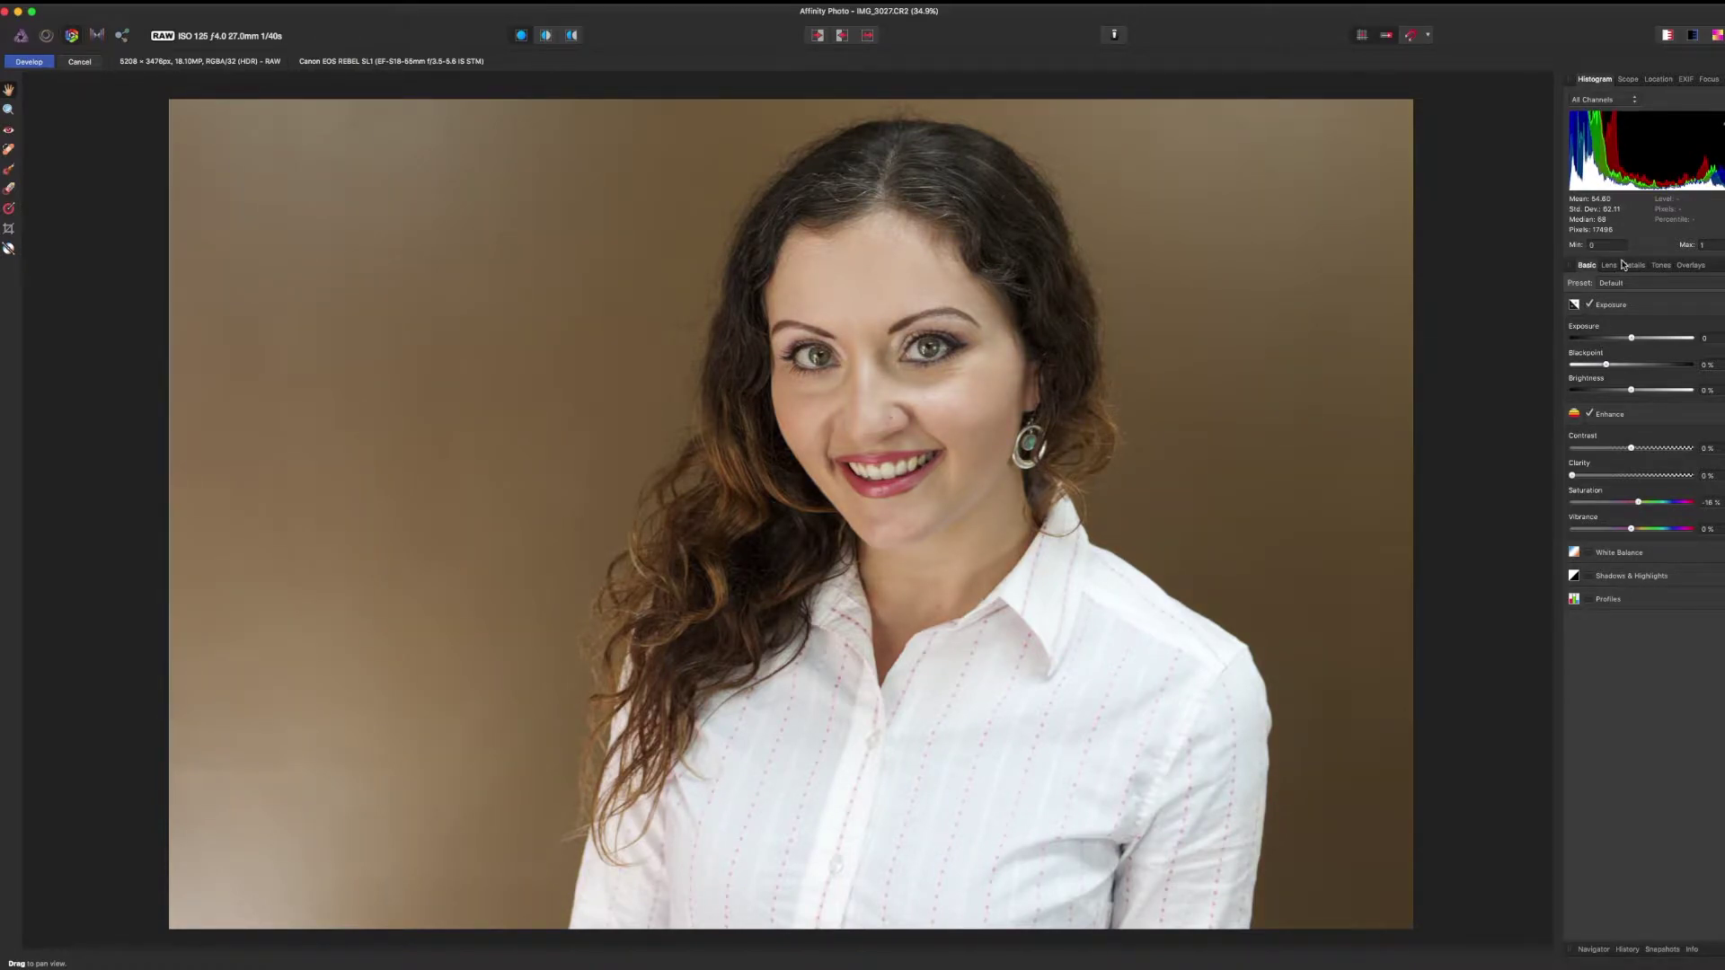
left_click(1661, 266)
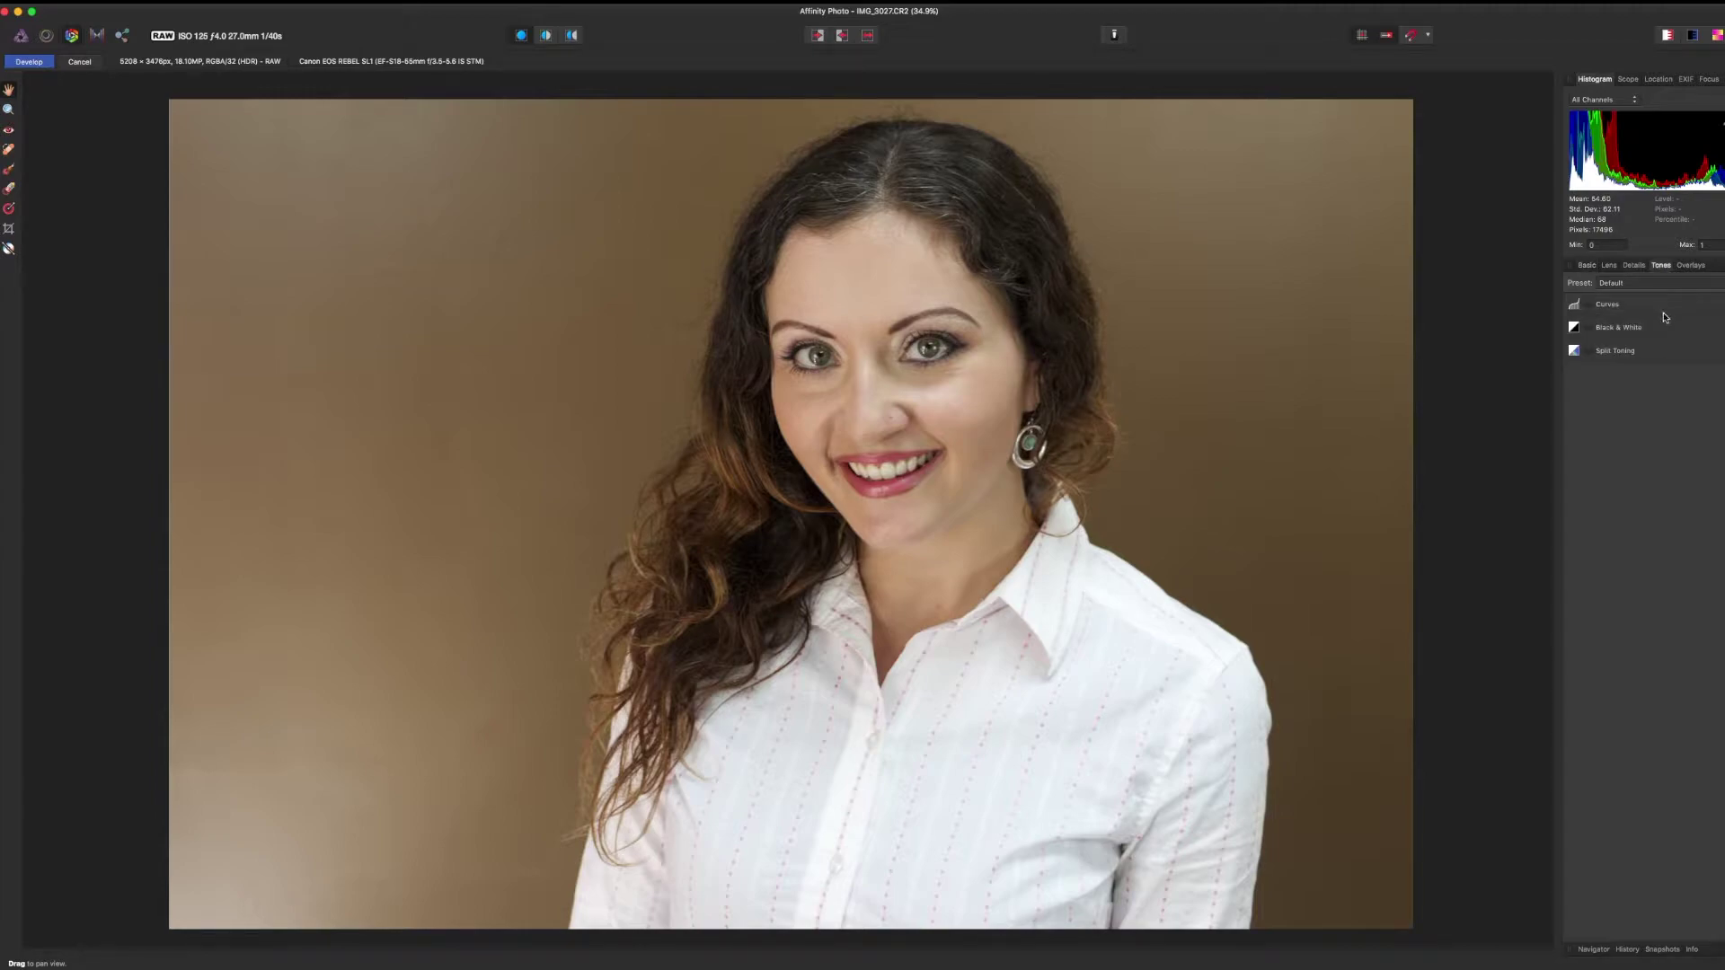
left_click(1608, 305)
left_click(1694, 369)
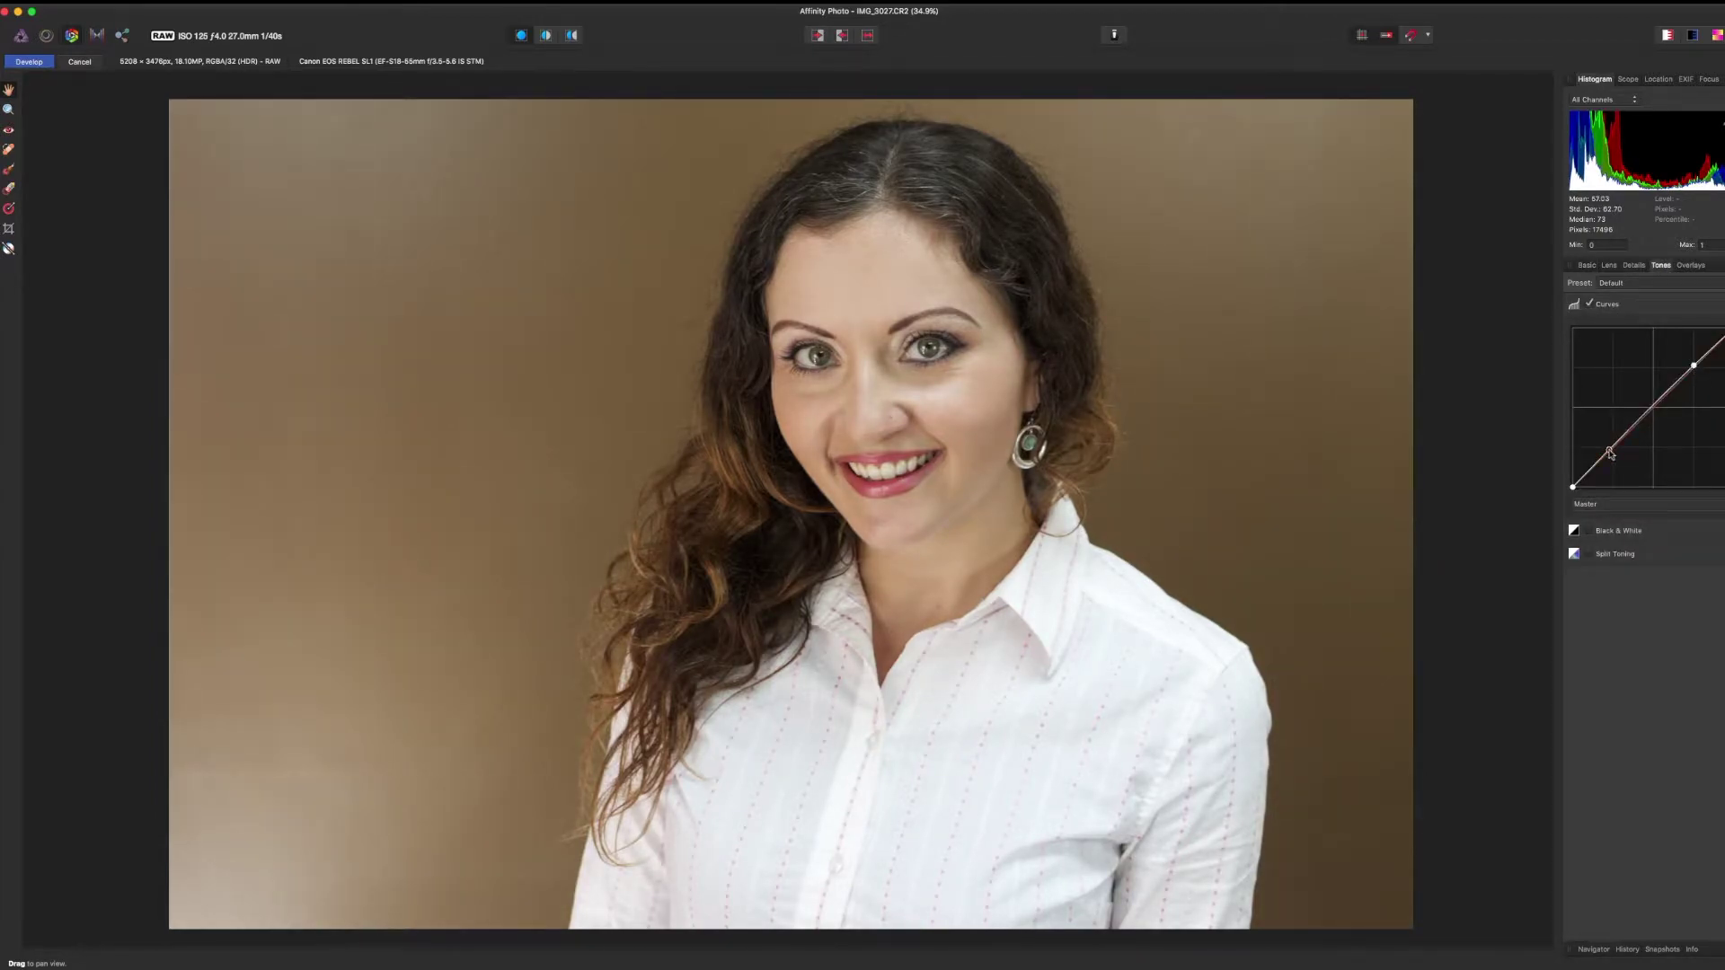
left_click_drag(1610, 453, 1612, 455)
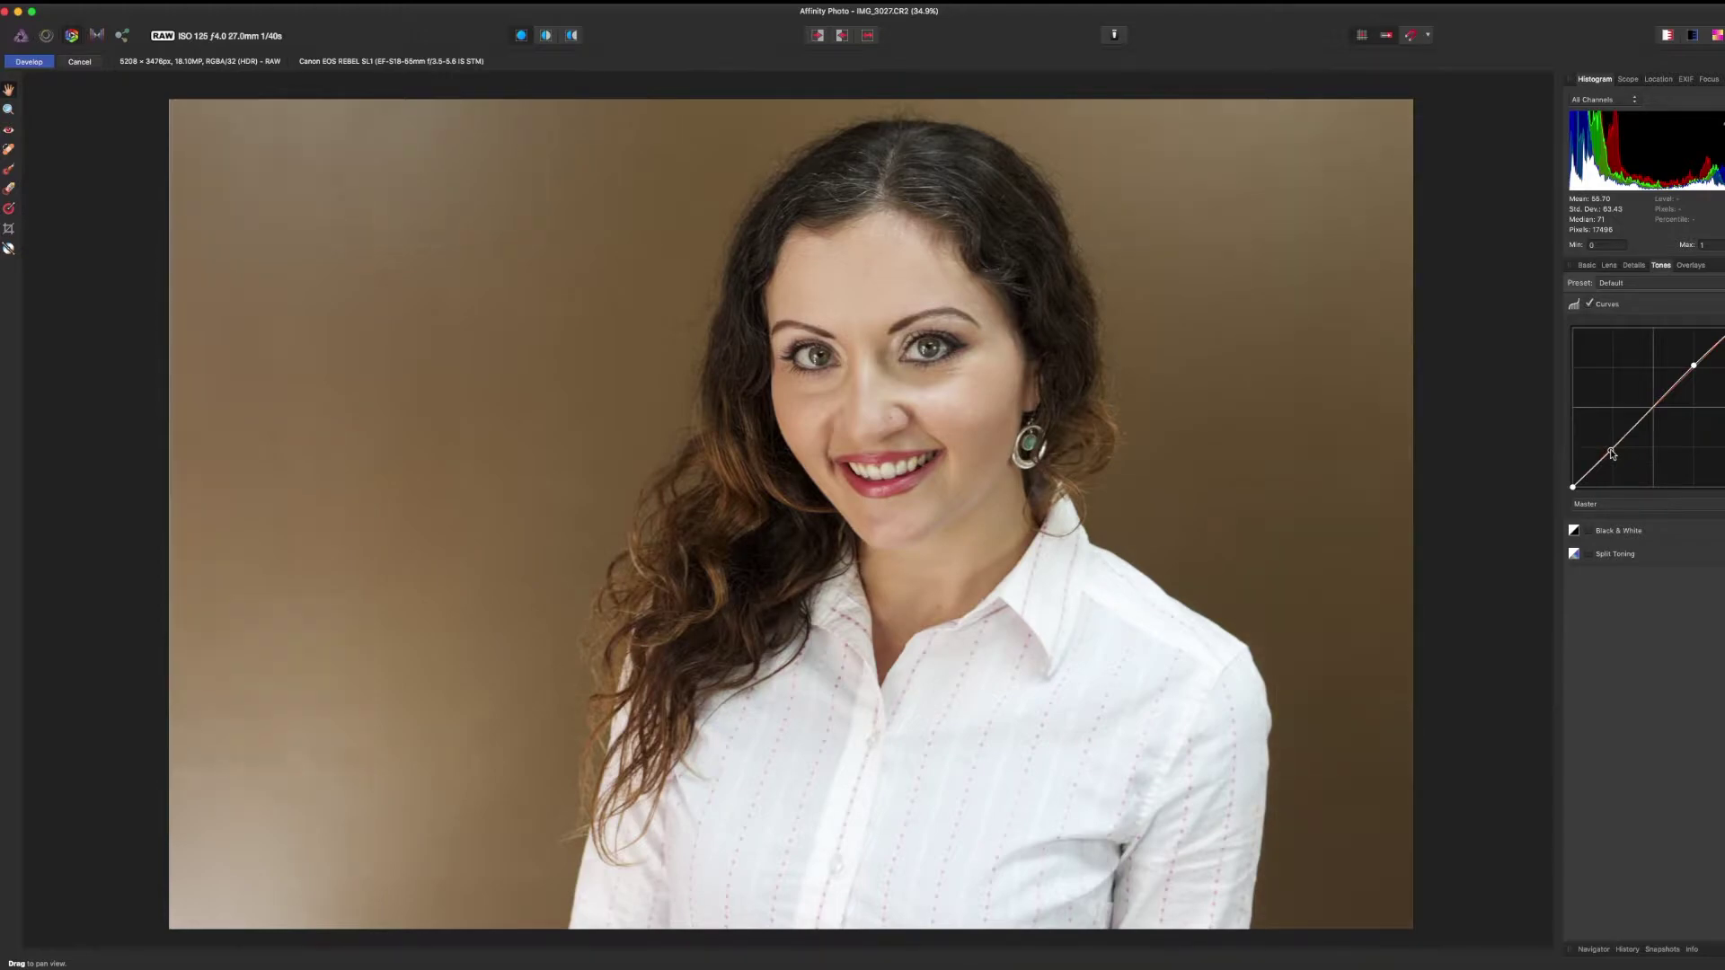
left_click_drag(1694, 370, 1694, 366)
Slightly lower the Colors and Details noise reduction, and try the Remove Lens Vignette and Defringe corrections
left_click(1633, 266)
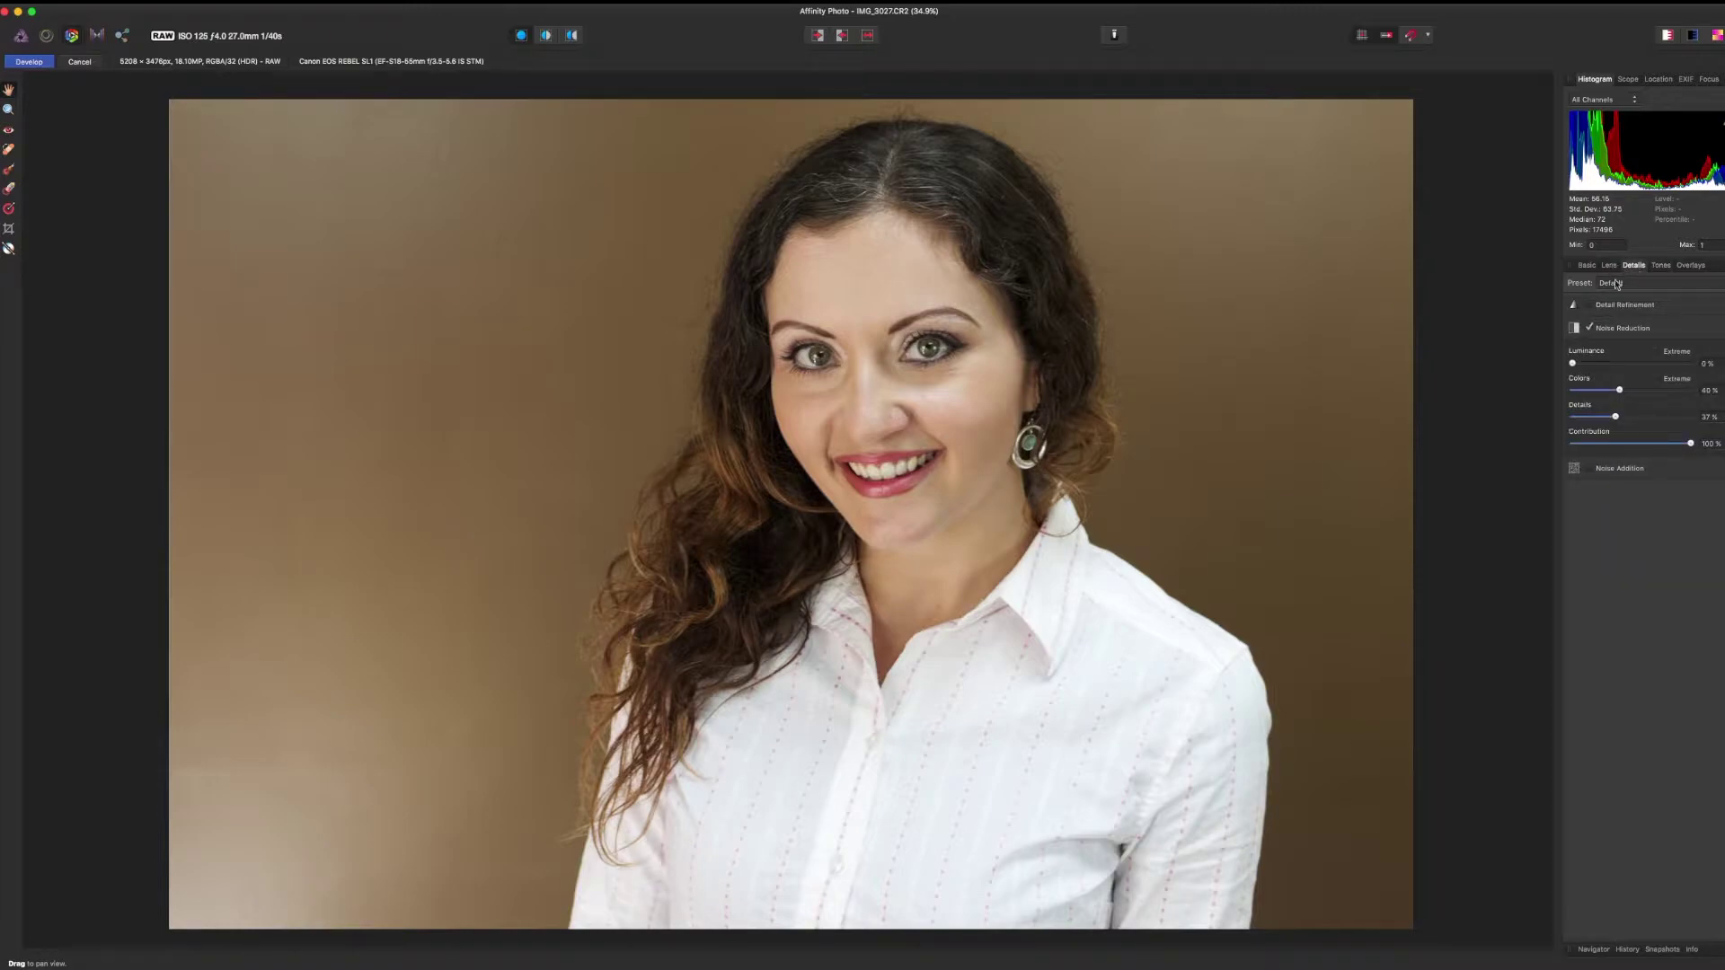
mouse_move(1615, 393)
left_mouse_down()
mouse_move(1580, 392)
mouse_move(1613, 393)
mouse_move(1615, 421)
left_mouse_up()
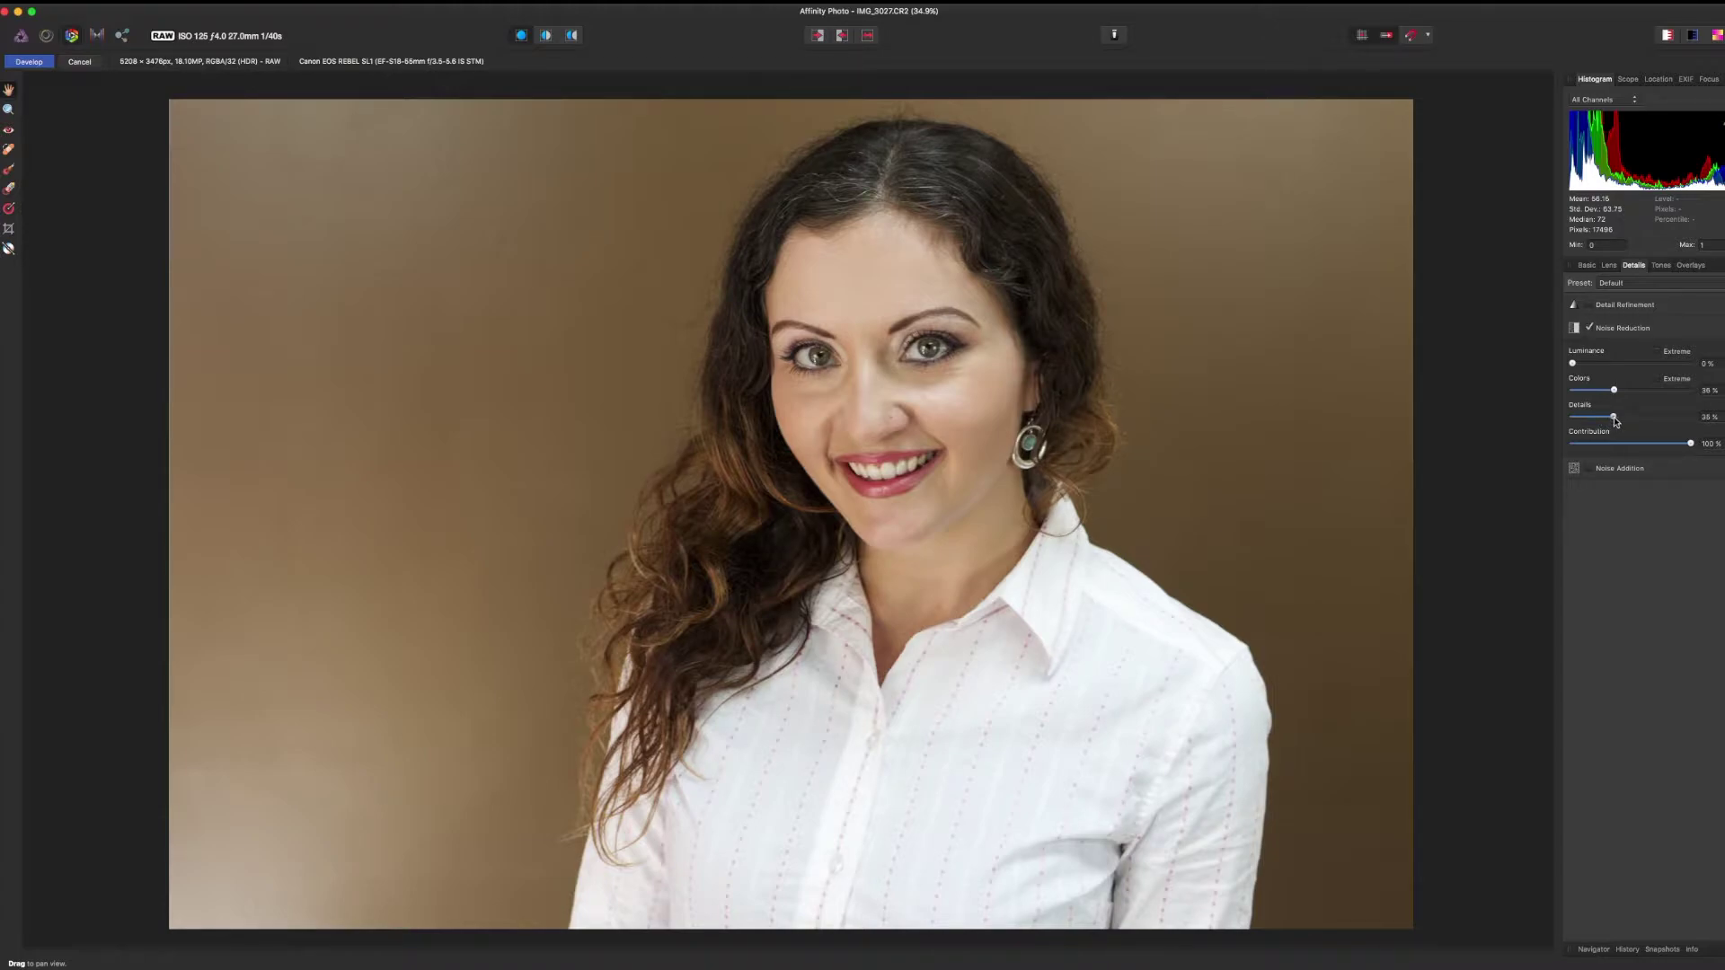
left_click(1609, 266)
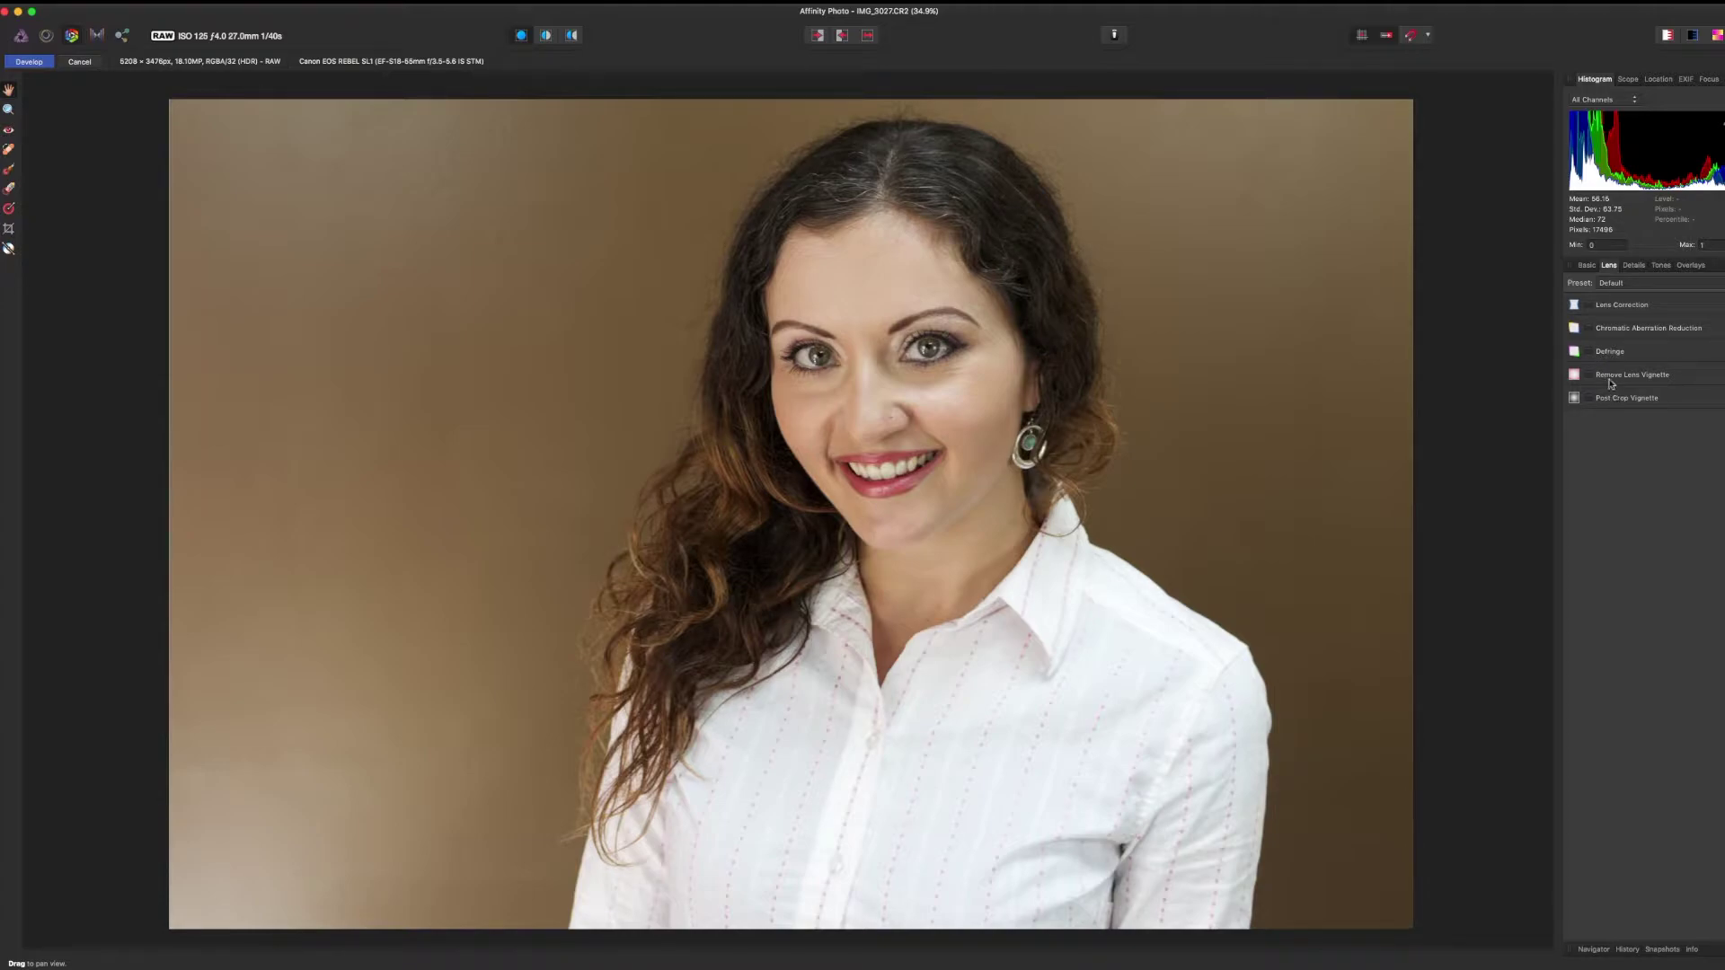
left_click(1611, 379)
left_click(1596, 378)
left_click(1591, 353)
left_click(1590, 351)
Set the exposure to 0.159 and the saturation to -13%, slightly lower the vibrance and lift the shadows
left_click(1588, 266)
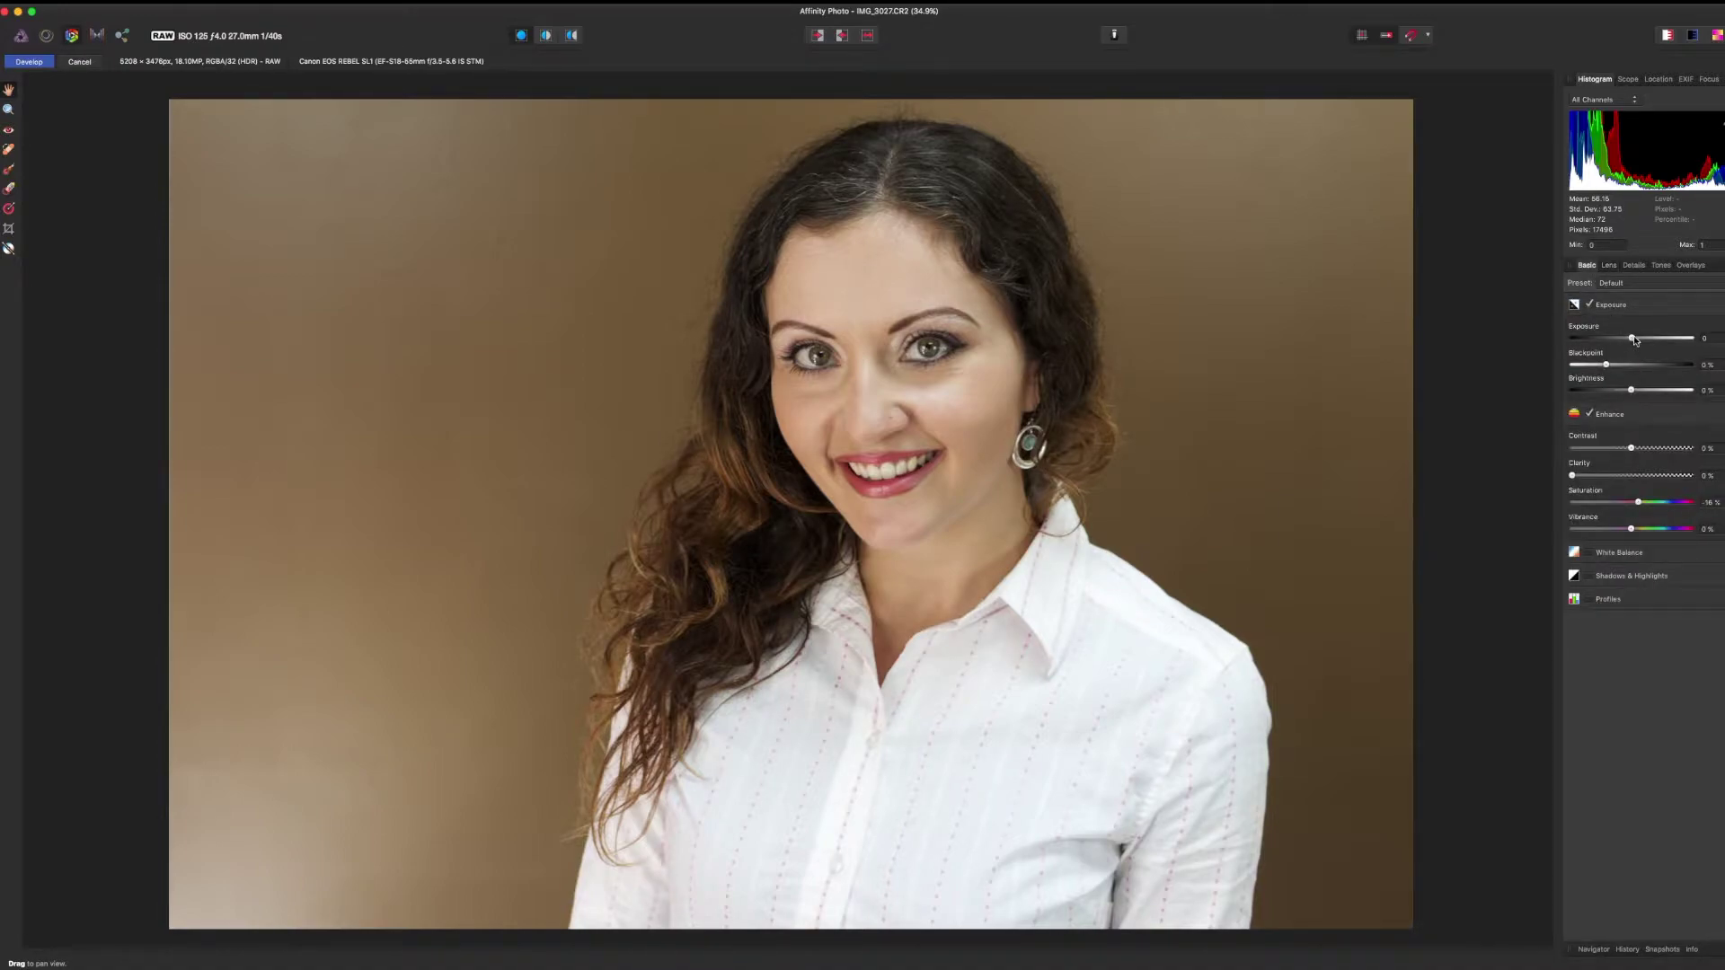
left_click_drag(1635, 339, 1640, 340)
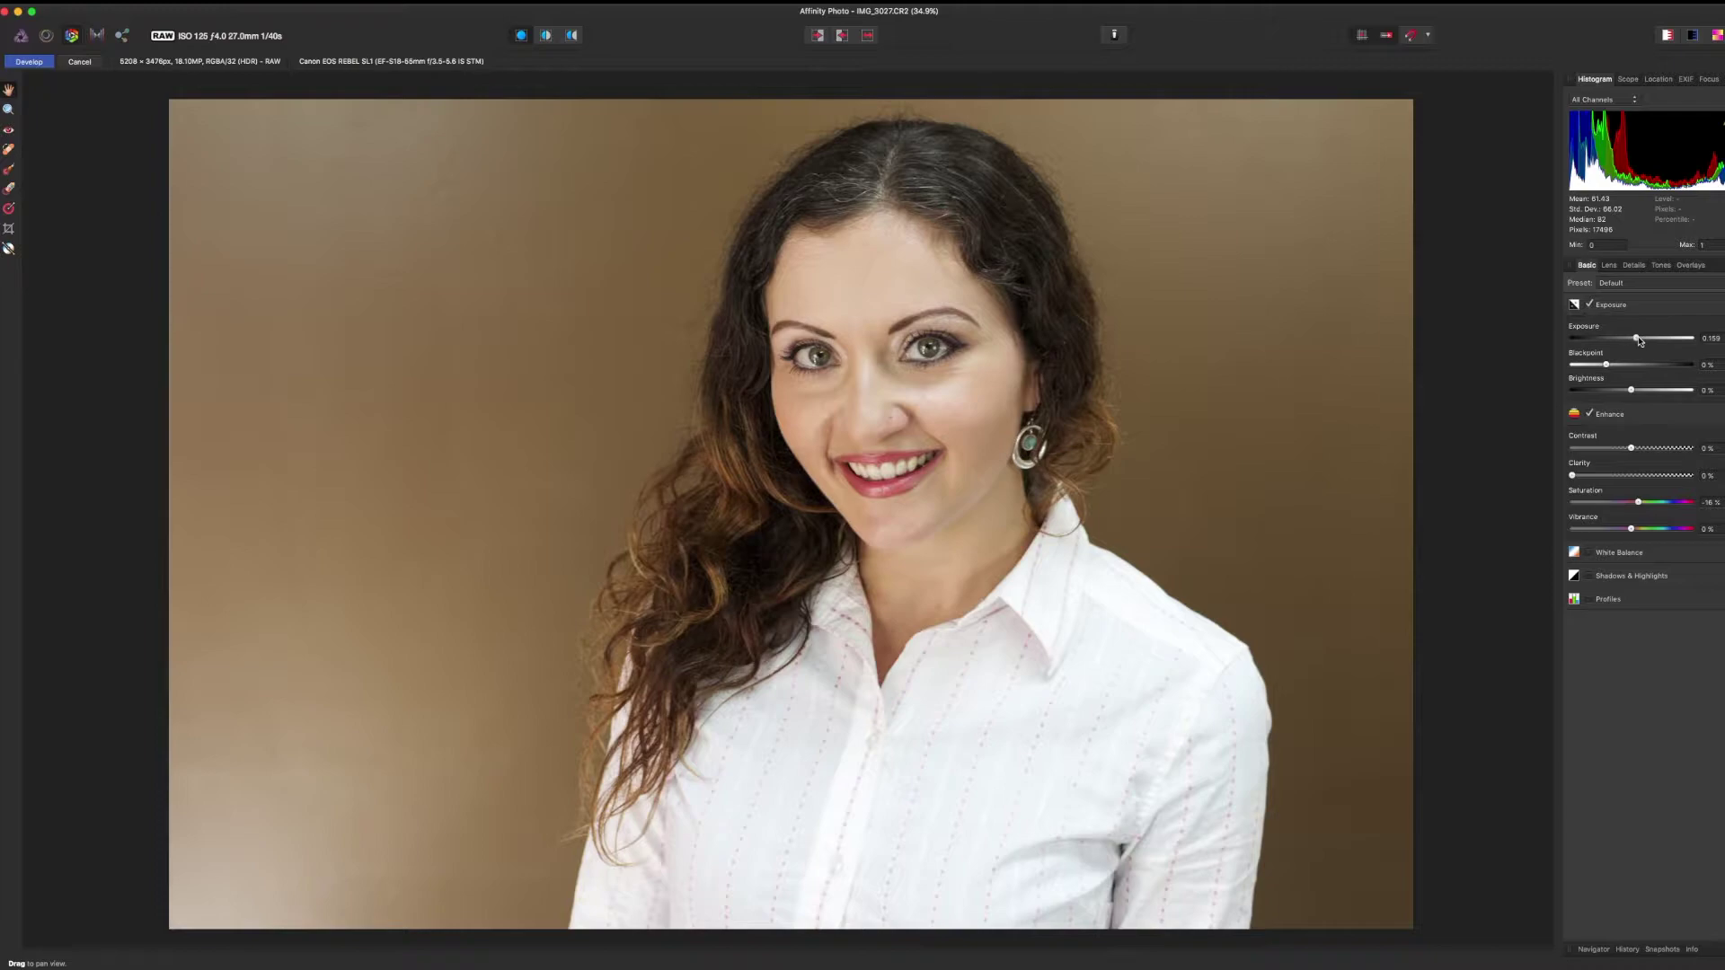
left_click_drag(1638, 504, 1644, 504)
left_click_drag(1630, 532, 1616, 535)
left_click(1626, 576)
mouse_move(1631, 608)
left_mouse_down()
mouse_move(1666, 608)
mouse_move(1642, 608)
left_mouse_up()
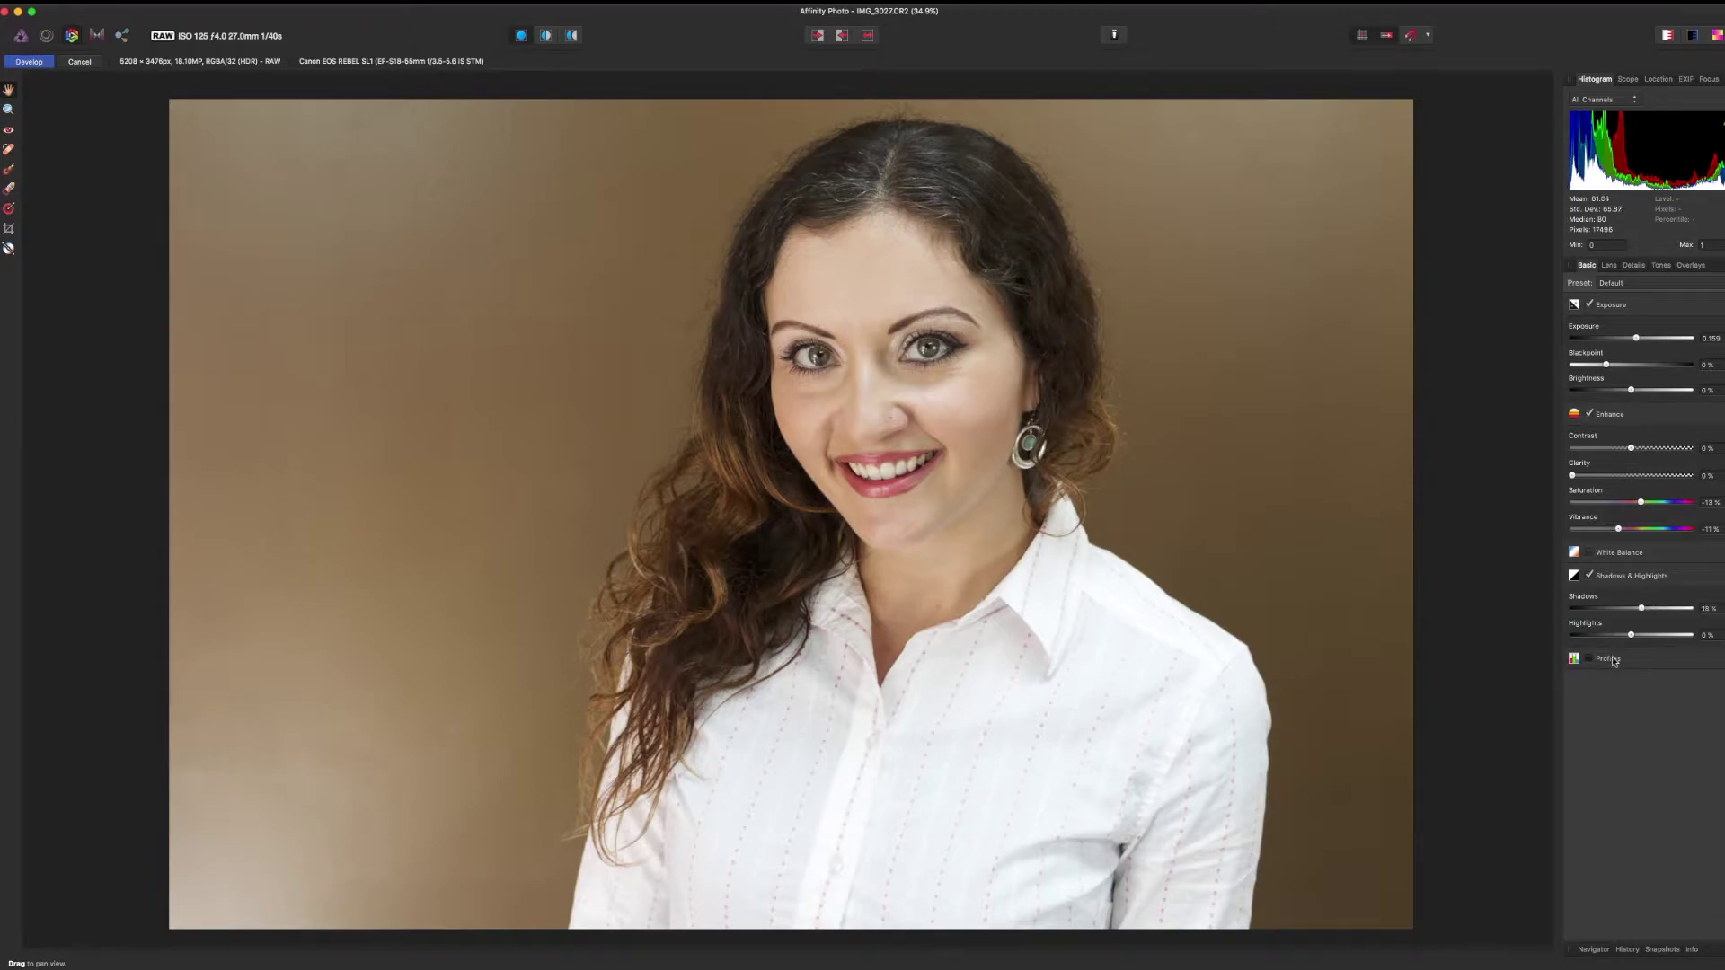
Raise the portrait's noise reduction to about 85% for Colors and about 52% for Details
left_click(1608, 265)
left_click(1635, 266)
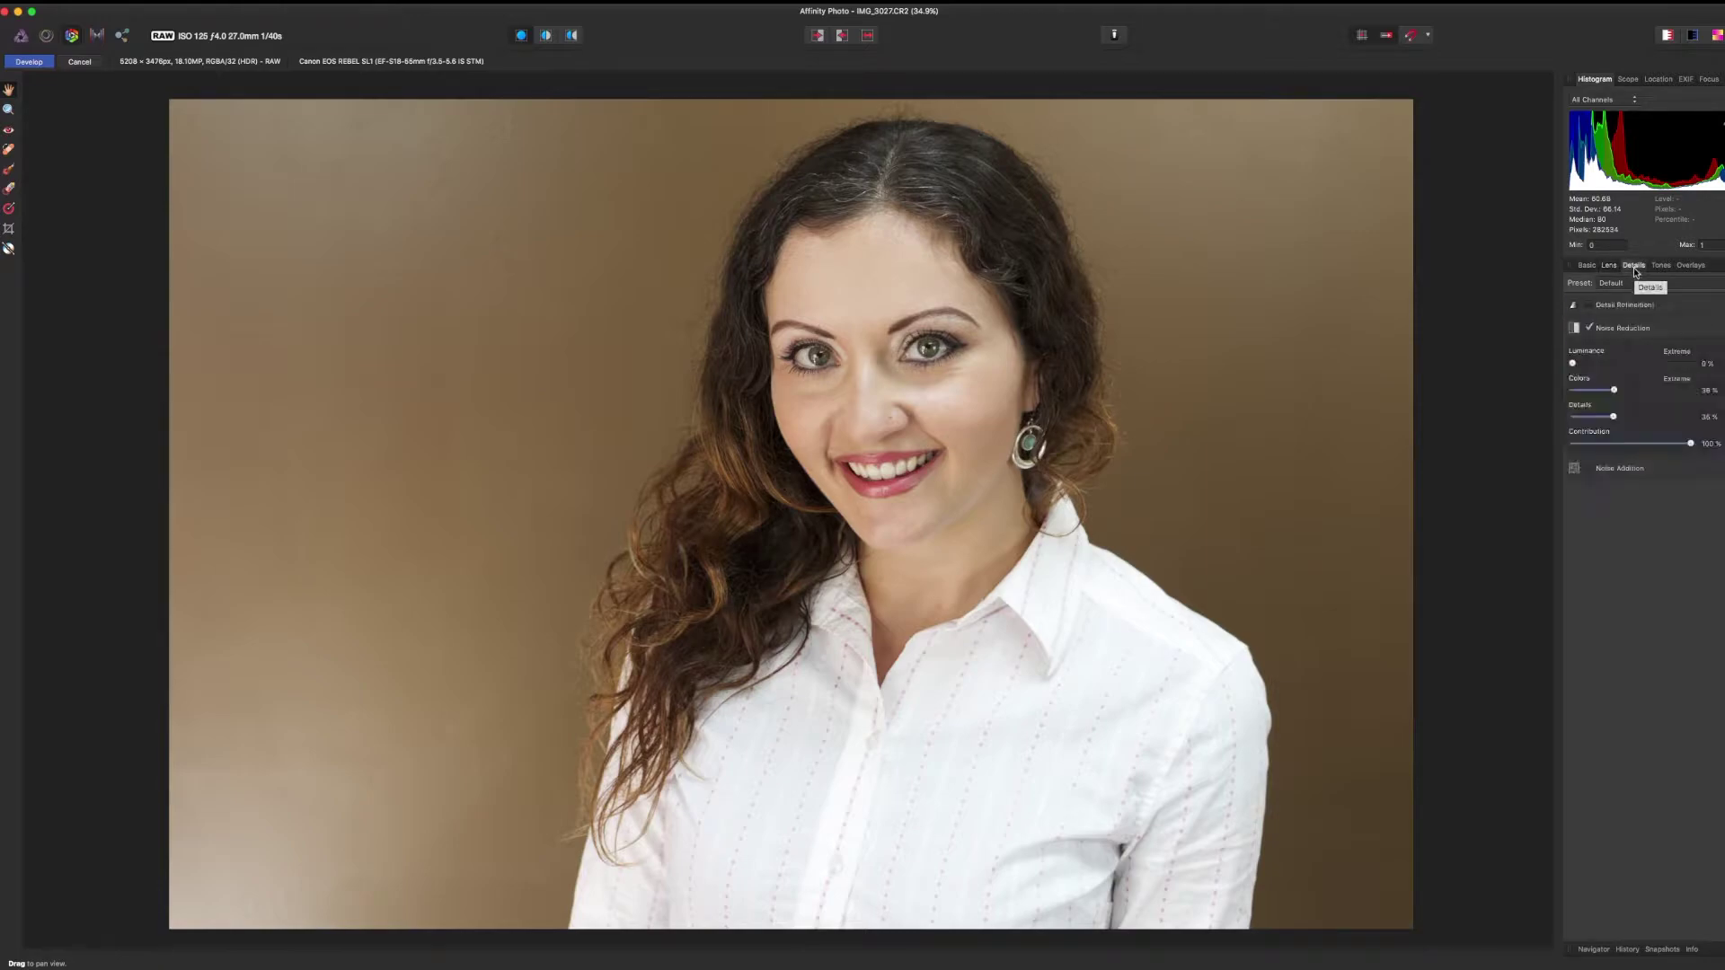
left_click_drag(1627, 395, 1664, 420)
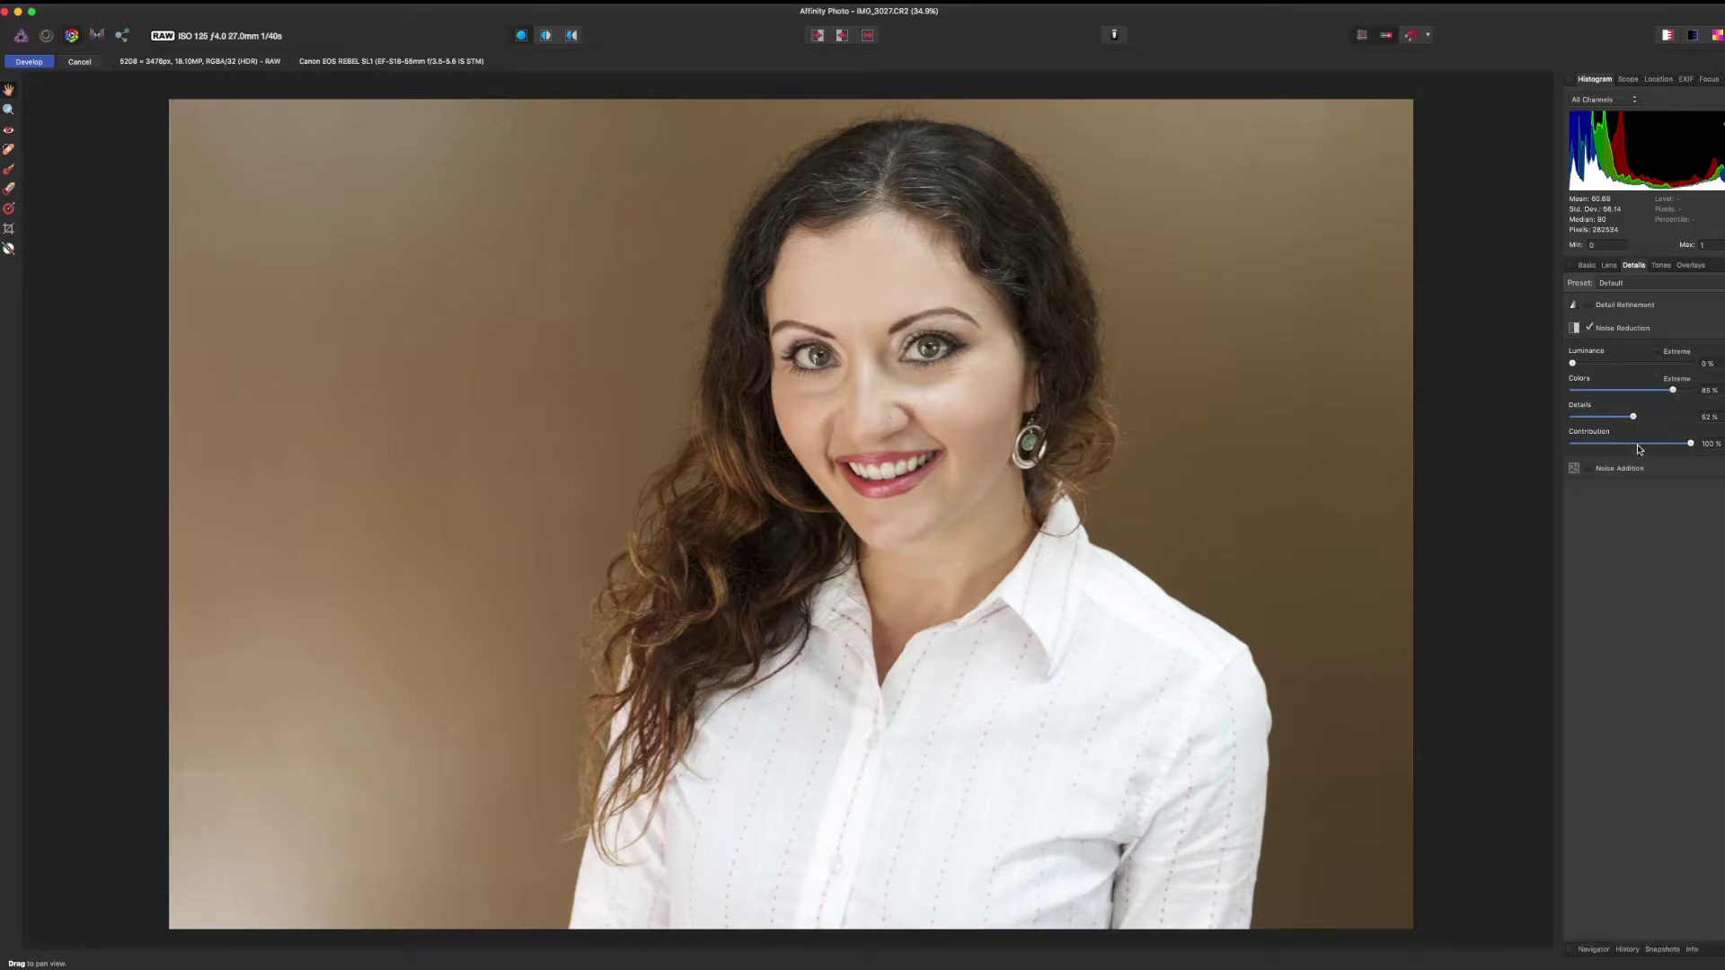
Fine-tune the highlight and shadow points of the tone curve and try the Black & White conversion on the portrait
left_click(1661, 265)
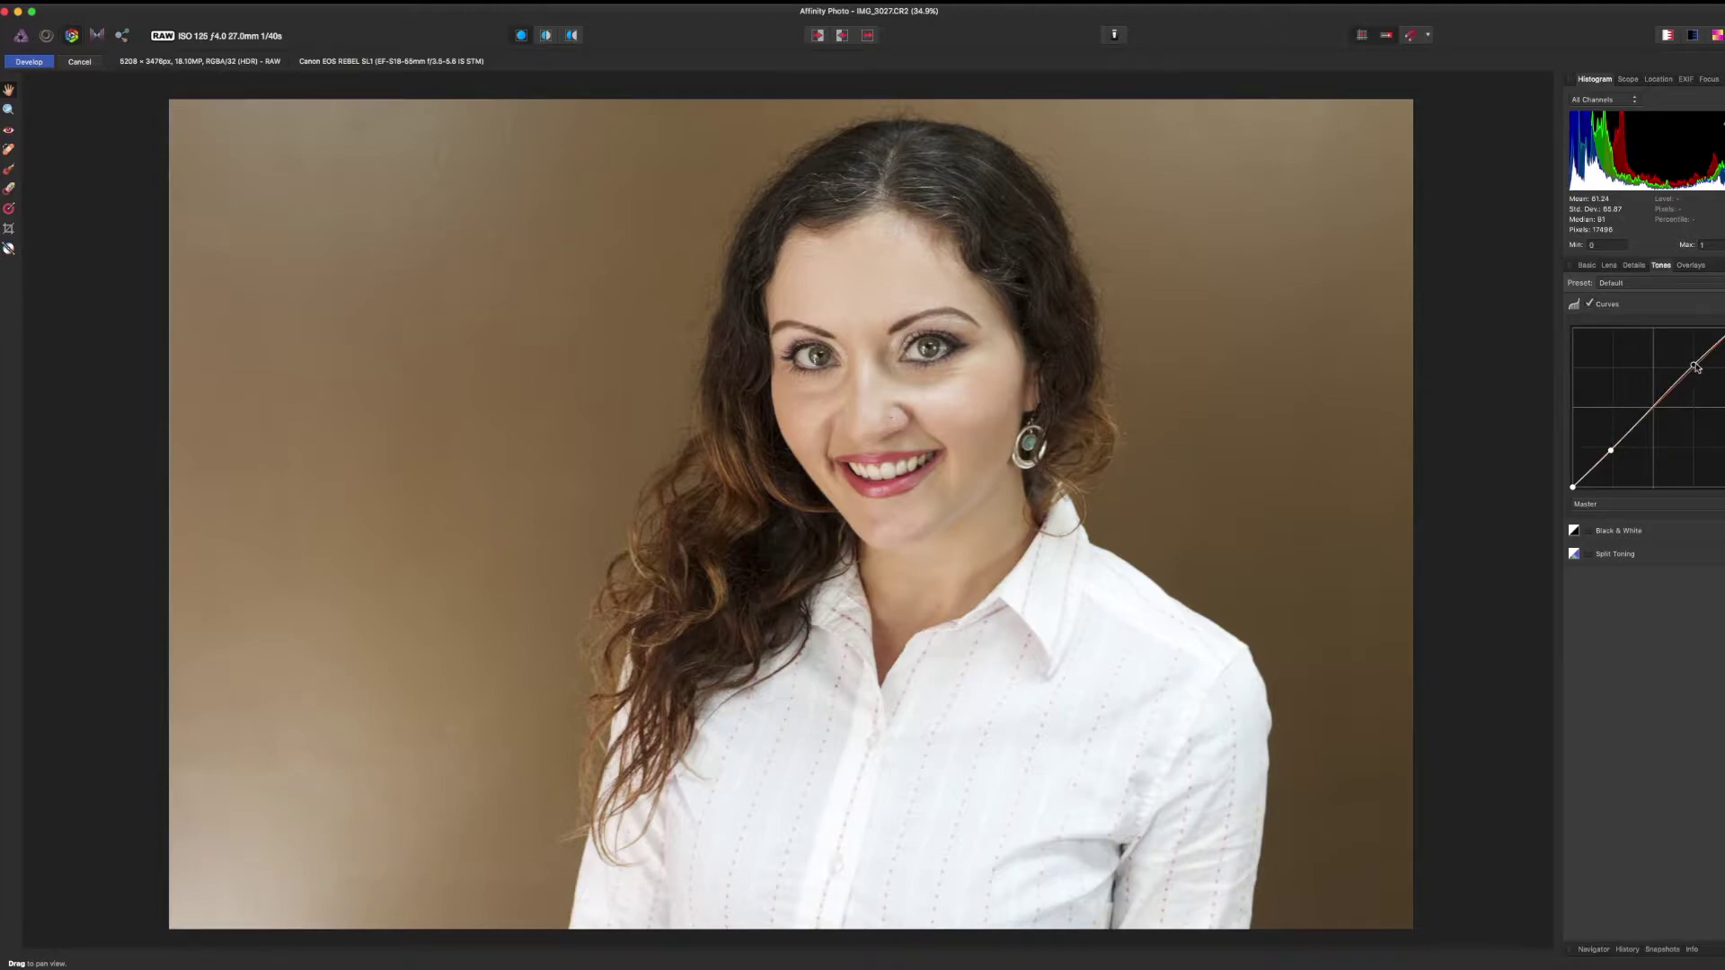
left_click_drag(1694, 366, 1695, 363)
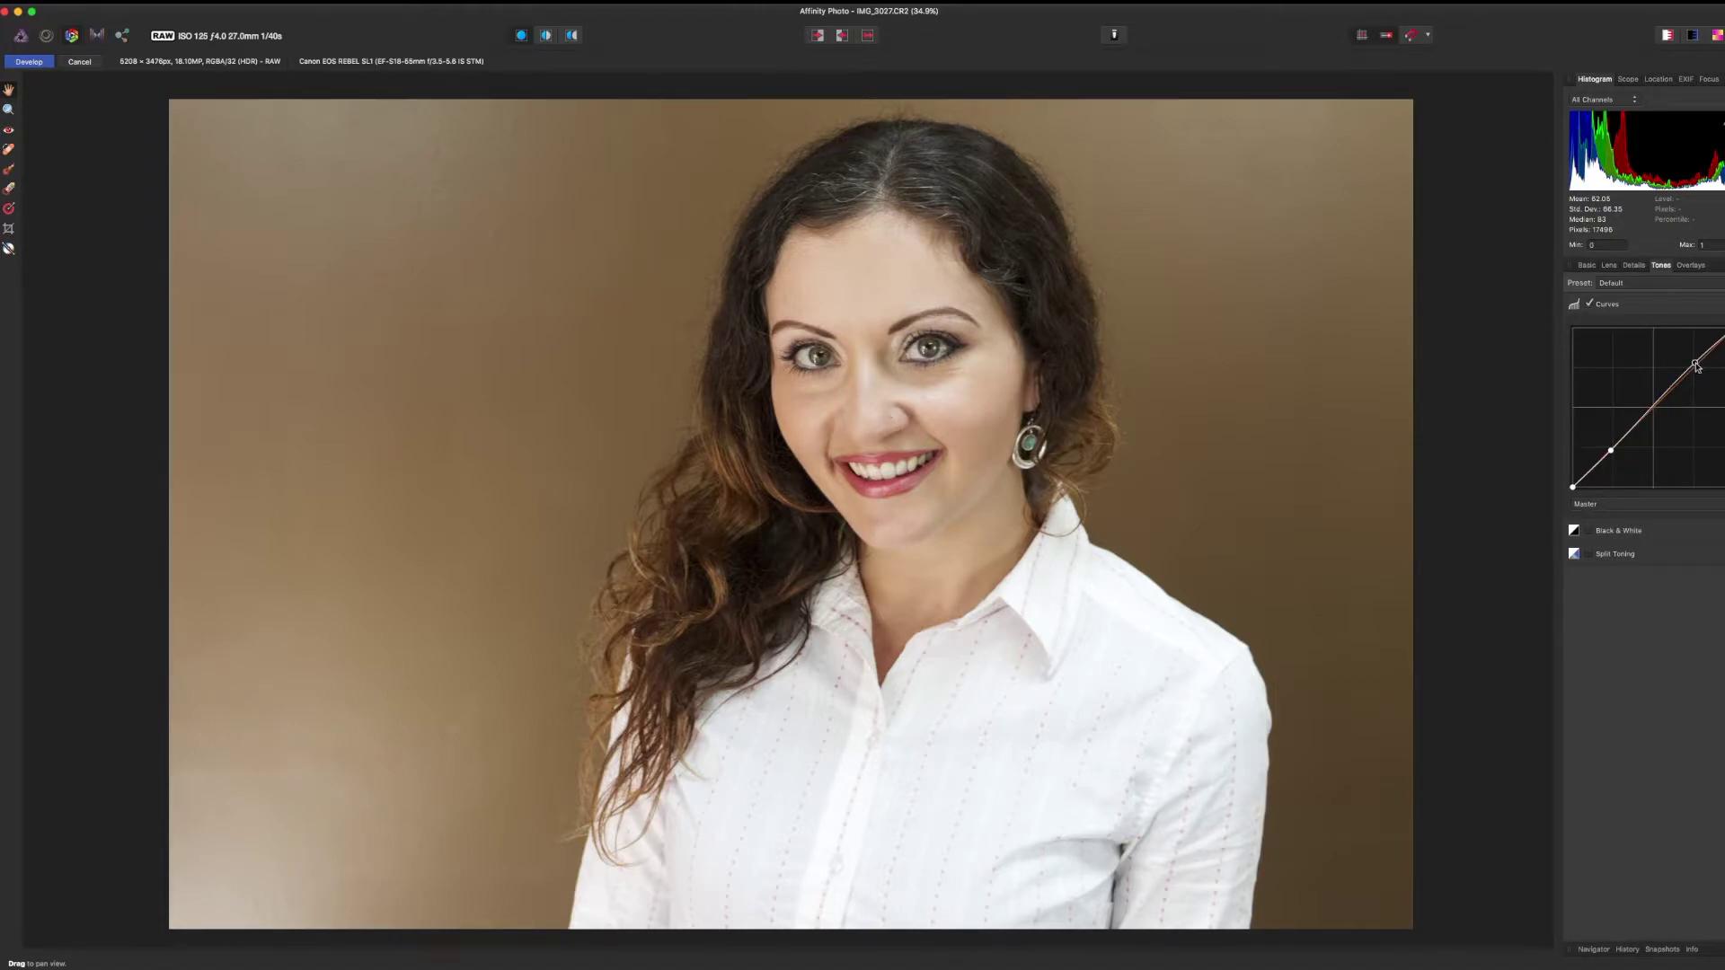
left_click_drag(1695, 362, 1695, 363)
left_click_drag(1613, 454, 1614, 454)
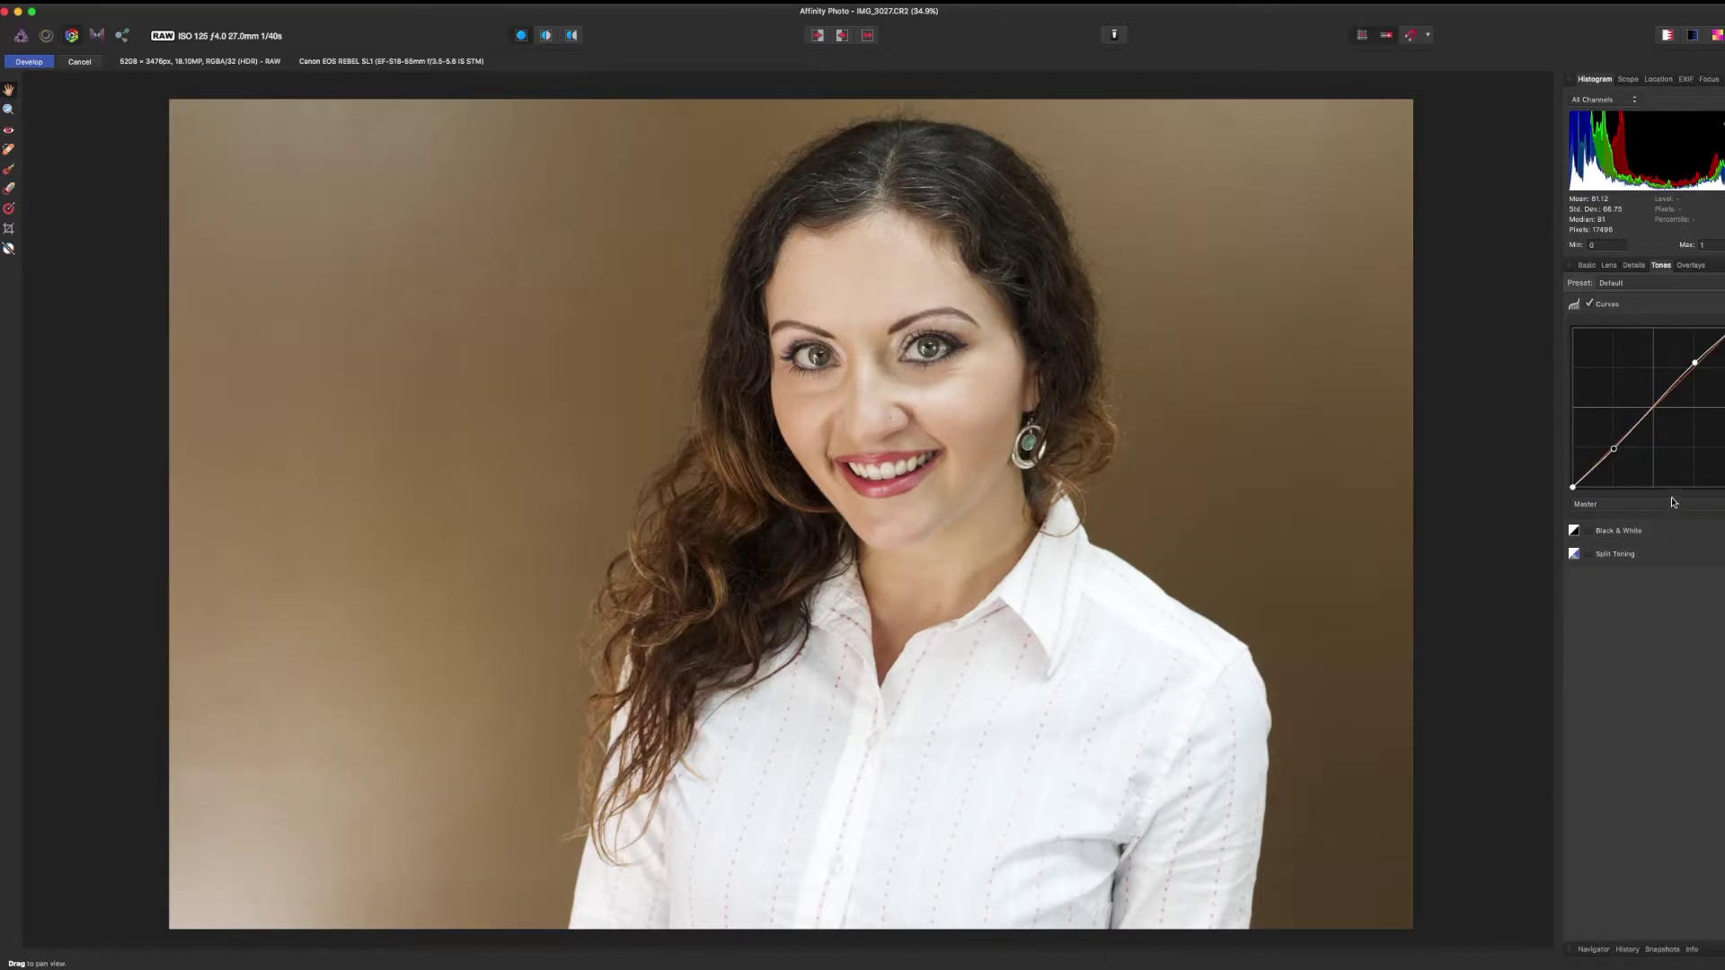
left_click(1624, 534)
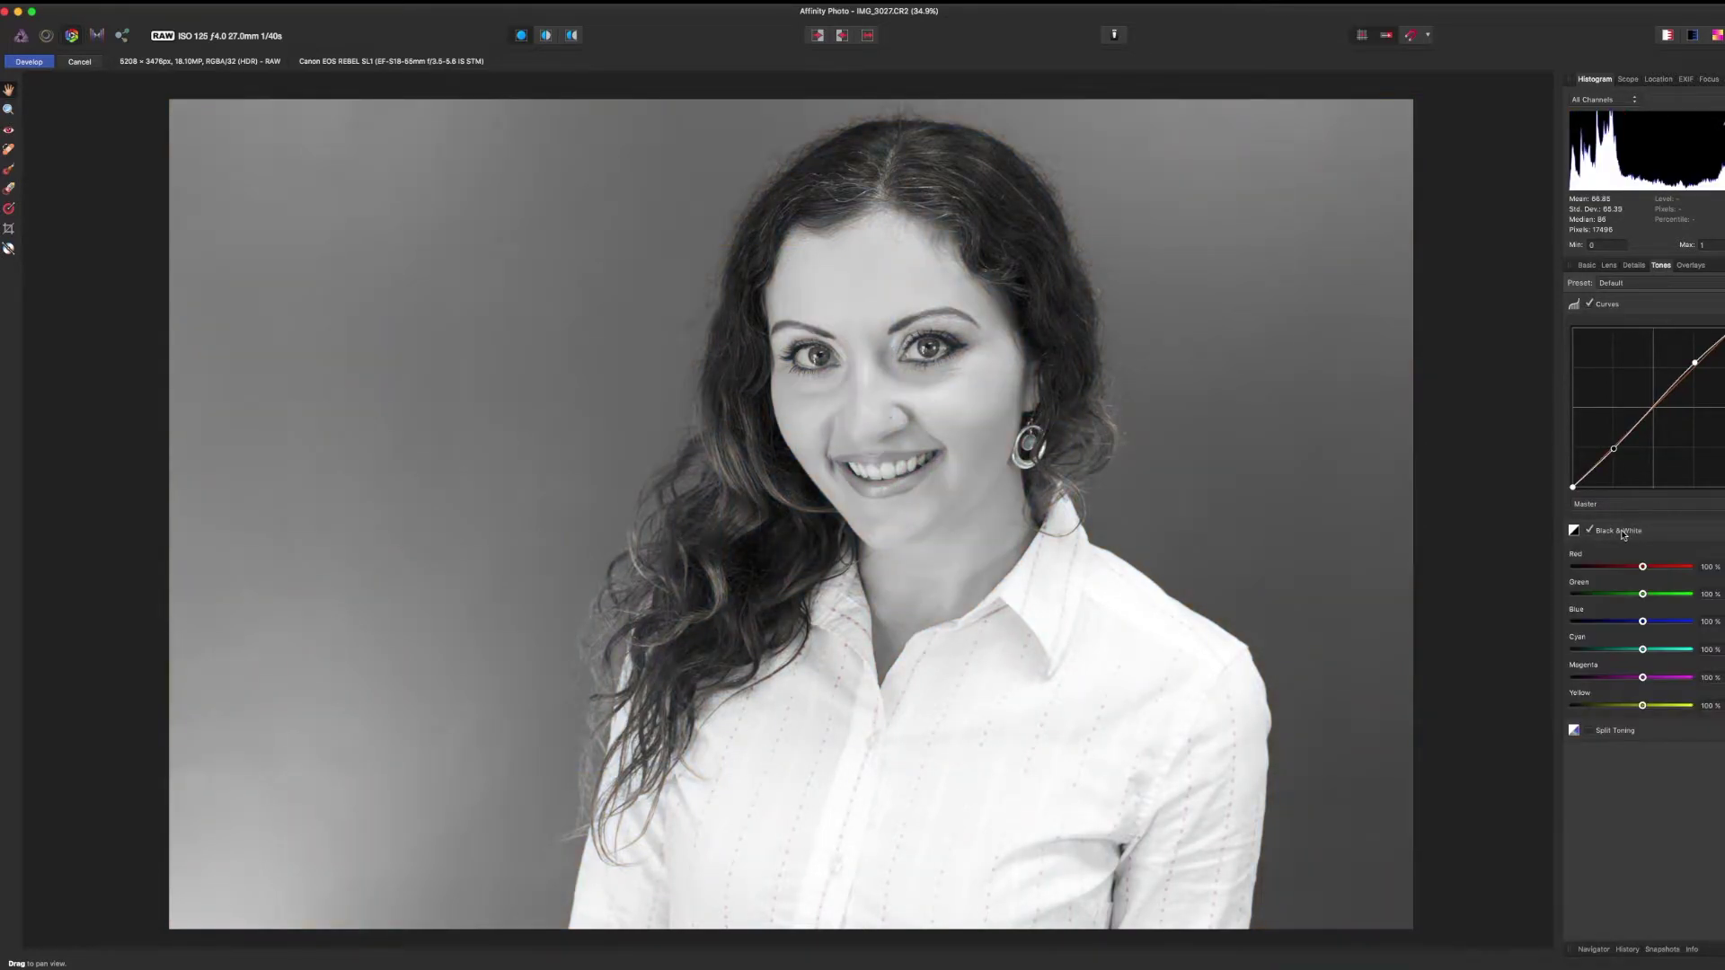
left_click(1623, 534)
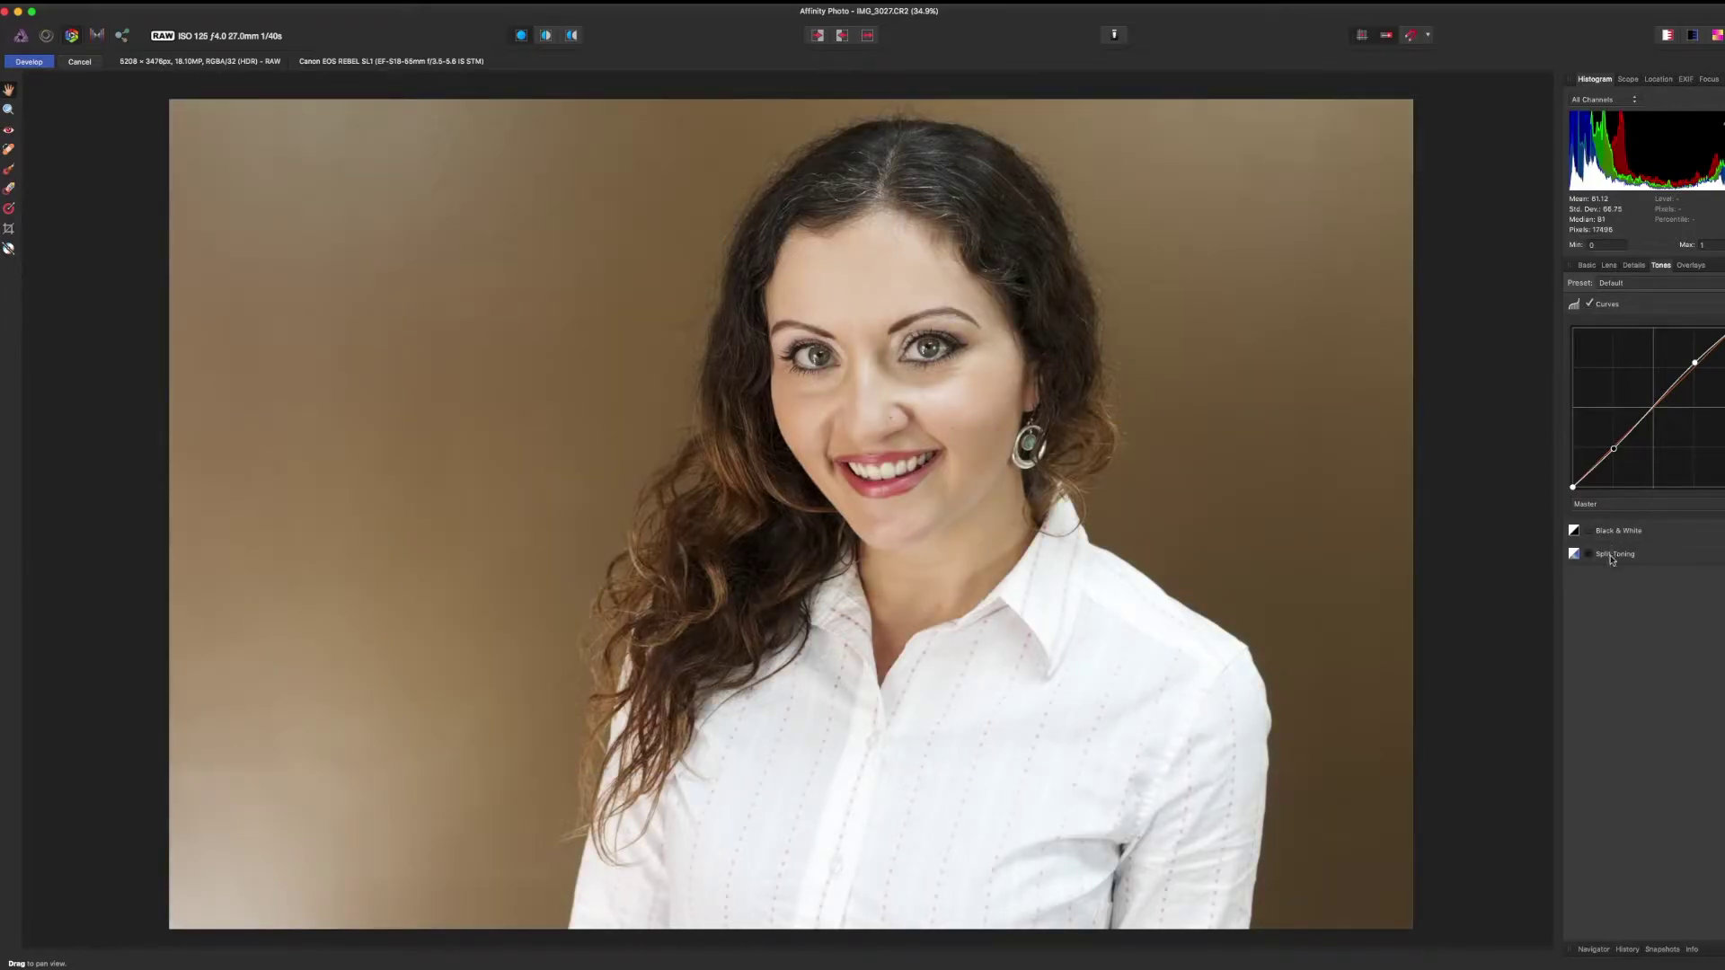
Apply blue split toning with highlights at about 223° hue, 9% saturation, and shadows at about 226° hue, 13% saturation
left_click(1612, 557)
mouse_move(1592, 588)
left_mouse_down()
mouse_move(1648, 588)
mouse_move(1596, 620)
left_mouse_up()
left_click_drag(1595, 617, 1648, 591)
mouse_move(1575, 644)
left_mouse_down()
mouse_move(1647, 644)
mouse_move(1592, 671)
left_mouse_up()
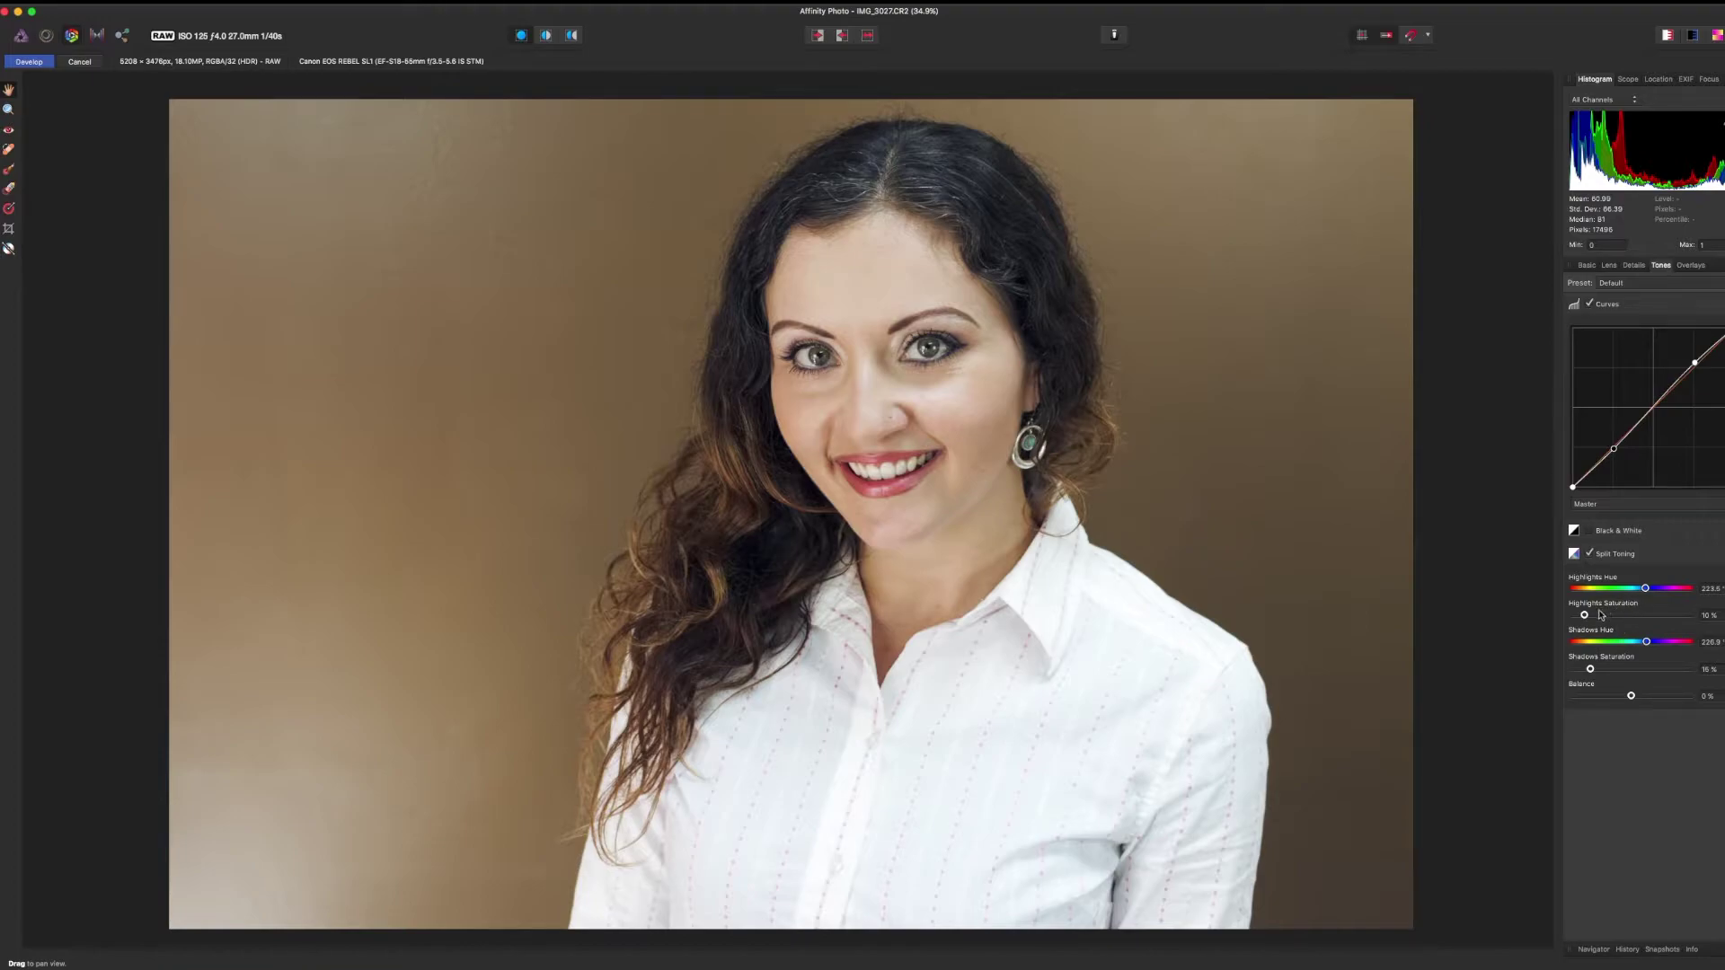
left_click_drag(1585, 617, 1589, 672)
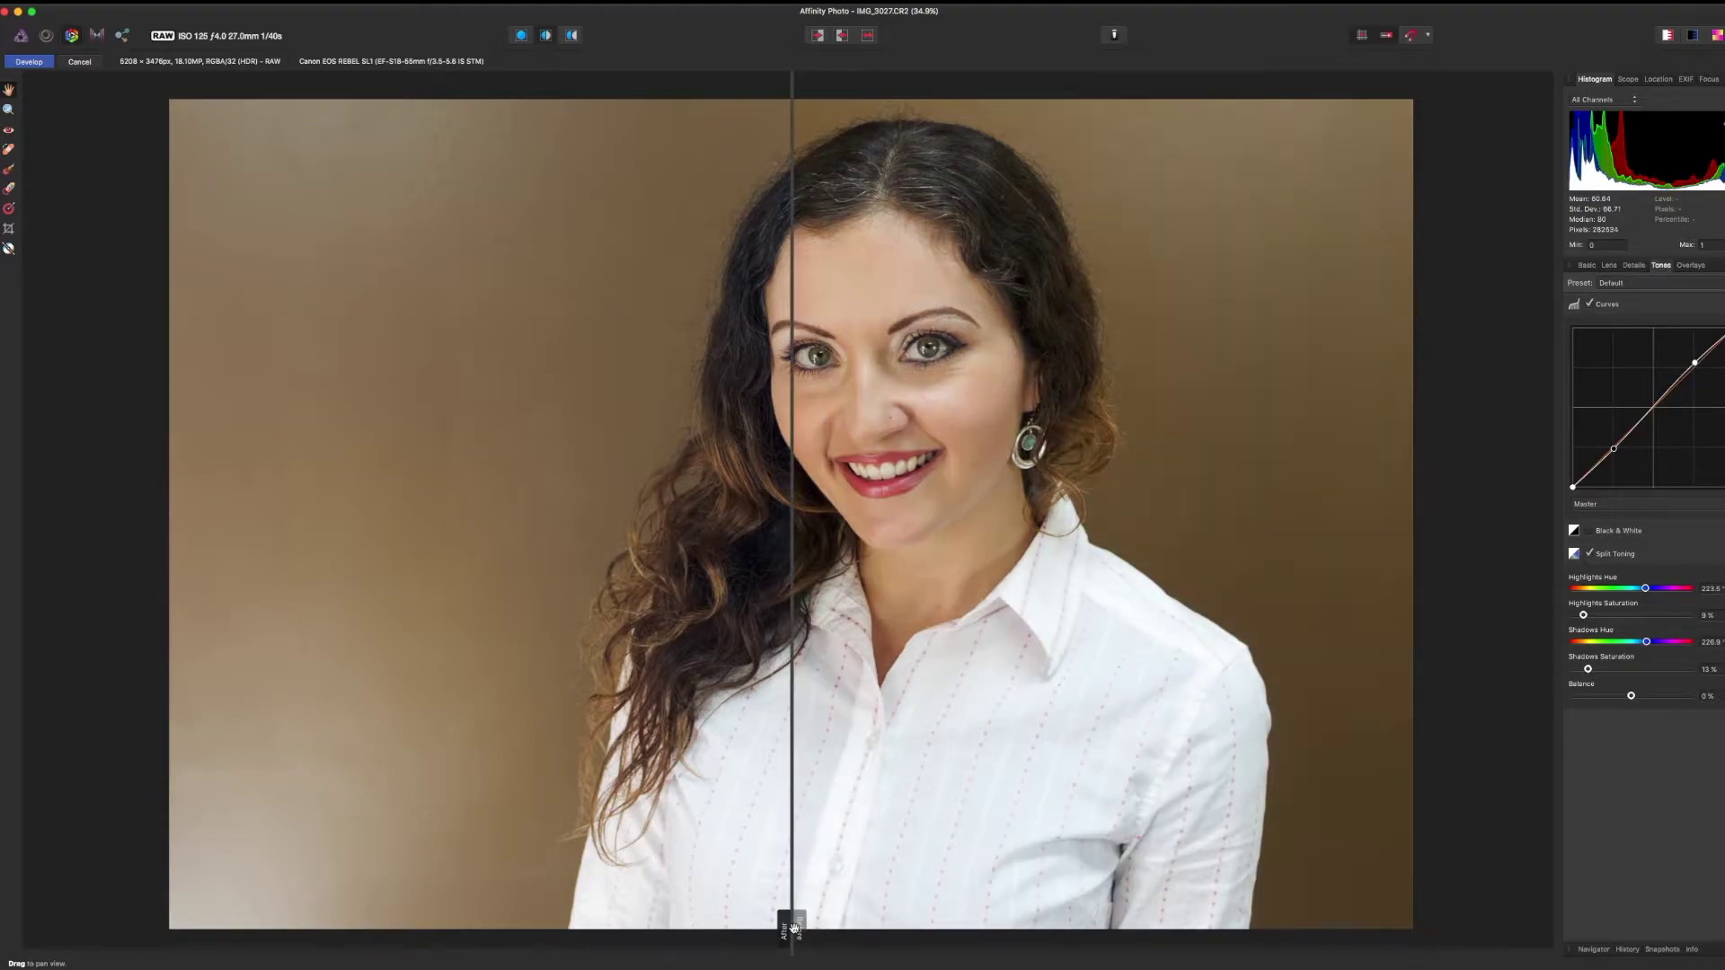
Compare the portrait before and after in split view, and reduce the split toning saturation to about 5% for highlights and 6% for shadows
left_click_drag(790, 924, 886, 911)
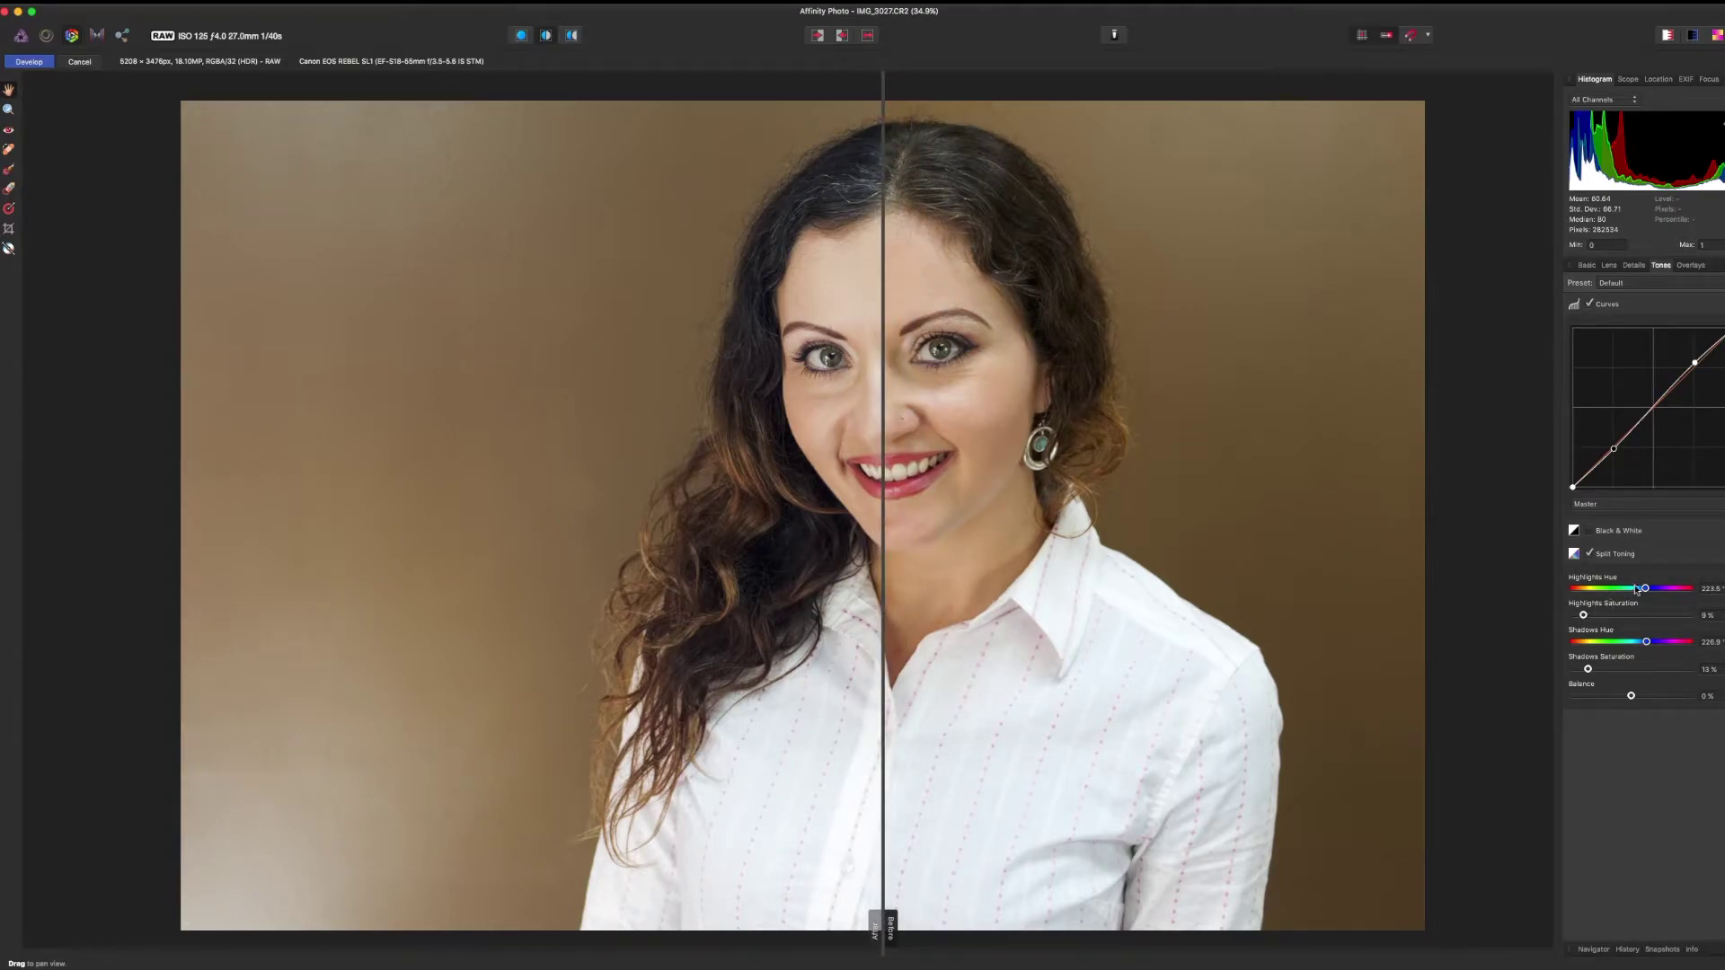
left_click_drag(1583, 615, 1578, 618)
left_click_drag(884, 890, 901, 890)
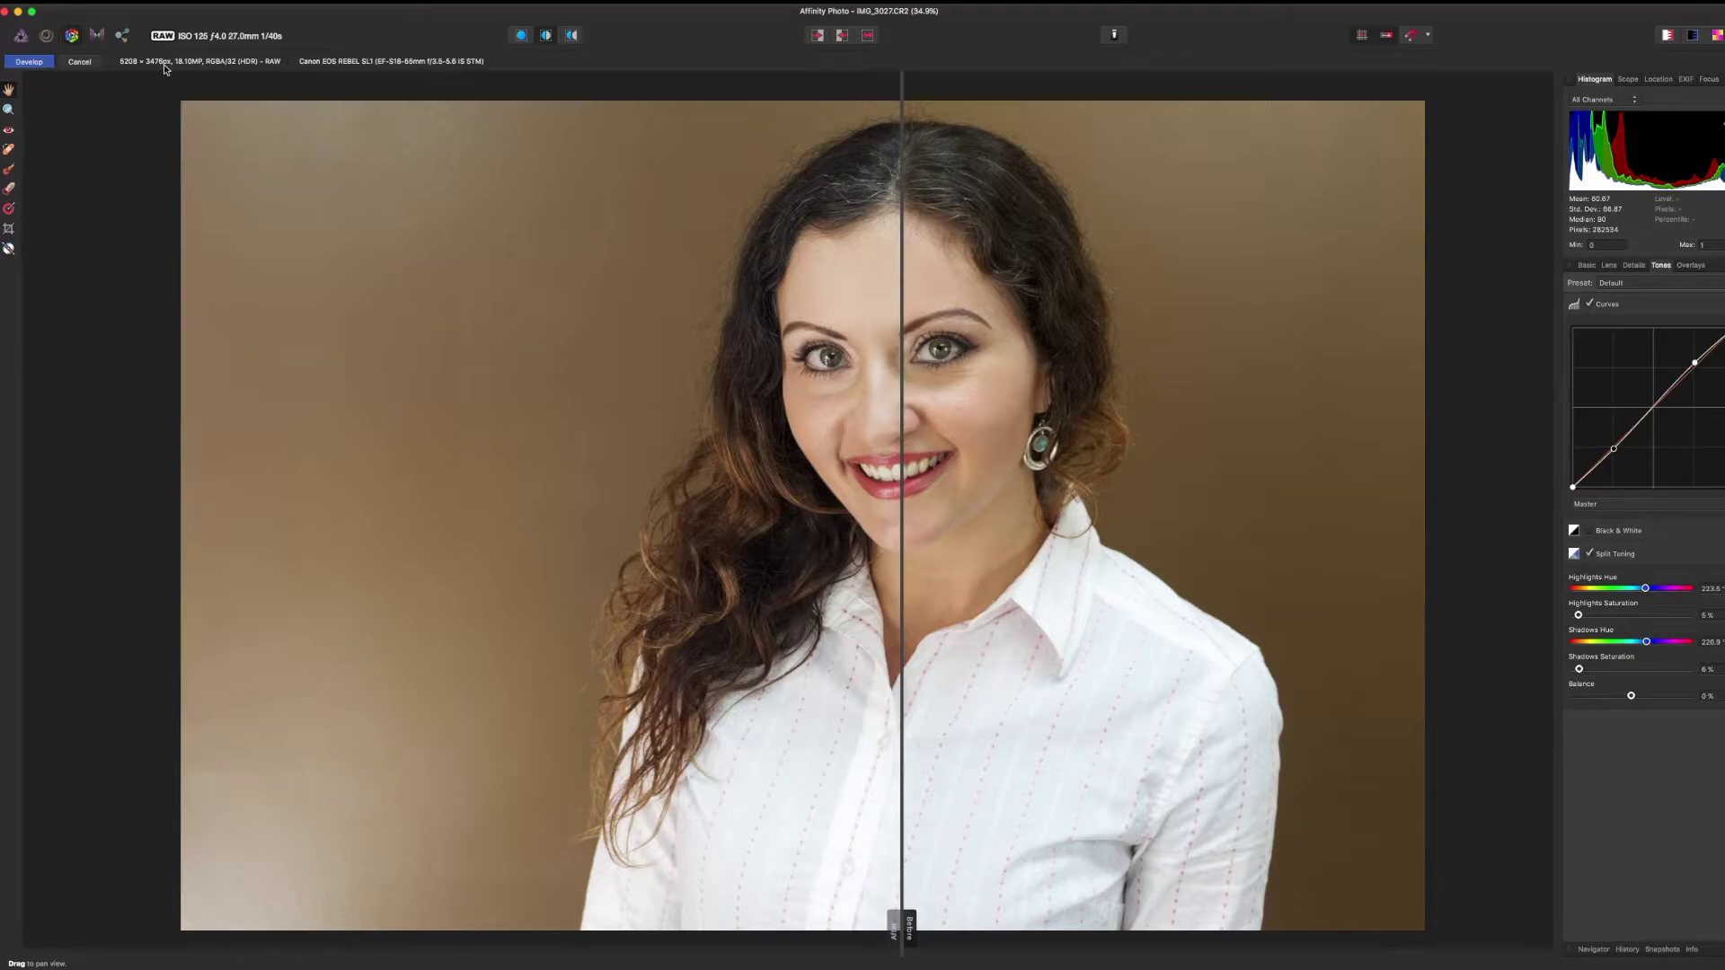
Develop the raw photo and save it to the Desktop, named with the client's first name followed by _portrait
left_click(28, 62)
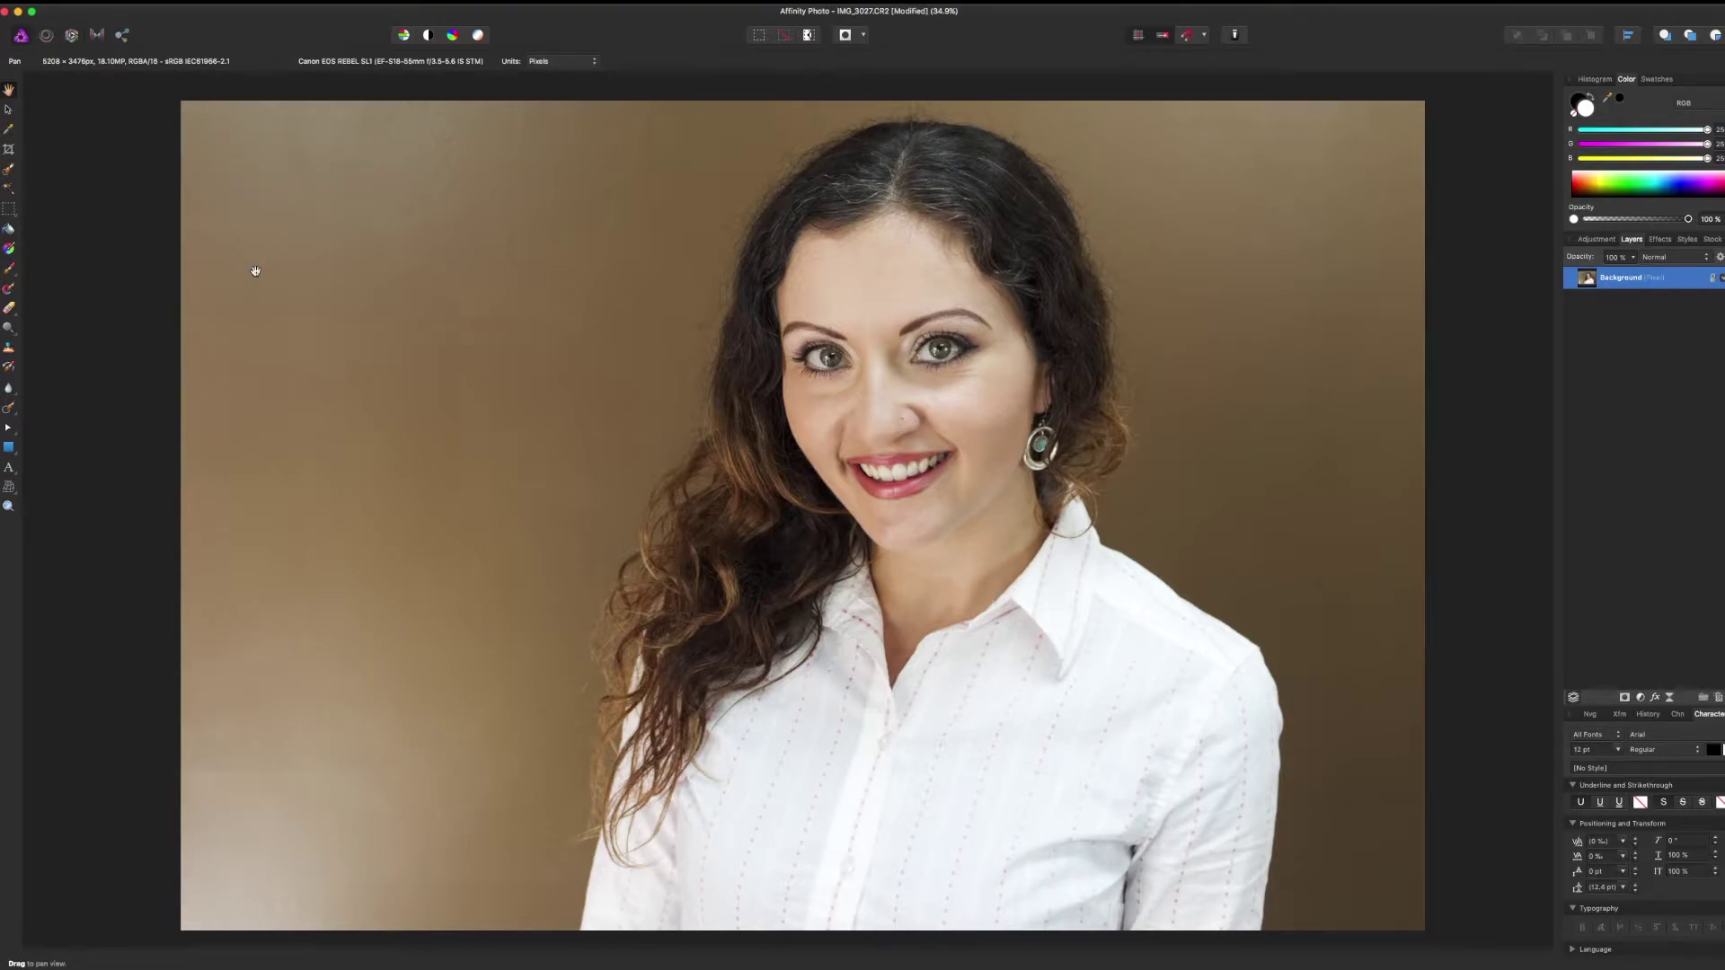
key("super+s")
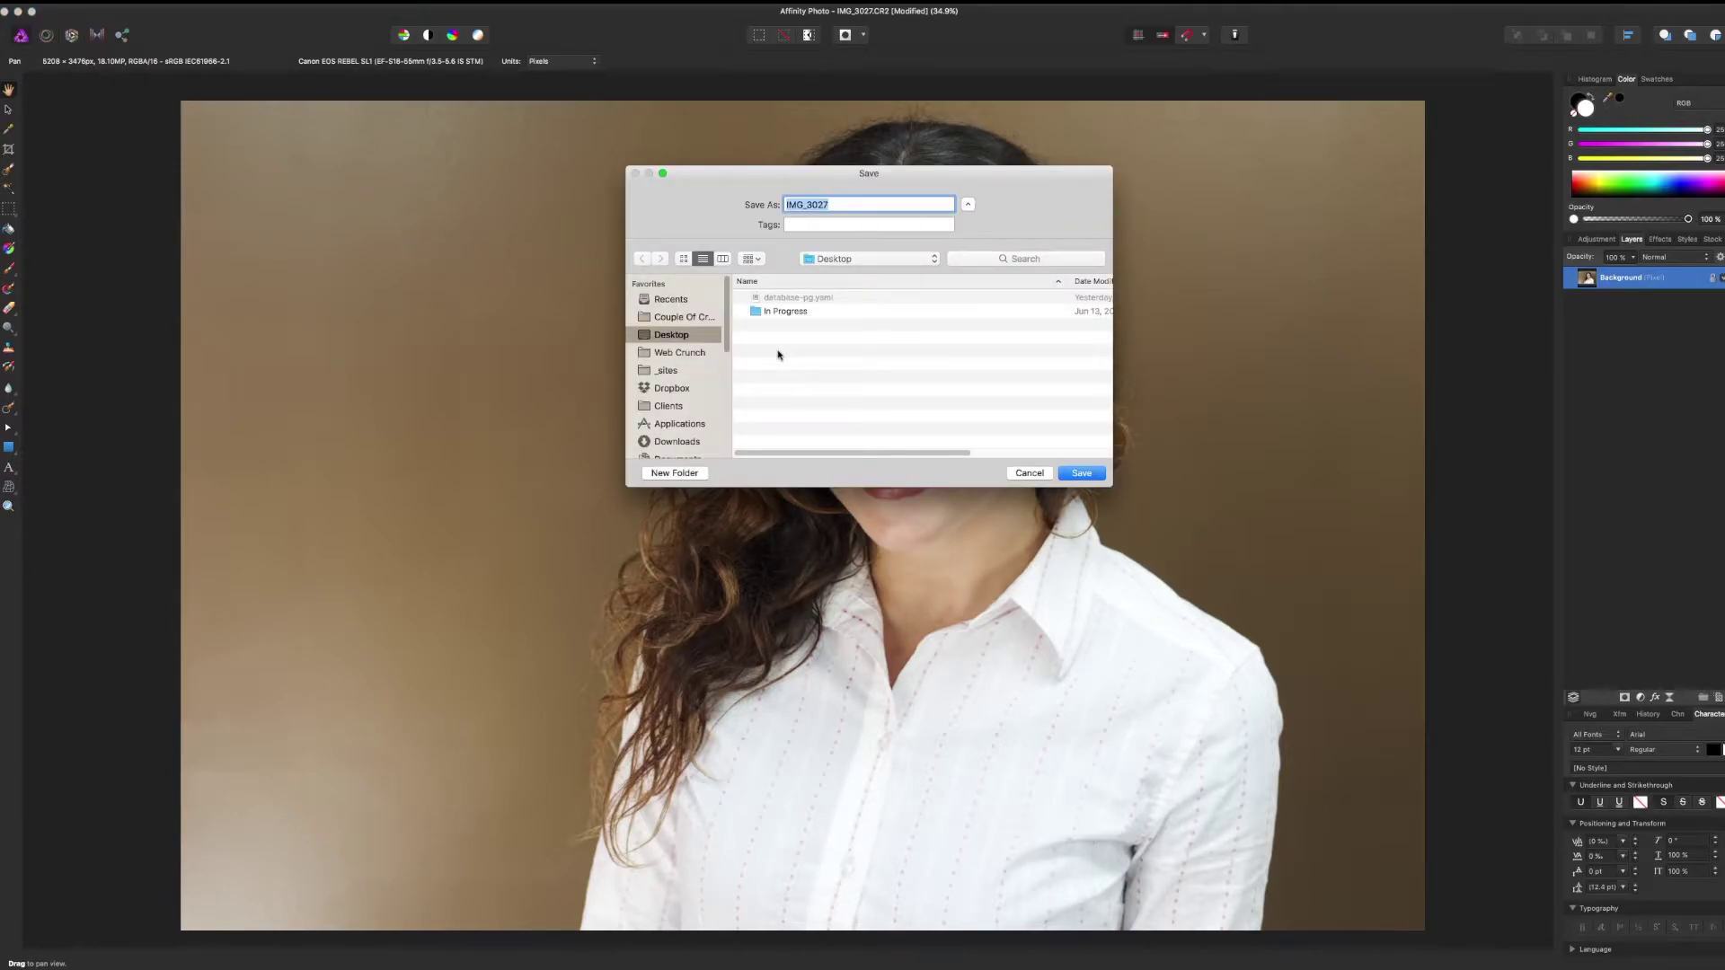
type("alyssa_portrait")
key("Return")
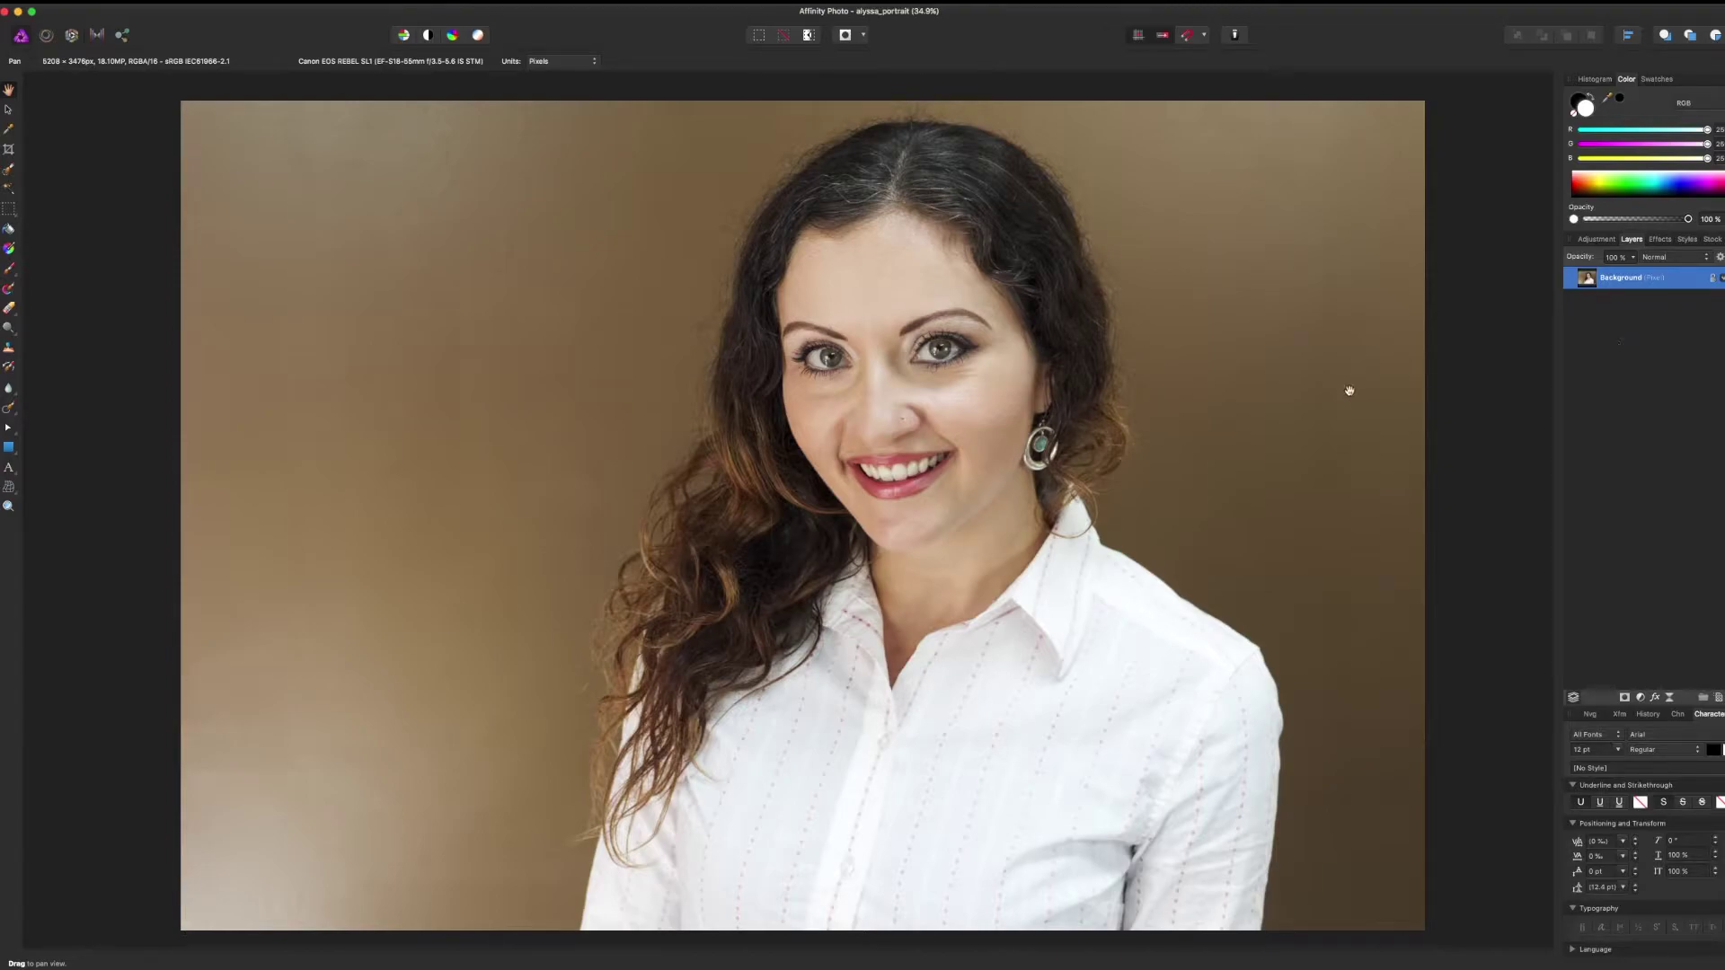
Unlock the Background layer of the developed portrait and leave no layer selected
left_click(1713, 280)
left_click(1641, 443)
left_click_drag(1248, 422, 1238, 421)
scroll(1238, 422, "up", 1)
scroll(1238, 422, "left", 1)
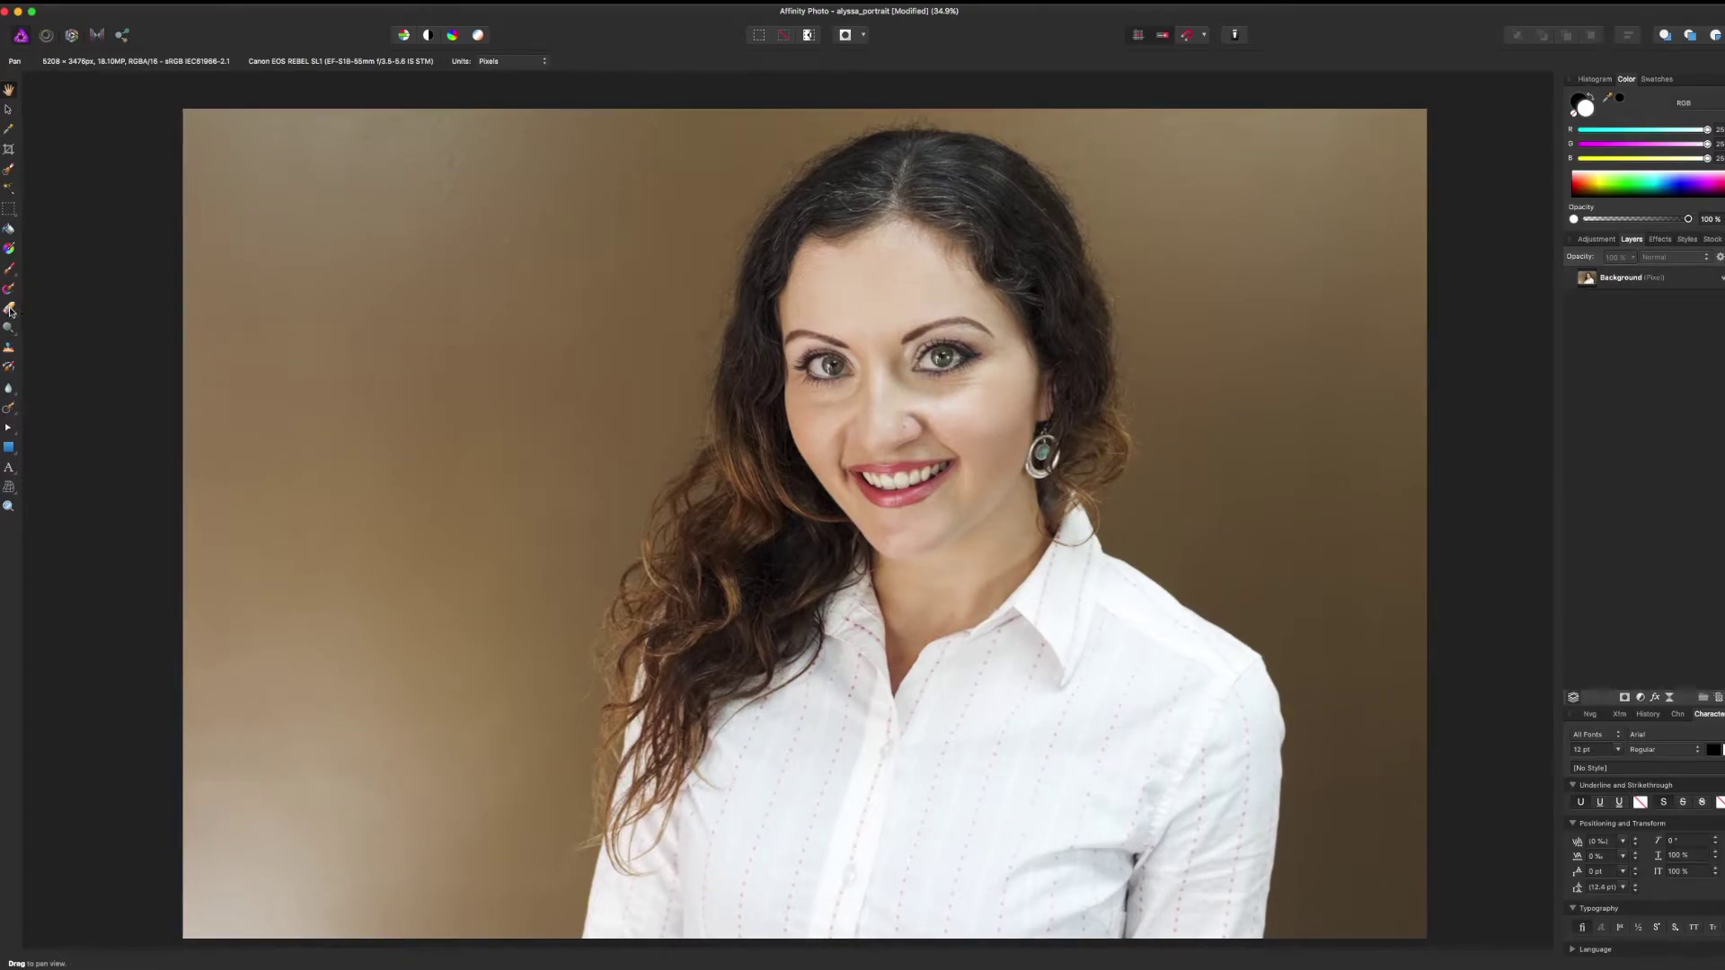
Try erasing part of the brown backdrop with the Erase Brush at 100% opacity and 100% hardness, and undo the stroke
left_click_drag(9, 308, 102, 334)
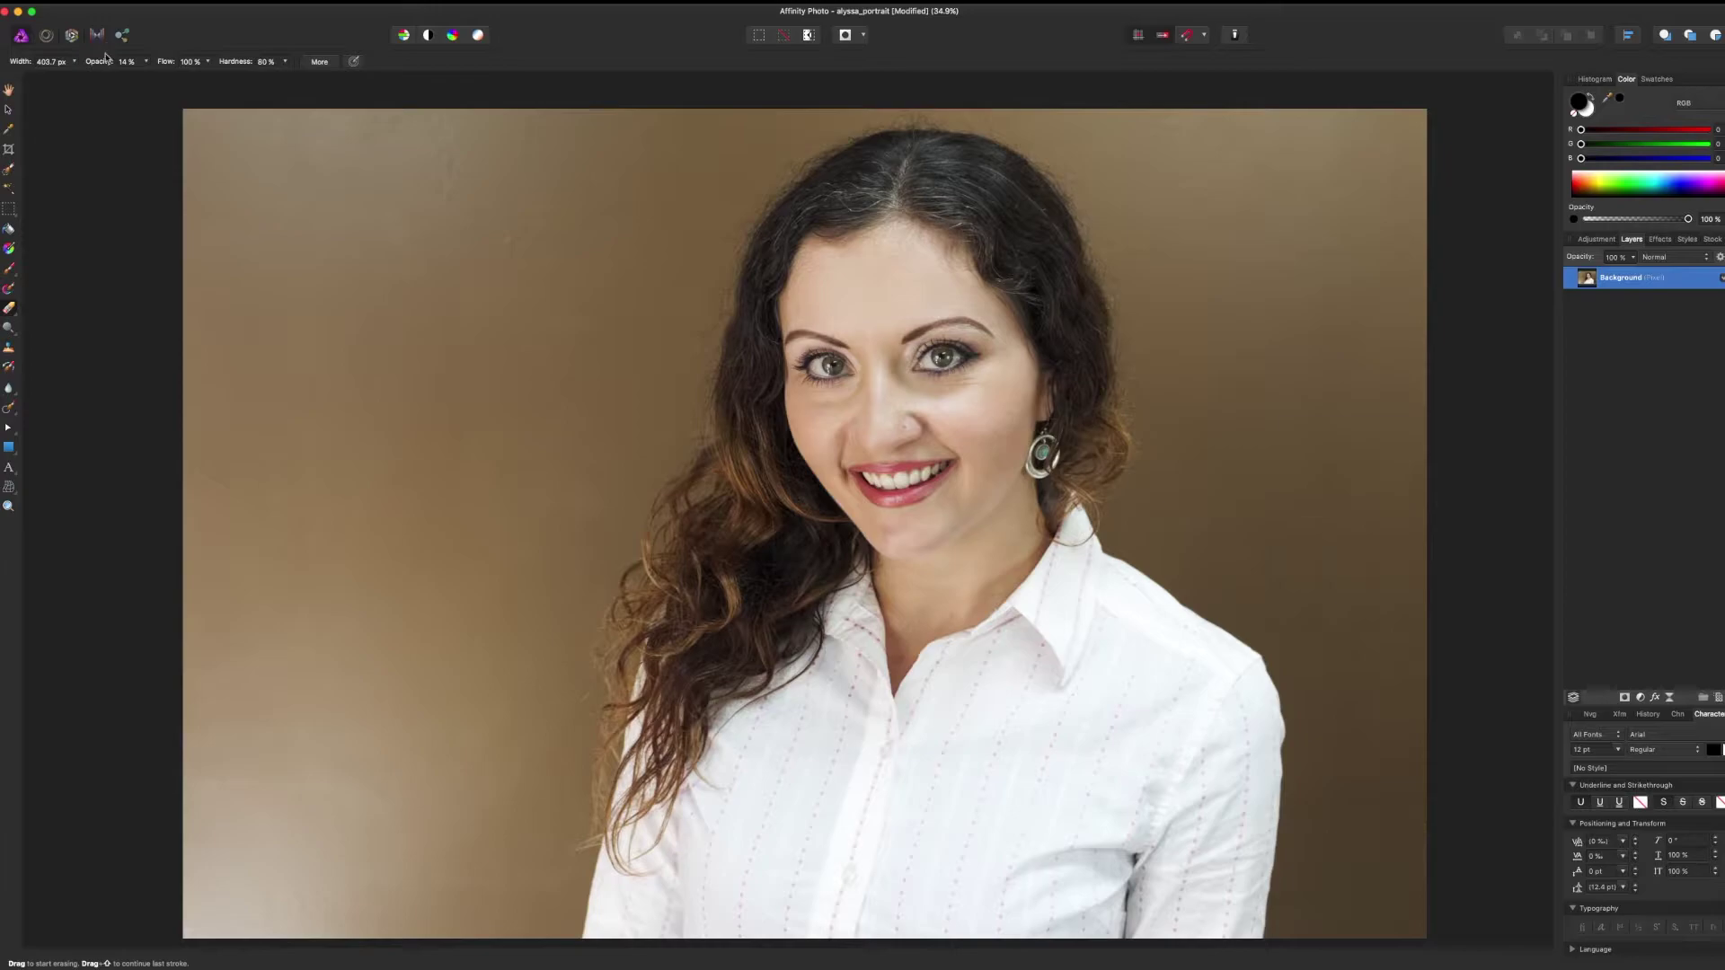
left_click_drag(237, 63, 301, 71)
left_click_drag(93, 62, 301, 70)
mouse_move(524, 320)
left_mouse_down()
mouse_move(651, 276)
mouse_move(653, 236)
left_mouse_up()
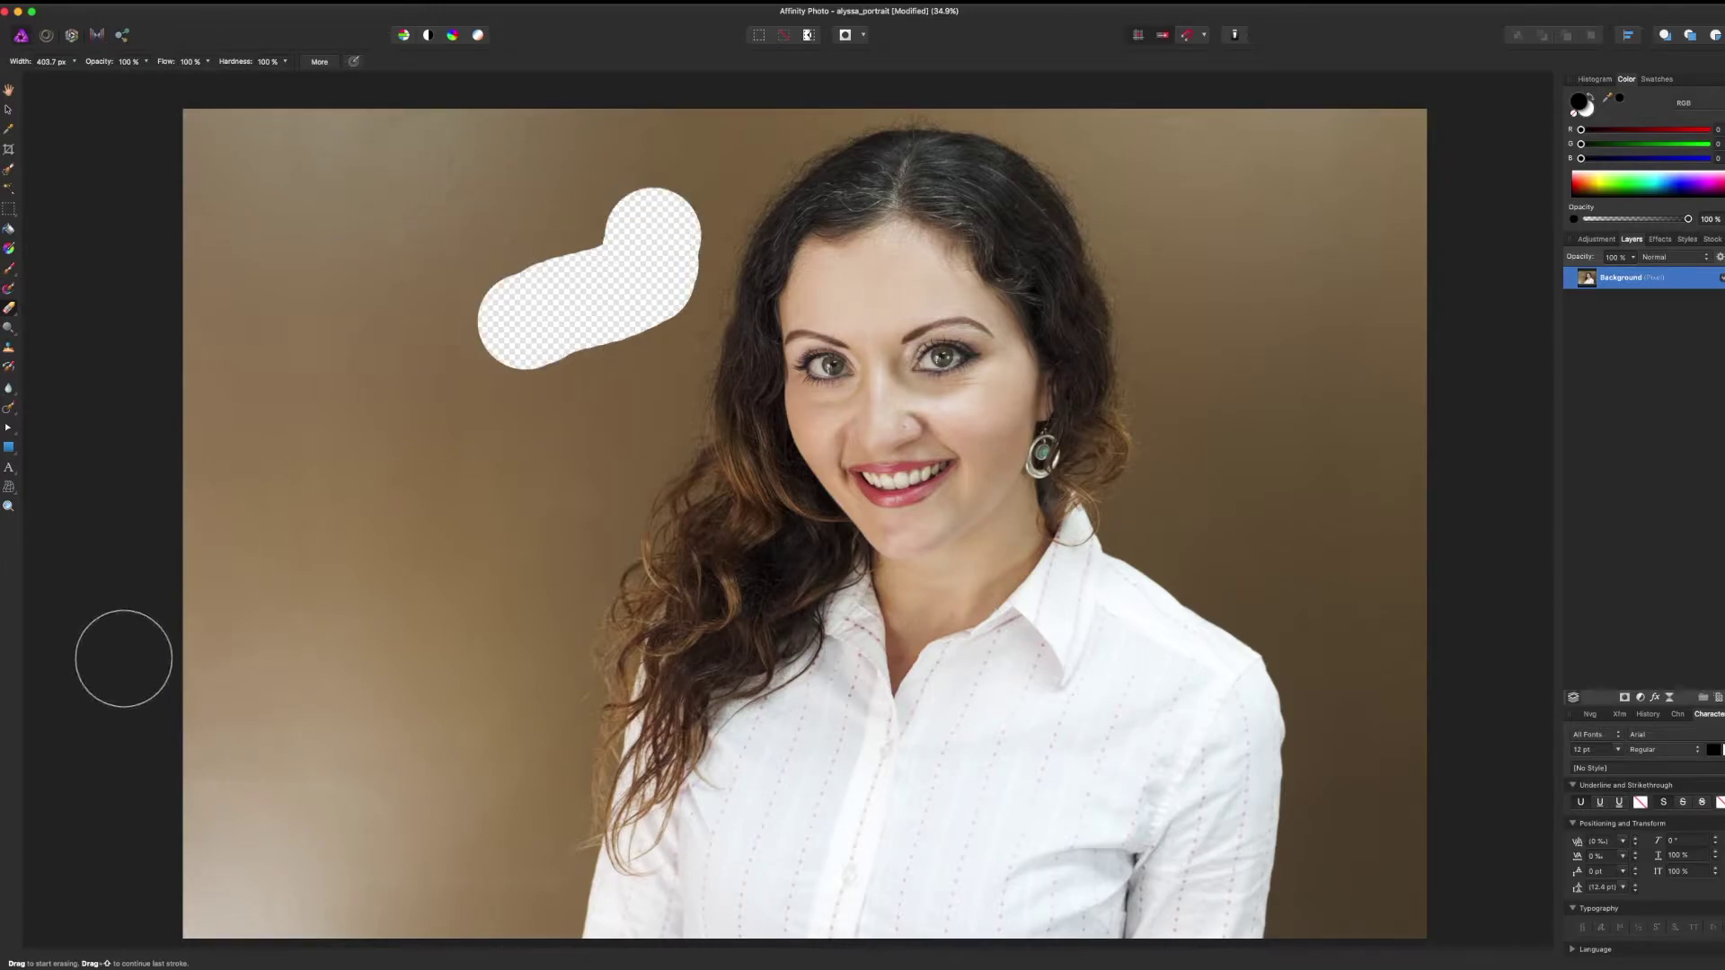
left_click(221, 631)
key("super+z")
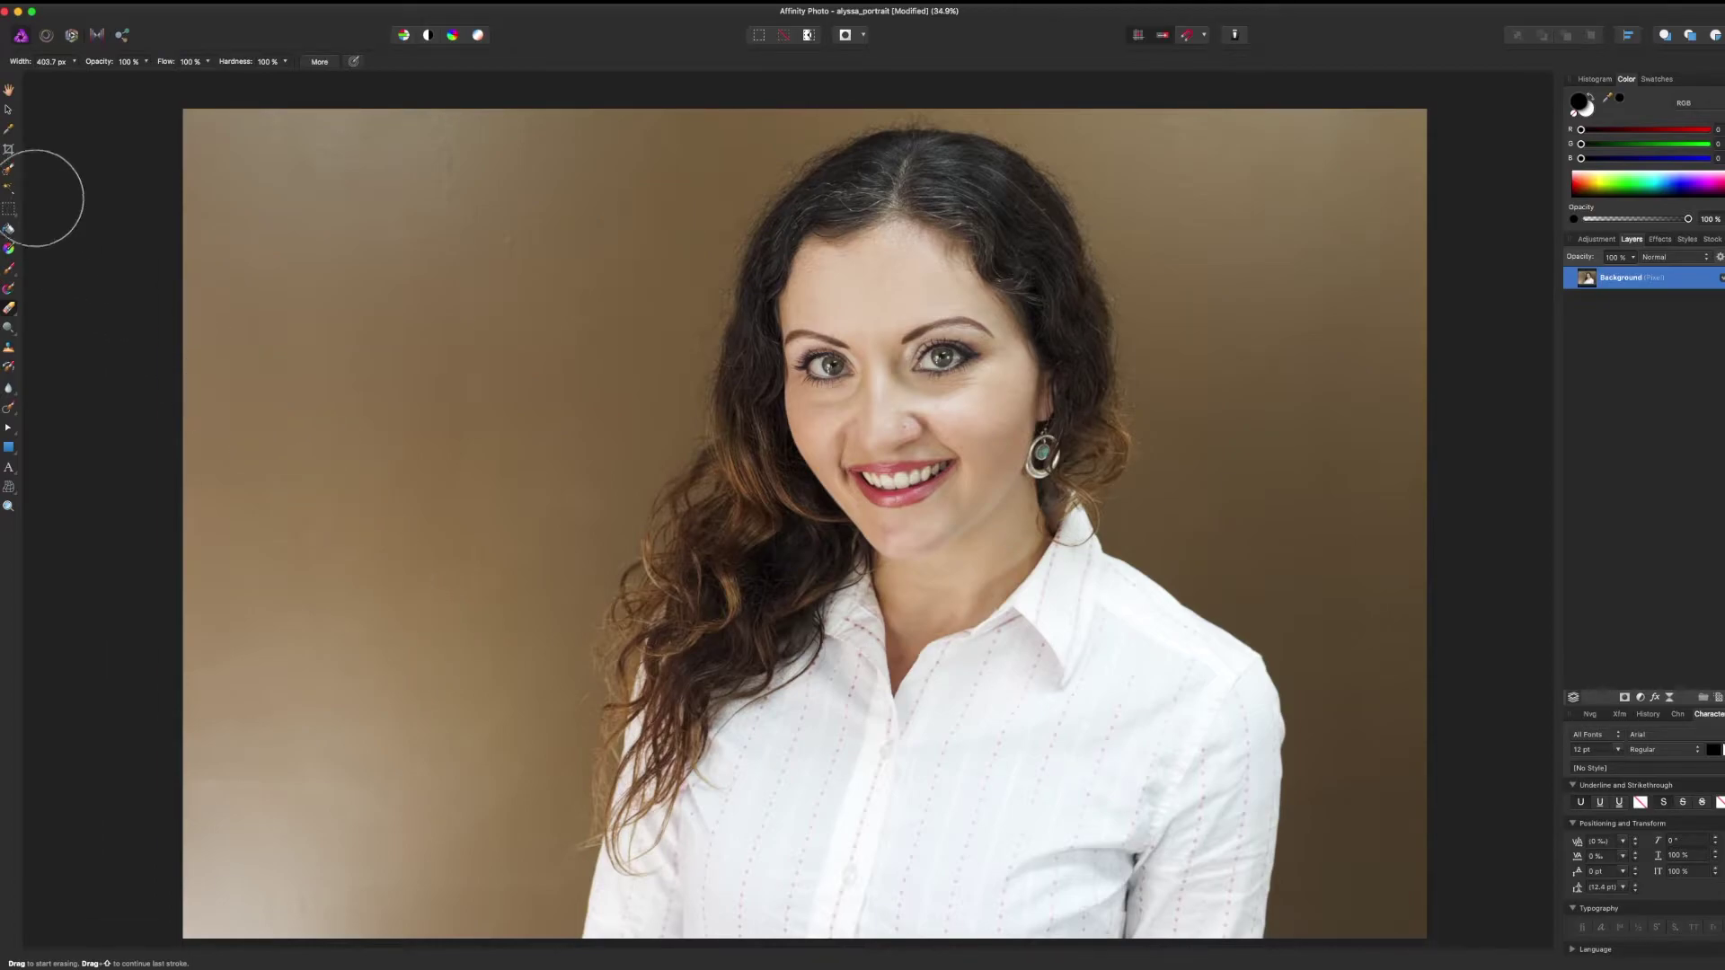
Select the brown backdrop around the woman using the Selection Brush, enlarged to 473 px with edge snapping
left_click(9, 169)
key("x")
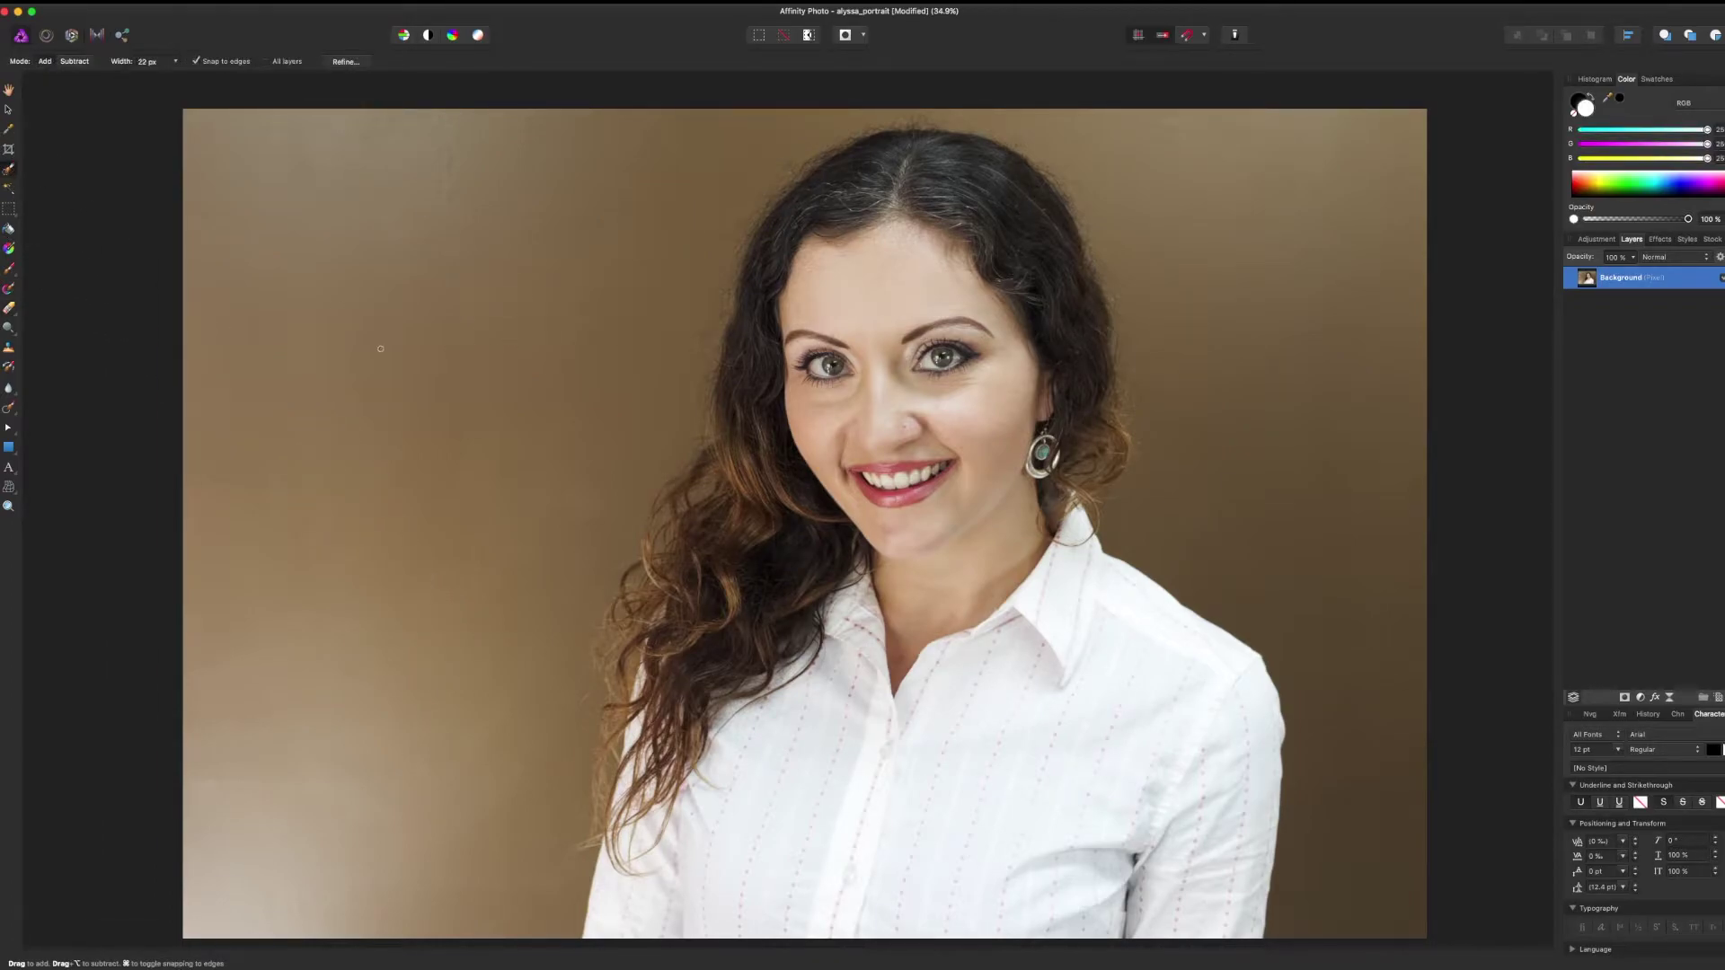
key("]")
key("]")
key("]")
key("]")
key("]")
key("]")
key("bracketright")
key("bracketright")
key("bracketright")
key("bracketright")
key("bracketright")
key("bracketright")
key("bracketright")
key("bracketright")
key("bracketright")
mouse_move(433, 299)
left_mouse_down()
mouse_move(675, 185)
mouse_move(675, 157)
mouse_move(350, 182)
mouse_move(308, 137)
mouse_move(207, 179)
mouse_move(268, 276)
mouse_move(152, 108)
left_mouse_up()
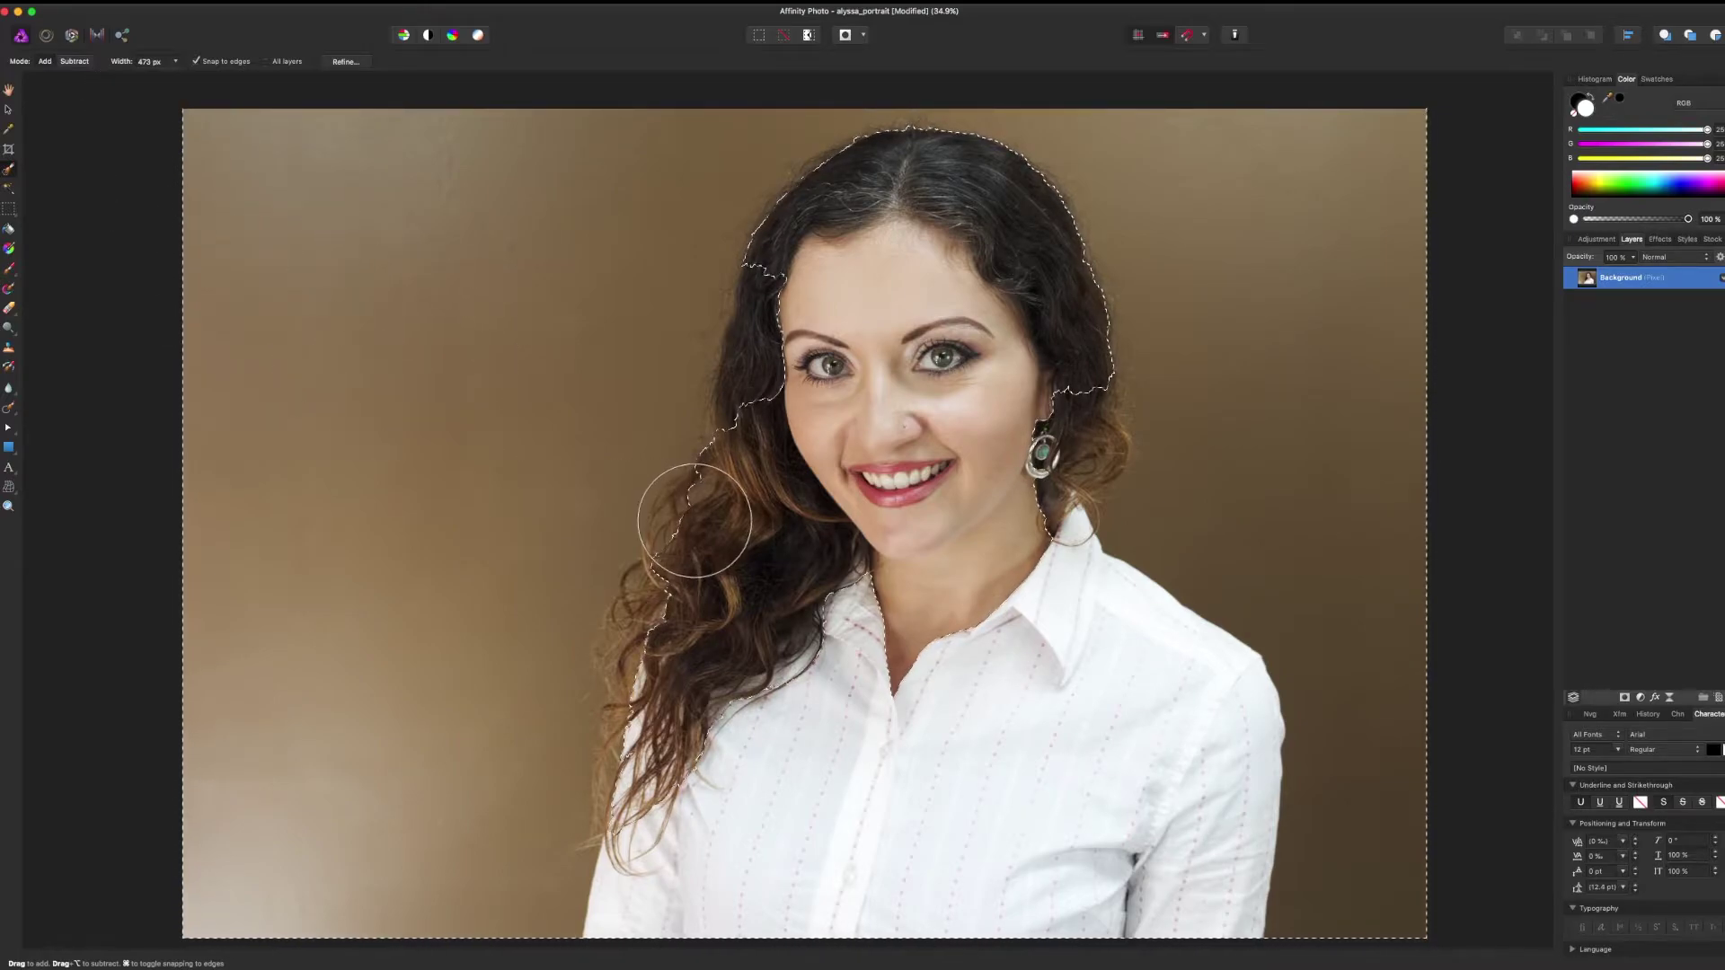
Subtract the woman's hair from the backdrop selection with the Selection Brush at a width of 178 px
mouse_move(808, 701)
left_mouse_down()
mouse_move(848, 758)
mouse_move(819, 765)
mouse_move(779, 646)
mouse_move(834, 600)
mouse_move(800, 650)
mouse_move(813, 806)
mouse_move(690, 793)
mouse_move(795, 794)
mouse_move(880, 769)
mouse_move(1000, 598)
mouse_move(958, 663)
mouse_move(1030, 680)
left_mouse_up()
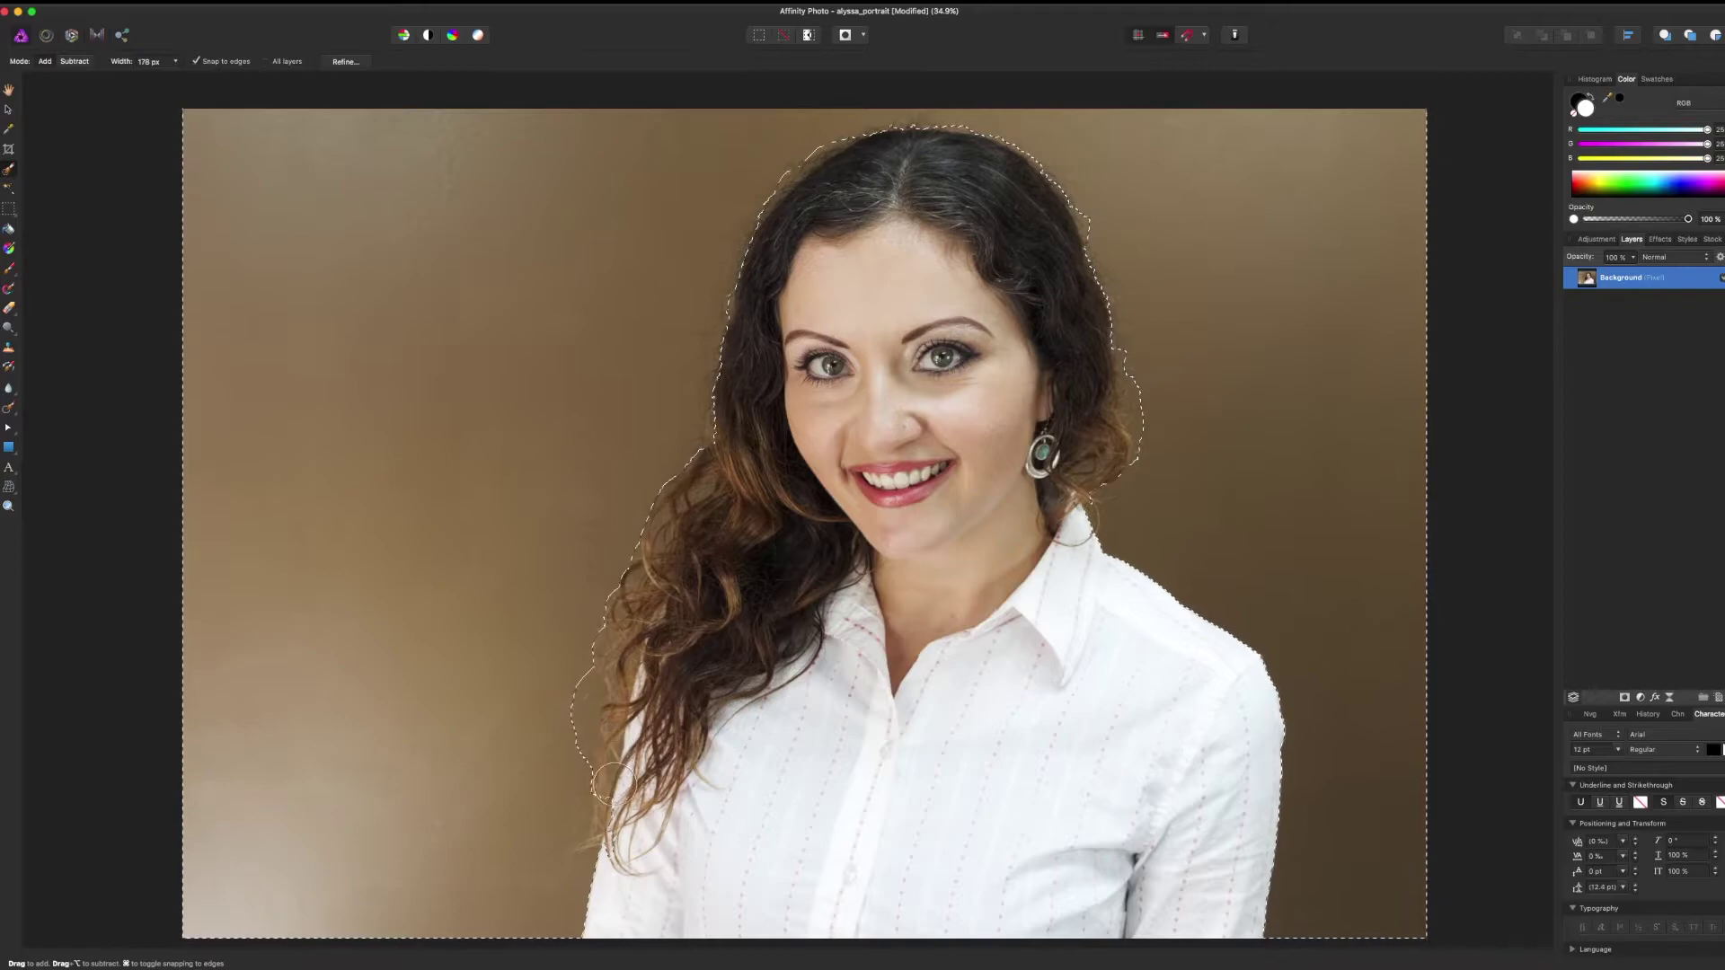
scroll(643, 823, "down", 3)
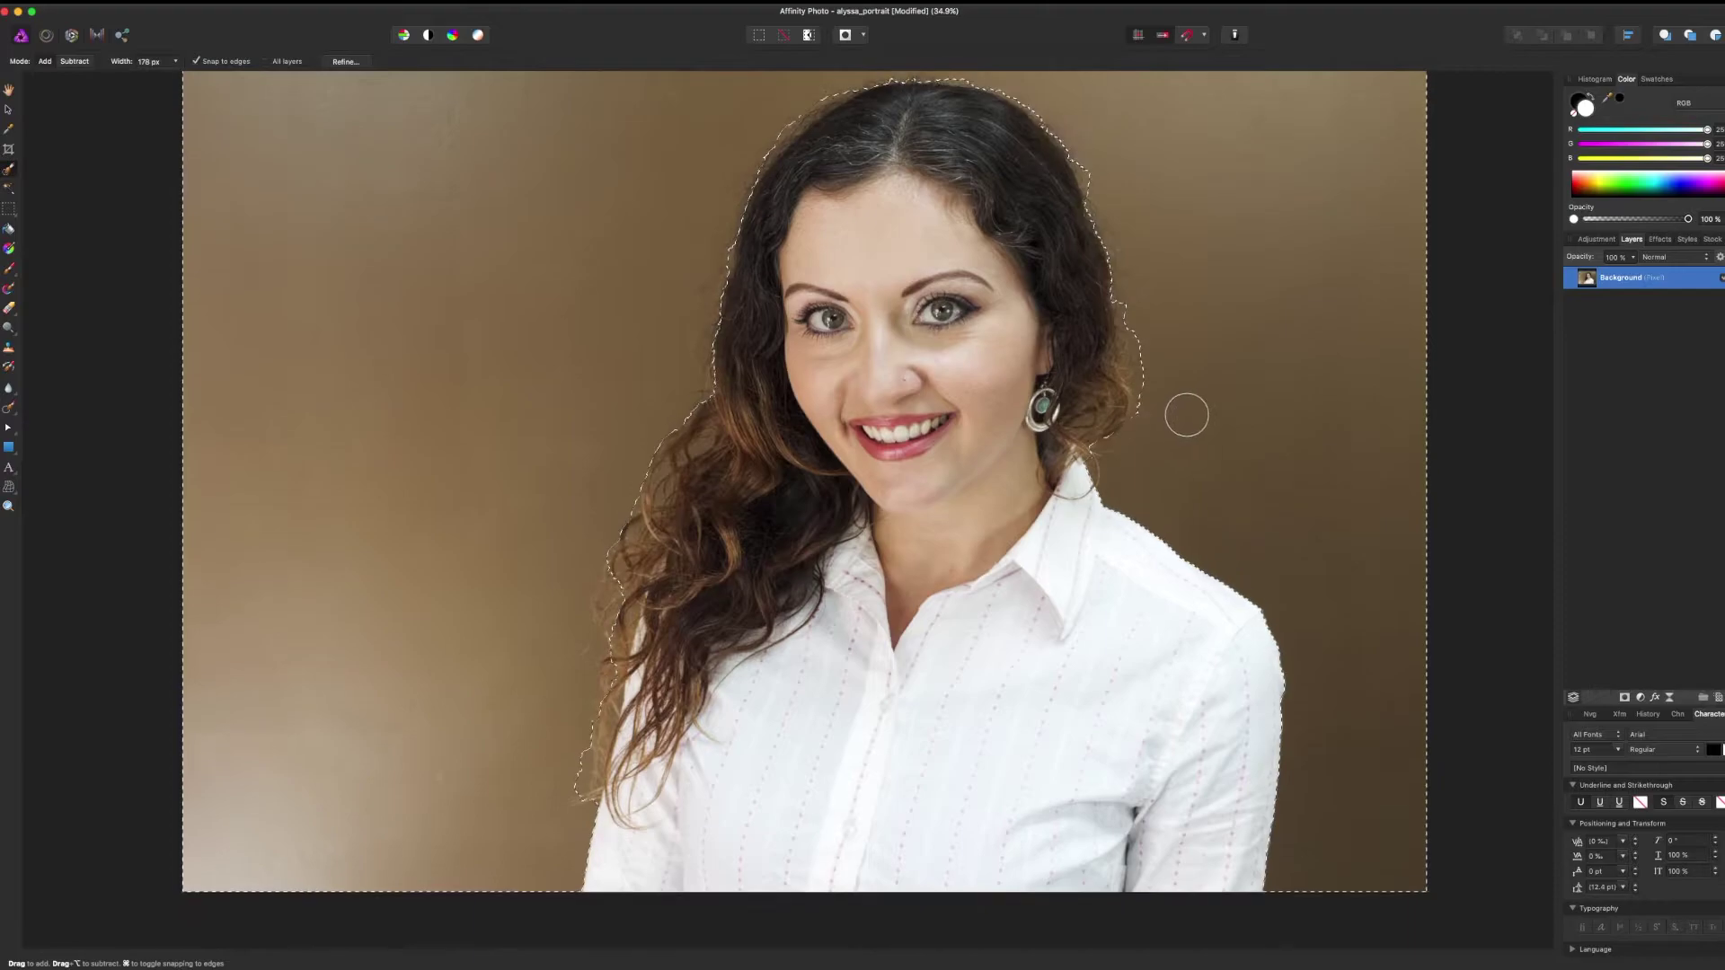
scroll(1168, 401, "up", 1)
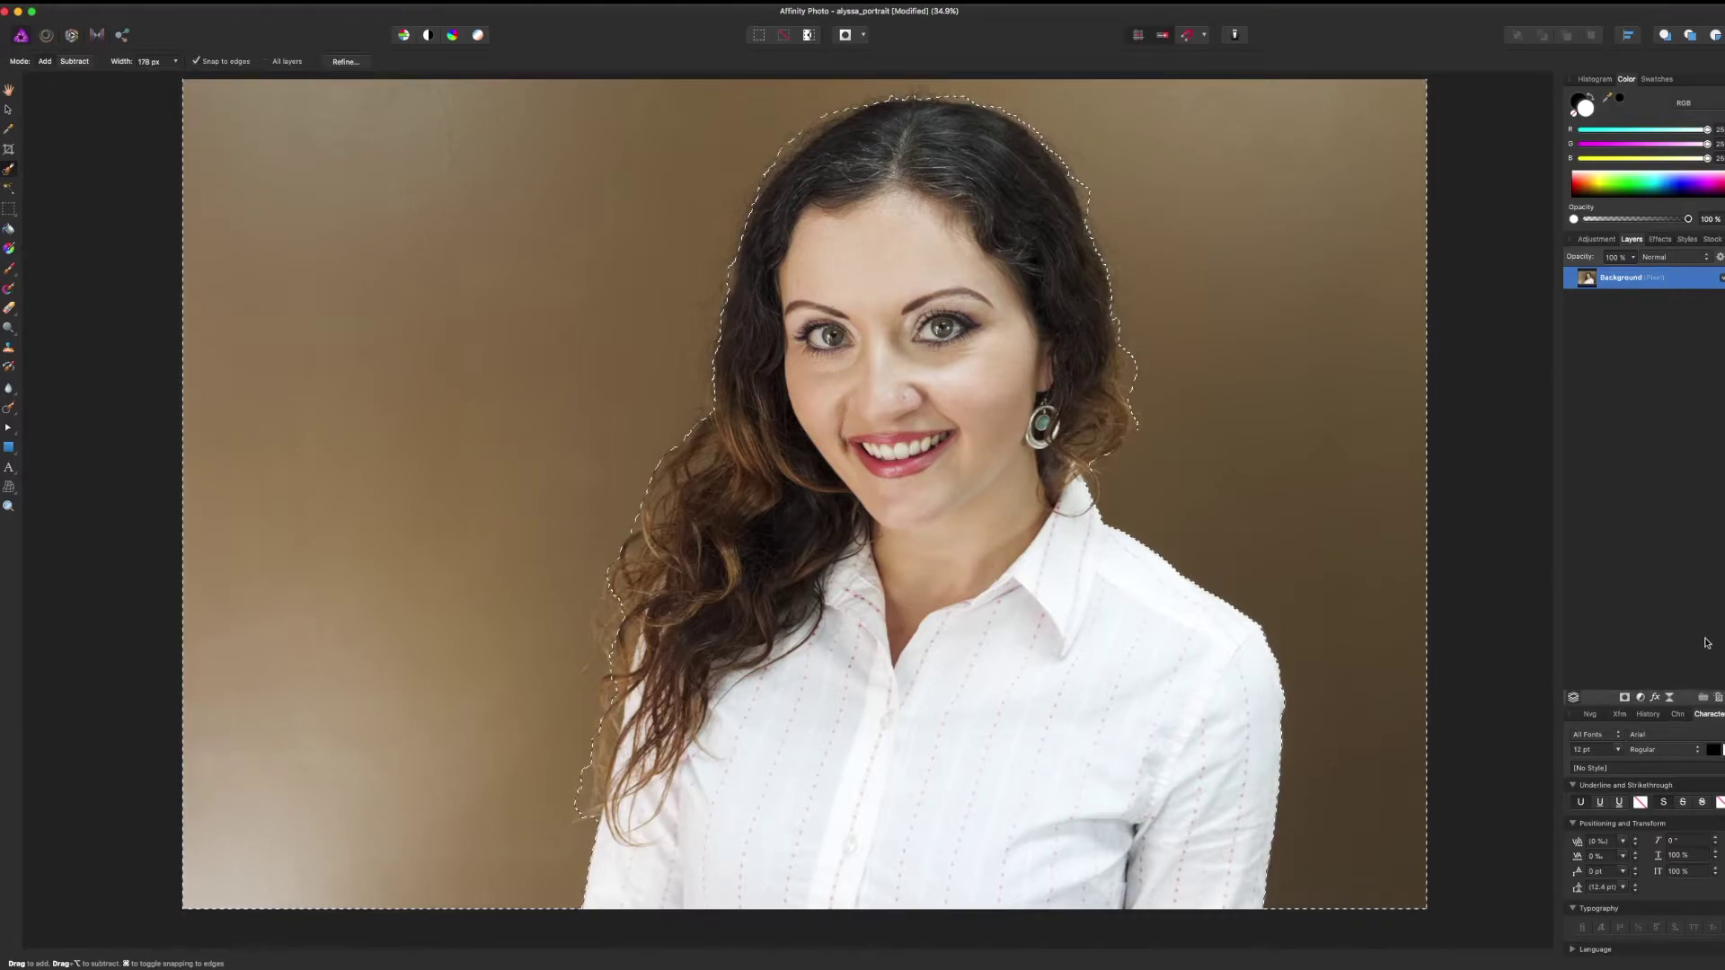
Duplicate the portrait's Background layer, keeping the backdrop selection active
right_click(1681, 282)
left_click(1707, 386)
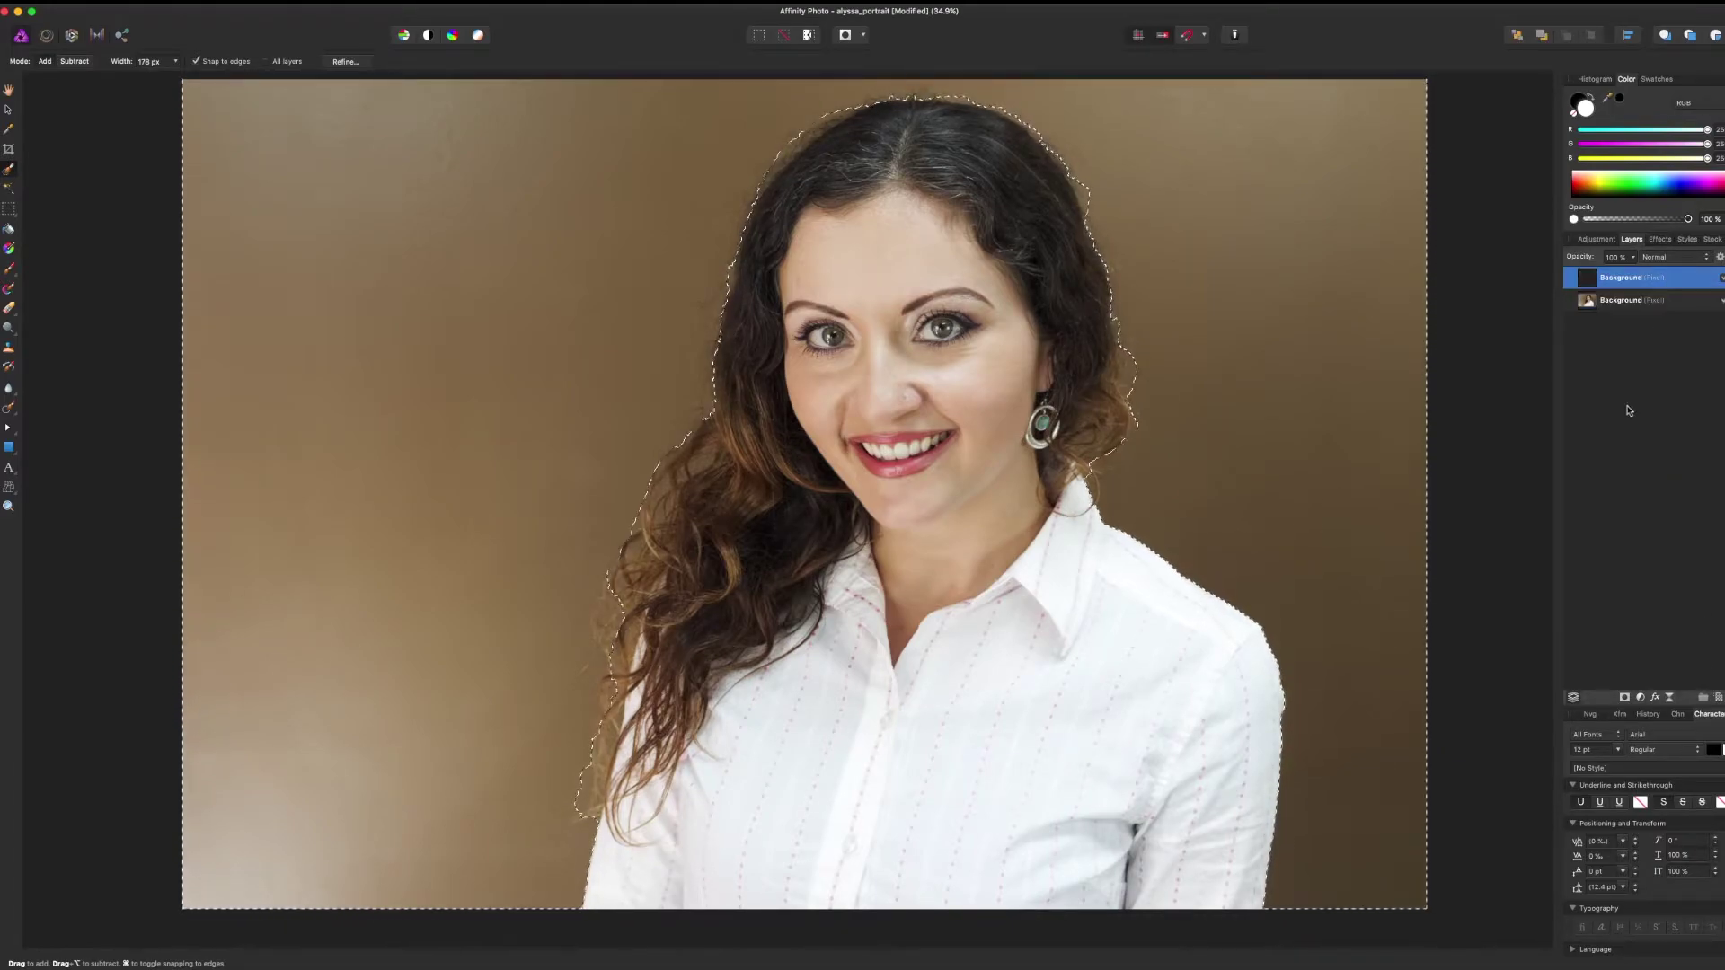
scroll(935, 386, "up", 2)
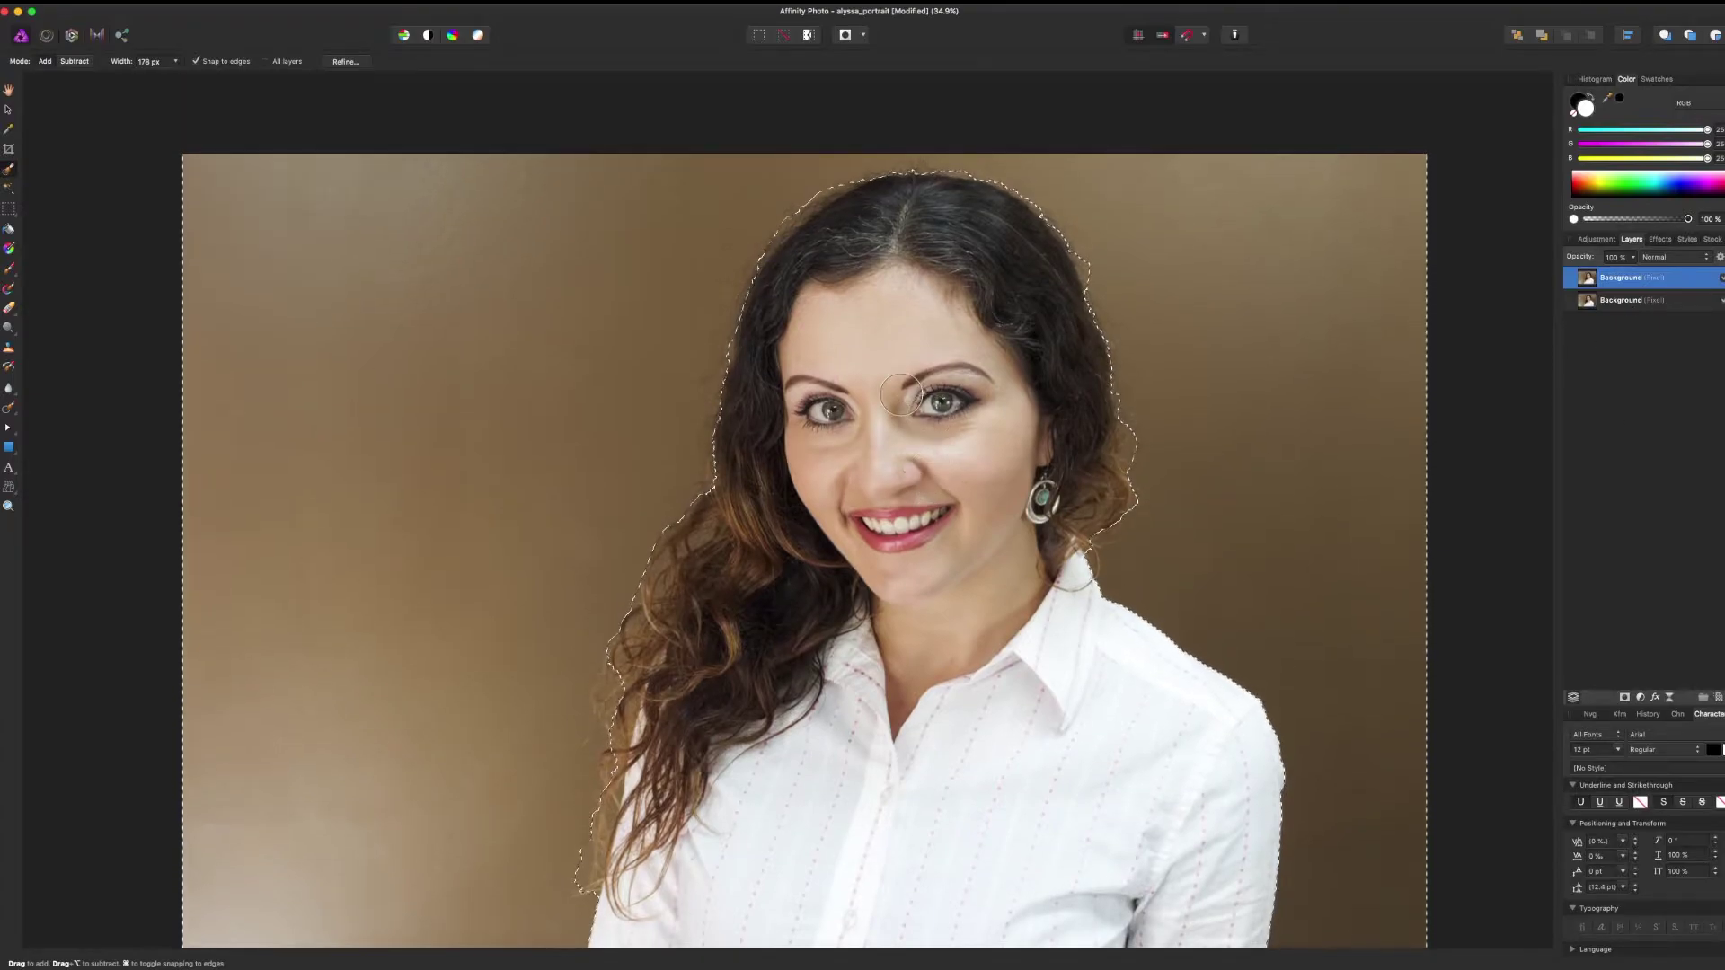
scroll(901, 400, "down", 1)
scroll(809, 692, "down", 1)
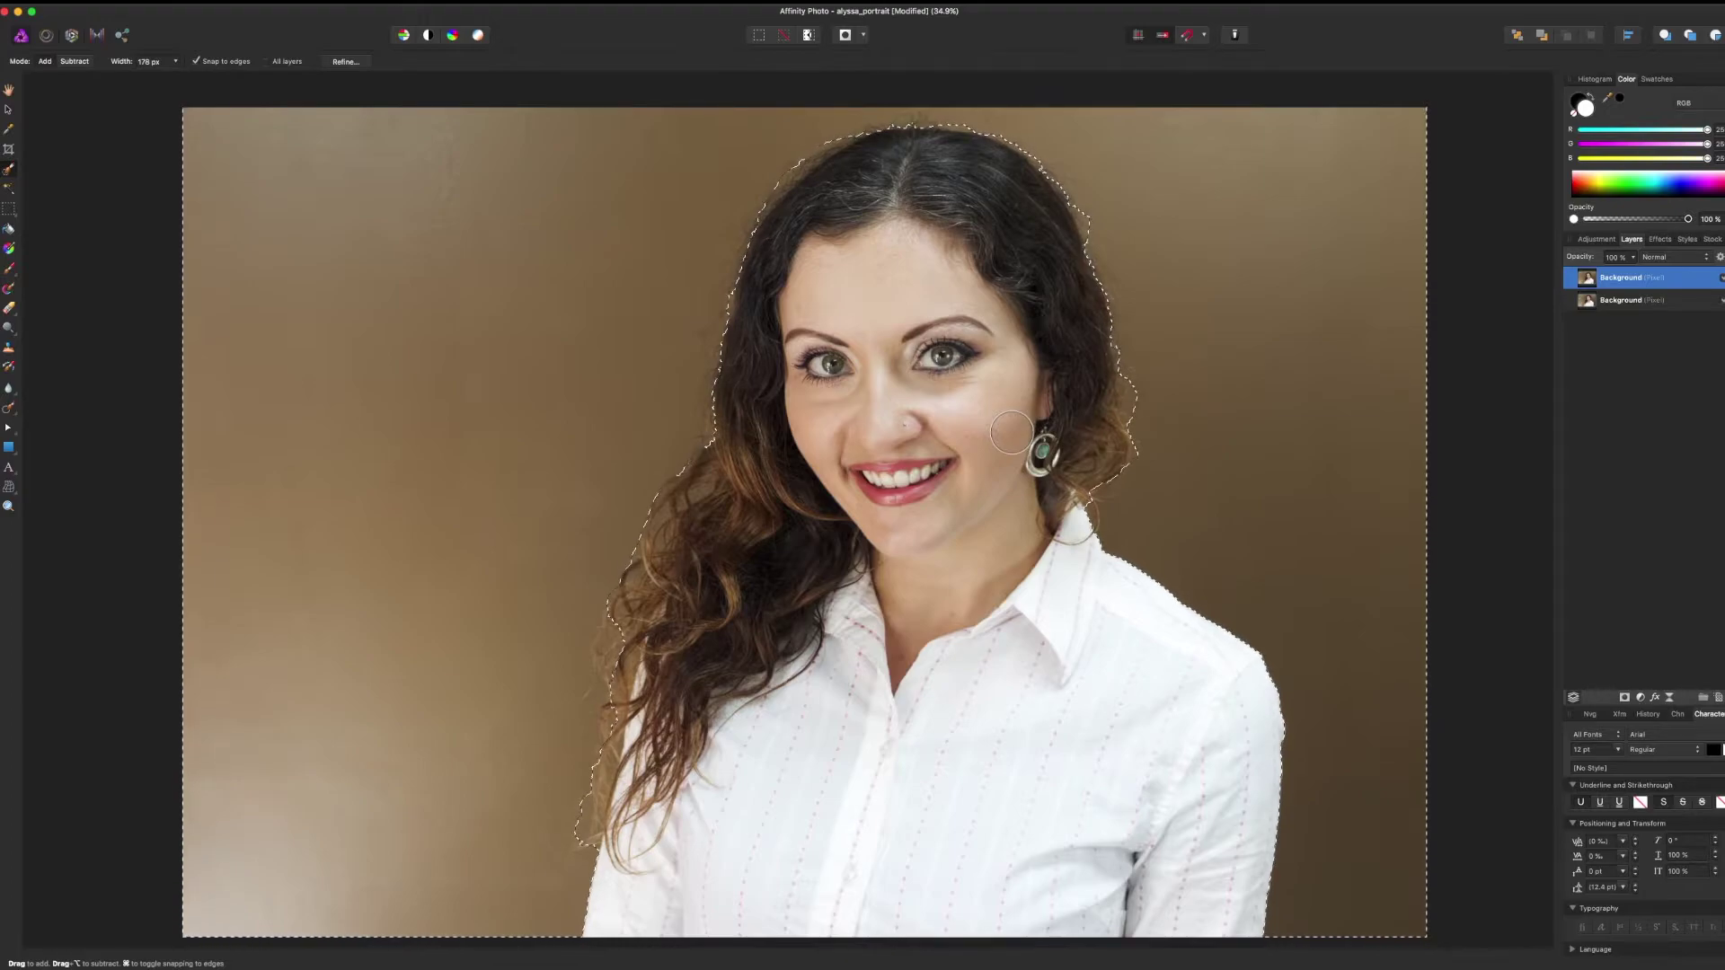
Hide the original Background layer, delete the selected brown backdrop from the copy and clear the selection
left_click(1722, 303)
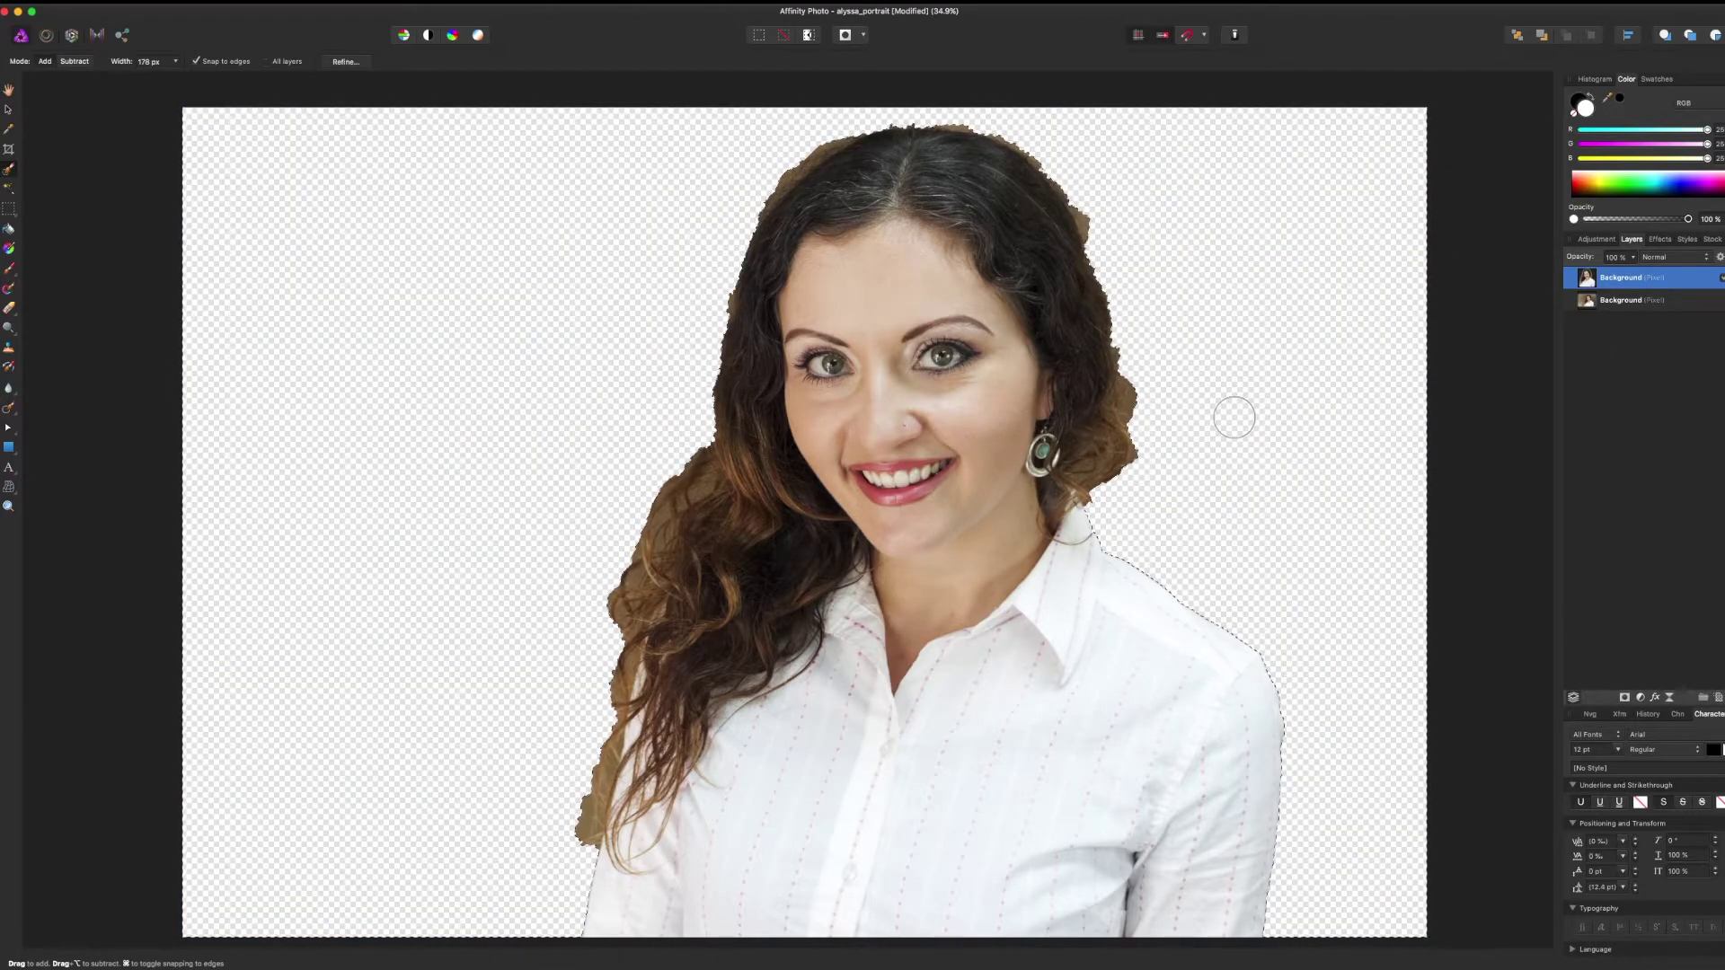
key("super+d")
left_click_drag(1289, 558, 1263, 549)
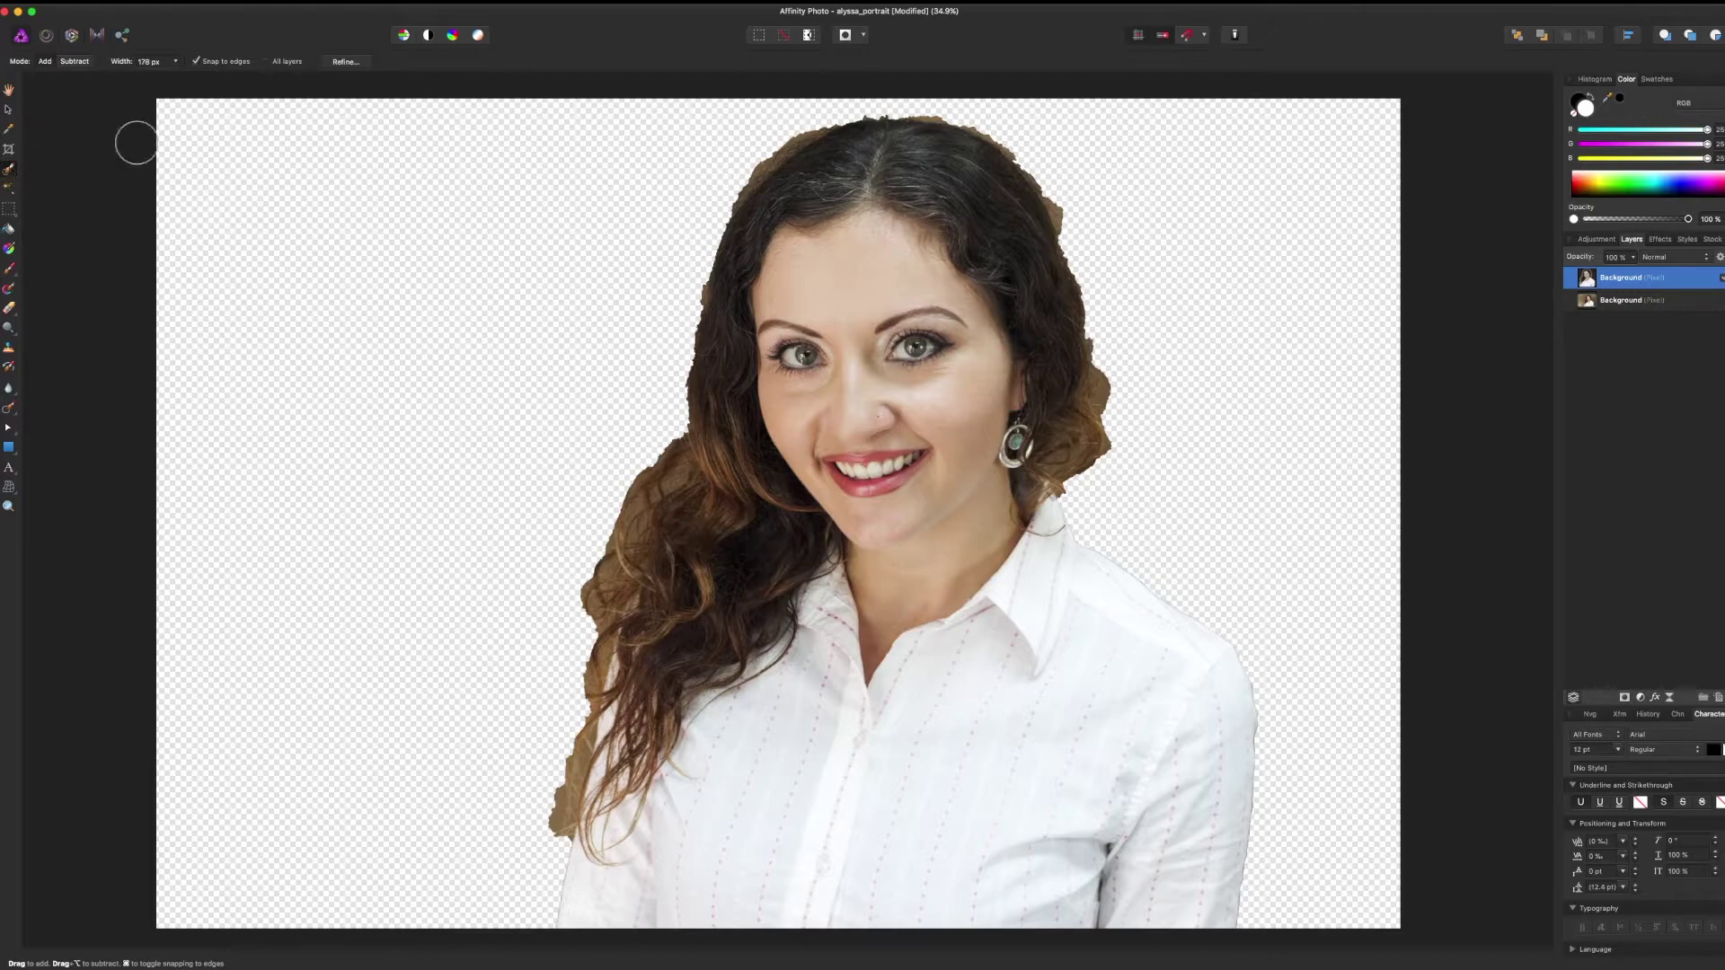
Try refining the cutout's selection with 0.3 px smooth, 0.3 px feather and a 118 px matte brush, then undo deleting the selected pixels
left_click(346, 61)
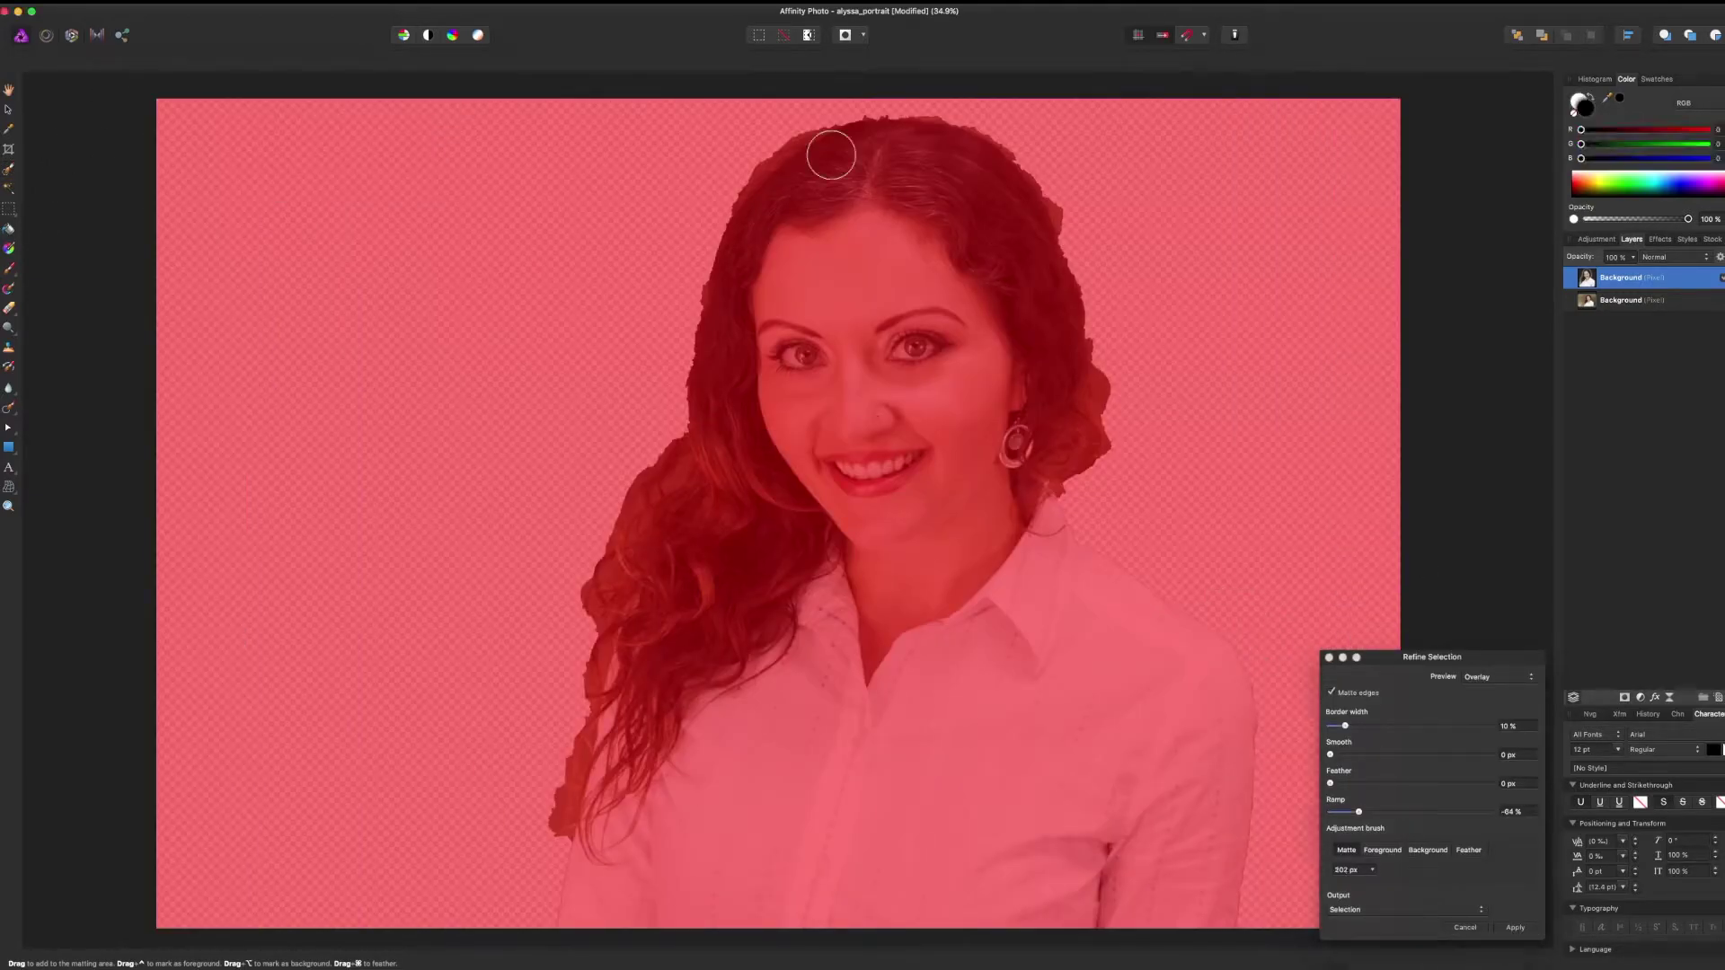
left_click(1515, 927)
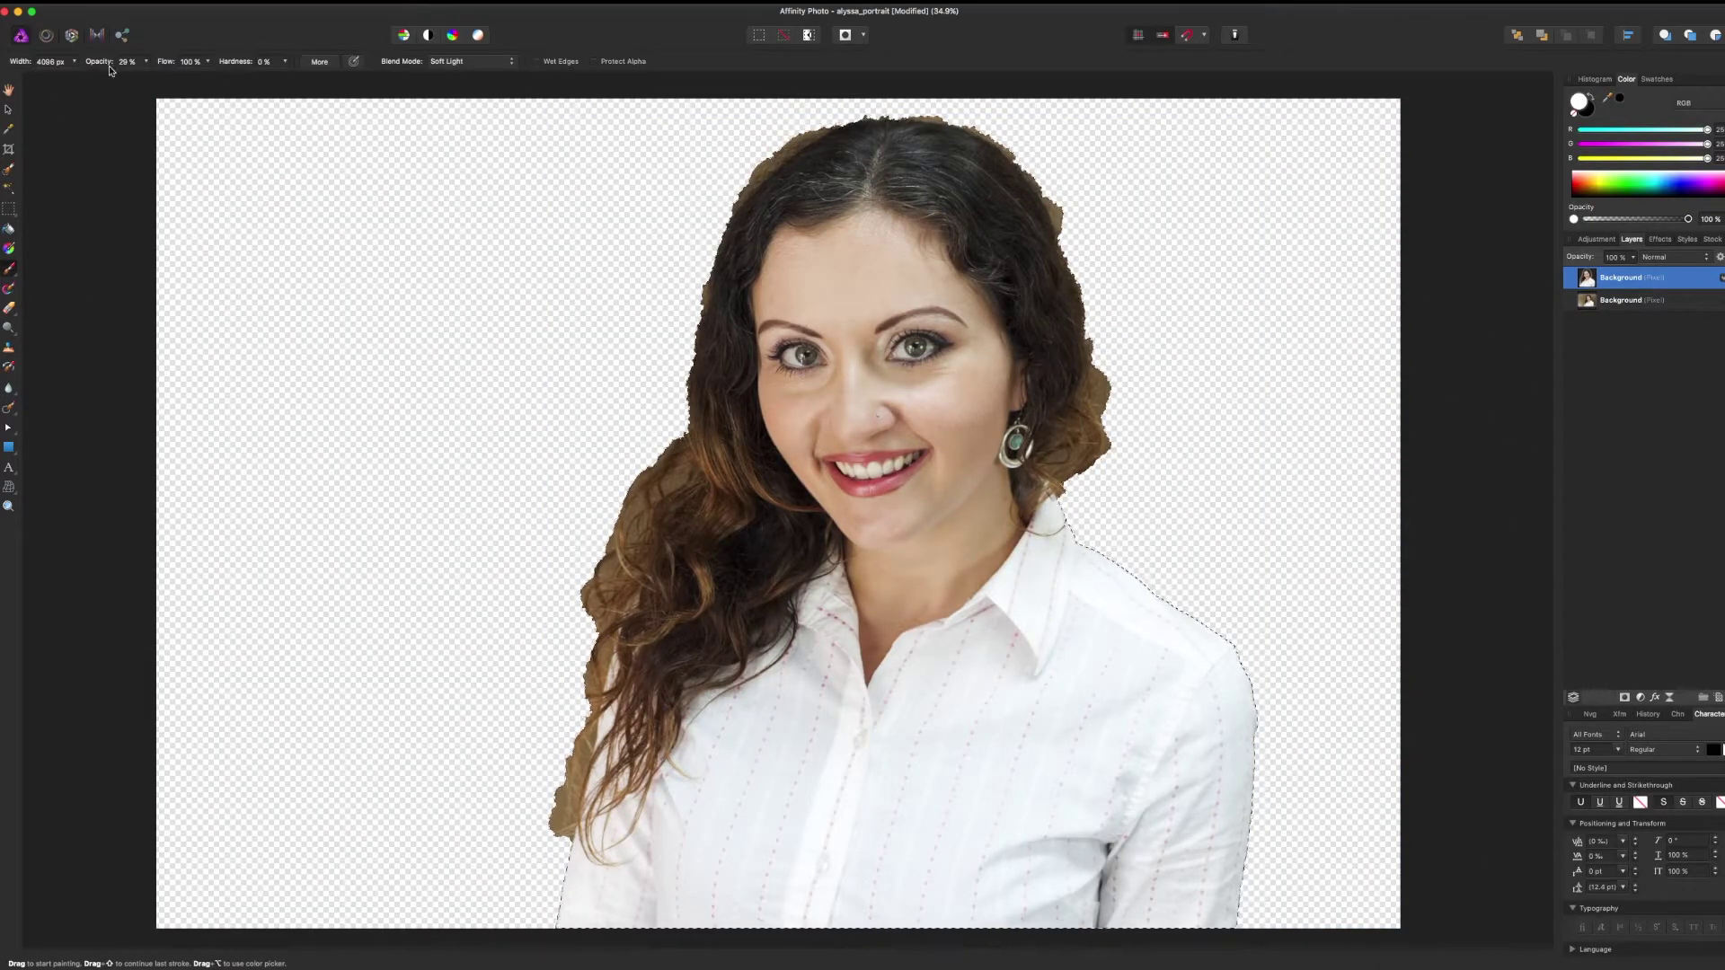
left_click(3, 2)
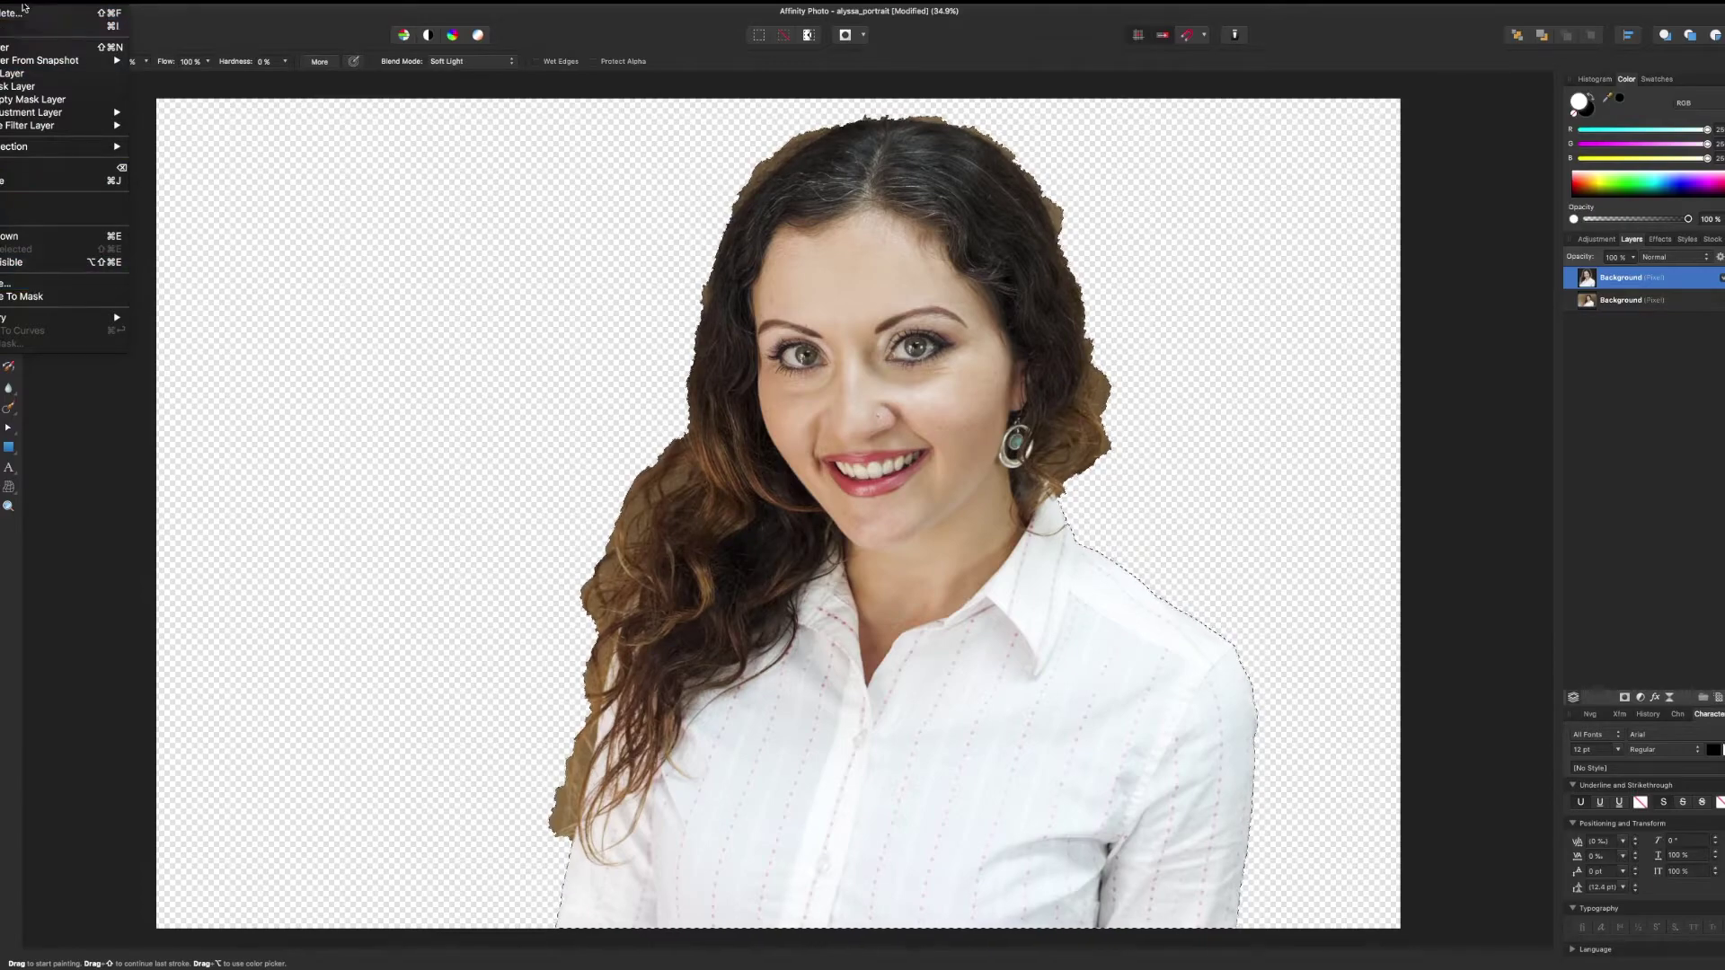
mouse_move(22, 5)
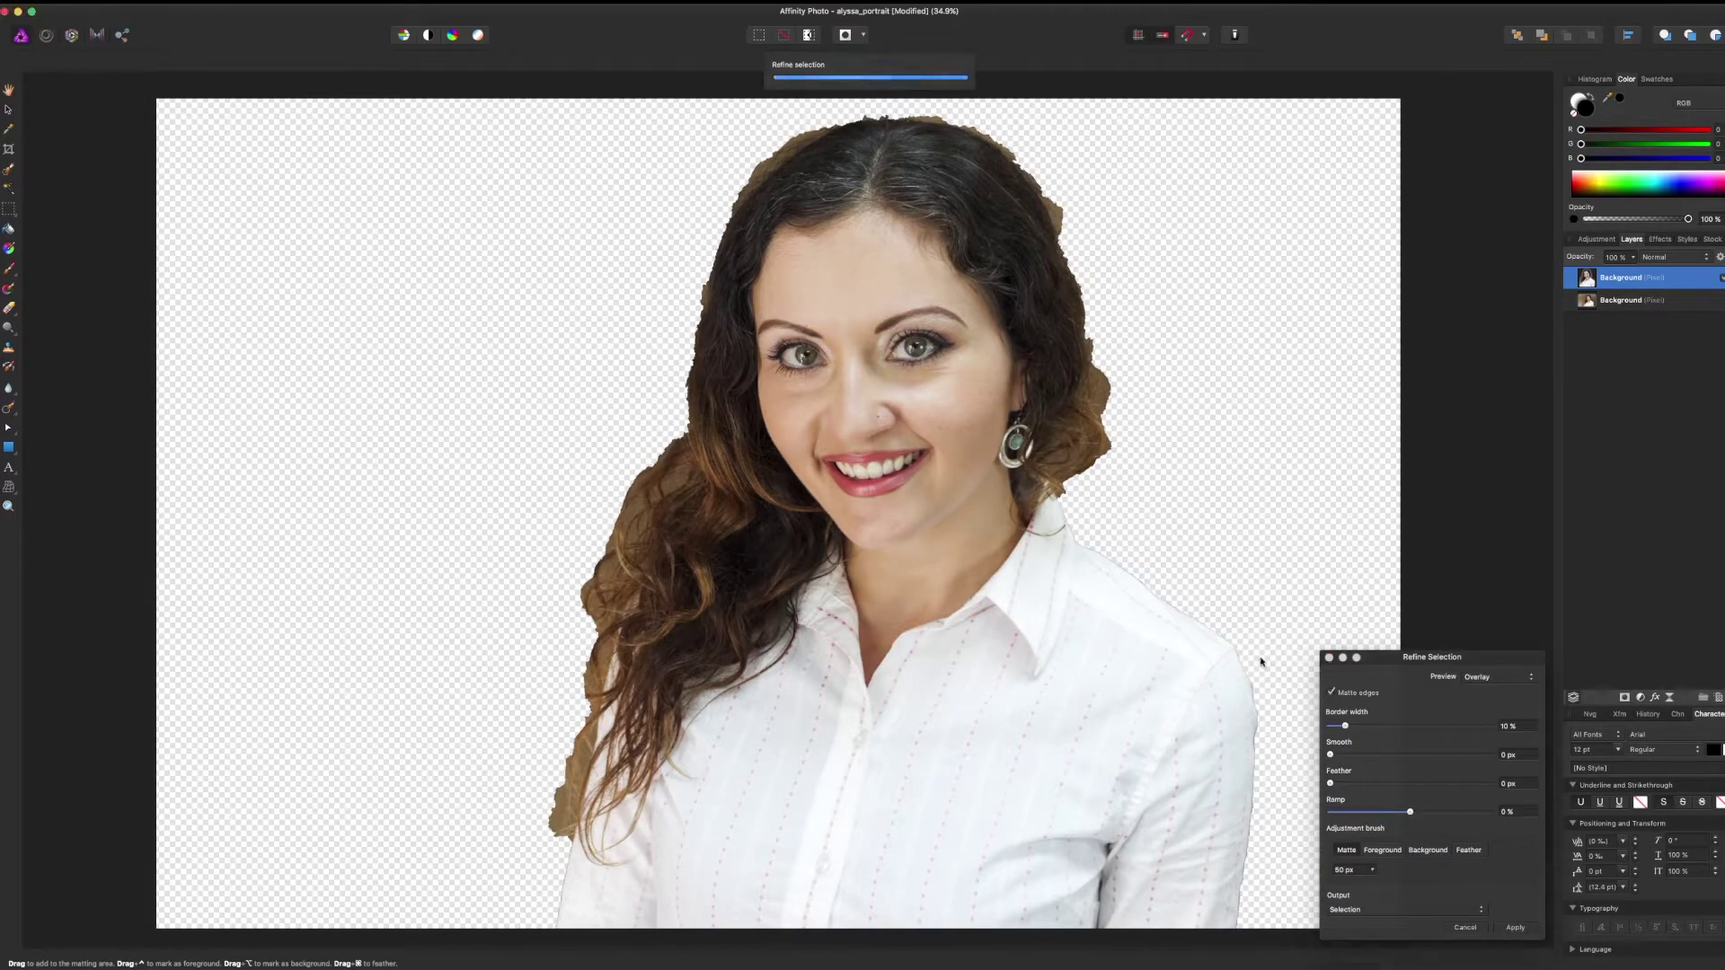
left_click_drag(1388, 657, 1377, 327)
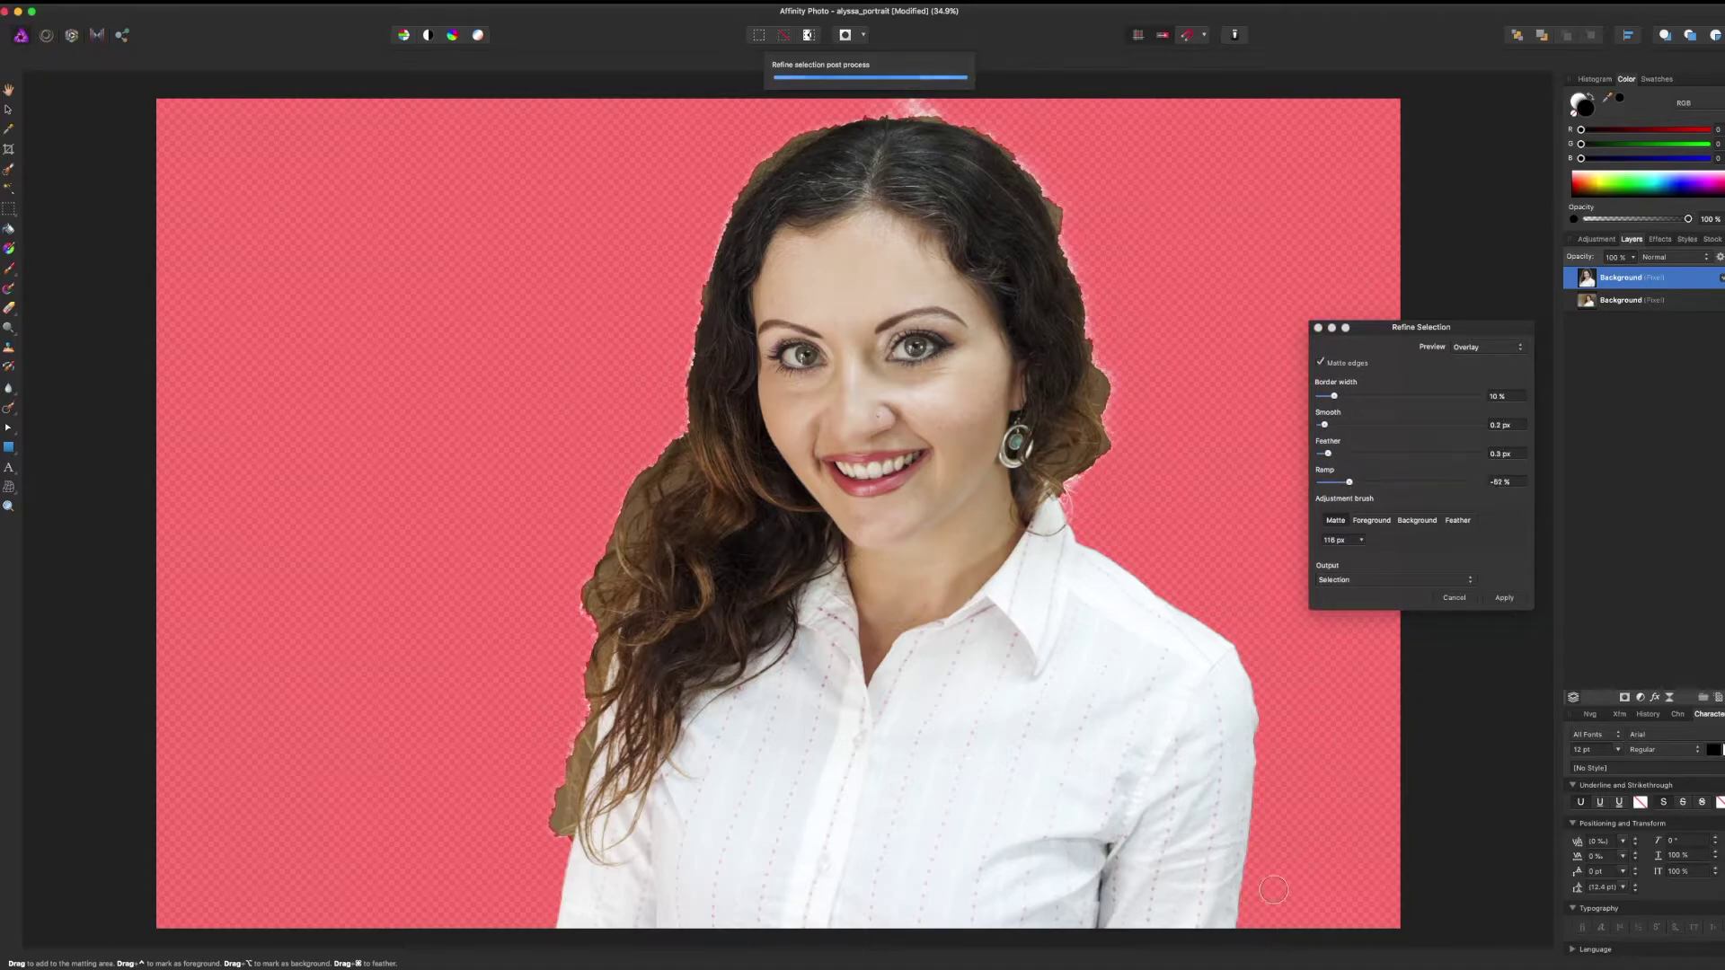
mouse_move(1241, 931)
left_mouse_down()
mouse_move(1255, 746)
mouse_move(1215, 619)
mouse_move(1052, 494)
left_mouse_up()
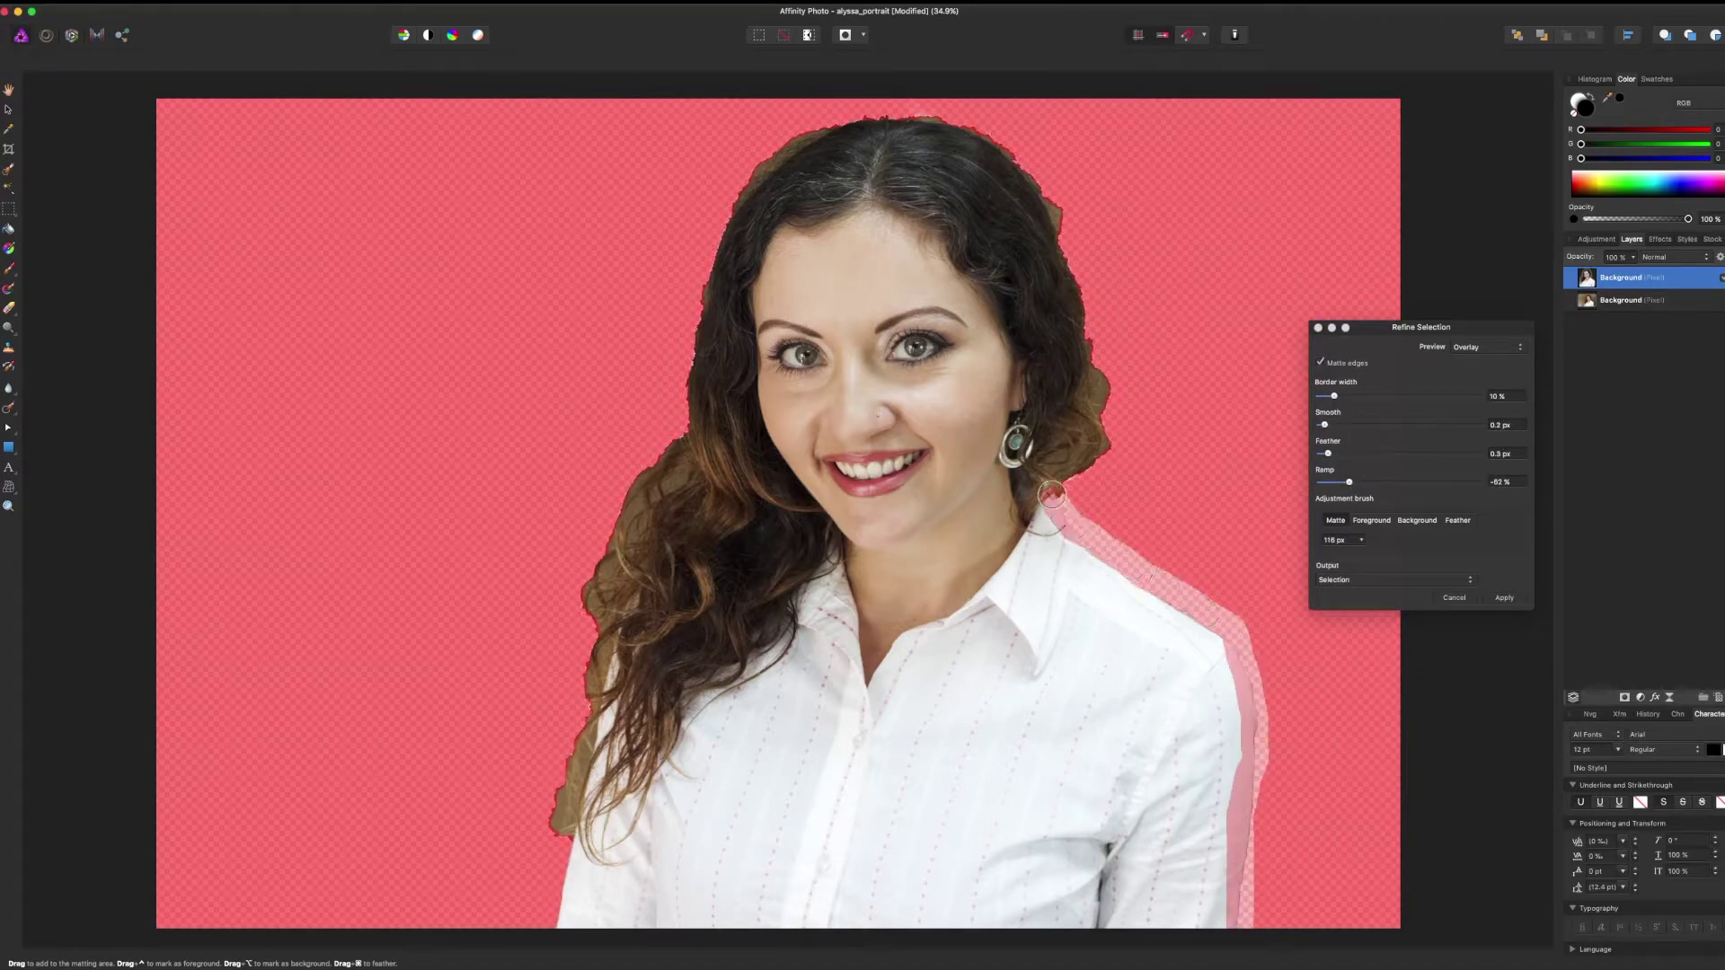
mouse_move(1100, 391)
left_mouse_down()
mouse_move(965, 142)
mouse_move(921, 116)
mouse_move(787, 142)
mouse_move(728, 215)
mouse_move(692, 370)
mouse_move(623, 505)
mouse_move(548, 939)
left_mouse_up()
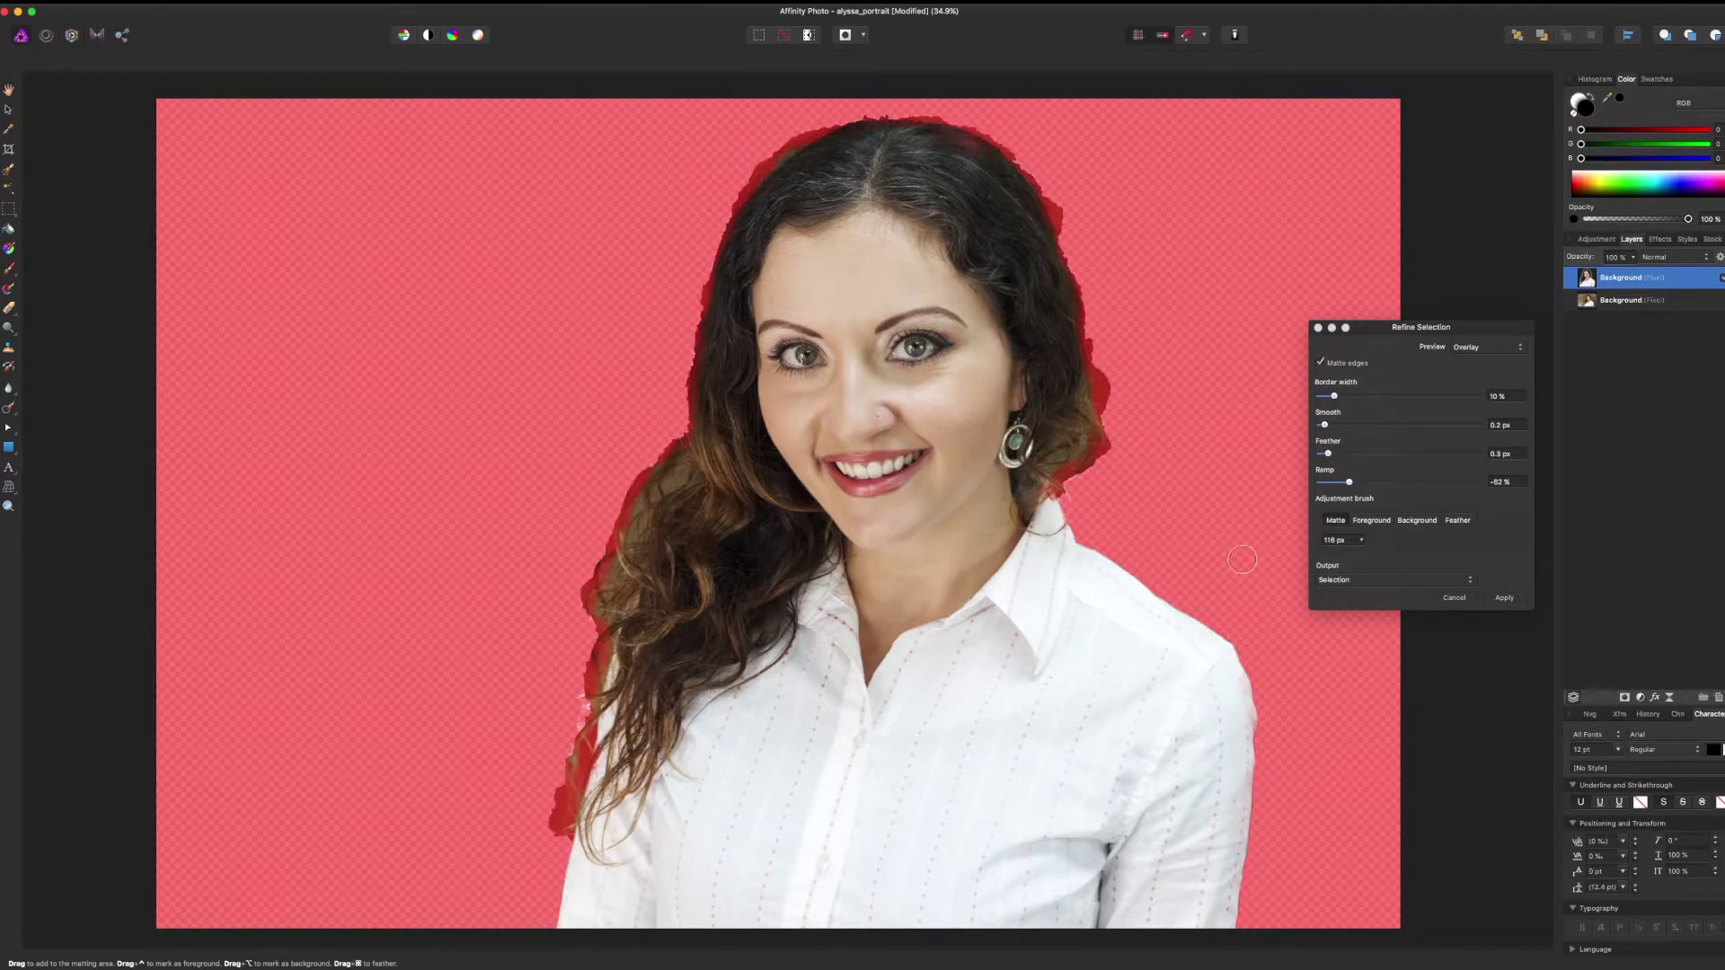
key("Escape")
key("Delete")
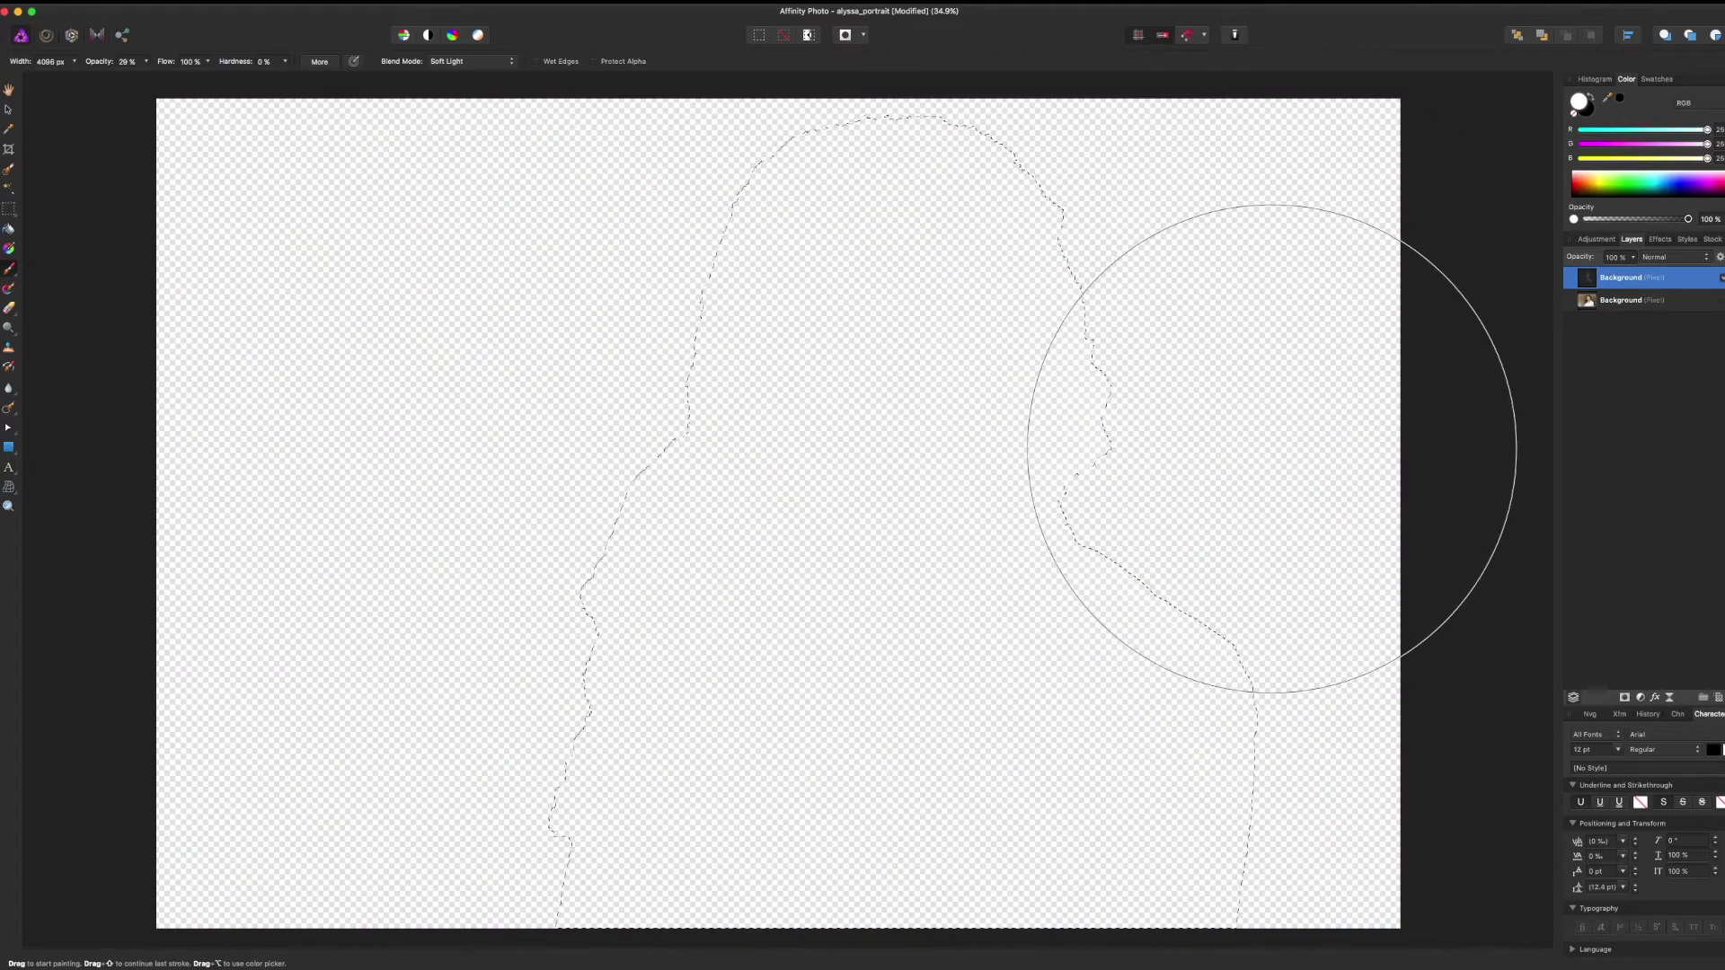
key("super+z")
Refine the woman's selection with the Matte brush at 60 px along her outline, outputting the result as a selection
left_click(82, 1)
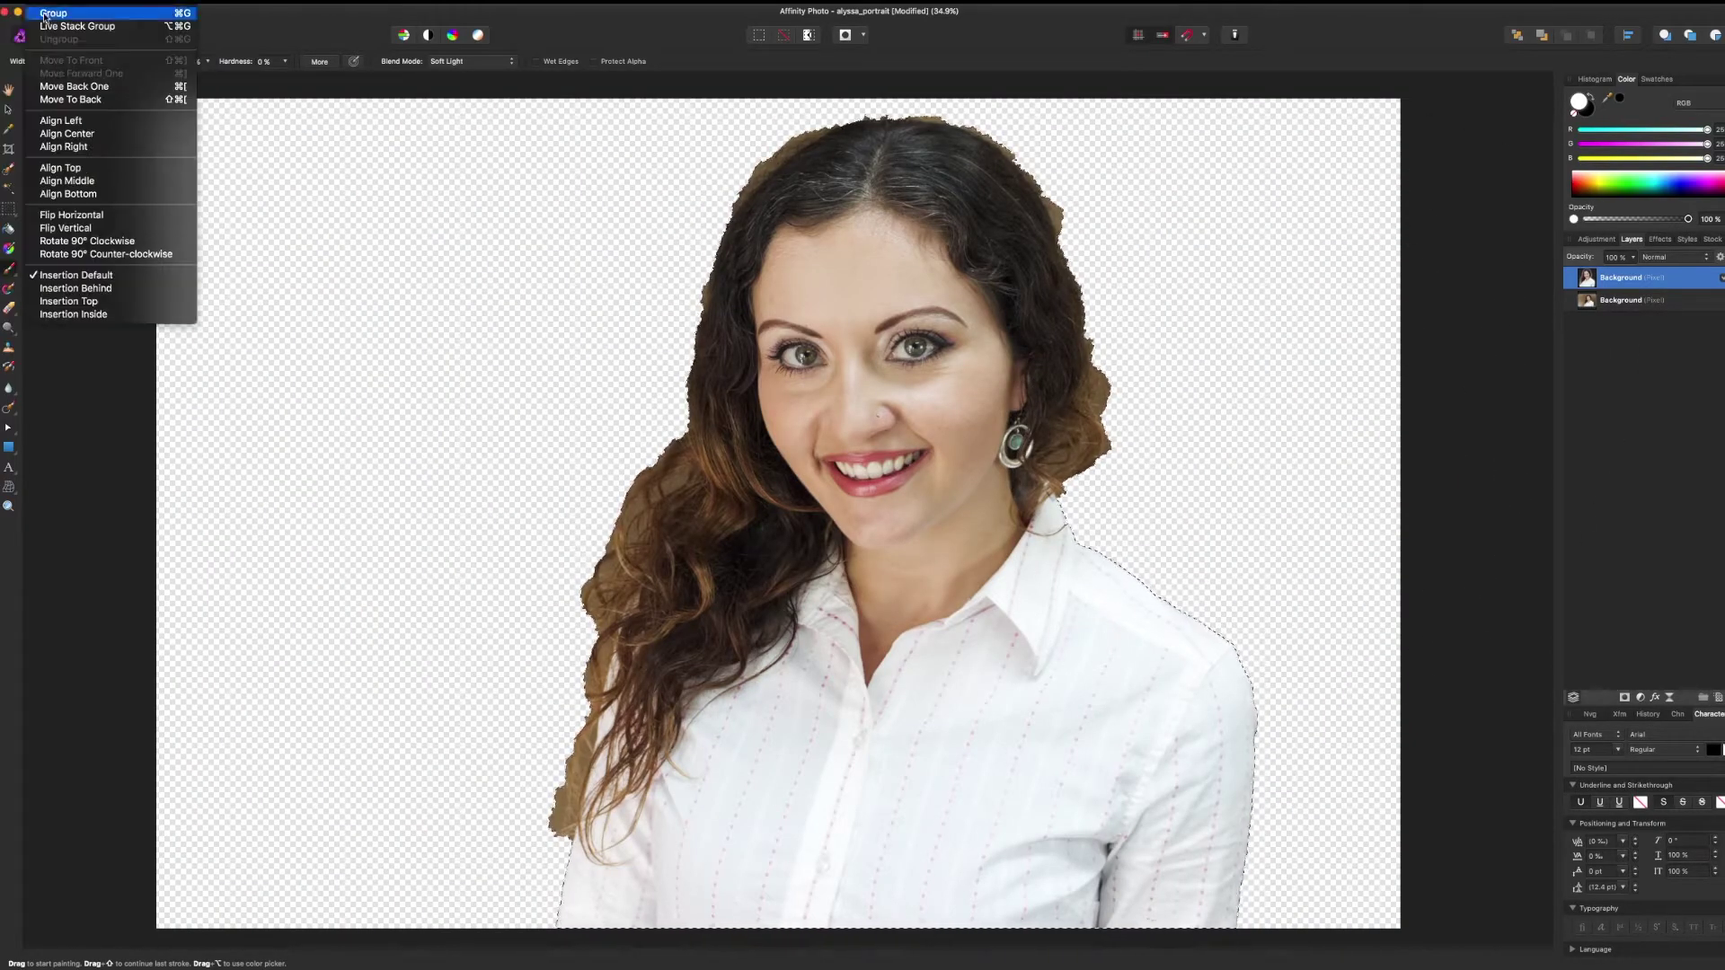
left_click(54, 254)
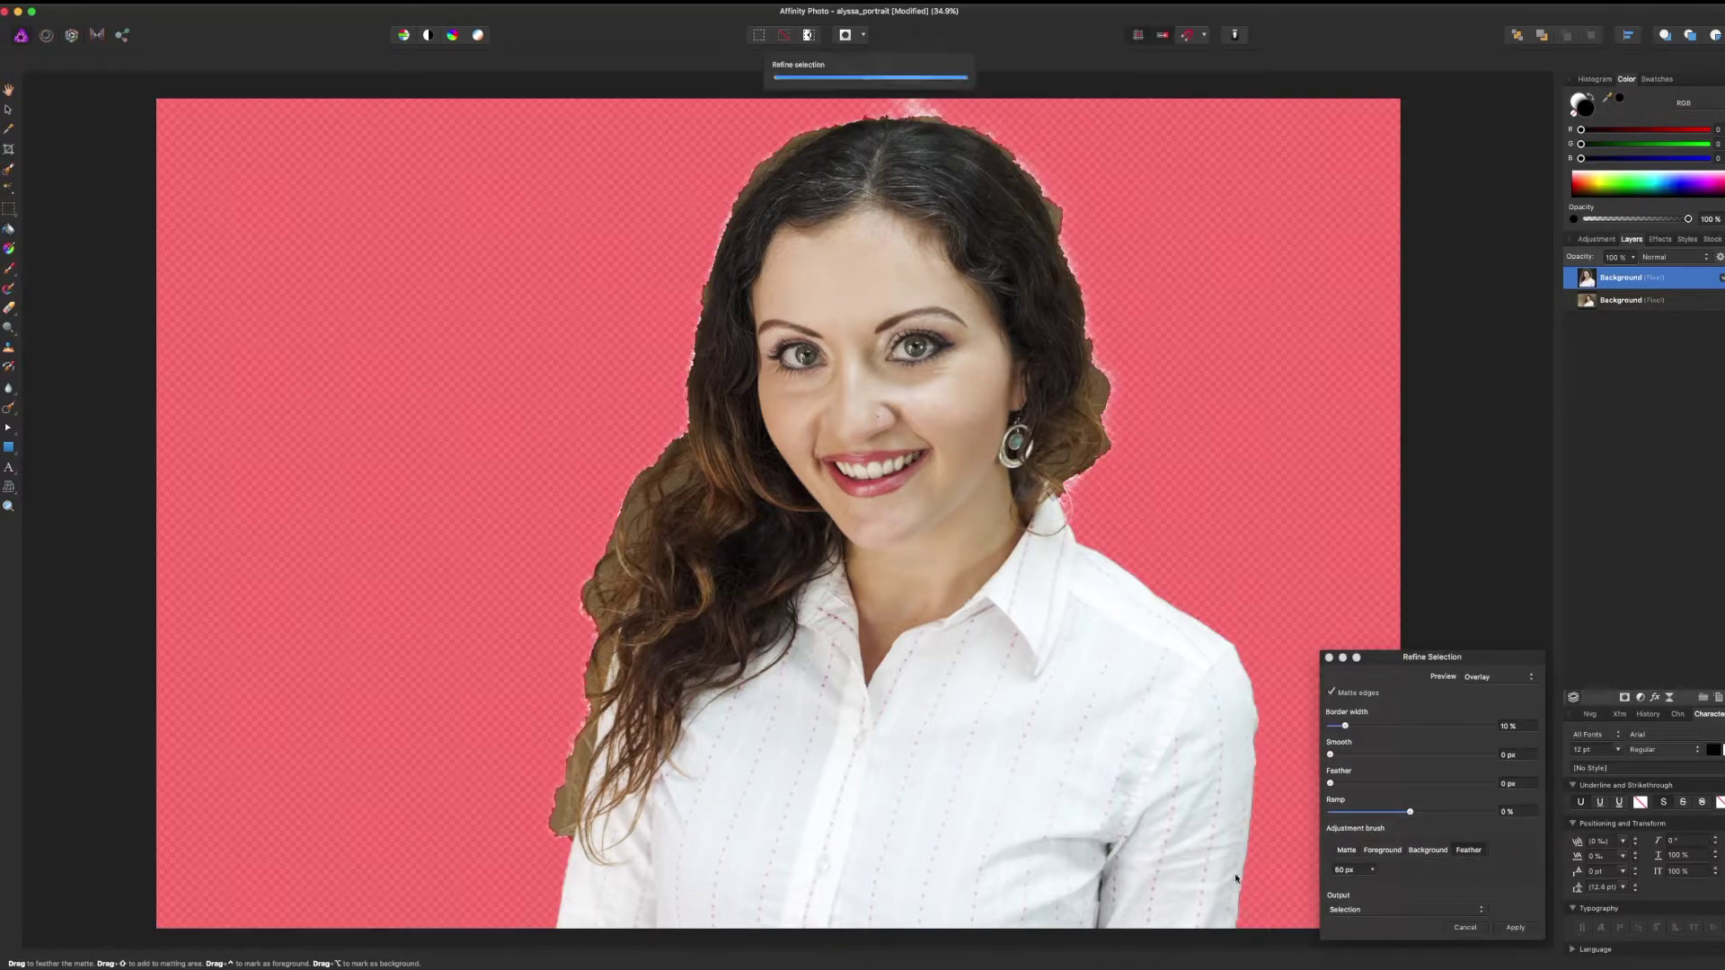
left_click(1346, 850)
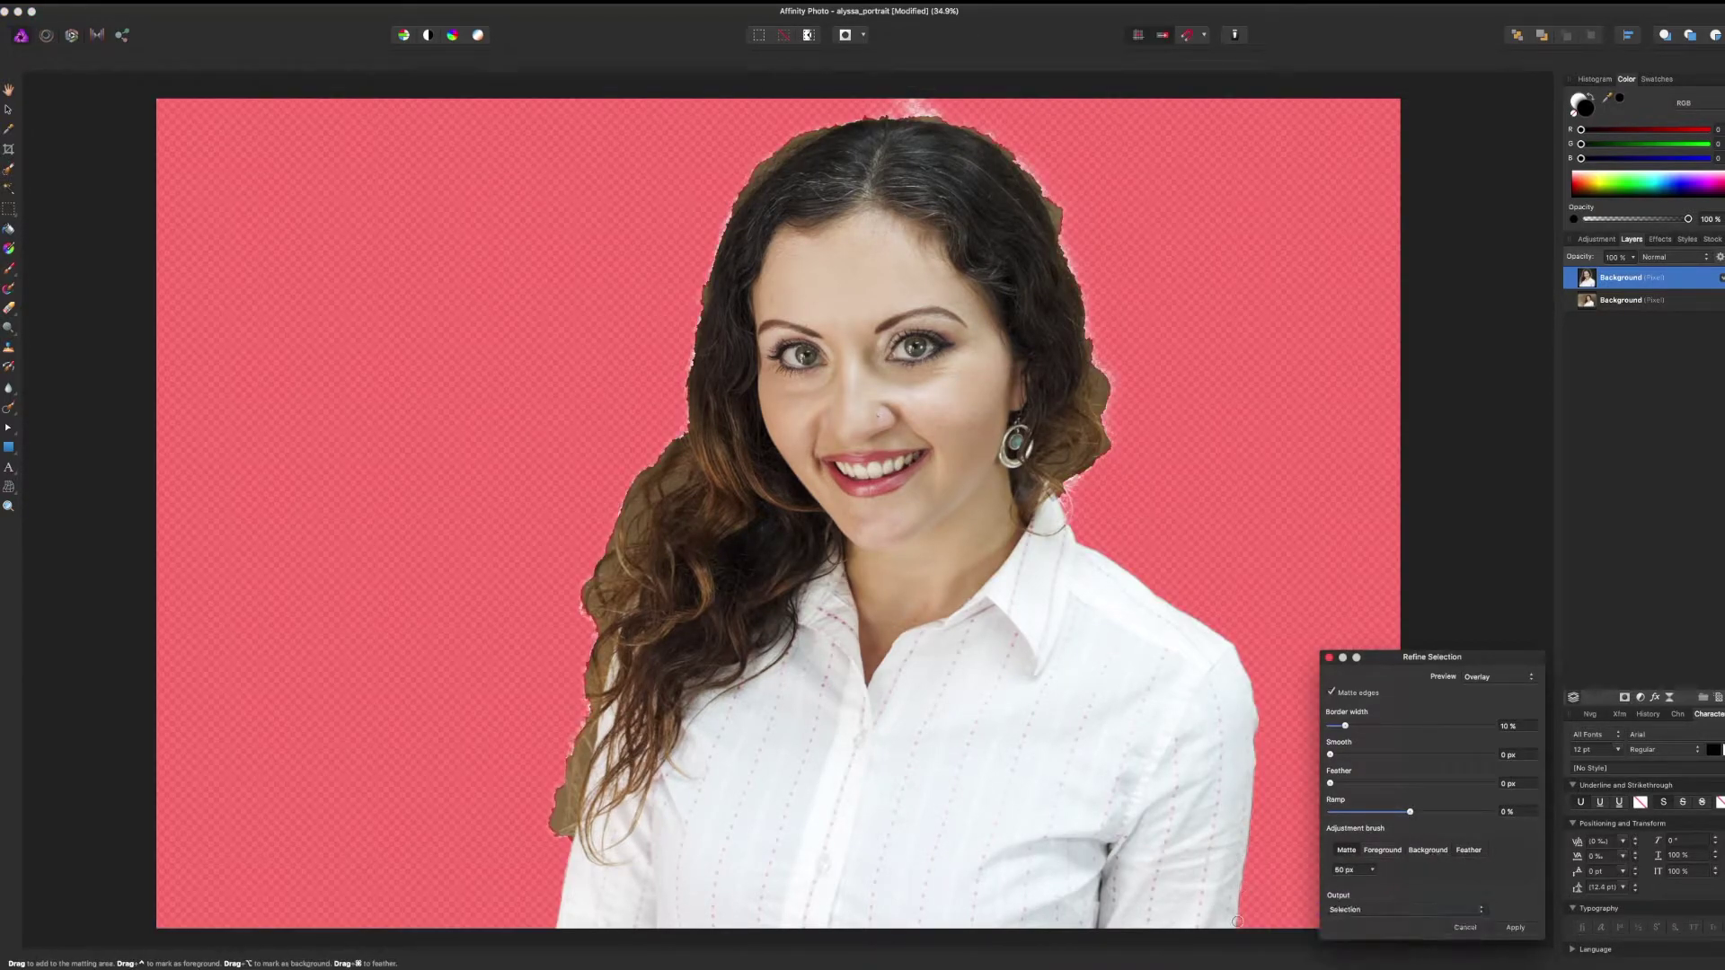
left_click_drag(1243, 920, 1258, 744)
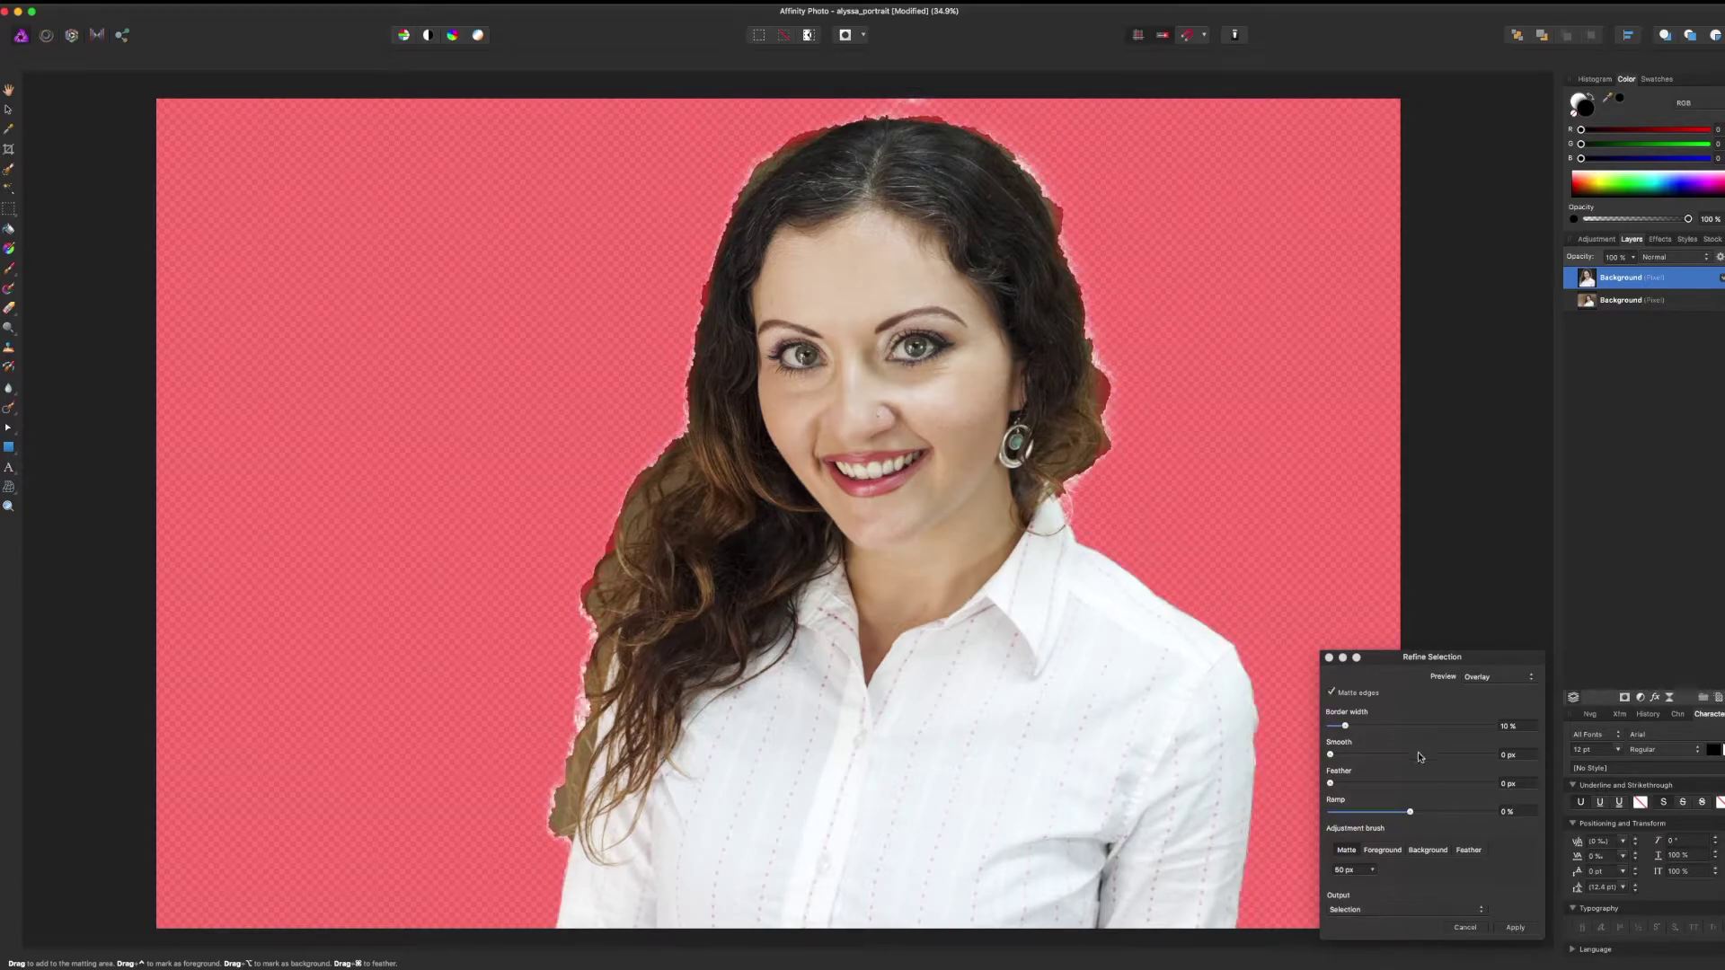
left_click(1515, 928)
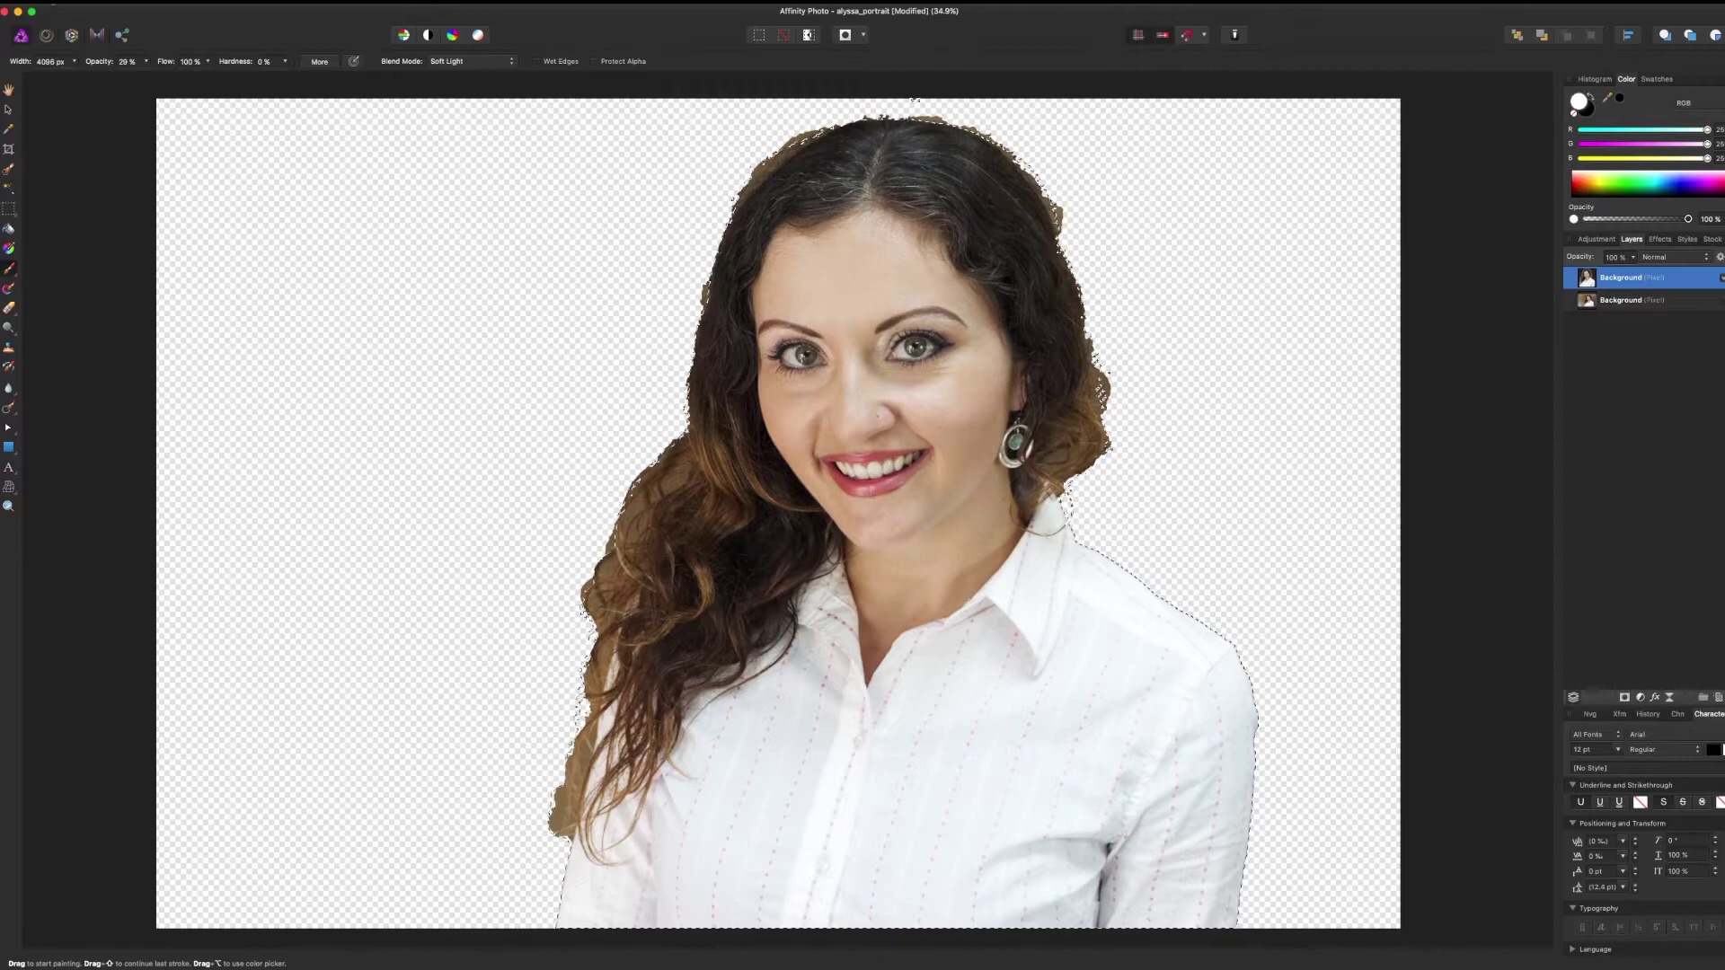
Invert the refined selection, delete the leftover fringe around the hair and deselect
left_click(47, 3)
mouse_move(1, 3)
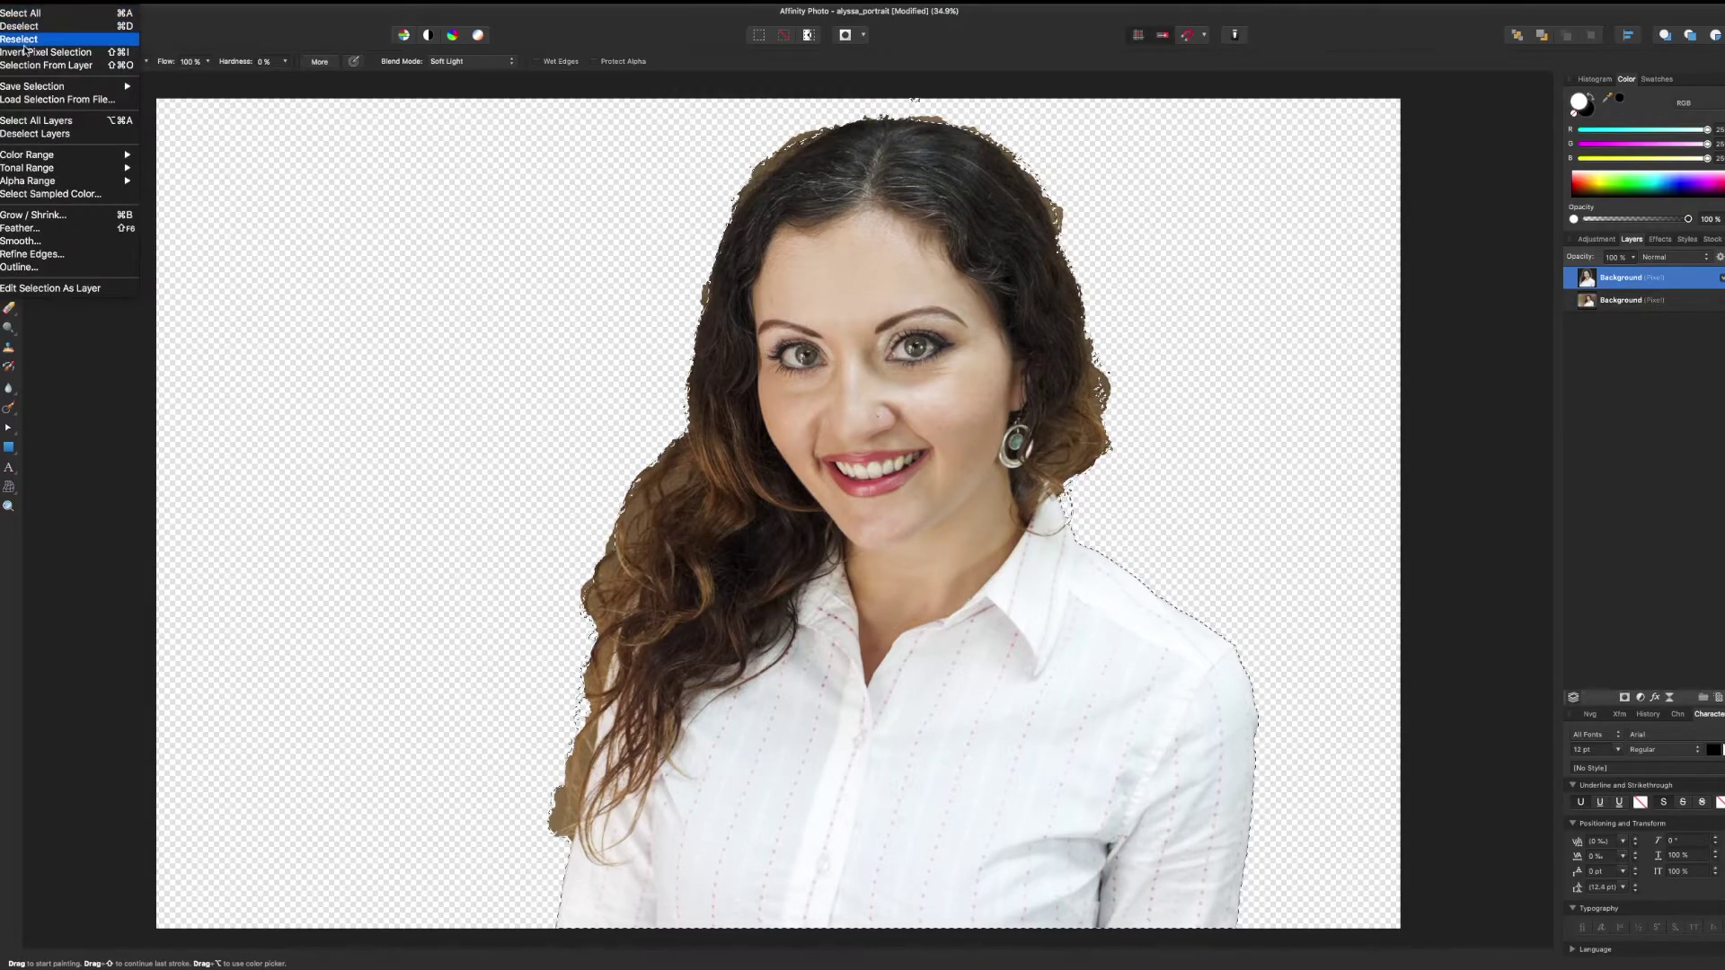
left_click(26, 53)
left_click(25, 52)
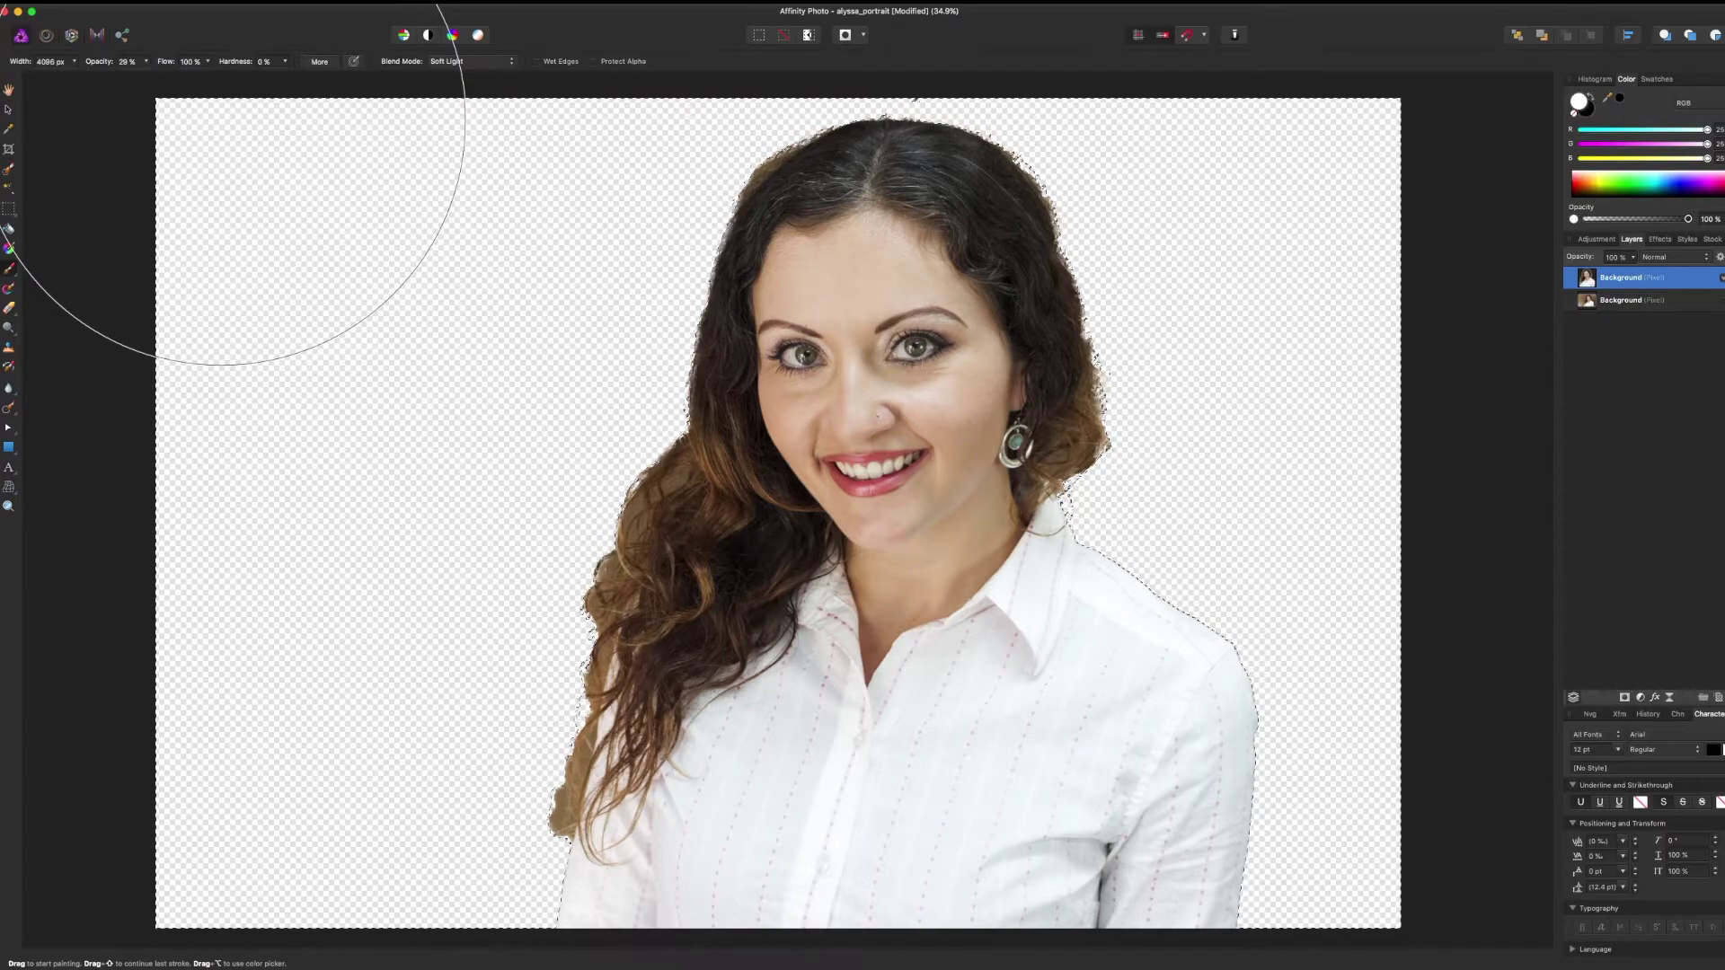
key("super+d")
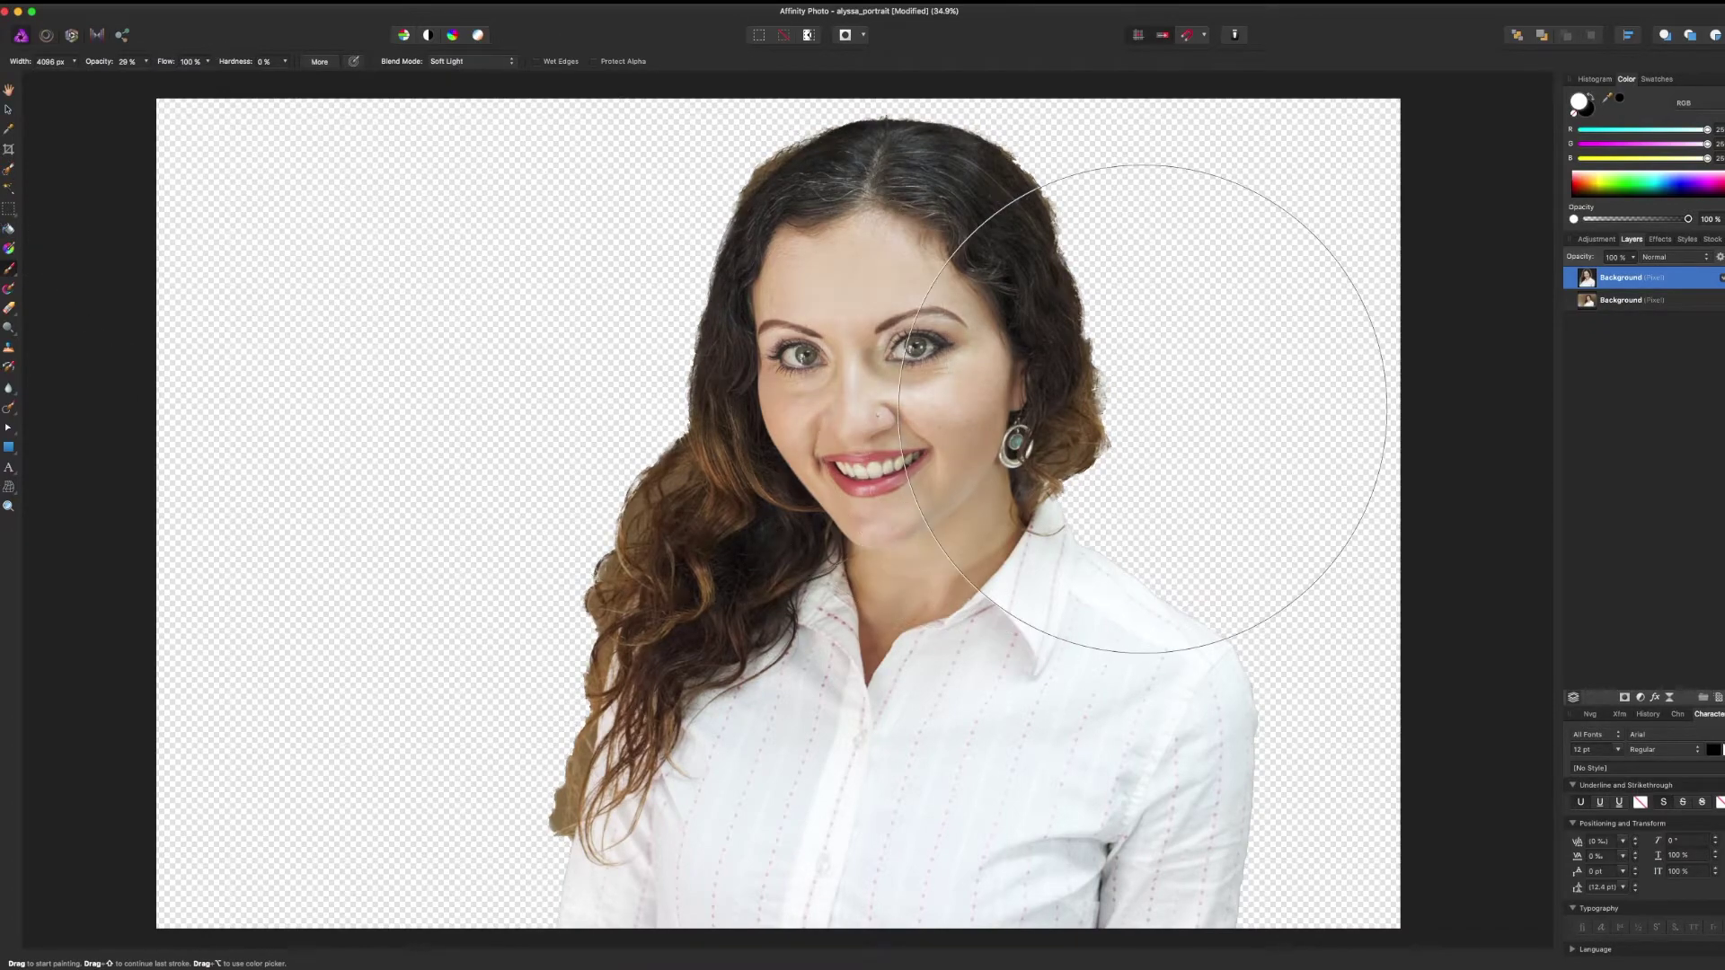
Examine the cutout's hair edges up close for remaining brown backdrop, then view the whole portrait again
key("v")
key("space")
left_click_drag(1259, 303, 1235, 302)
key("v")
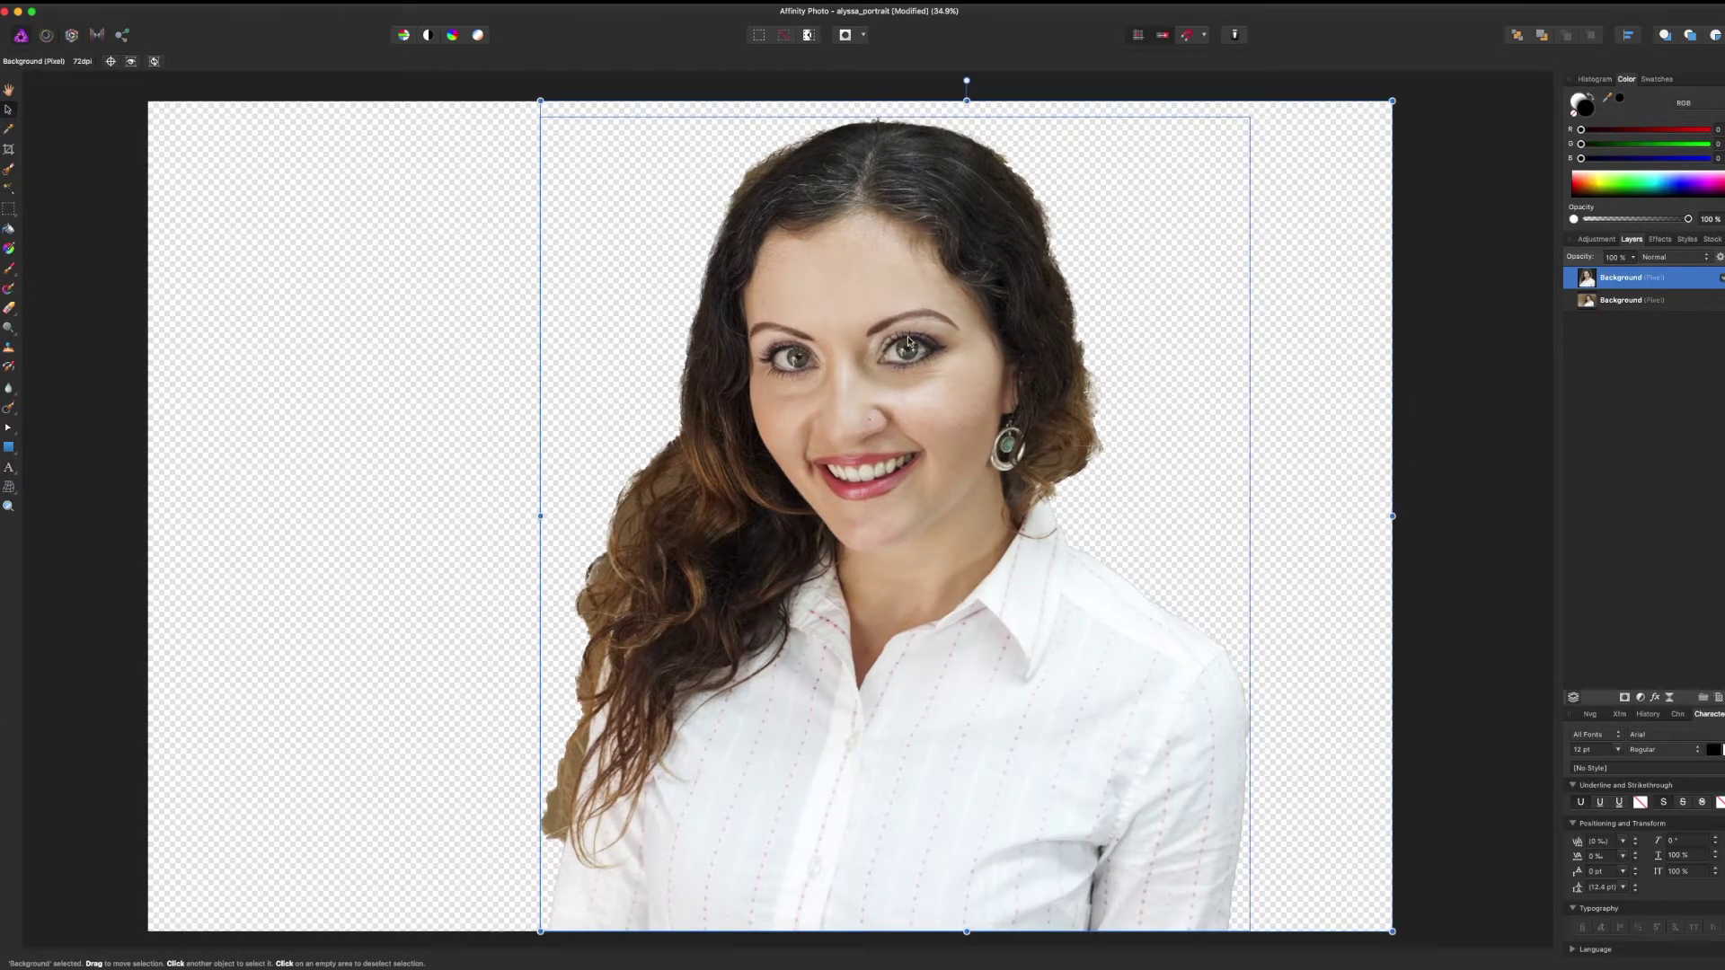
key("super+plus")
key("super+plus")
key("space")
left_click_drag(1258, 328, 725, 551)
scroll(1056, 270, "up", 5)
scroll(1056, 270, "left", 4)
key("v")
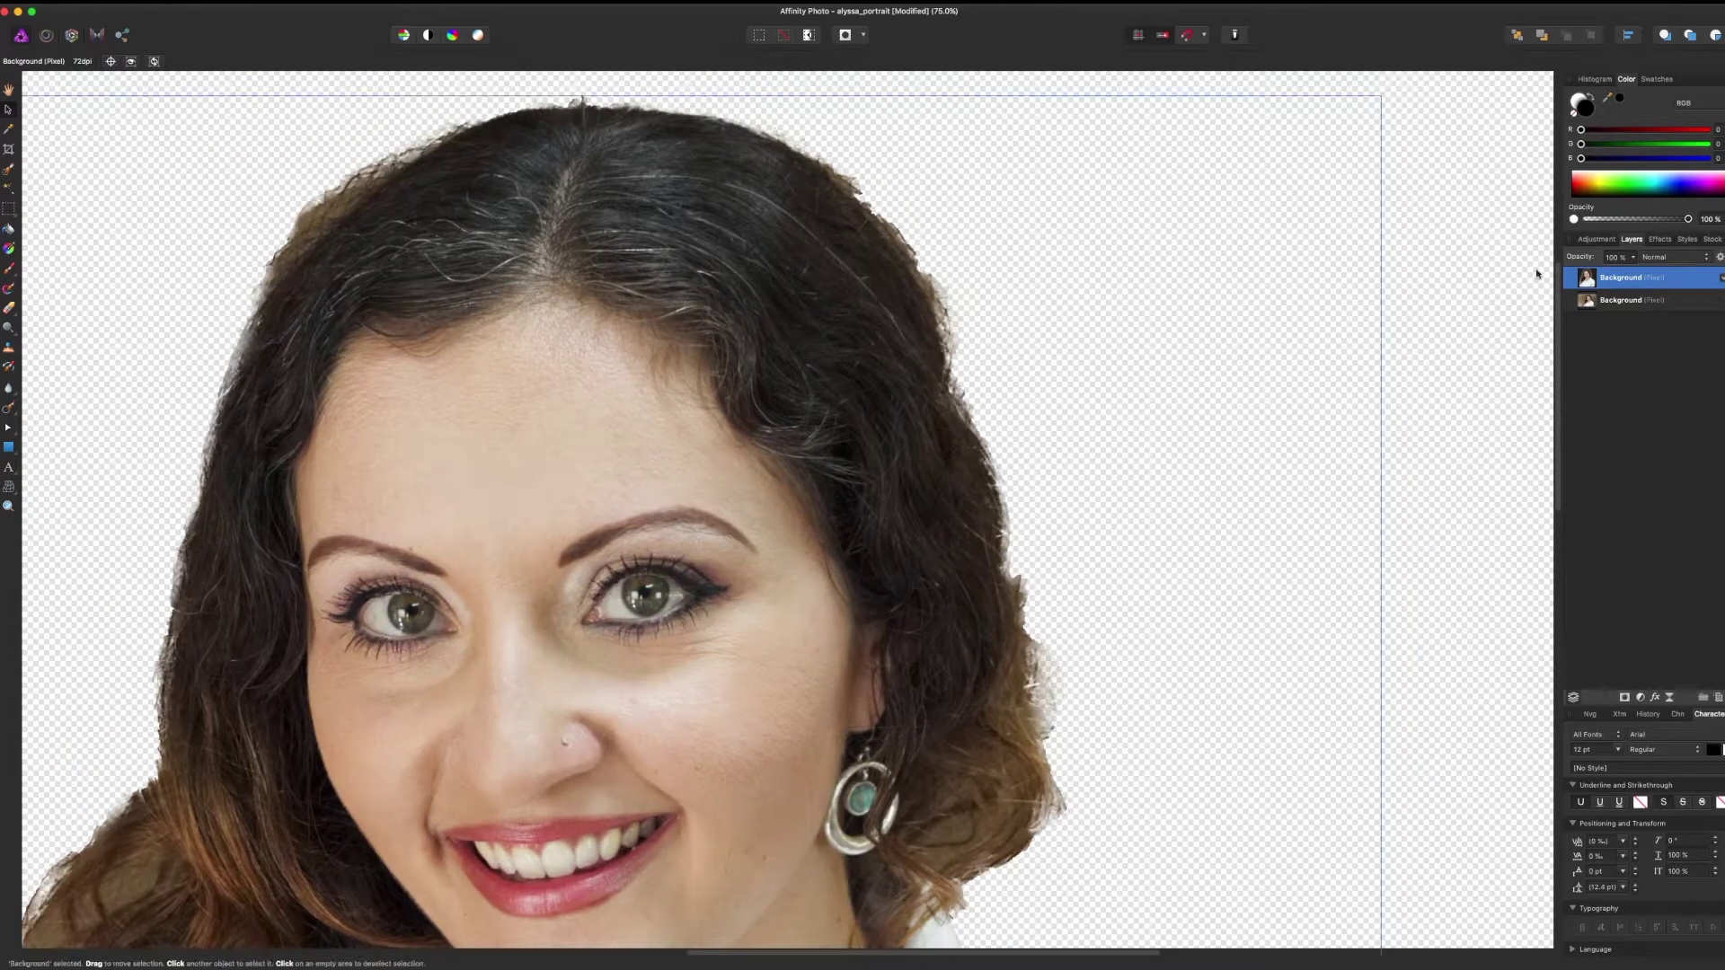
left_click_drag(285, 350, 389, 339)
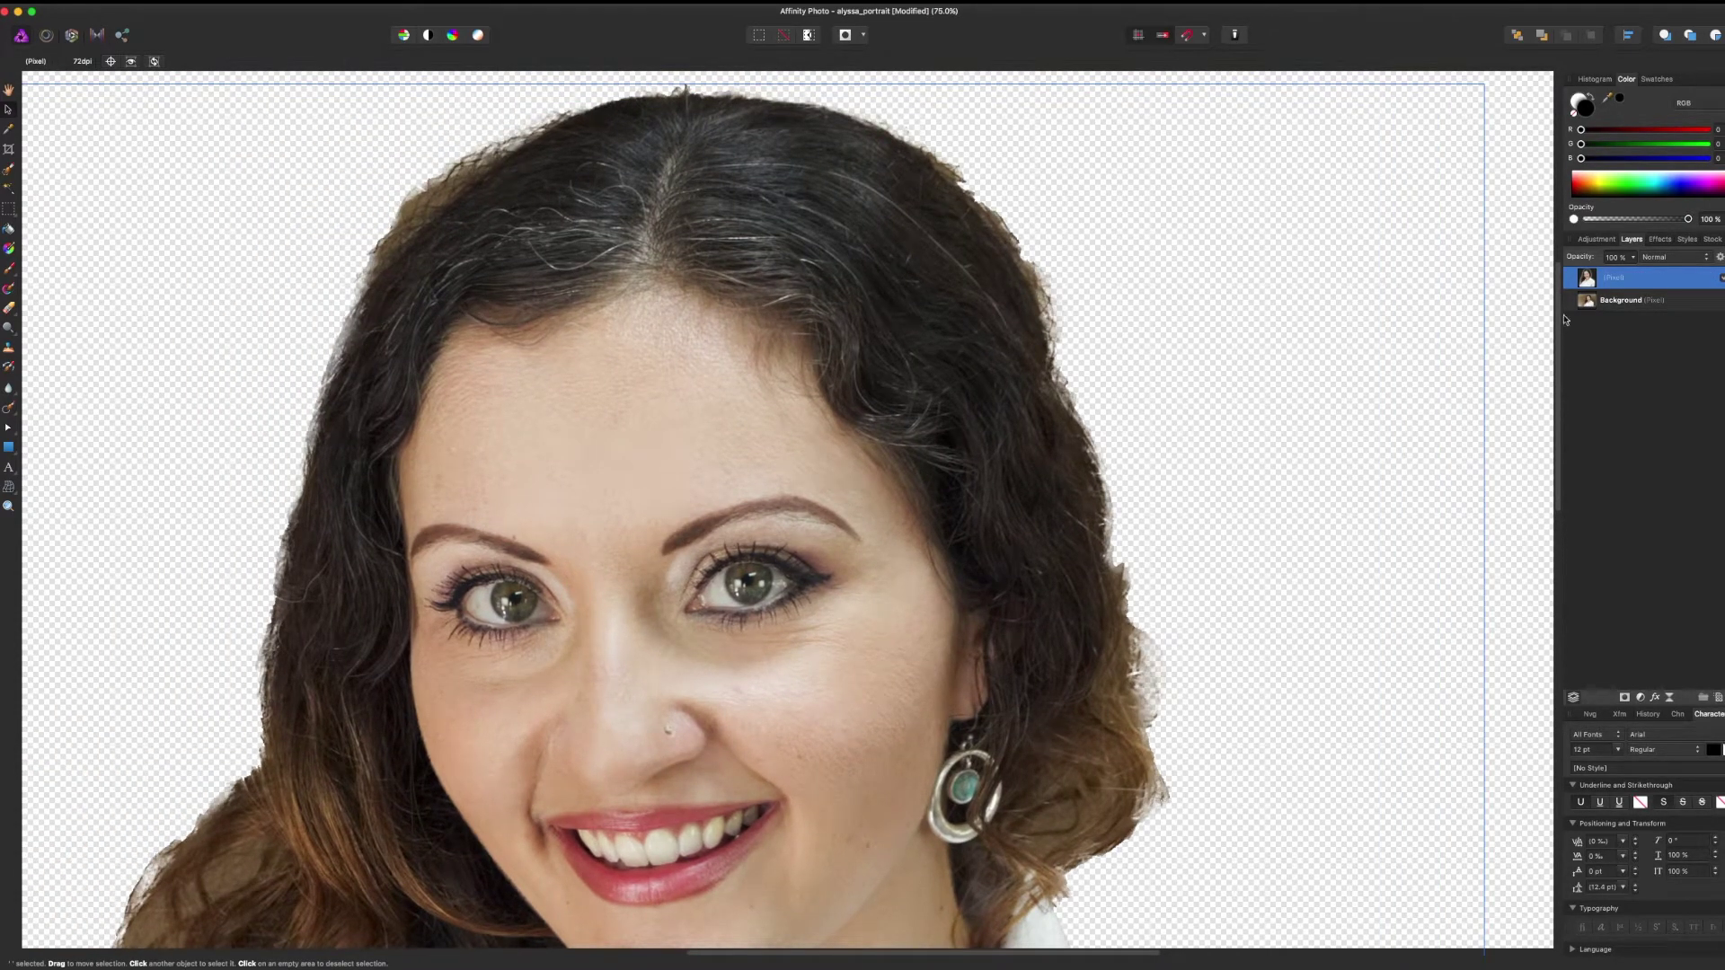
scroll(515, 402, "down", 12)
scroll(516, 401, "left", 7)
scroll(515, 402, "up", 3)
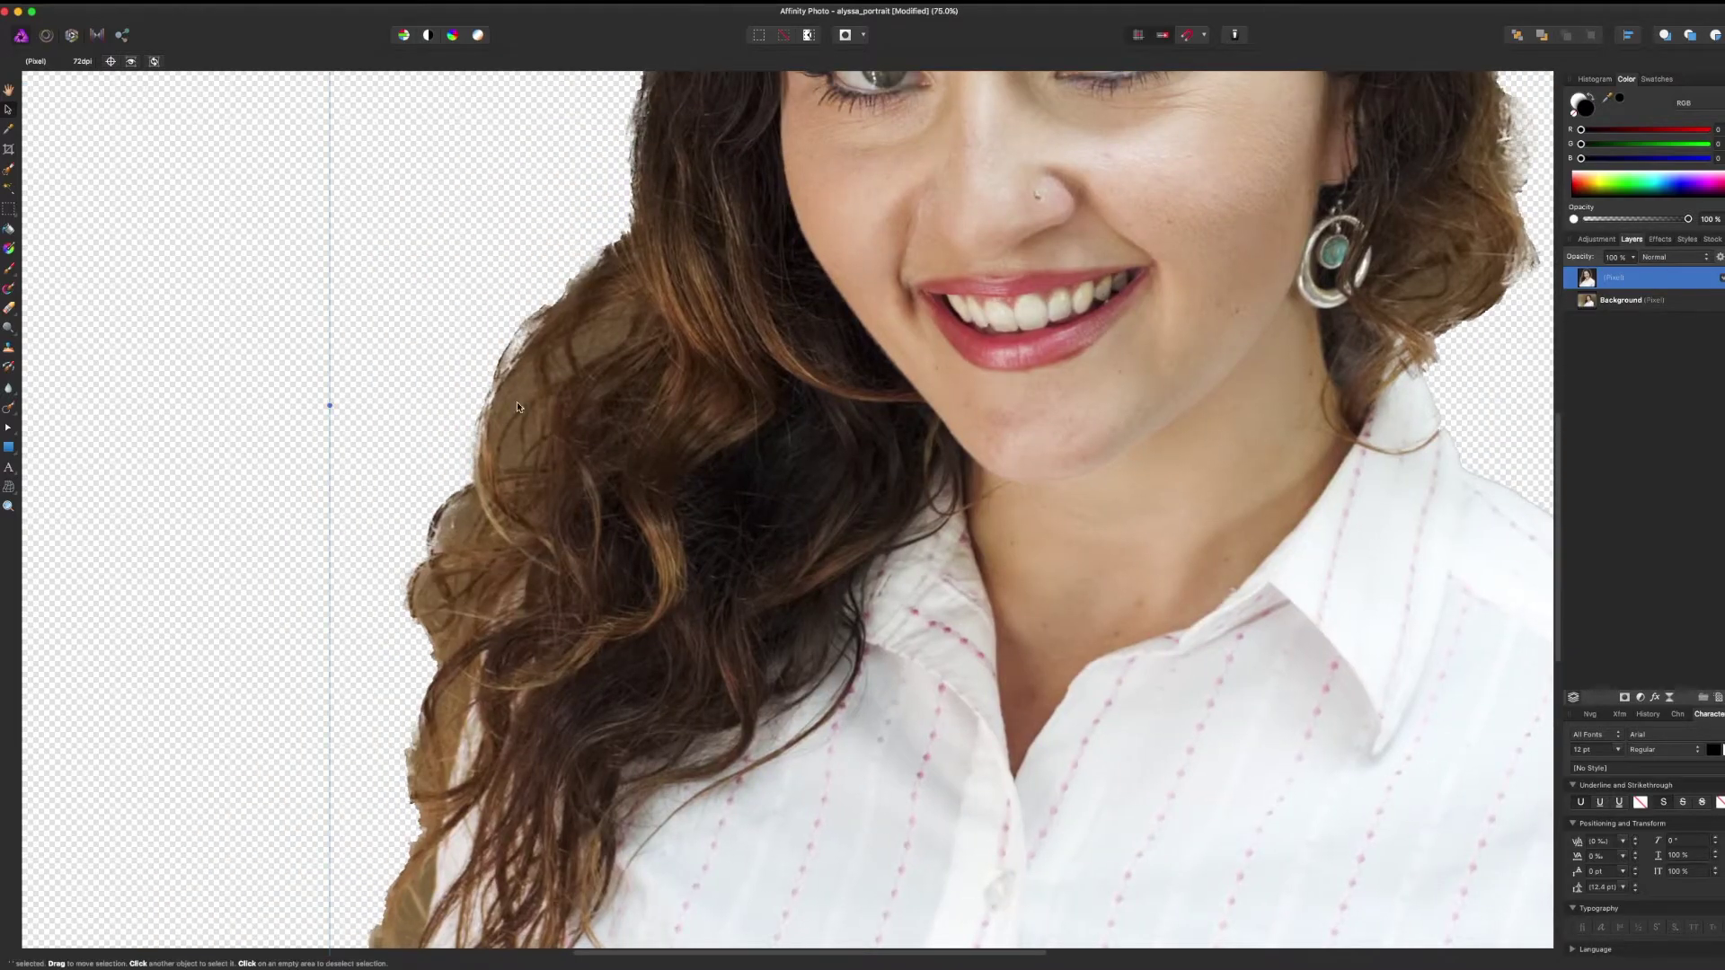
scroll(522, 391, "down", 8)
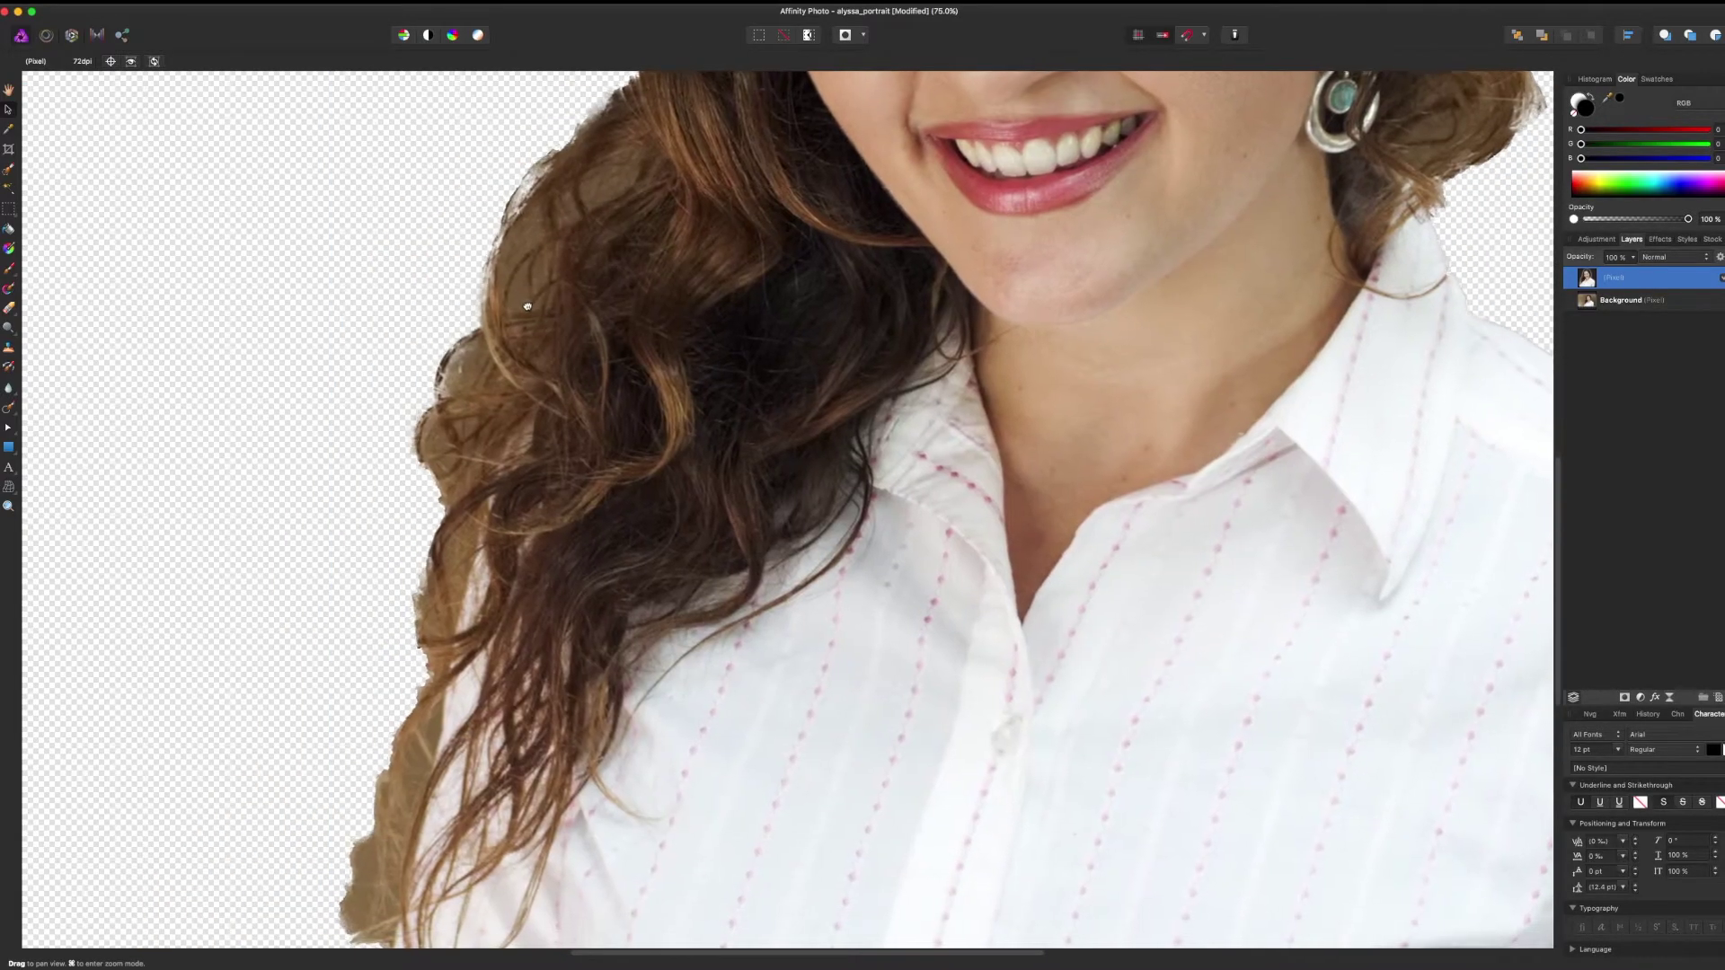
key("super+minus")
key("super+minus")
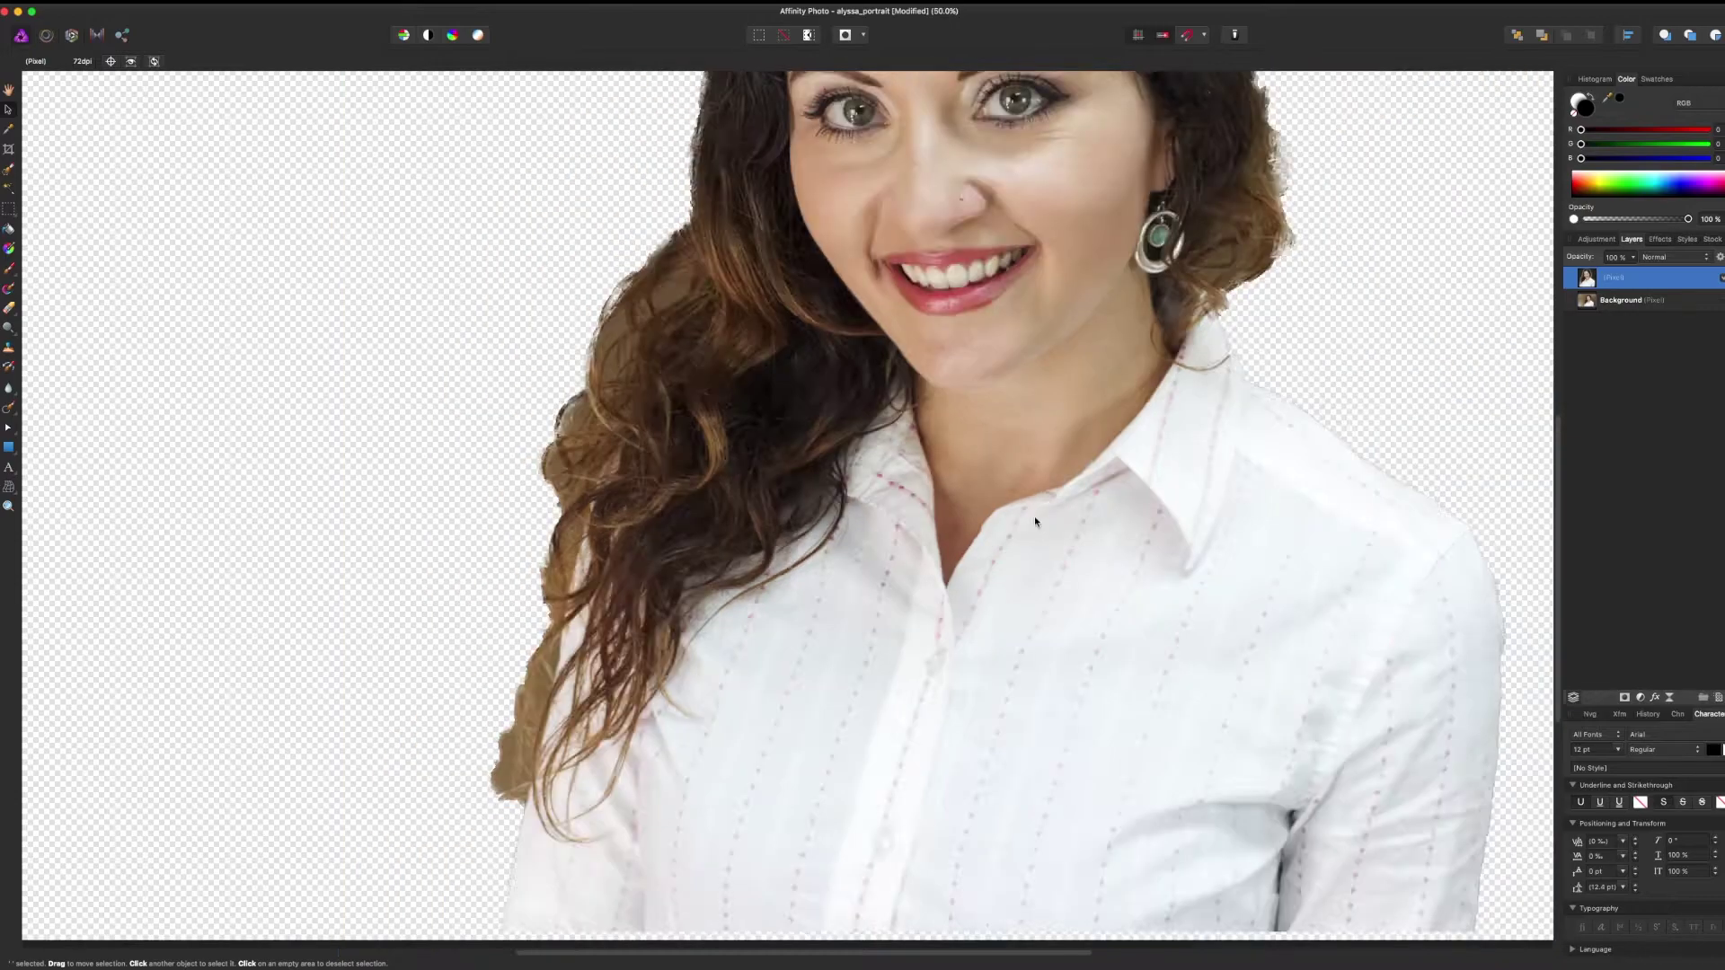
left_click_drag(958, 365, 899, 364)
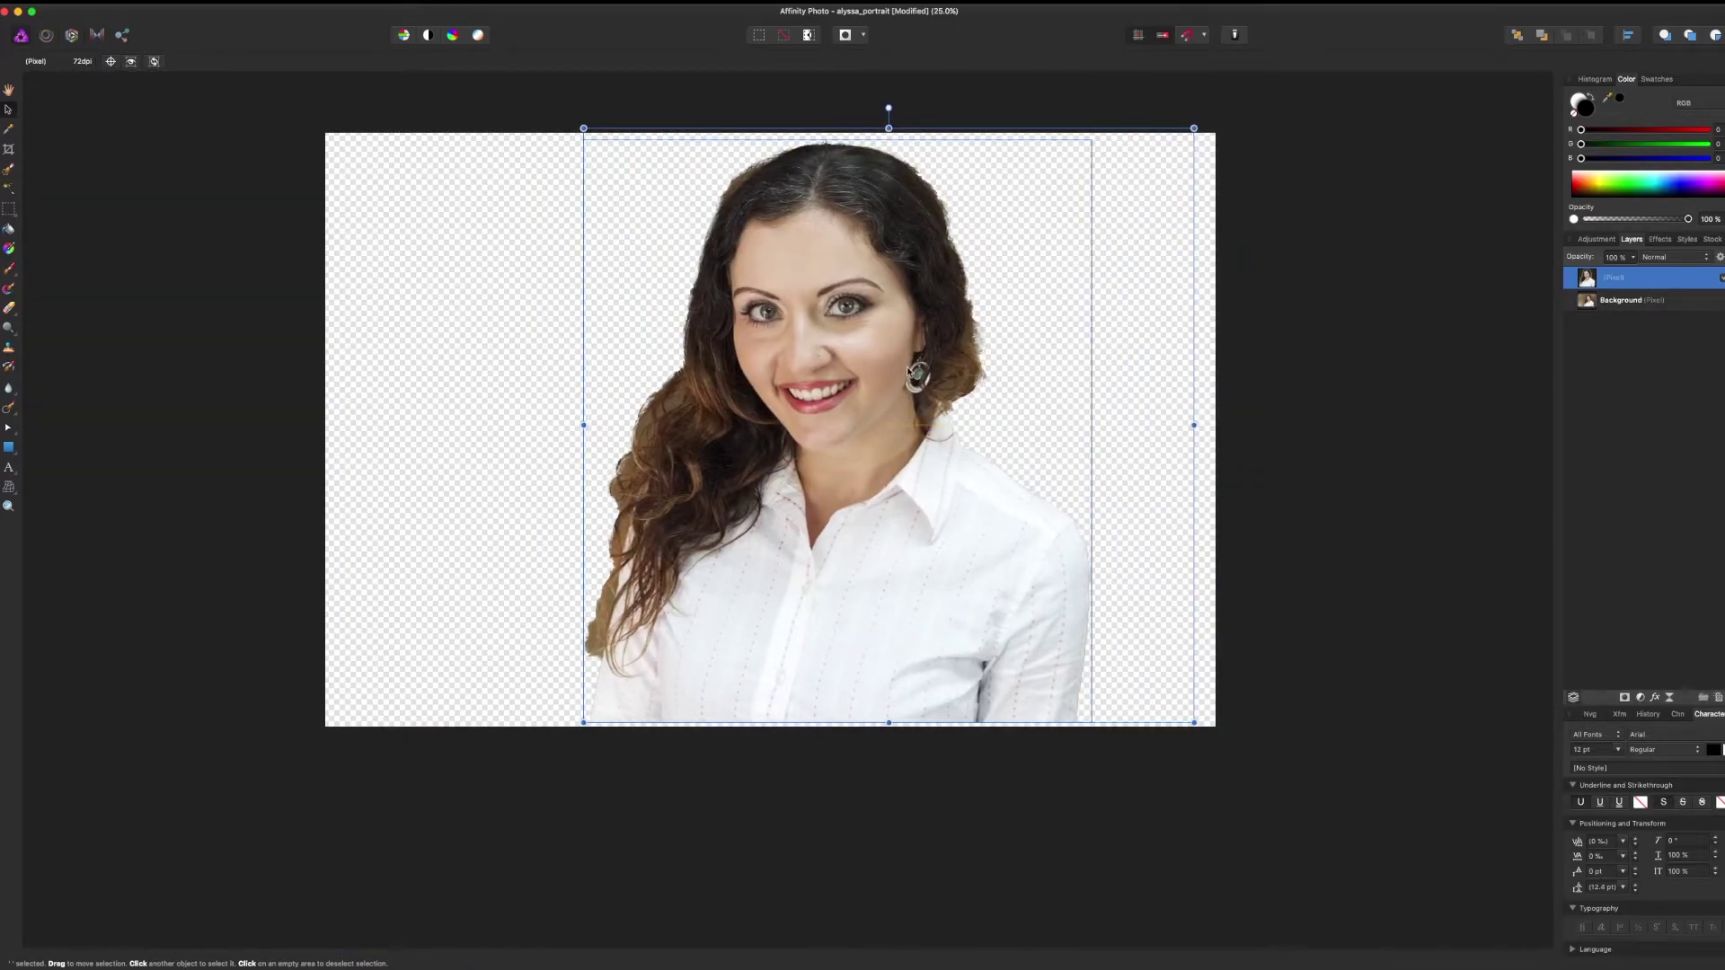
left_click(1348, 373)
scroll(1348, 374, "up", 2)
key("super+z")
Create a pixel selection from the cutout layer and leave no layer selected
left_click(61, 3)
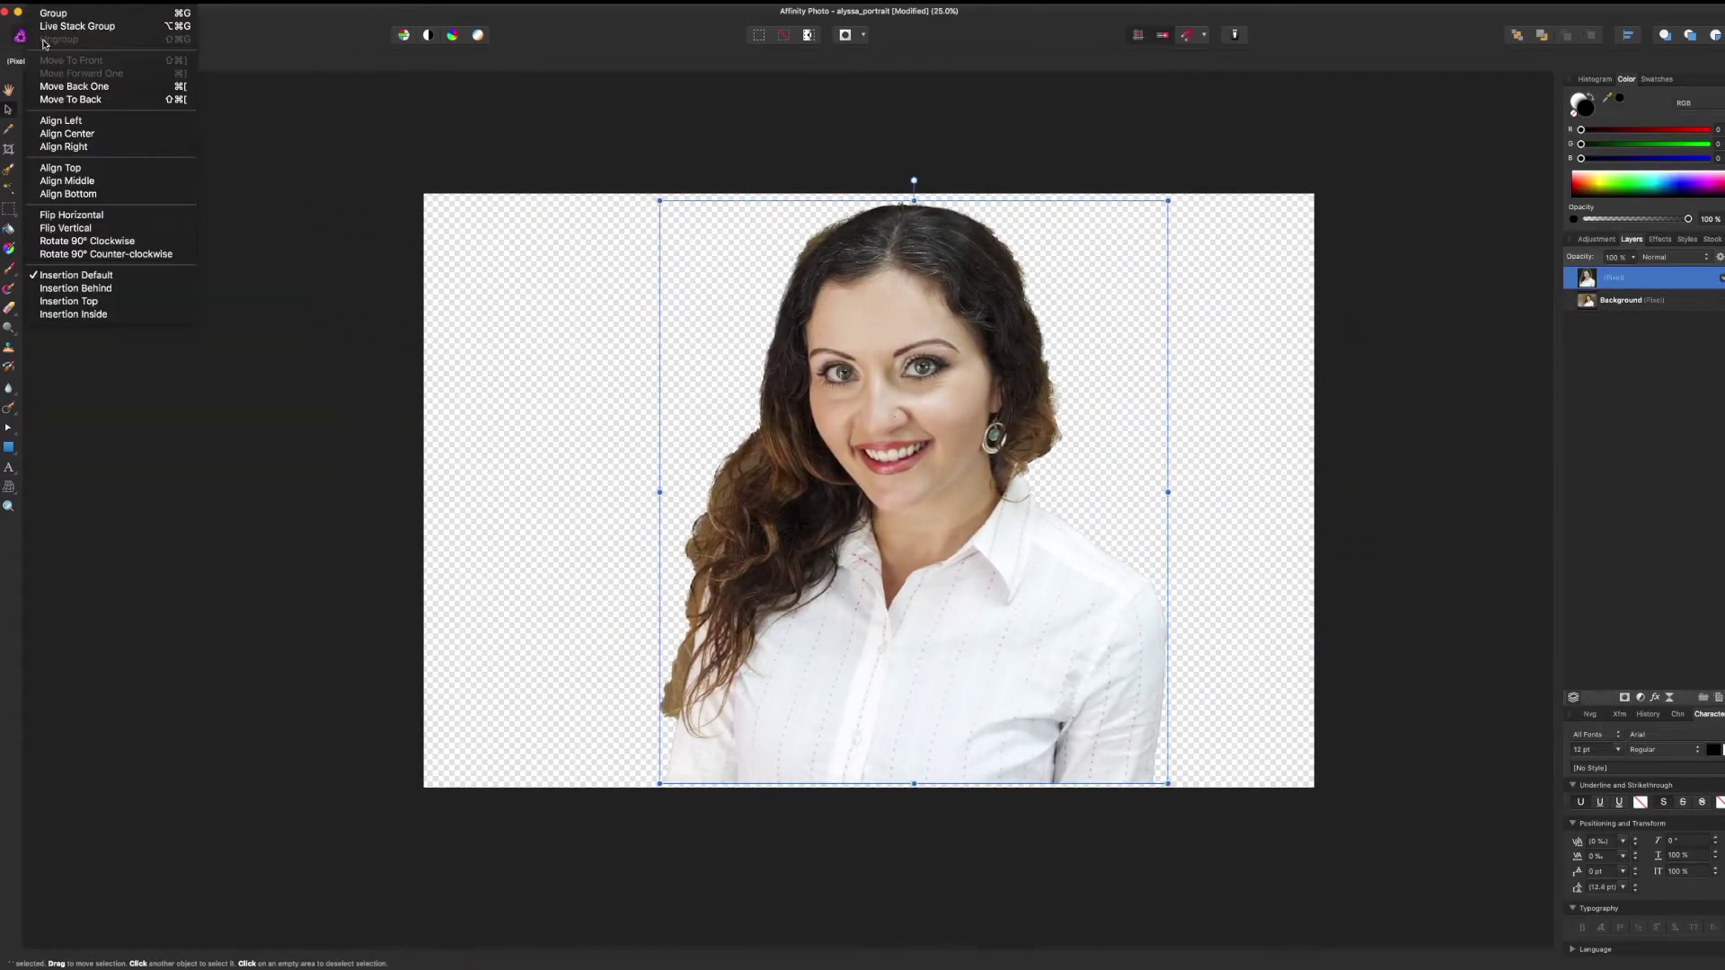
left_click(258, 300)
left_click(13, 3)
mouse_move(47, 3)
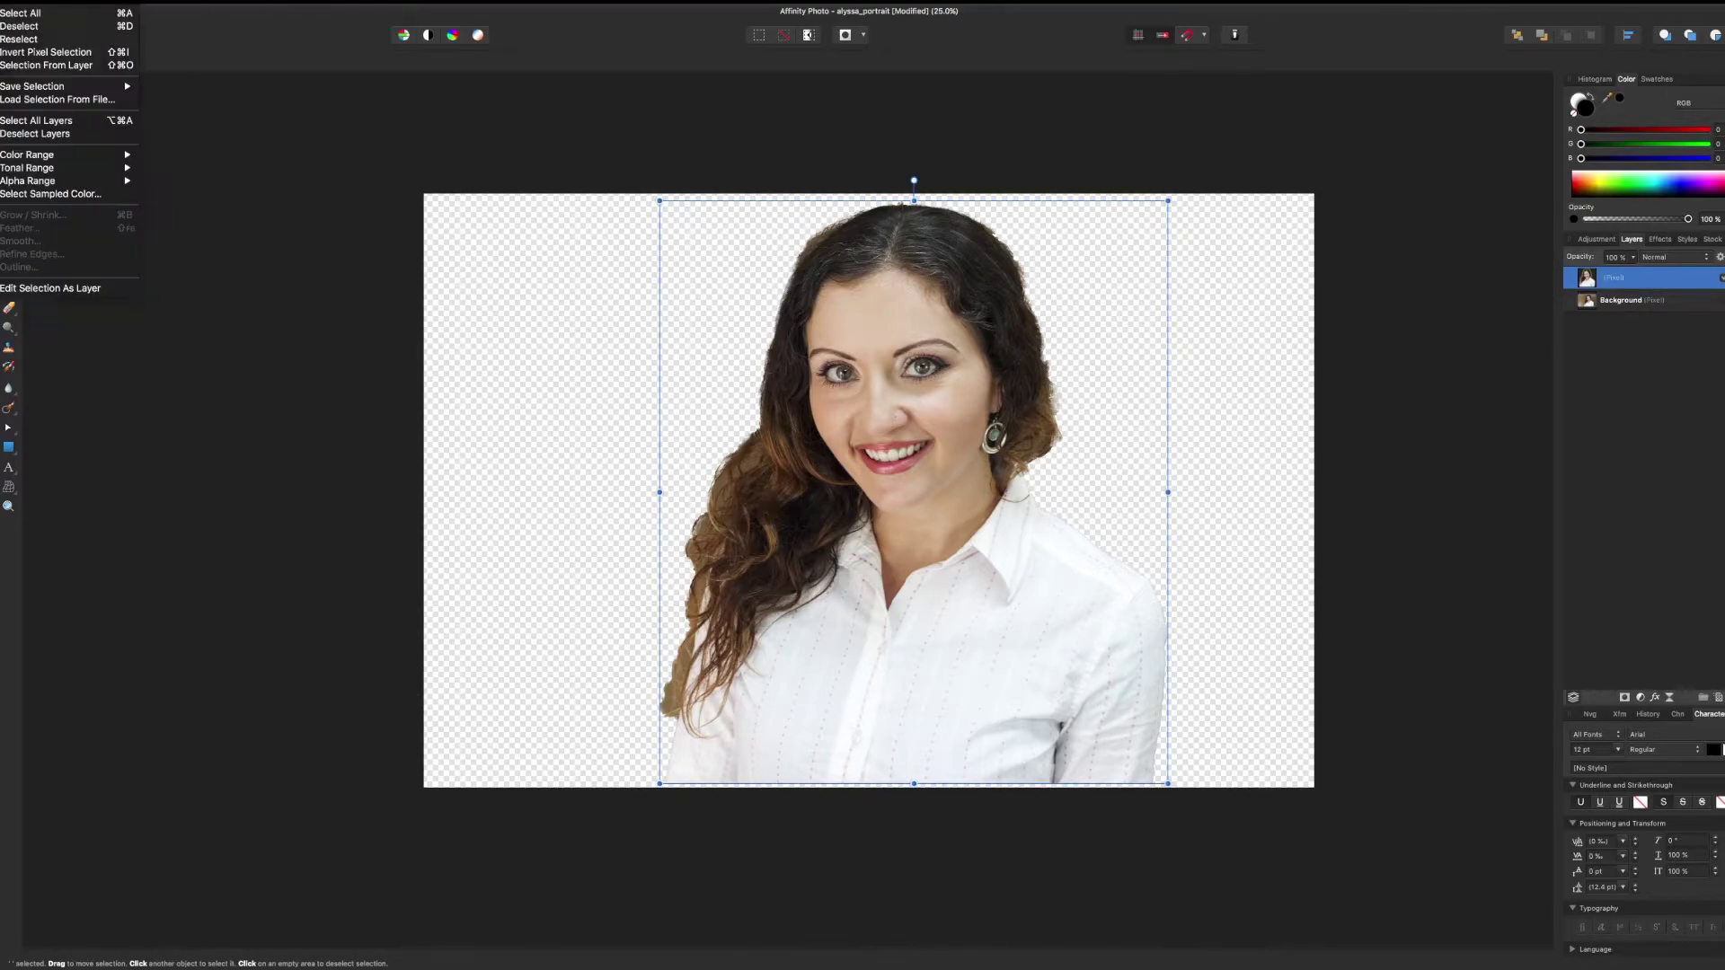
left_click(36, 65)
left_click(1628, 316)
Run Refine Edges again on the cutout's selection with output set to Selection, check the hair outline and deselect
left_click(2, 2)
mouse_move(27, 60)
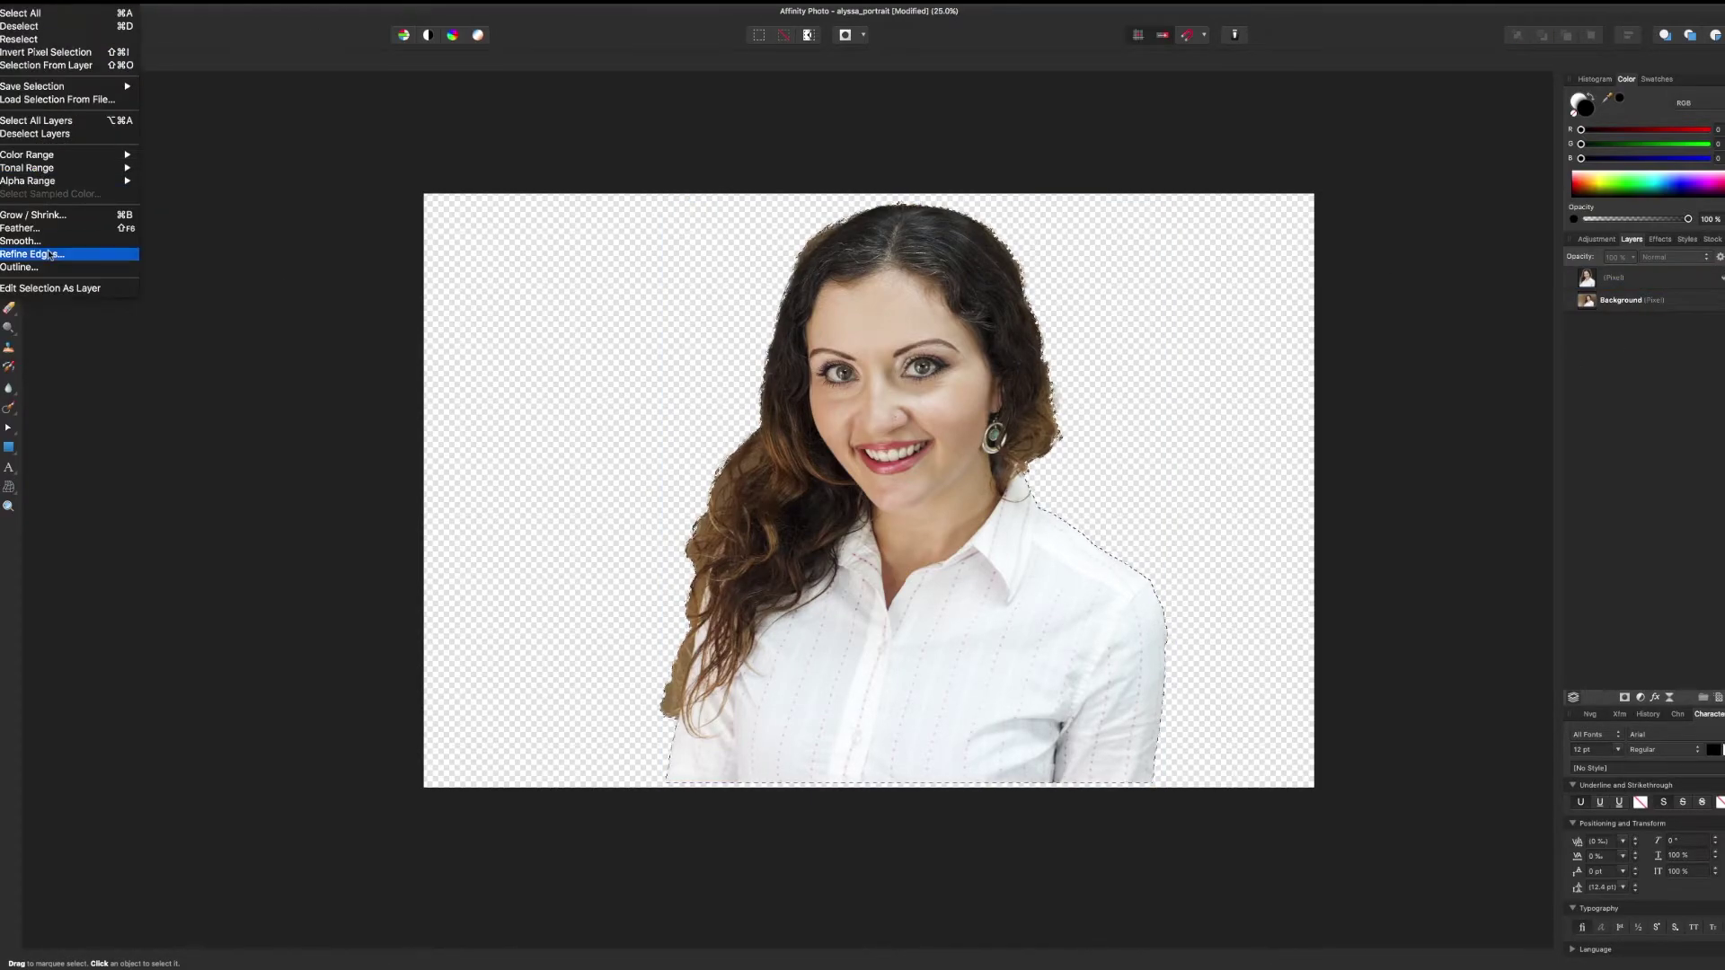
left_click(36, 254)
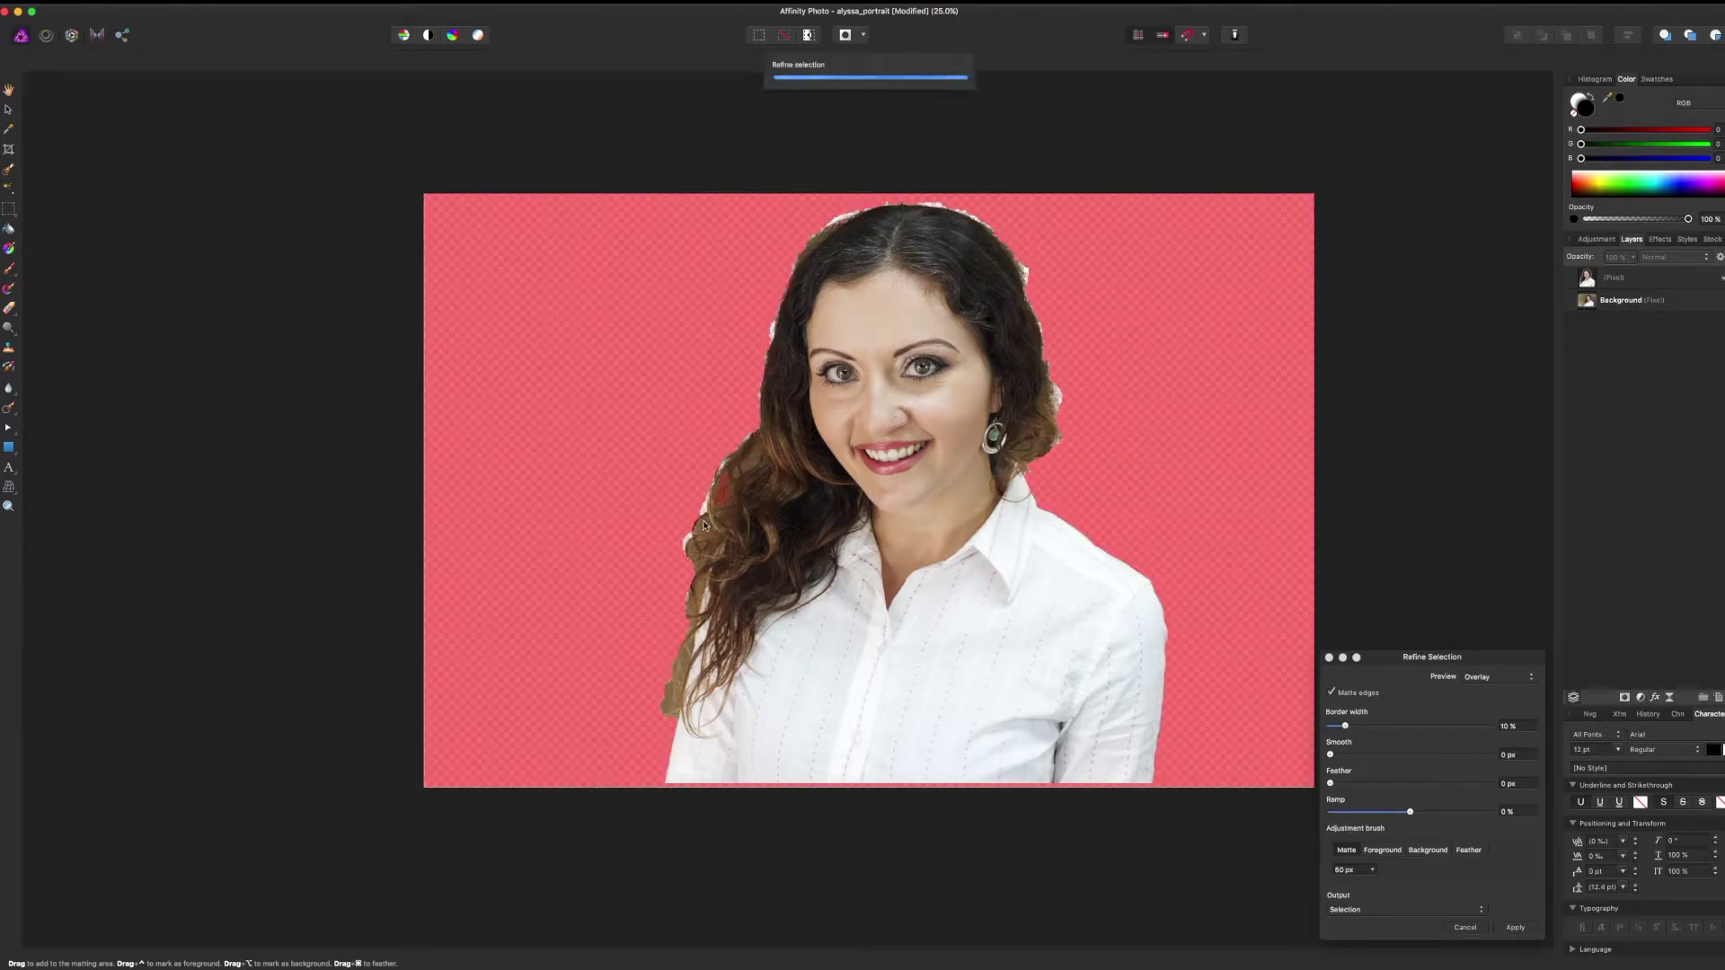
scroll(705, 519, "up", 3)
mouse_move(495, 607)
left_mouse_down()
mouse_move(507, 754)
mouse_move(488, 935)
left_mouse_up()
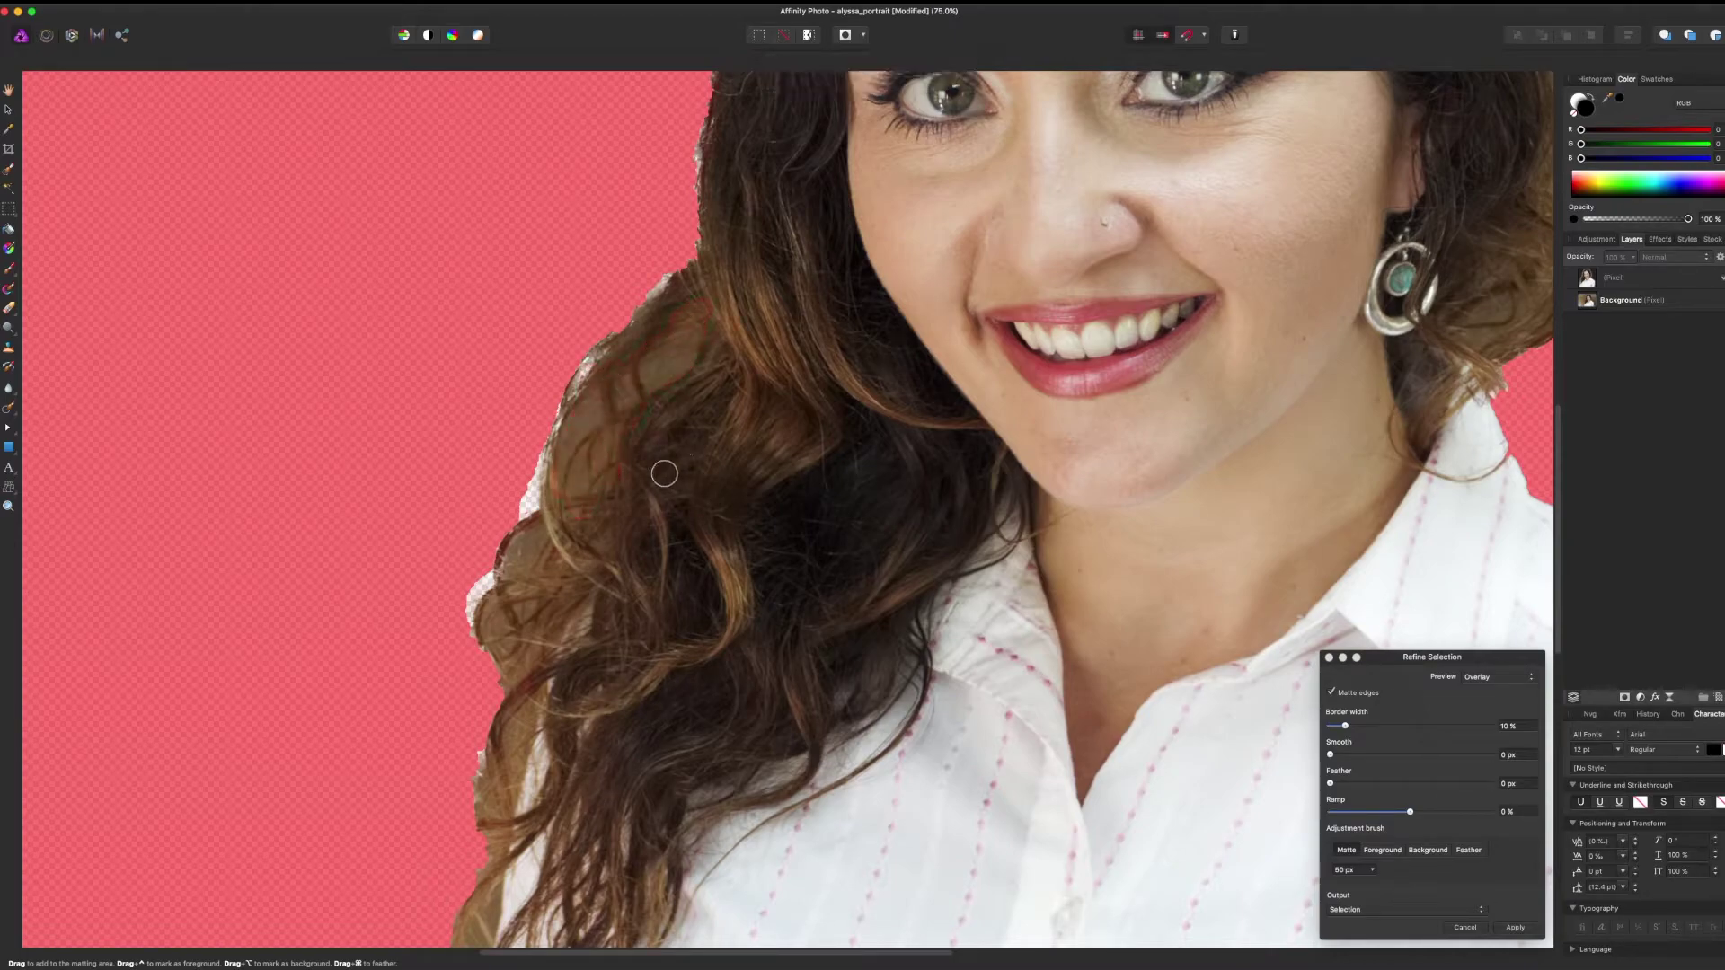
left_click(1515, 927)
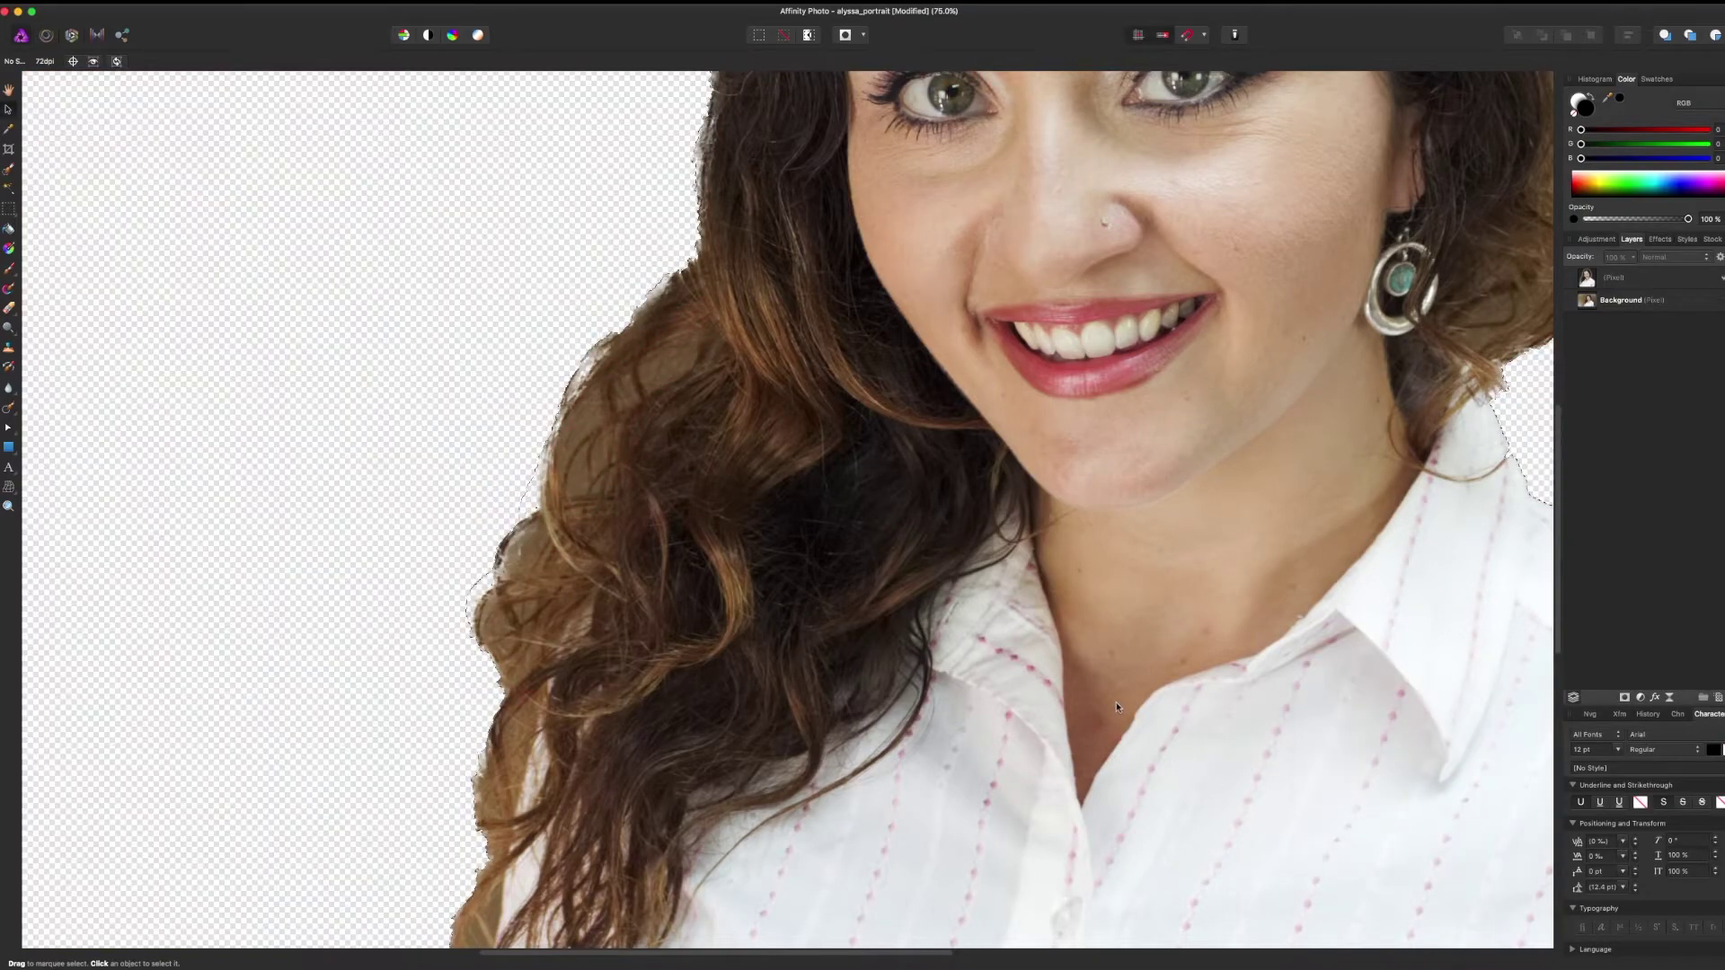
left_click_drag(1076, 607, 687, 780)
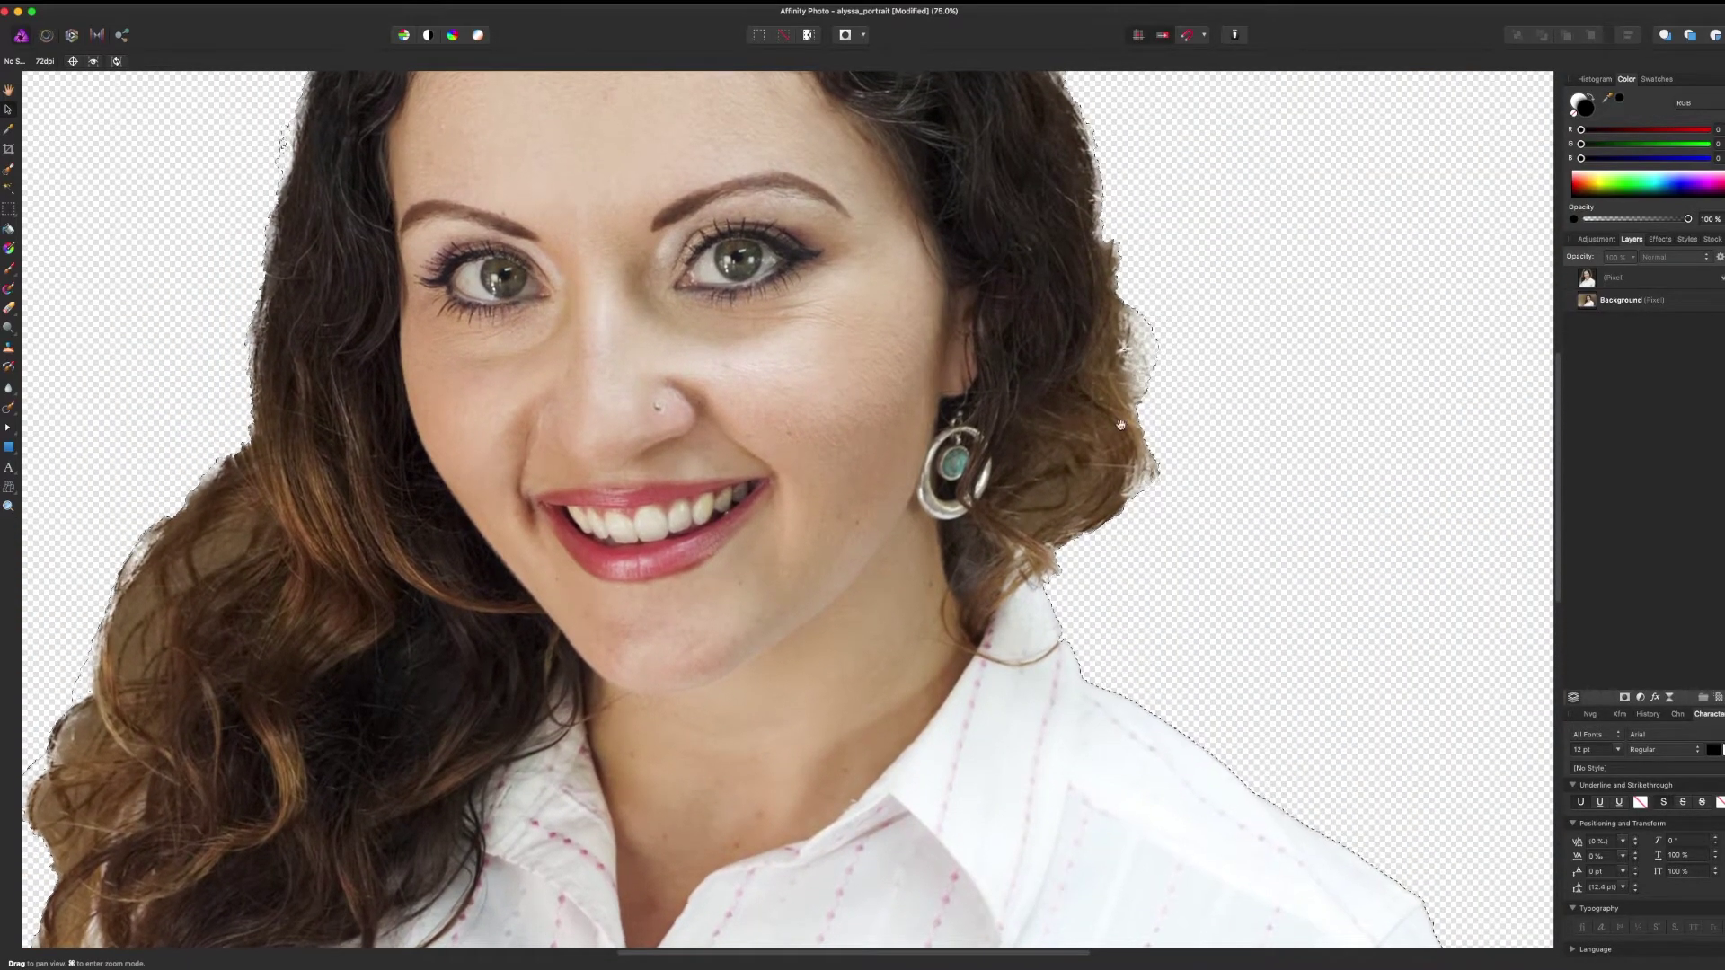
left_click_drag(1114, 416, 1084, 605)
left_click_drag(1171, 365, 1282, 566)
left_click_drag(1172, 421, 1231, 392)
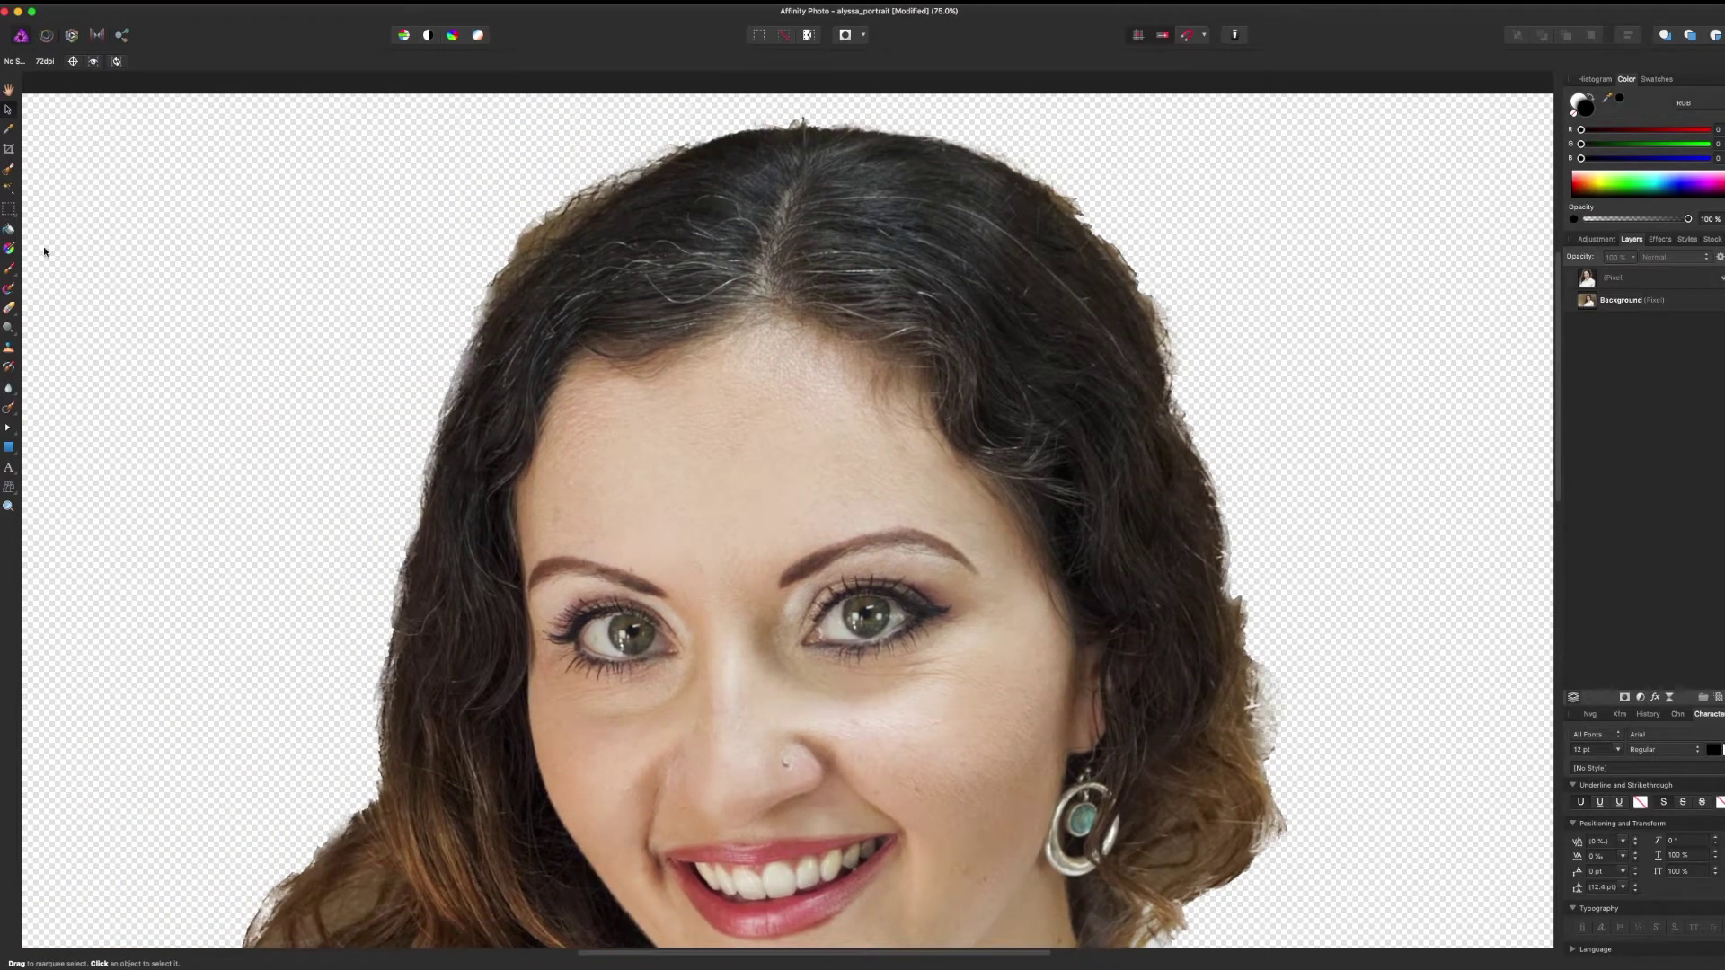
Choose the Paint Brush and add a mask to the cutout layer
left_click(11, 309)
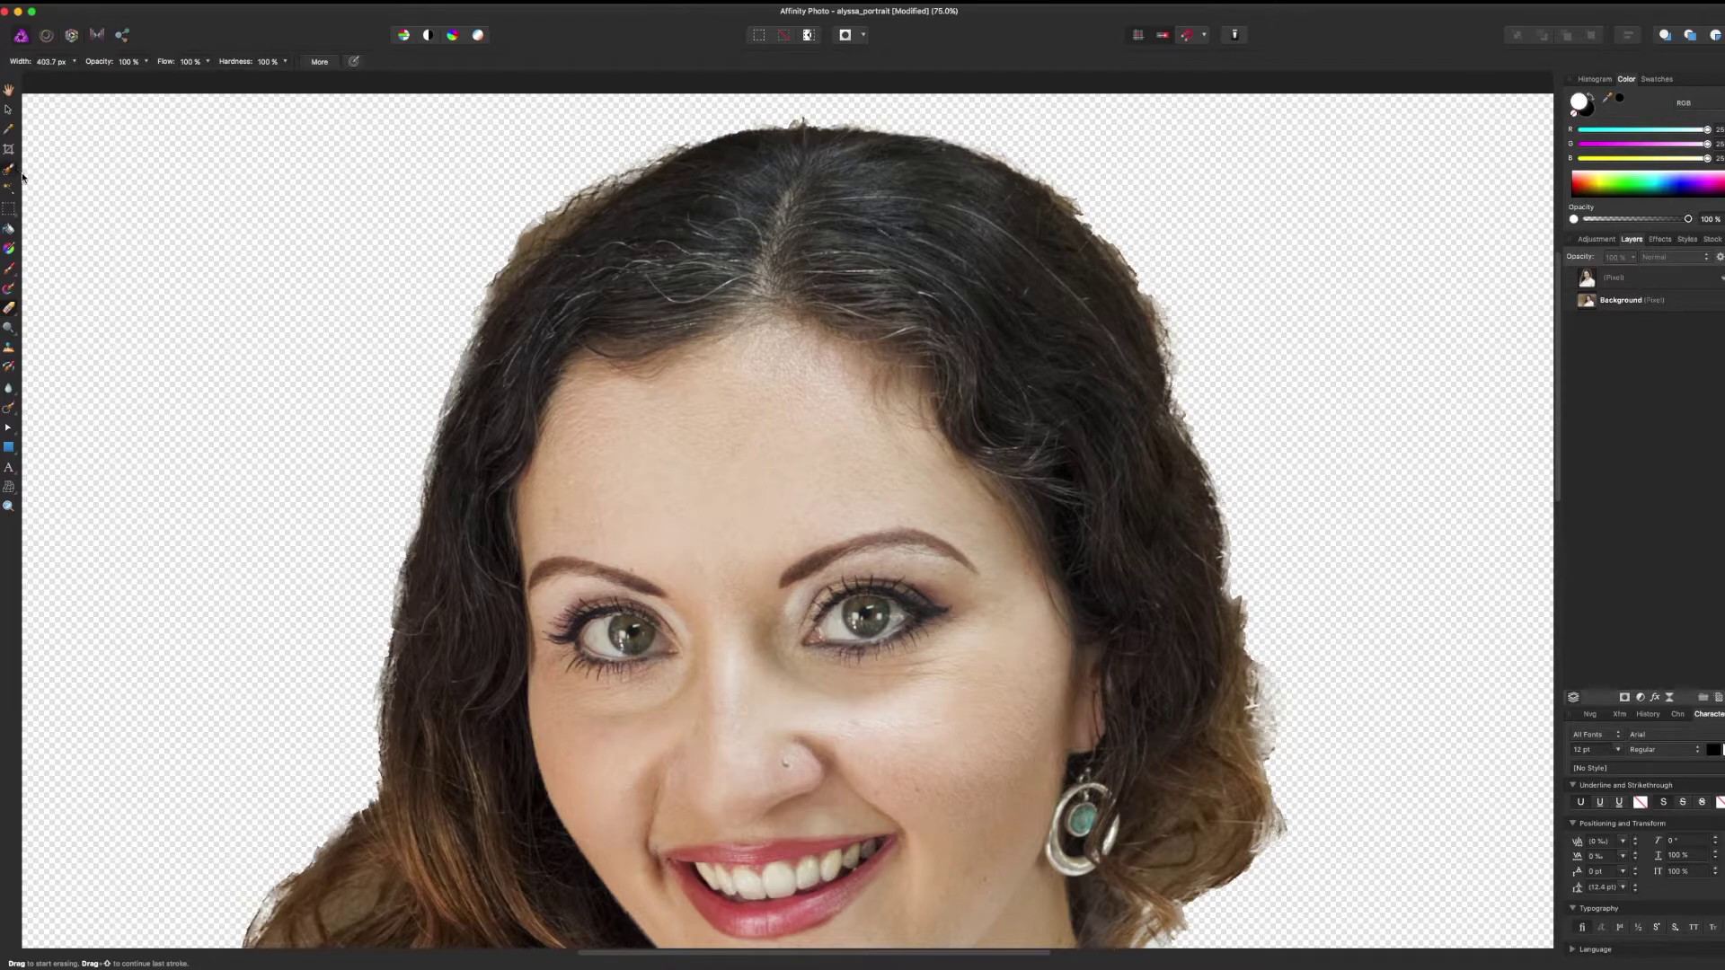
left_click(9, 268)
left_click(11, 272)
left_click(1637, 278)
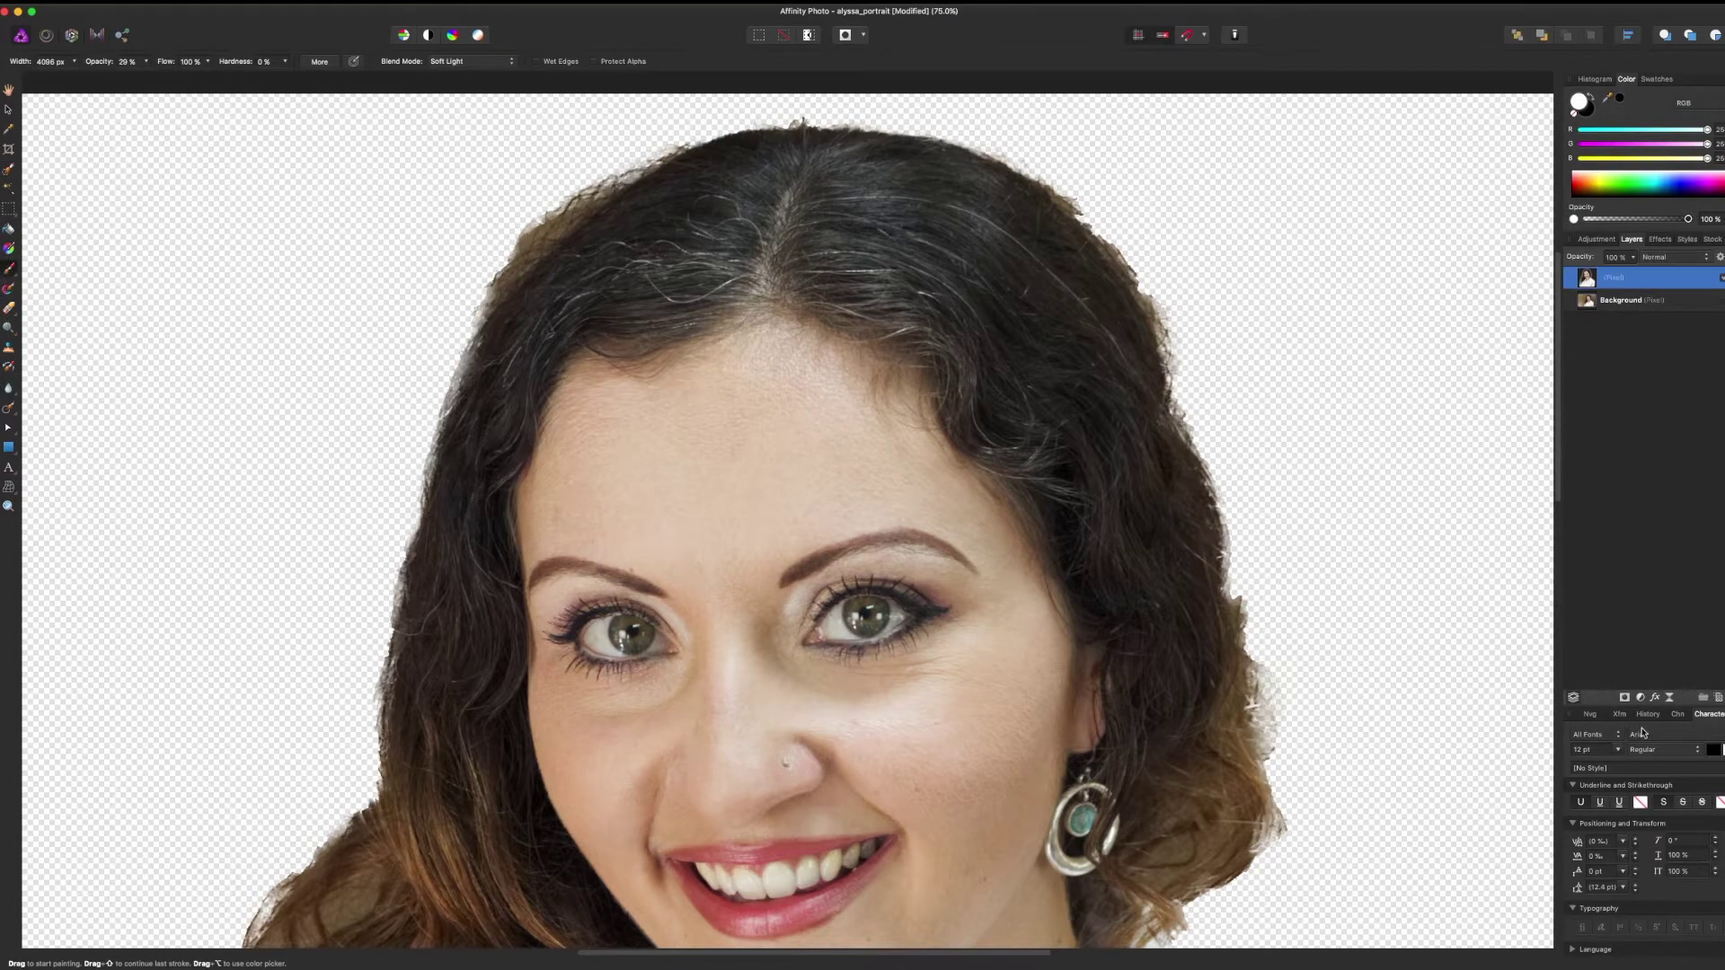
left_click(1624, 698)
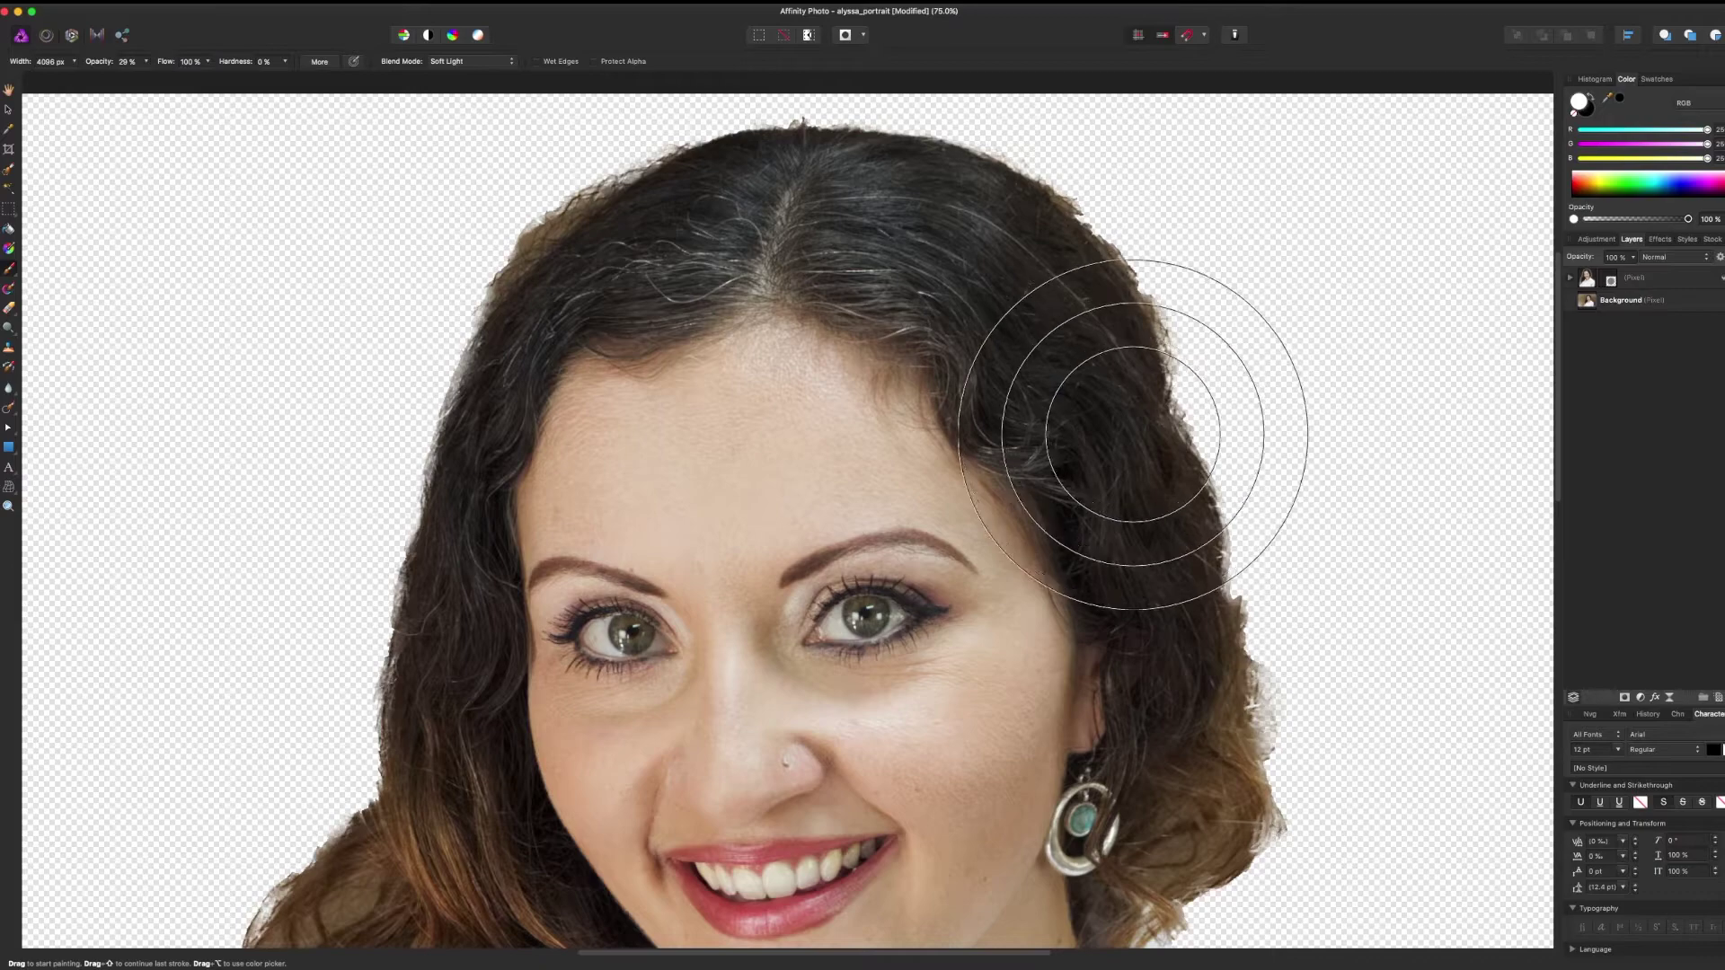
Shrink the paint brush to about 115 px, set its opacity to 87%, and make black the painting colour
key("bracketleft")
key("bracketleft")
key("bracketleft")
key("bracketleft")
key("bracketleft")
key("bracketleft")
key("bracketleft")
key("bracketleft")
key("bracketleft")
key("bracketleft")
key("bracketleft")
key("bracketleft")
key("bracketleft")
key("bracketleft")
key("bracketleft")
key("bracketleft")
key("bracketleft")
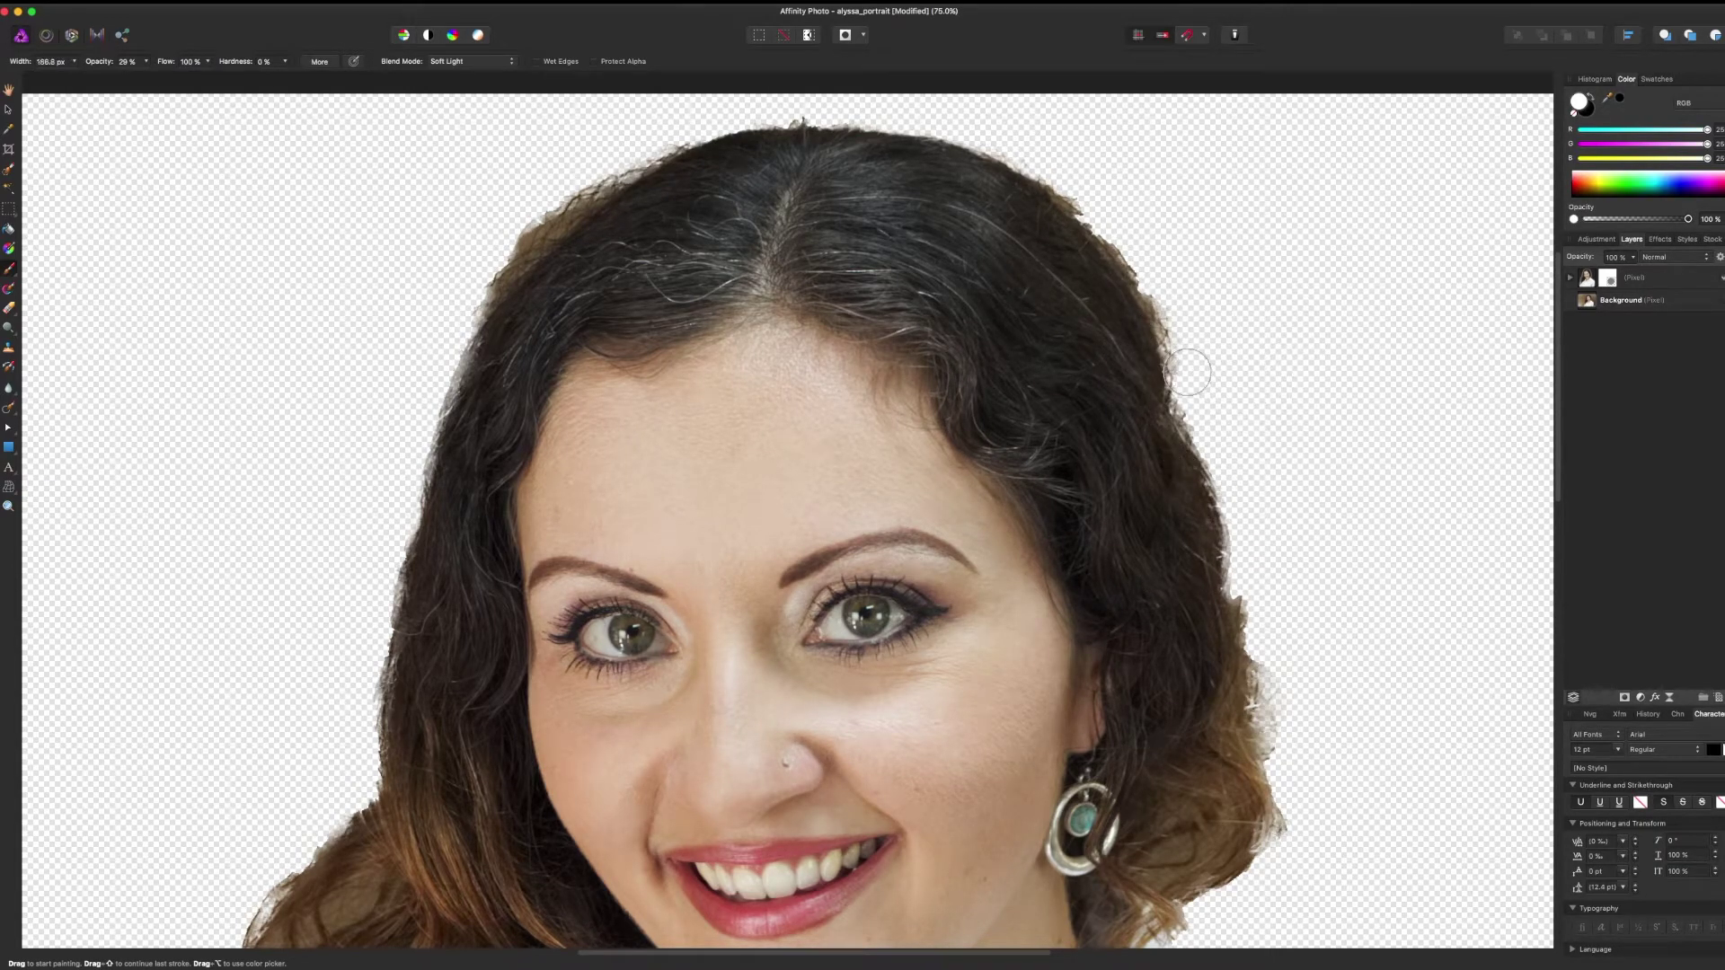
left_click(1594, 96)
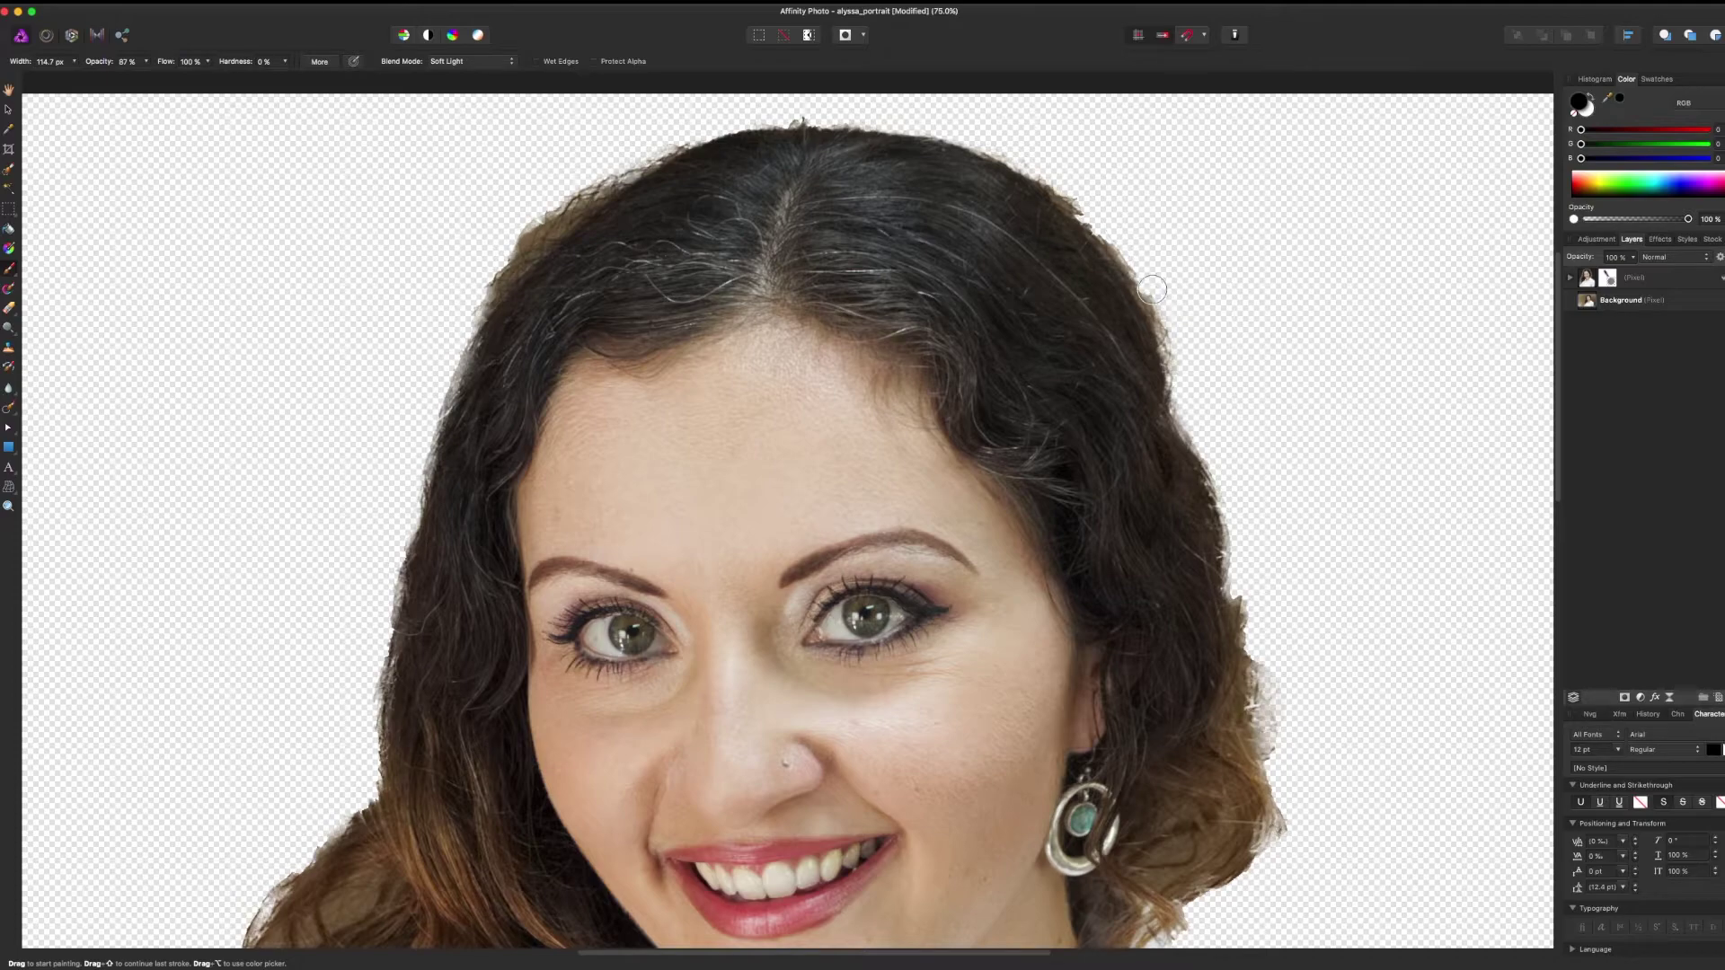
scroll(1168, 350, "up", 2)
scroll(1169, 351, "right", 3)
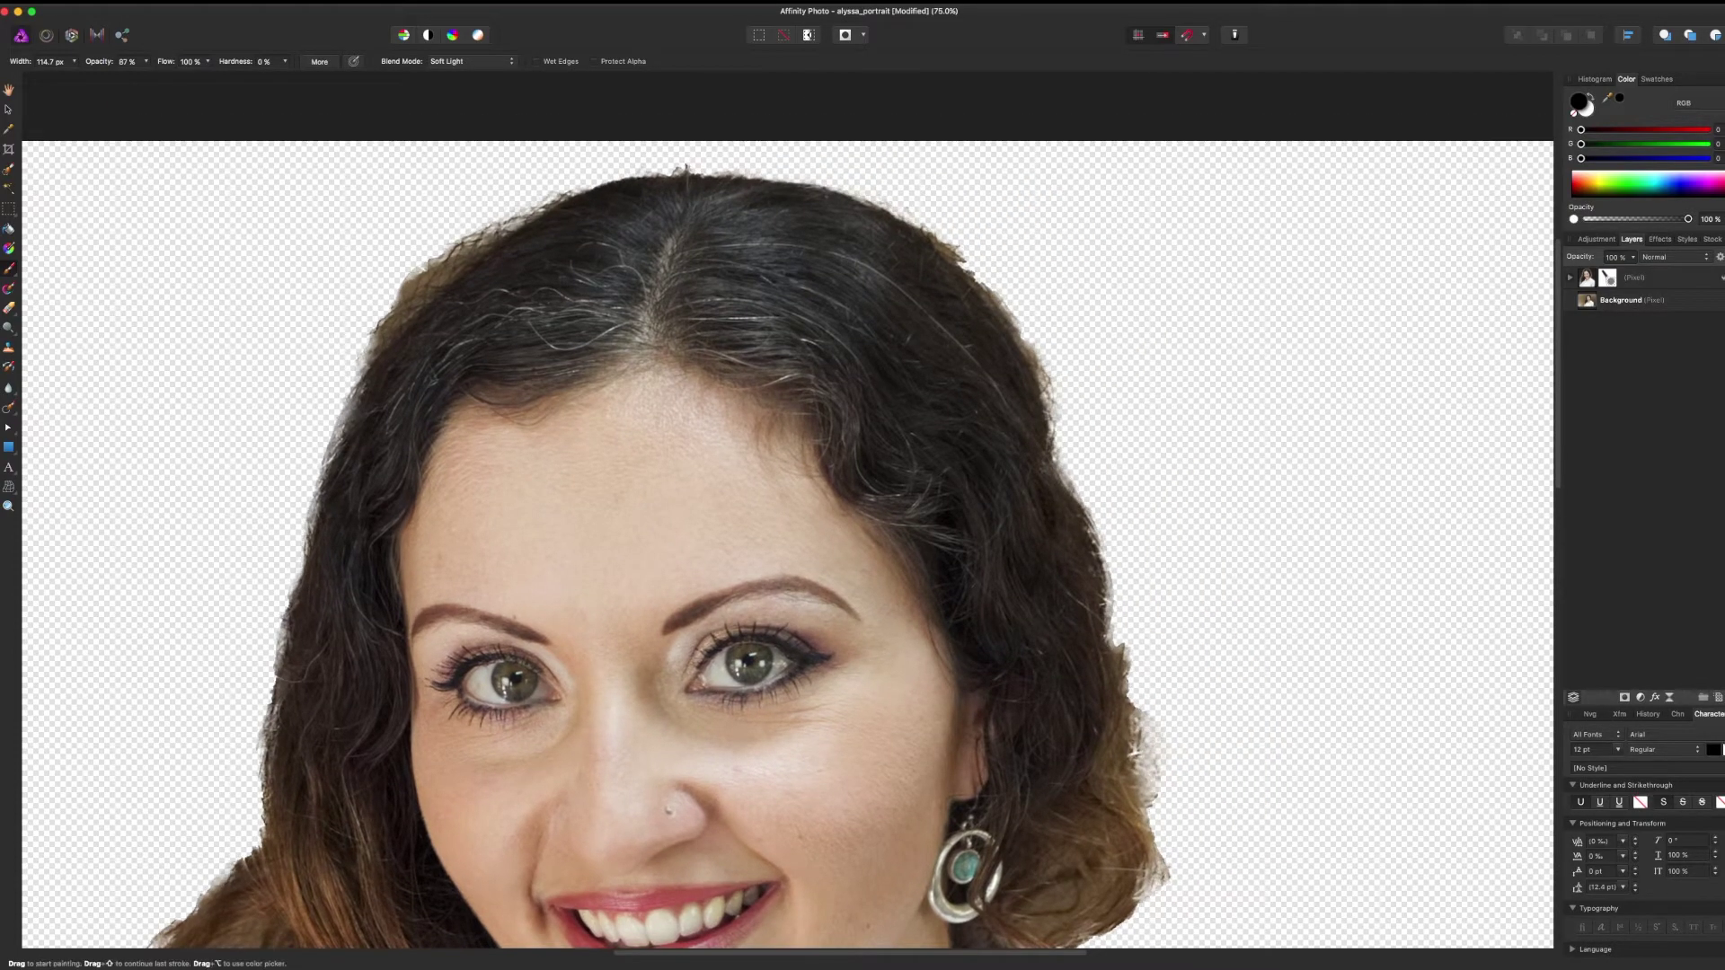
Add a new pixel layer and place it directly beneath the masked cutout layer
left_click(1664, 259)
left_click(1602, 281)
left_click(1640, 283)
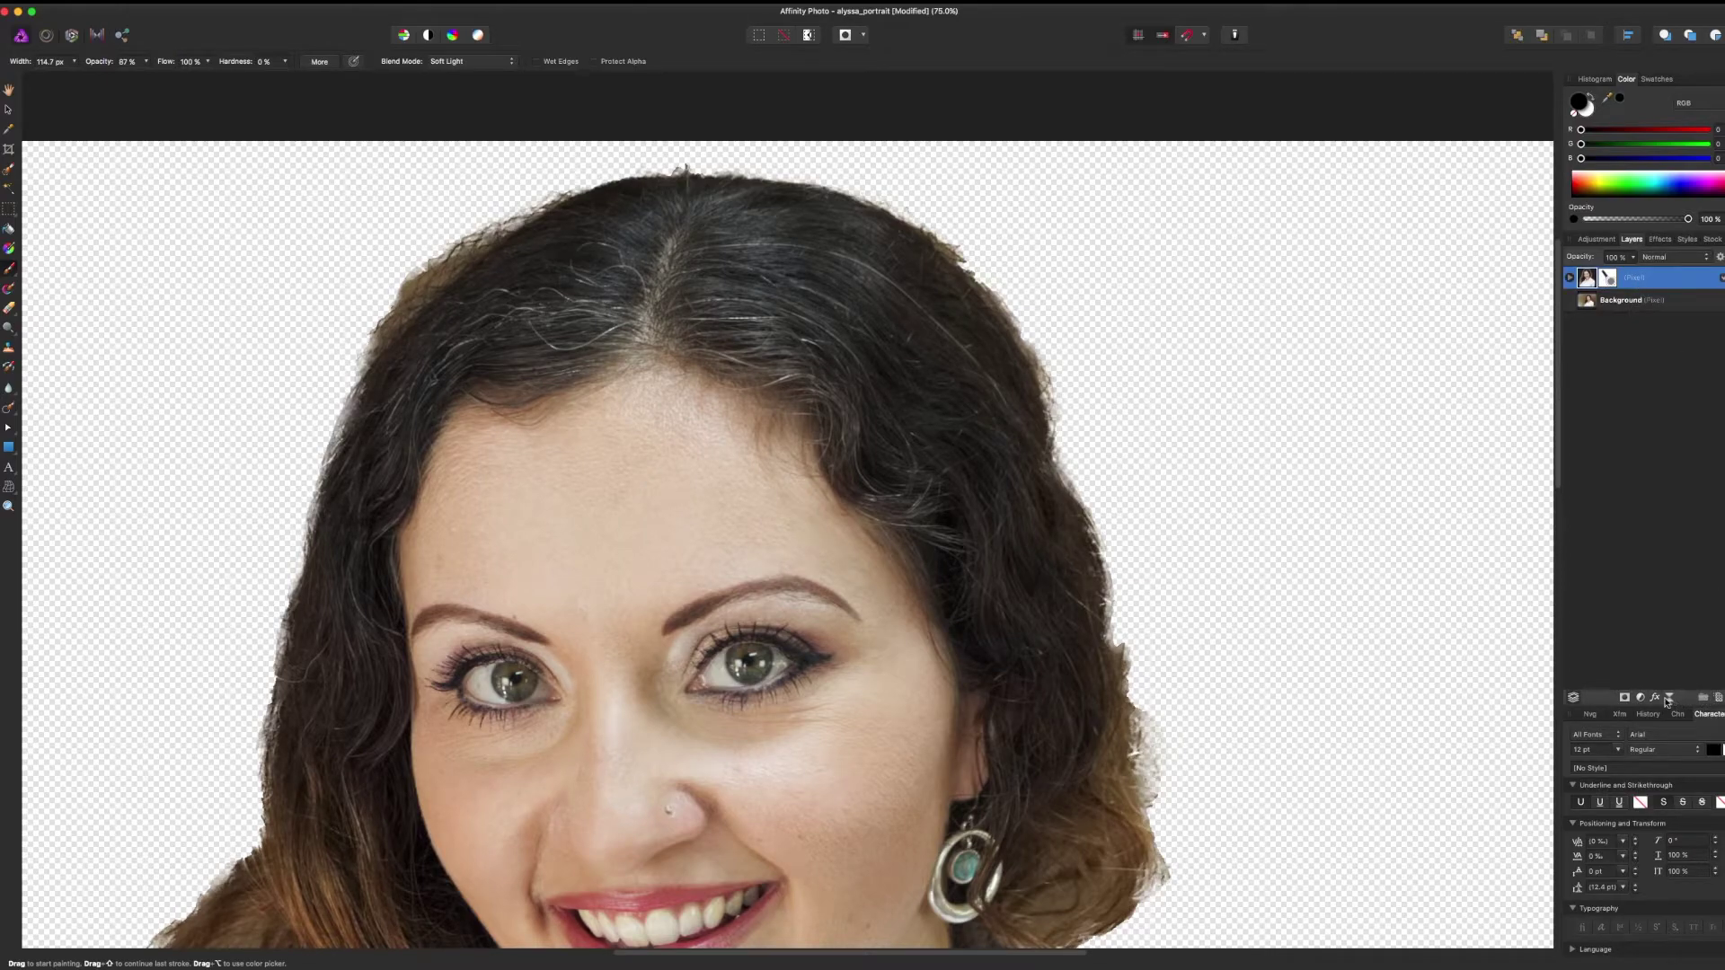
left_click(1640, 699)
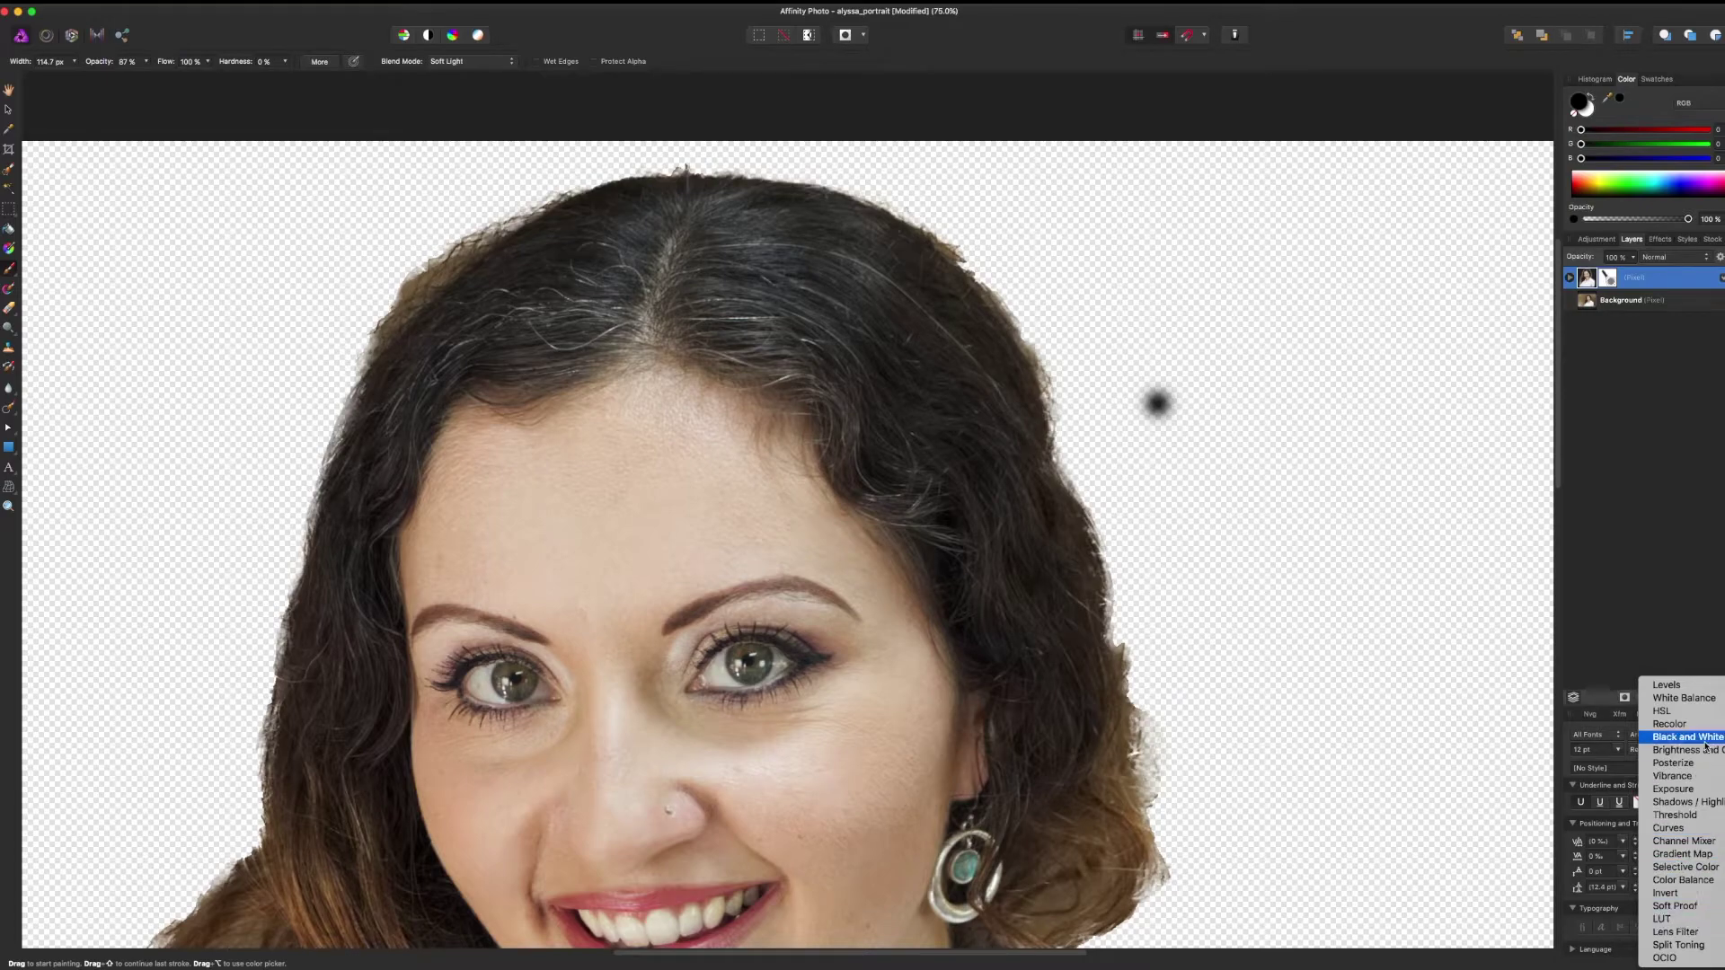
left_click(1681, 636)
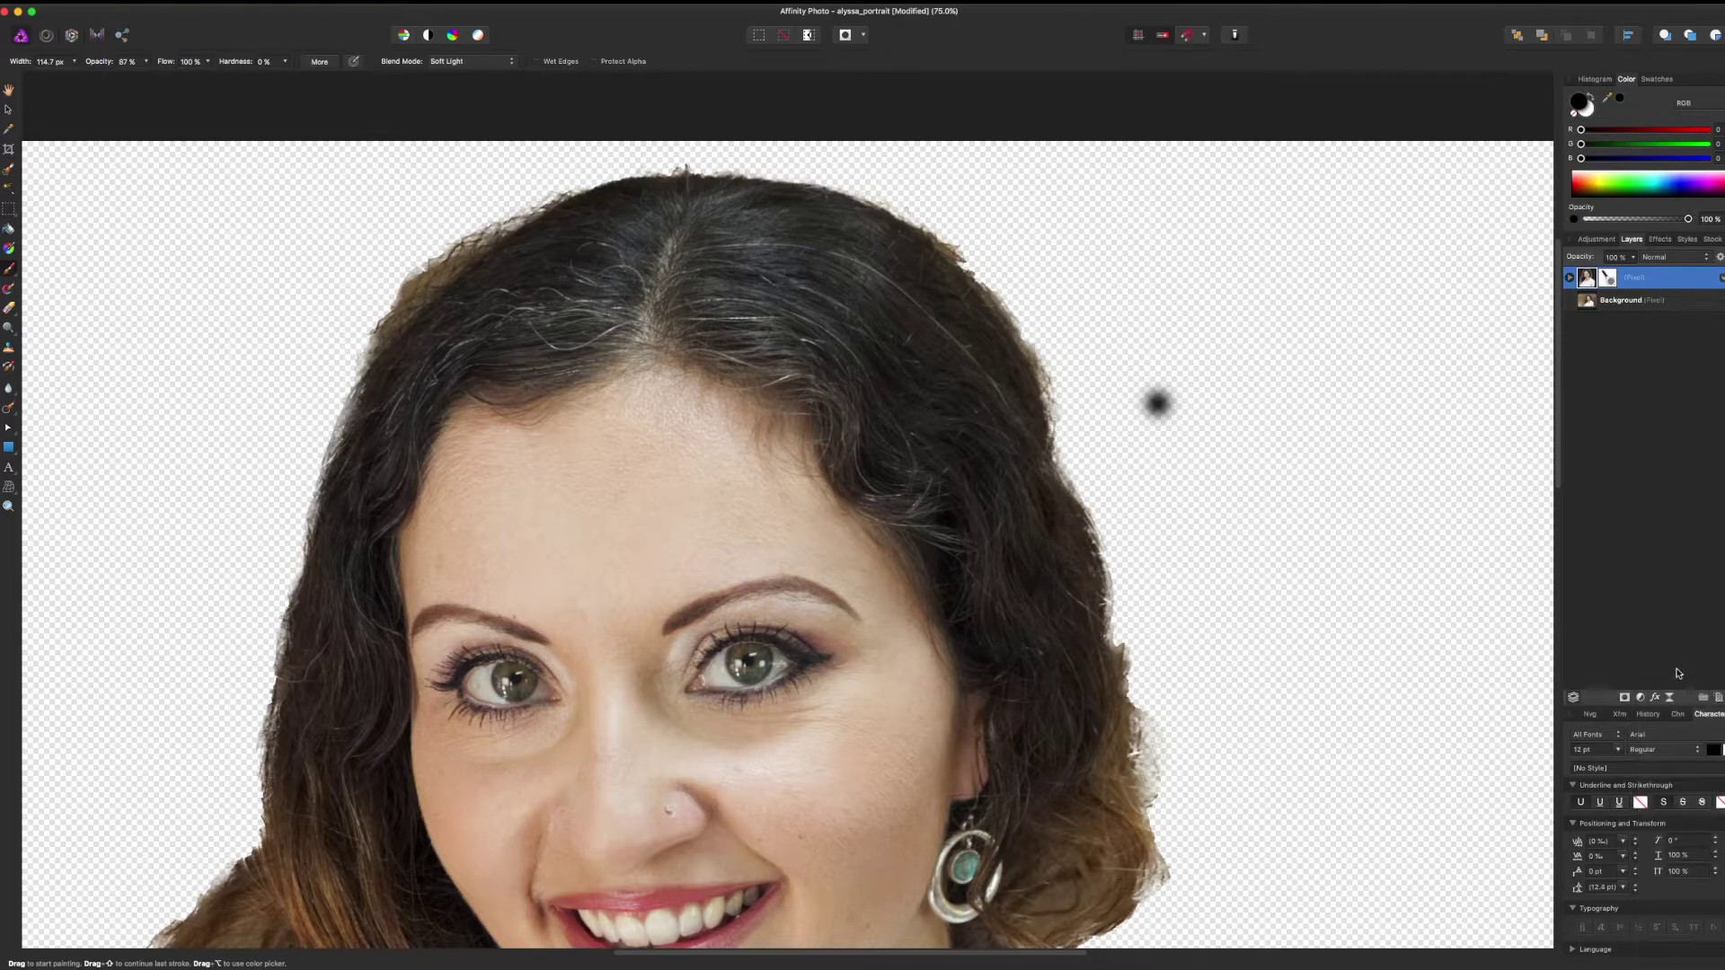
left_click(1717, 699)
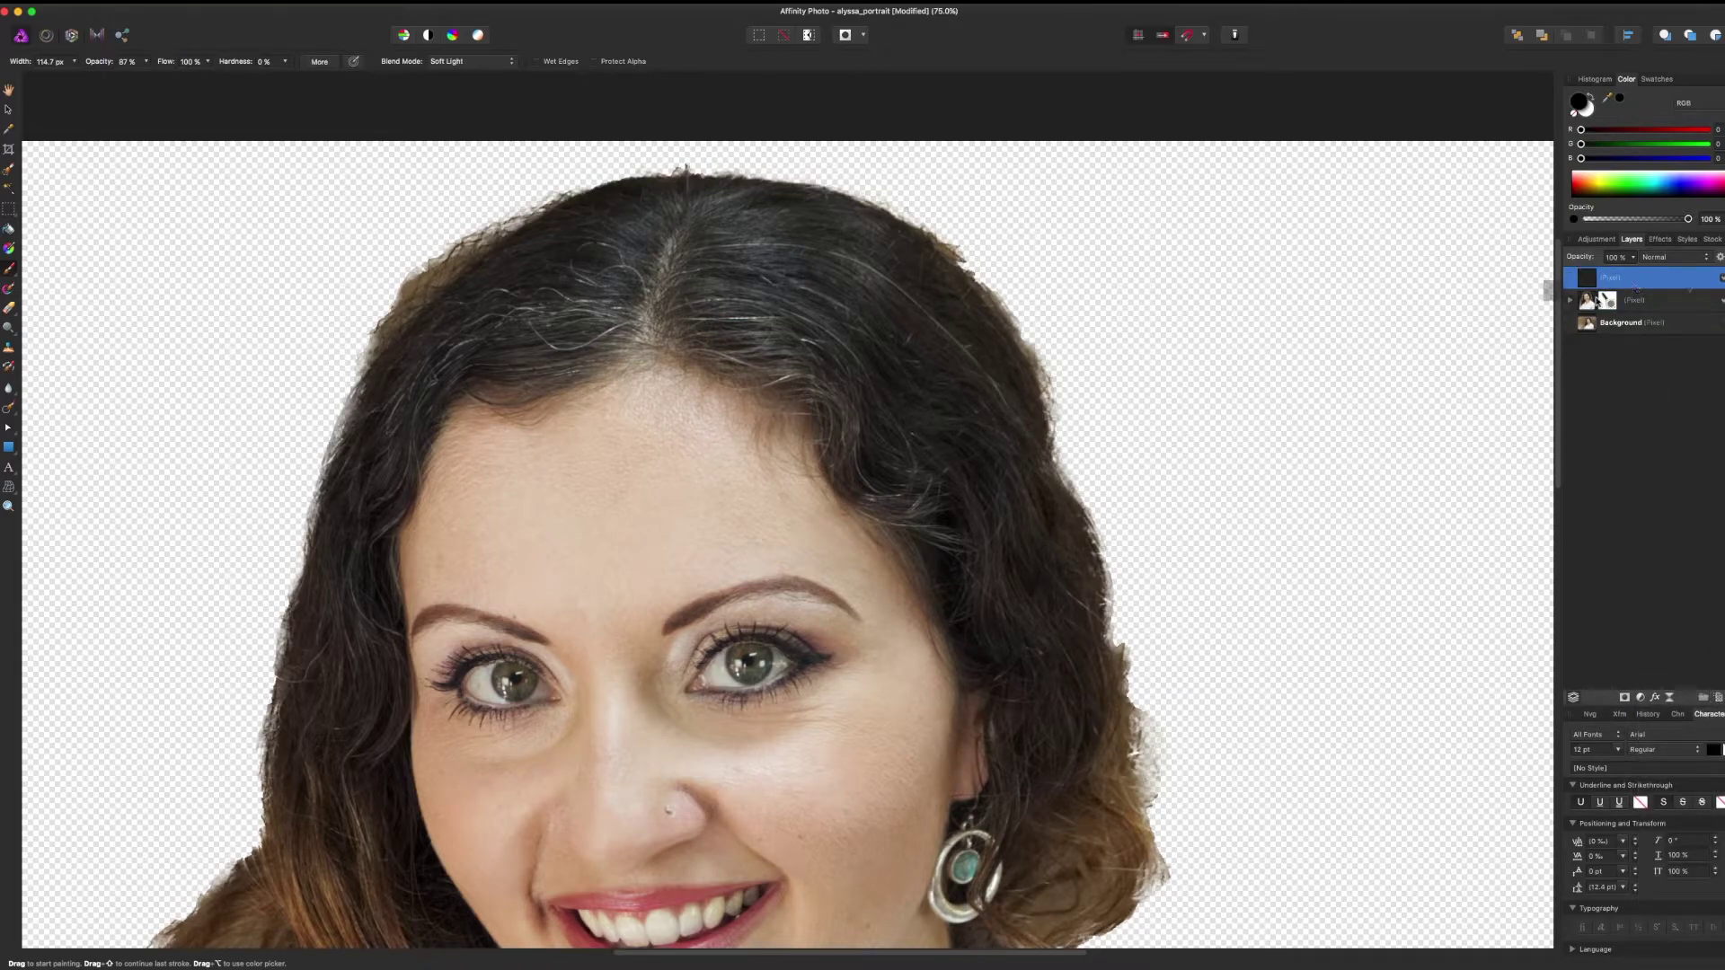
left_click_drag(1637, 285, 1586, 312)
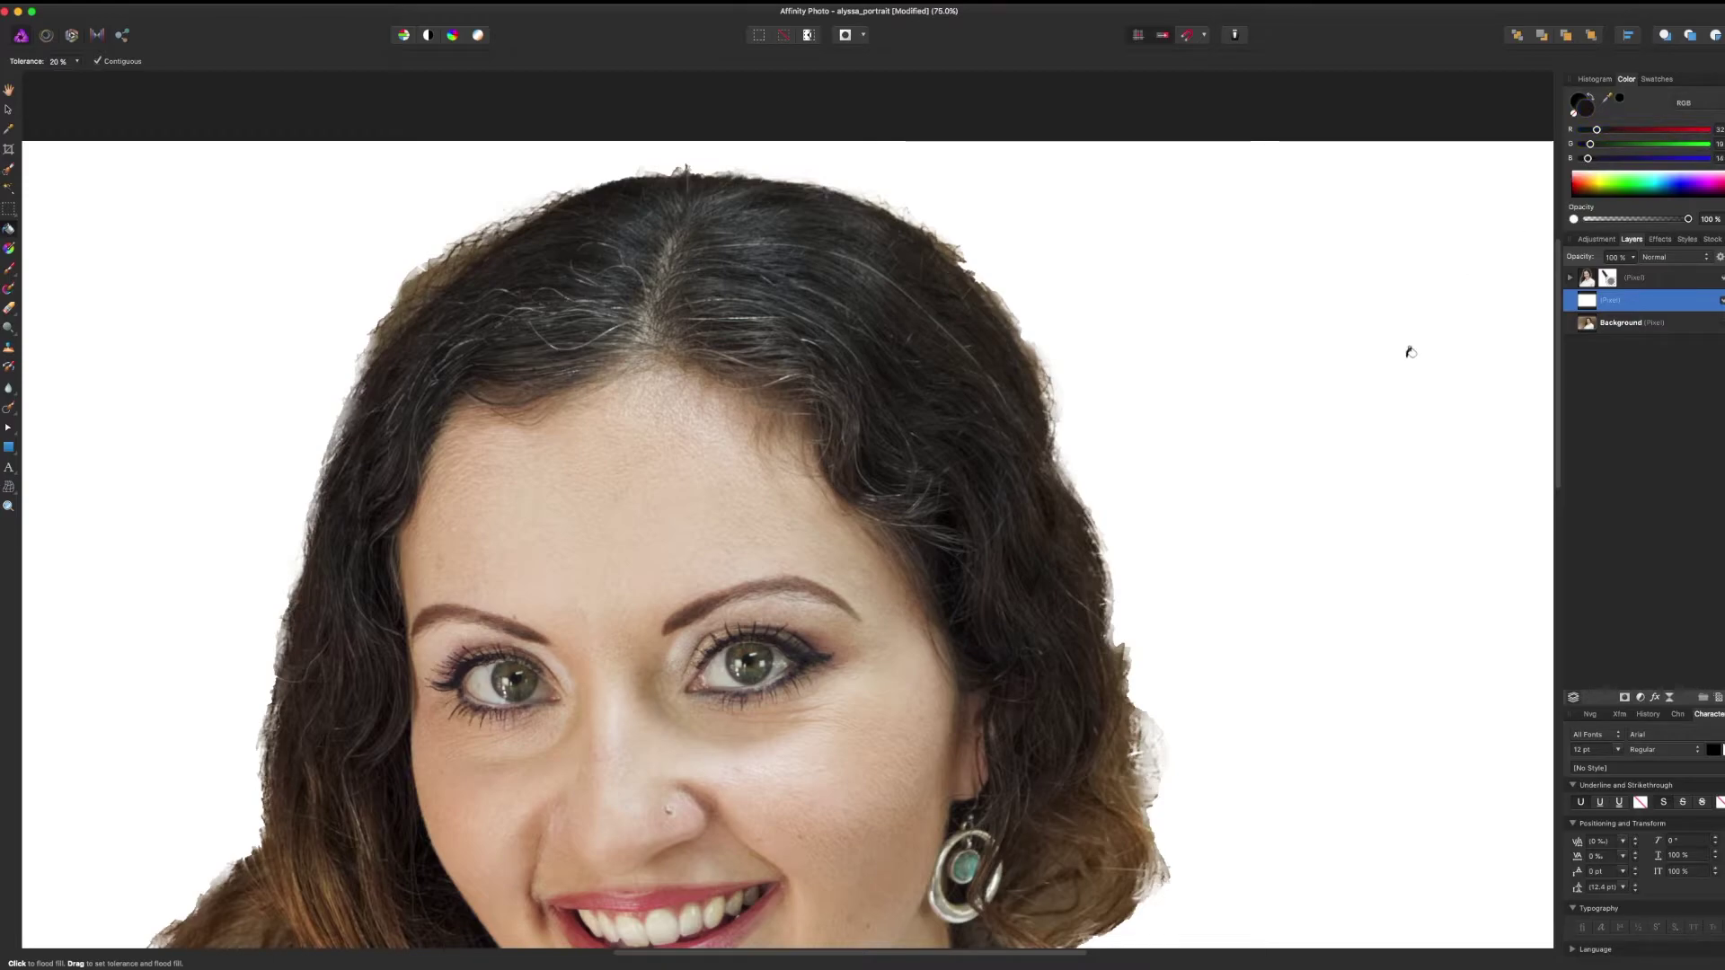
Flood-fill the new layer with very dark brown and check the woman's hair edges against it
left_click(1519, 376)
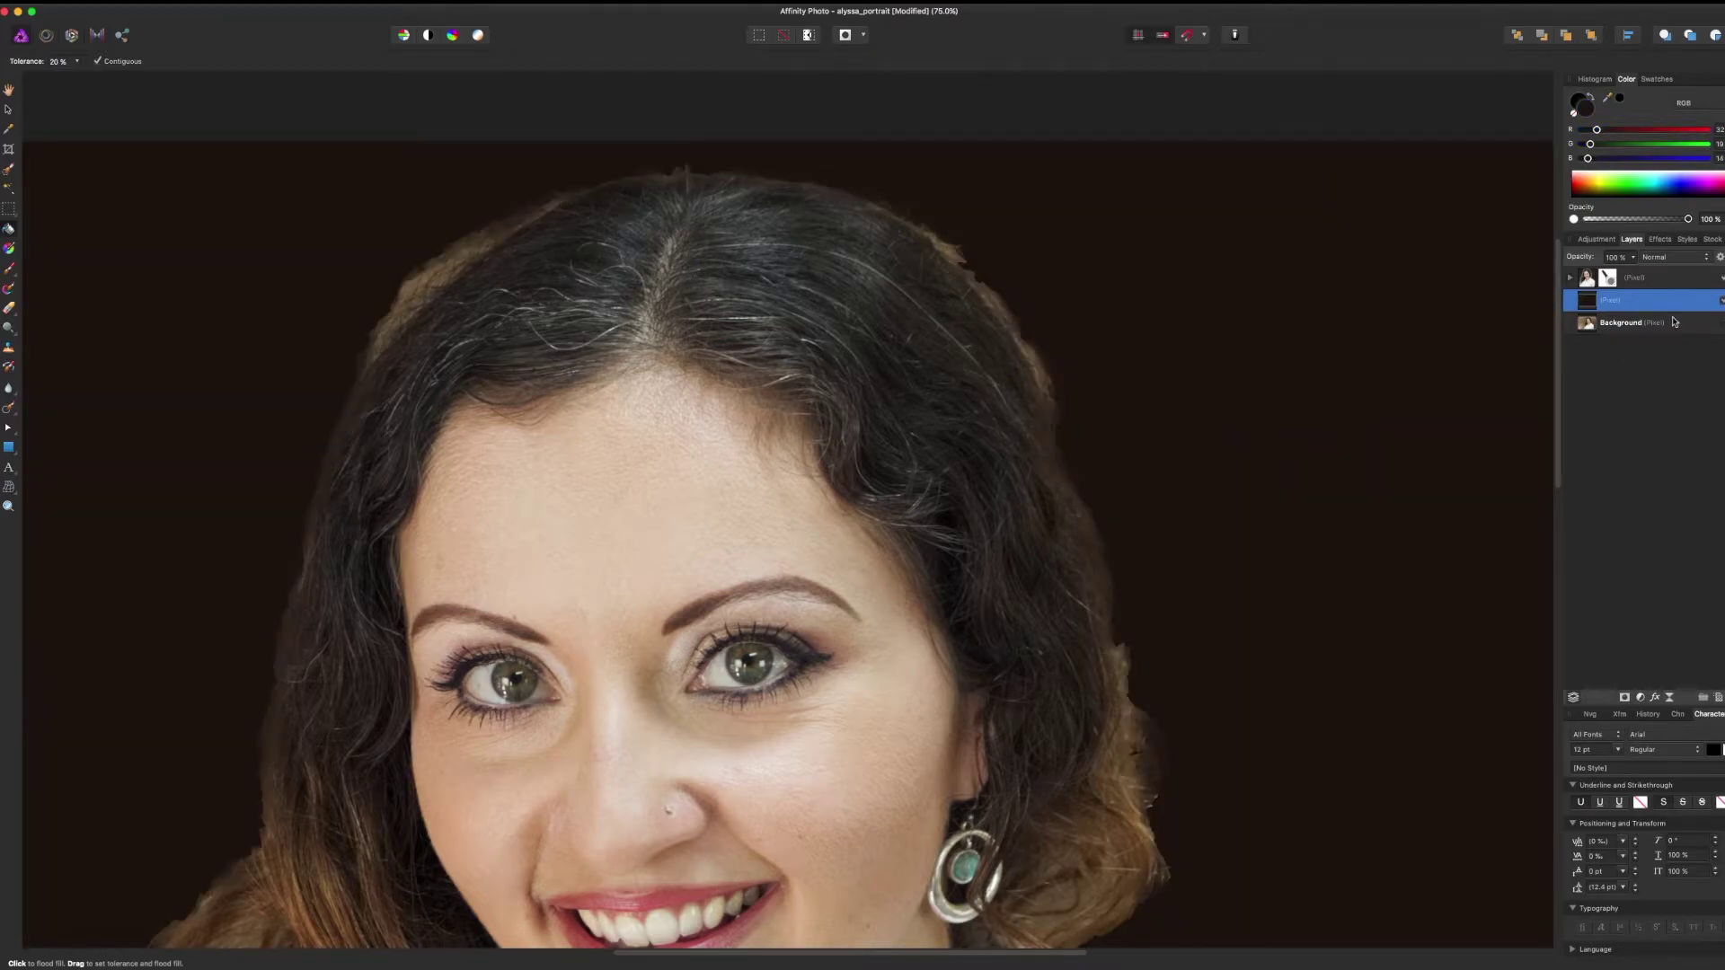
left_click(1680, 394)
key("h")
scroll(1464, 524, "down", 10)
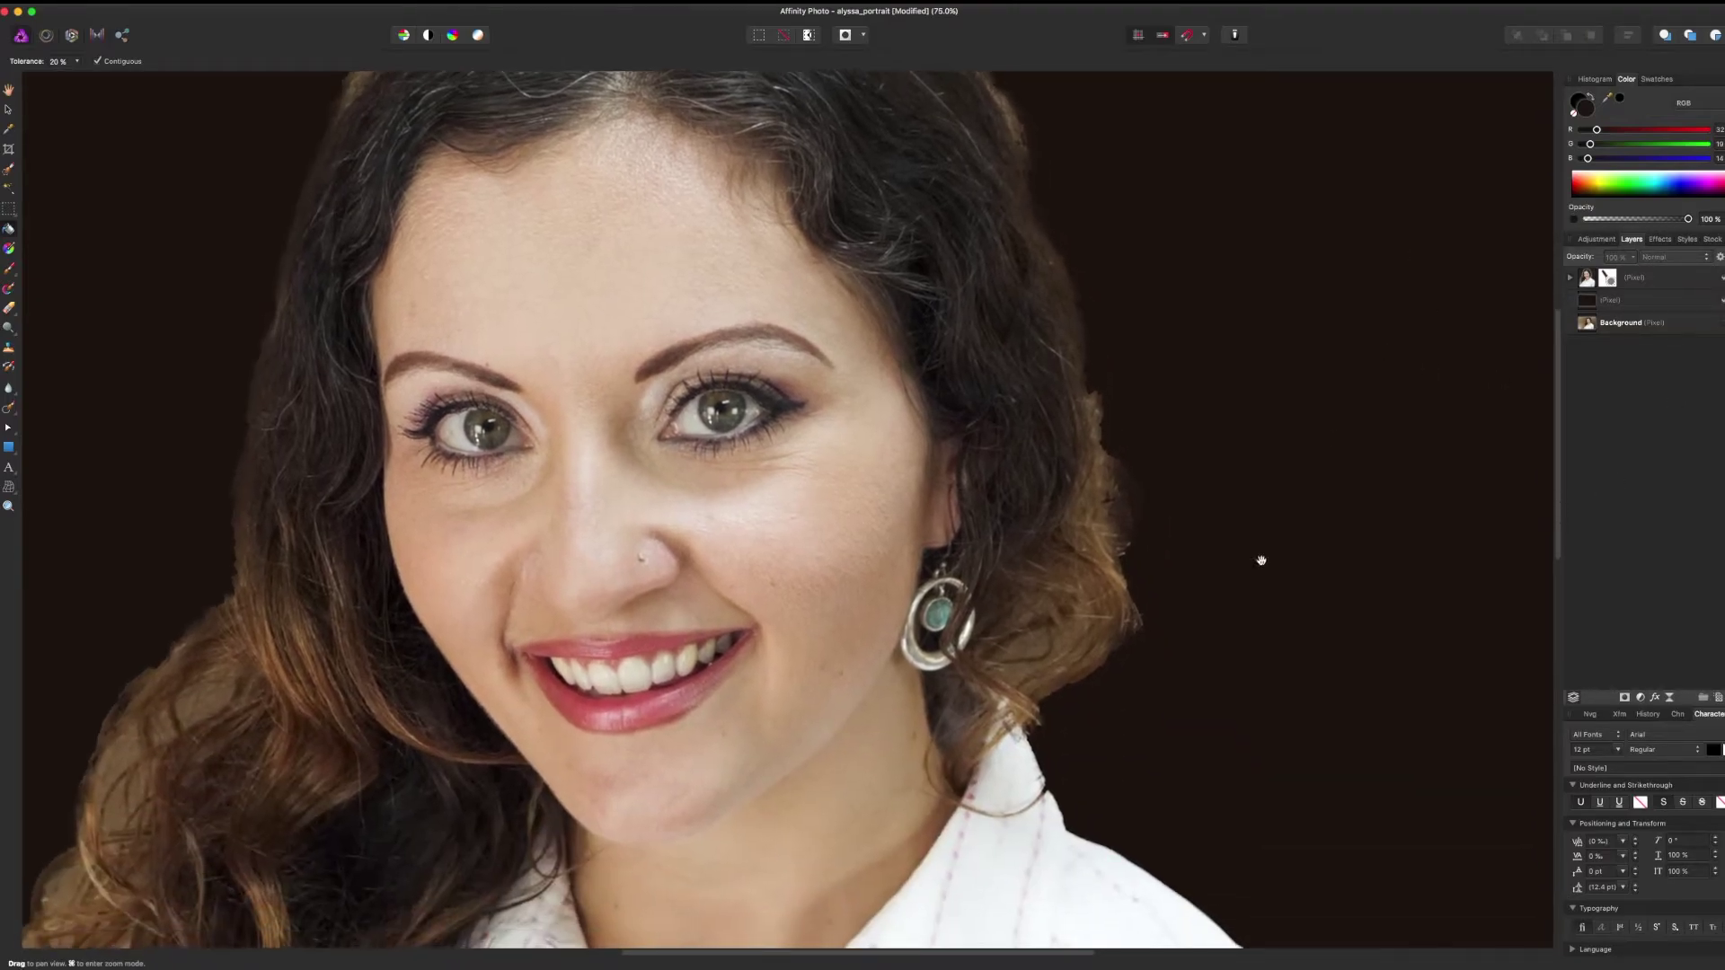
scroll(1210, 366, "up", 10)
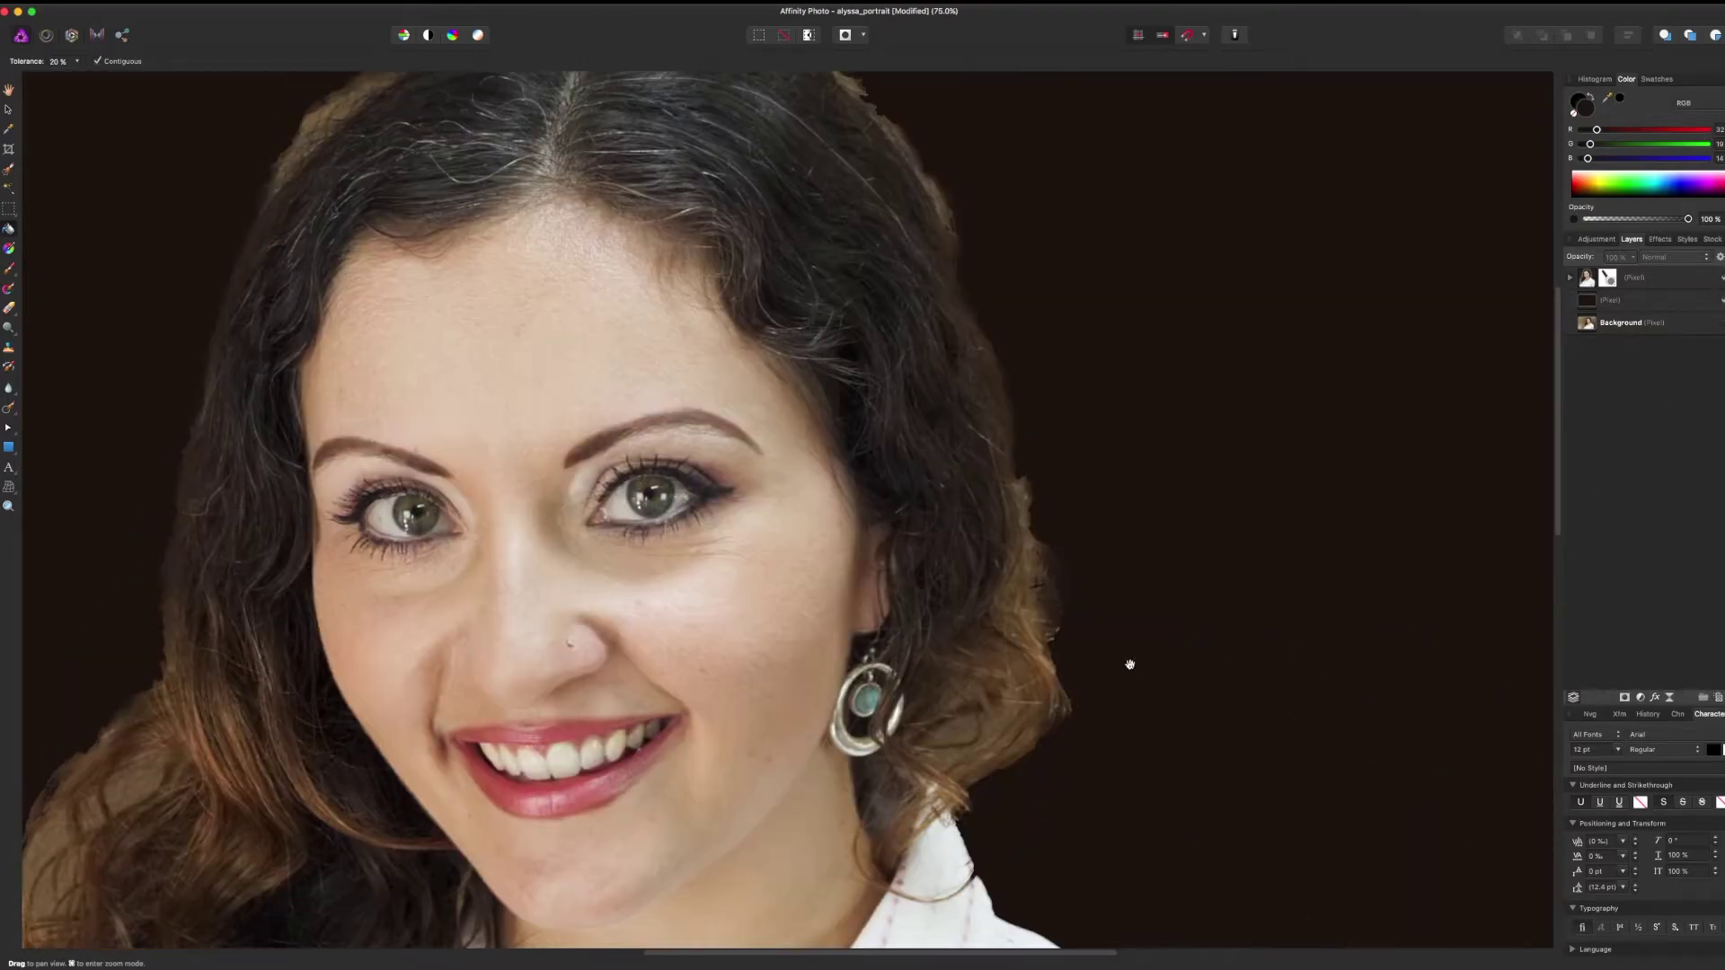
scroll(1150, 575, "down", 3)
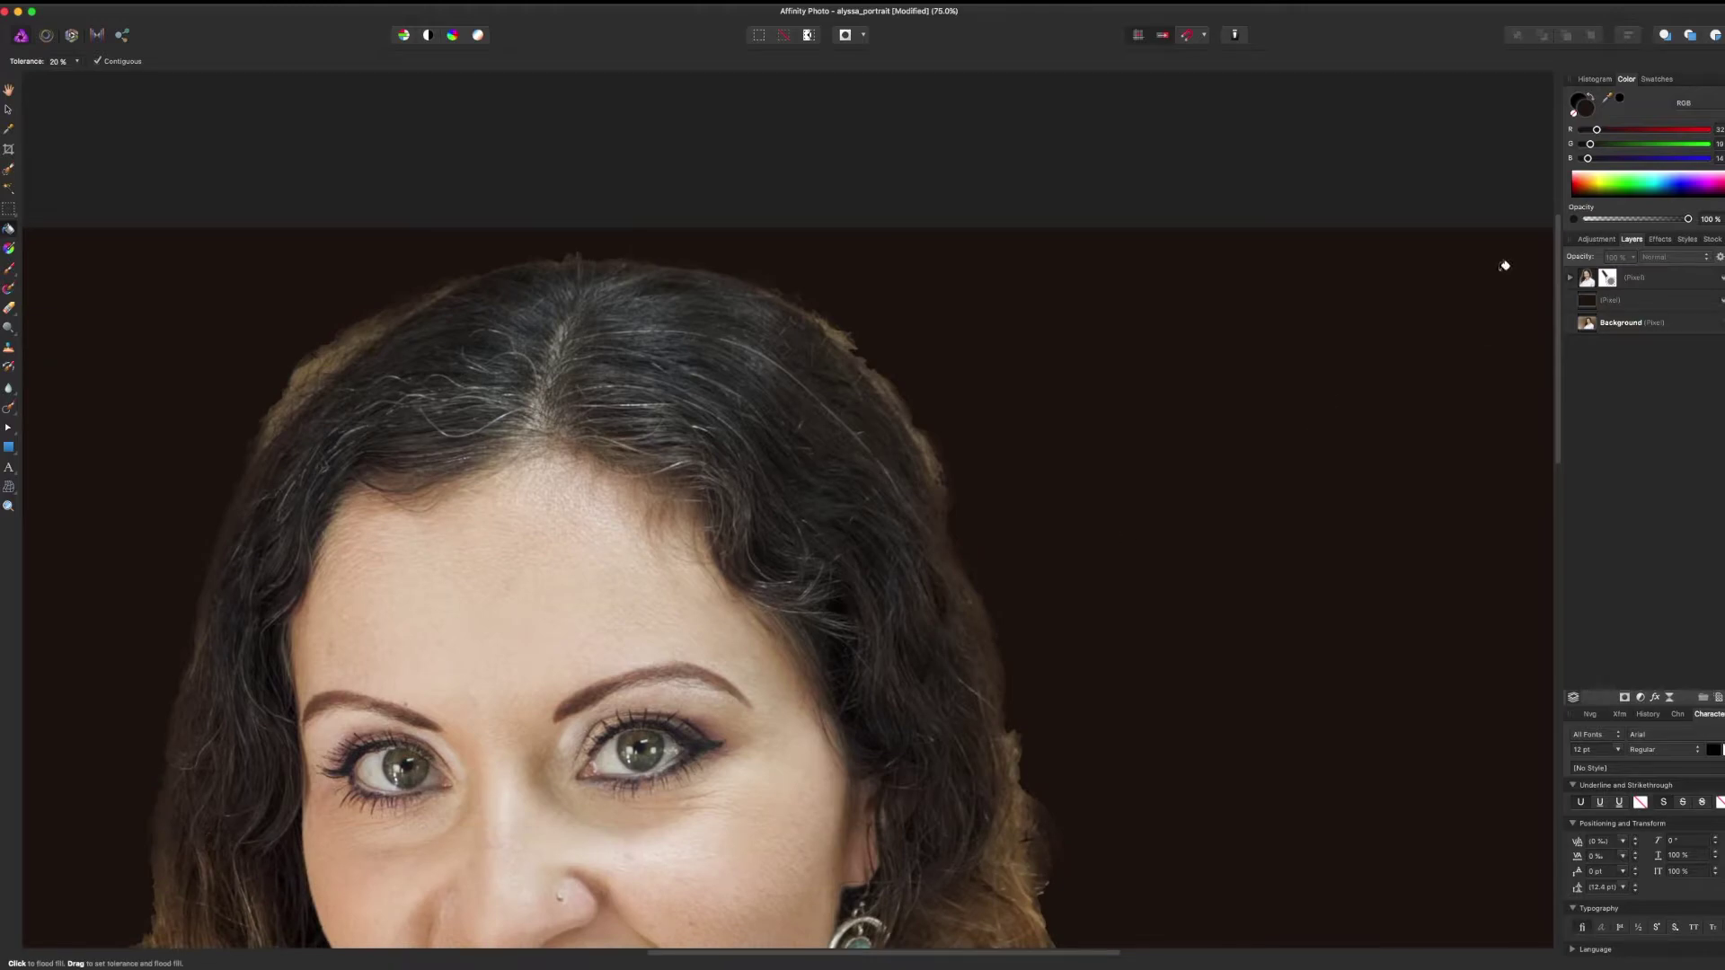
Paint black on the cutout's mask along the crown's earring-side edge to hide the brown fringe, using a brush about 43 px wide
key("b")
mouse_move(938, 471)
left_mouse_down()
mouse_move(900, 382)
mouse_move(823, 315)
left_mouse_up()
key("super+=")
key("super+=")
scroll(1086, 382, "up", 5)
left_click_drag(867, 478, 769, 409)
left_click_drag(966, 588, 1064, 728)
scroll(1001, 735, "down", 5)
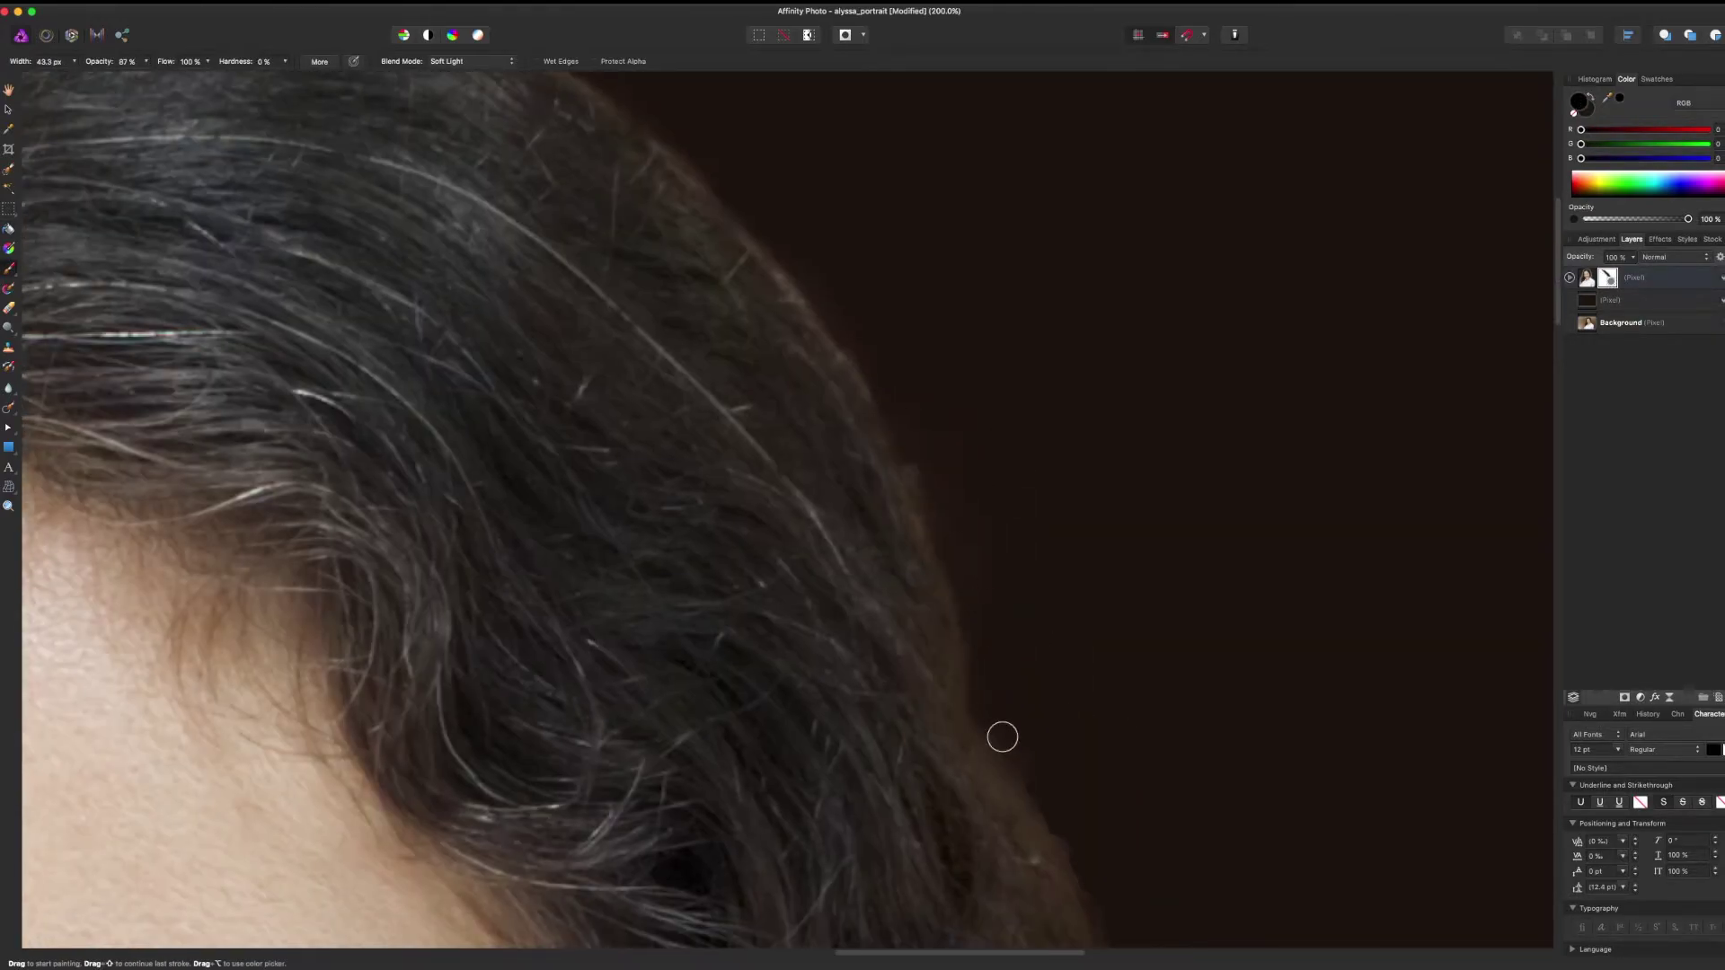
Set the brush opacity to 100% and hardness to 62%, and mask out the fringe around the curls beside the earring
key("0")
scroll(940, 673, "down", 3)
scroll(940, 672, "down", 3)
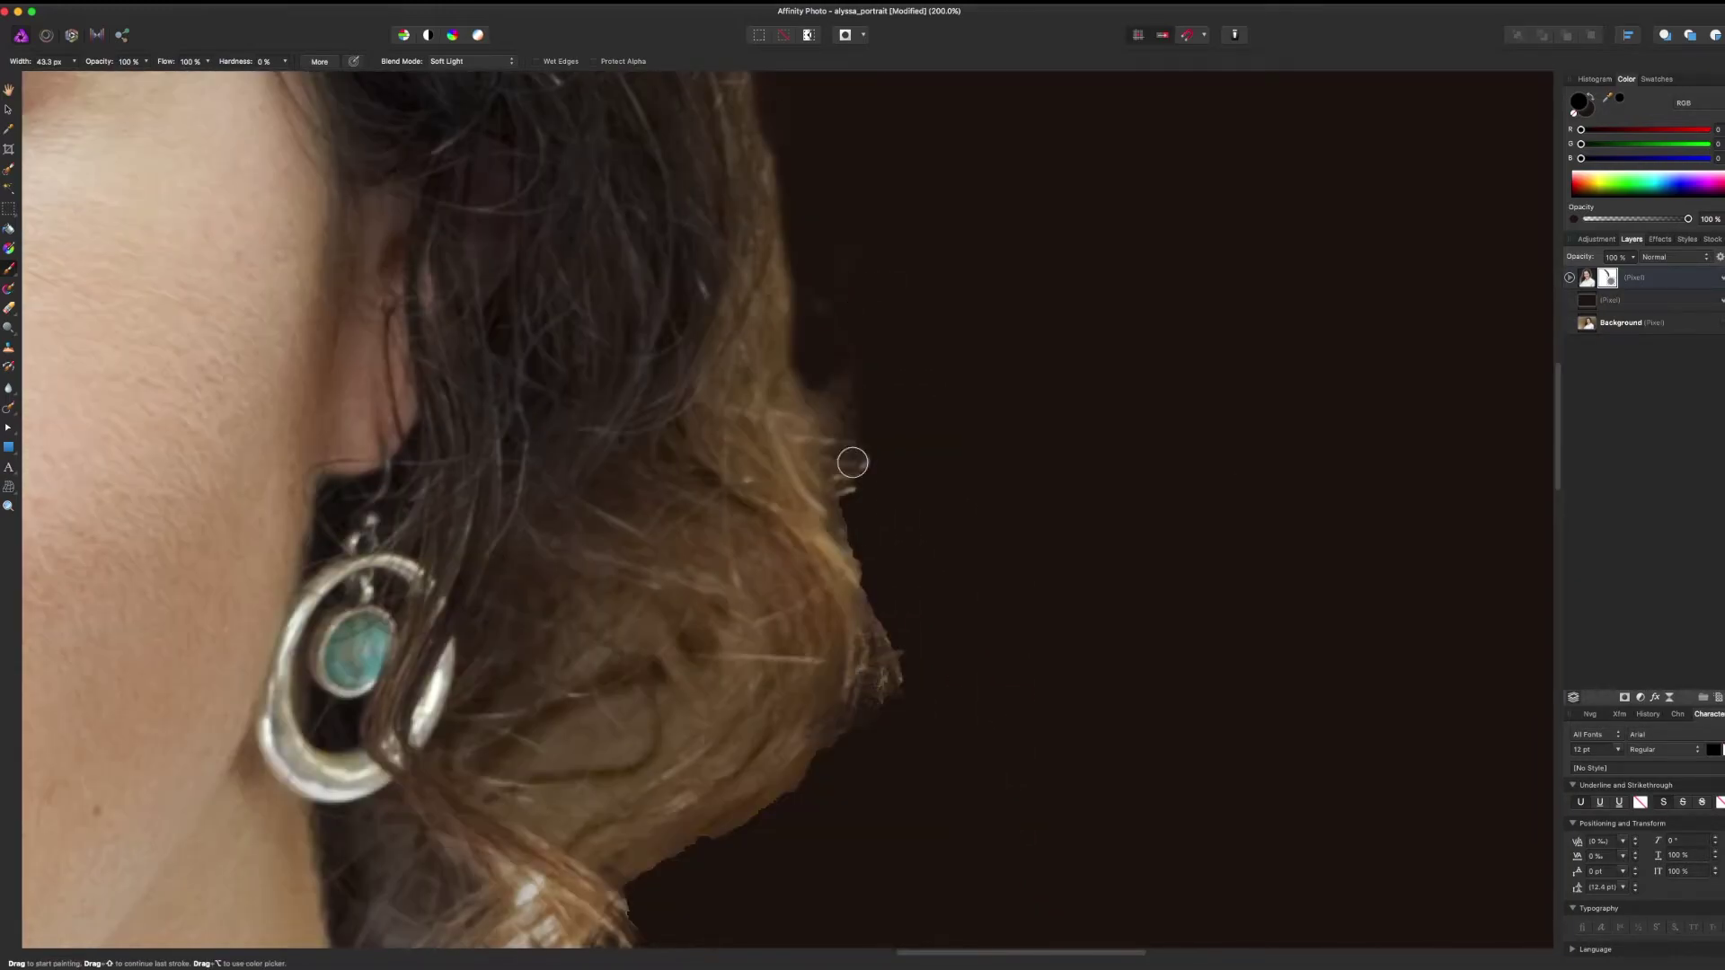
scroll(878, 662, "down", 3)
scroll(959, 405, "up", 5)
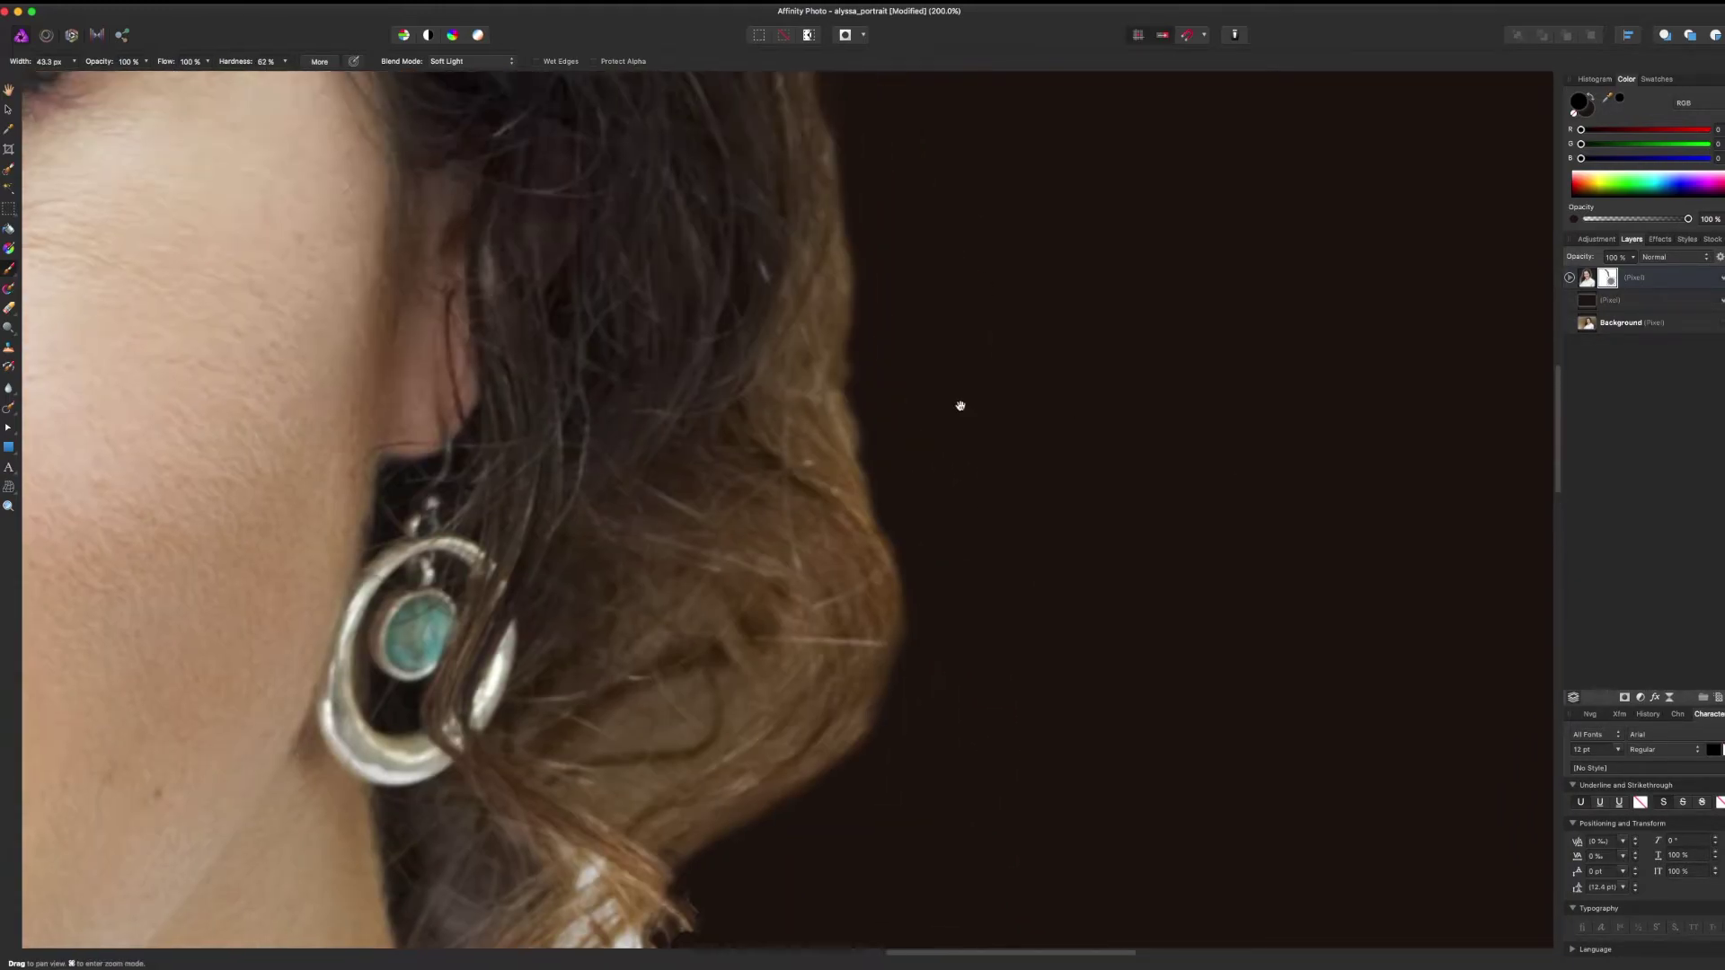
scroll(943, 662, "down", 6)
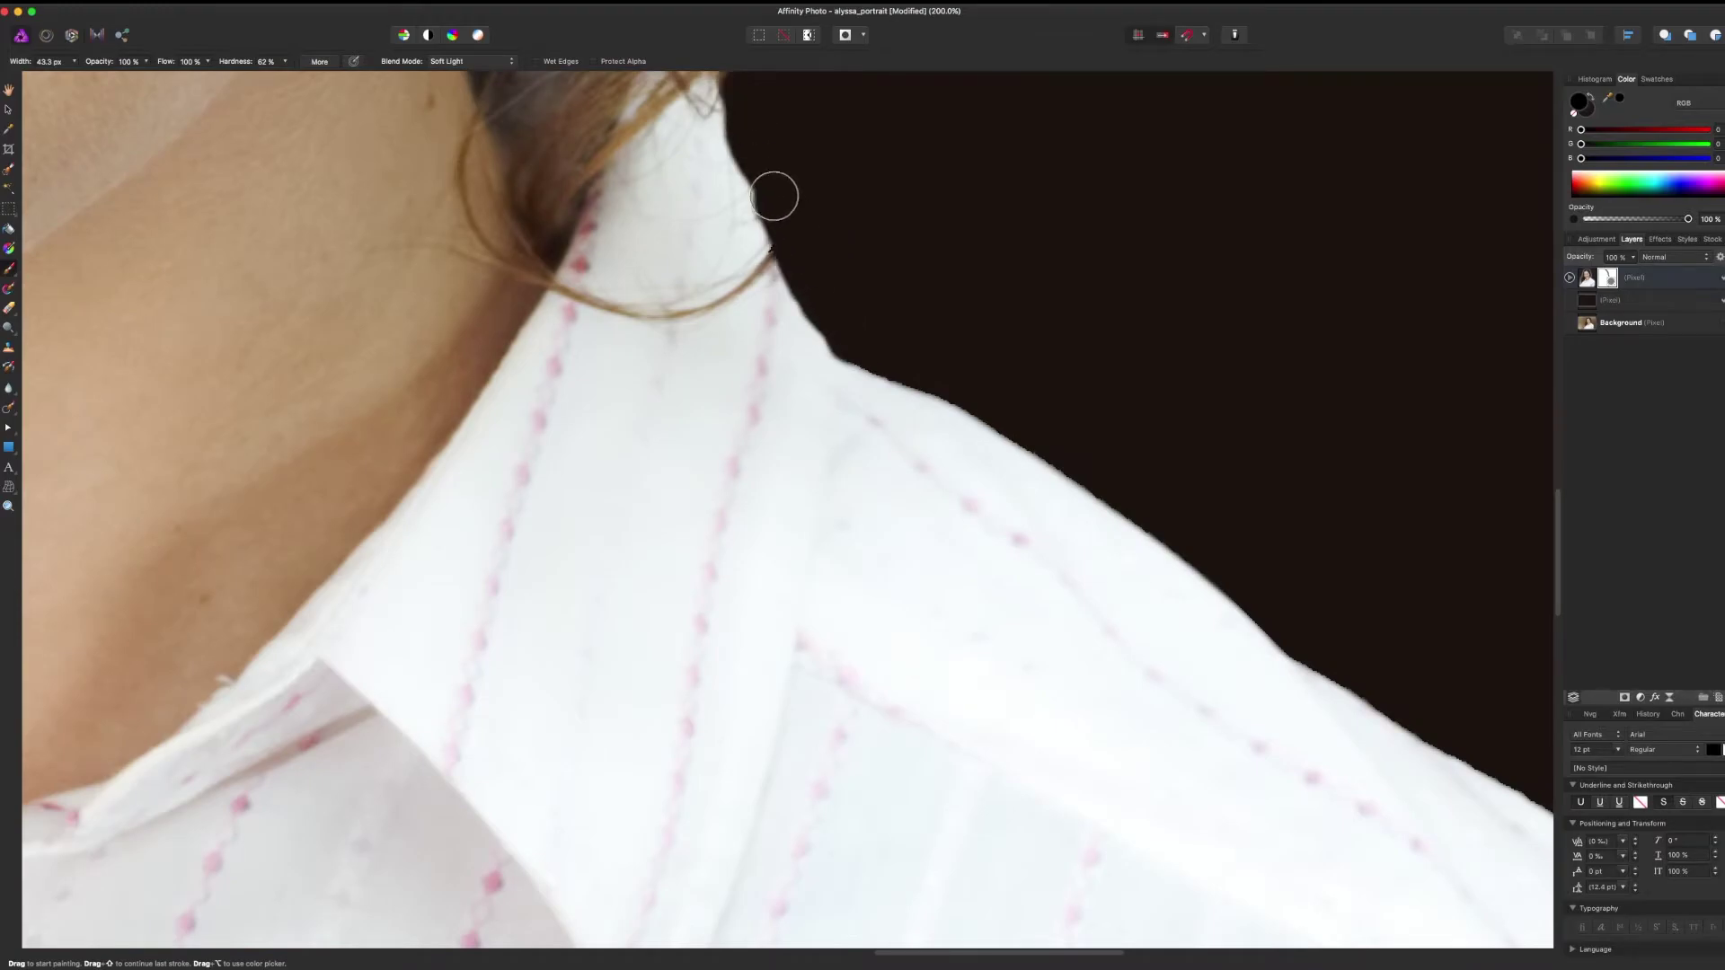
Mask out the brown fringe over the top of the head and down the outer edge of the long hair
scroll(773, 193, "up", 12)
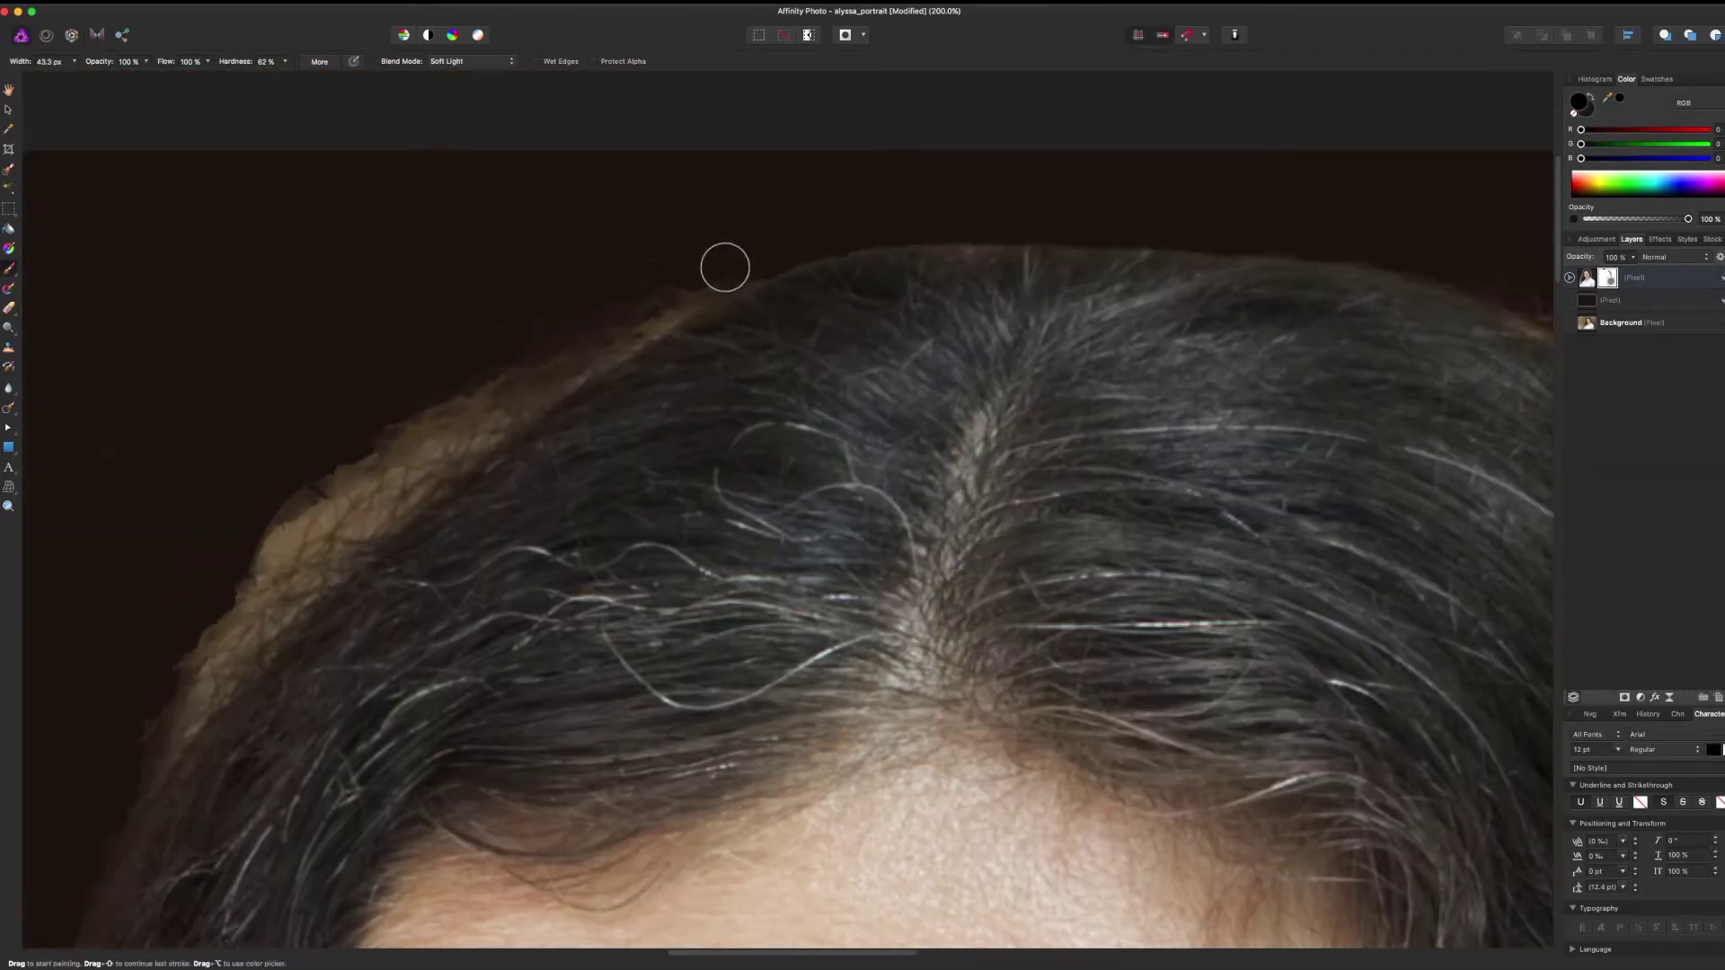
left_click_drag(725, 267, 890, 134)
mouse_move(863, 171)
left_mouse_down()
mouse_move(288, 593)
mouse_move(817, 409)
left_mouse_up()
mouse_move(816, 408)
left_mouse_down()
mouse_move(446, 704)
mouse_move(833, 447)
left_mouse_up()
left_click_drag(833, 448, 1004, 194)
left_click_drag(601, 450, 392, 707)
left_click_drag(953, 188, 680, 314)
scroll(680, 314, "down", 15)
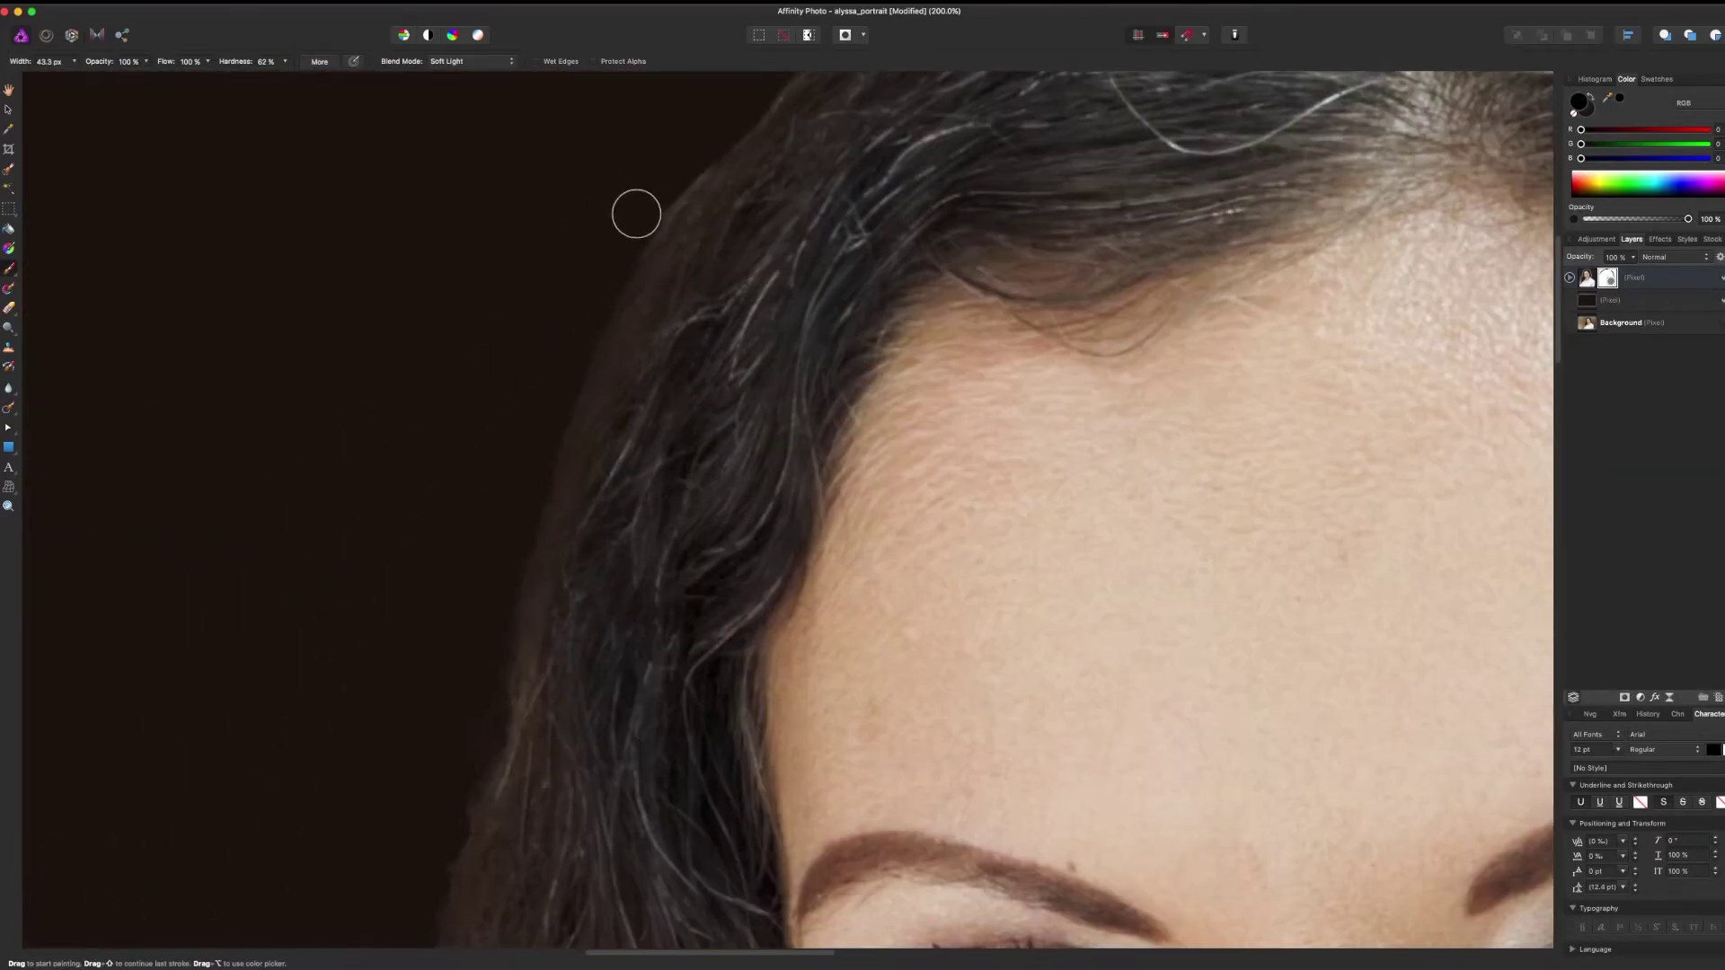
scroll(534, 358, "down", 15)
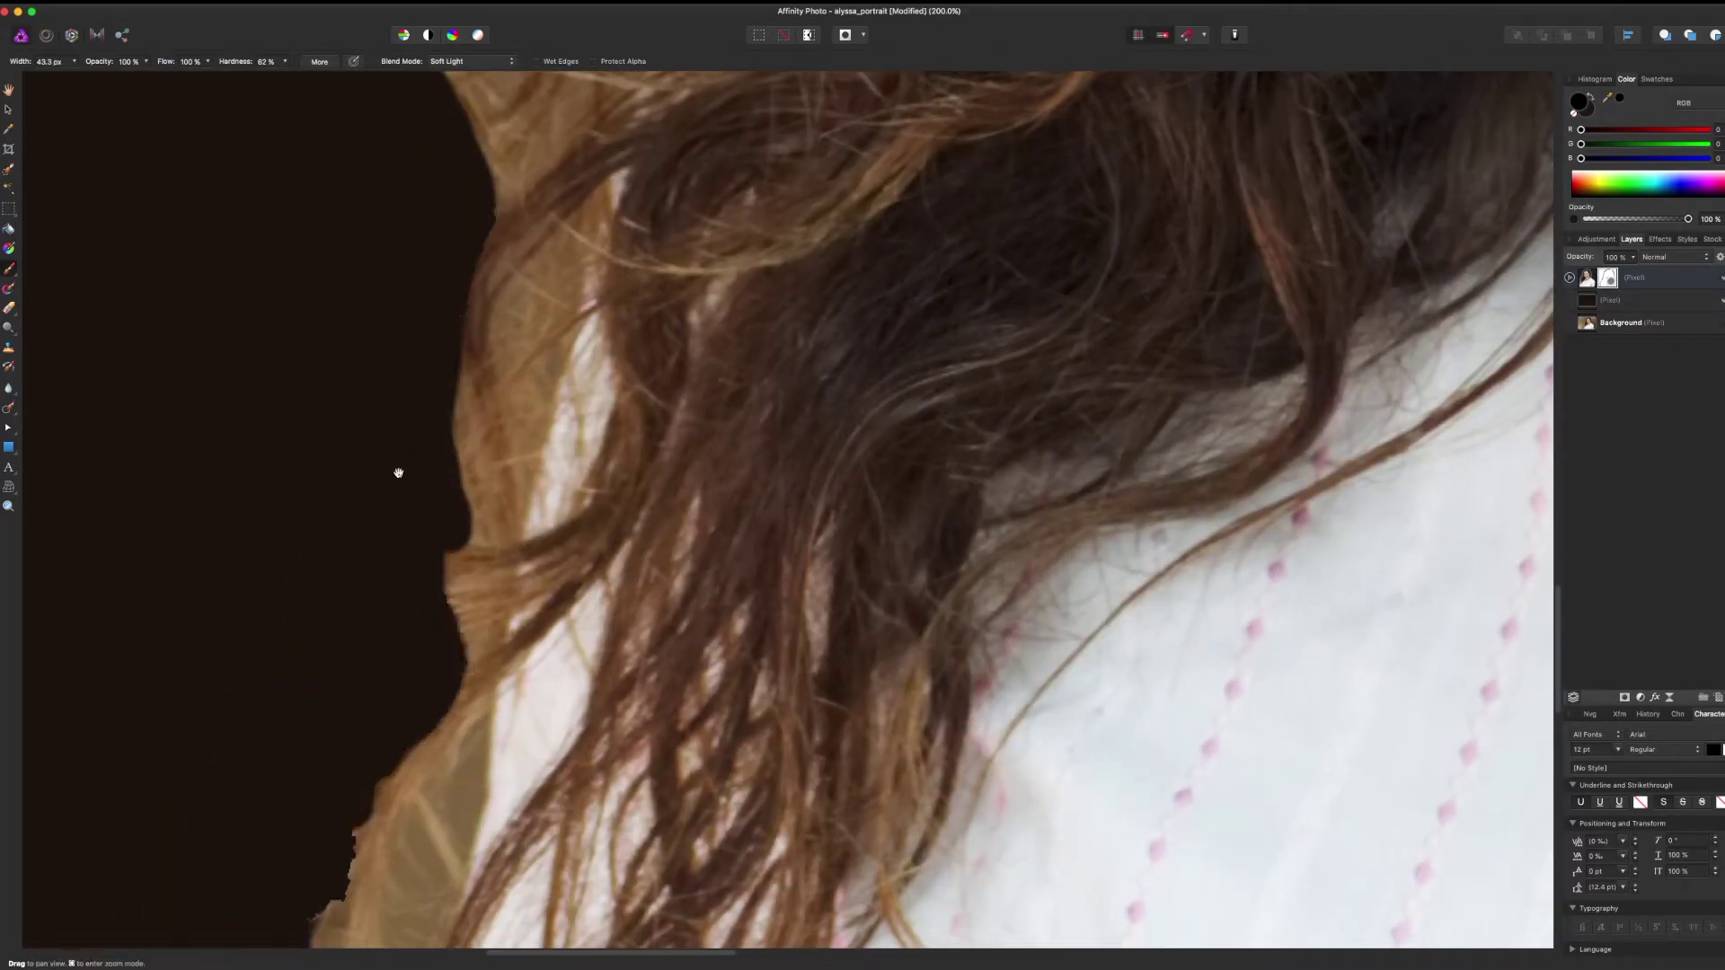
Try to select and delete the leftover brown patch between the lower hair strands and the dark backdrop
left_click_drag(398, 473, 495, 65)
left_click_drag(393, 546, 438, 481)
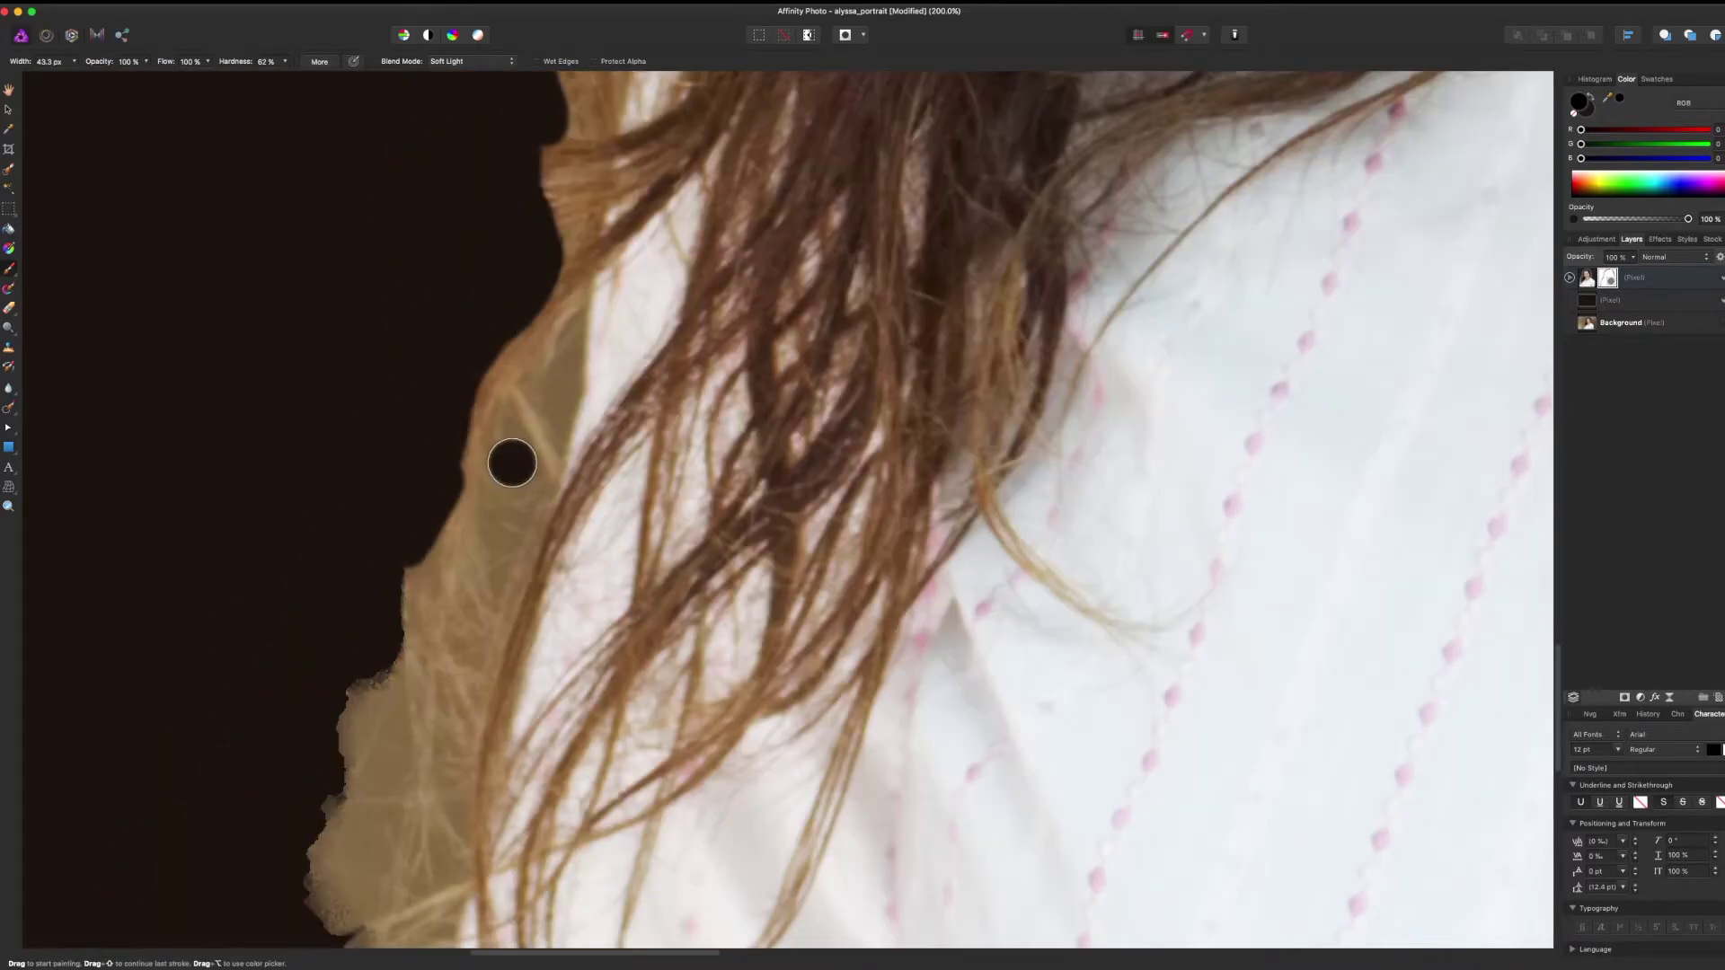
key("w")
left_click_drag(555, 406, 581, 322)
key("Delete")
key("super+d")
Return to the Paint Brush on the cutout's mask and trace black along the lower hair strands with a smaller brush
left_click(9, 268)
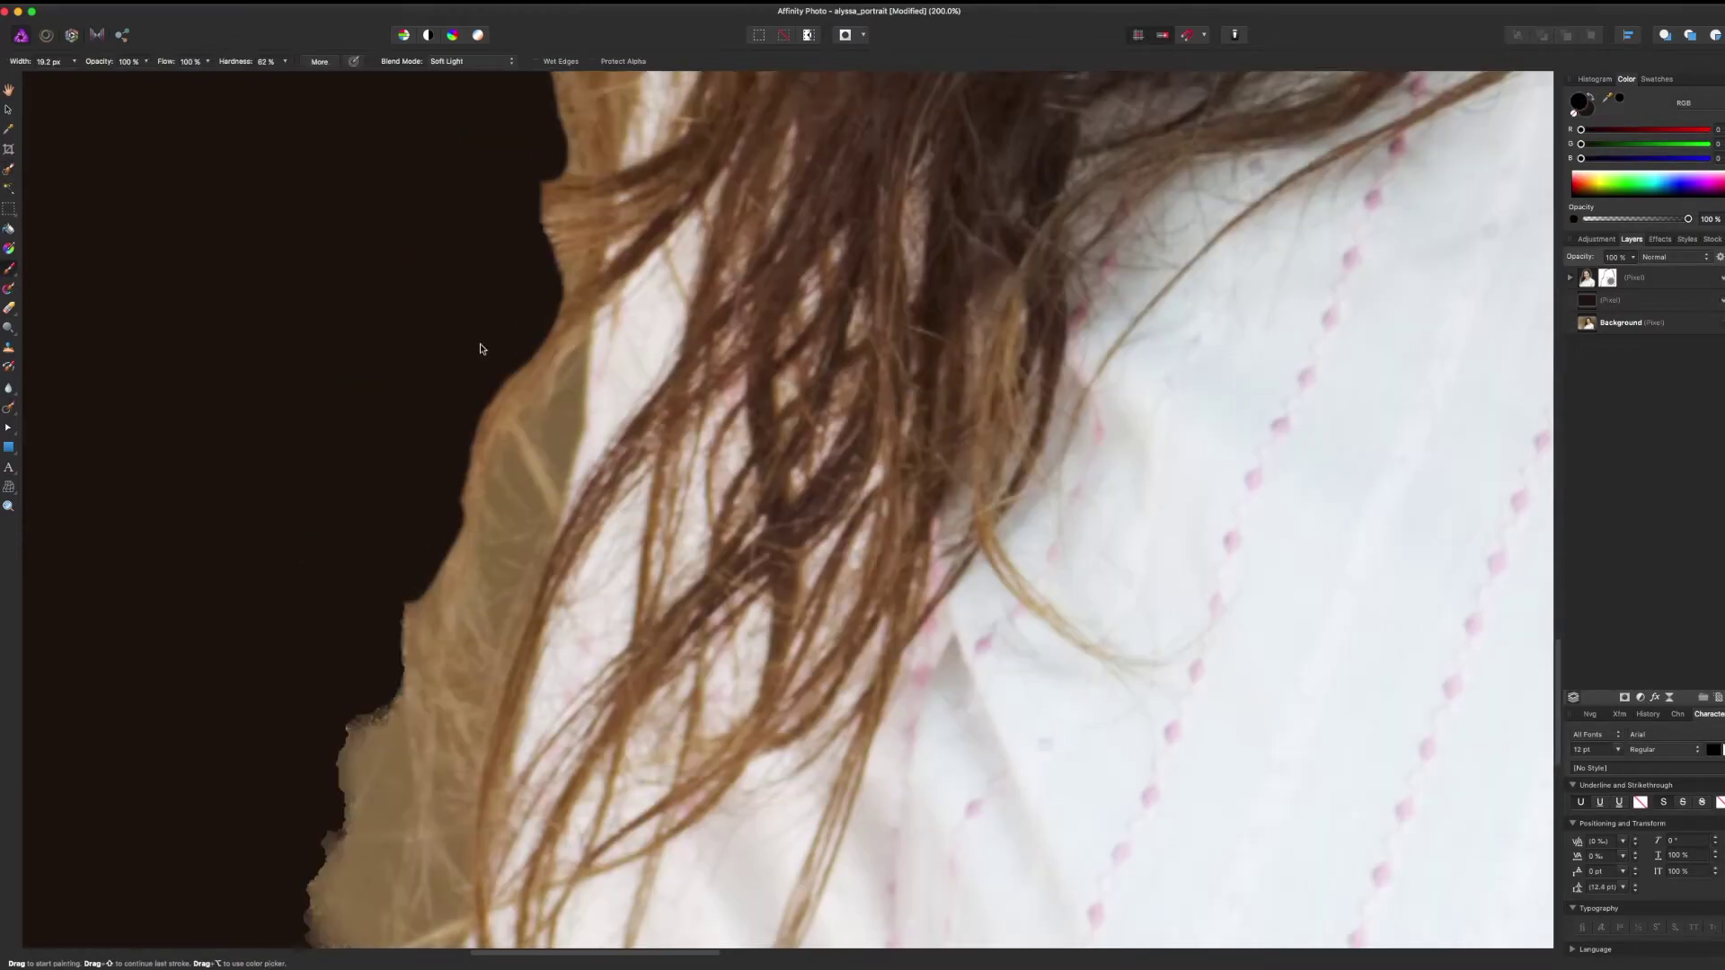
scroll(483, 350, "down", 3)
left_click(1607, 277)
mouse_move(581, 299)
left_mouse_down()
mouse_move(563, 393)
mouse_move(533, 369)
mouse_move(557, 415)
left_mouse_up()
key("super+minus")
key("super+minus")
key("super+minus")
key("super+plus")
key("super+plus")
key("super+plus")
left_click_drag(588, 284, 460, 699)
left_click_drag(446, 669, 486, 380)
Enlarge the brush and mask out the rest of the brown patch outside the lower hair strands and sleeve
key("bracketright")
key("bracketright")
key("bracketright")
key("bracketright")
key("bracketright")
mouse_move(455, 628)
left_mouse_down()
mouse_move(496, 357)
mouse_move(414, 621)
mouse_move(365, 389)
left_mouse_up()
scroll(487, 486, "up", 5)
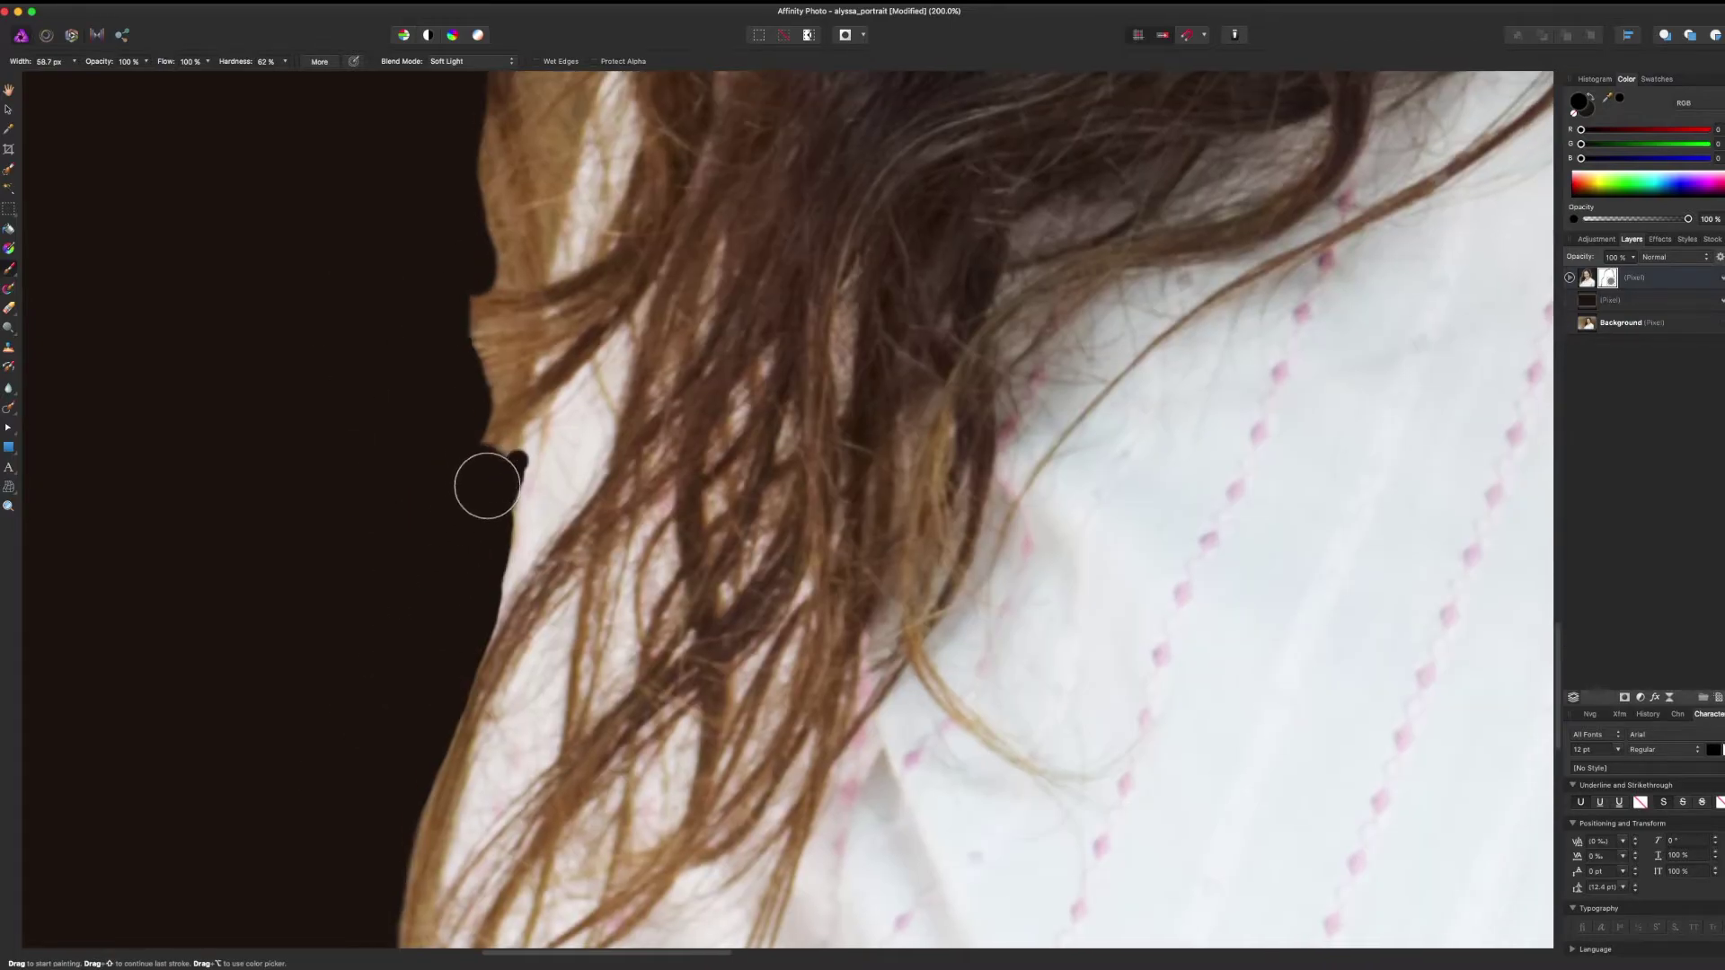
Mask out the brown fringe along the outer contour of the long curls above the sleeve
scroll(449, 662, "up", 10)
key("bracketright")
key("bracketright")
key("bracketright")
left_click_drag(470, 504, 392, 582)
scroll(405, 539, "down", 3)
left_click(393, 441)
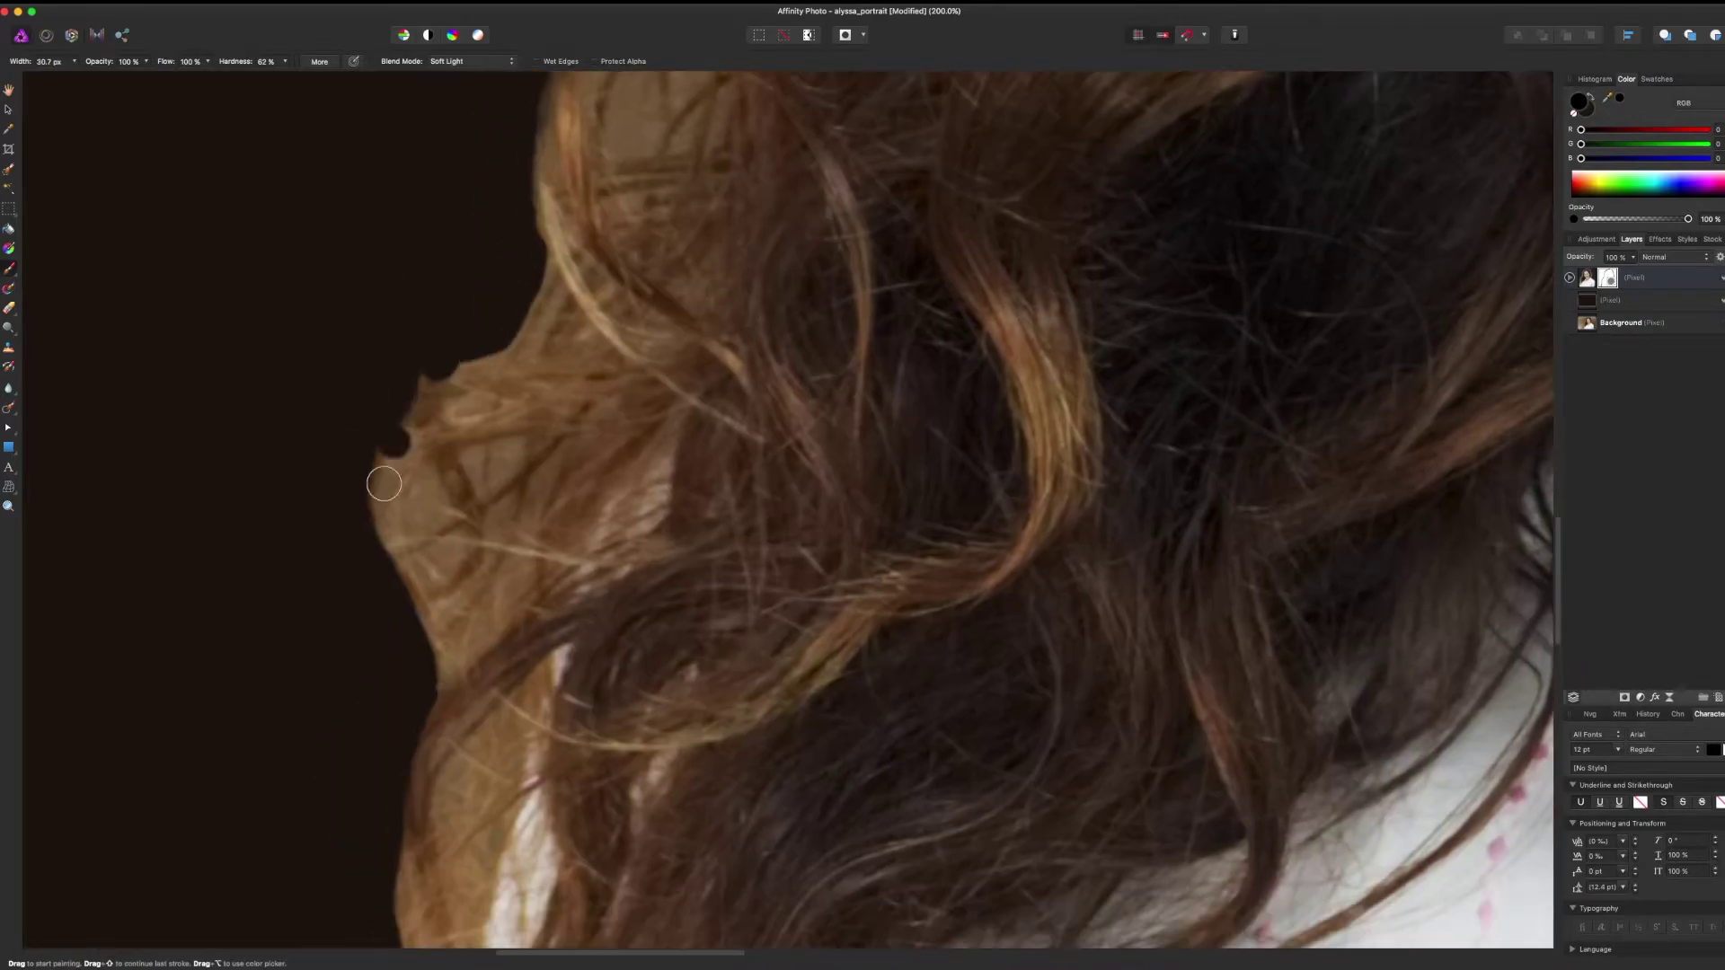
Undo the hard brush stroke, soften the brush to 0% hardness with reduced opacity, and lightly mask backdrop inside the outer curl
left_click_drag(440, 497, 424, 509)
left_click_drag(239, 65, 185, 64)
key("super+z")
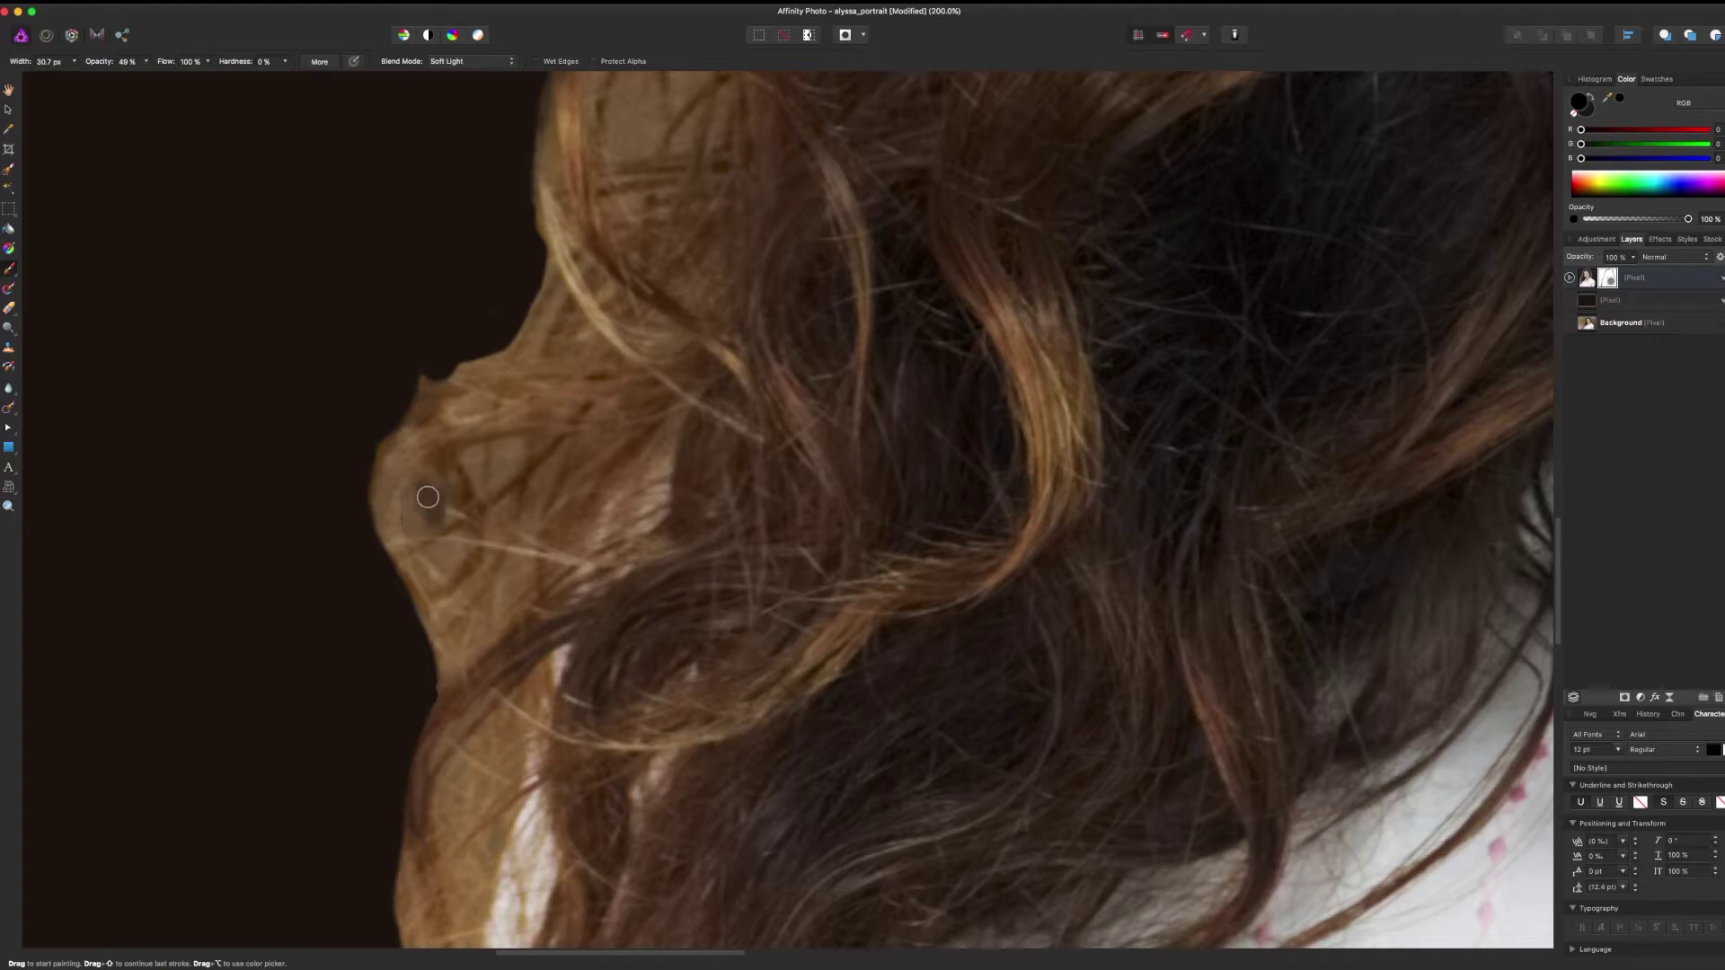
left_click_drag(432, 486, 424, 513)
left_click_drag(481, 476, 482, 457)
Mask out the small diamond-shaped backdrop gap between the strands of the upper outer curl, working at 500% zoom
scroll(469, 359, "up", 5)
key("super+plus")
key("super+plus")
key("super+plus")
left_click_drag(438, 342, 406, 492)
scroll(650, 444, "up", 5)
scroll(650, 443, "left", 8)
mouse_move(905, 539)
left_mouse_down()
mouse_move(895, 660)
mouse_move(865, 685)
mouse_move(922, 504)
mouse_move(932, 647)
mouse_move(862, 672)
mouse_move(918, 521)
mouse_move(912, 607)
mouse_move(865, 637)
mouse_move(944, 608)
mouse_move(882, 553)
mouse_move(918, 527)
left_mouse_up()
Resize the brush to about 23 px and mask out the longer neighbouring gap in the curl, undoing and repainting the overshooting stroke
key("bracketleft")
key("bracketleft")
key("bracketleft")
key("bracketright")
key("bracketright")
mouse_move(792, 676)
left_mouse_down()
mouse_move(797, 794)
mouse_move(724, 831)
left_mouse_up()
scroll(736, 808, "down", 5)
left_click_drag(723, 584, 751, 682)
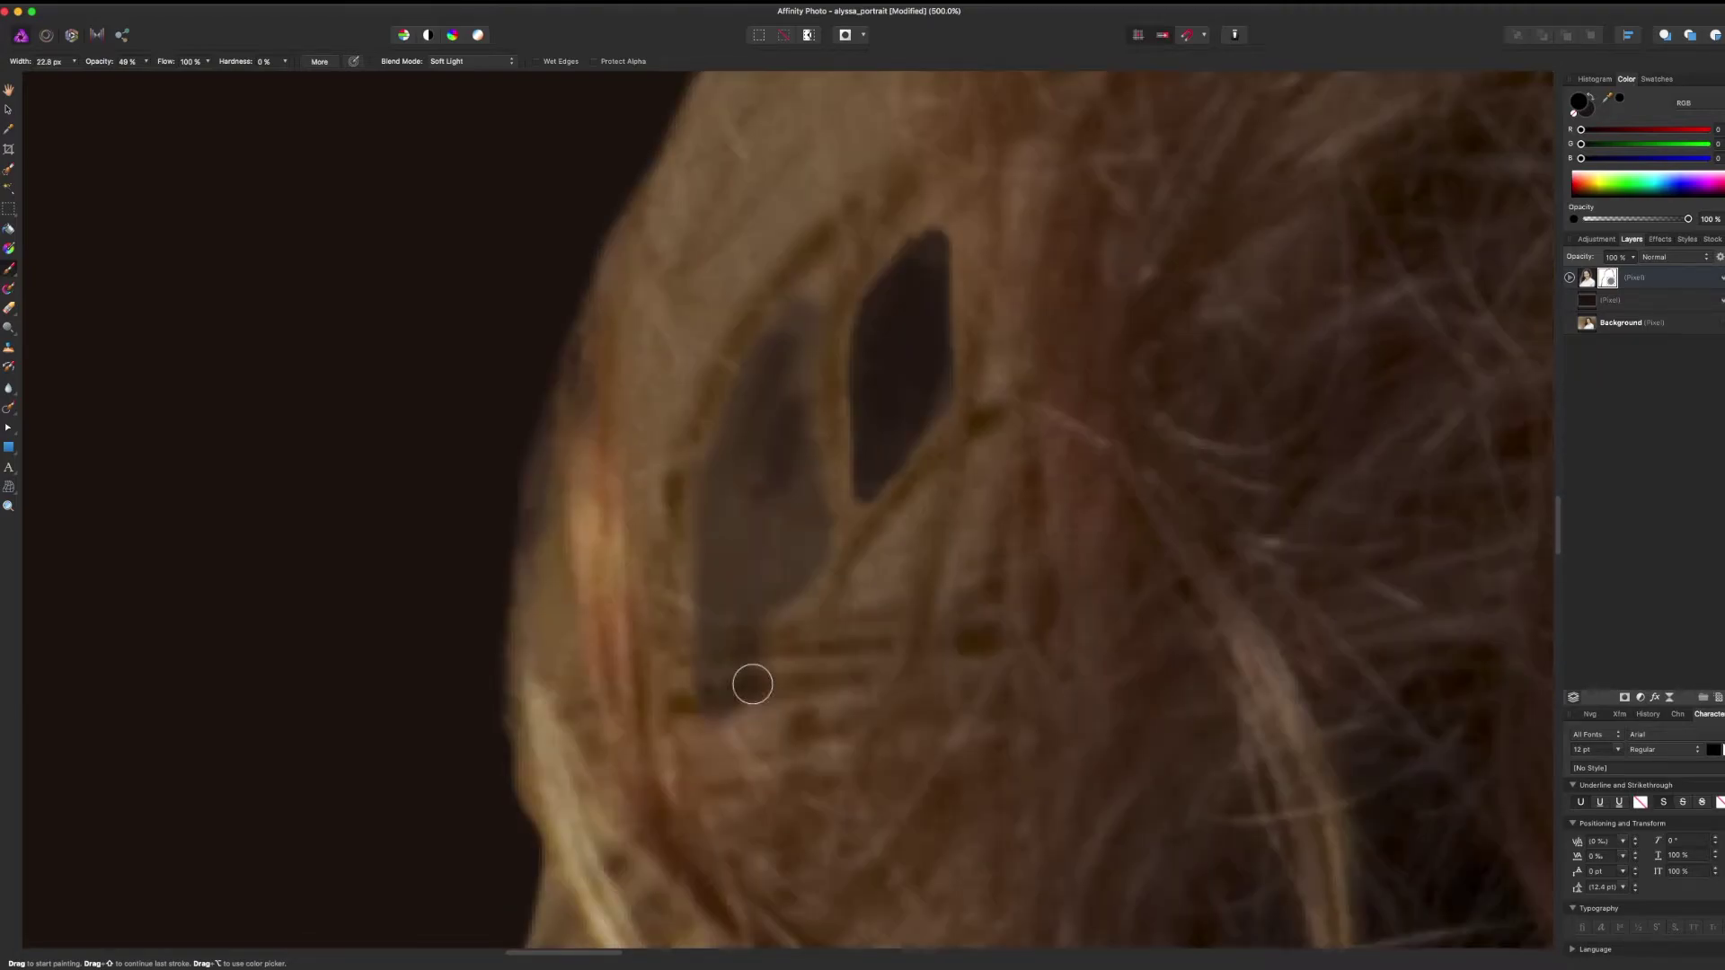
key("super+z")
mouse_move(809, 490)
left_mouse_down()
mouse_move(696, 529)
mouse_move(768, 516)
mouse_move(746, 461)
left_mouse_up()
mouse_move(745, 460)
left_mouse_down()
mouse_move(786, 516)
mouse_move(797, 354)
left_mouse_up()
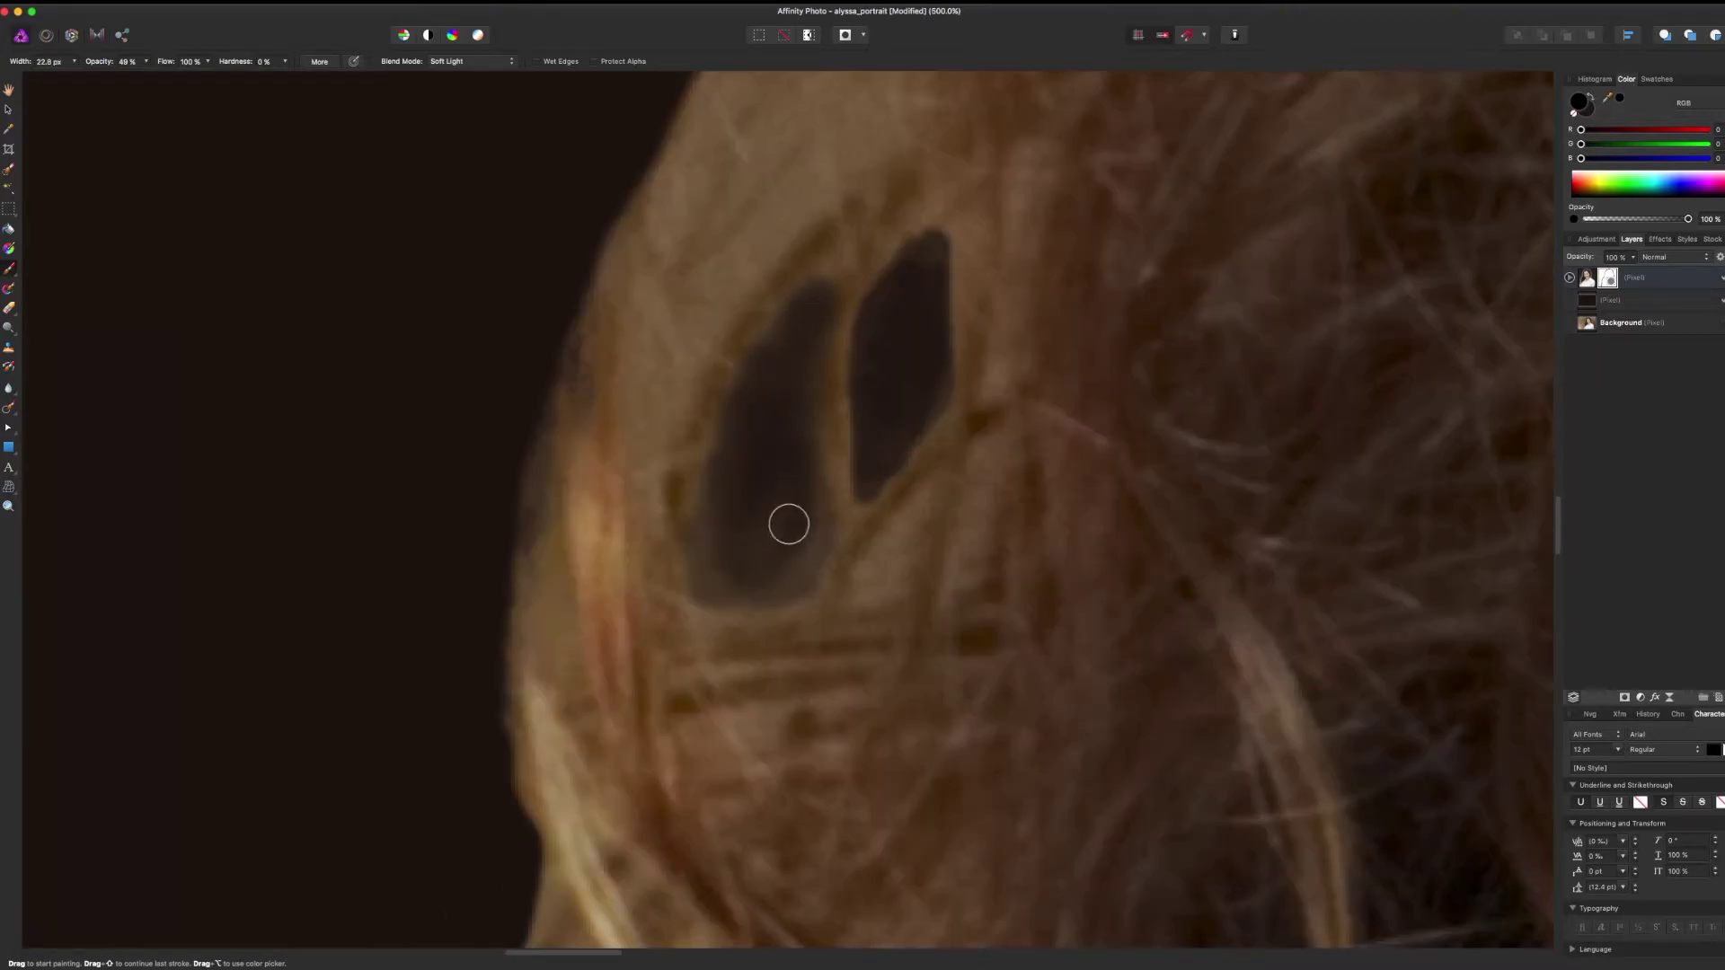
Mask out the wide backdrop gap in the upper curl and the patch beside it, enlarging the soft brush to about 53 px
scroll(797, 354, "up", 5)
mouse_move(917, 458)
left_mouse_down()
mouse_move(962, 429)
mouse_move(959, 550)
mouse_move(1168, 337)
left_mouse_up()
key("bracketright")
key("bracketright")
key("bracketright")
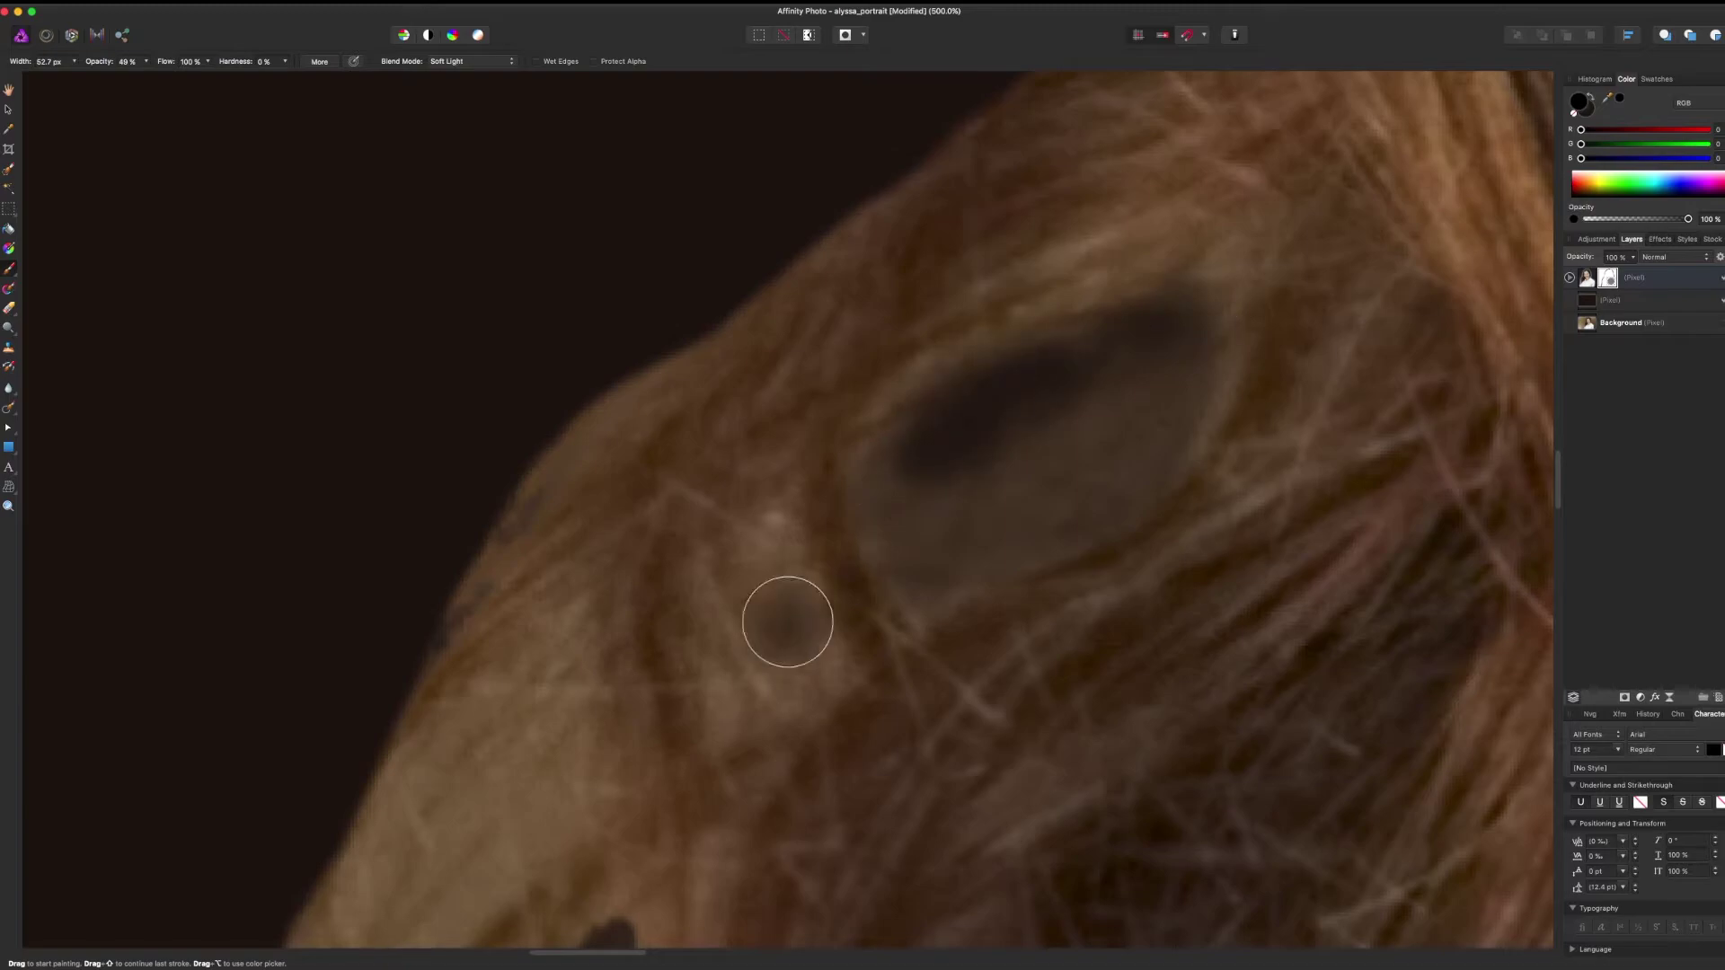
left_click_drag(790, 620, 764, 683)
Mask out the two small backdrop patches in the outward bulge of the curl, shrinking the brush to about 19 px
scroll(763, 683, "down", 5)
mouse_move(809, 414)
left_mouse_down()
mouse_move(693, 485)
mouse_move(639, 602)
left_mouse_up()
key("bracketleft")
key("bracketleft")
key("bracketleft")
key("bracketleft")
scroll(639, 602, "down", 4)
left_click_drag(898, 507, 881, 539)
scroll(881, 539, "down", 10)
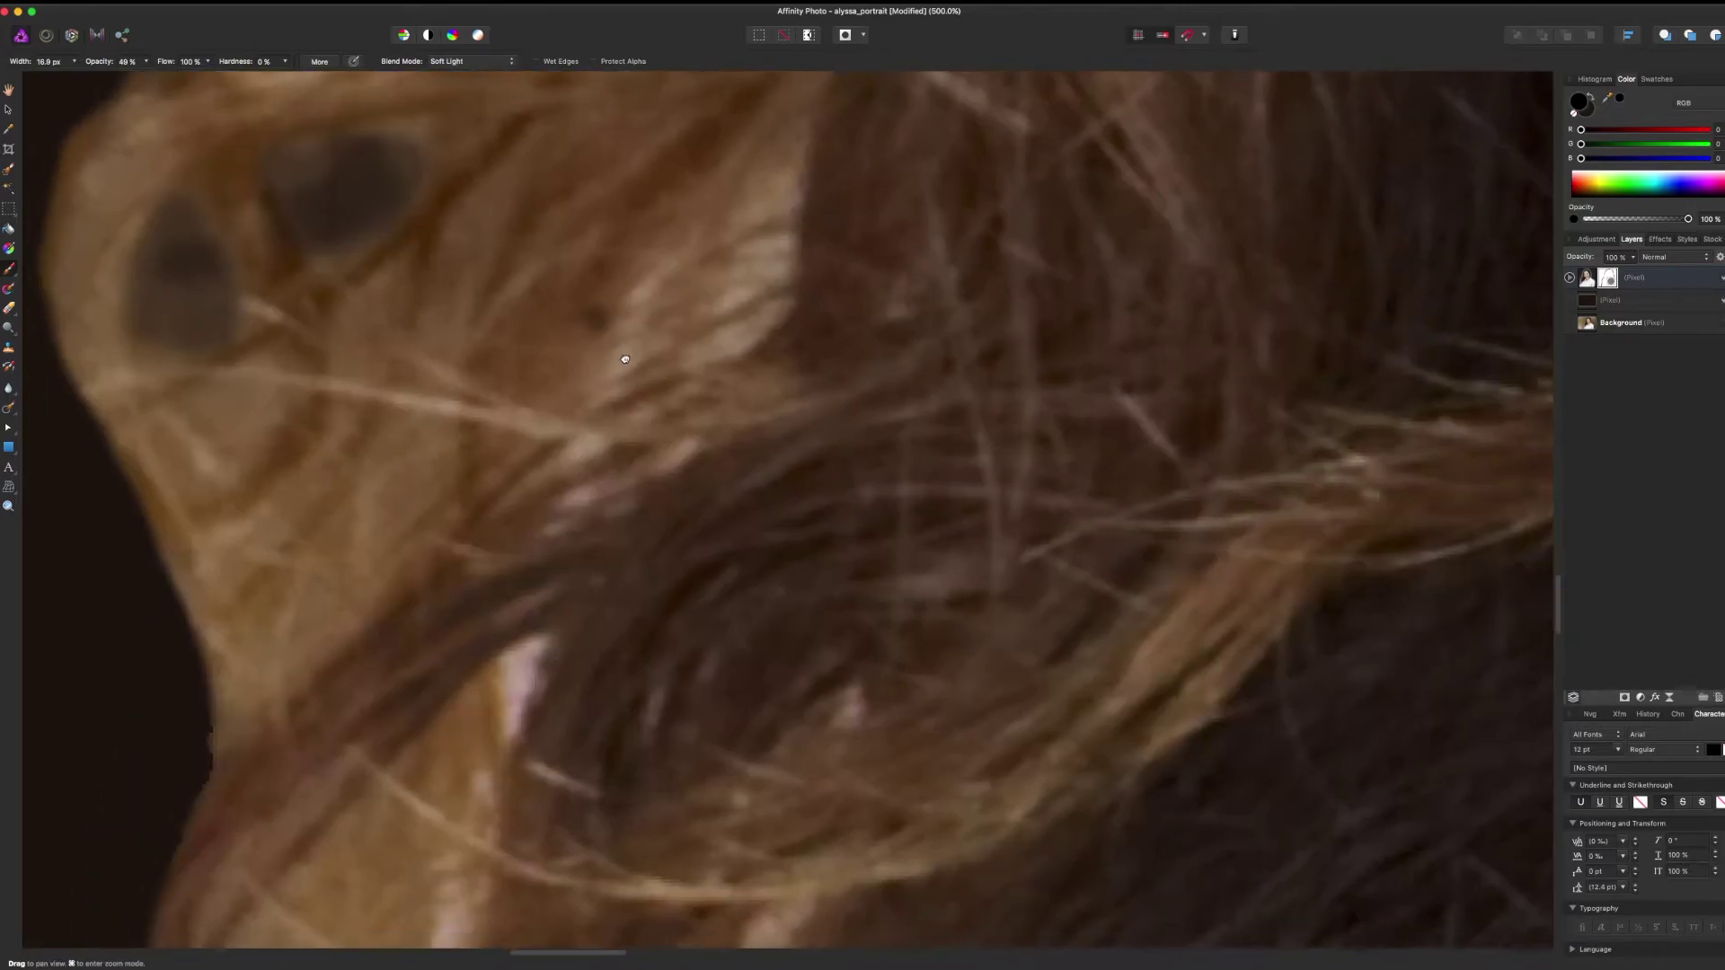
Mask out the backdrop gaps between the thin strands beside the sleeve, below the bulging curl
scroll(624, 358, "down", 5)
left_click_drag(696, 364, 645, 557)
mouse_move(858, 462)
left_mouse_down()
mouse_move(773, 536)
mouse_move(808, 601)
mouse_move(845, 495)
left_mouse_up()
left_click_drag(724, 814, 720, 901)
scroll(720, 901, "down", 5)
Shrink the brush to about 5 px, undo the last strokes, and mask out the narrow slit between the lower curl and the sleeve
key("bracketleft")
key("bracketleft")
key("bracketleft")
key("bracketleft")
mouse_move(716, 708)
left_mouse_down()
mouse_move(724, 680)
mouse_move(683, 725)
left_mouse_up()
scroll(724, 681, "up", 5)
scroll(796, 677, "down", 8)
key("super+z")
key("super+z")
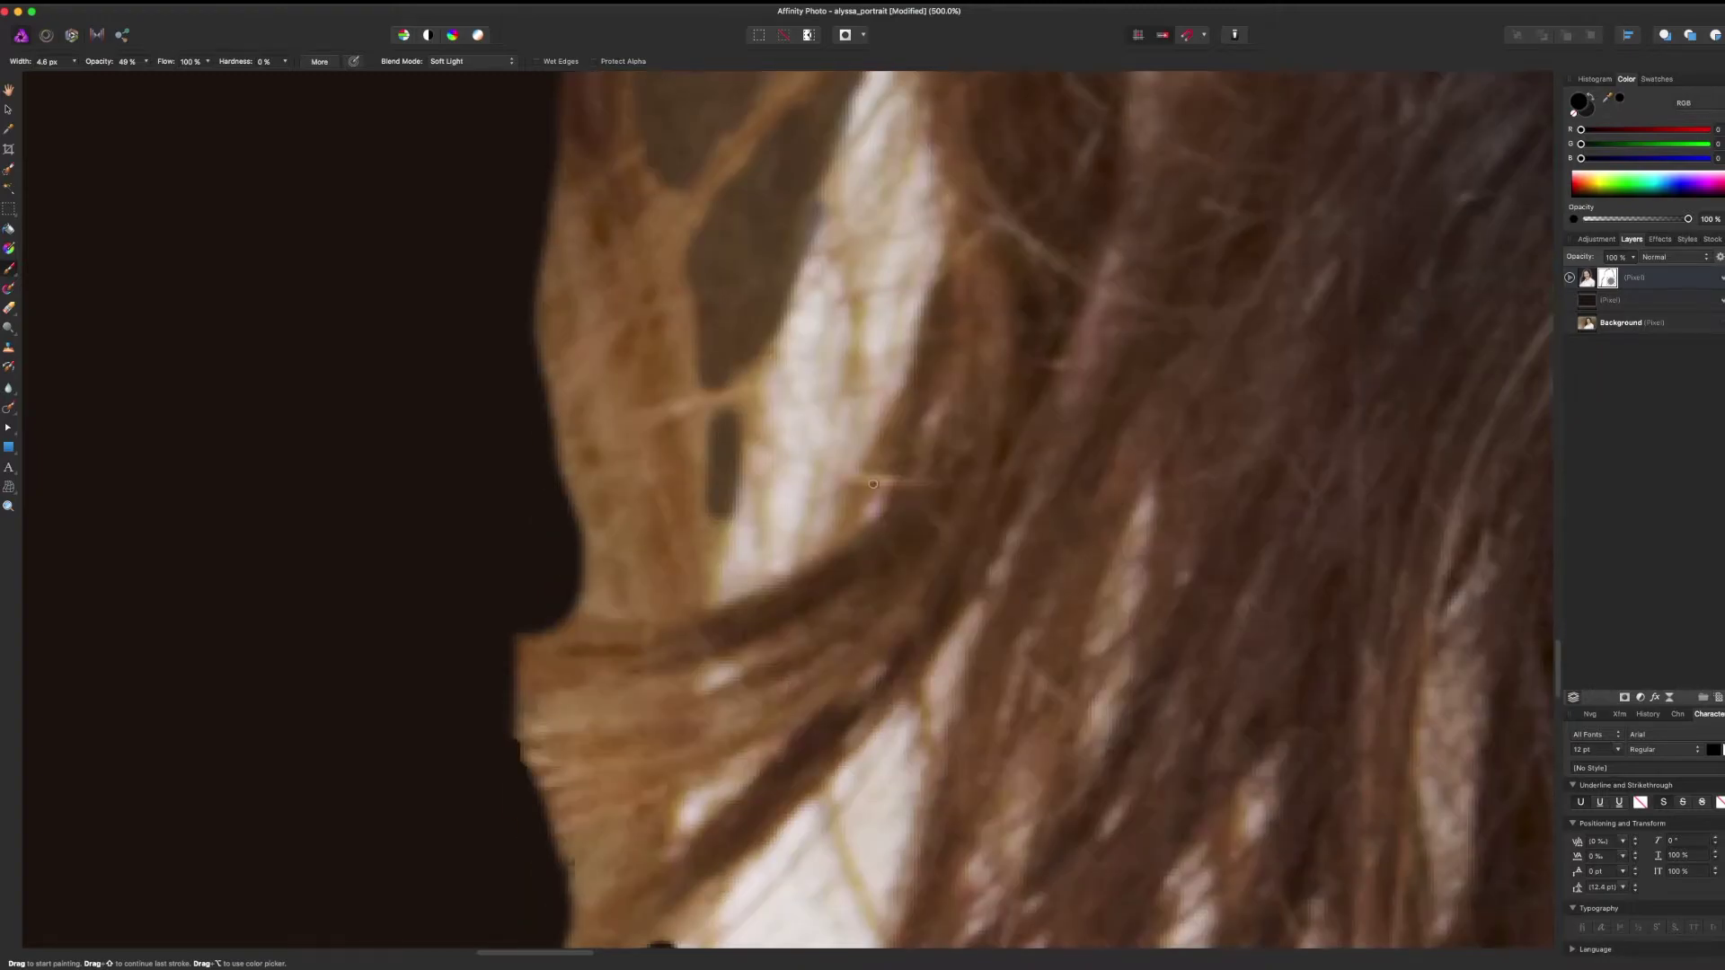
left_click(1569, 278)
left_click_drag(728, 448, 726, 538)
Fill the dark backdrop layer beneath the portrait with green using the Flood Fill tool
key("super+minus")
key("super+minus")
key("super+minus")
key("super+minus")
key("super+minus")
key("super+minus")
key("super+minus")
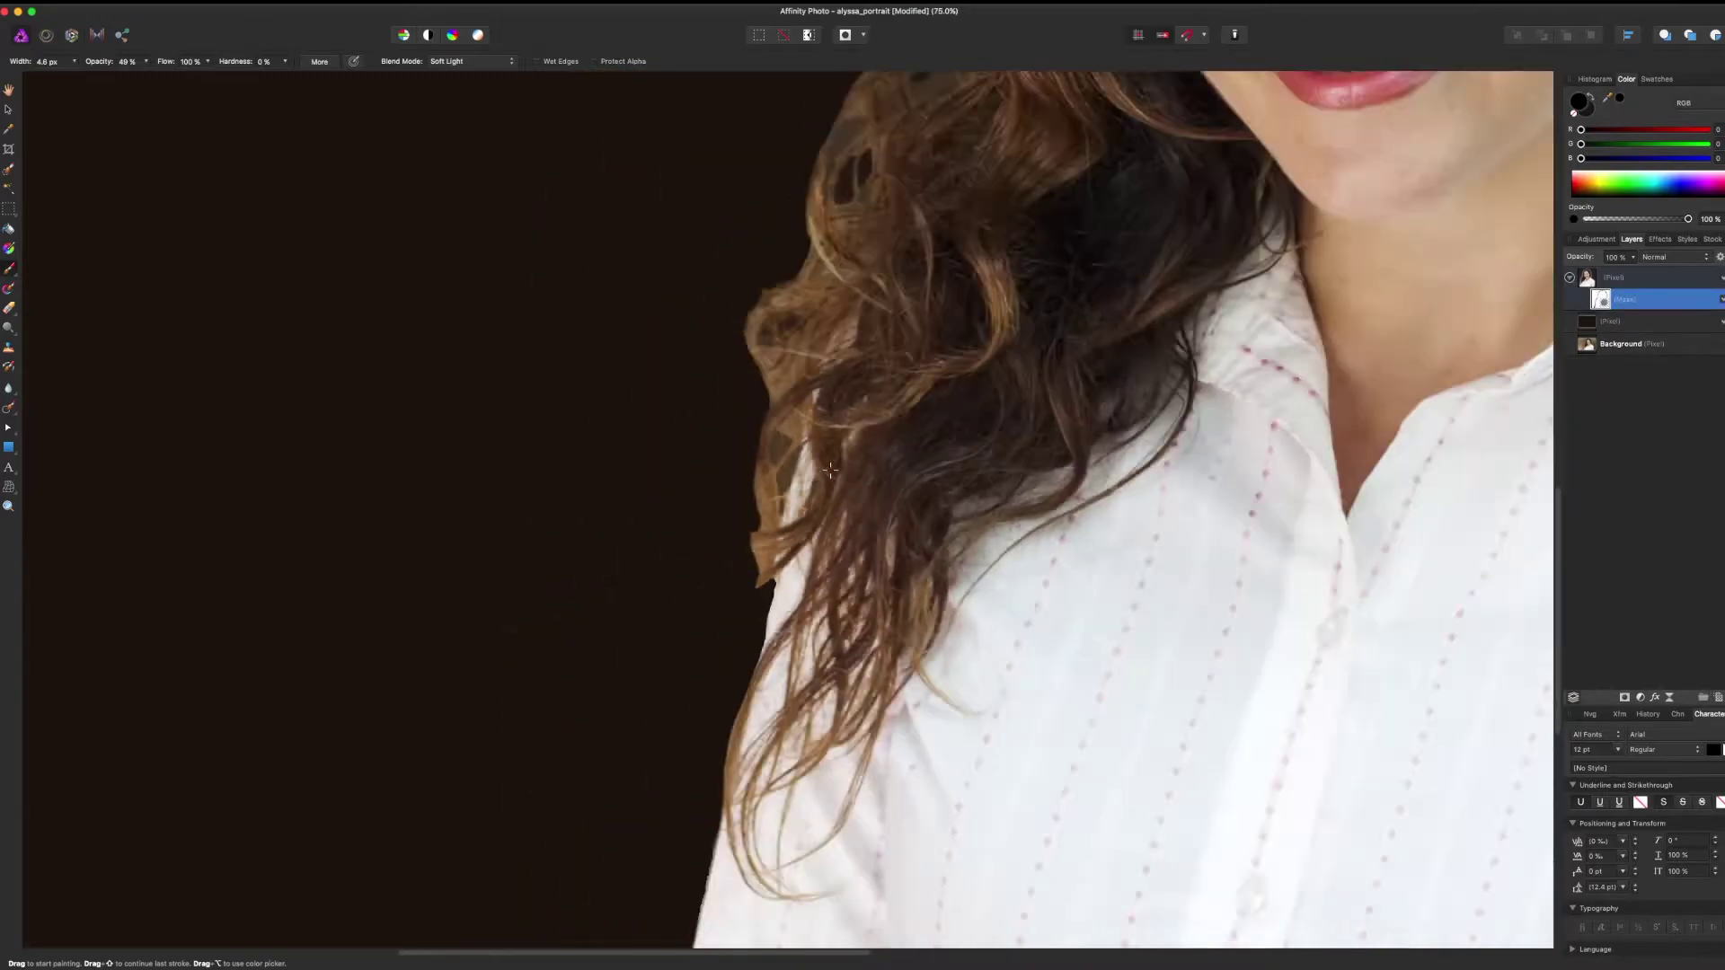
key("super+plus")
key("super+plus")
key("super+plus")
key("super+plus")
key("super+plus")
scroll(740, 496, "up", 7)
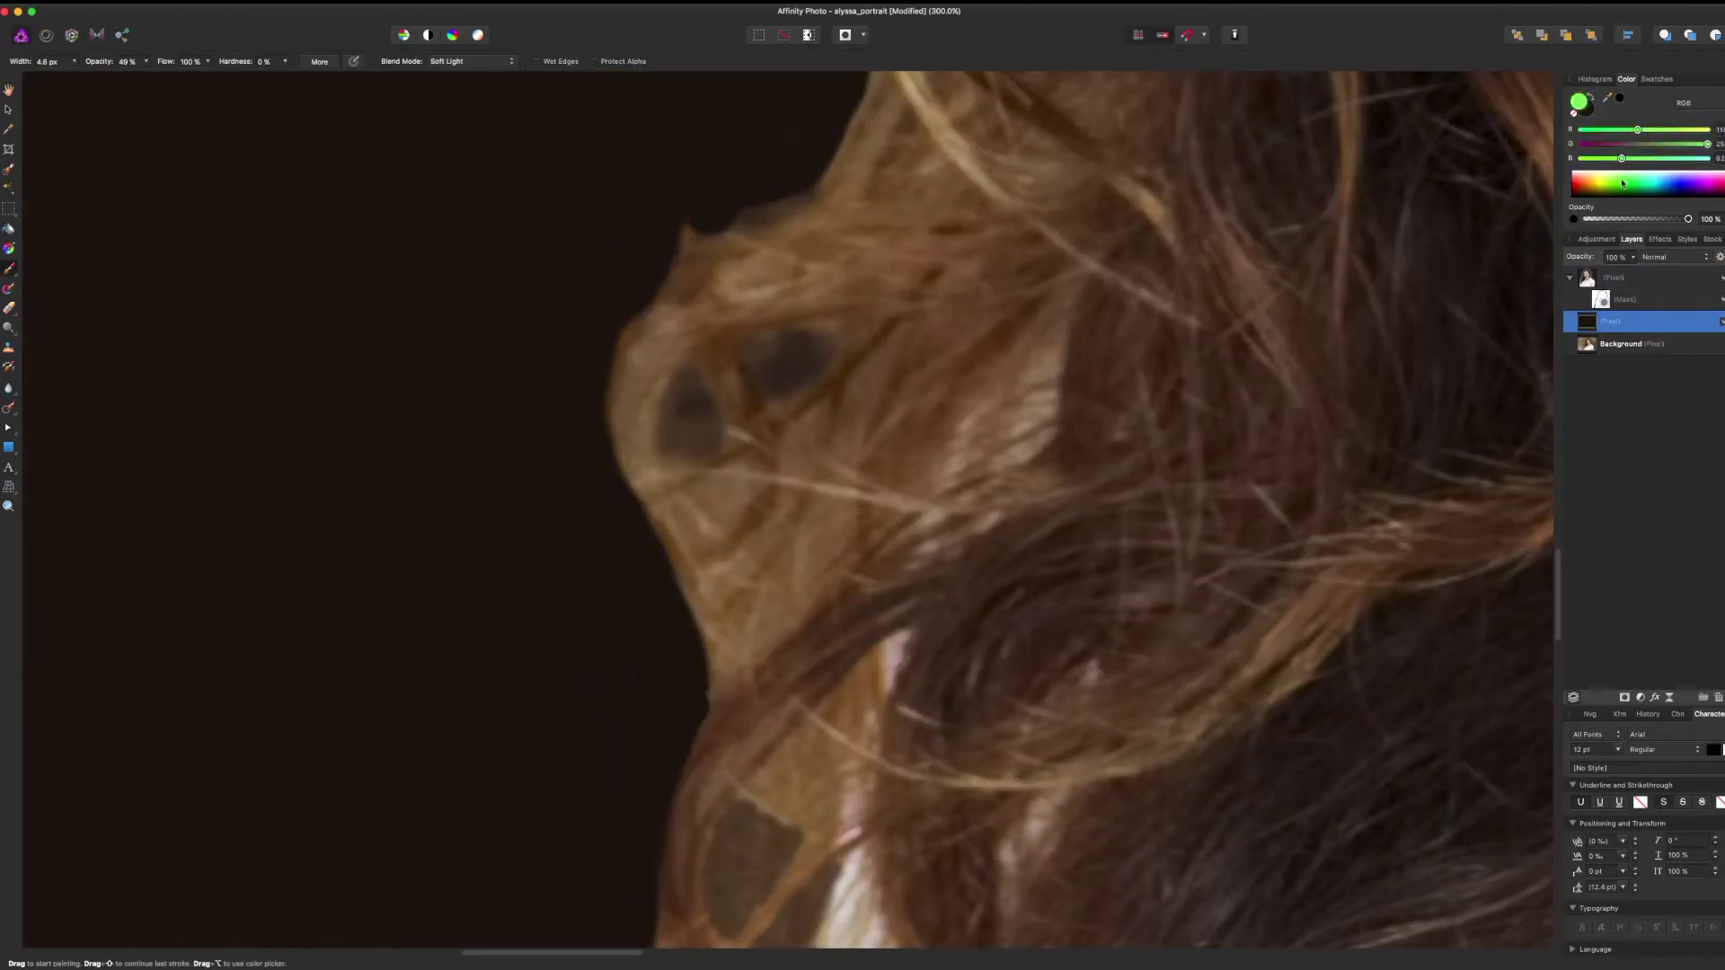
key("g")
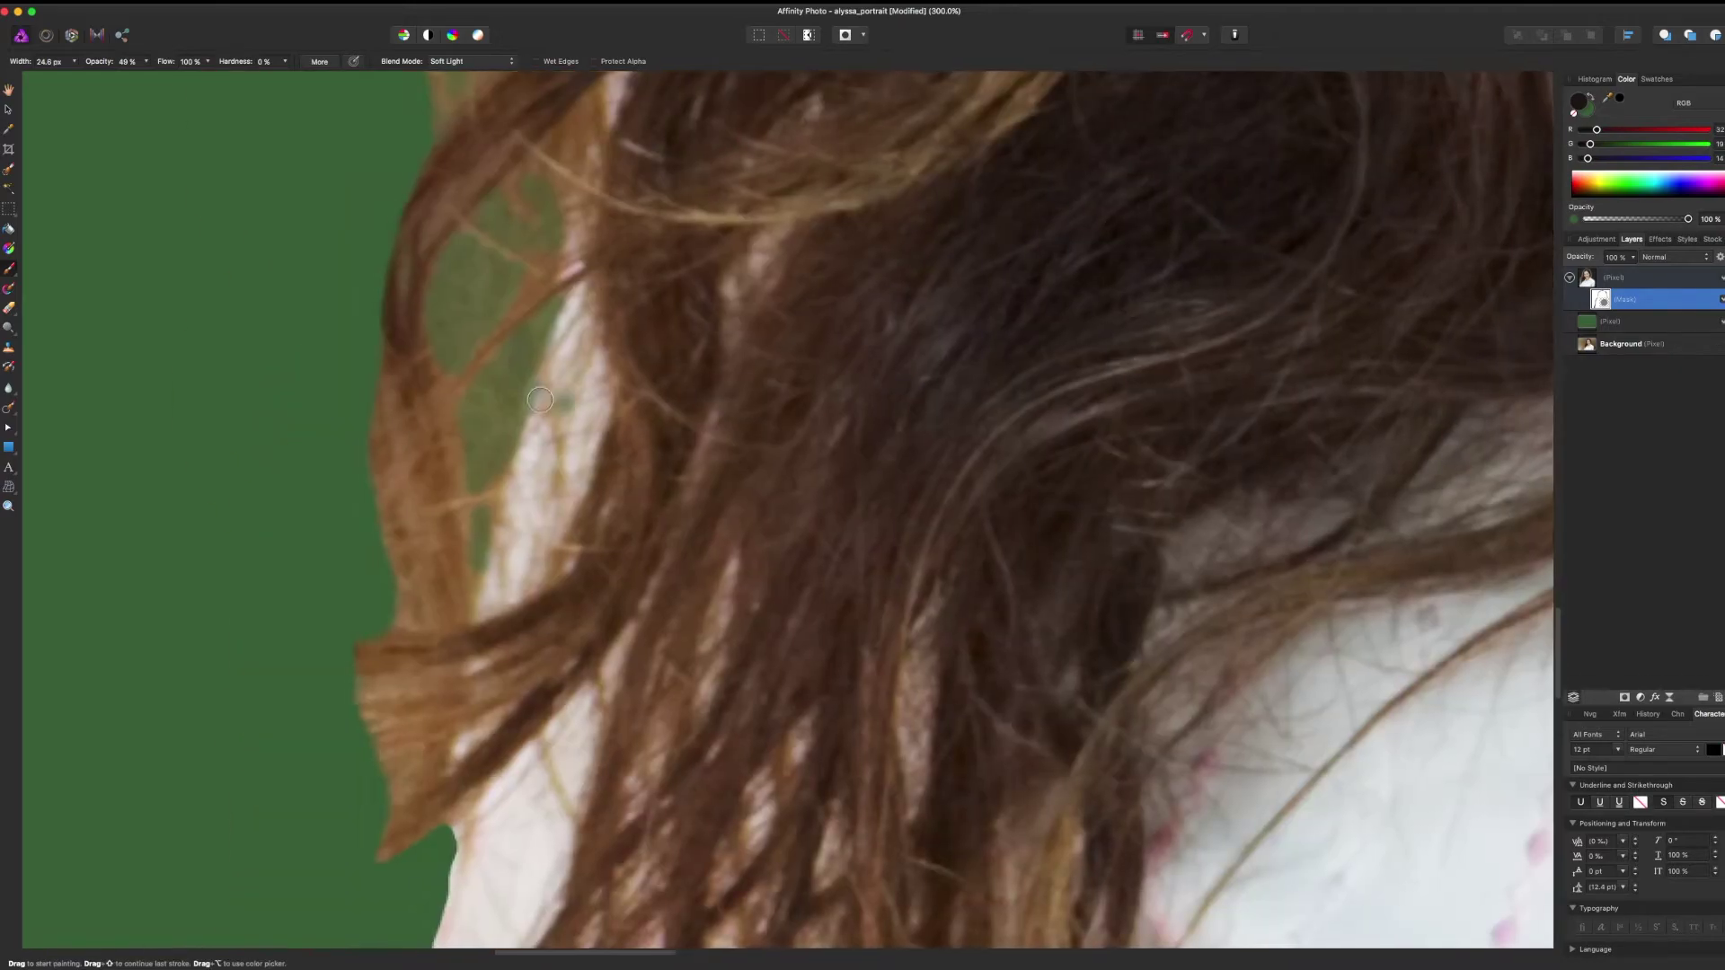
Clean up the mask along the sleeve's outer edge below the long curls with a harder brush at 100% opacity
left_click_drag(790, 289, 637, 136)
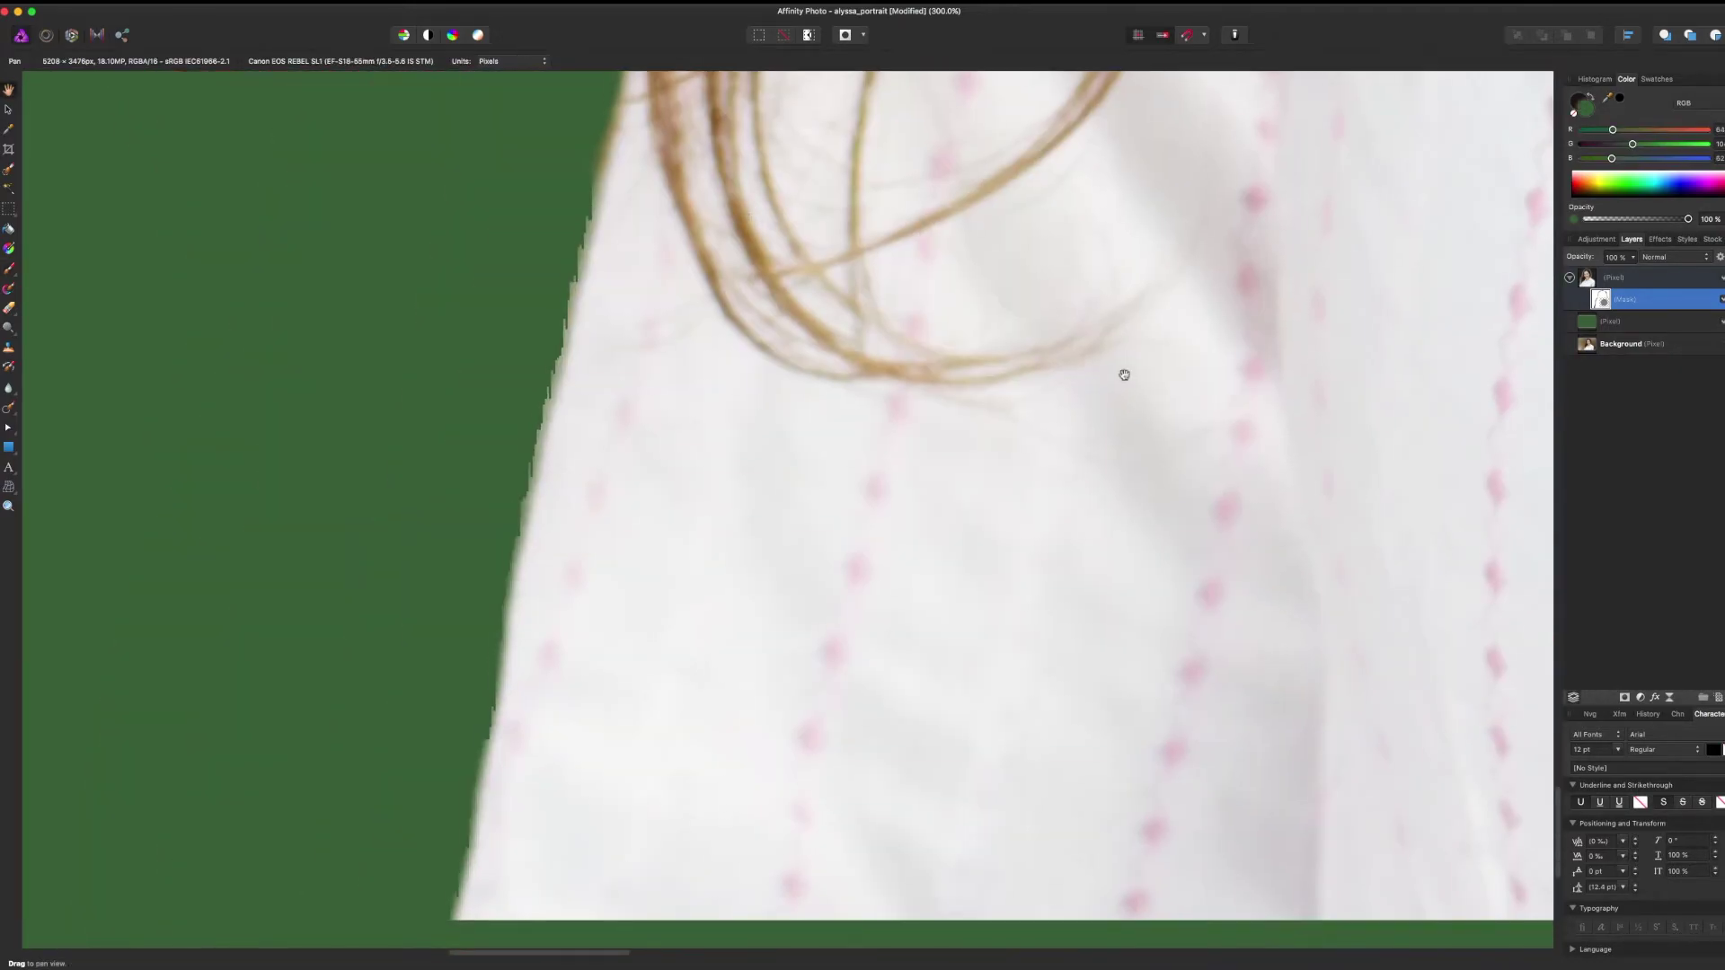
key("0")
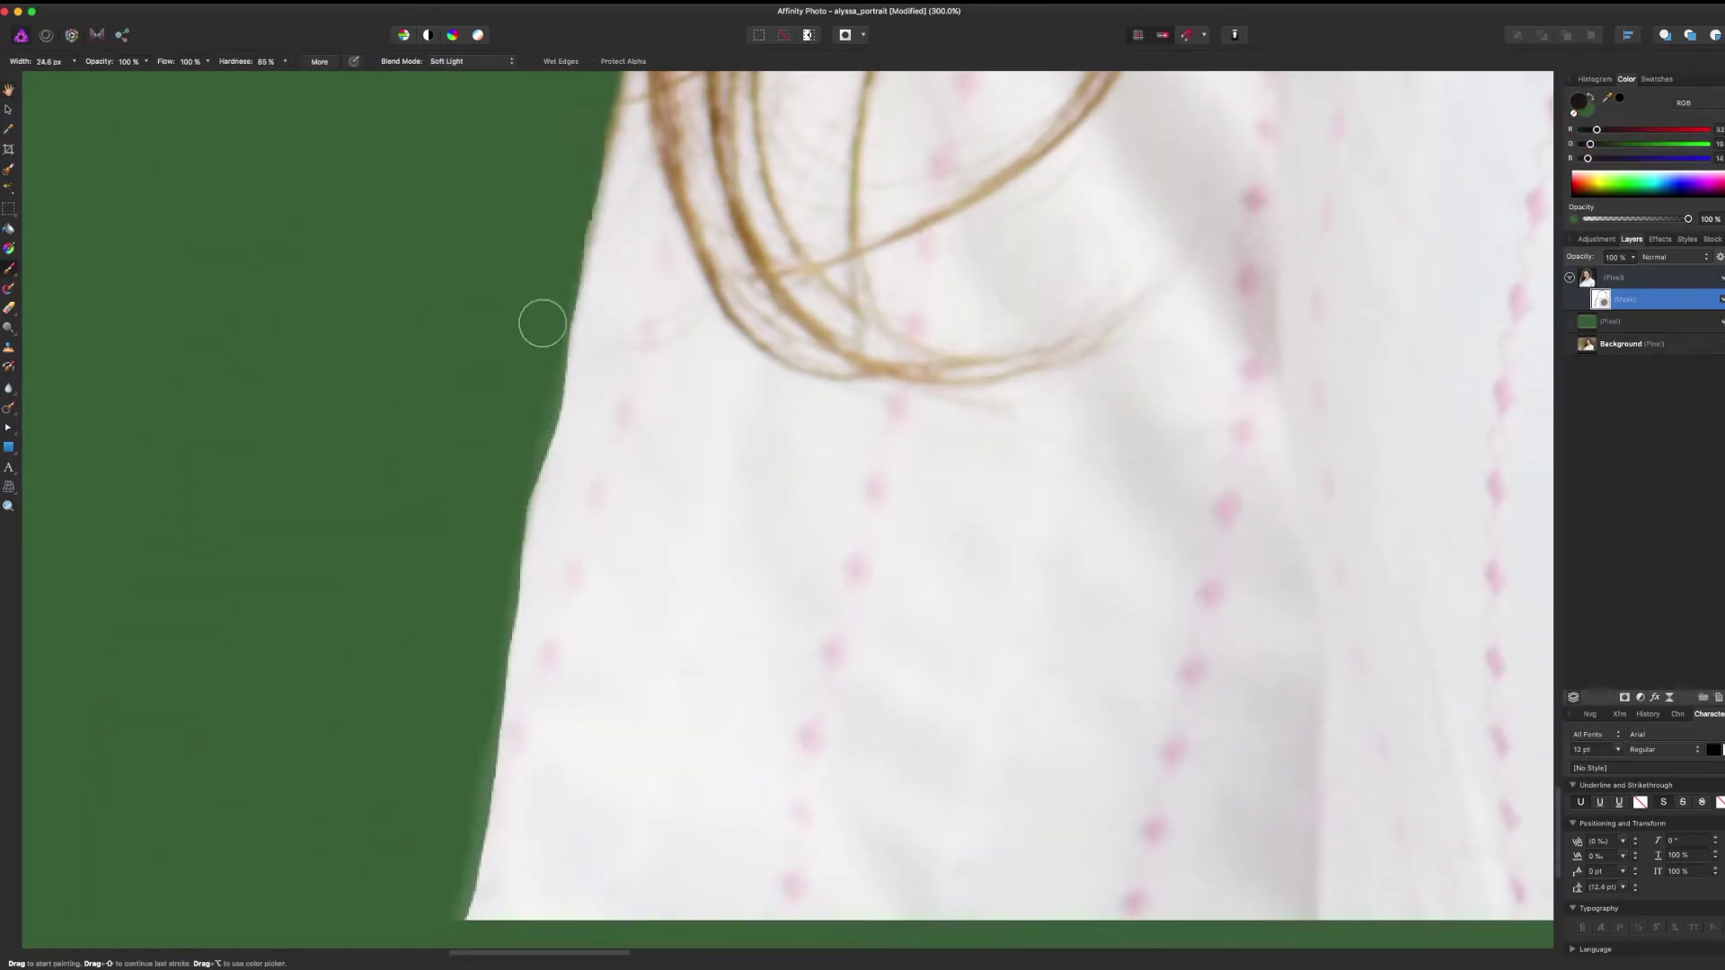
left_click_drag(528, 459, 463, 808)
Lower the brush opacity and lightly mask the leftover backdrop in the curl beside the earring
left_click_drag(1258, 557, 444, 640)
left_click_drag(1258, 719, 405, 575)
left_click_drag(1006, 224, 969, 785)
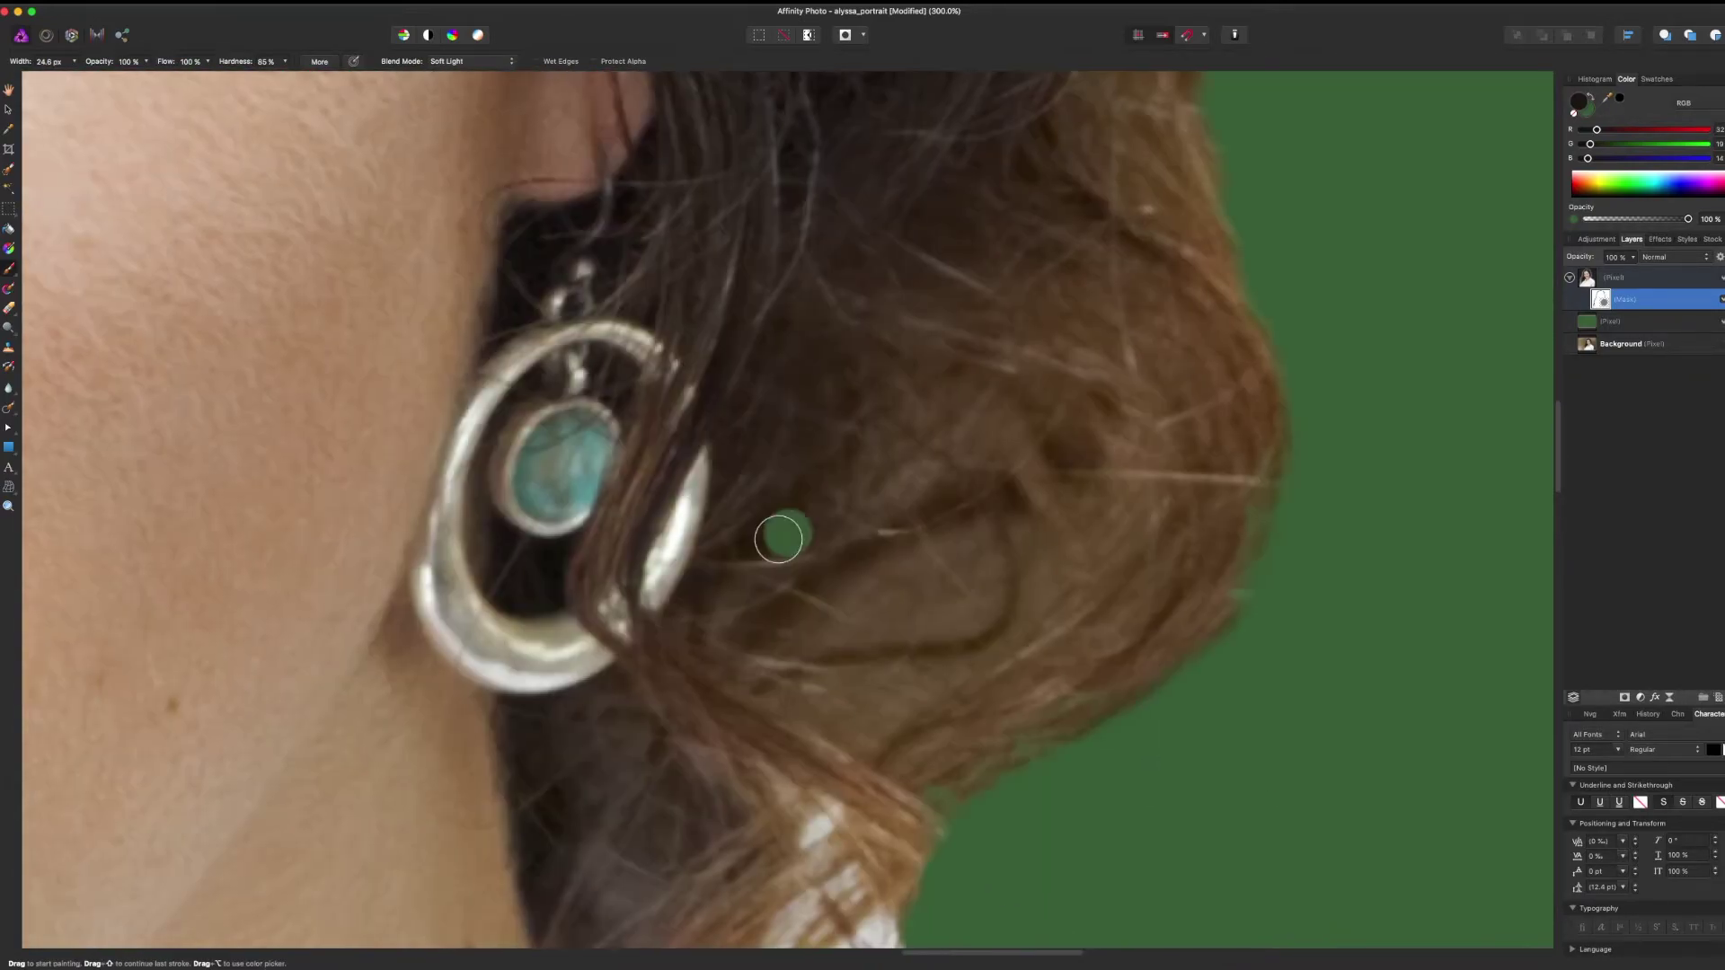
key("2")
key("2")
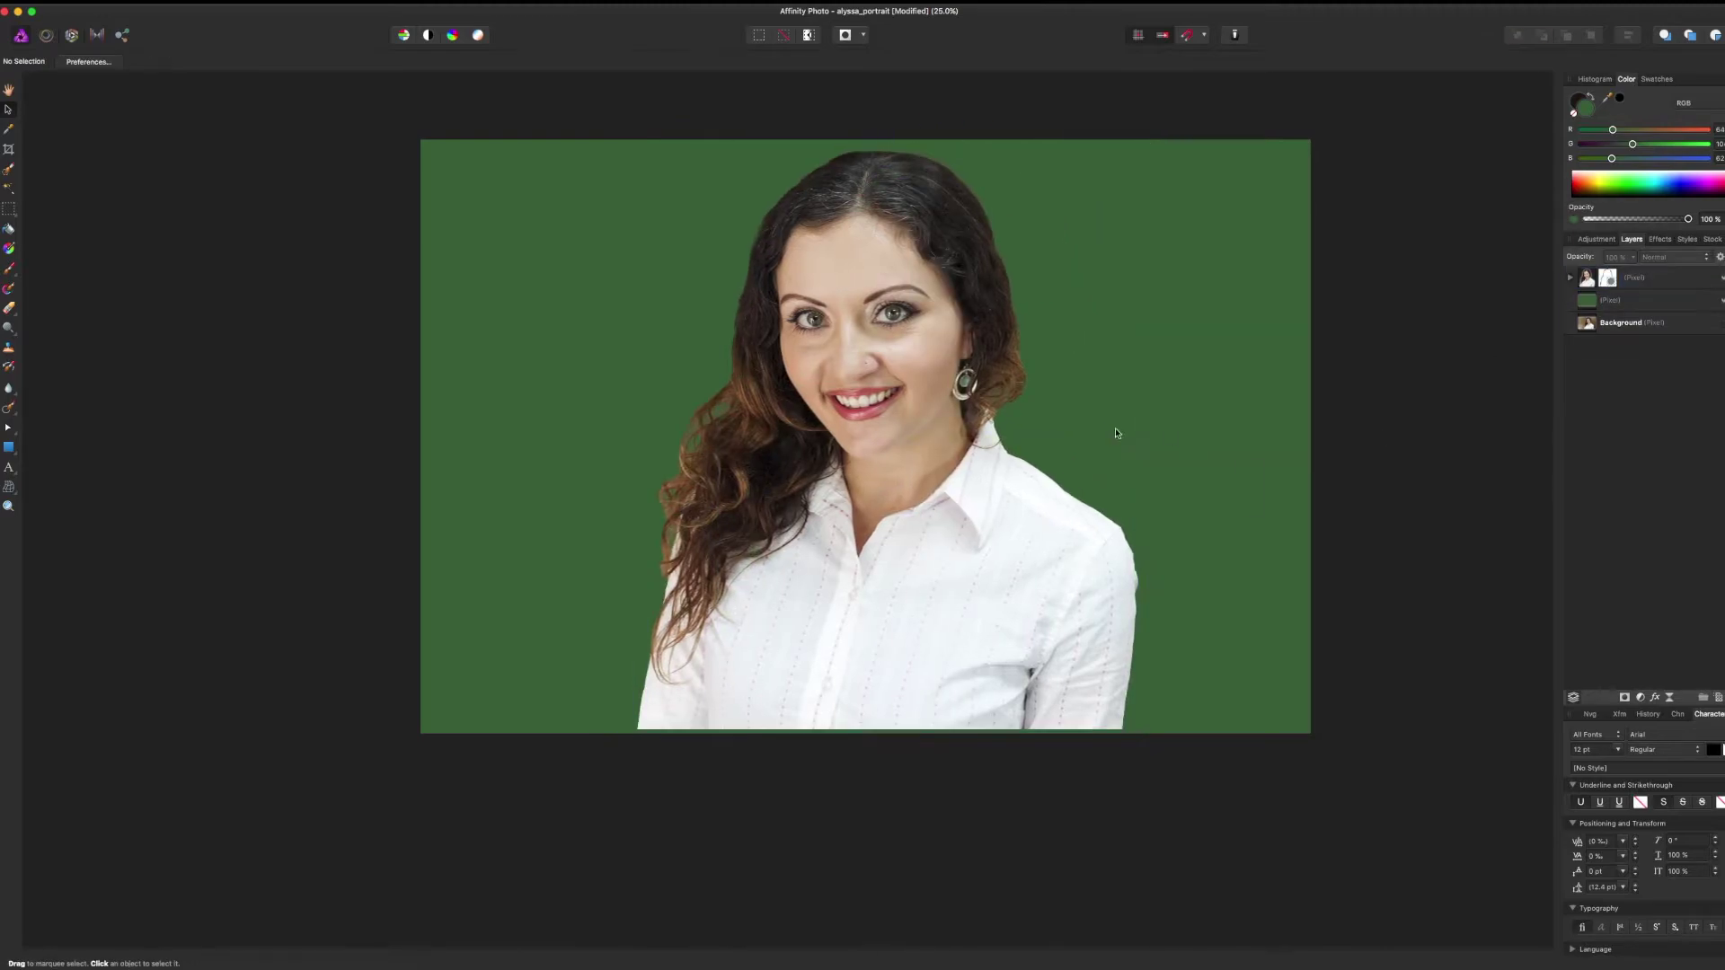
Move the cut-out woman vertically so the shirt's lower edge meets the canvas's bottom edge
left_click(1040, 531)
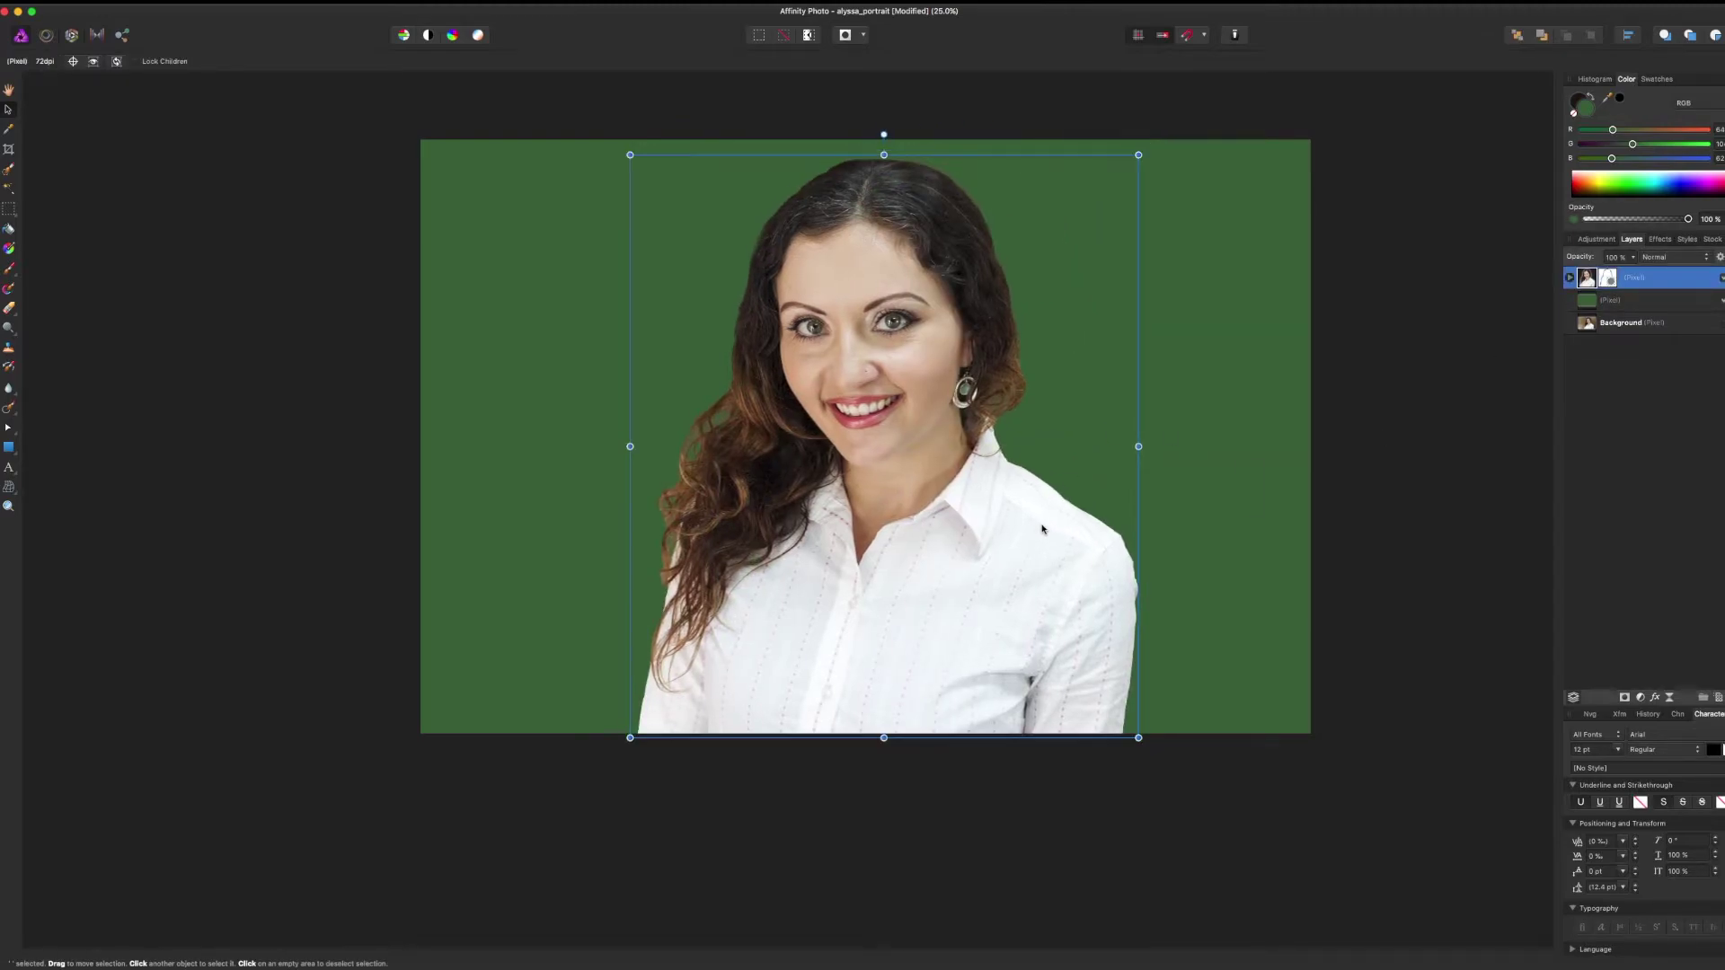
left_click_drag(1042, 531, 1043, 524)
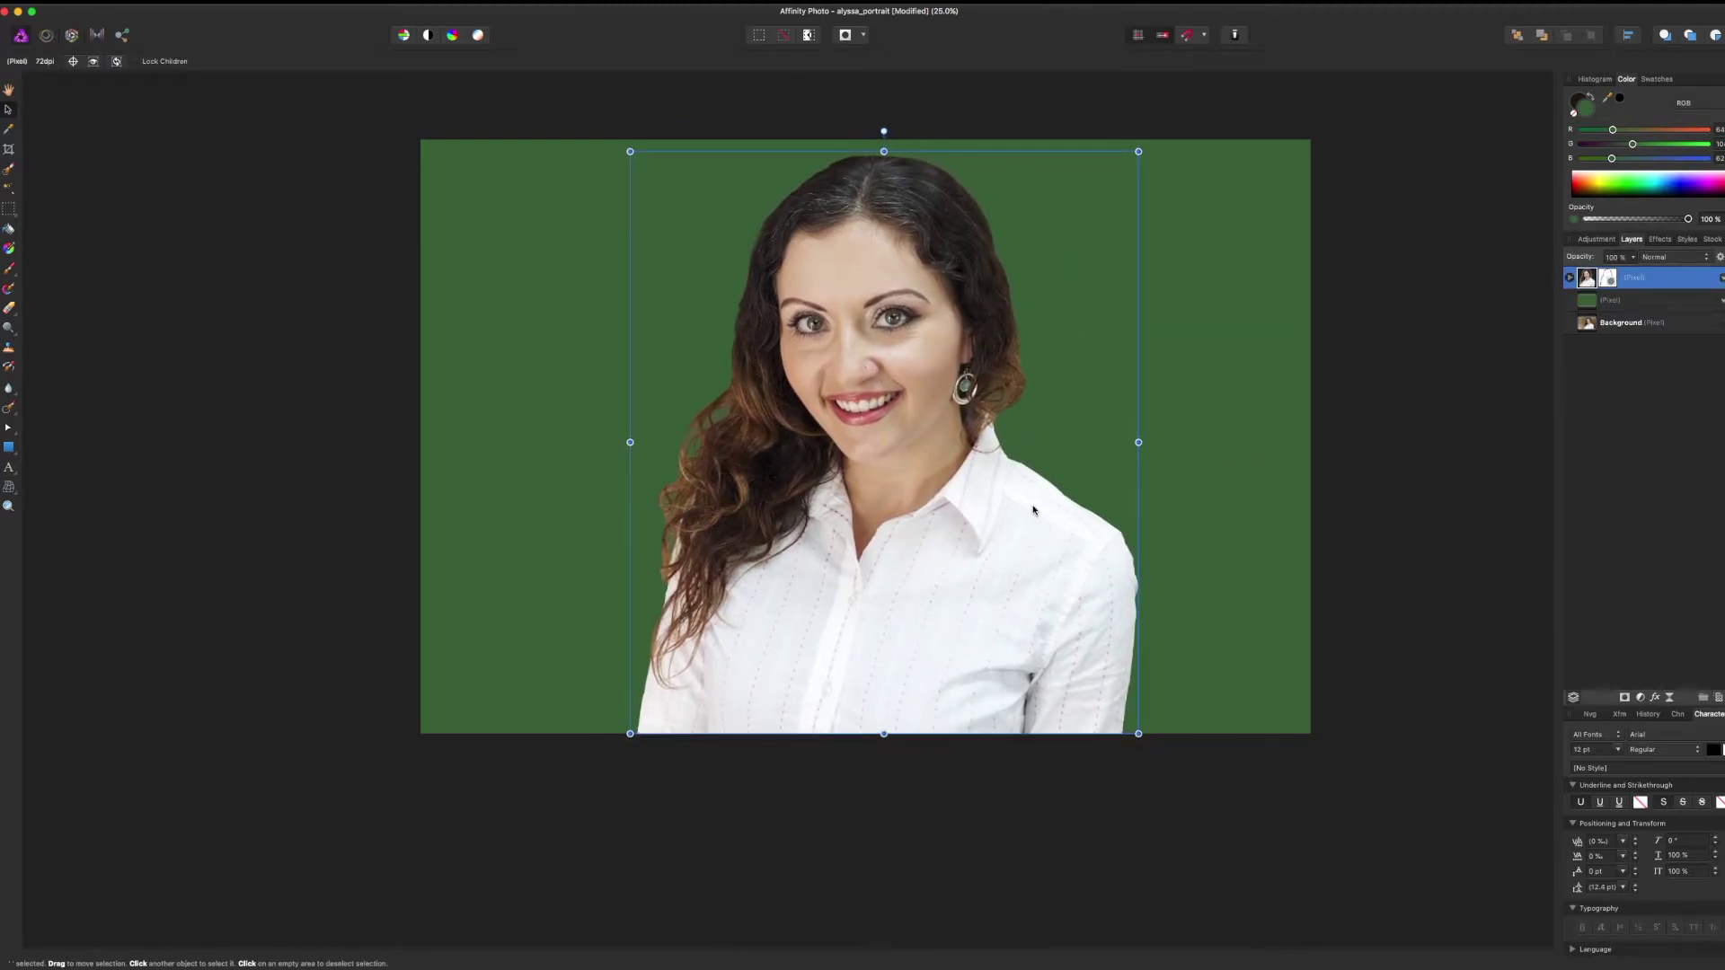
key("super+equal")
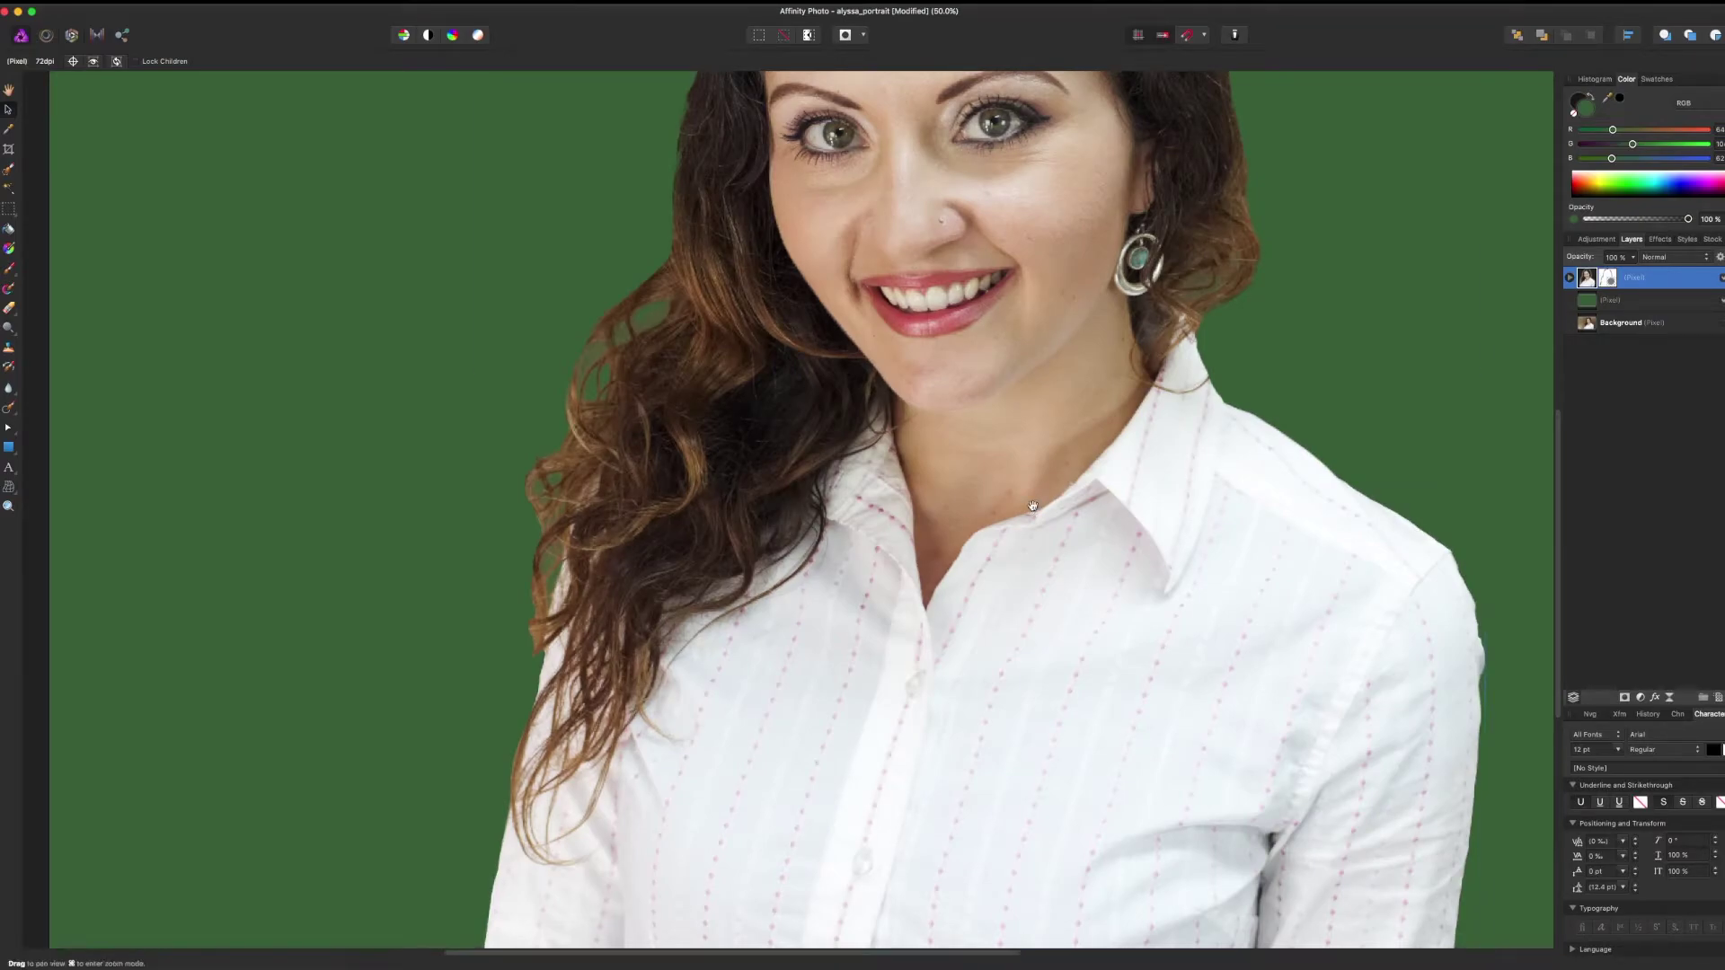
scroll(1034, 510, "up", 3)
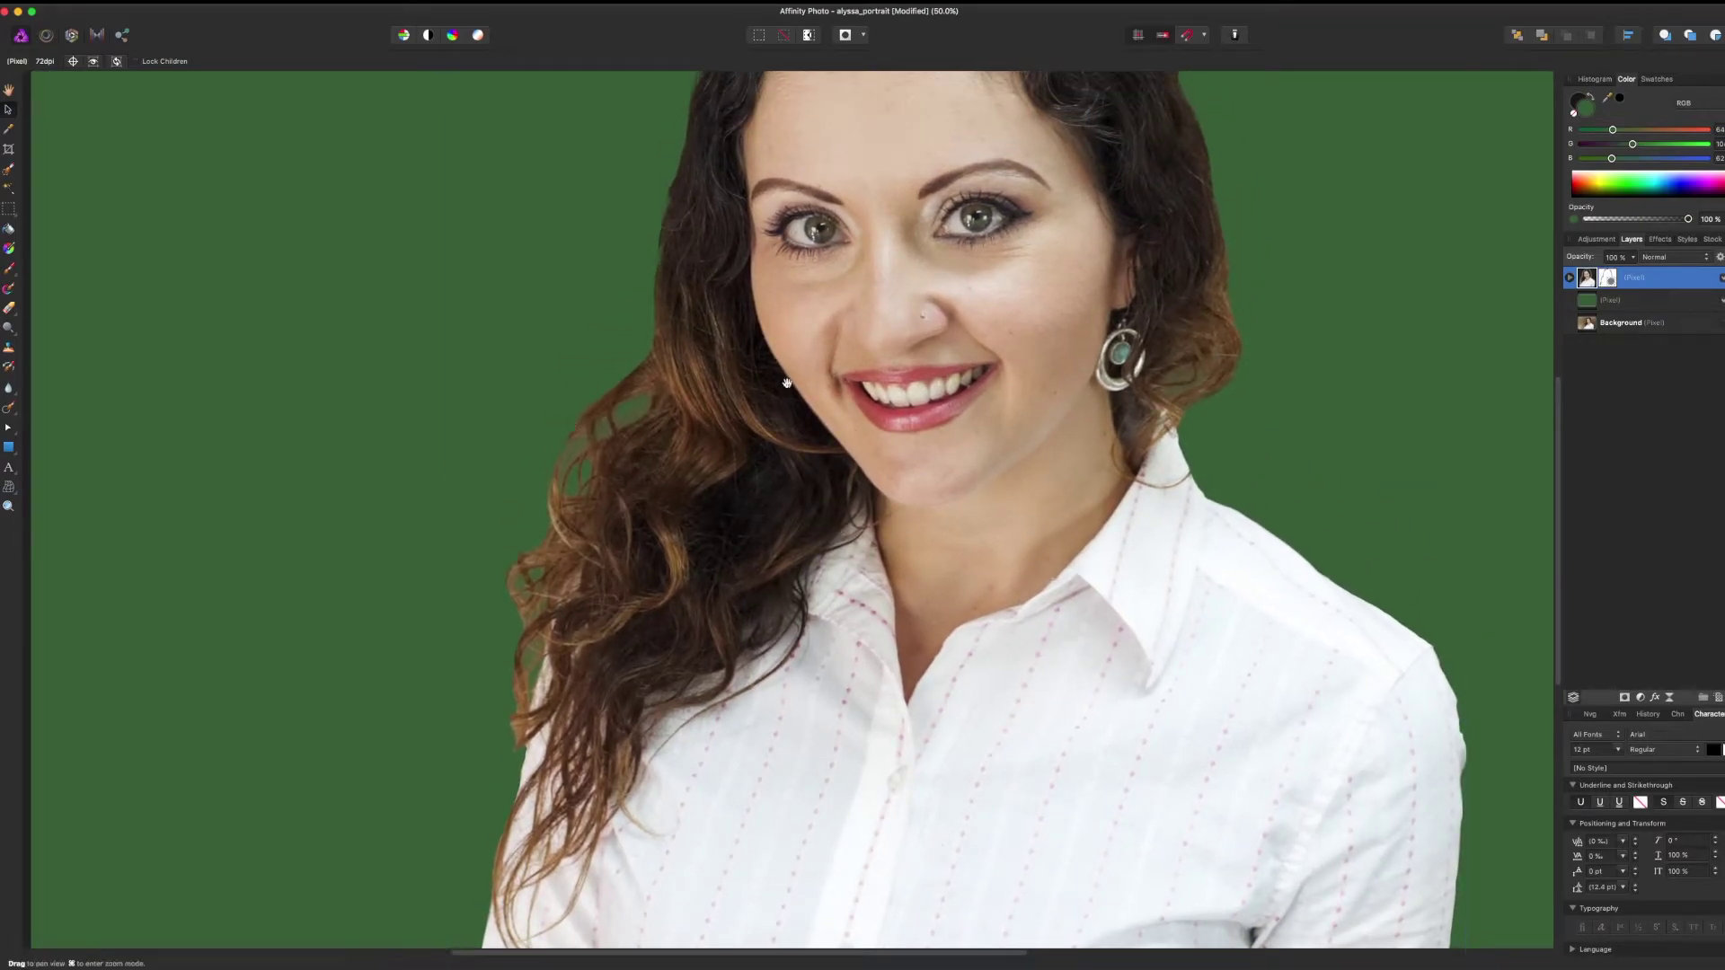
scroll(830, 608, "up", 8)
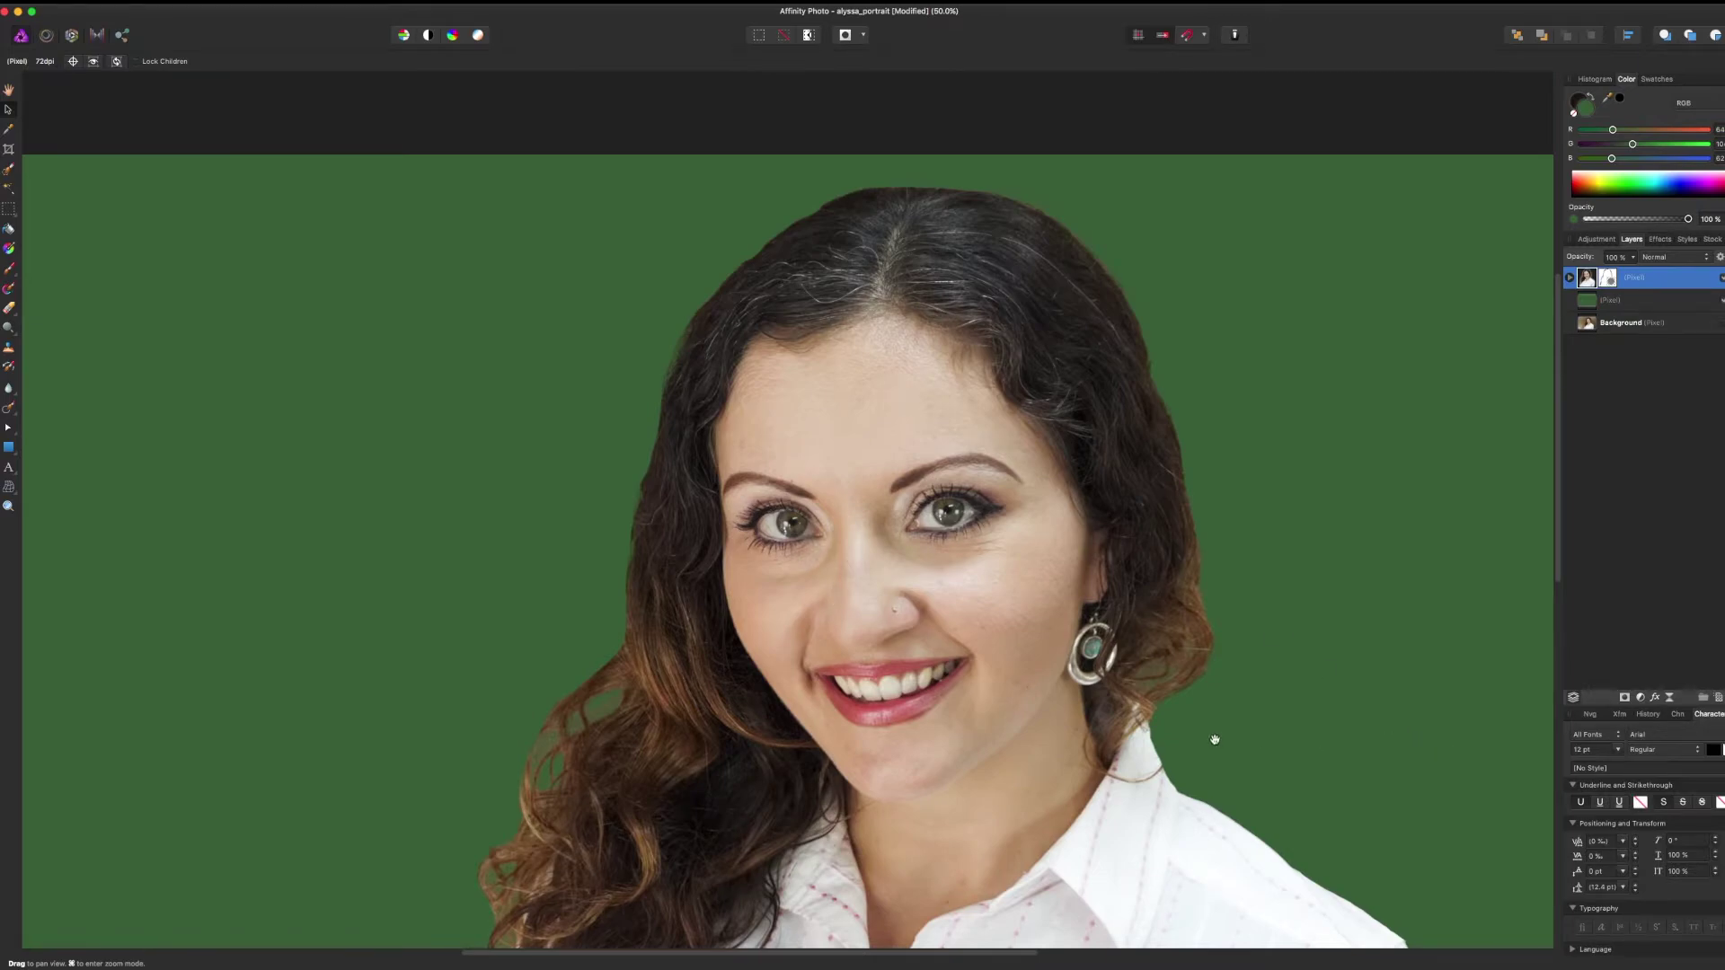
left_click_drag(1214, 739, 1125, 479)
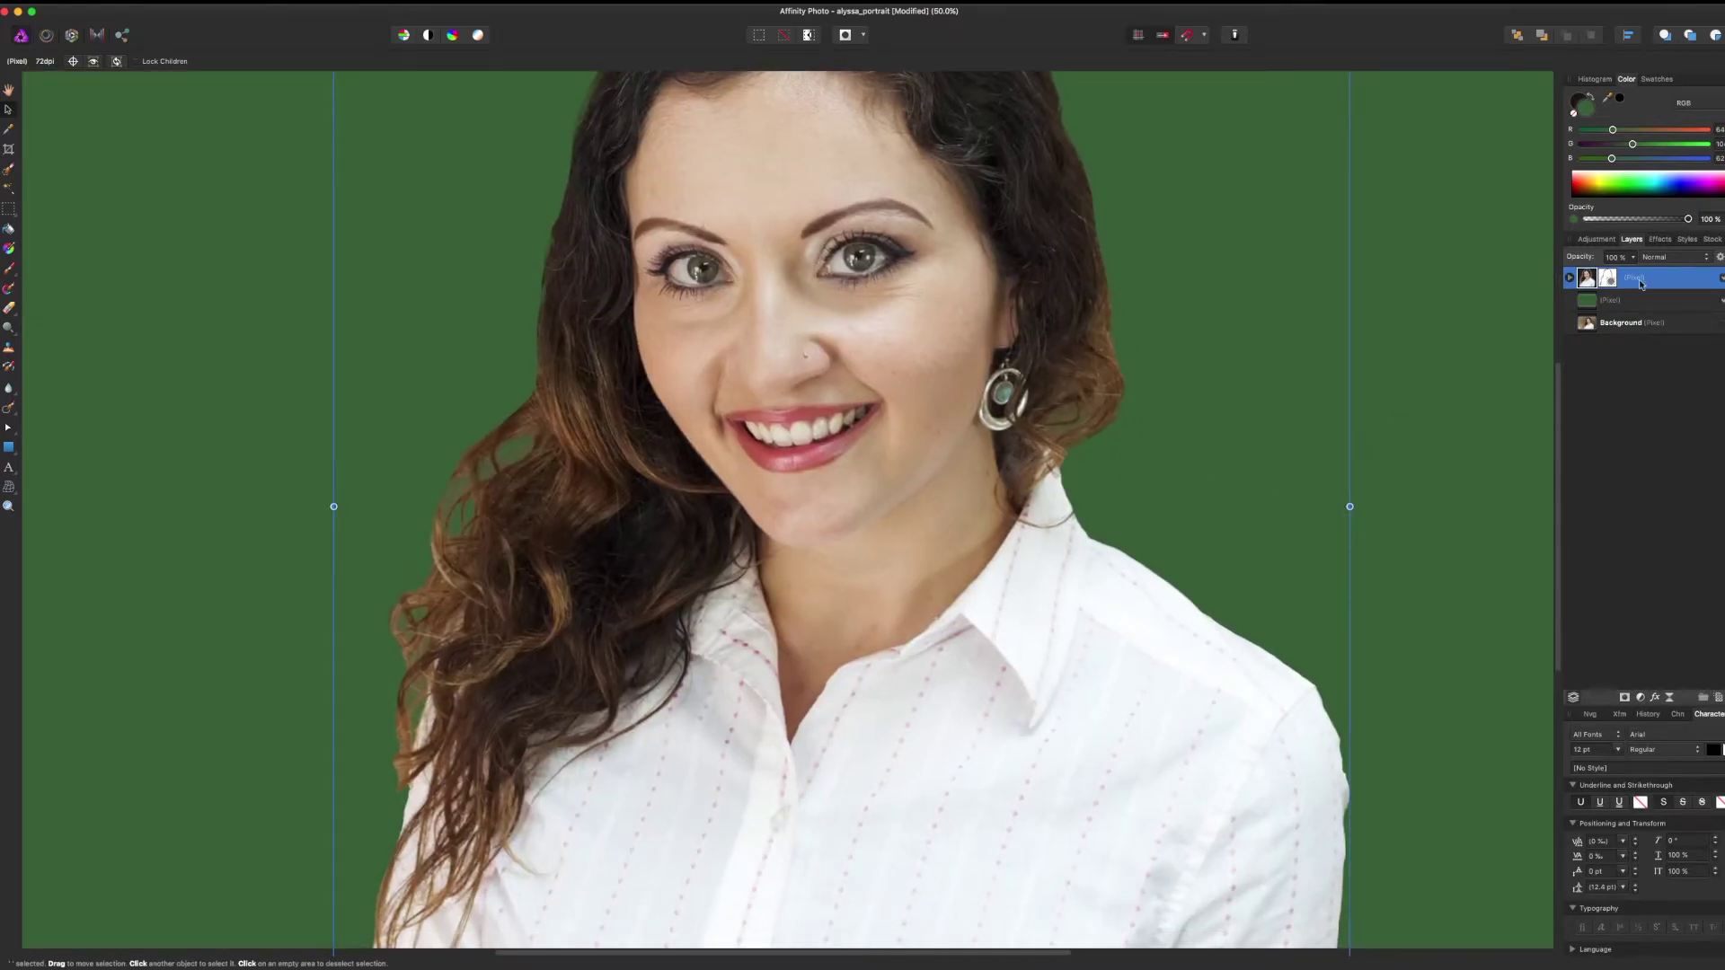
left_click(1673, 394)
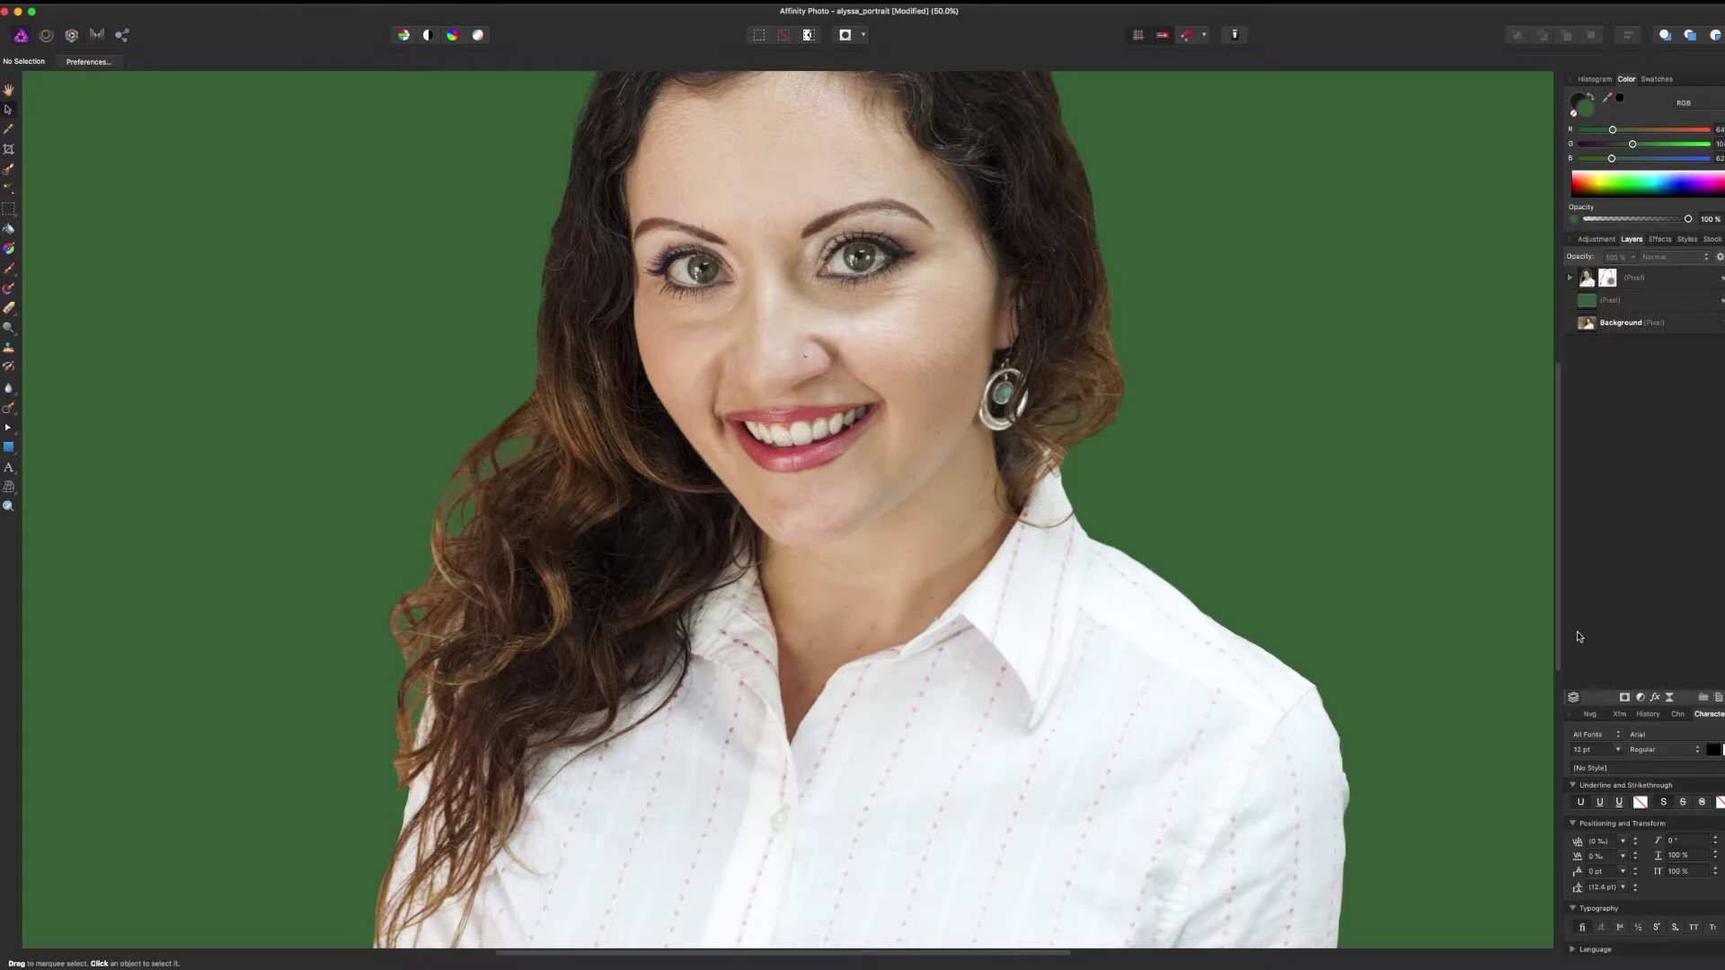
left_click(1644, 698)
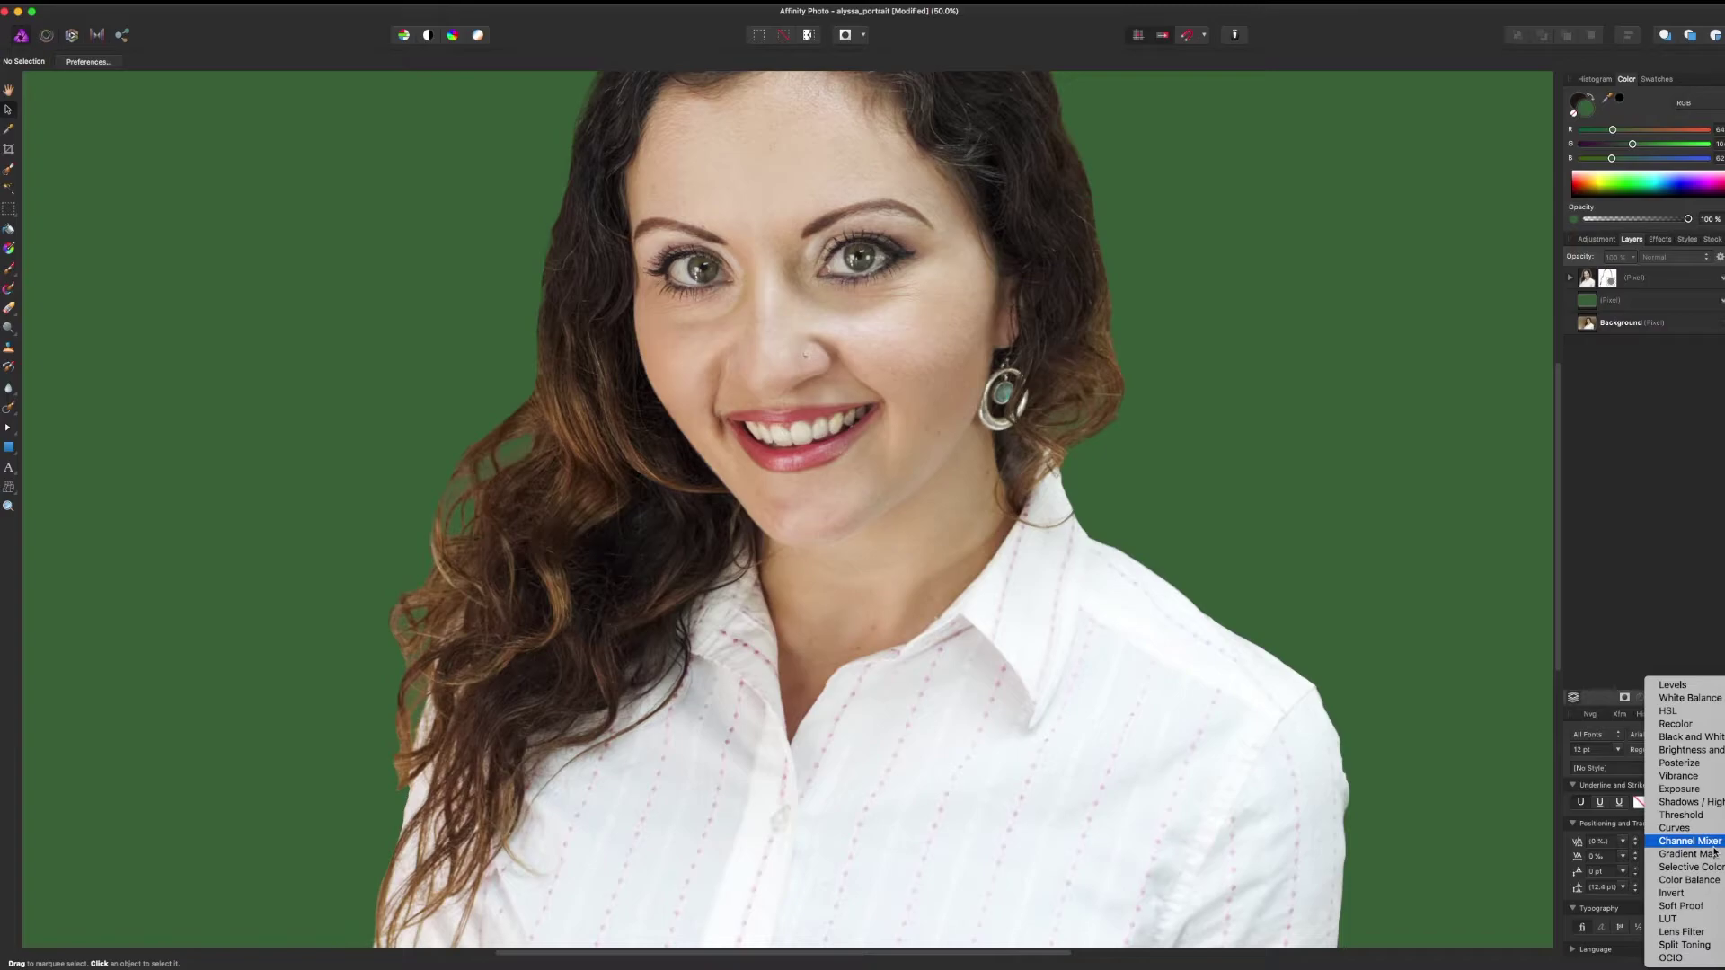
left_click(1713, 848)
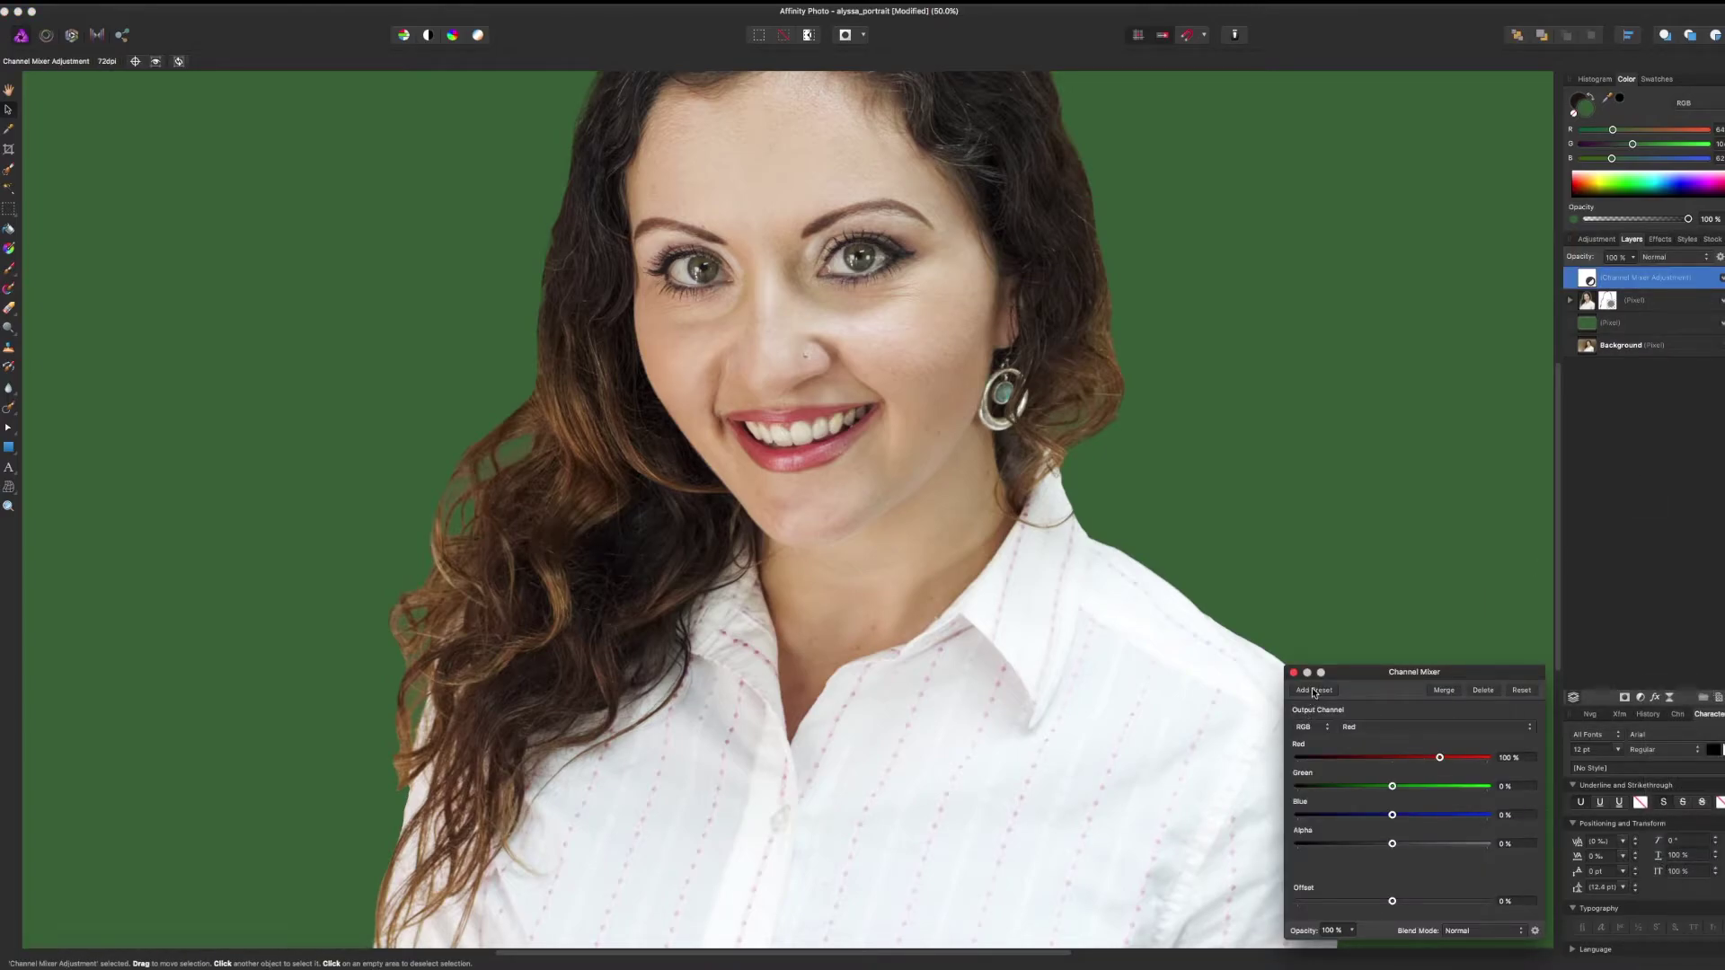
left_click(1323, 729)
left_click(1364, 705)
left_click(1294, 674)
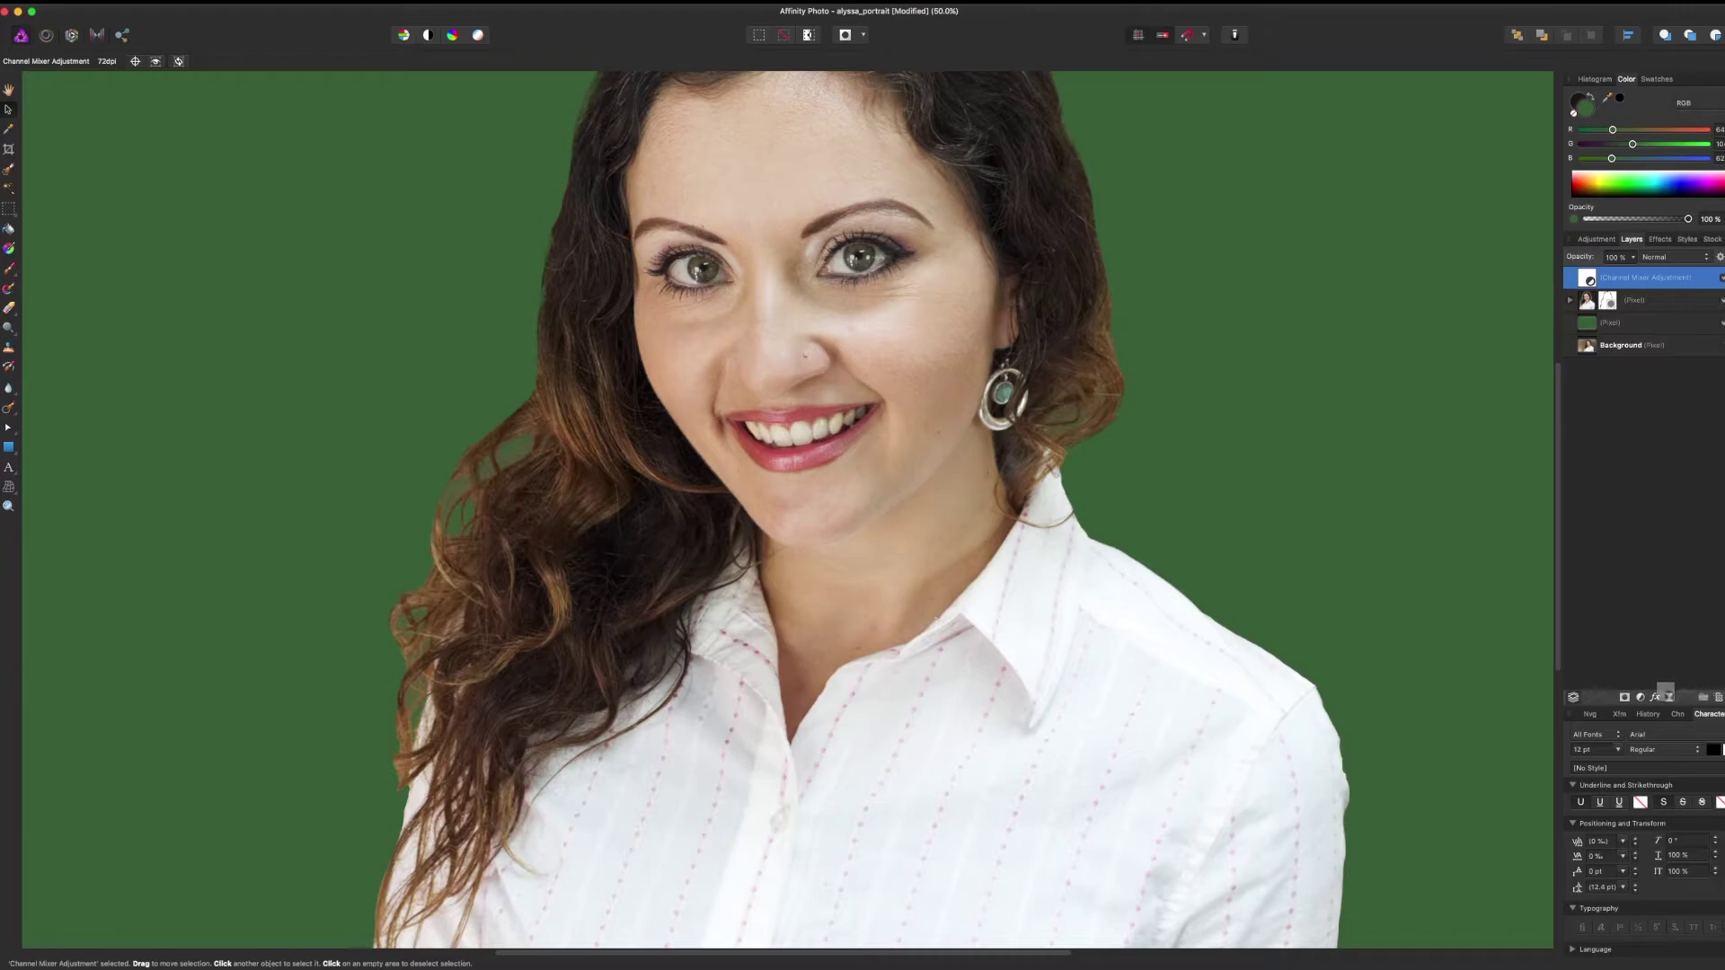
key("Delete")
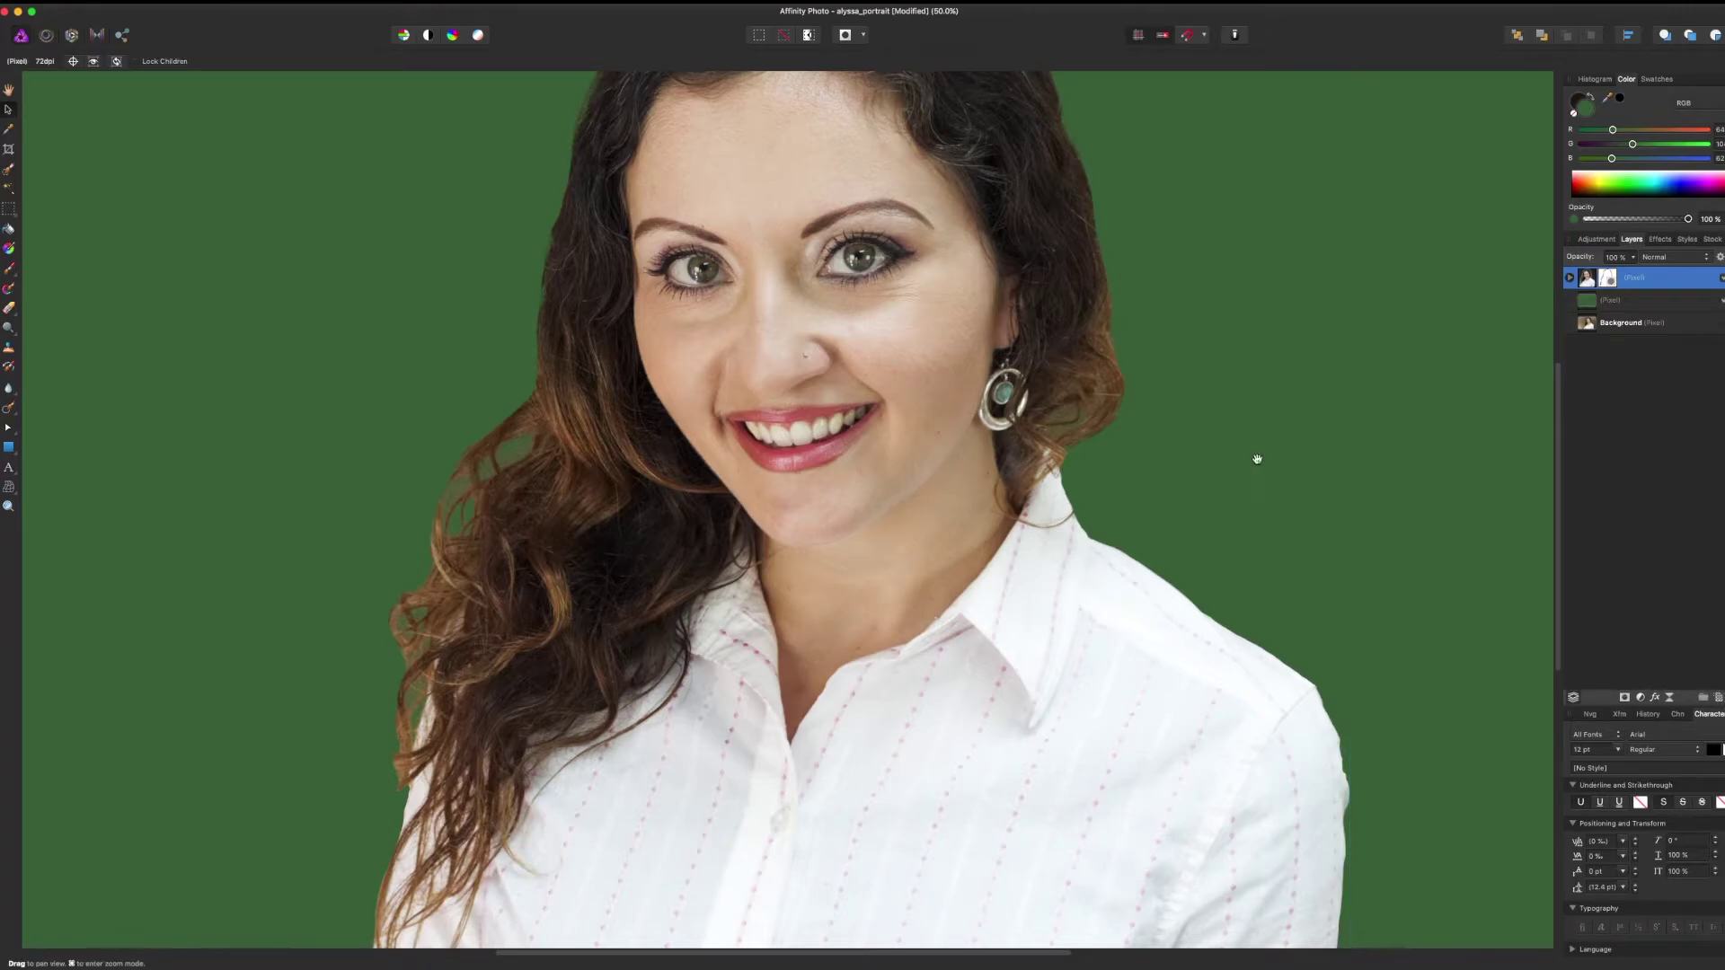
Examine the cut-out against the green backdrop, checking the hair outline, the curls and the strands around the parting at up to 100% zoom
scroll(954, 391, "up", 3)
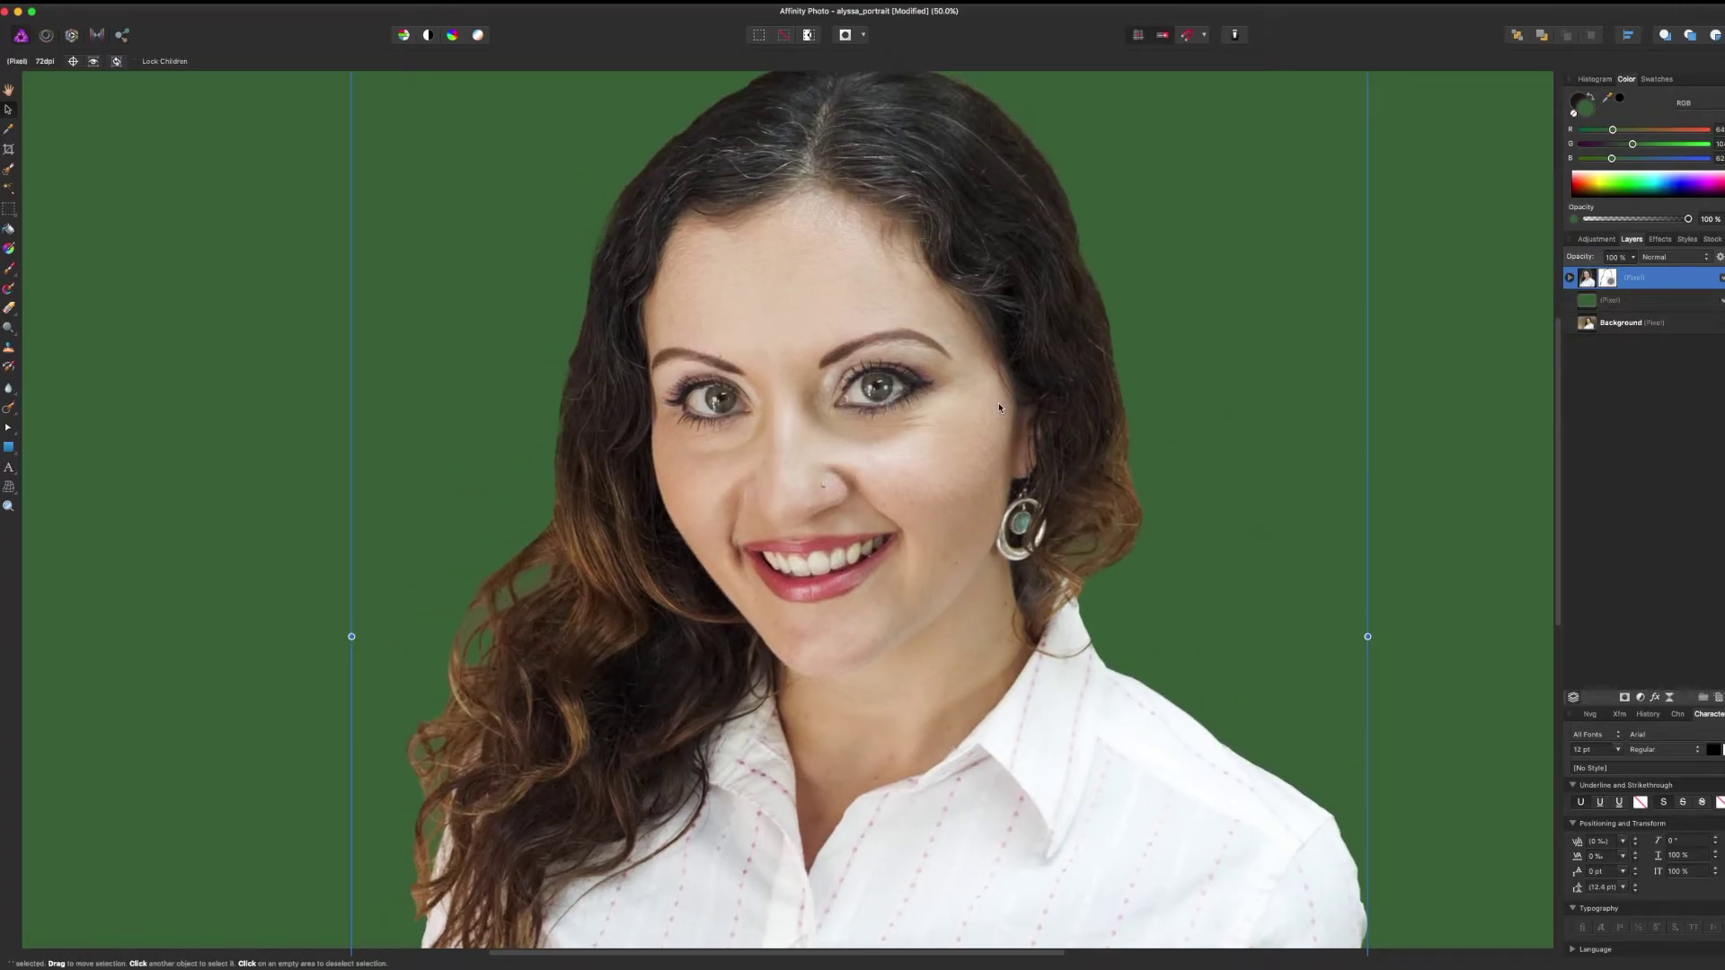
key("super+minus")
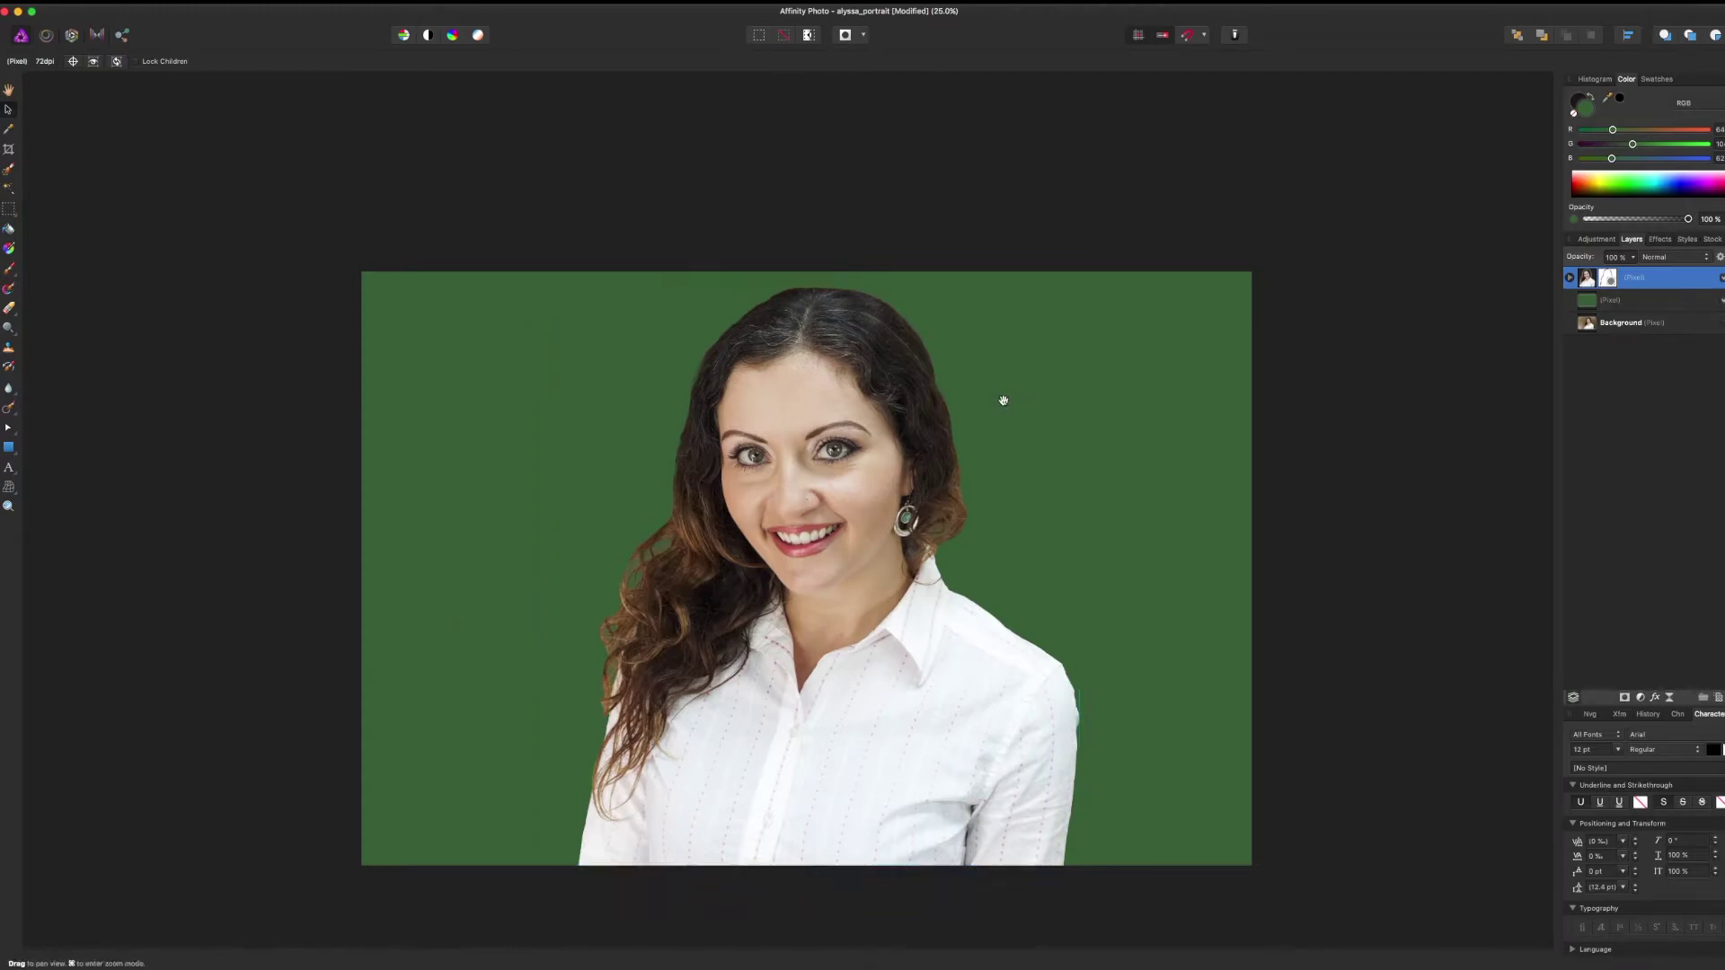
left_click_drag(1001, 401, 1029, 420)
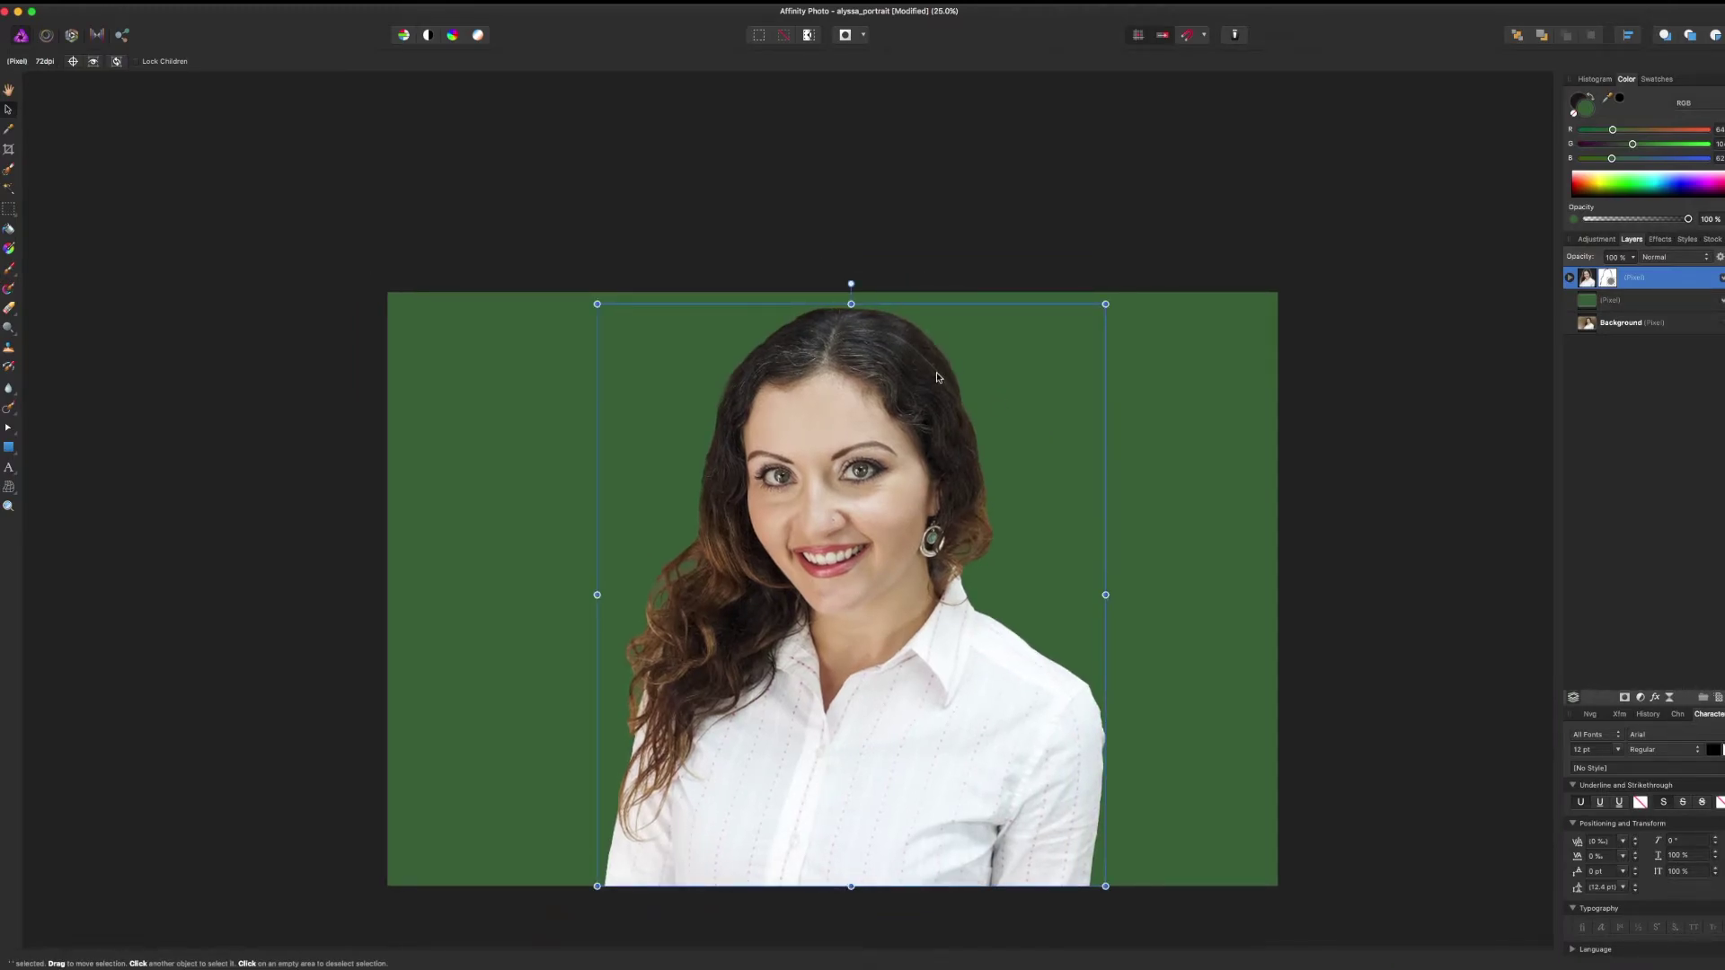
key("super+plus")
key("super+plus")
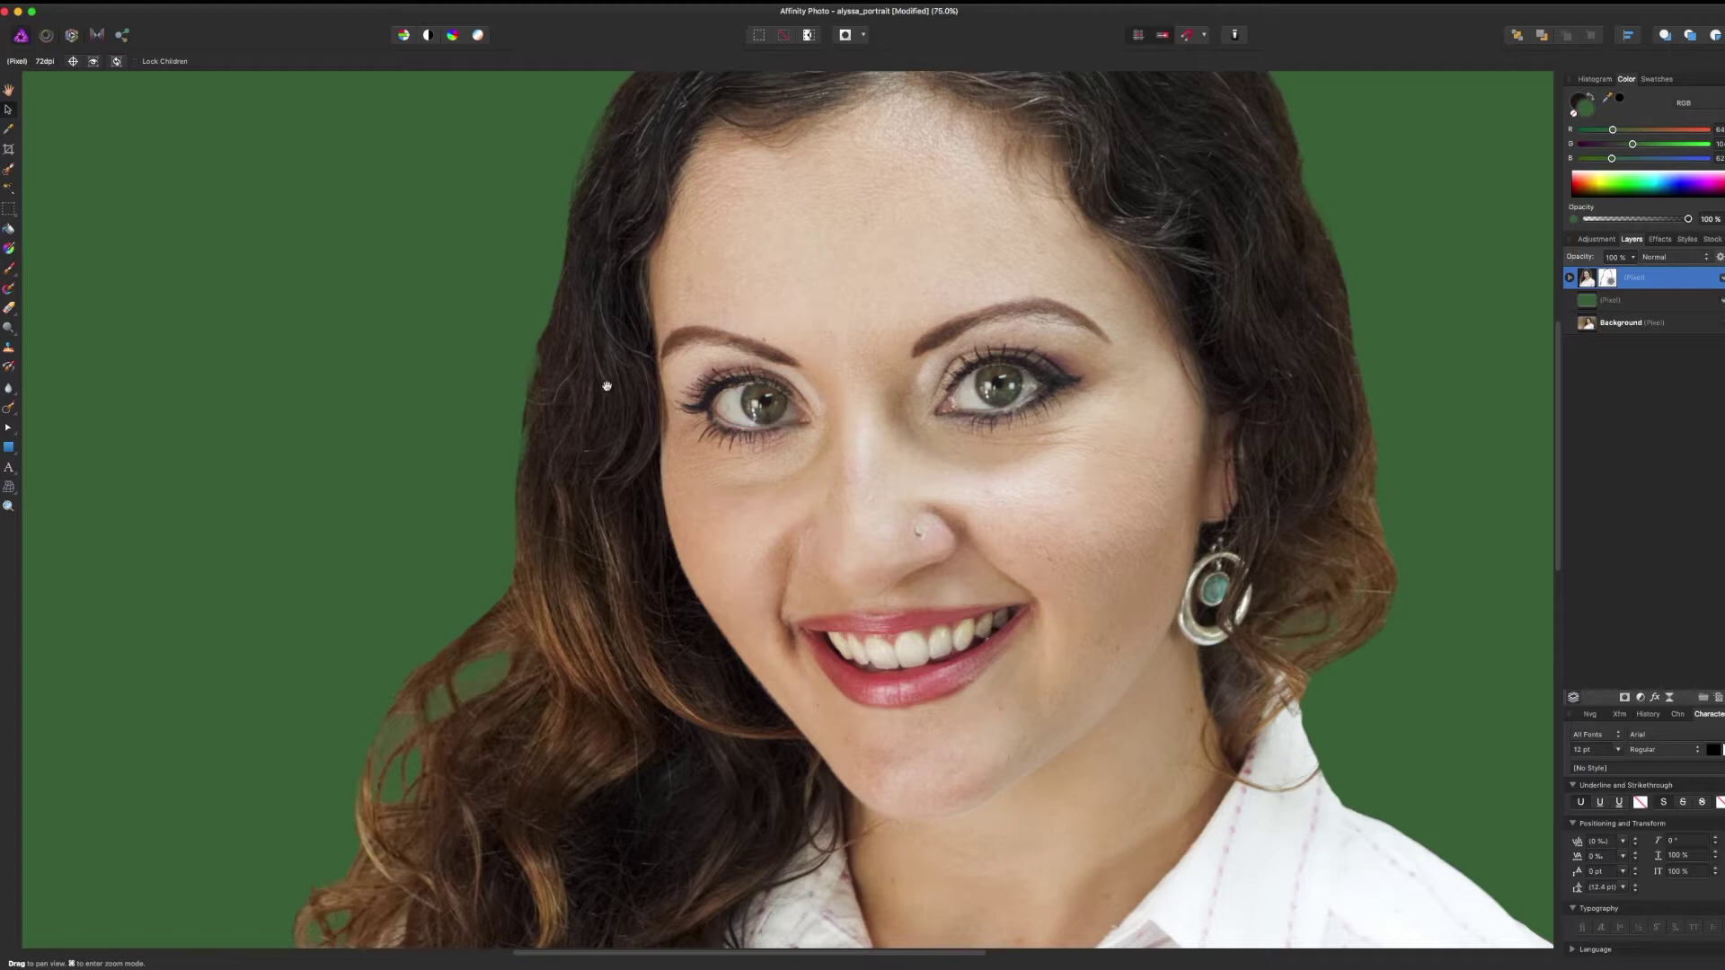
scroll(608, 386, "up", 5)
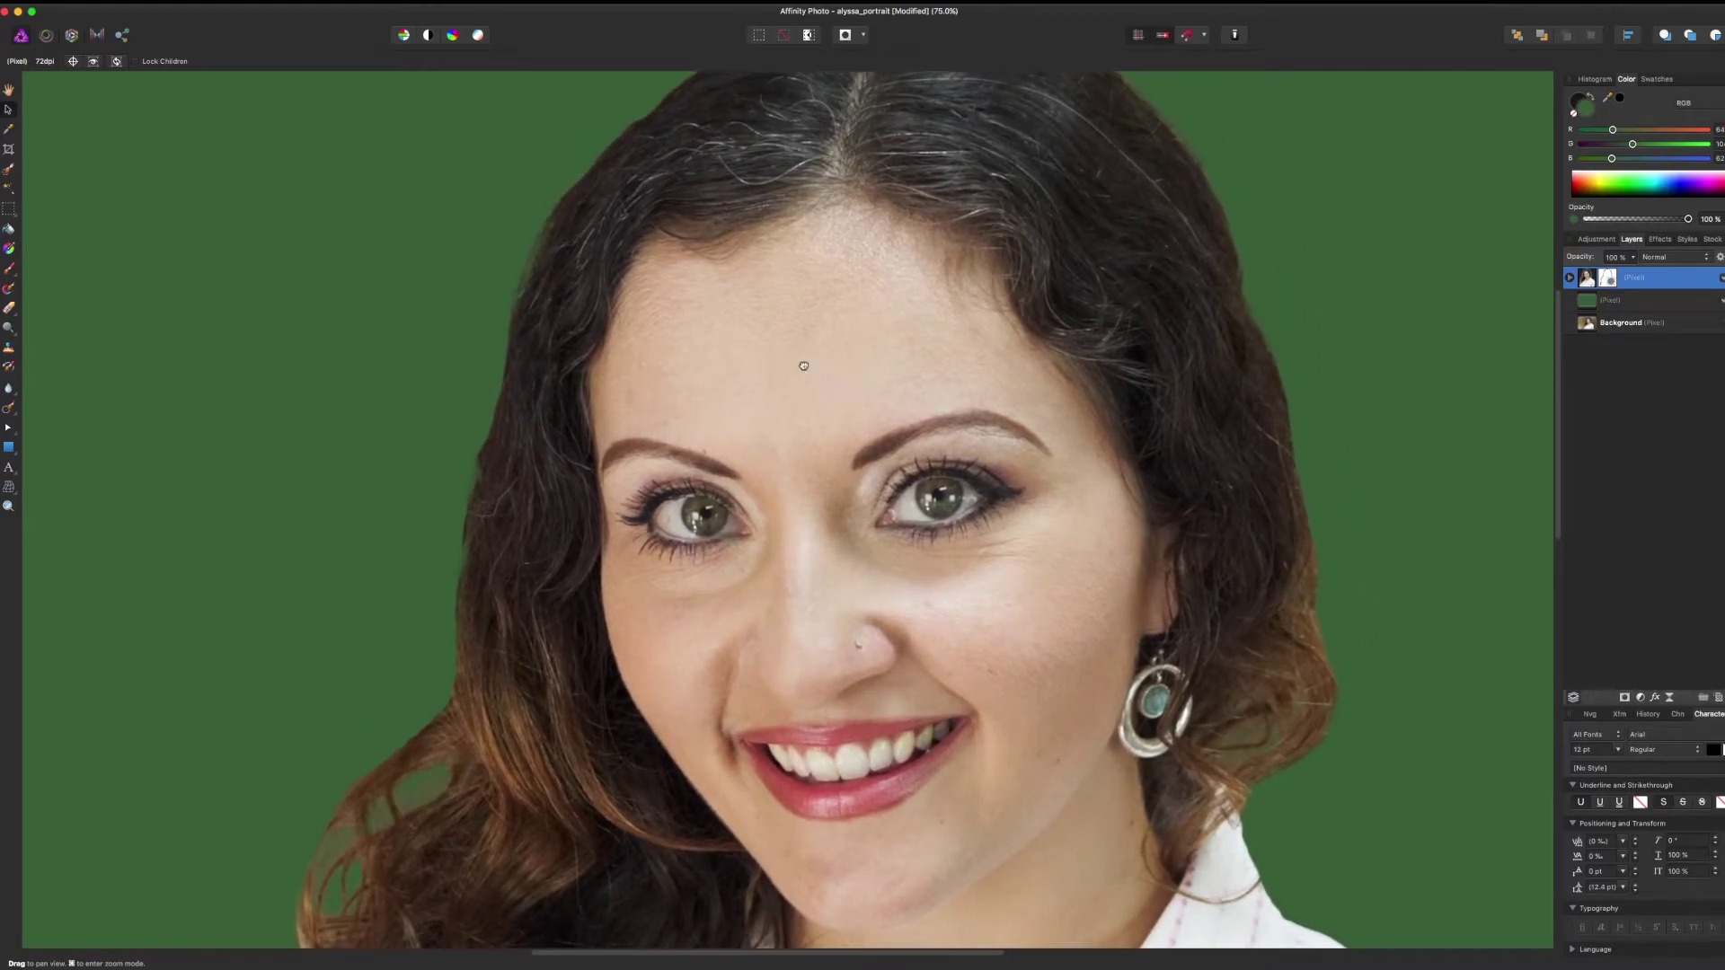
left_click_drag(804, 366, 803, 406)
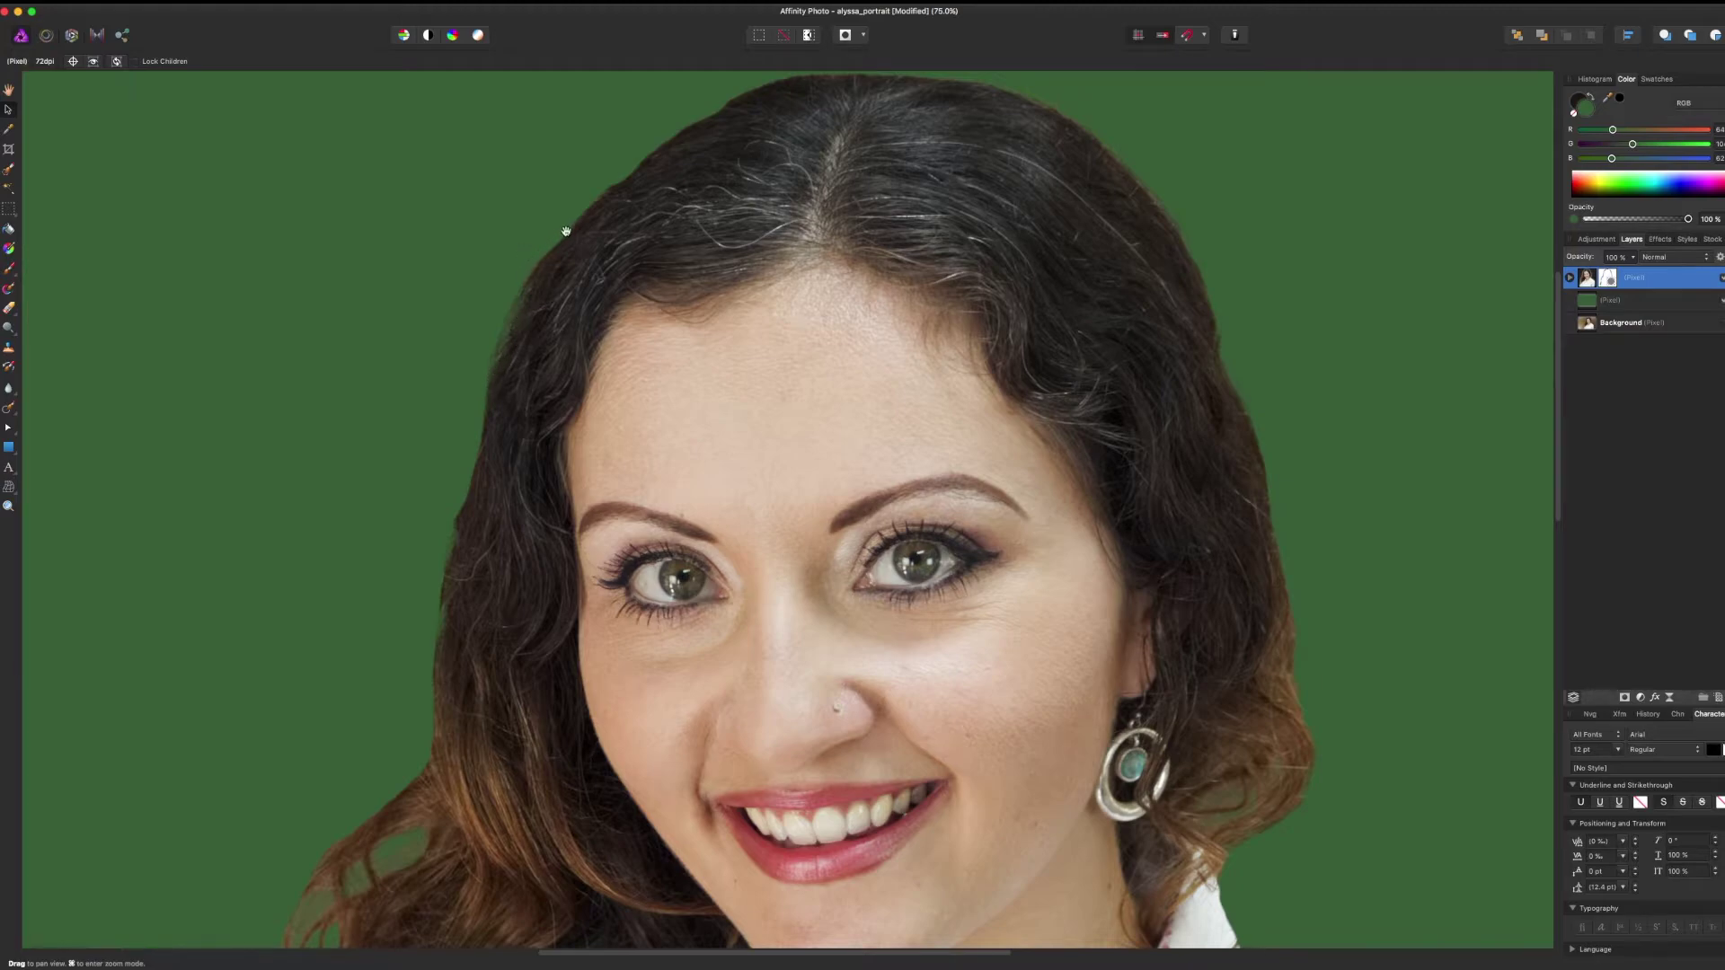
scroll(566, 231, "up", 3)
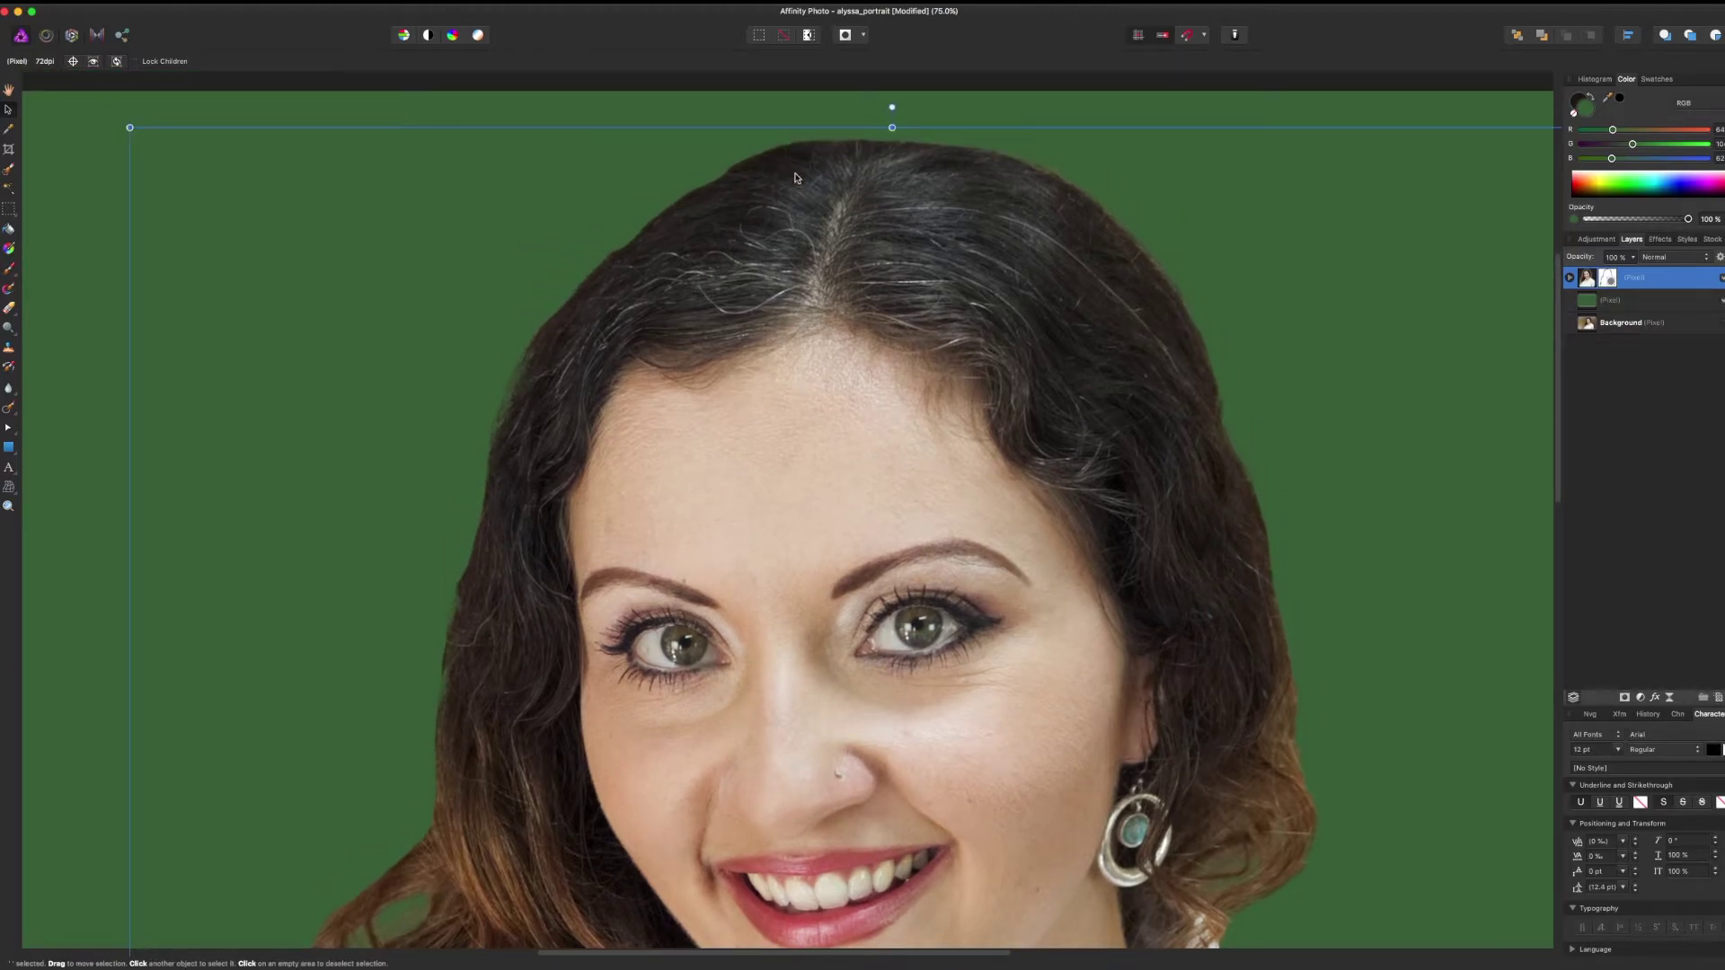
left_click_drag(1276, 460, 1266, 393)
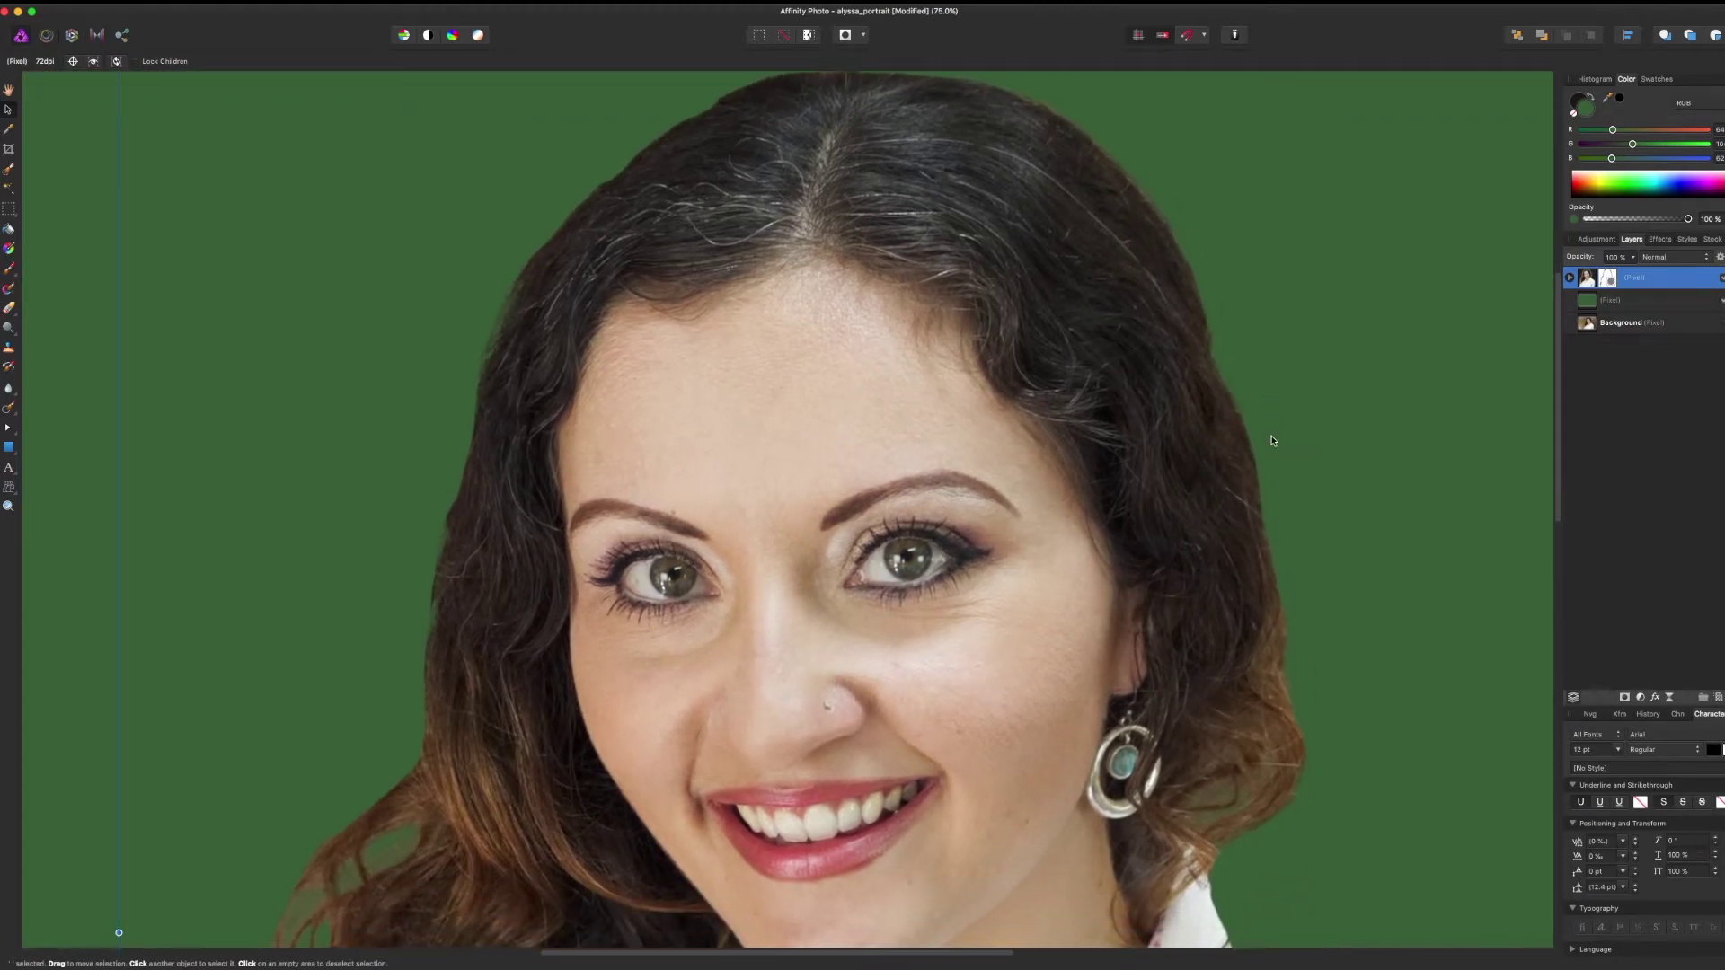
left_click_drag(1214, 582, 1209, 436)
left_click_drag(1219, 607, 1220, 589)
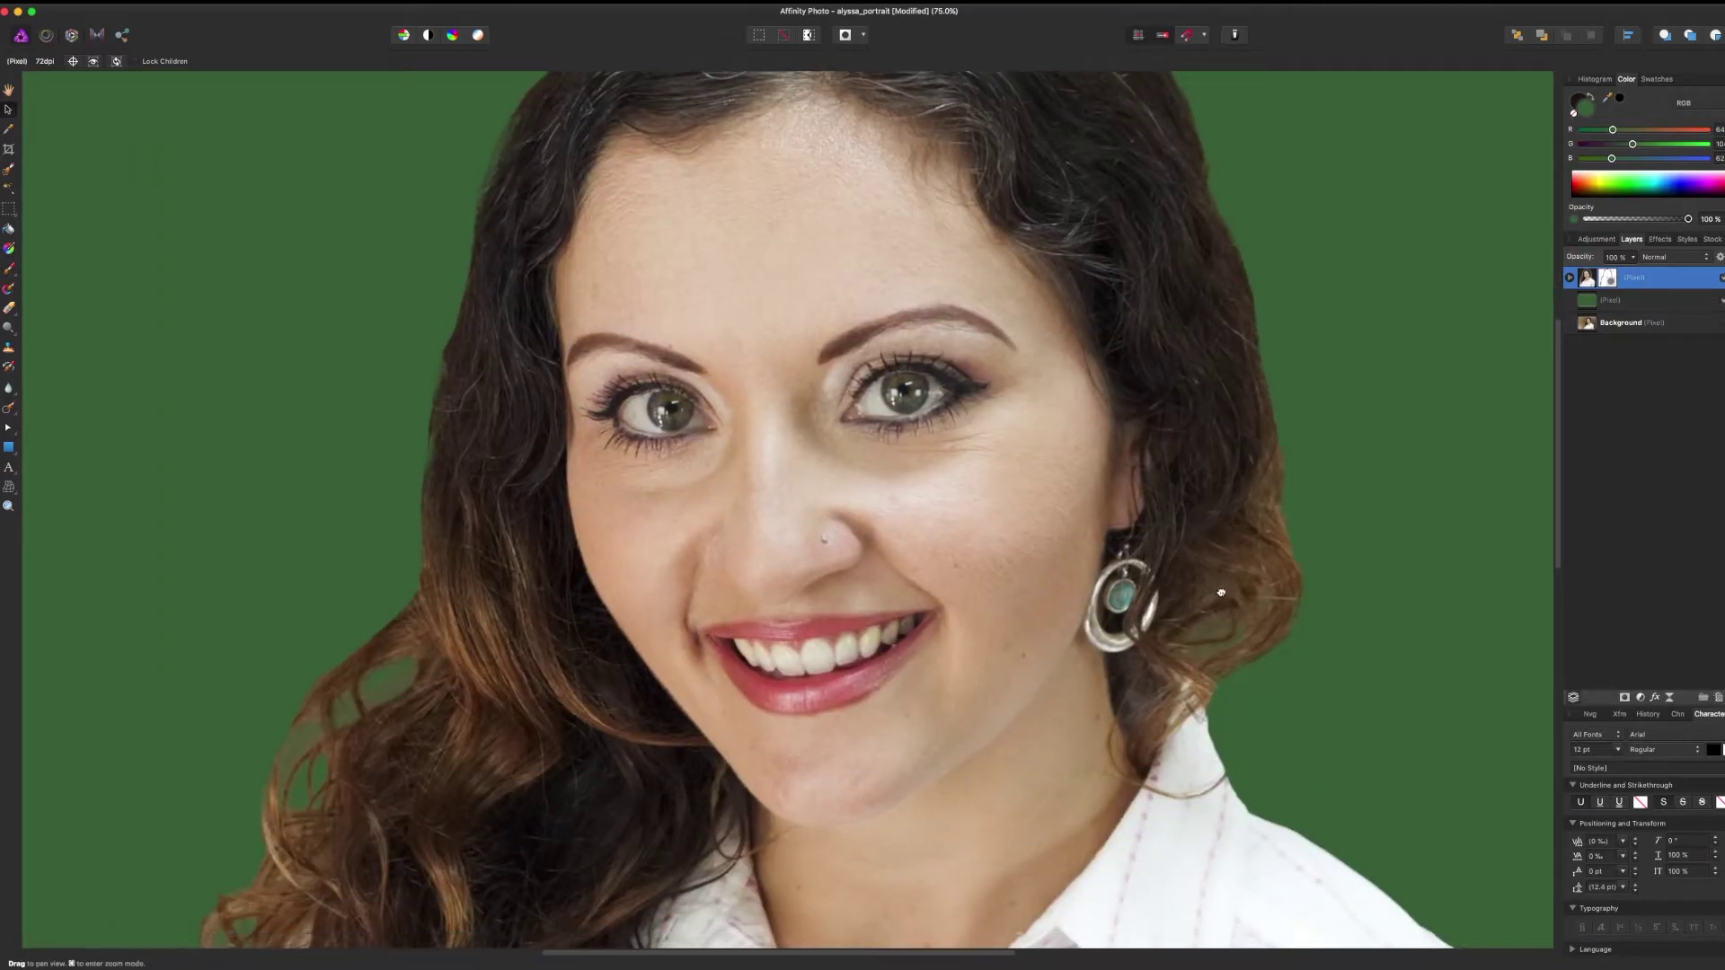
left_click_drag(1232, 351, 1250, 670)
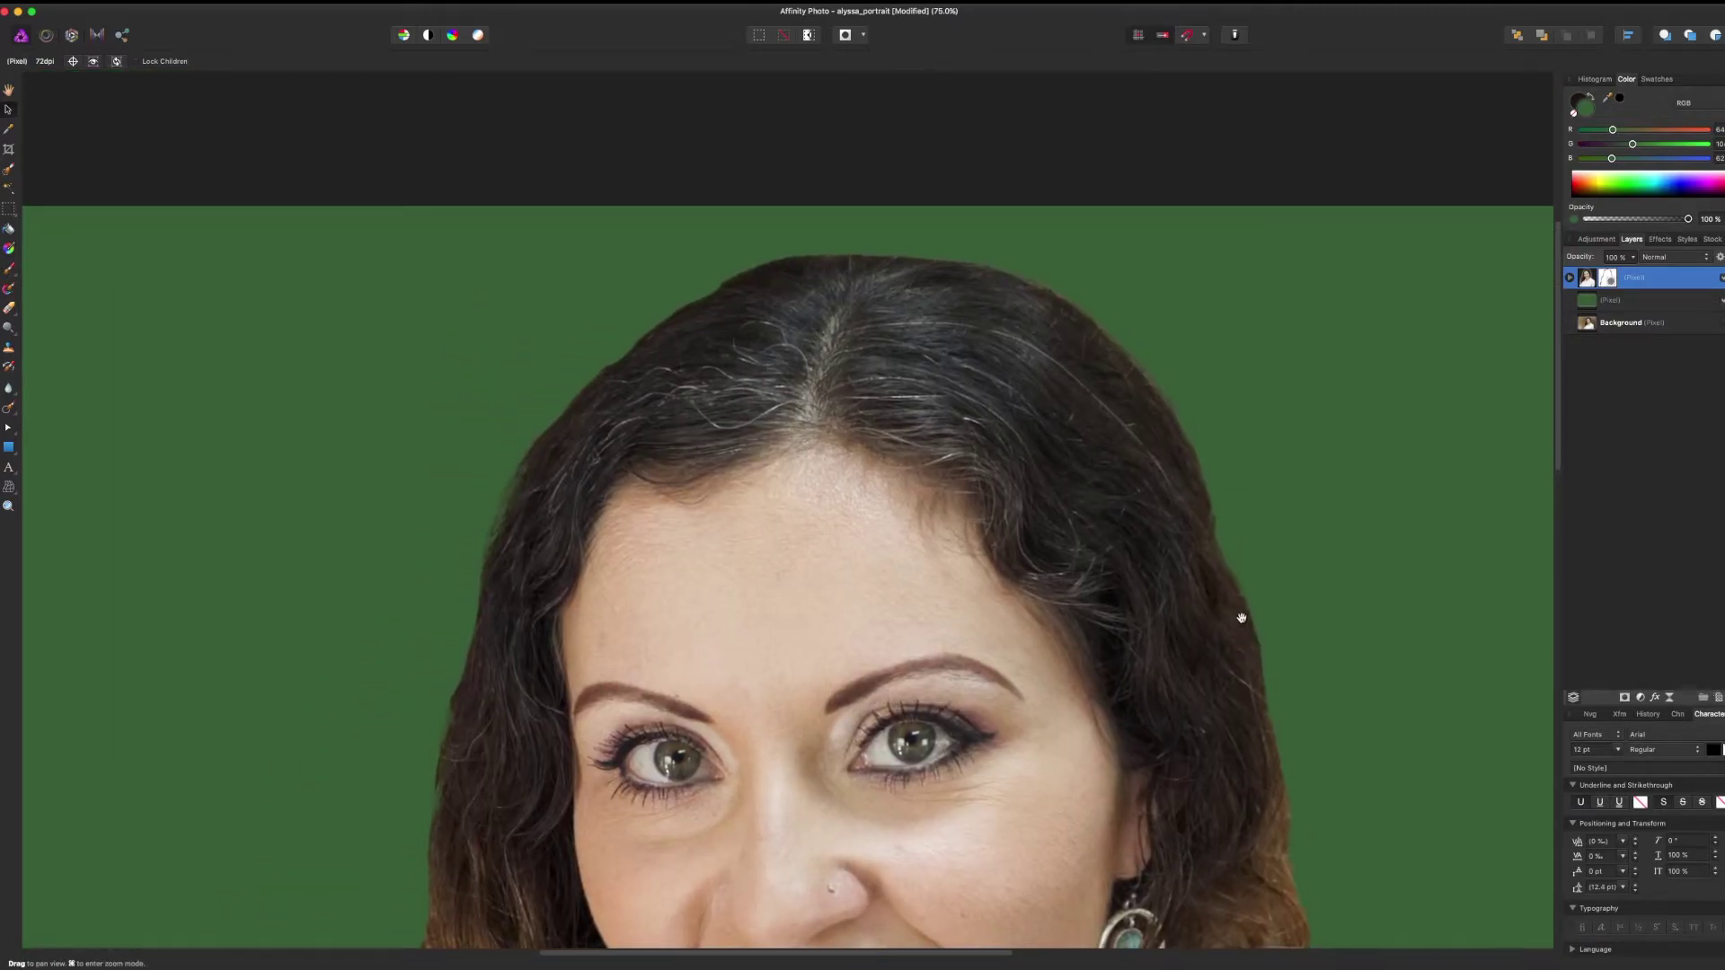
key("super+1")
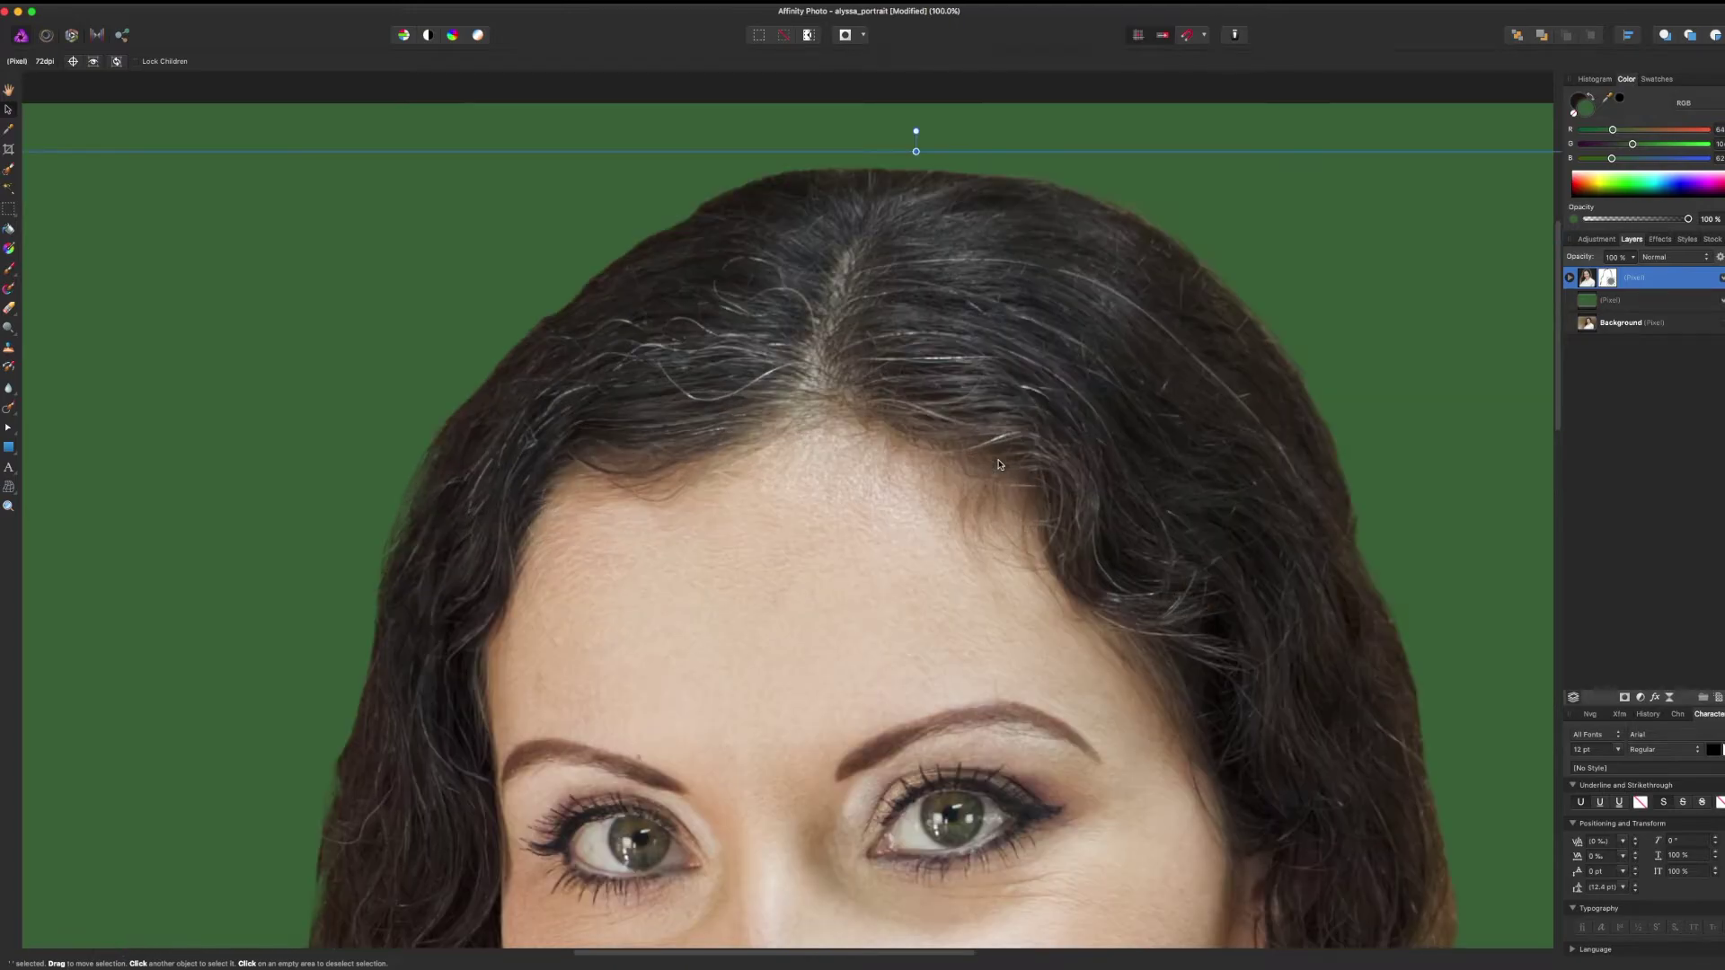
left_click_drag(975, 322, 962, 432)
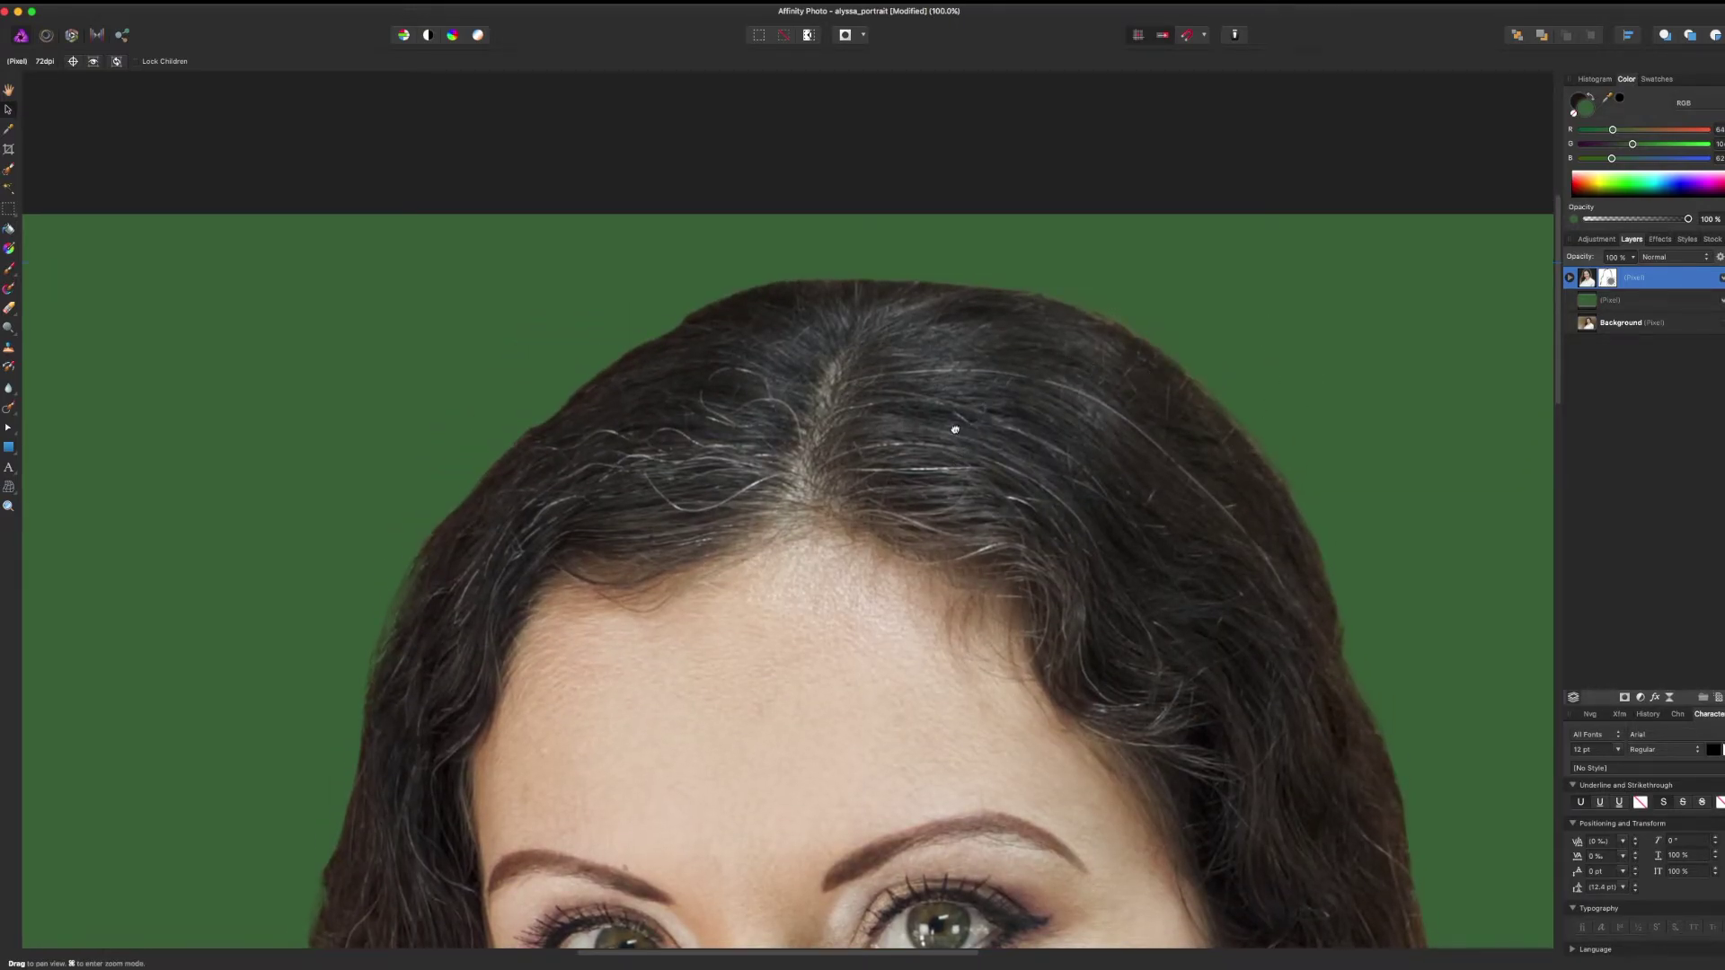
left_click_drag(955, 428, 959, 441)
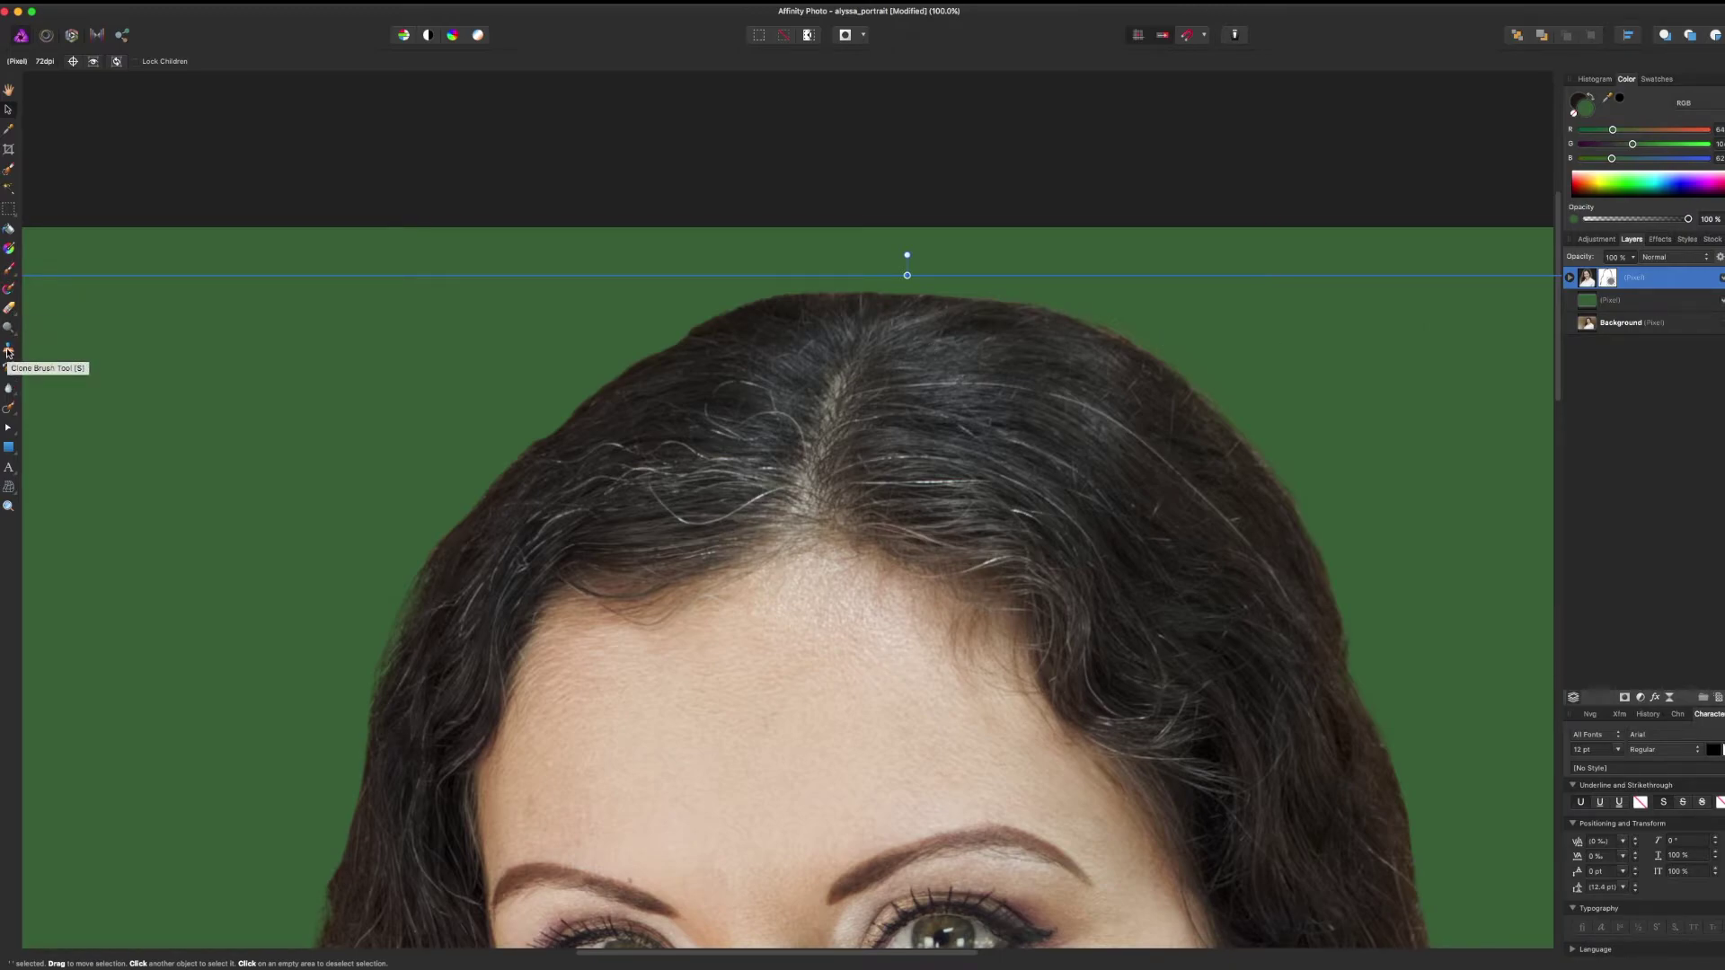
Inpaint the bright stray hairs beside the parting with the Inpainting Brush Tool
left_click(9, 311)
left_click(8, 408)
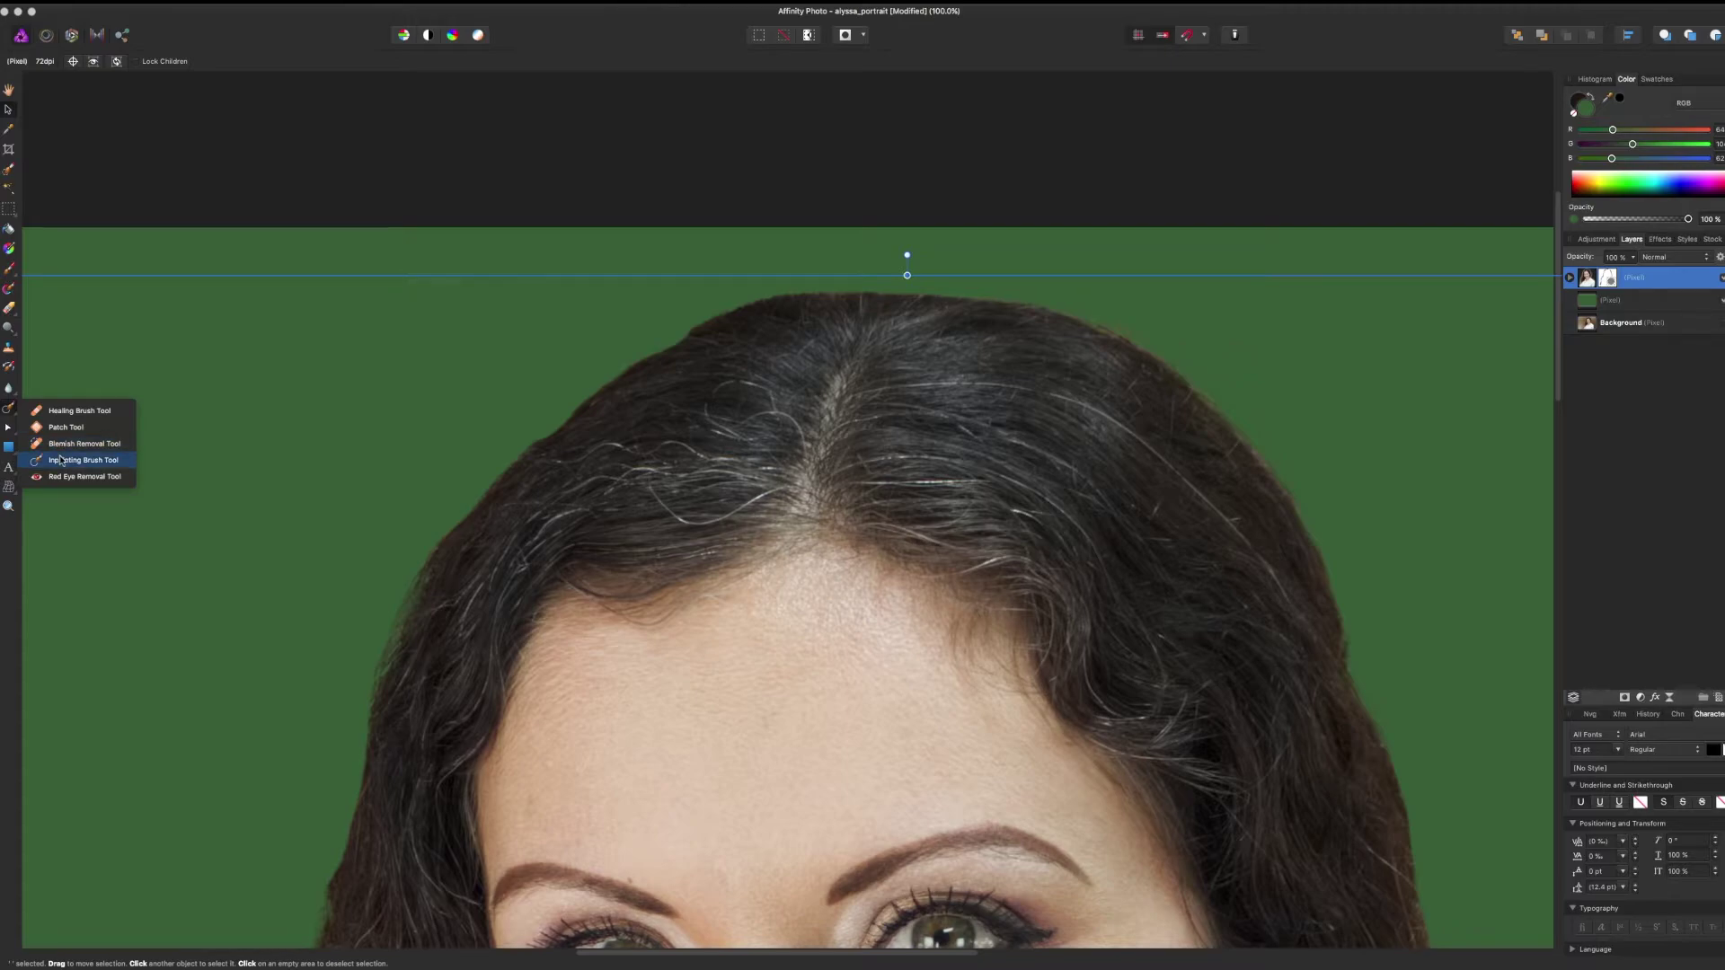
left_click(60, 460)
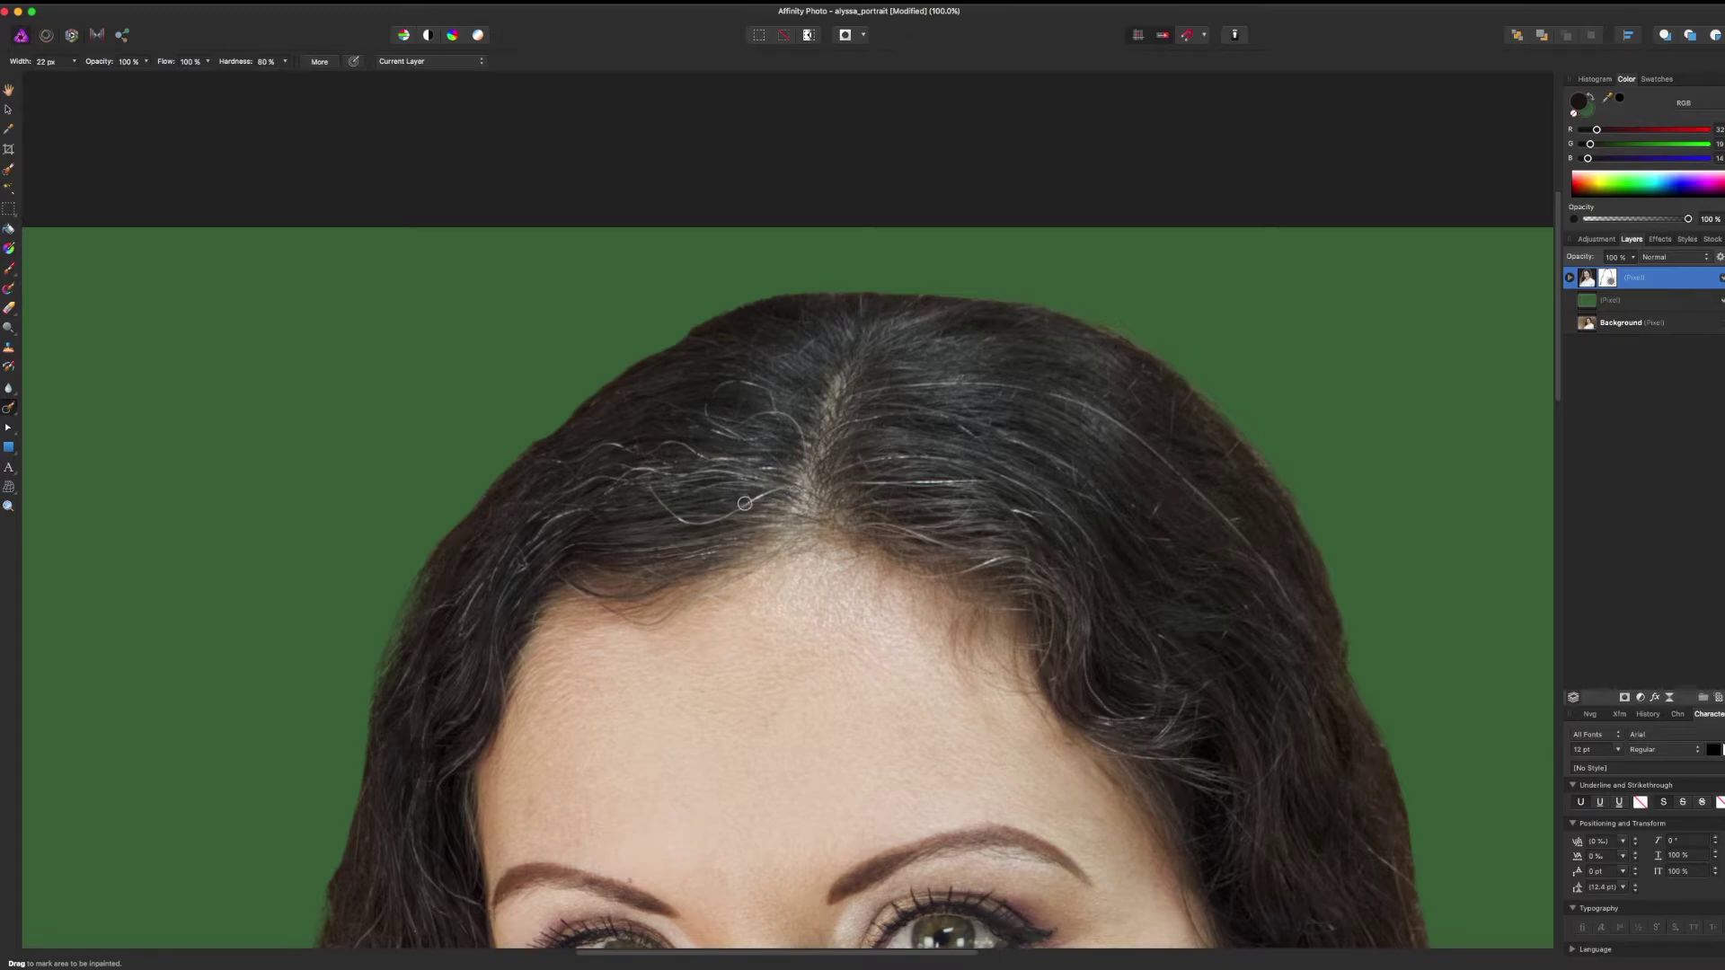
mouse_move(744, 503)
left_mouse_down()
mouse_move(702, 519)
mouse_move(651, 494)
left_mouse_up()
left_click_drag(757, 506, 793, 489)
left_click_drag(1123, 414, 1036, 504)
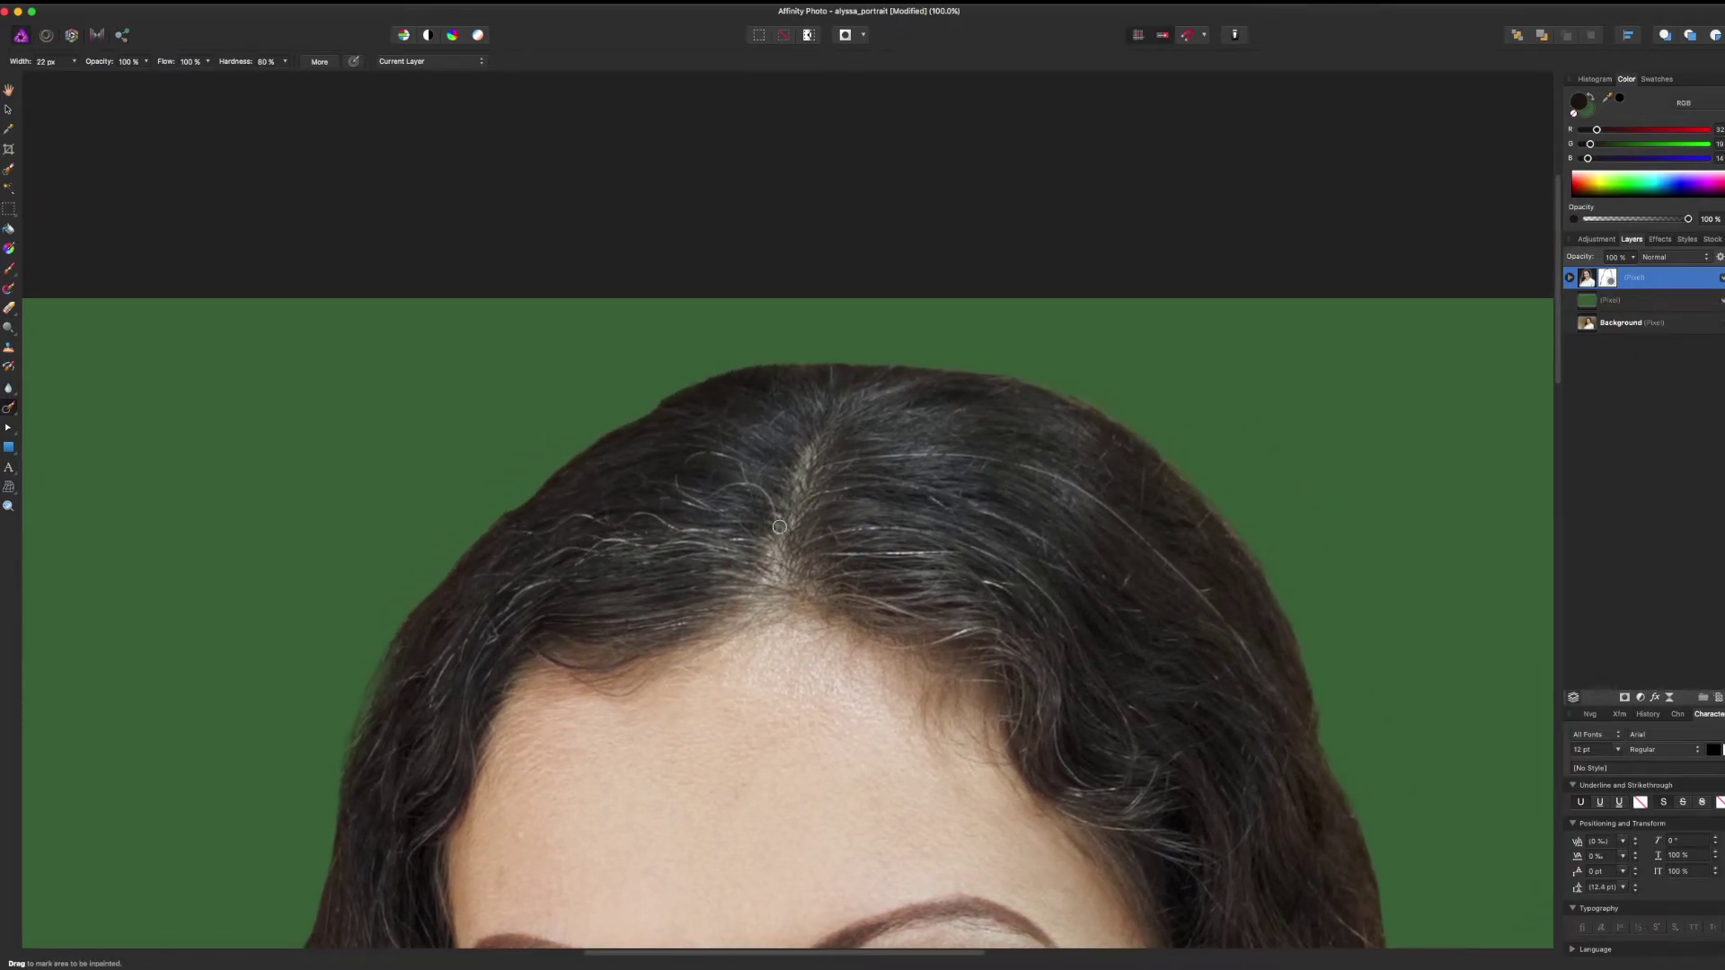
Inpaint the light flyaway strands across the crown on both sides of the parting
left_click_drag(779, 526, 765, 500)
mouse_move(738, 537)
left_mouse_down()
mouse_move(493, 542)
mouse_move(578, 563)
mouse_move(501, 593)
mouse_move(433, 699)
left_mouse_up()
left_click_drag(633, 626, 676, 621)
left_click_drag(827, 555, 958, 555)
left_click_drag(987, 584, 1018, 593)
left_click_drag(850, 461, 1265, 670)
Inpaint the remaining light strands along the hairline and in the dark waves beside the forehead
scroll(1228, 731, "down", 4)
left_click_drag(703, 324, 667, 318)
left_click_drag(680, 269, 714, 274)
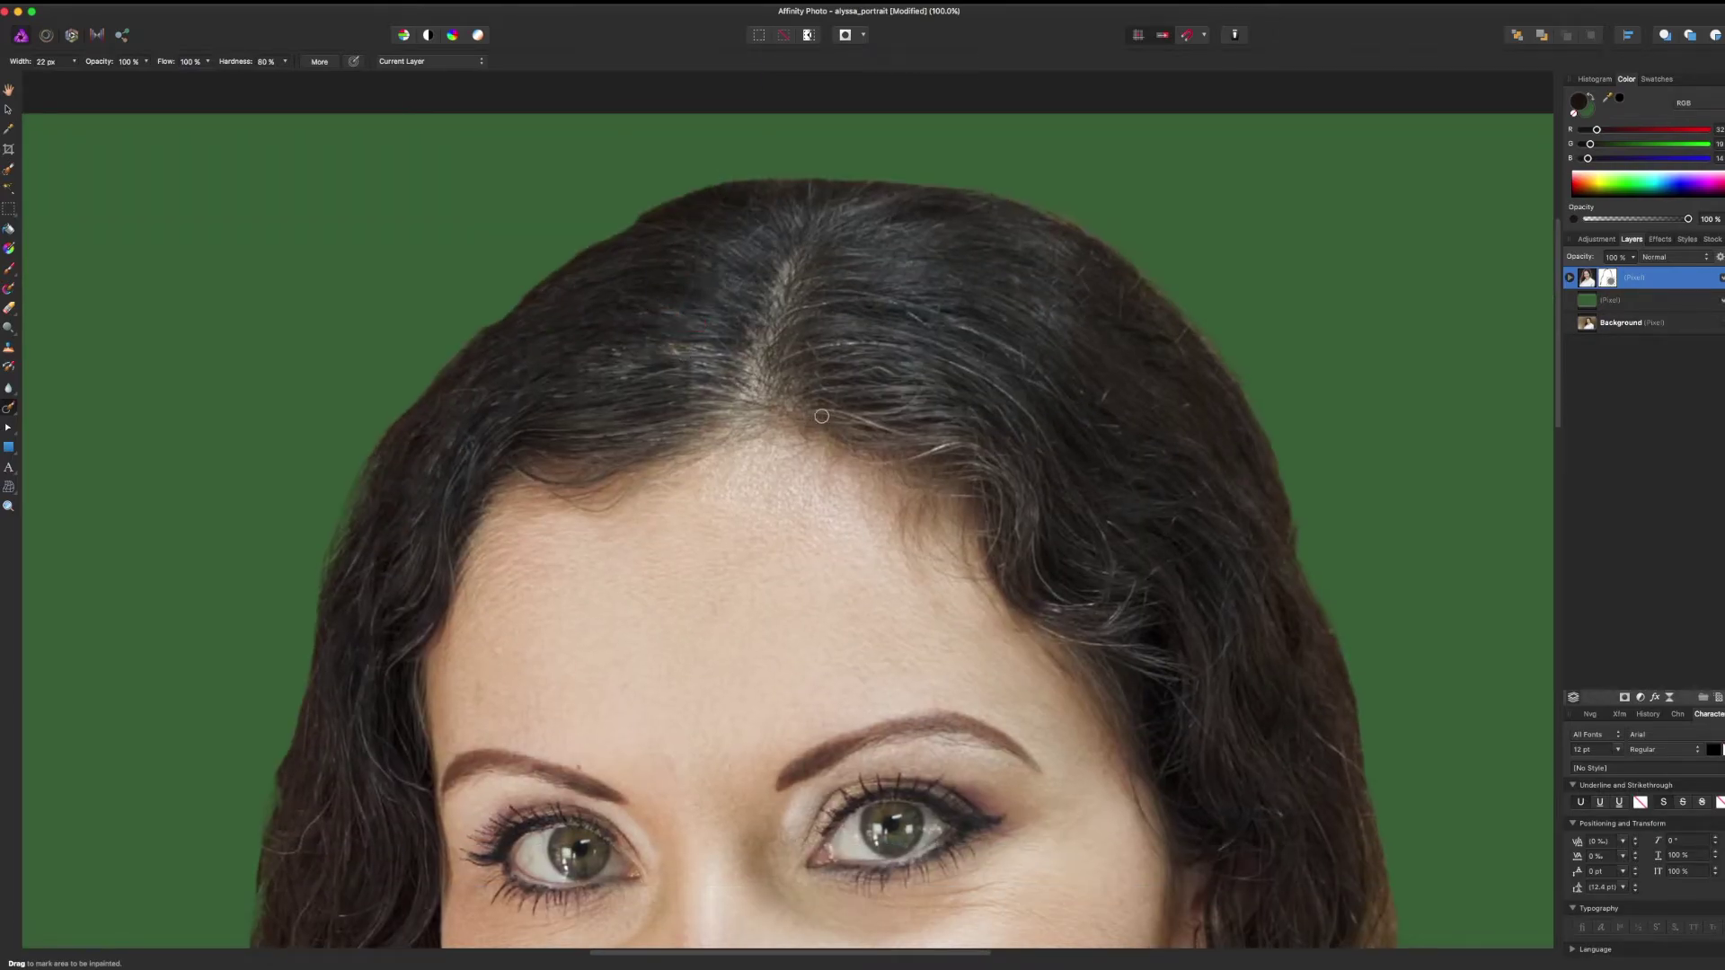
mouse_move(822, 416)
left_mouse_down()
mouse_move(973, 446)
mouse_move(990, 496)
left_mouse_up()
left_click_drag(1051, 588, 1100, 609)
left_click_drag(1026, 532, 1072, 595)
left_click_drag(1210, 560, 943, 140)
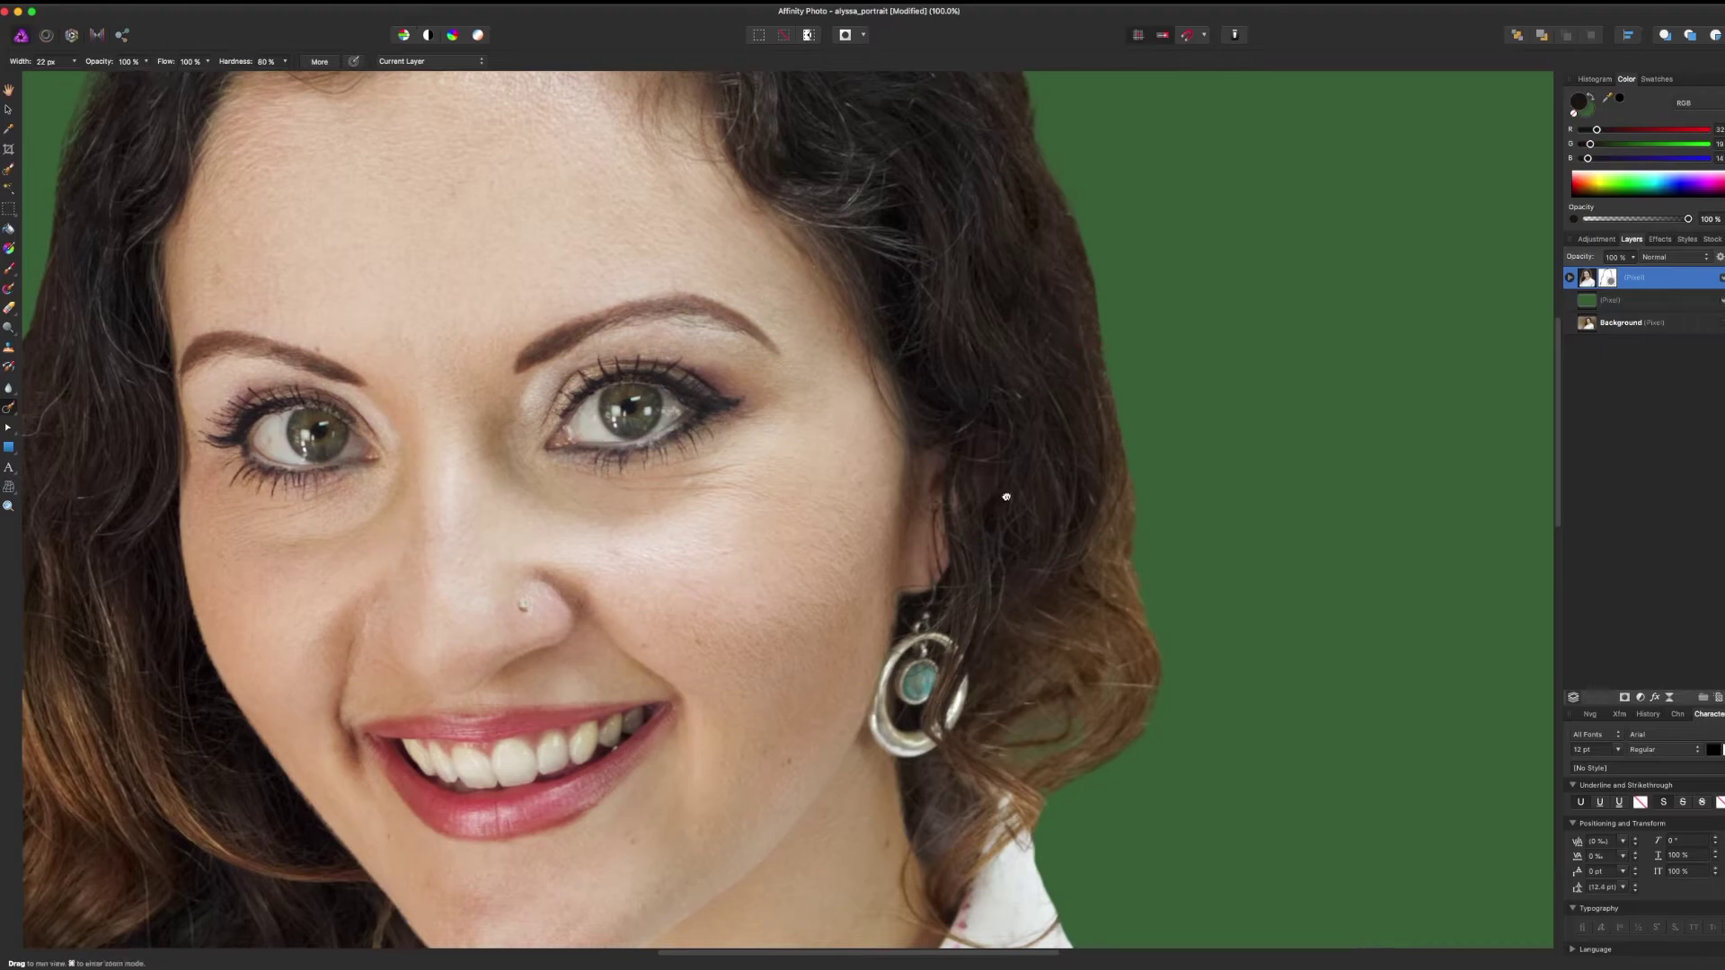
Try to inpaint the white of the eye on the long-curl side with the wide brush
left_click_drag(389, 140, 796, 625)
left_click_drag(501, 775, 533, 441)
mouse_move(515, 537)
left_mouse_down()
mouse_move(482, 574)
mouse_move(506, 320)
left_mouse_up()
mouse_move(541, 454)
left_mouse_down()
mouse_move(578, 582)
mouse_move(643, 205)
mouse_move(849, 585)
left_mouse_up()
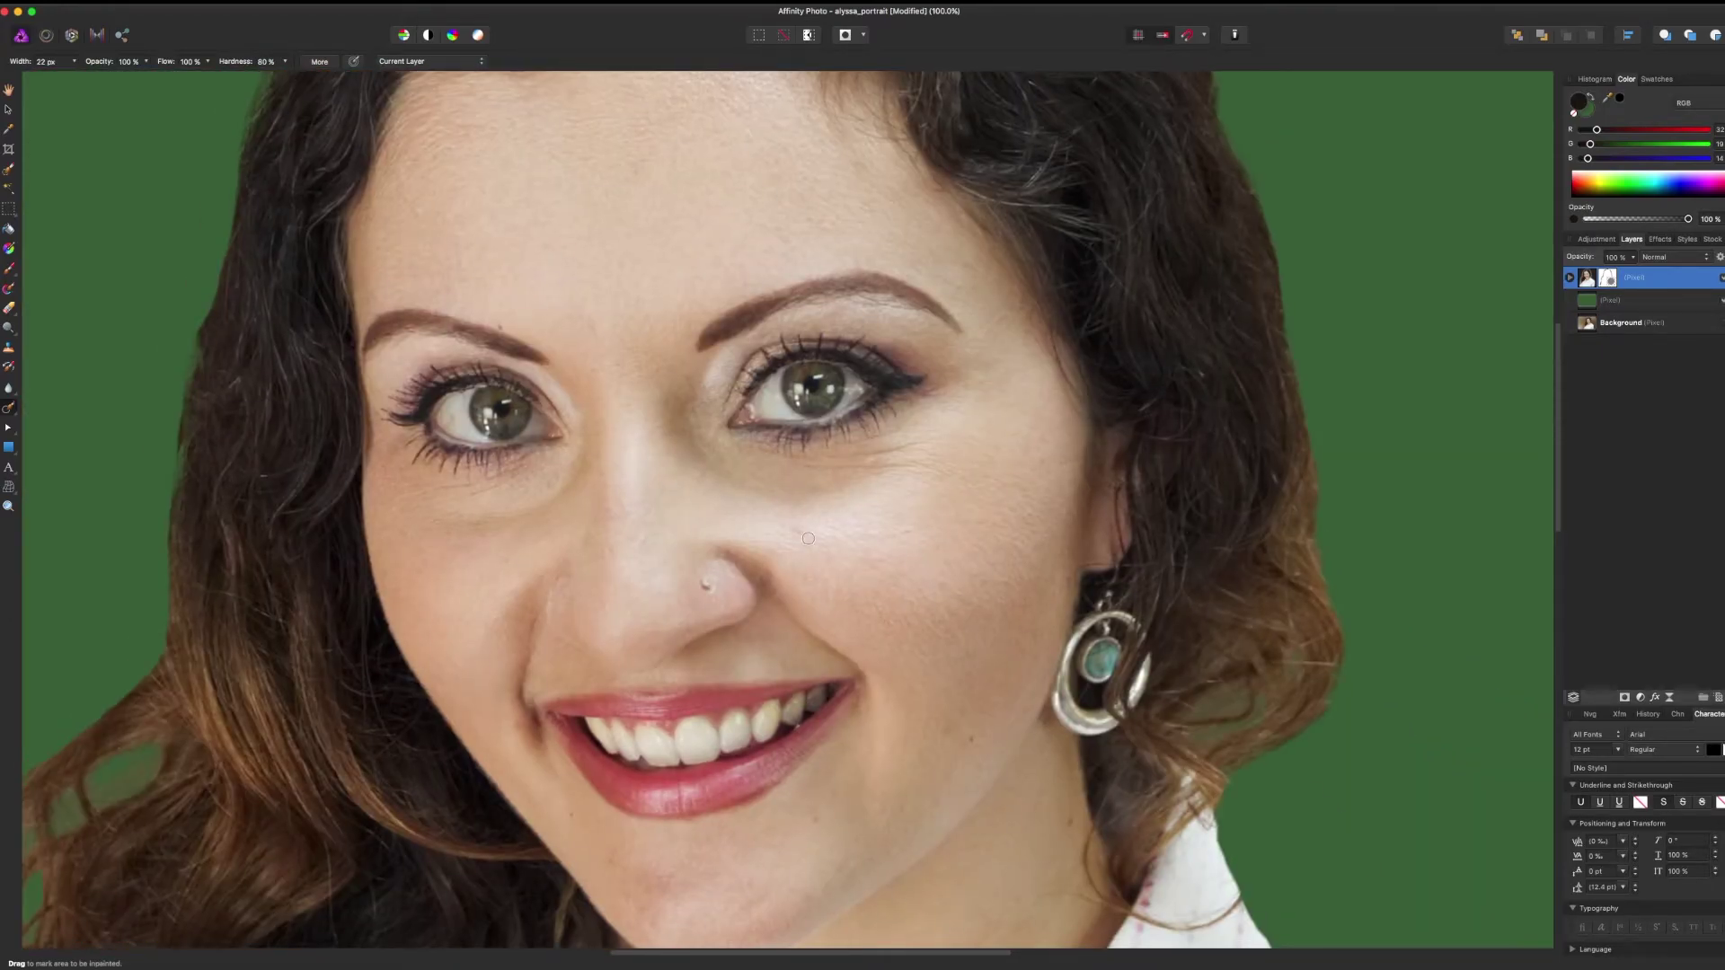
scroll(808, 539, "up", 3)
left_click_drag(454, 521, 481, 564)
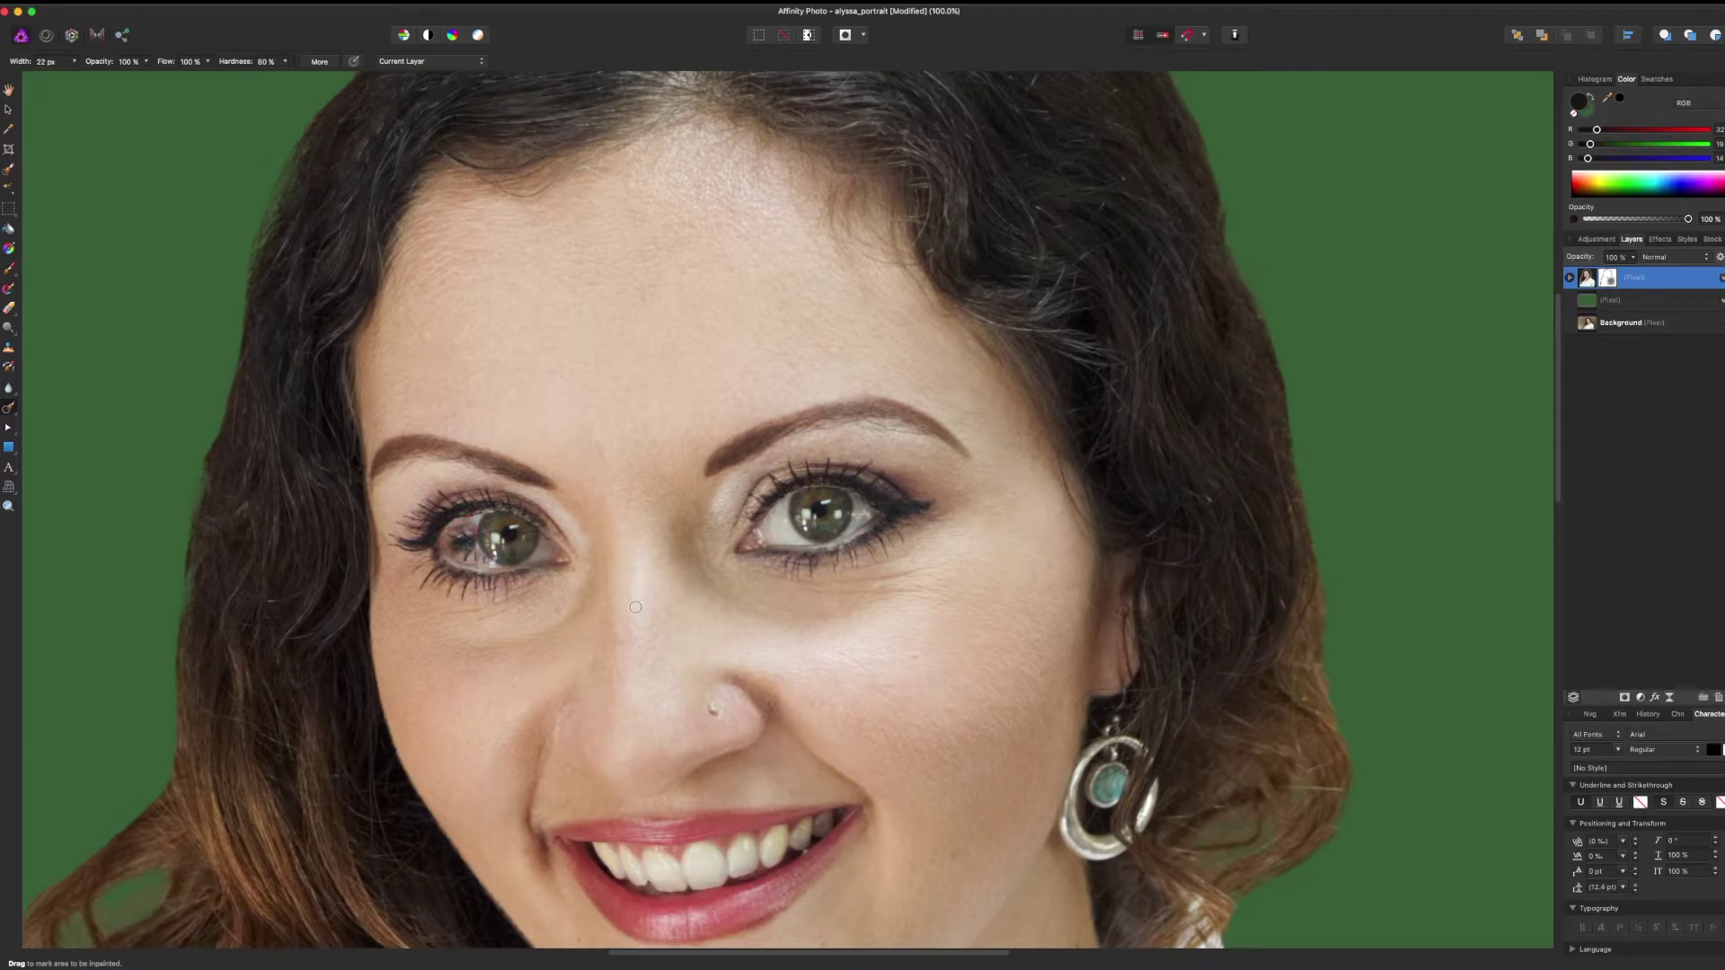
key("super+z")
Reduce the inpainting brush to about 11.5 px and clean up the blemishes in the whites of both eyes
scroll(583, 529, "up", 5)
key("bracketleft")
key("bracketleft")
key("bracketleft")
mouse_move(244, 524)
left_mouse_down()
mouse_move(802, 634)
mouse_move(778, 649)
left_mouse_up()
left_click_drag(1131, 788, 694, 681)
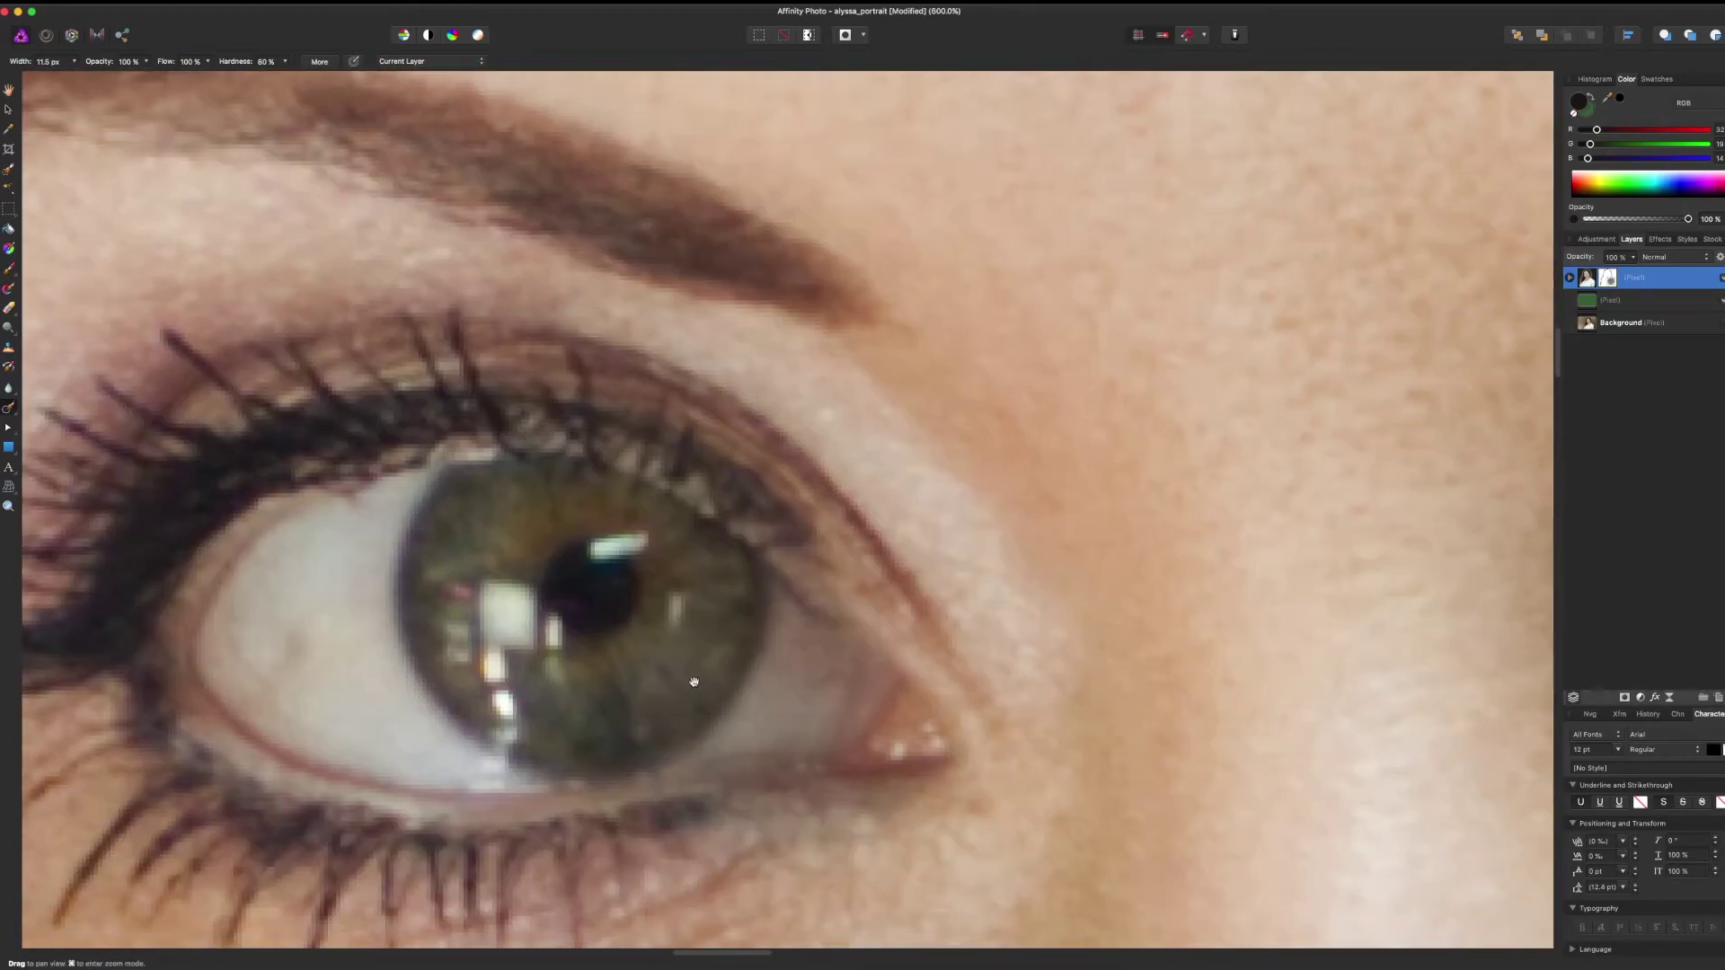
left_click_drag(274, 654, 333, 710)
left_click_drag(1446, 643, 651, 573)
left_click_drag(1401, 450, 646, 610)
mouse_move(675, 507)
left_mouse_down()
mouse_move(616, 700)
mouse_move(723, 670)
left_mouse_up()
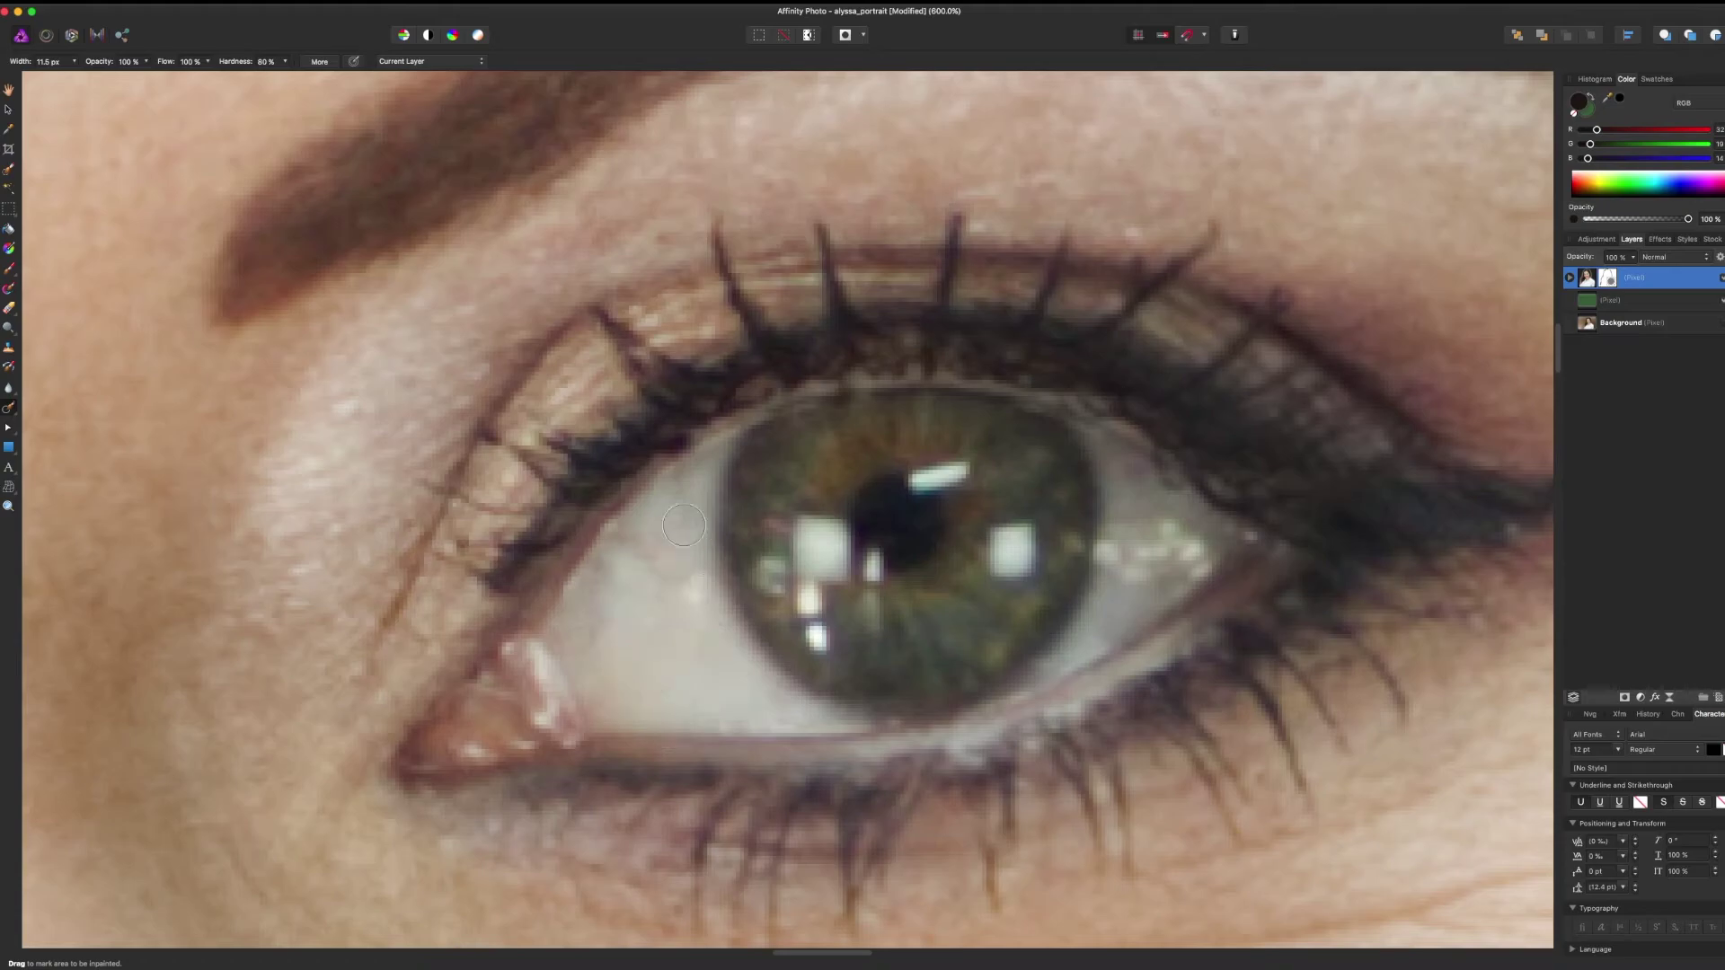
Inpaint the fine light strands and flecks in the hair above the forehead with the small brush
scroll(684, 526, "down", 10)
left_click_drag(728, 404, 843, 398)
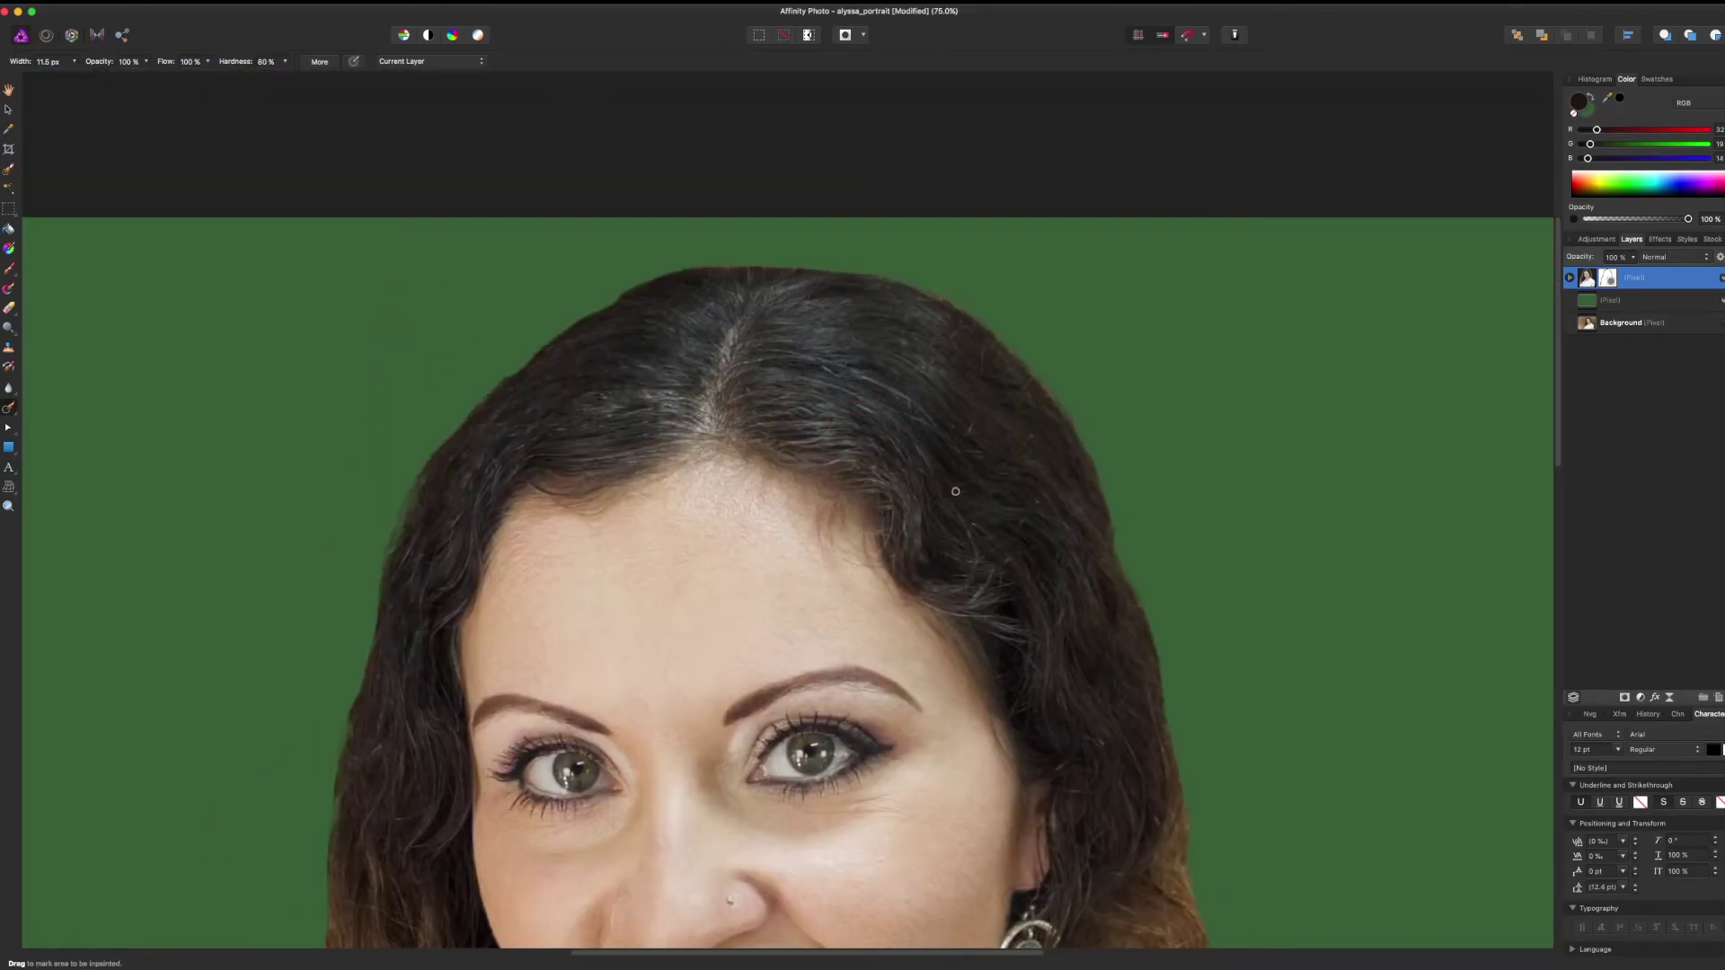
scroll(844, 397, "up", 4)
left_click_drag(870, 310, 928, 331)
left_click_drag(948, 460, 886, 427)
left_click_drag(360, 396, 934, 472)
left_click_drag(706, 474, 605, 462)
left_click_drag(710, 578, 665, 584)
left_click_drag(485, 516, 863, 427)
left_click_drag(867, 425, 852, 425)
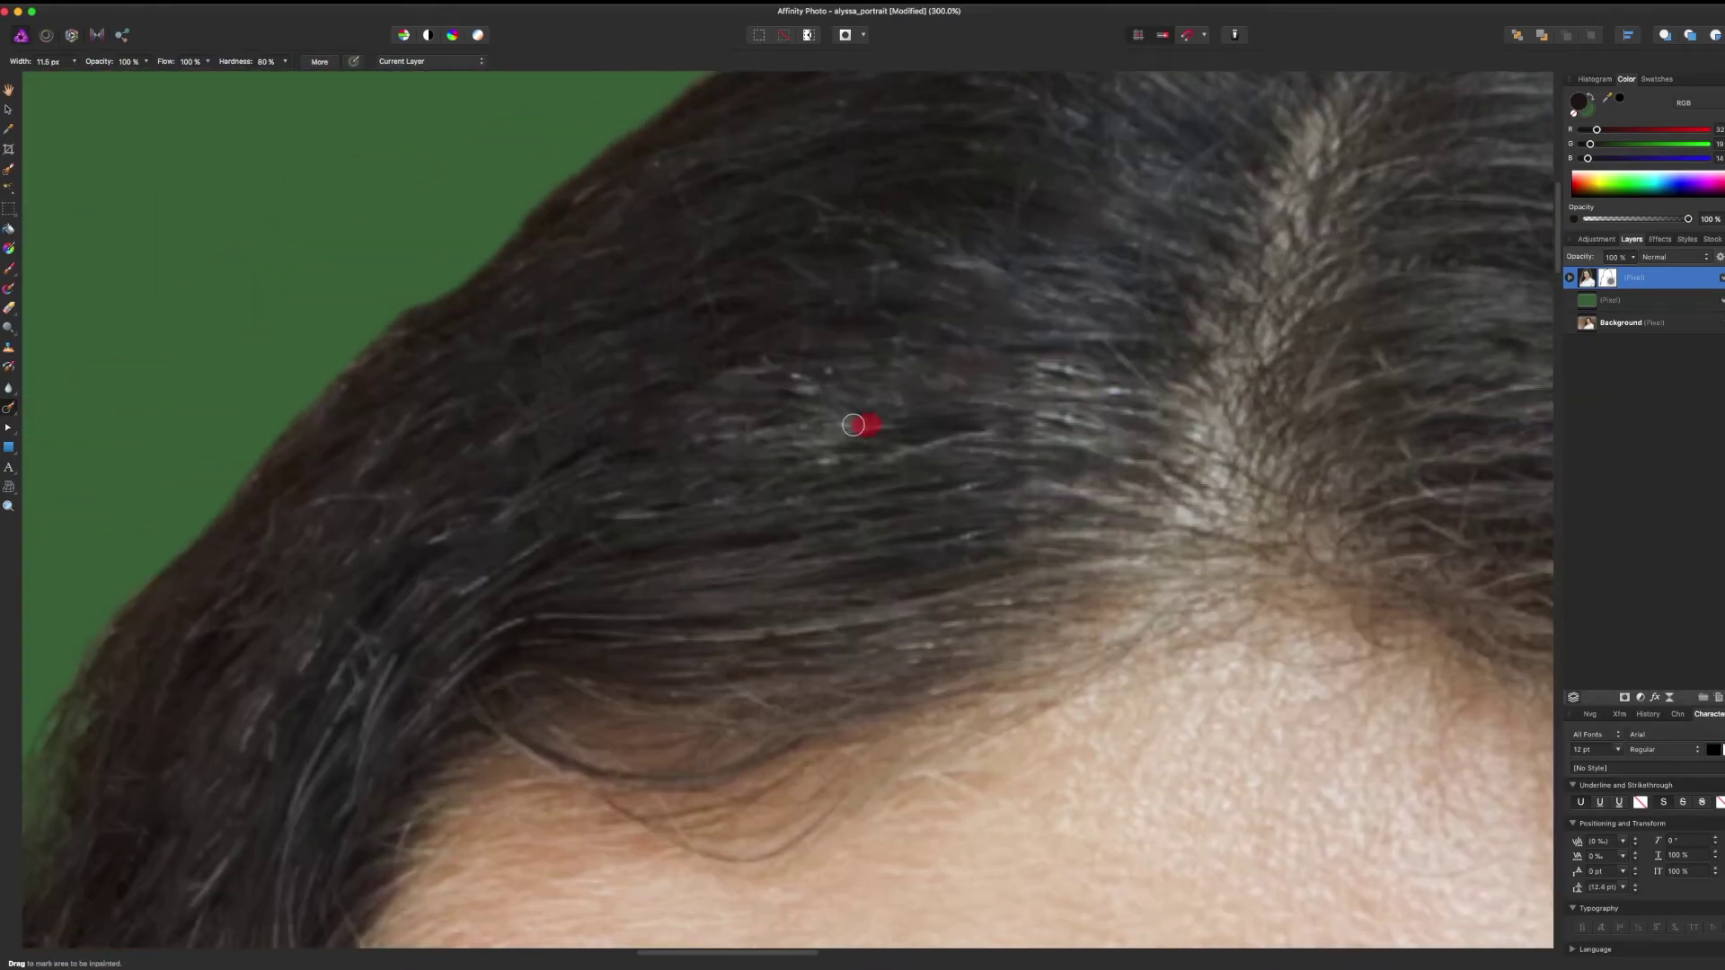
left_click_drag(649, 777, 573, 485)
left_click_drag(573, 486, 400, 420)
Hide the green backdrop and copy the cut-out woman for use in Affinity Designer
key("super+minus")
key("super+minus")
key("super+minus")
key("super+minus")
key("super+minus")
key("super+minus")
left_click_drag(1042, 889, 933, 603)
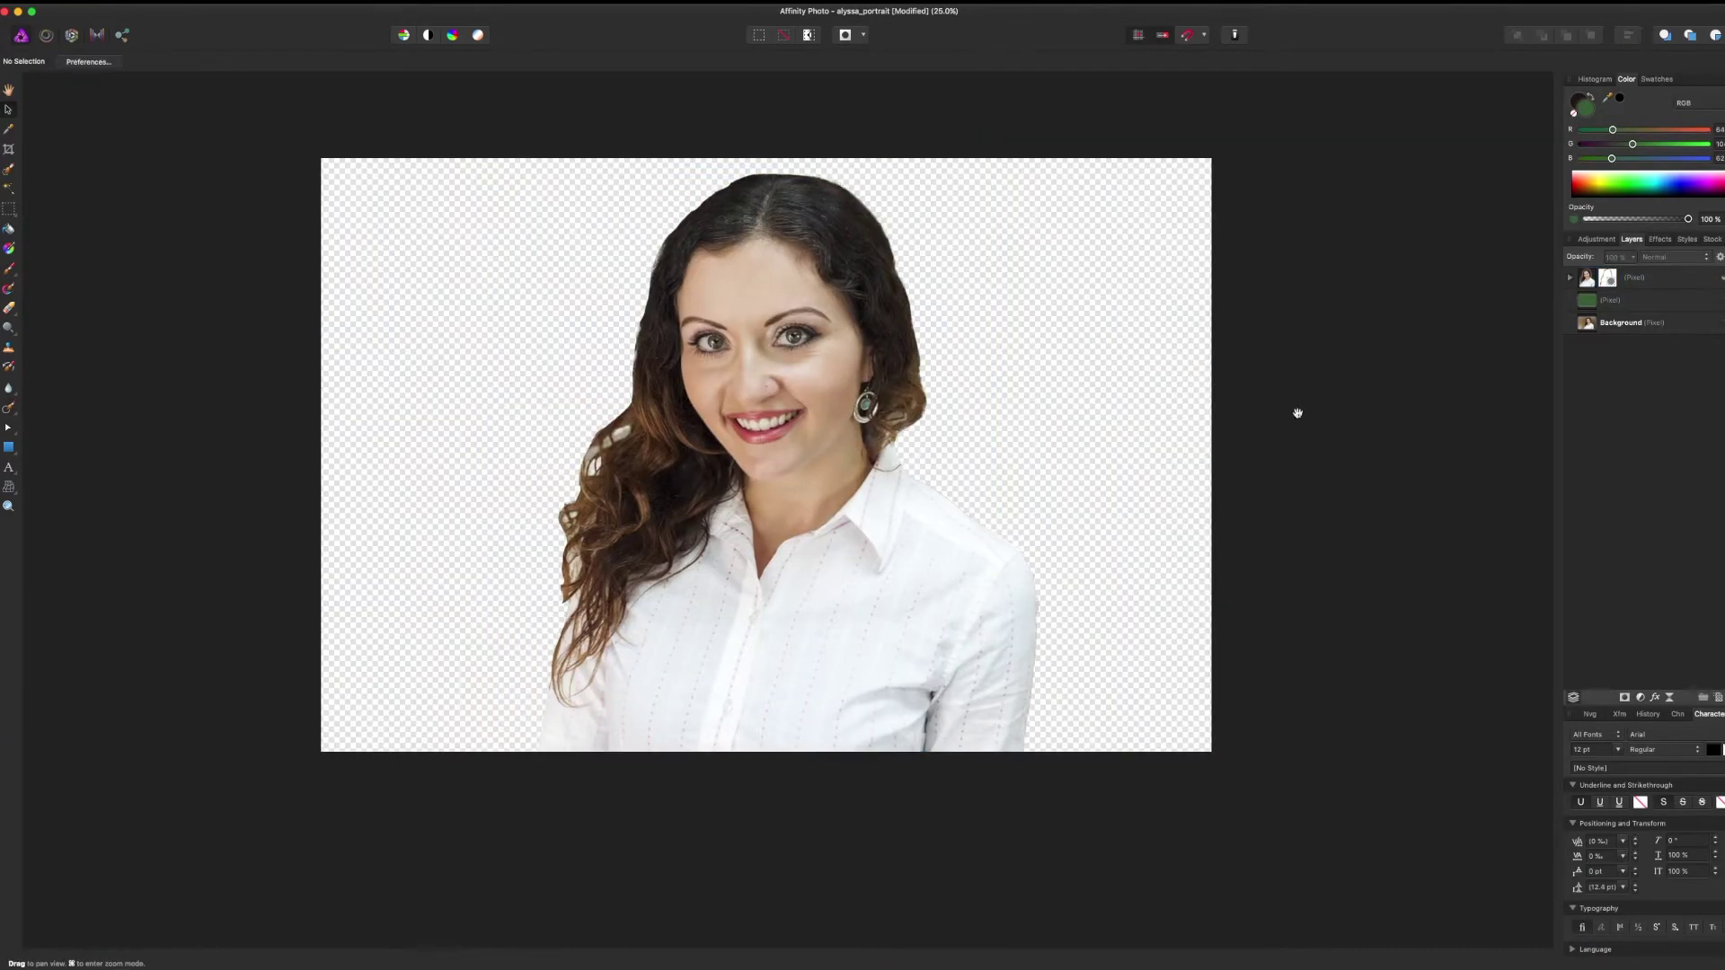
left_click(768, 420)
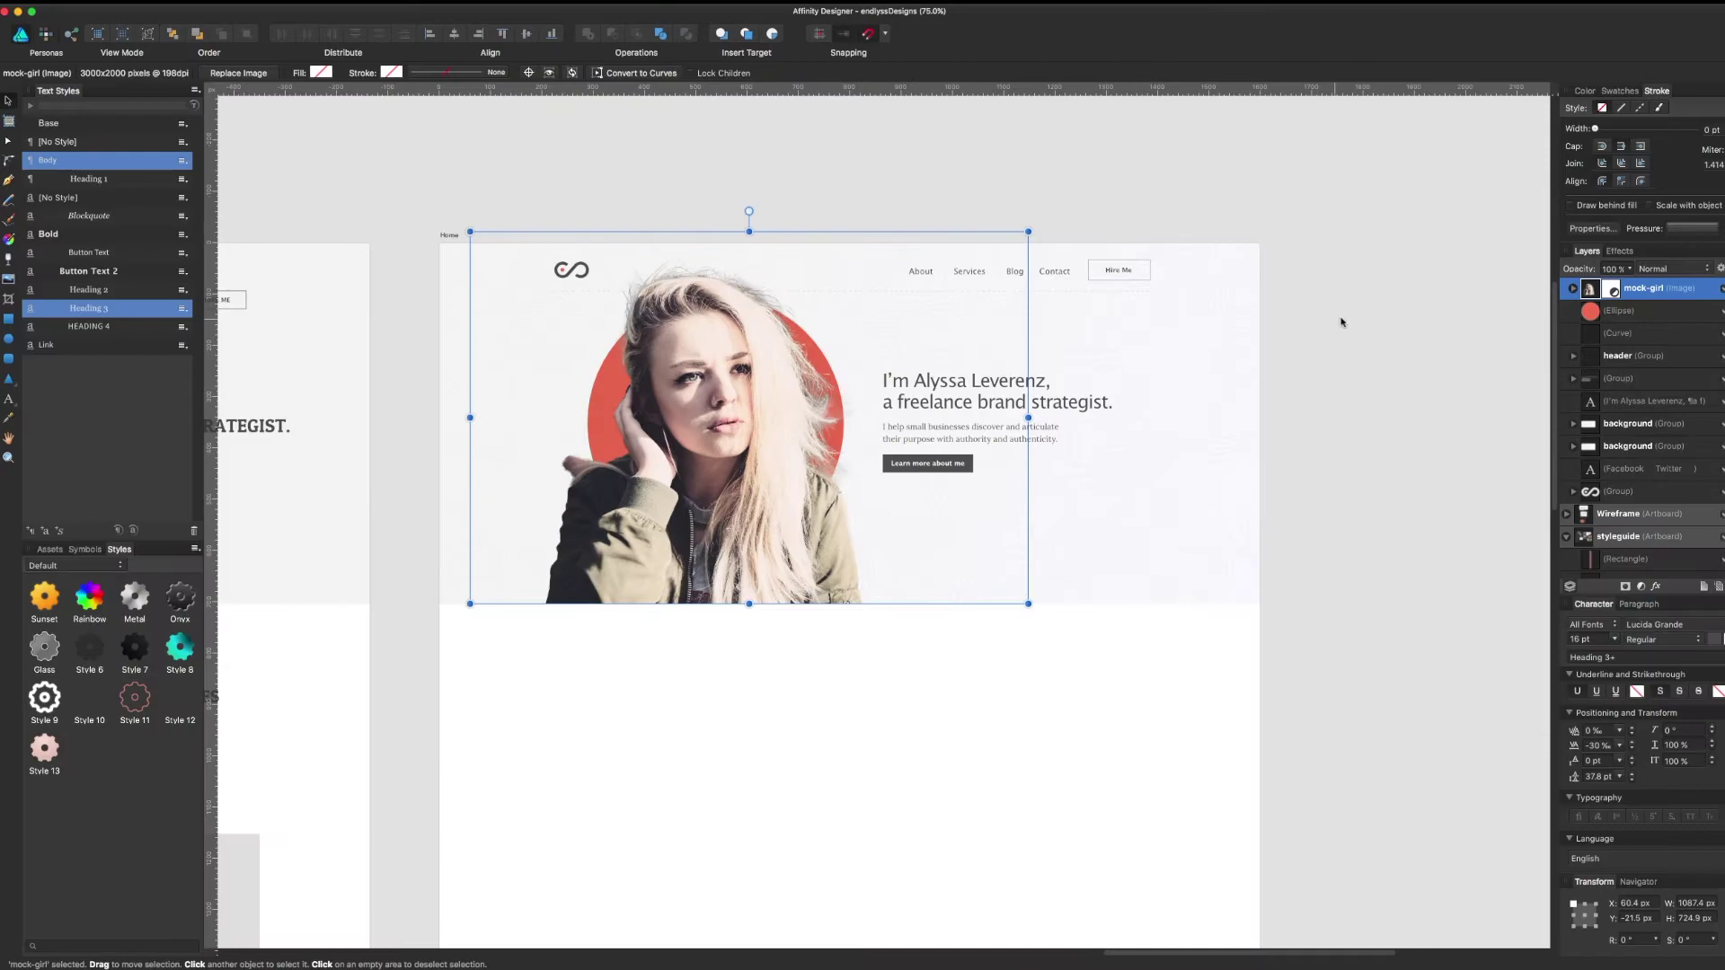
Check the Black & White adjustment nested in the mock-girl layer and hide mock-girl on the Home artboard
left_click(1571, 289)
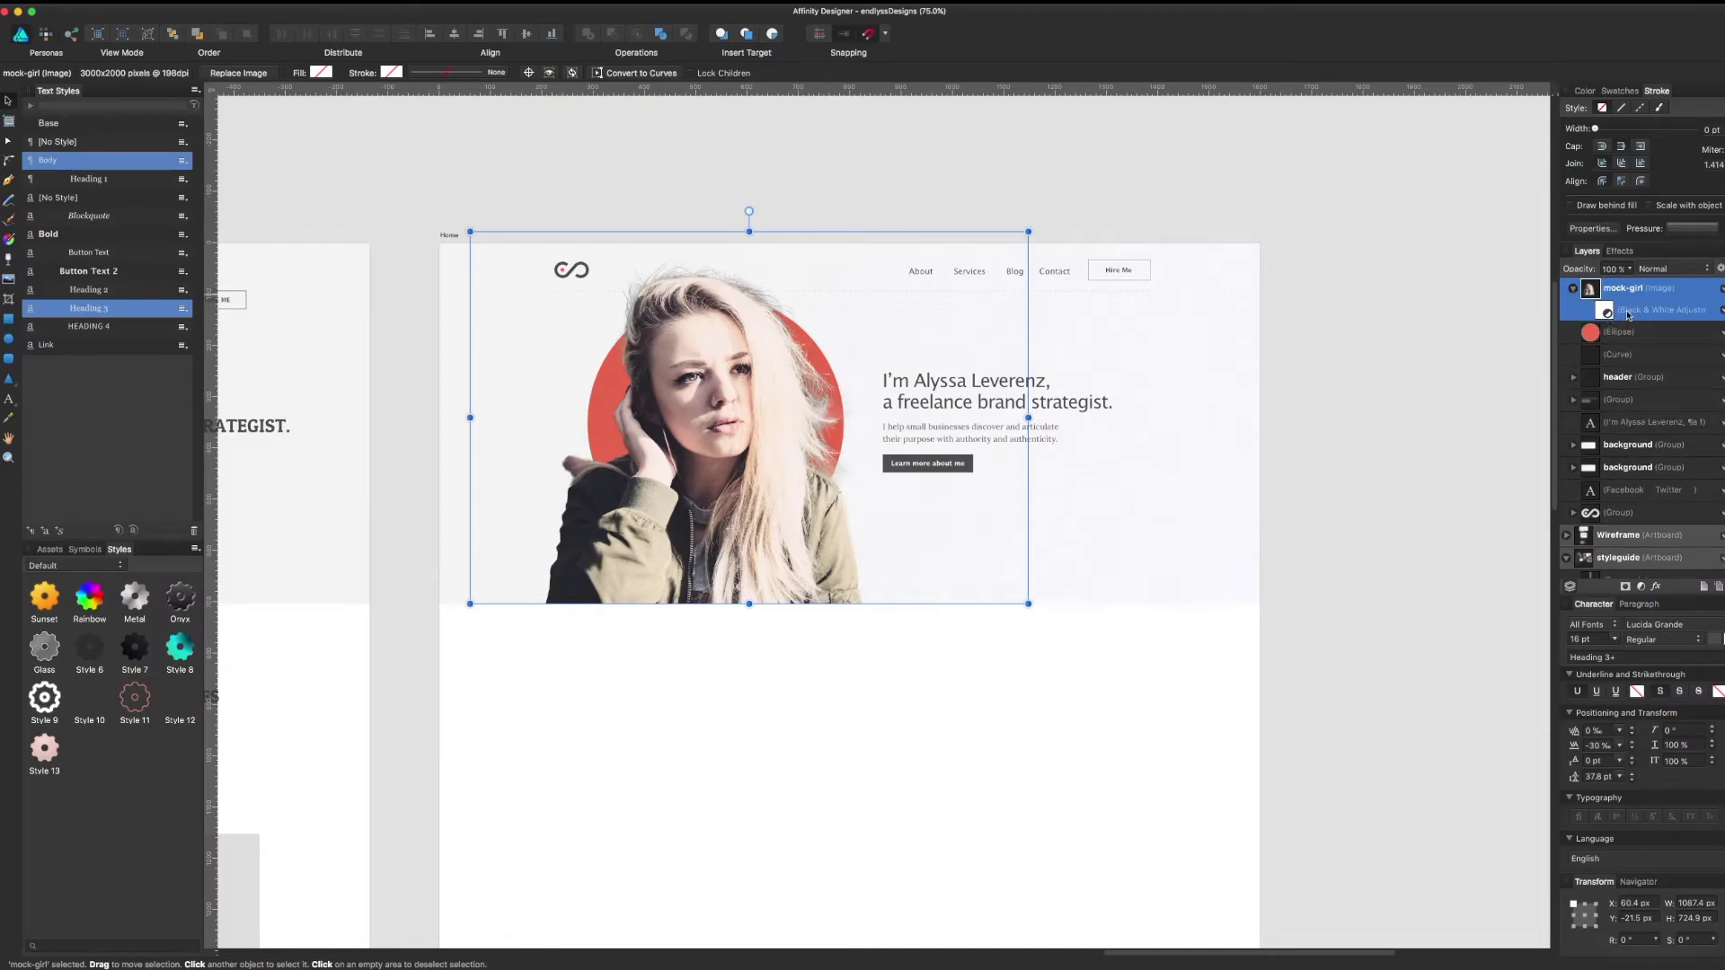
double_click(1619, 310)
left_click(1574, 289)
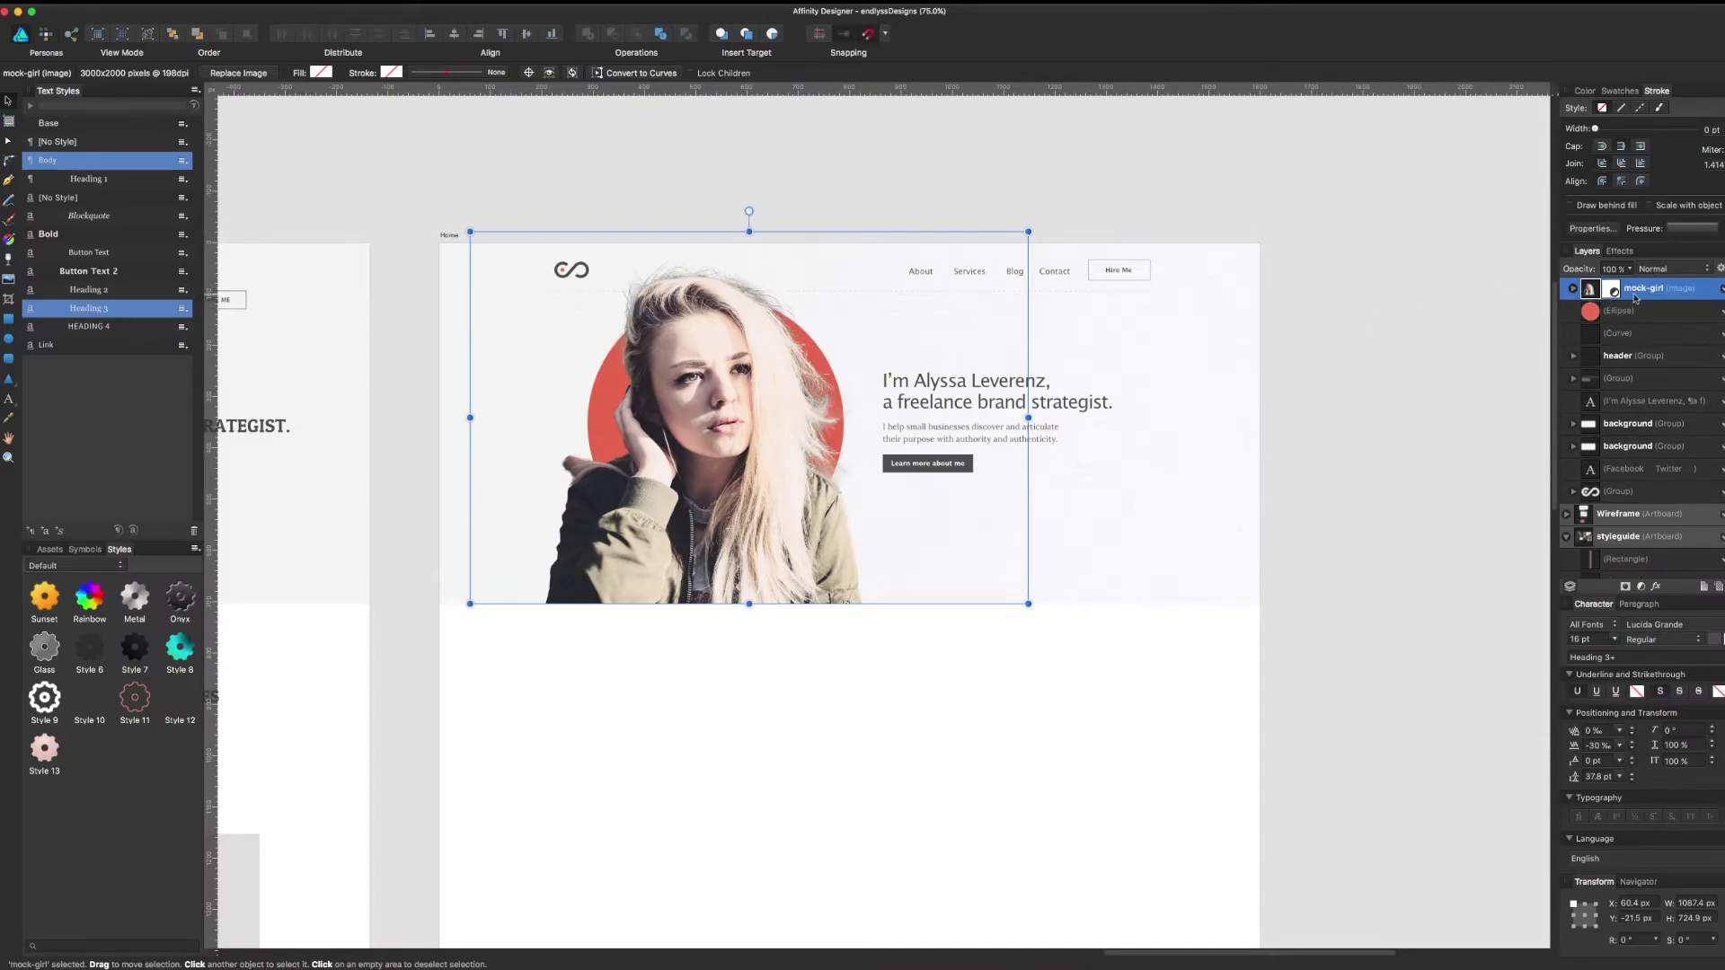
left_click(1719, 292)
left_click(688, 764)
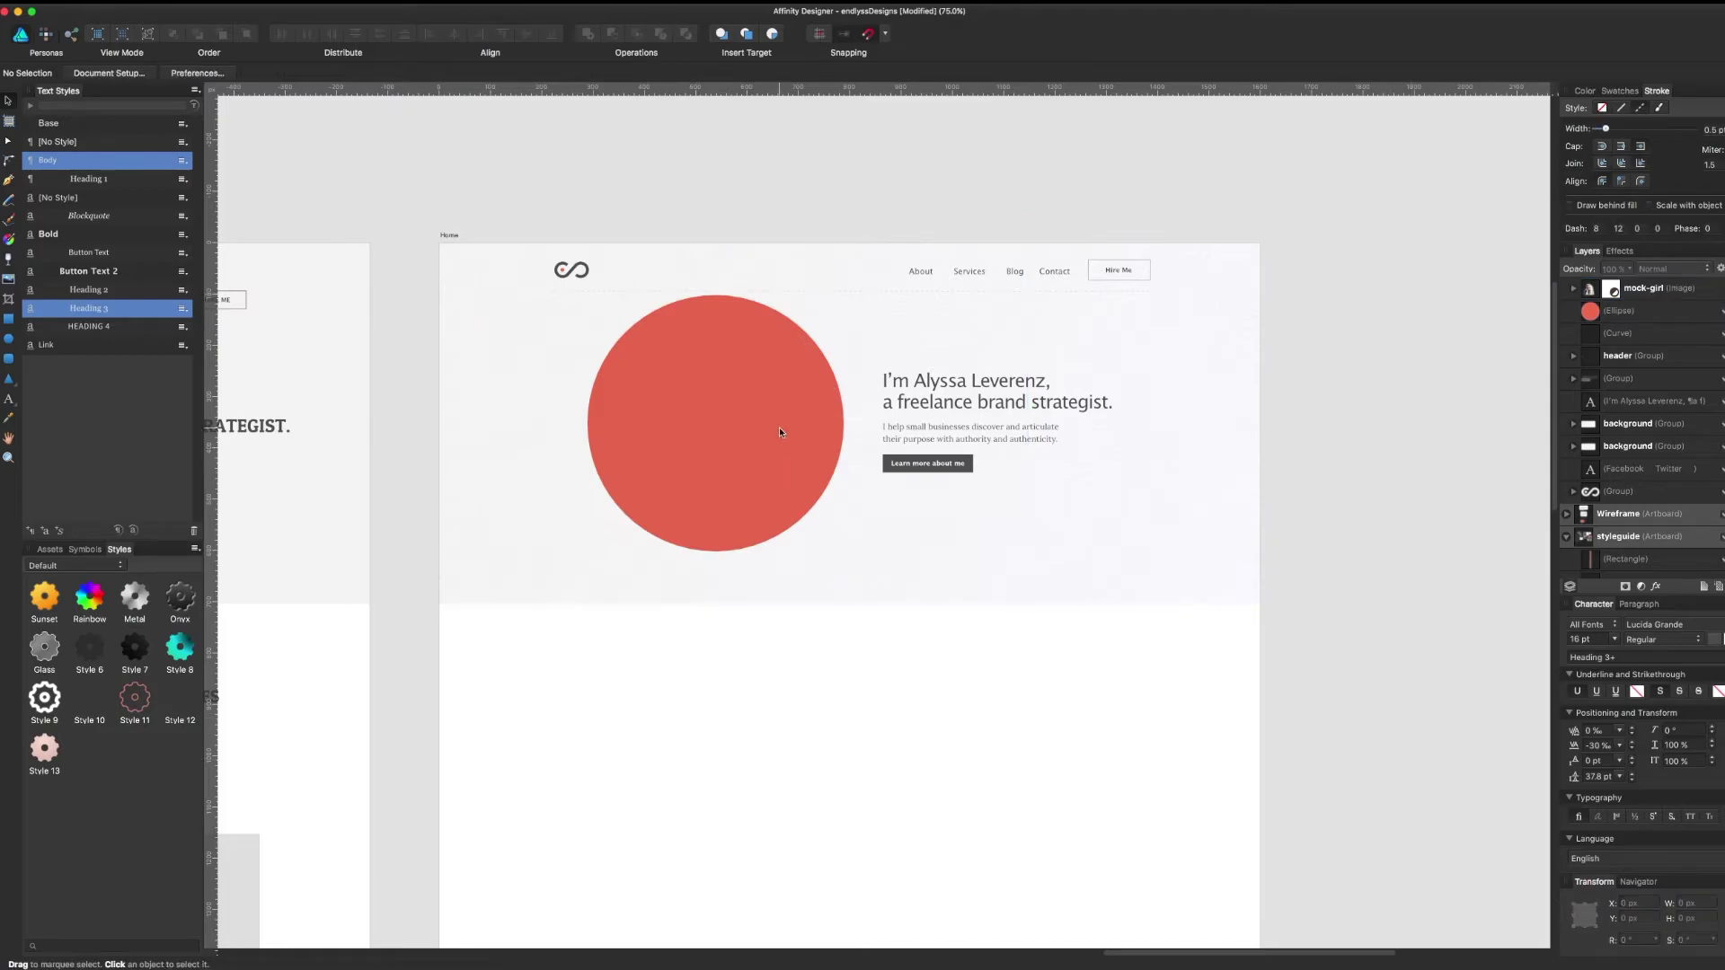
Paste the cut-out woman onto the Home artboard and scale it down to about 2101 × 2410 px
key("super+v")
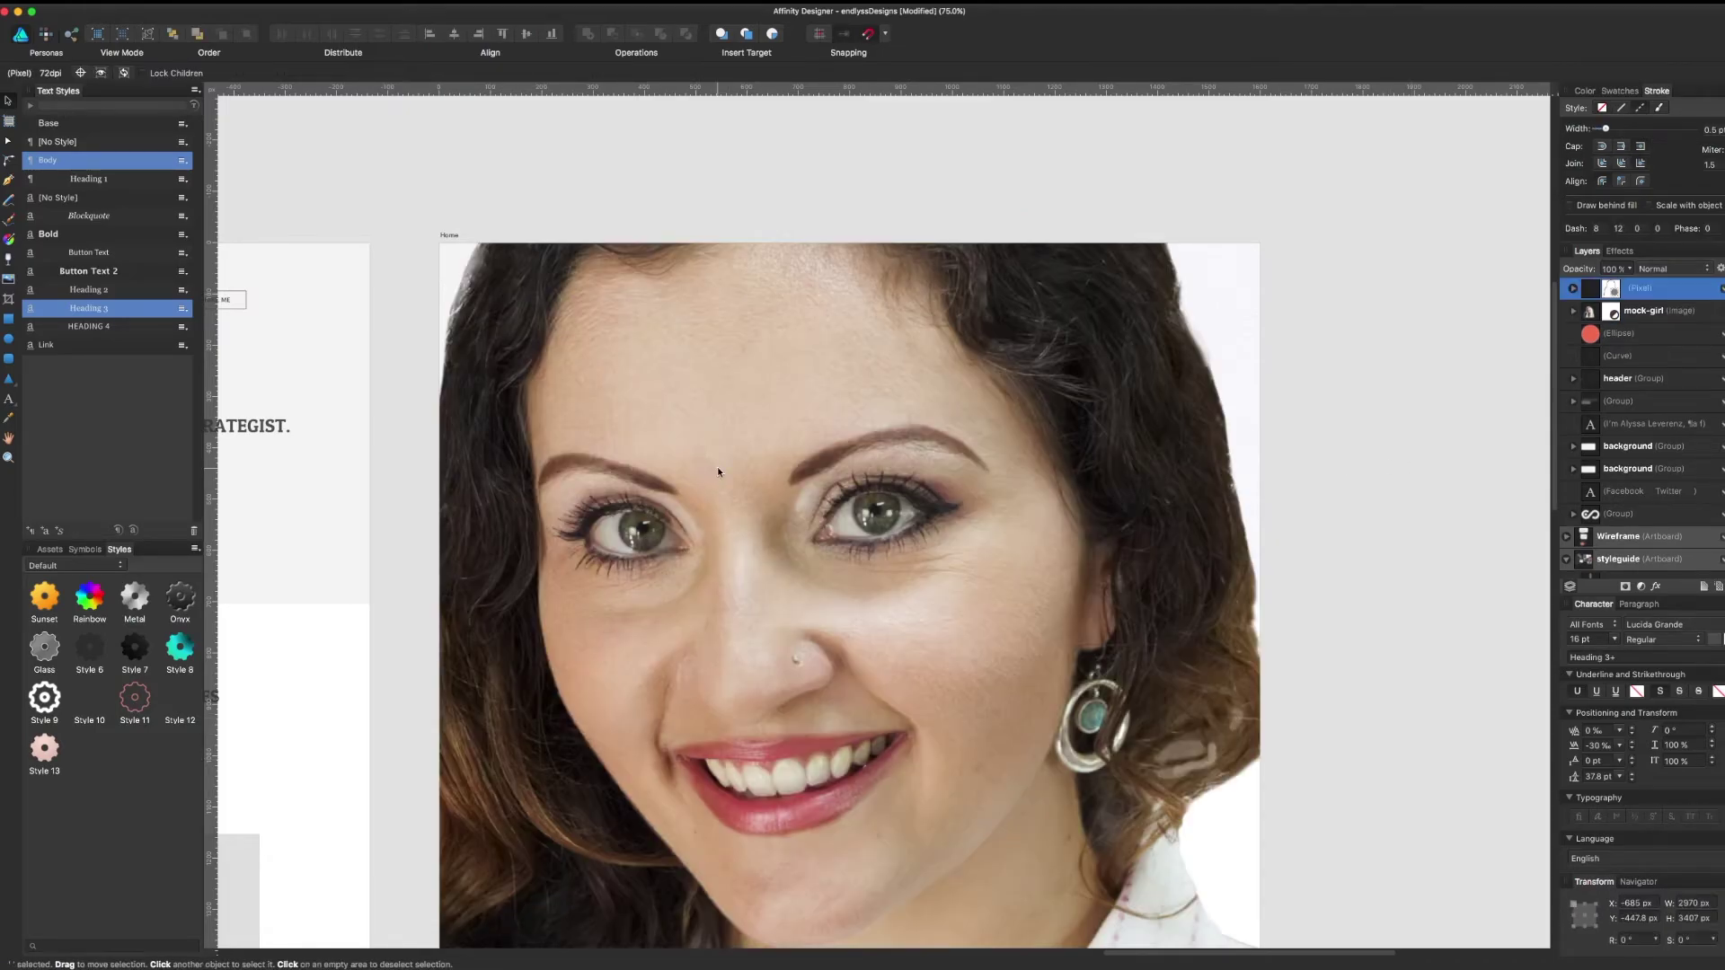
left_click_drag(967, 936, 1001, 593)
left_click_drag(1059, 908, 943, 536)
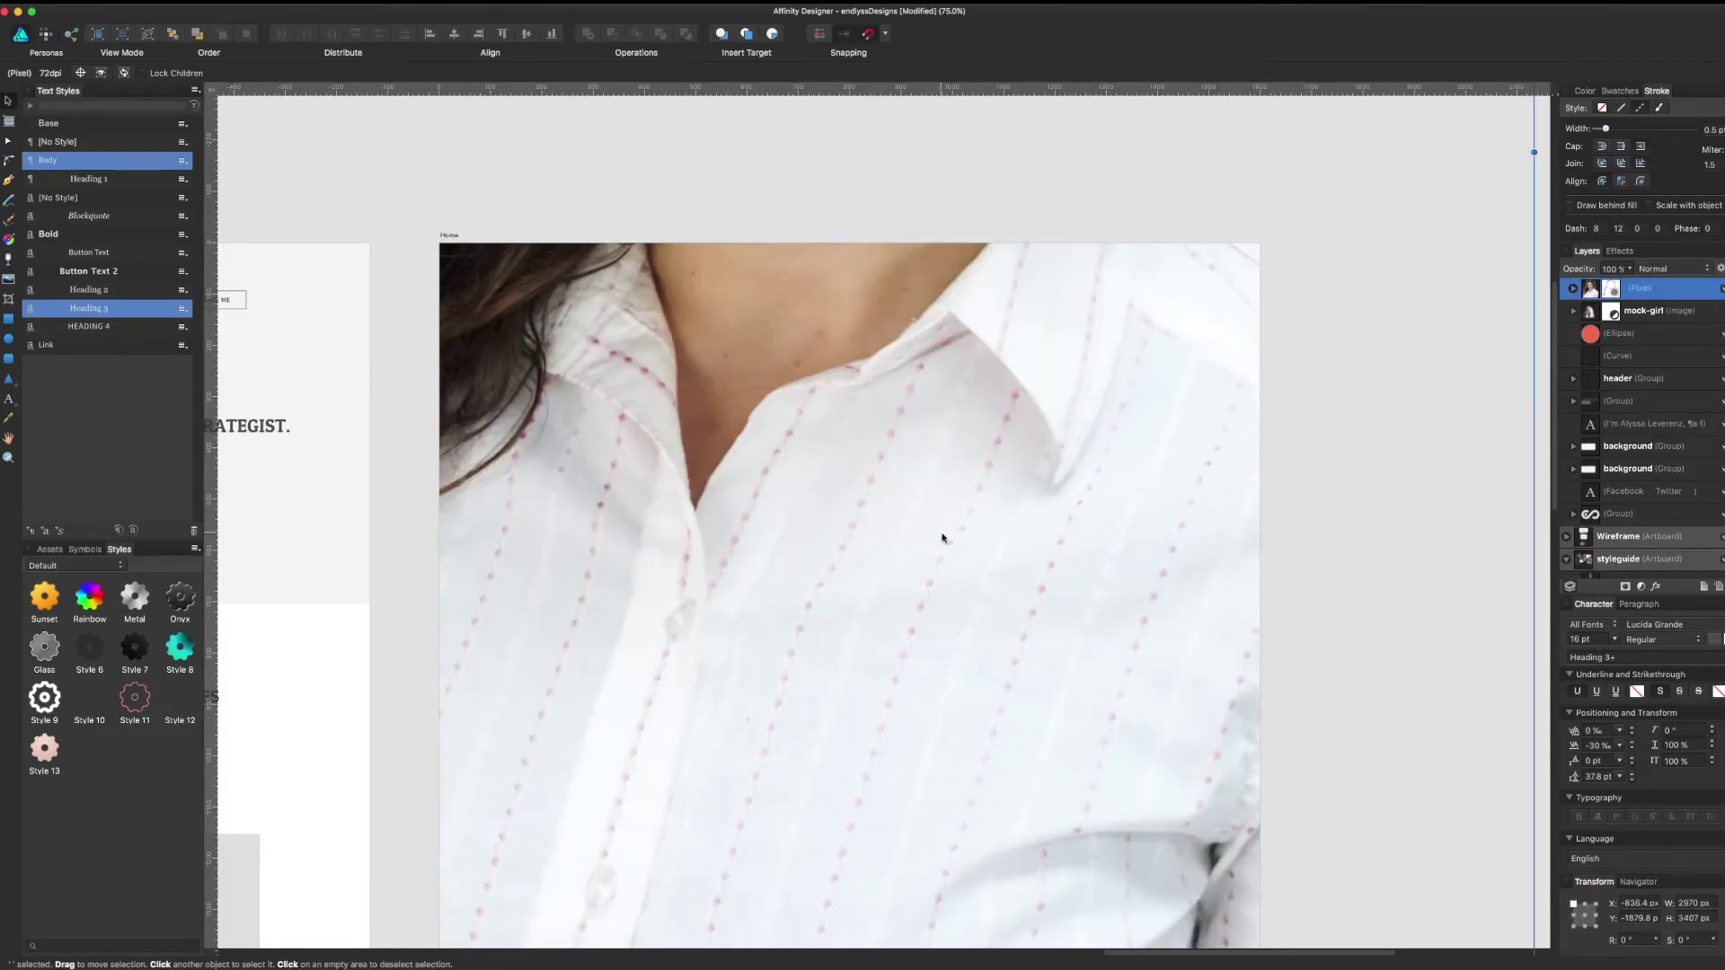
left_click_drag(966, 935, 974, 639)
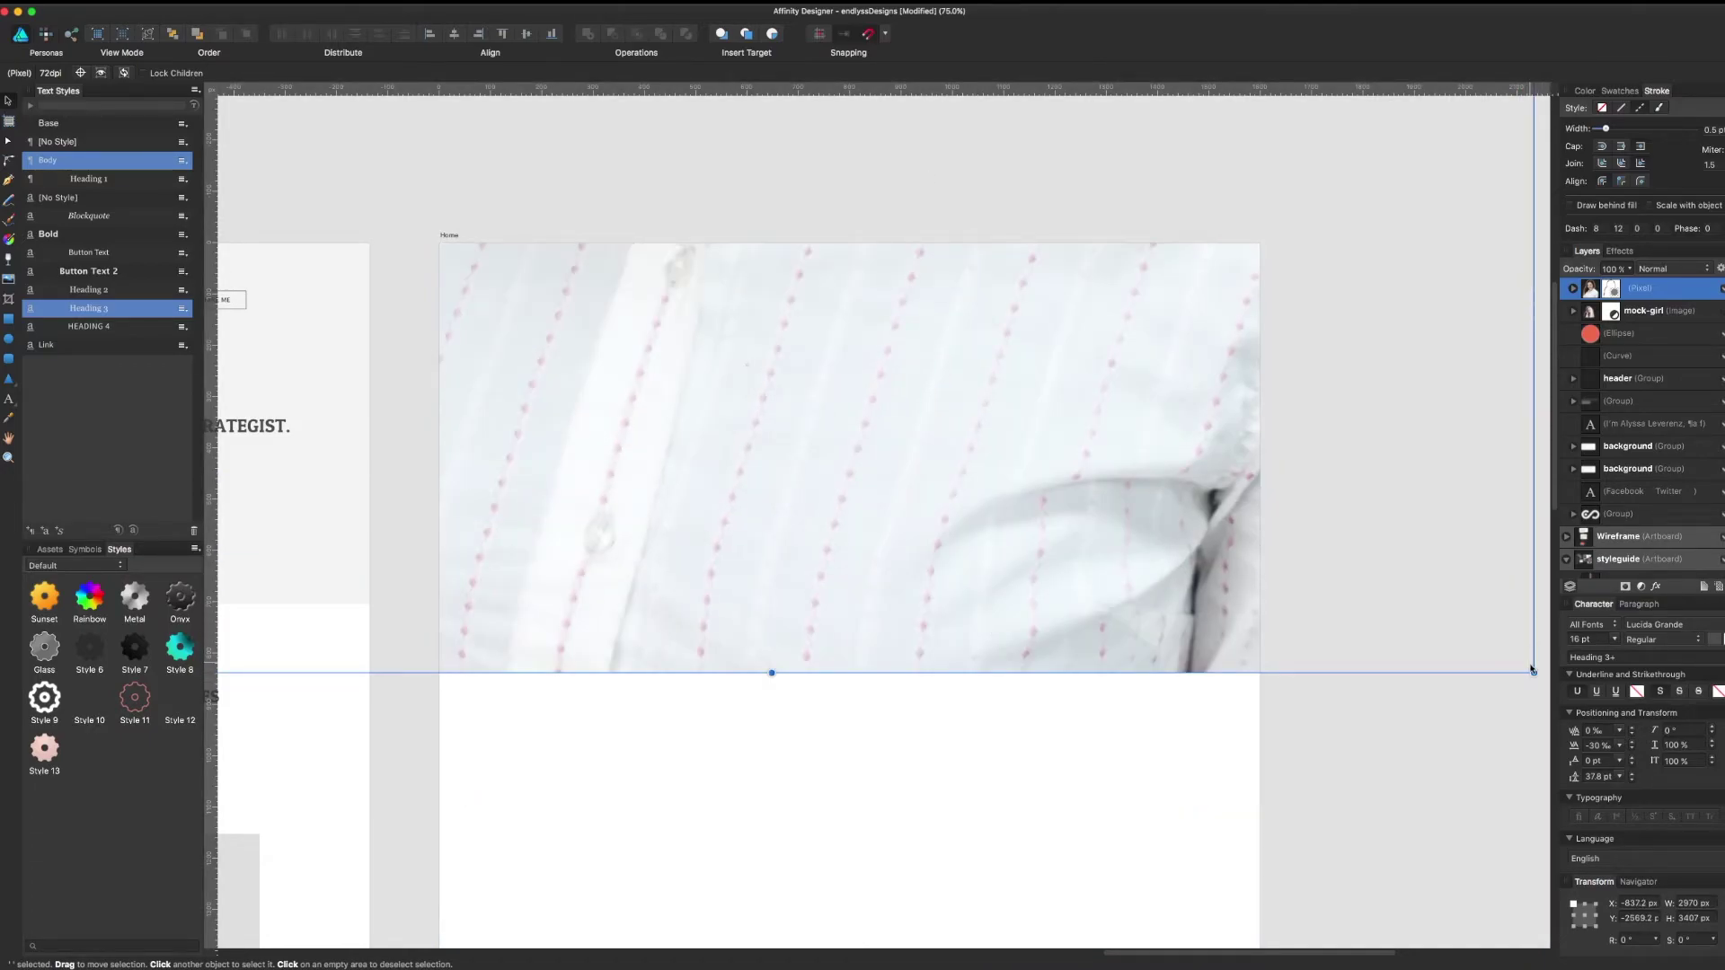
left_click_drag(1532, 669, 1091, 170)
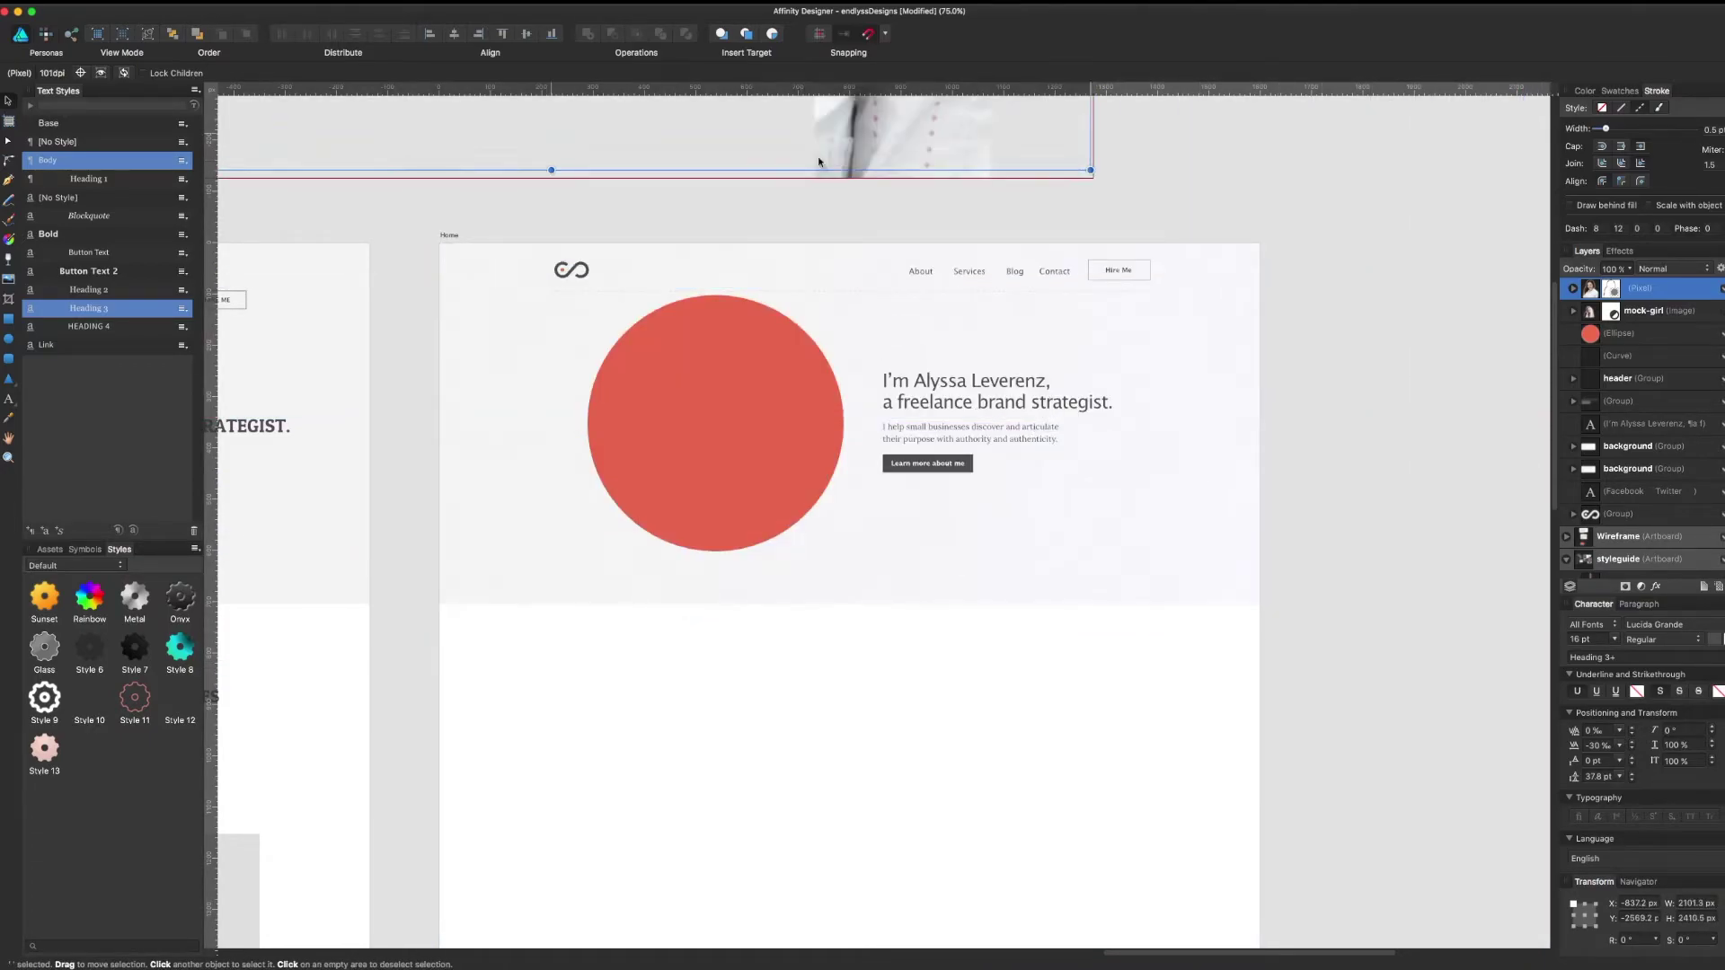
left_click_drag(819, 161, 1181, 805)
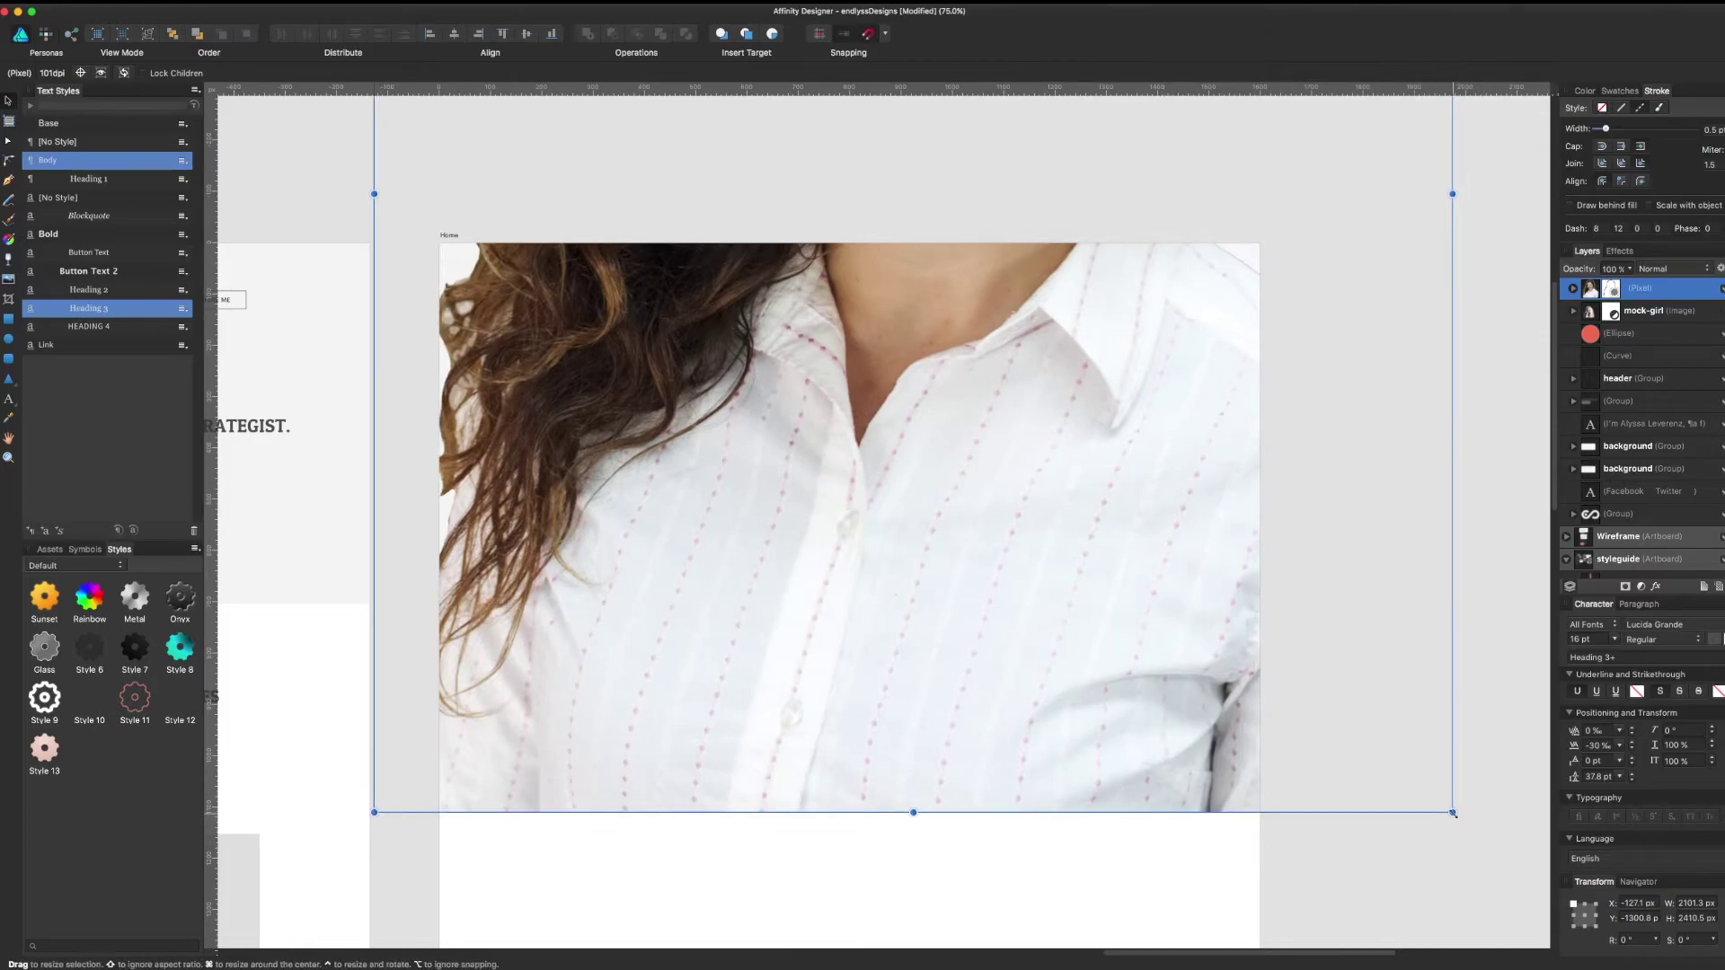
Scale the cut-out woman down to about 550 × 631 px and place it in front of the red circle
left_click_drag(1453, 814, 674, 487)
left_click(695, 215)
left_click_drag(696, 215, 757, 338)
left_click(1662, 293)
left_click_drag(570, 158, 708, 669)
left_click_drag(1091, 755, 778, 599)
left_click_drag(618, 355, 502, 329)
left_click_drag(740, 530, 773, 526)
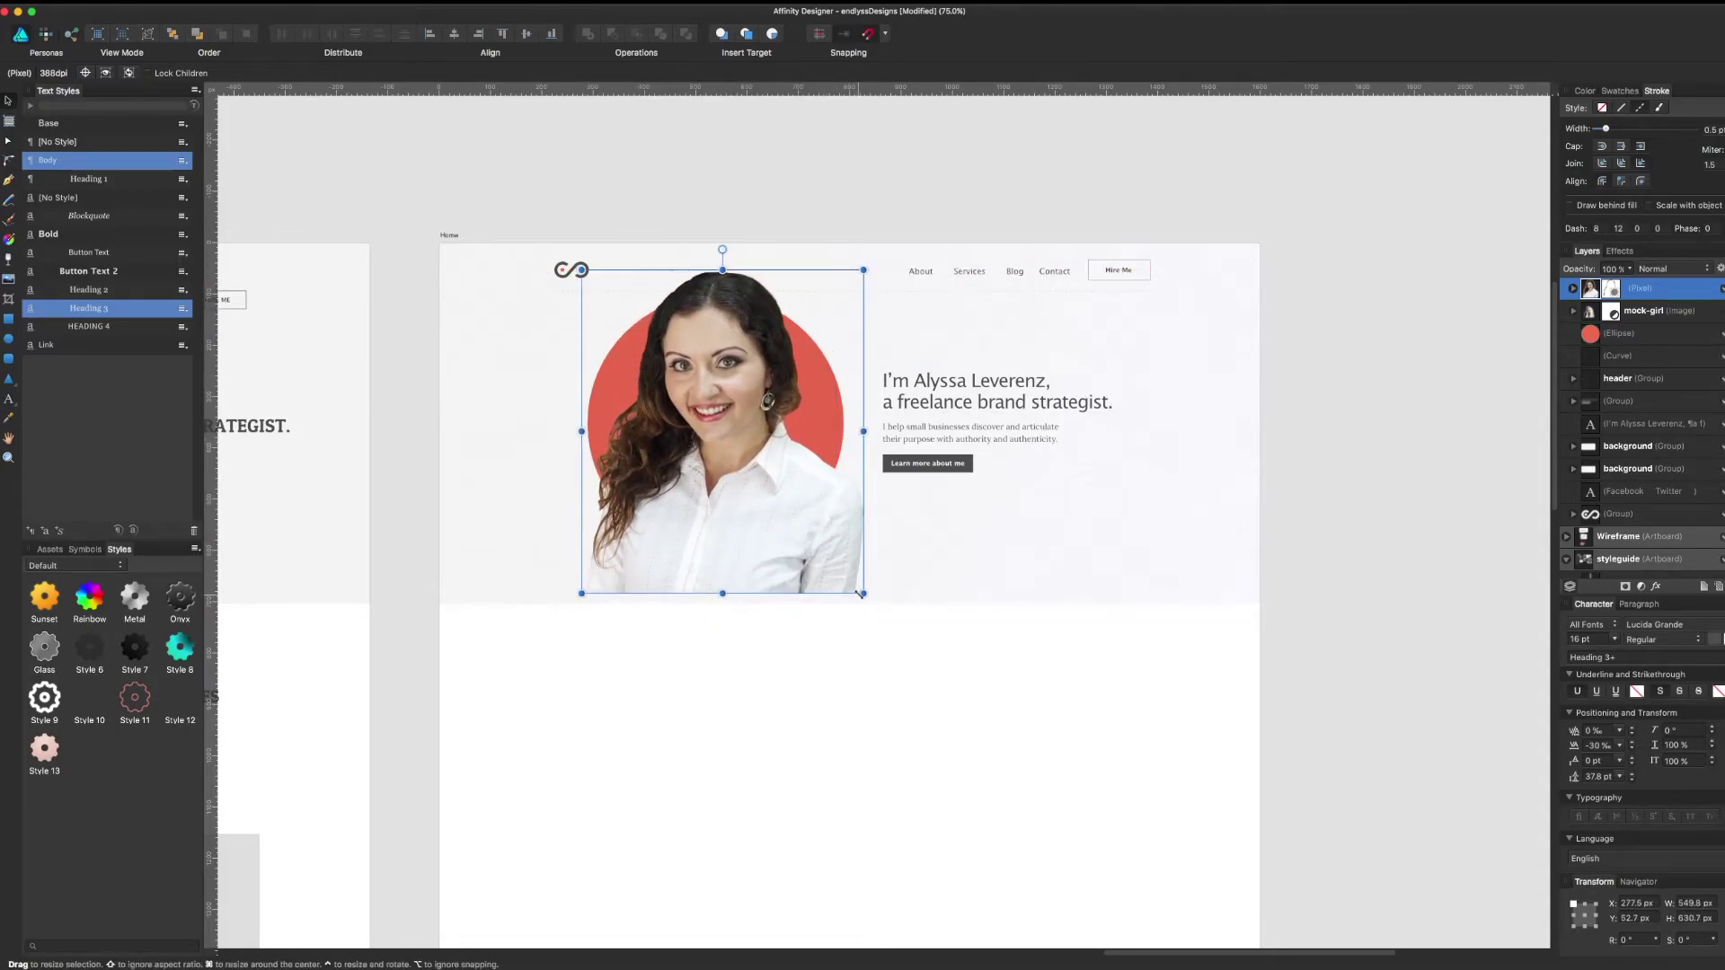
Enlarge the woman to about 574 × 658 px and align the shirt's lower edge with the hero section's bottom edge
left_click_drag(864, 594, 877, 609)
left_click_drag(828, 575, 815, 565)
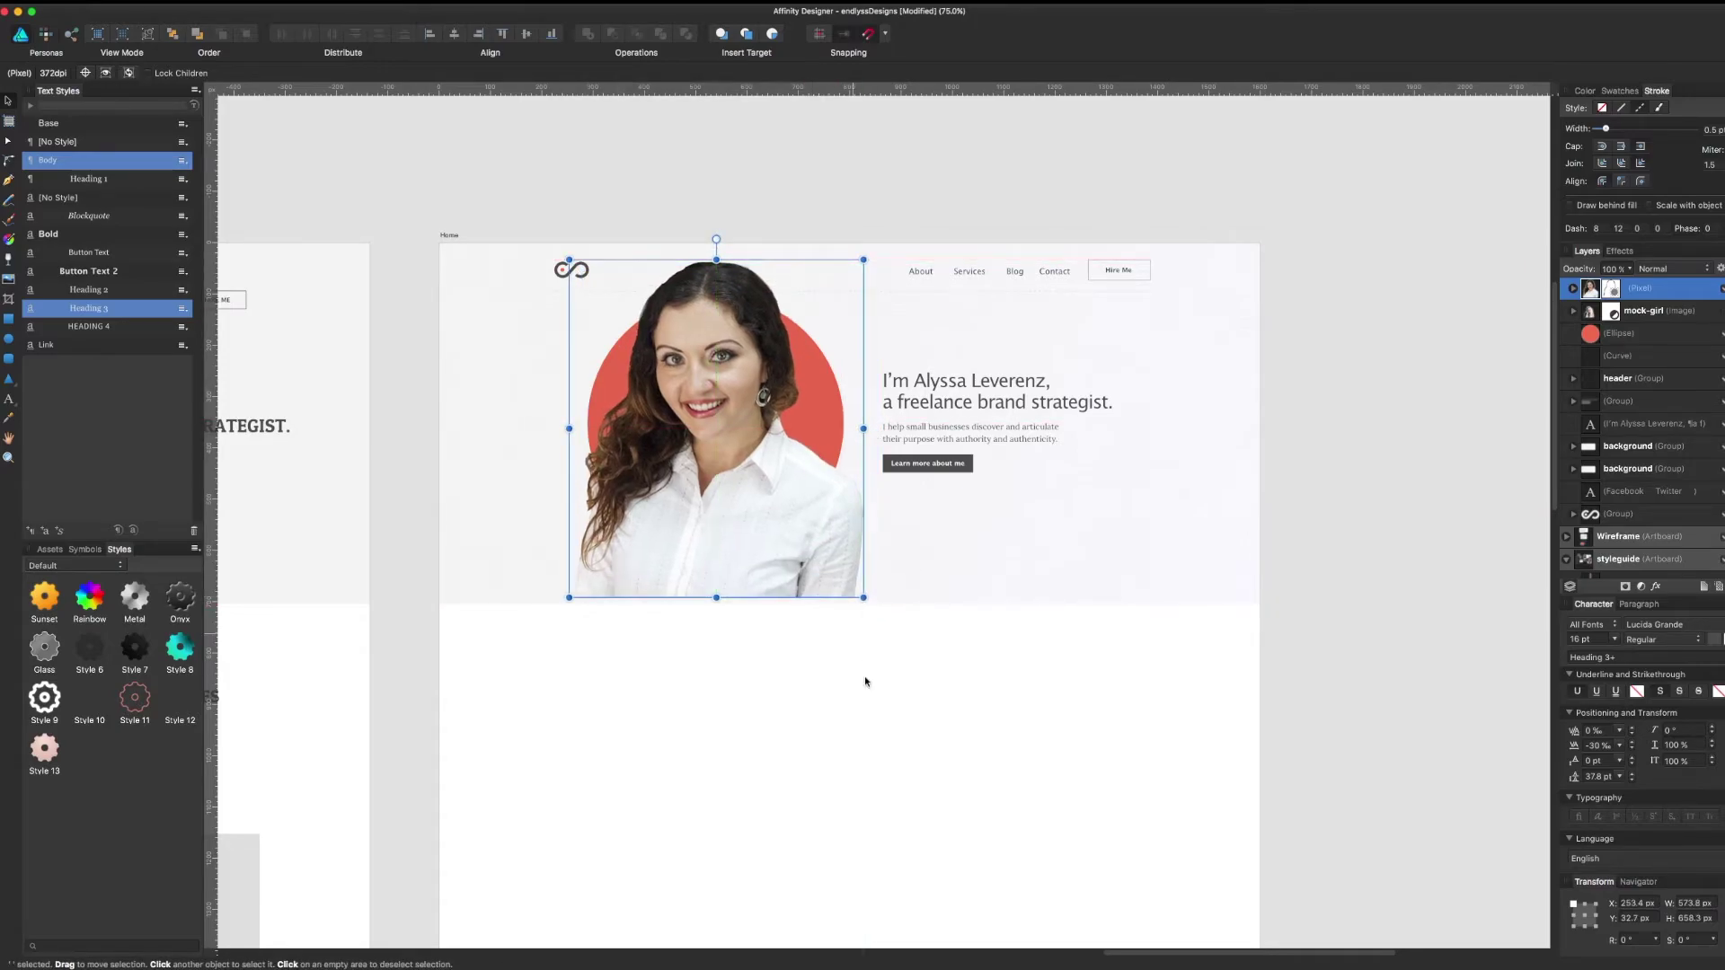
left_click(905, 666)
scroll(906, 682, "down", 2)
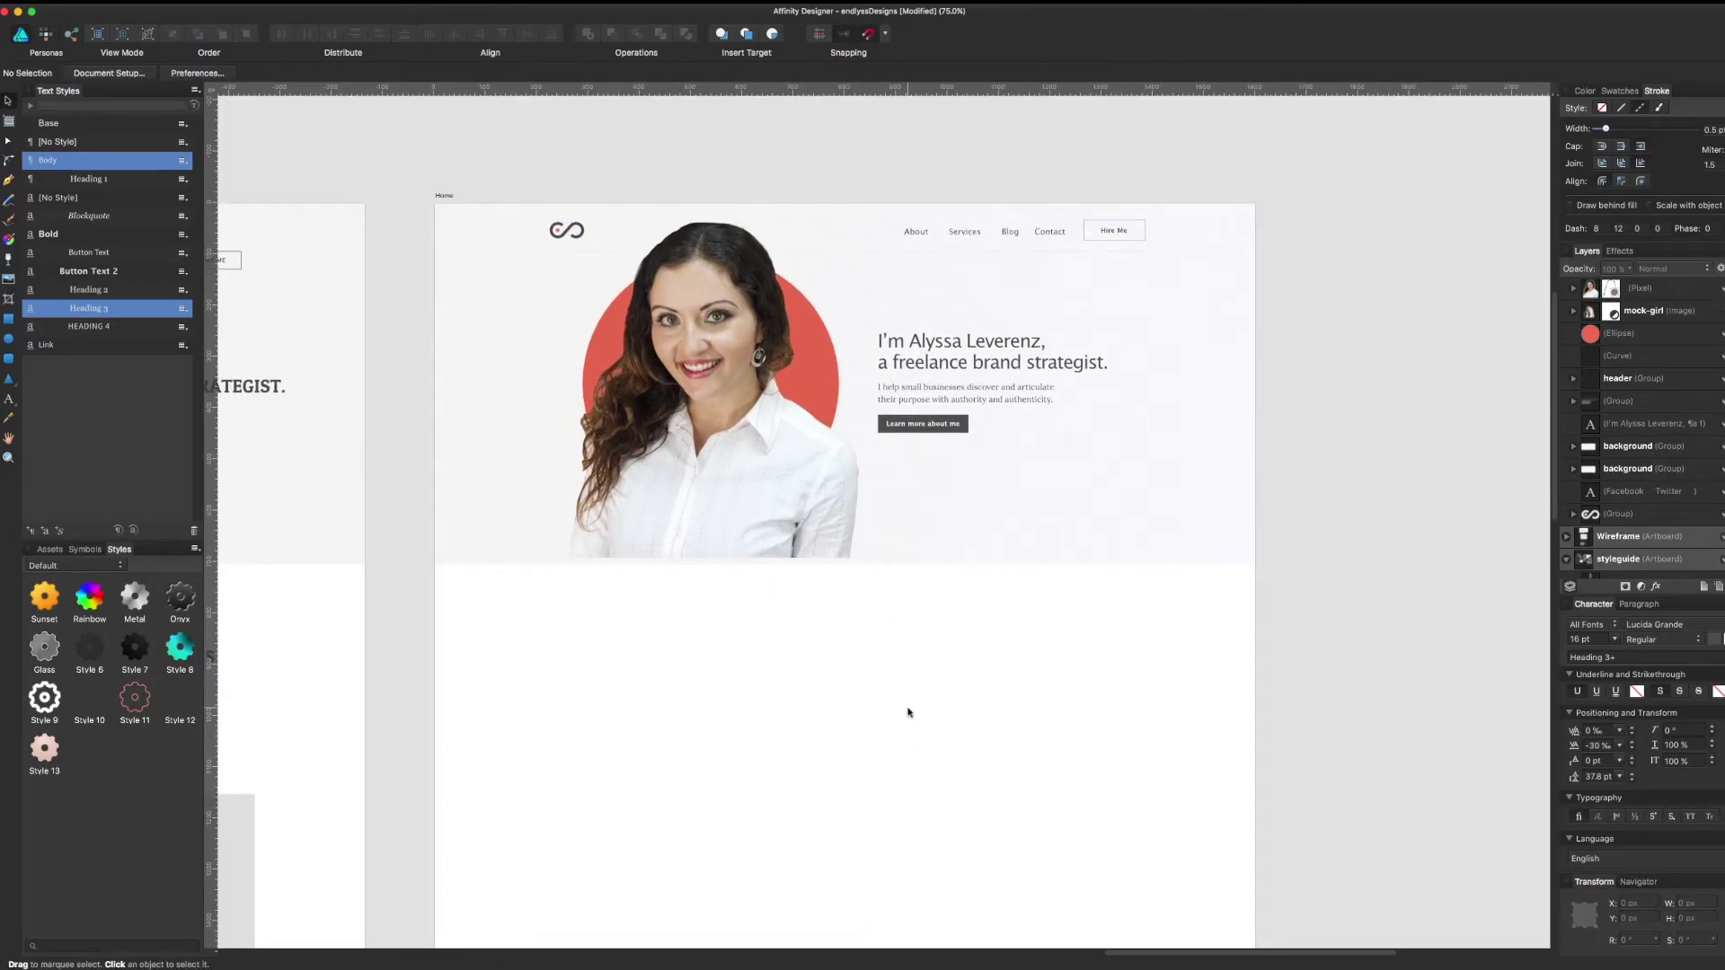
key("super+equal")
left_click_drag(885, 674, 915, 851)
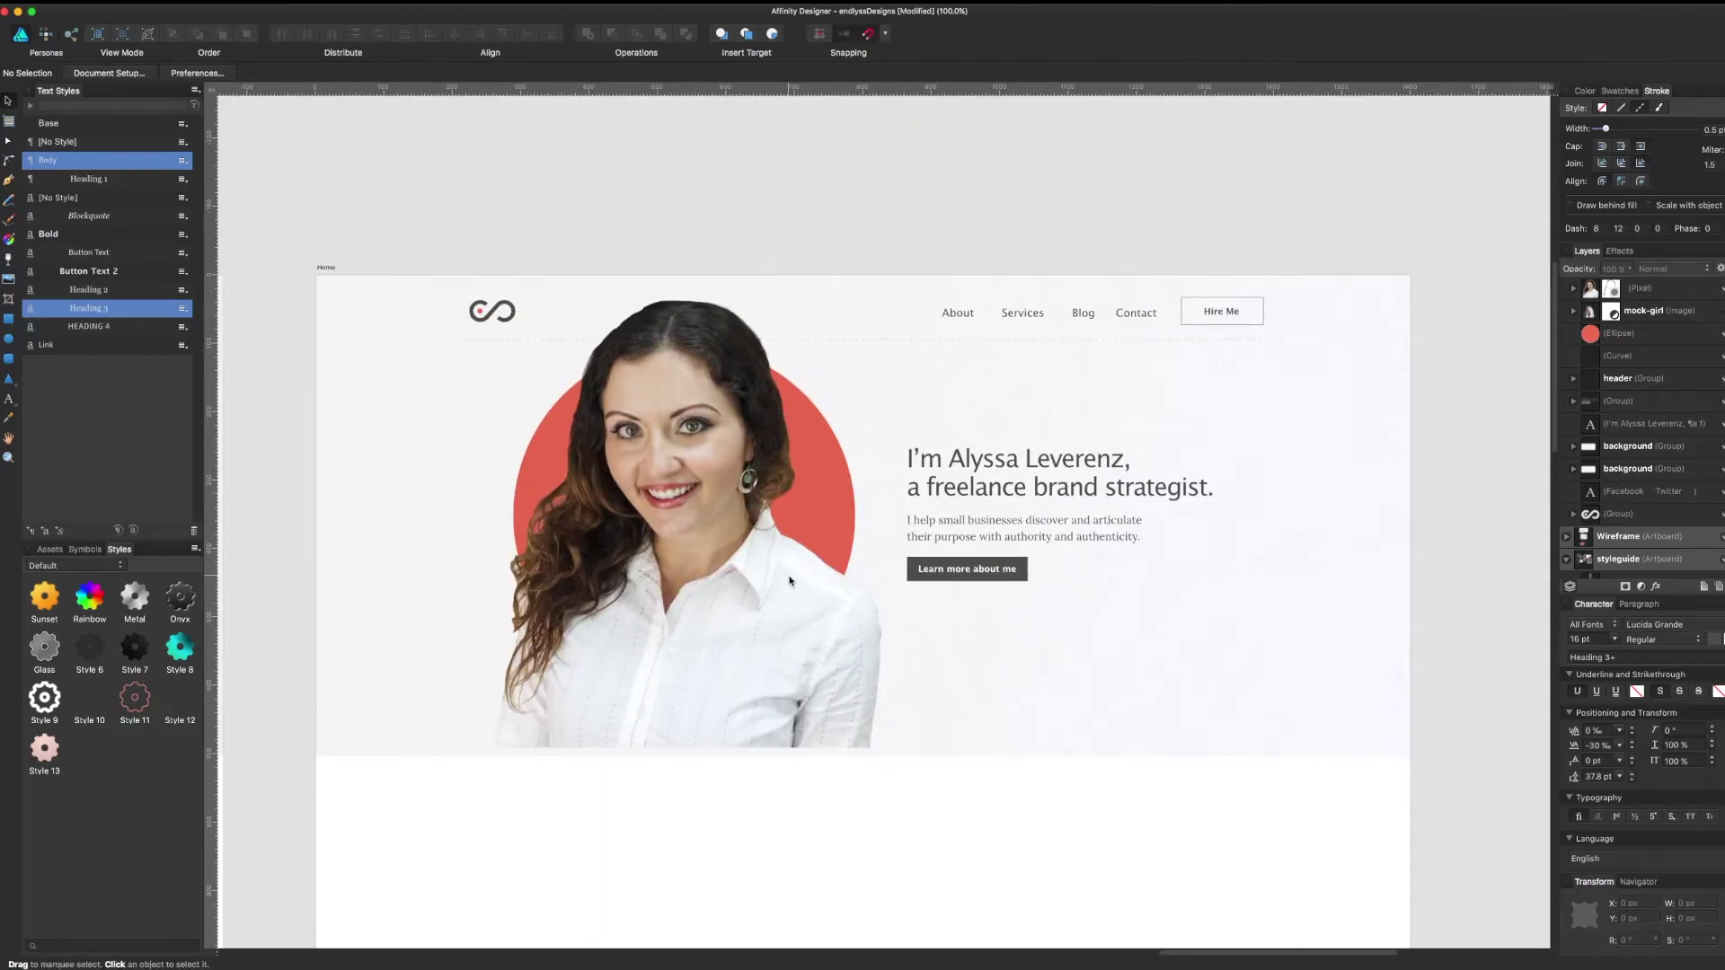
left_click_drag(791, 583, 792, 589)
left_click(898, 220)
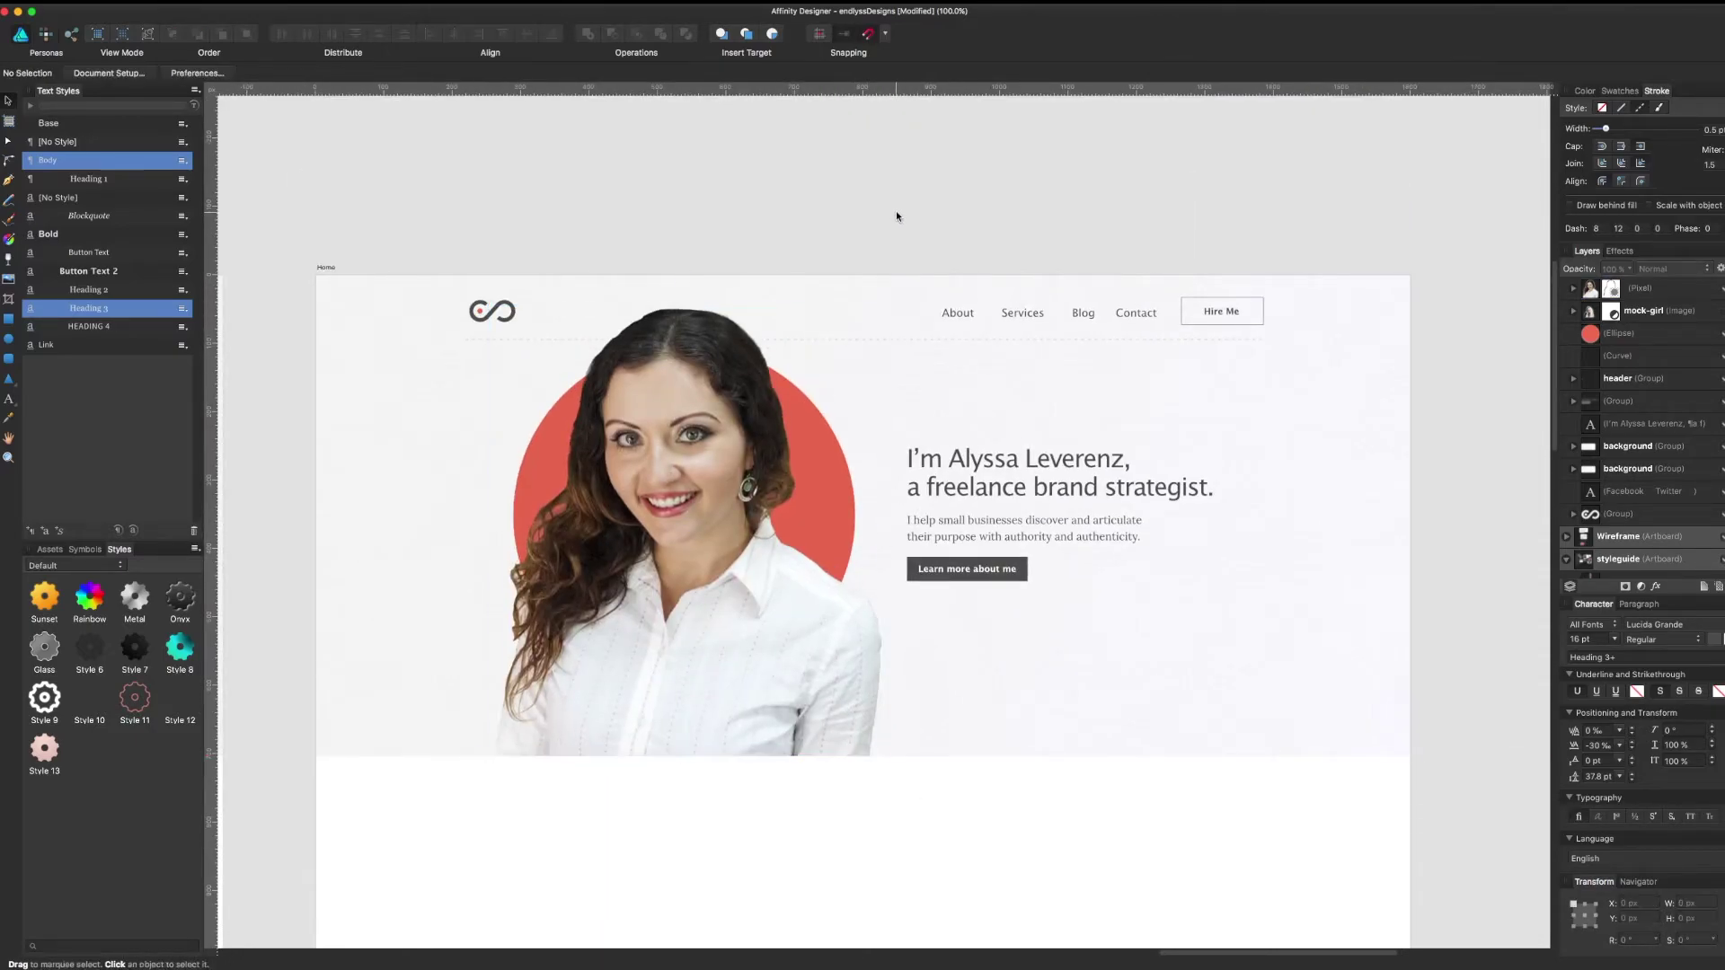
Select the woman on the Home artboard to check its placement, and switch back to the portrait in Affinity Photo
scroll(978, 252, "left", 3)
left_click(794, 409)
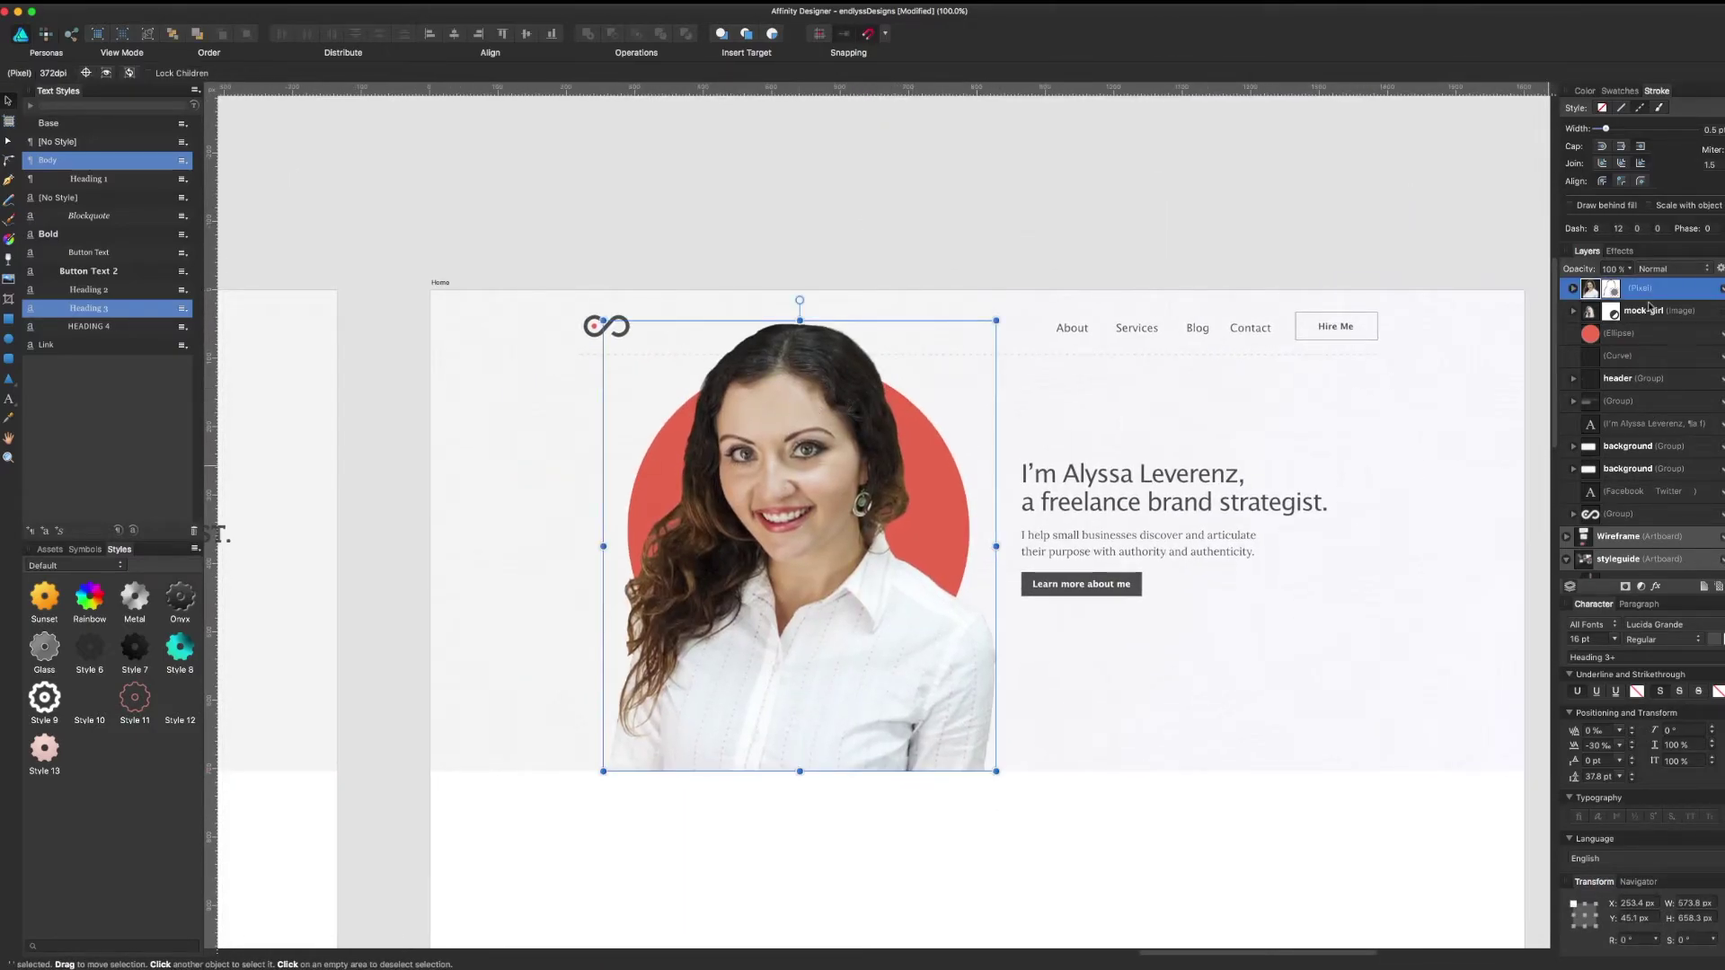
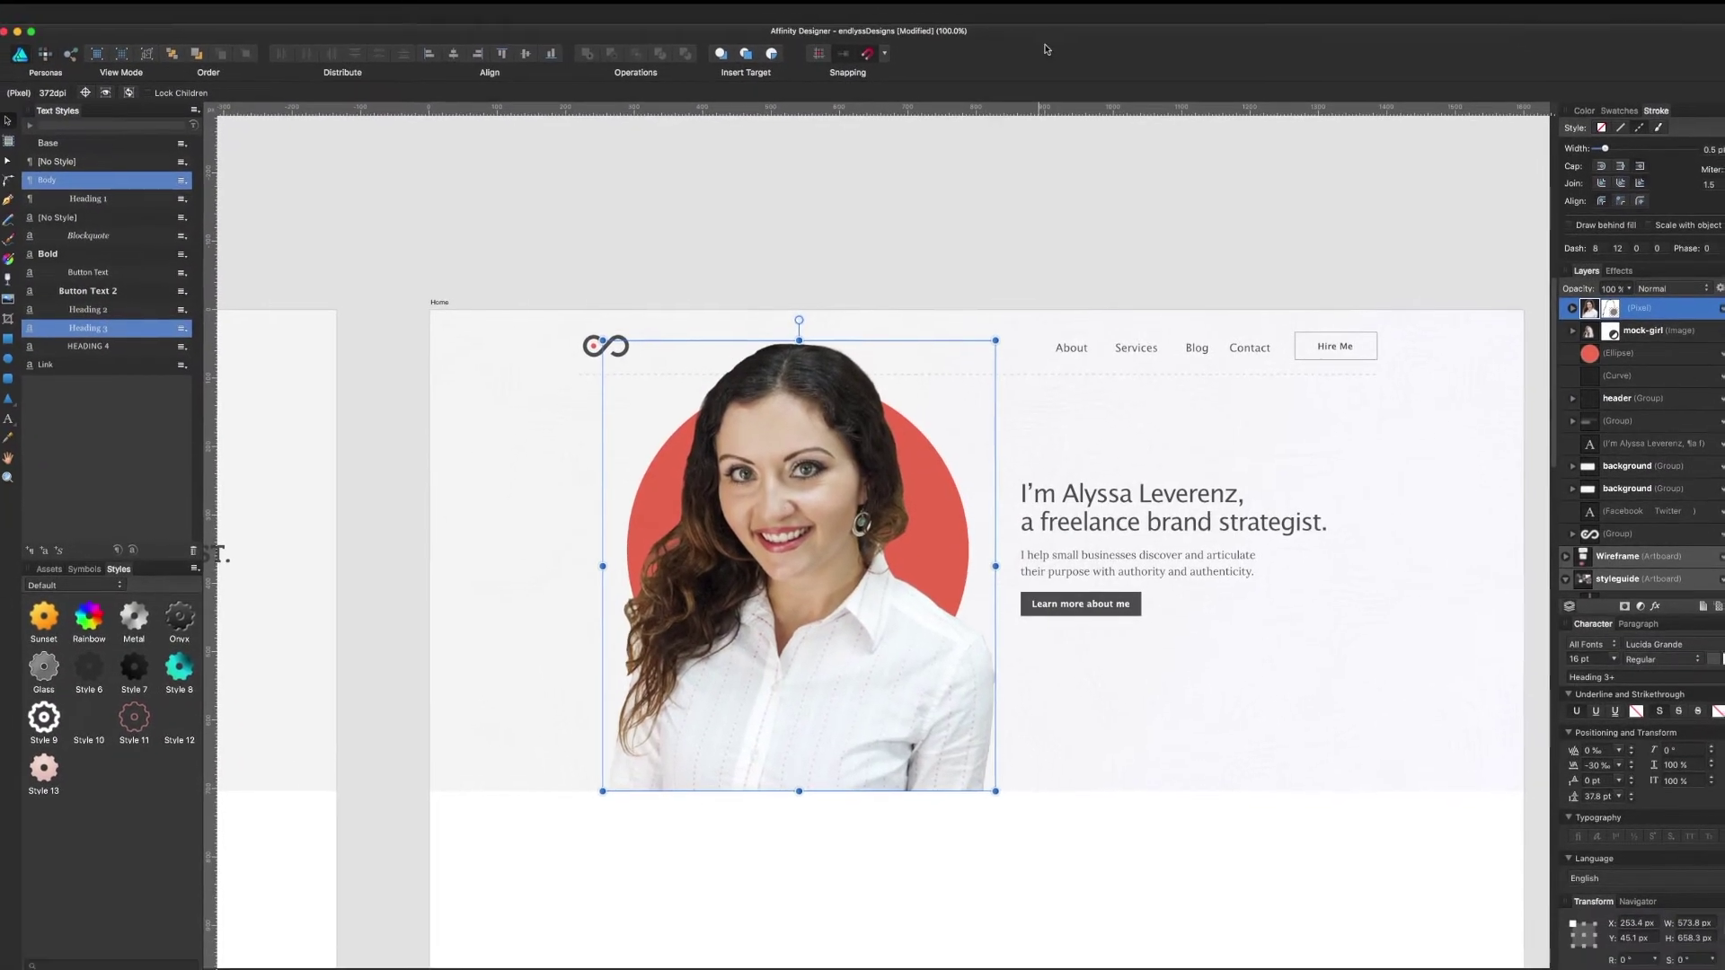
key("super+Tab")
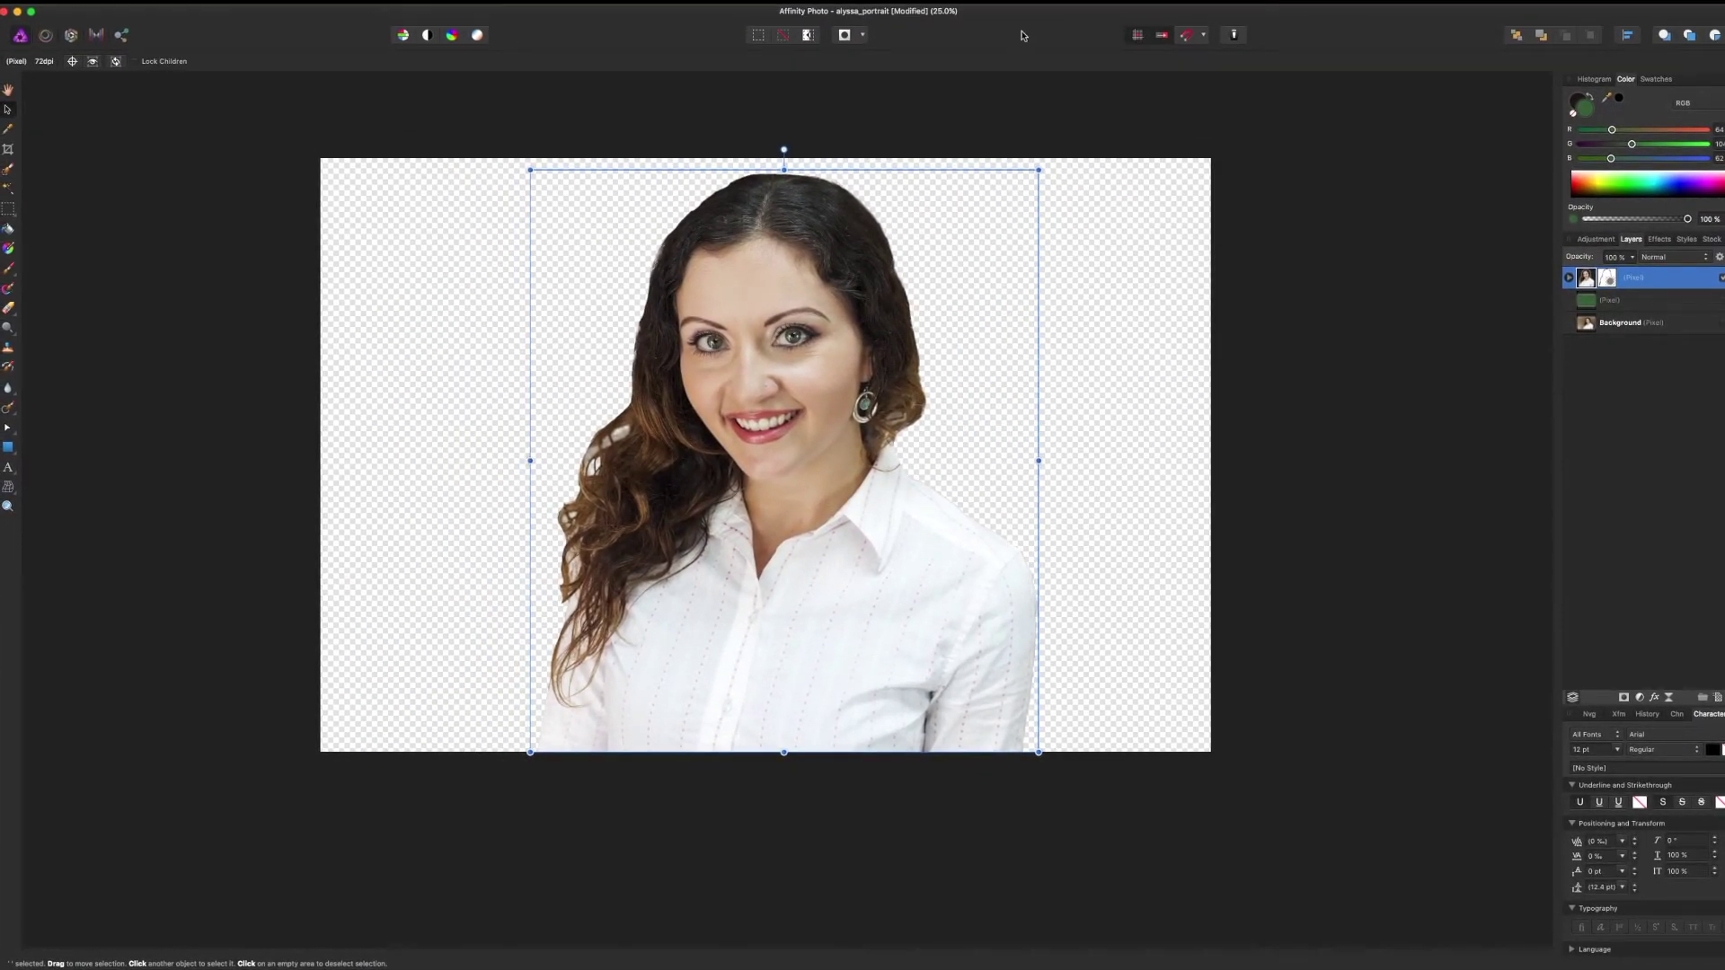
left_click(1172, 462)
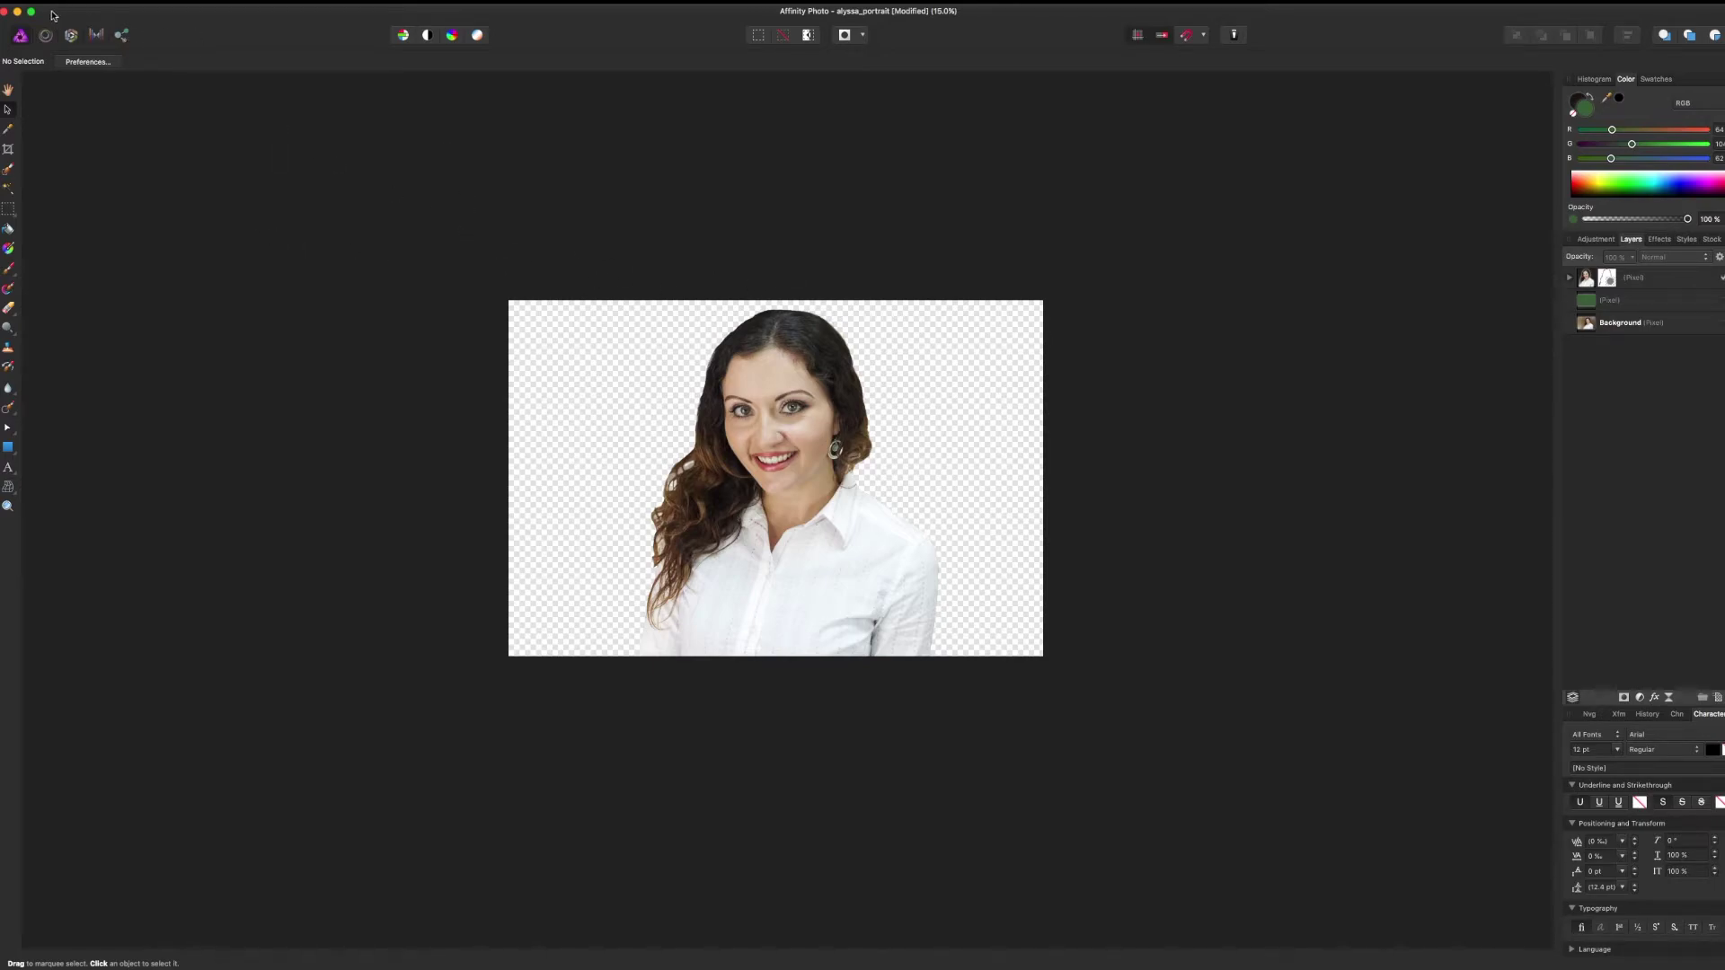
Select the masked cut-out woman layer and open the Lighting filter on it
left_click(95, 1)
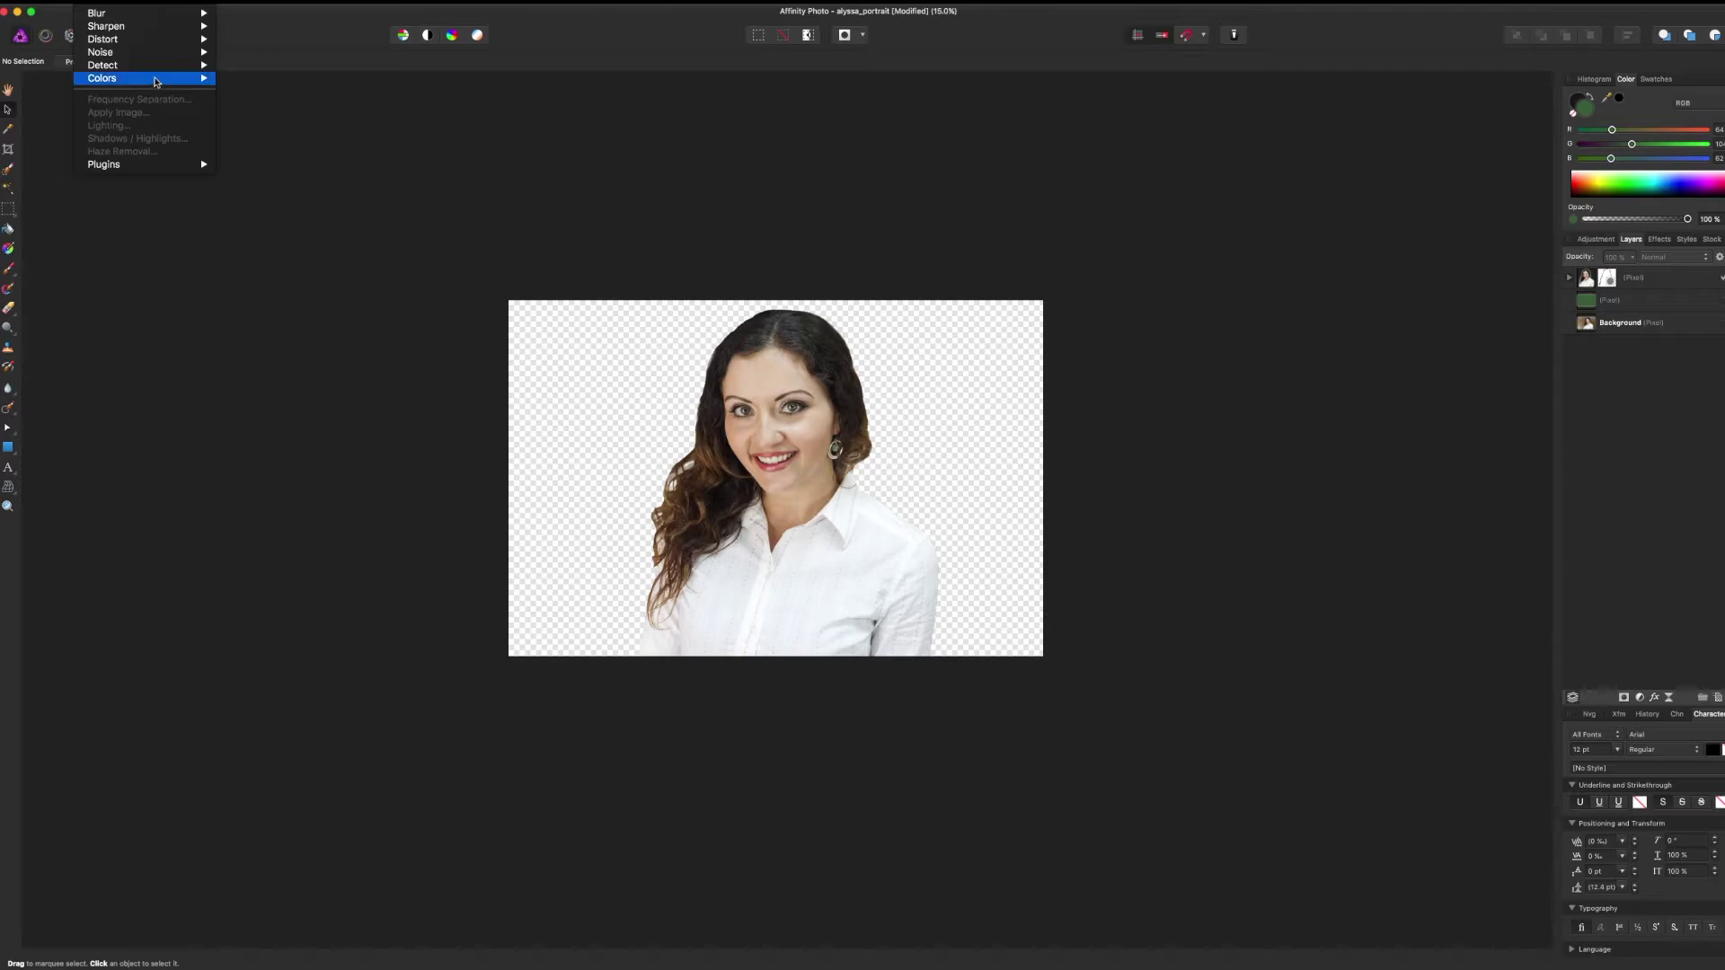
mouse_move(176, 15)
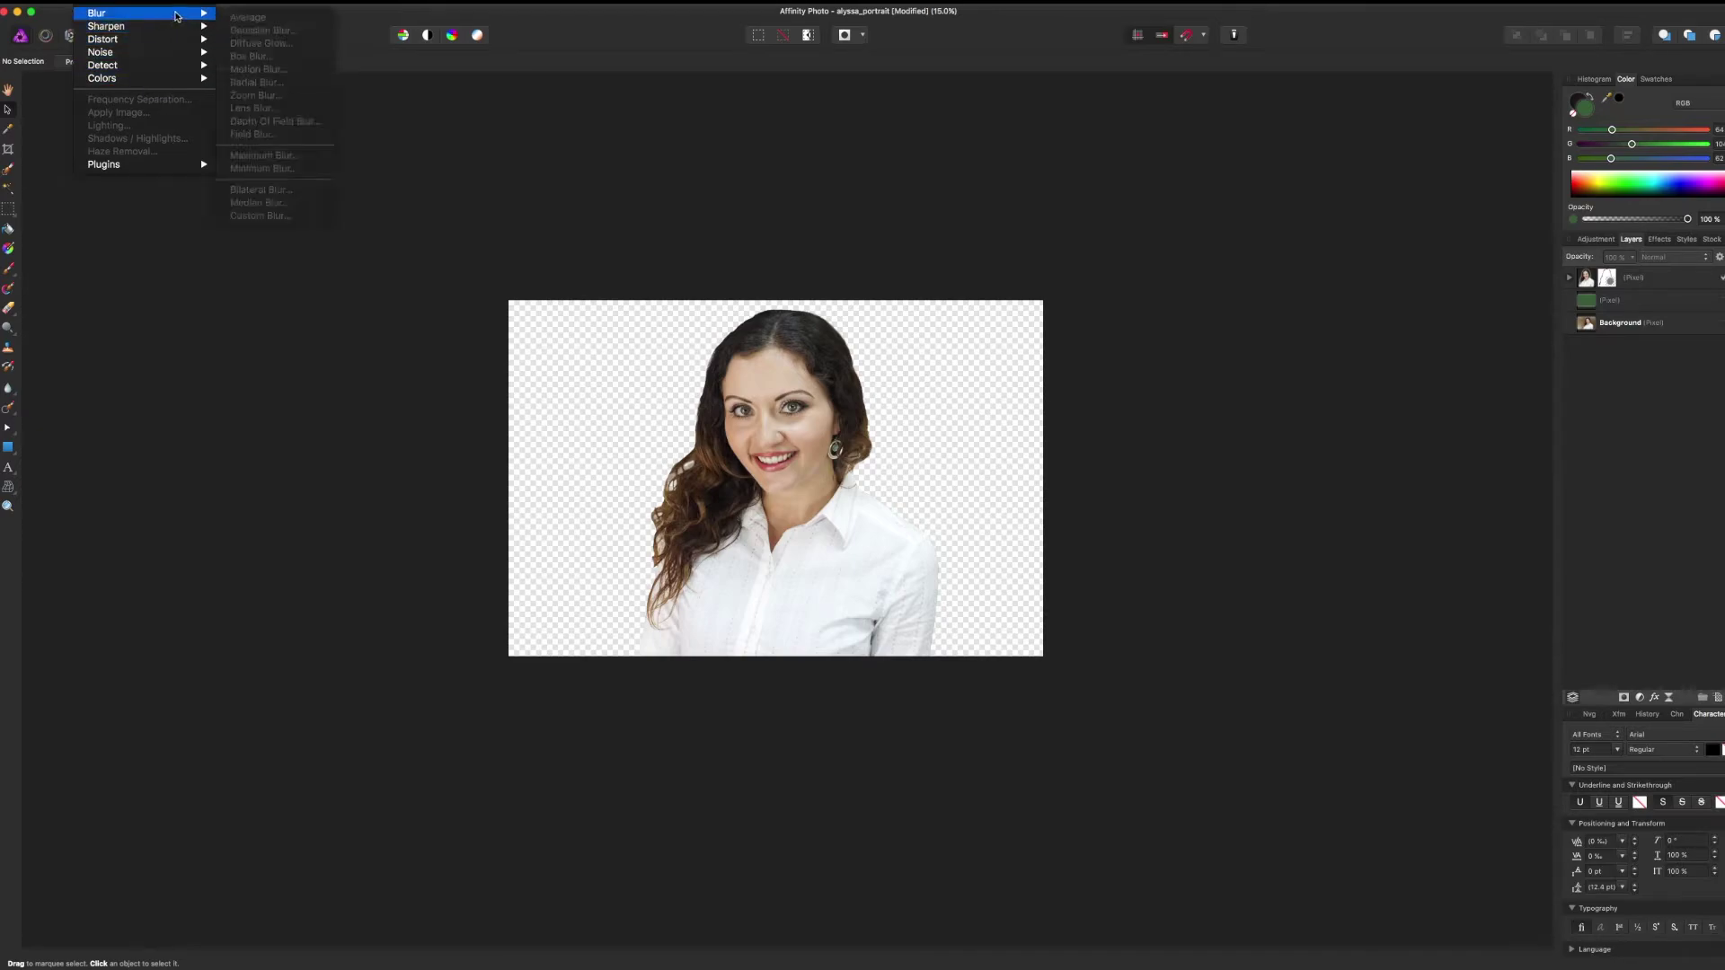
left_click(1602, 329)
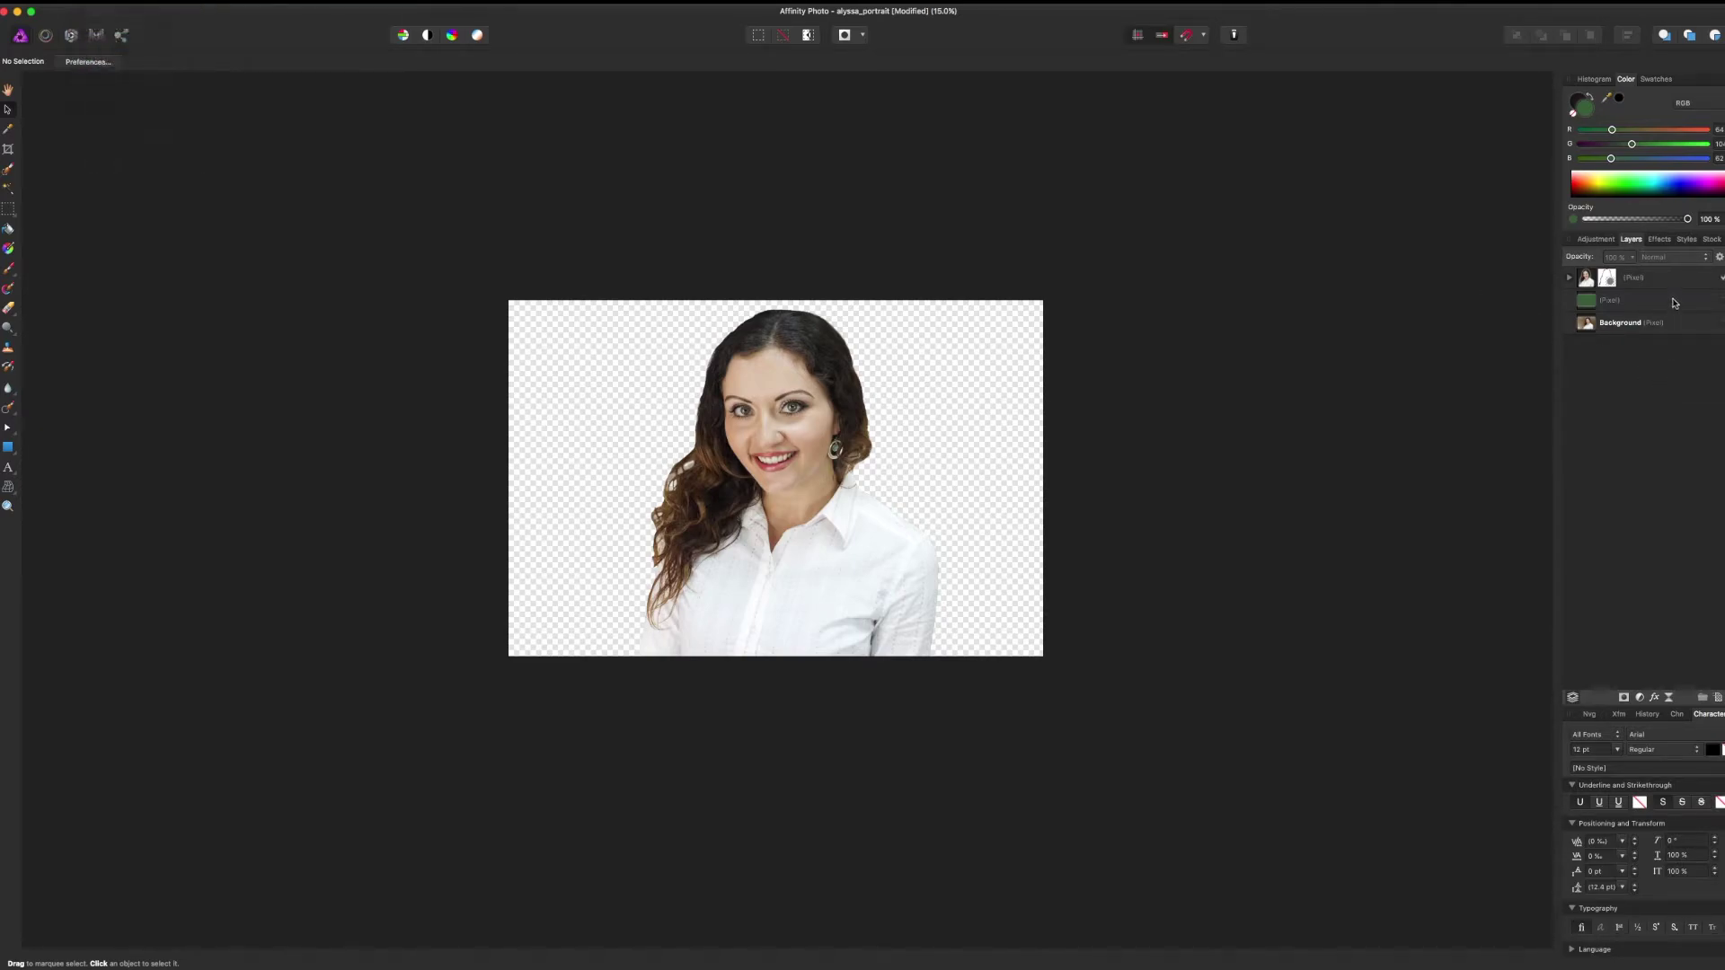
left_click(1671, 282)
left_click(81, 5)
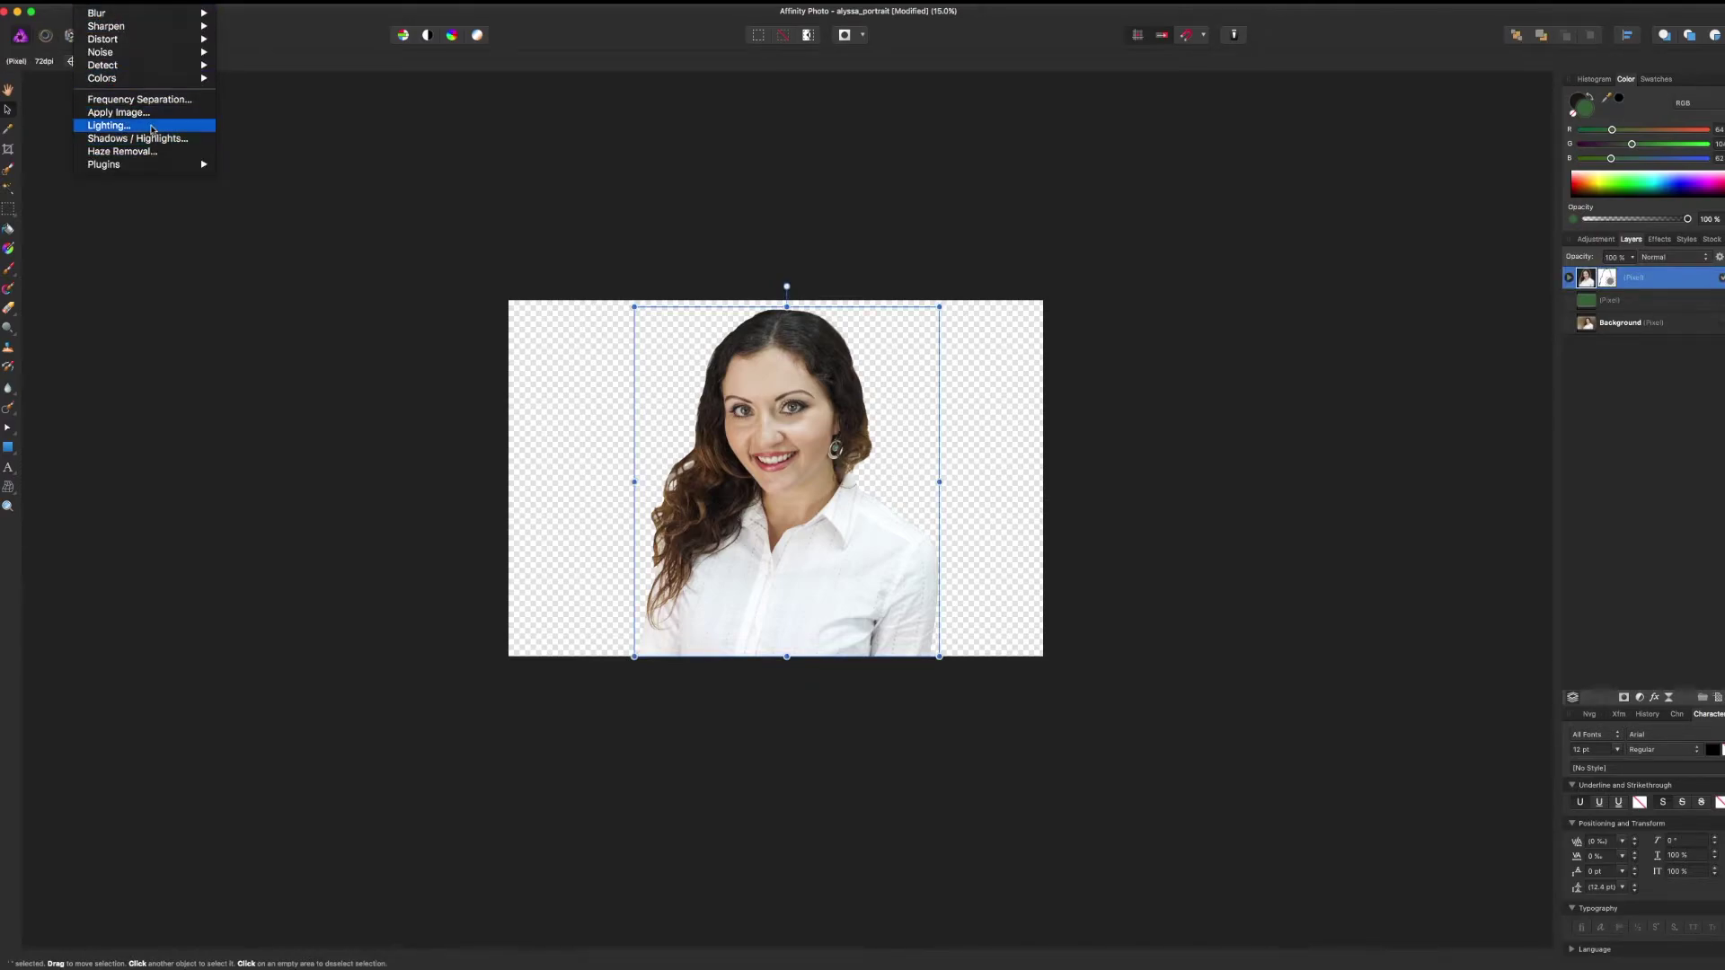
left_click(152, 129)
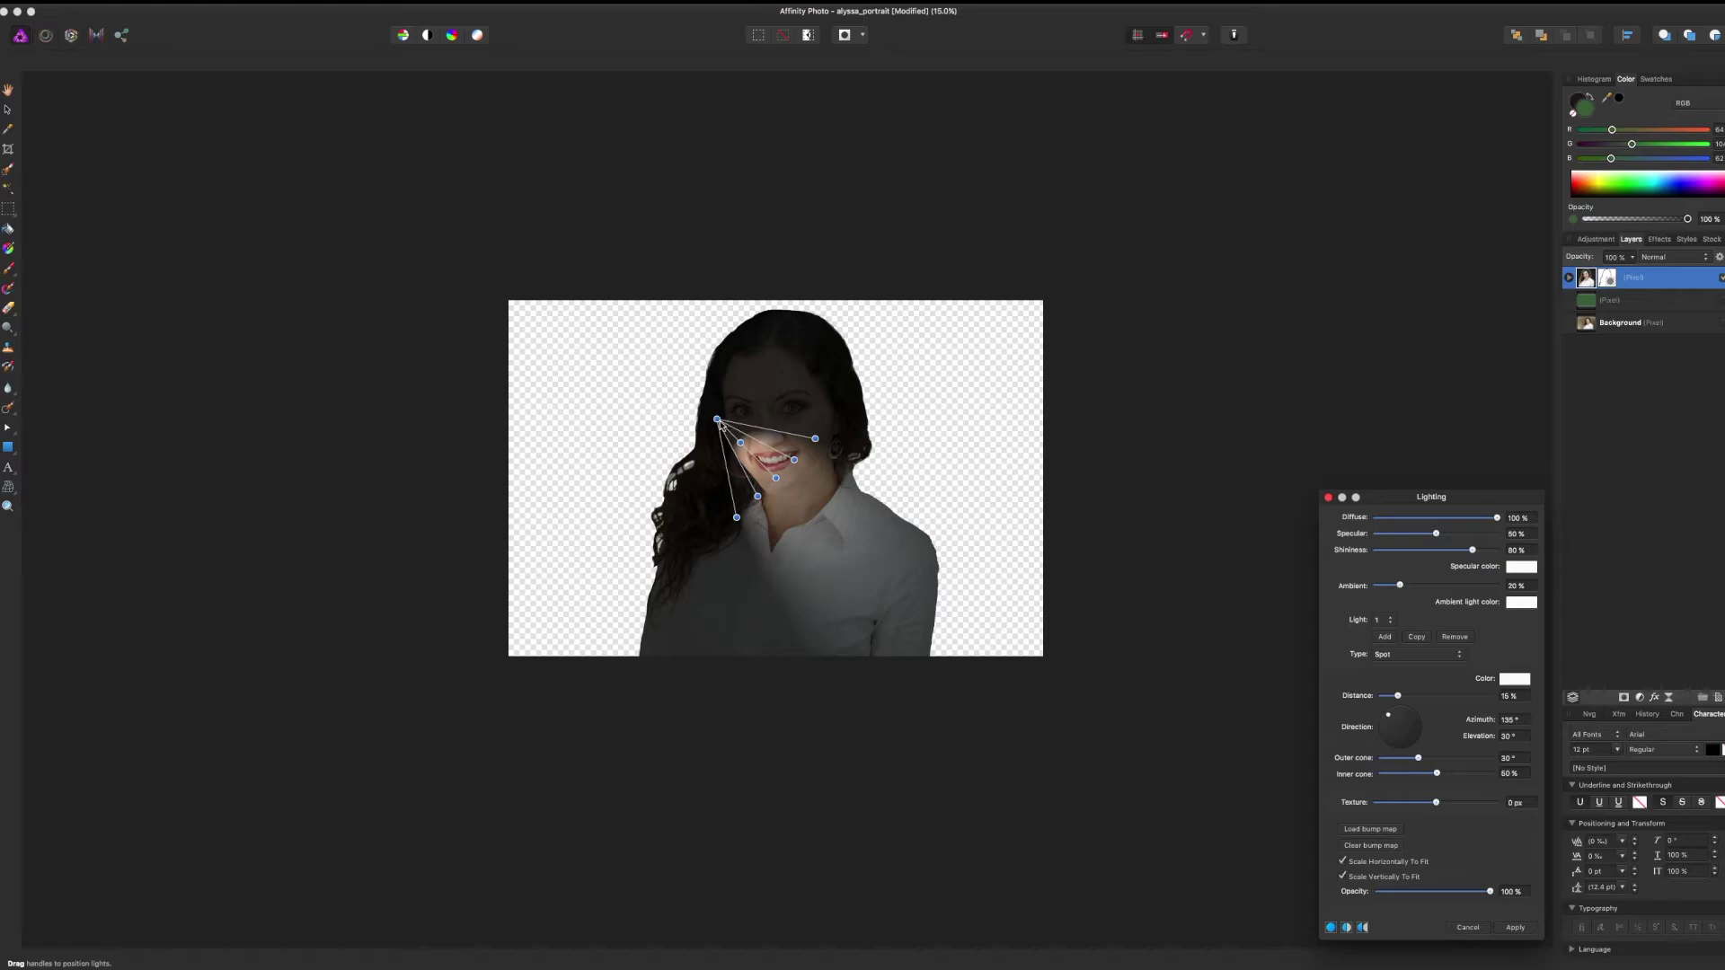
Place the spotlight's source just outside the image's upper-left corner and set specular to 48% and shininess to 75%
left_click_drag(717, 420, 481, 253)
left_click_drag(1490, 497, 1438, 344)
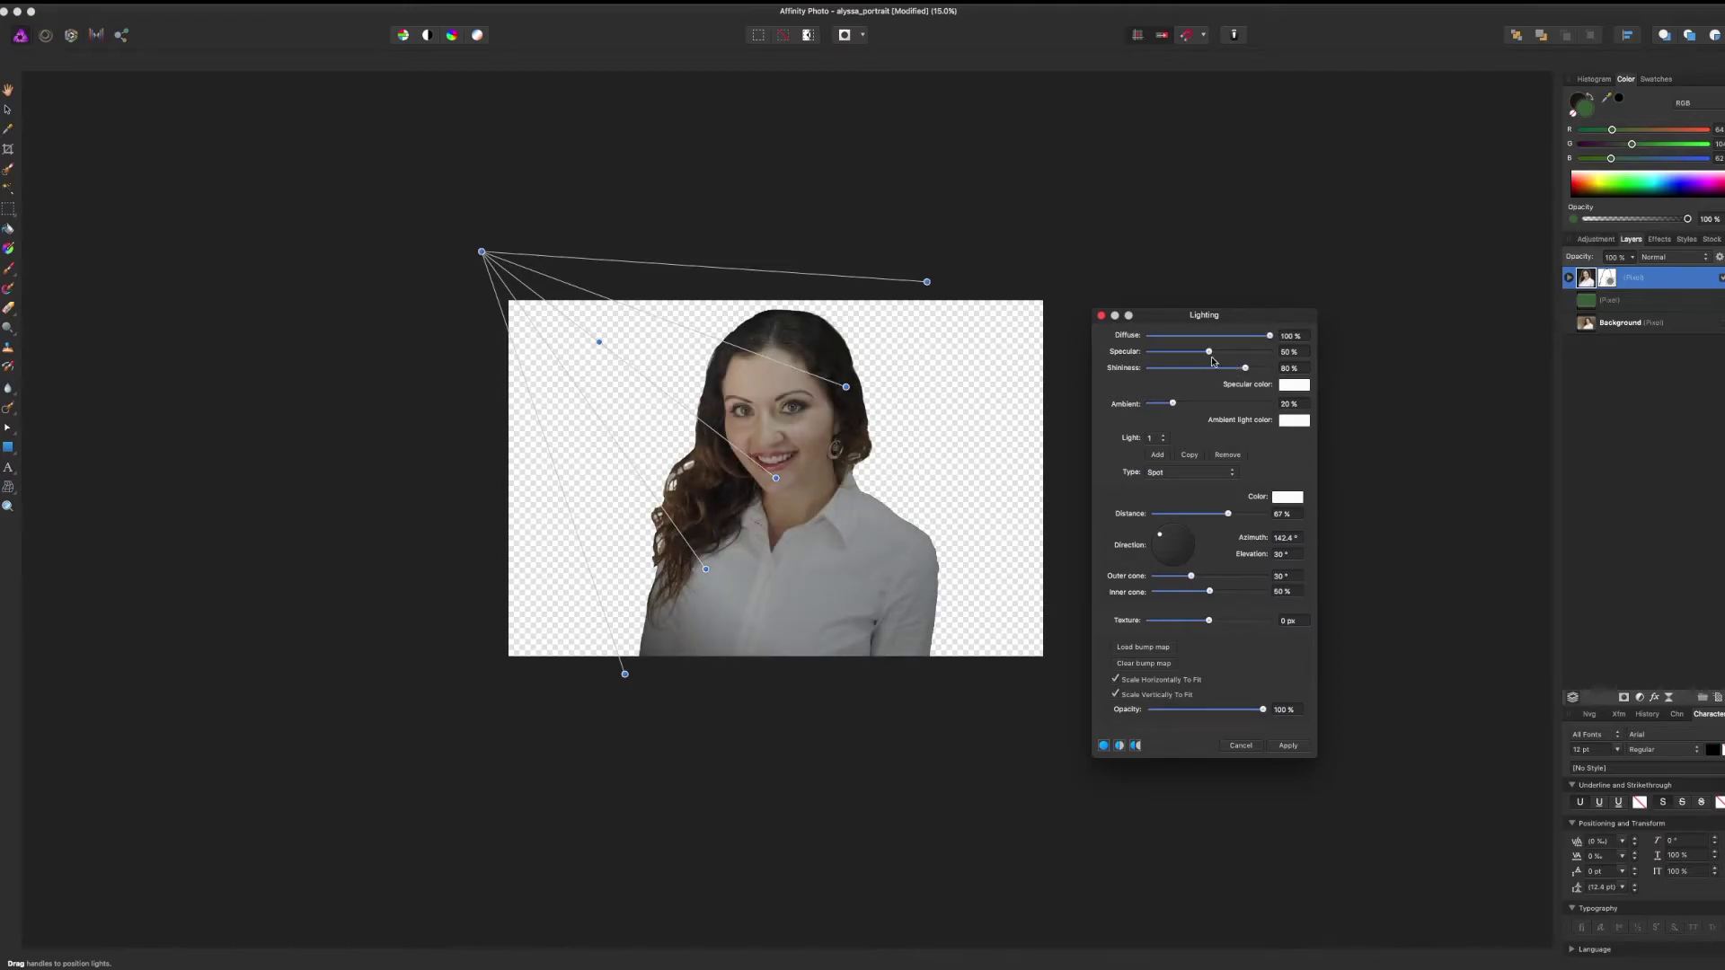
mouse_move(1212, 361)
left_mouse_down()
mouse_move(1158, 356)
mouse_move(1320, 374)
mouse_move(1243, 375)
left_mouse_up()
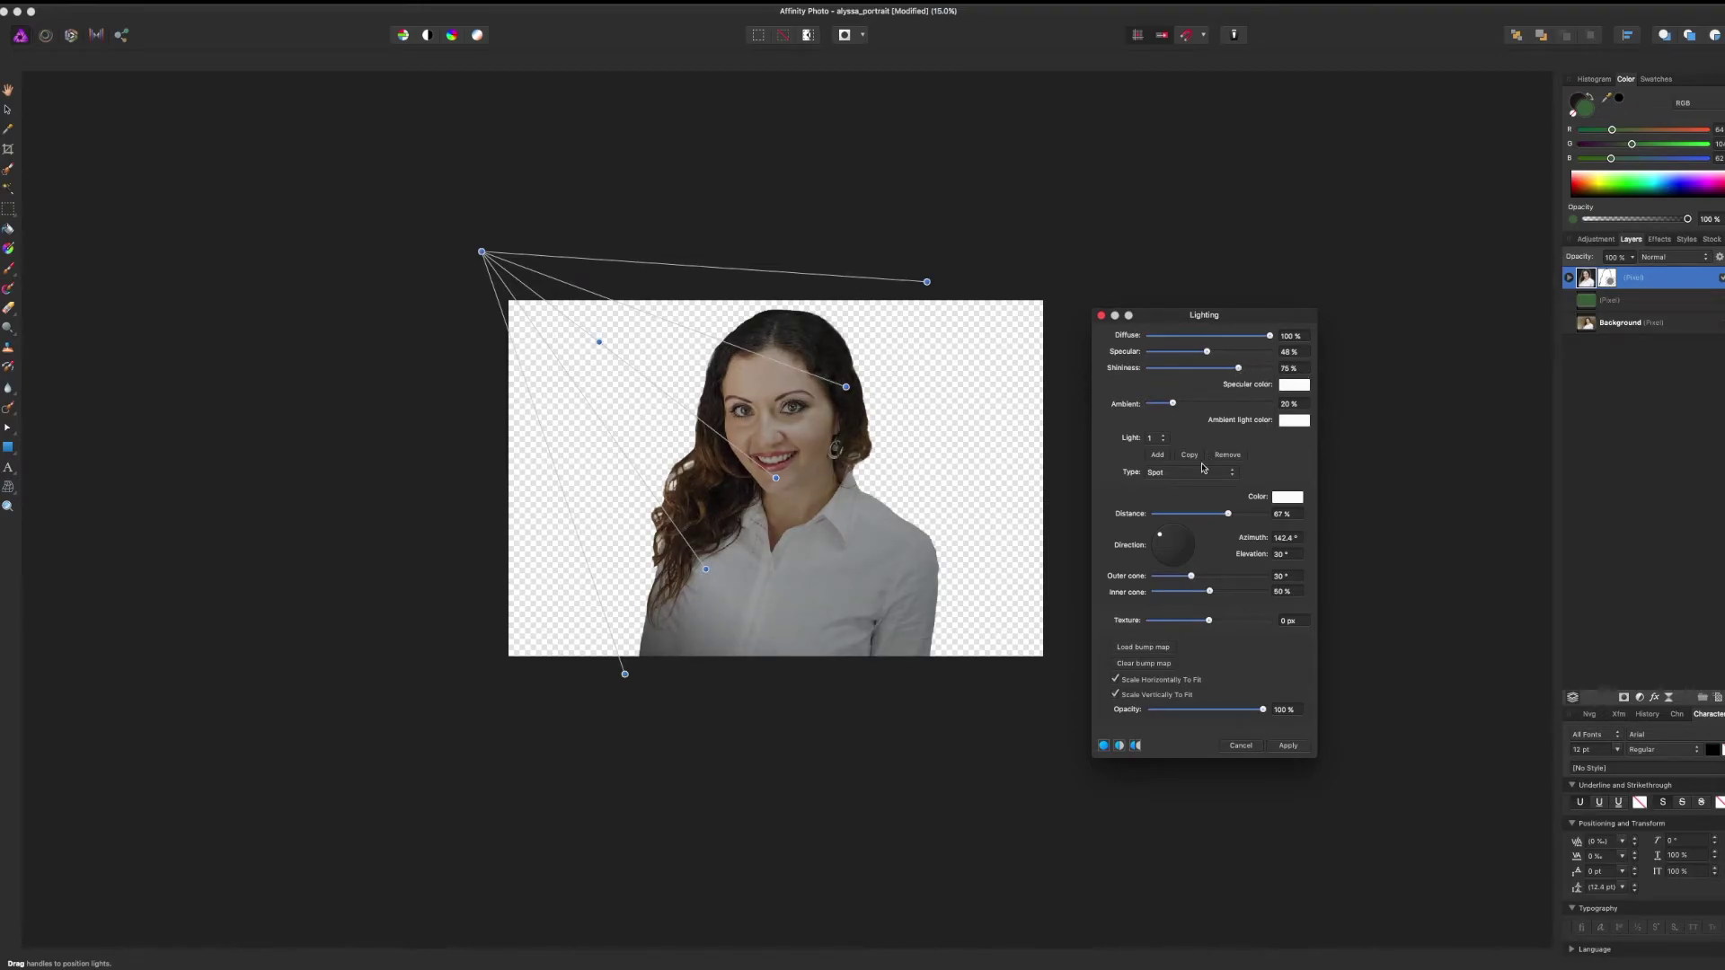
Try the Point and Directional types for the light, and return it to Spot
left_click(1158, 438)
left_click(1158, 442)
left_click(1172, 472)
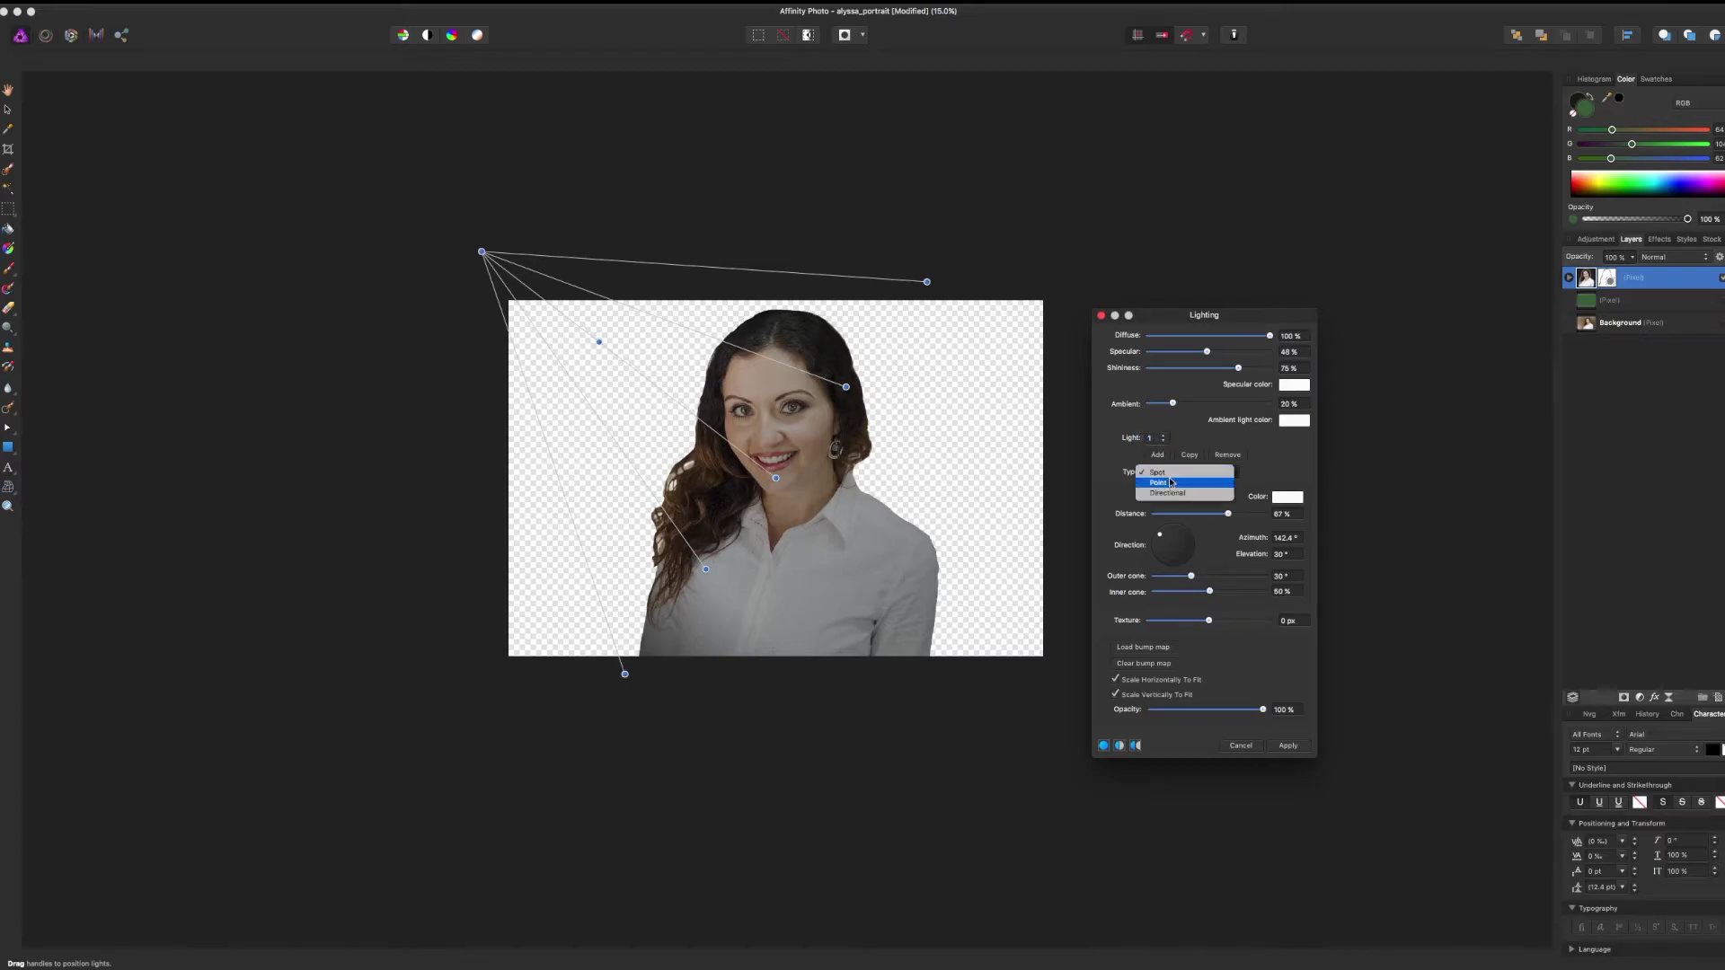
left_click(1172, 486)
left_click(1175, 476)
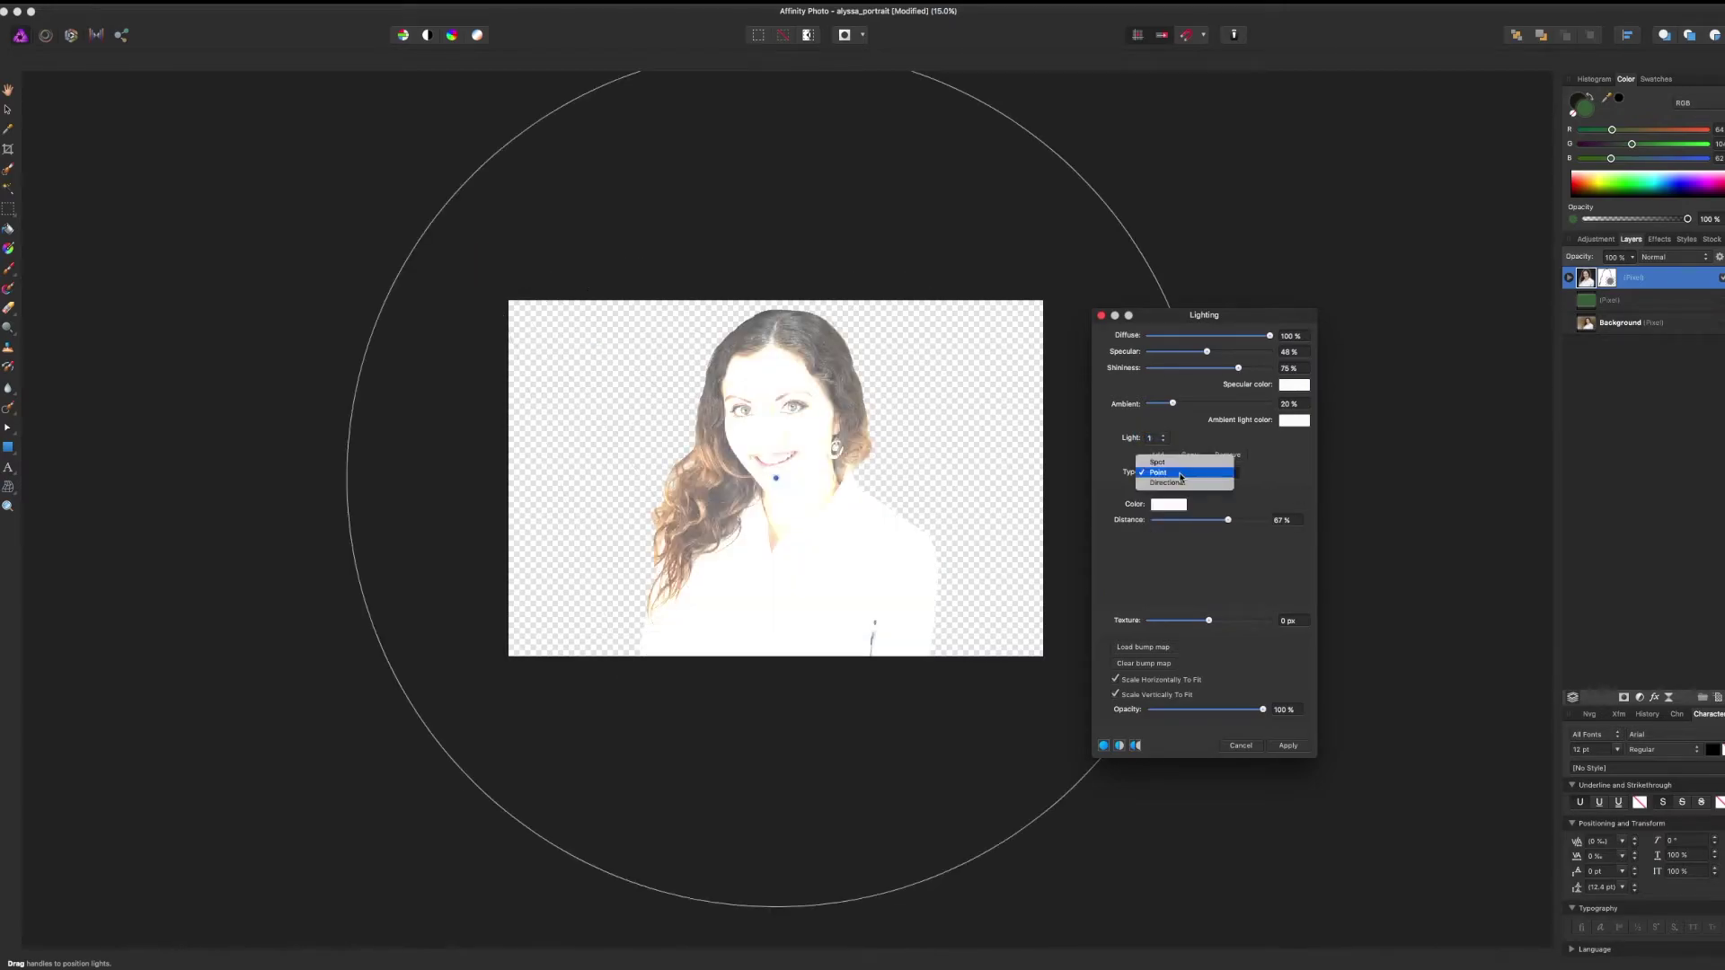
left_click(1179, 484)
mouse_move(1164, 503)
left_mouse_down()
mouse_move(1215, 491)
mouse_move(1167, 504)
mouse_move(1177, 478)
left_mouse_up()
left_click(1177, 476)
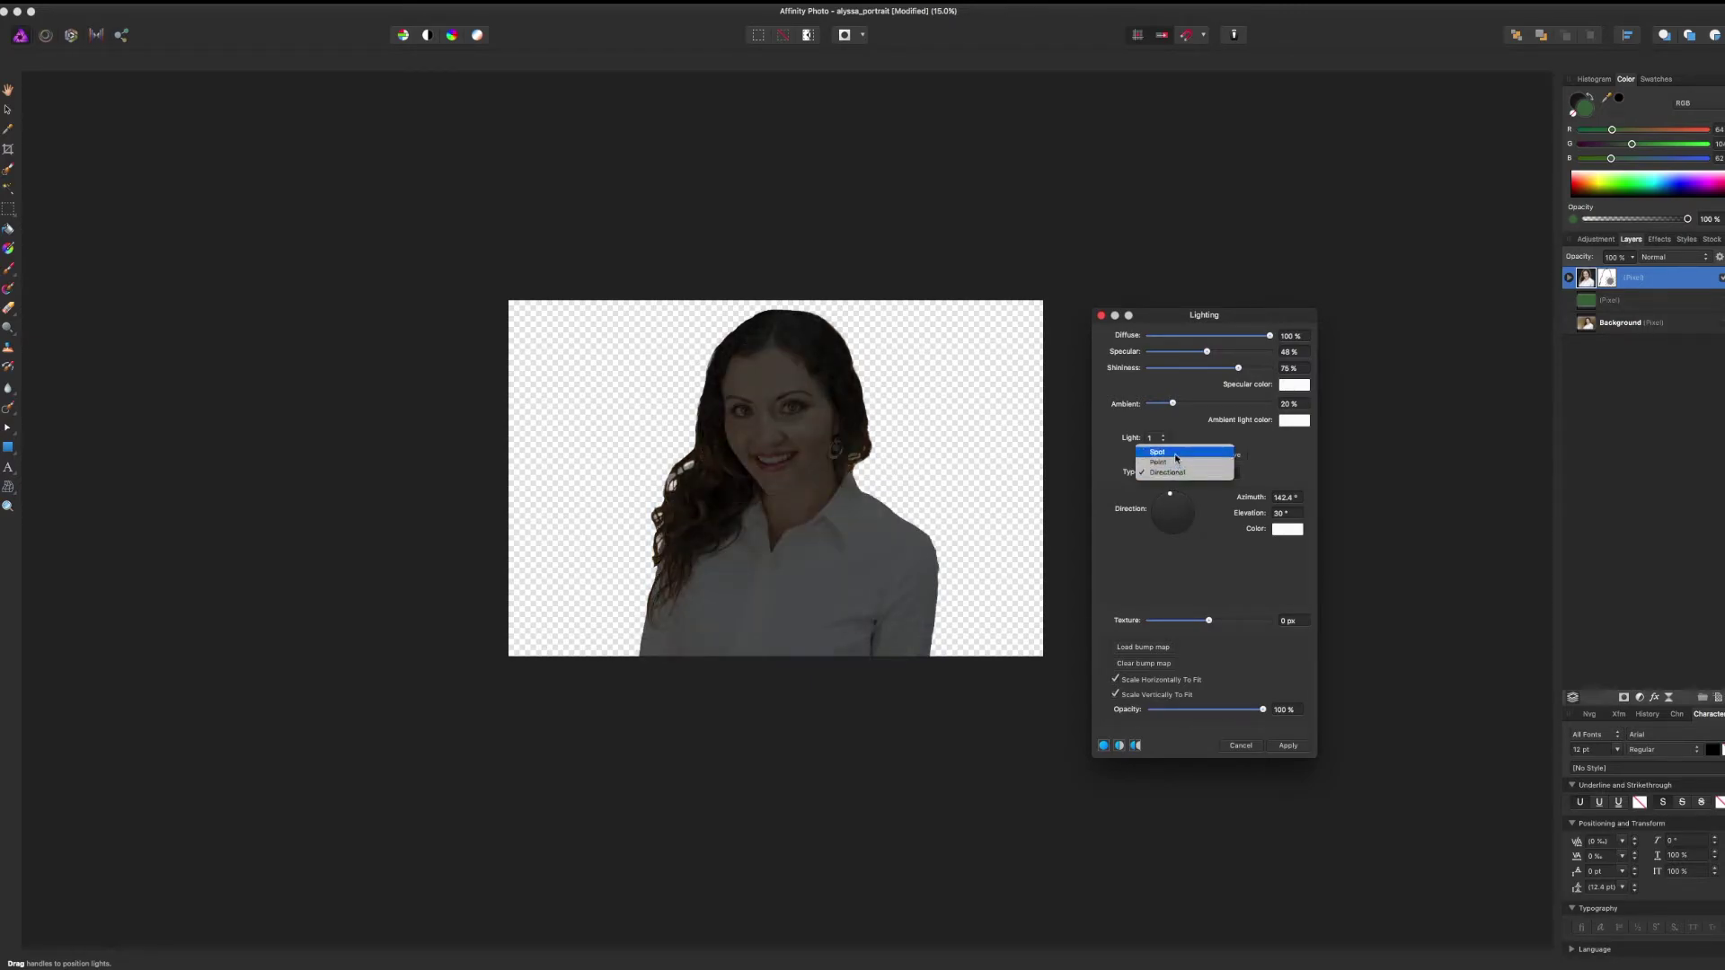
left_click(1179, 484)
Aim the spotlight at the woman from the image's upper-left area and set specular to about 42% and ambient to 80%
scroll(710, 170, "up", 3)
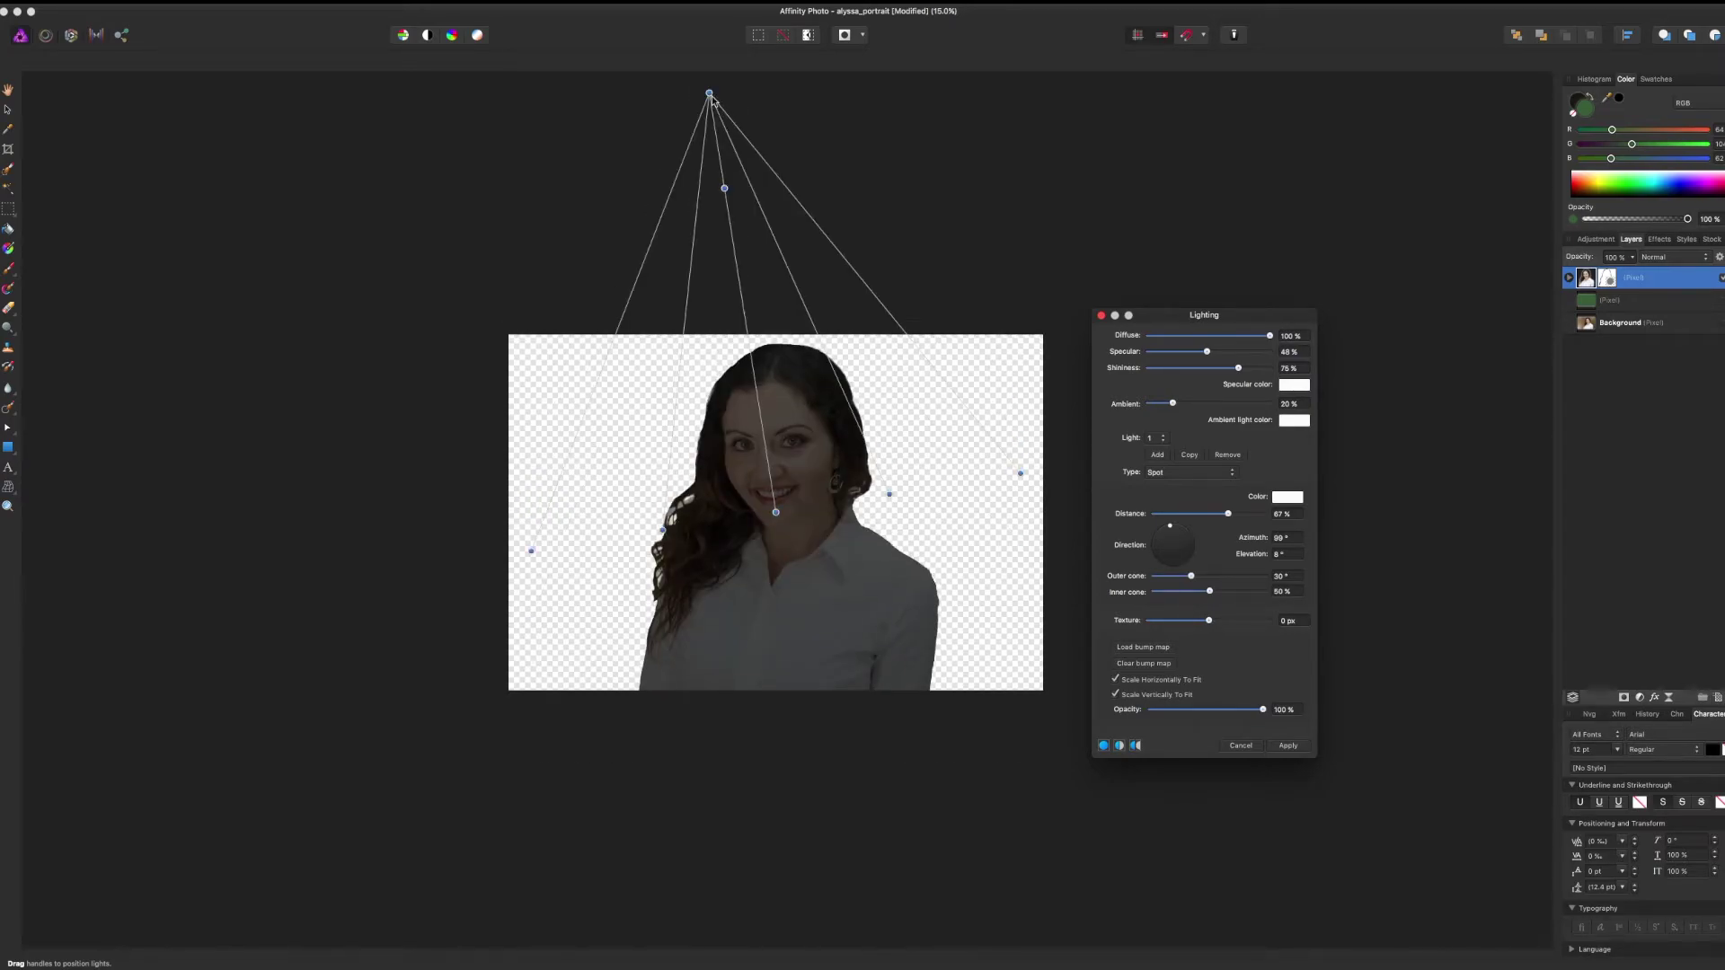
left_click_drag(709, 94, 539, 382)
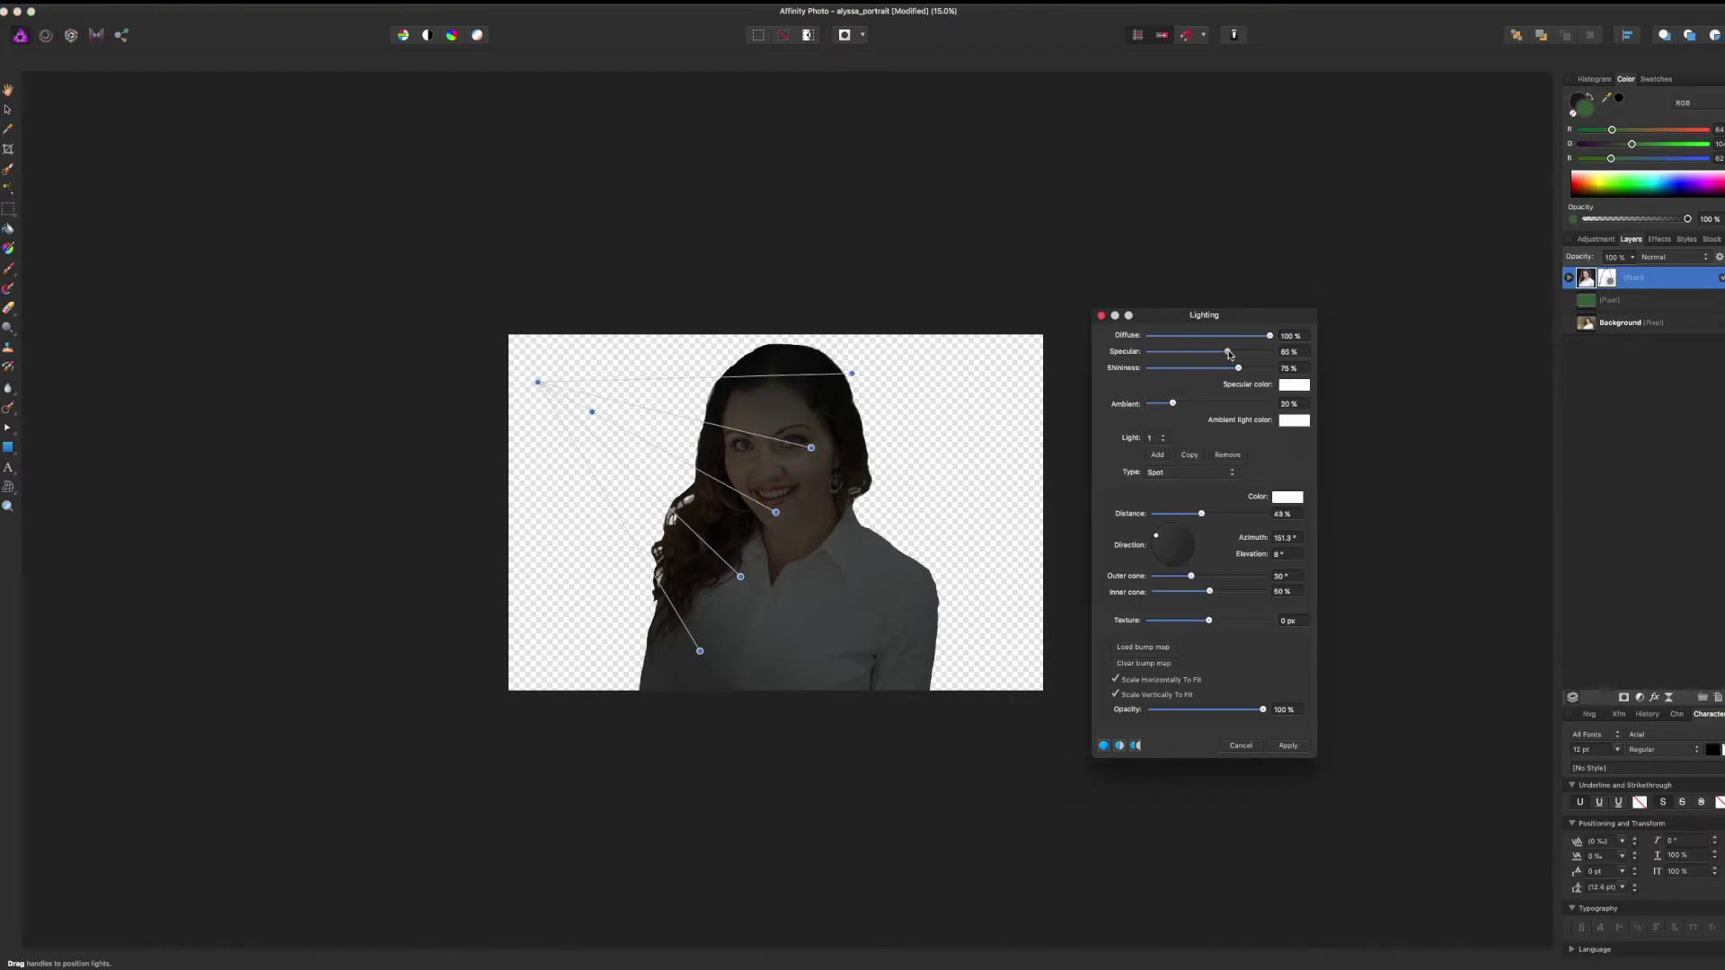
left_click_drag(1206, 352, 1246, 418)
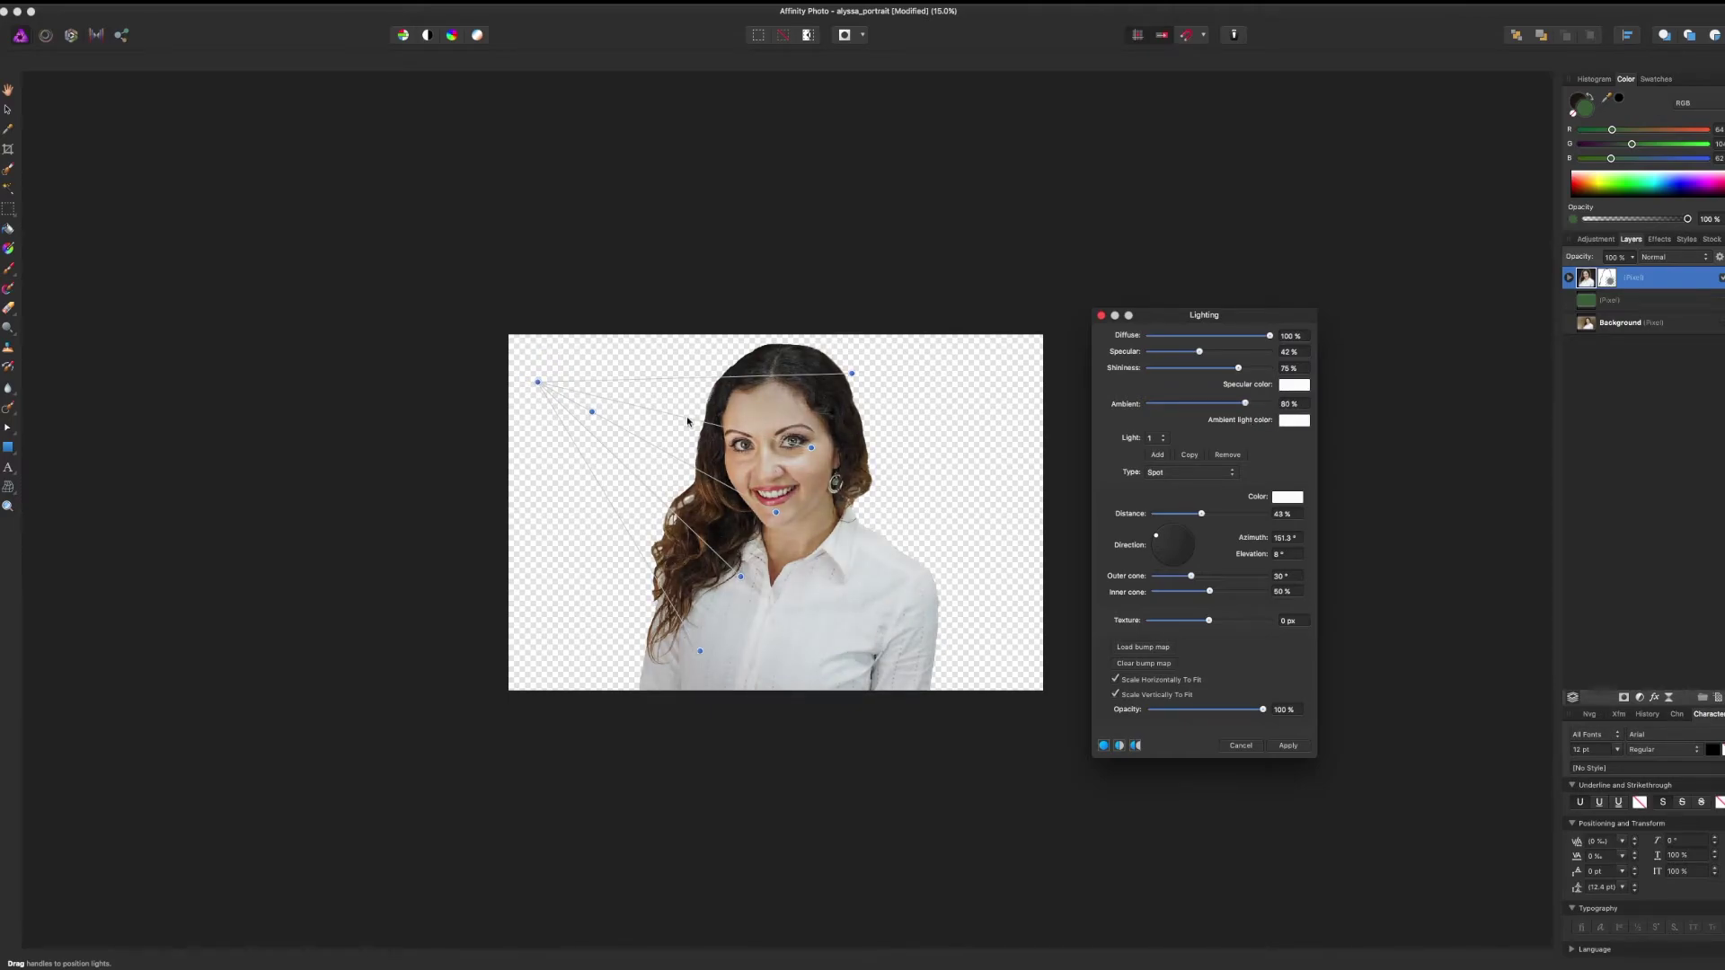
Raise the spotlight's source above the image's upper-left edge and widen its outer cone to about 42.3°
left_click_drag(539, 386, 649, 353)
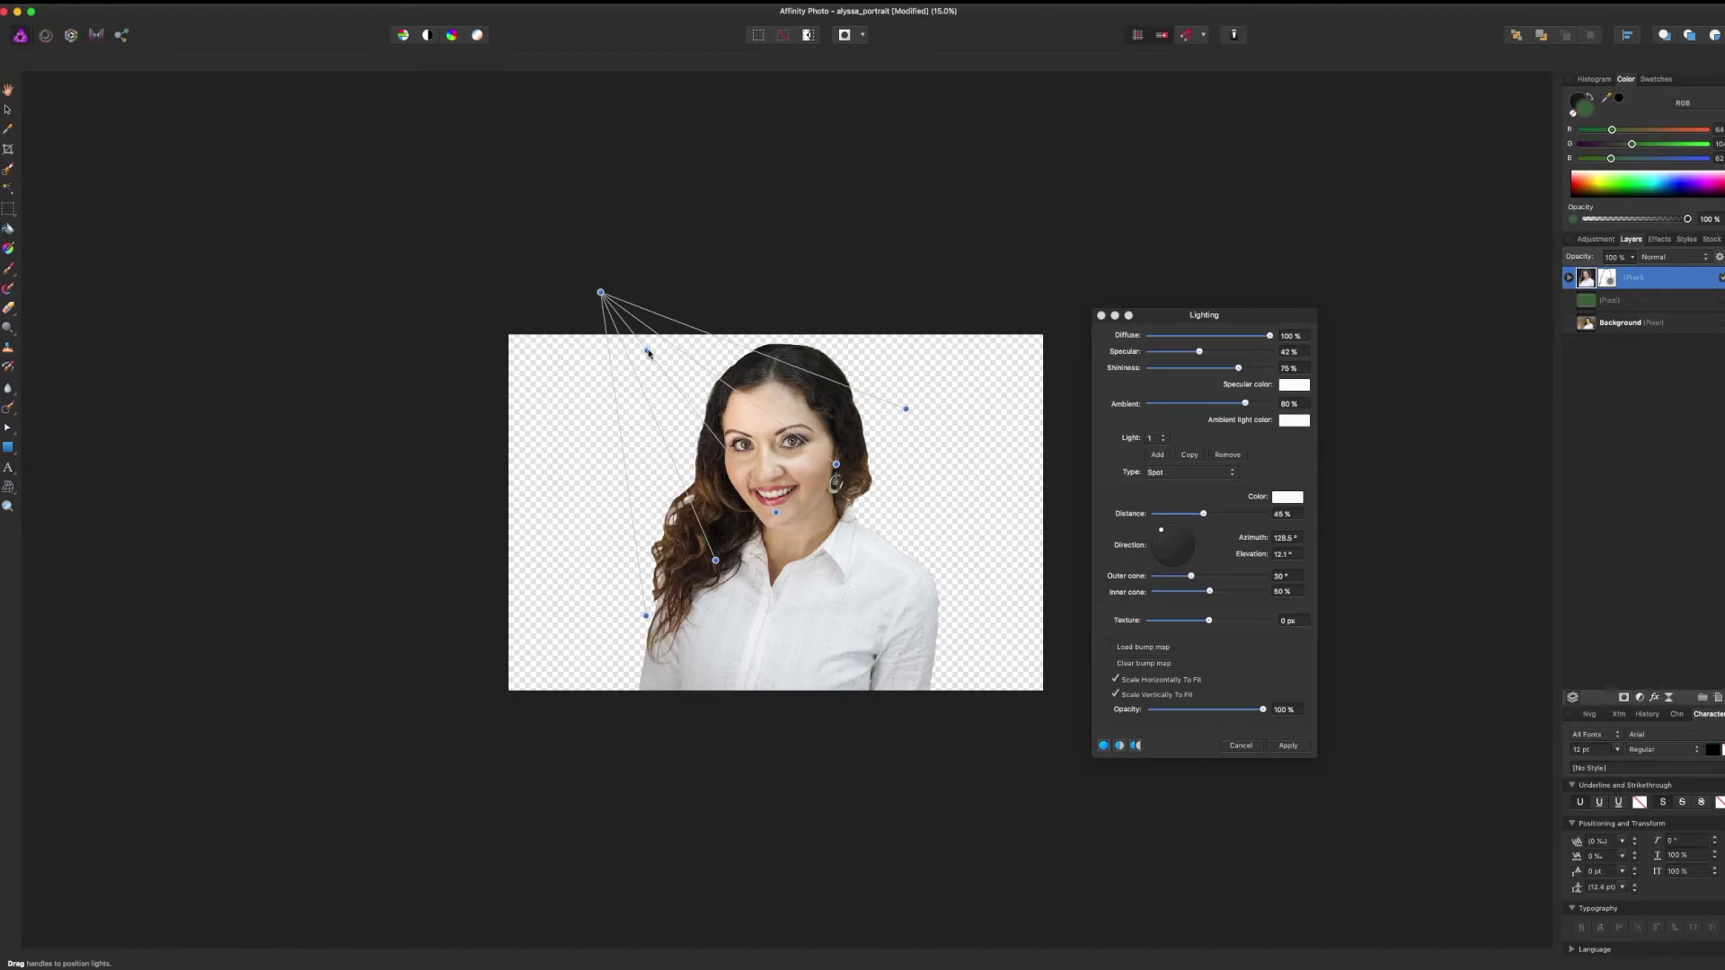
left_click_drag(601, 294, 609, 292)
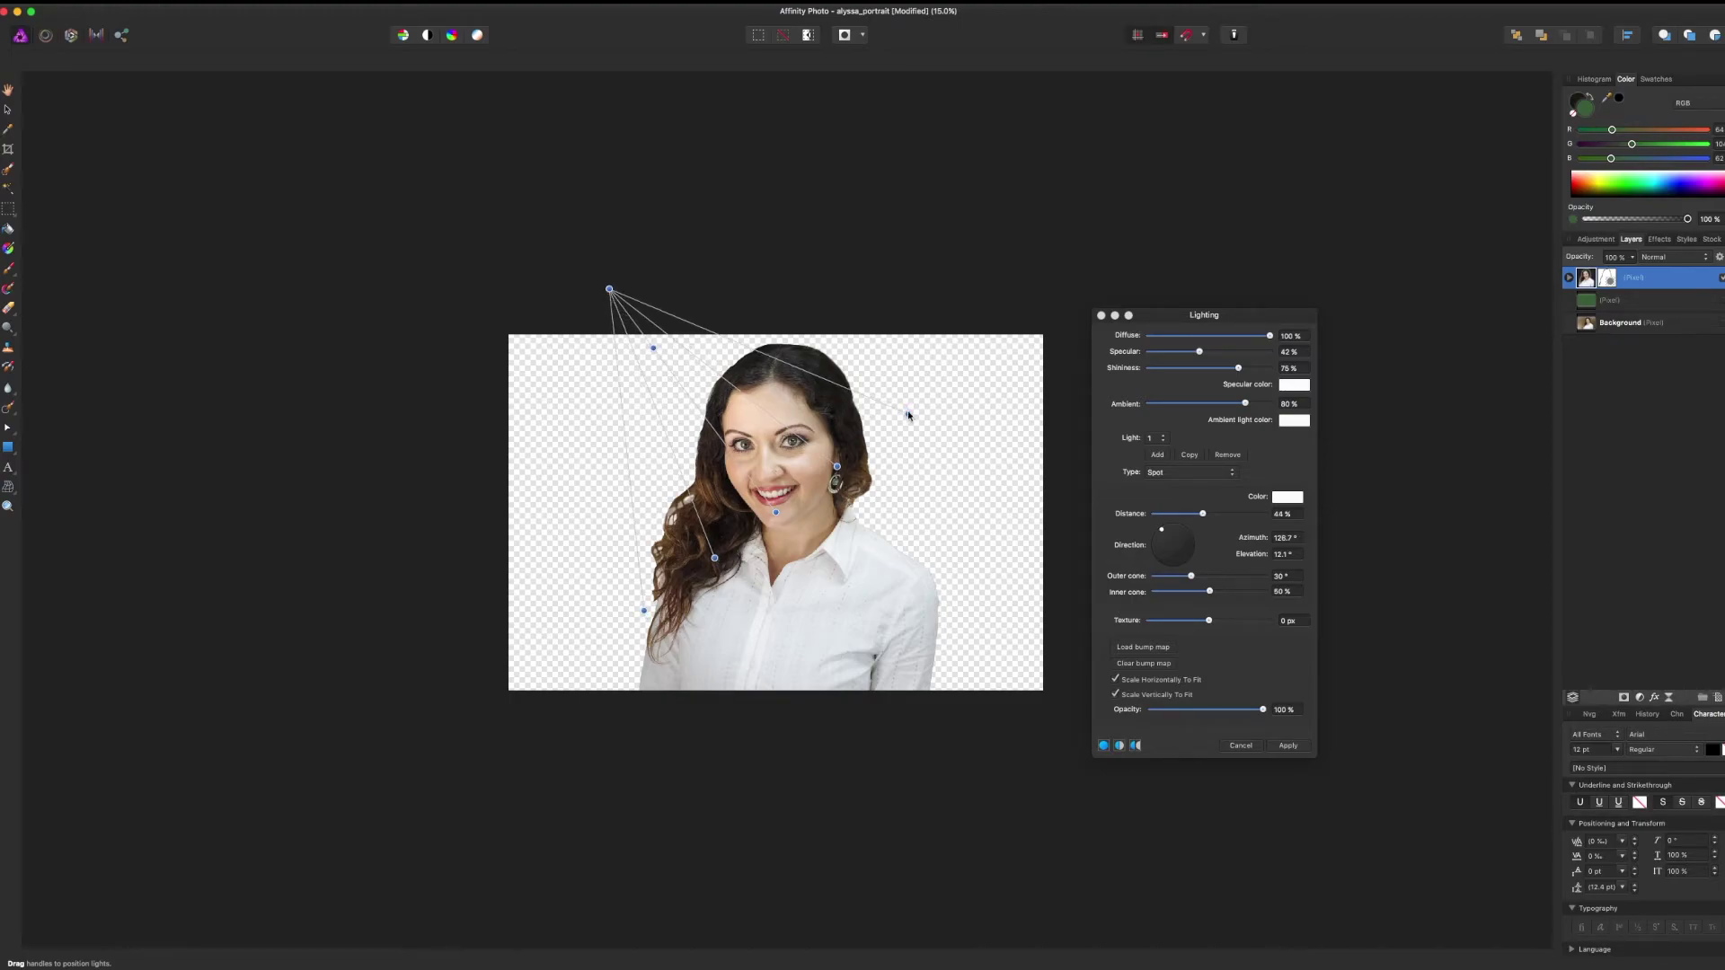
left_click_drag(907, 413, 954, 319)
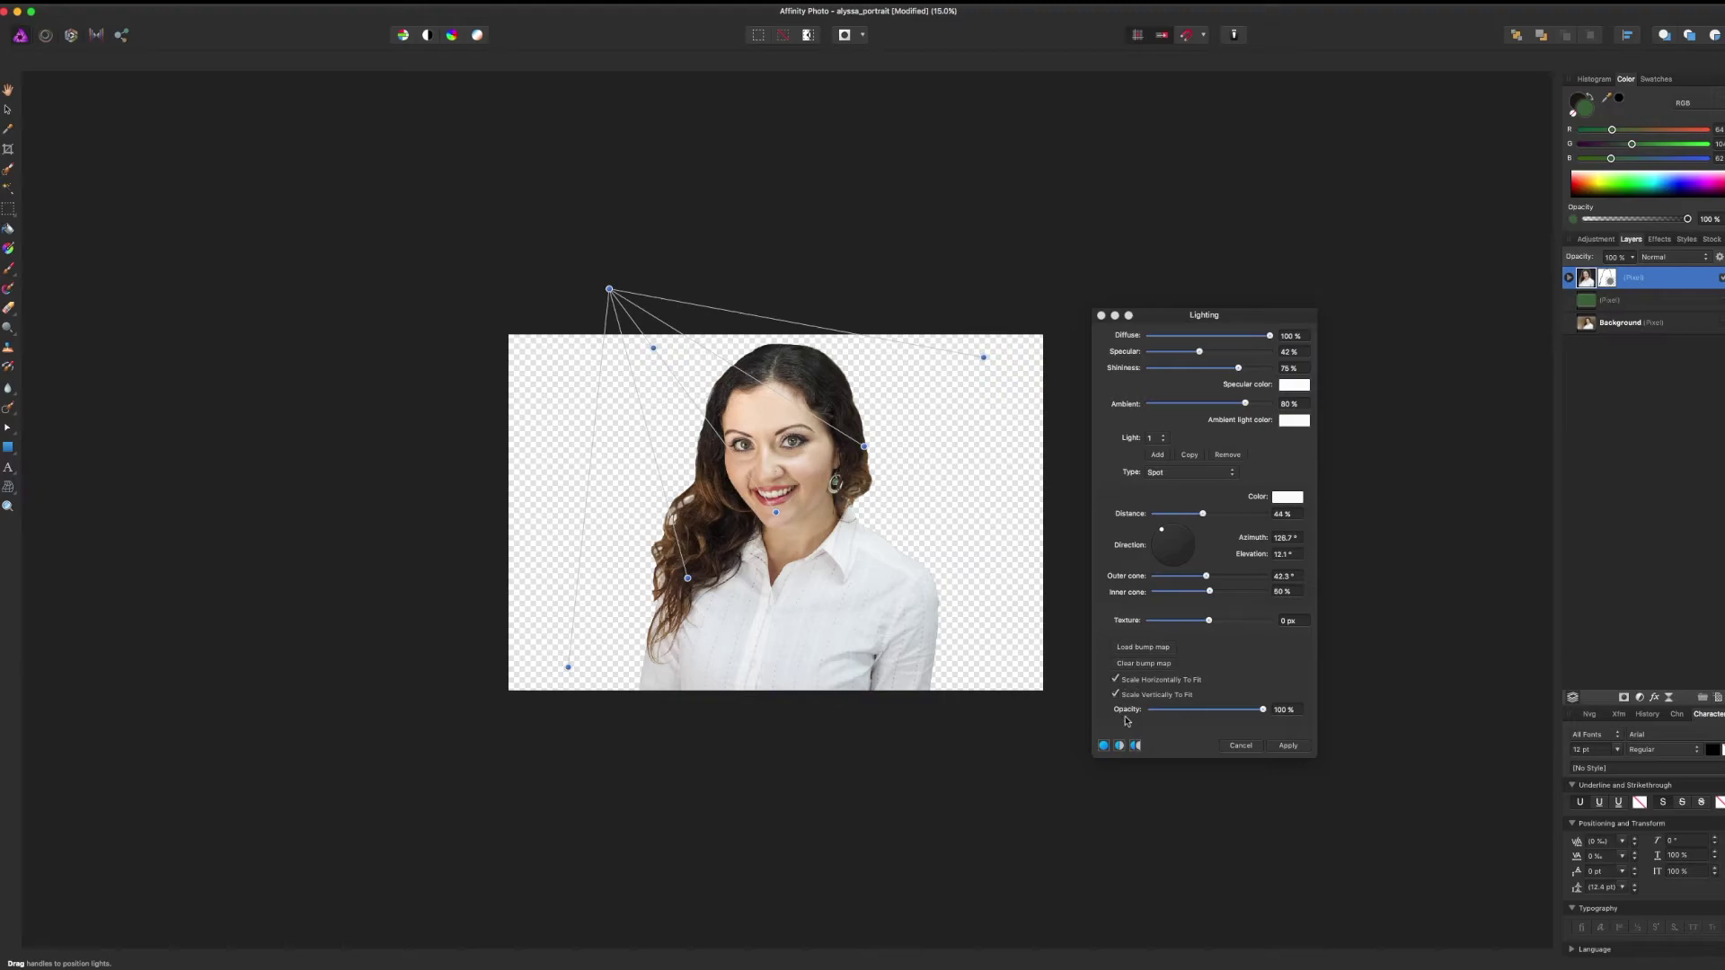
Show a side-by-side before/after comparison and narrow the spotlight to an outer cone of about 38.6° and an inner cone of 47%
left_click(1120, 745)
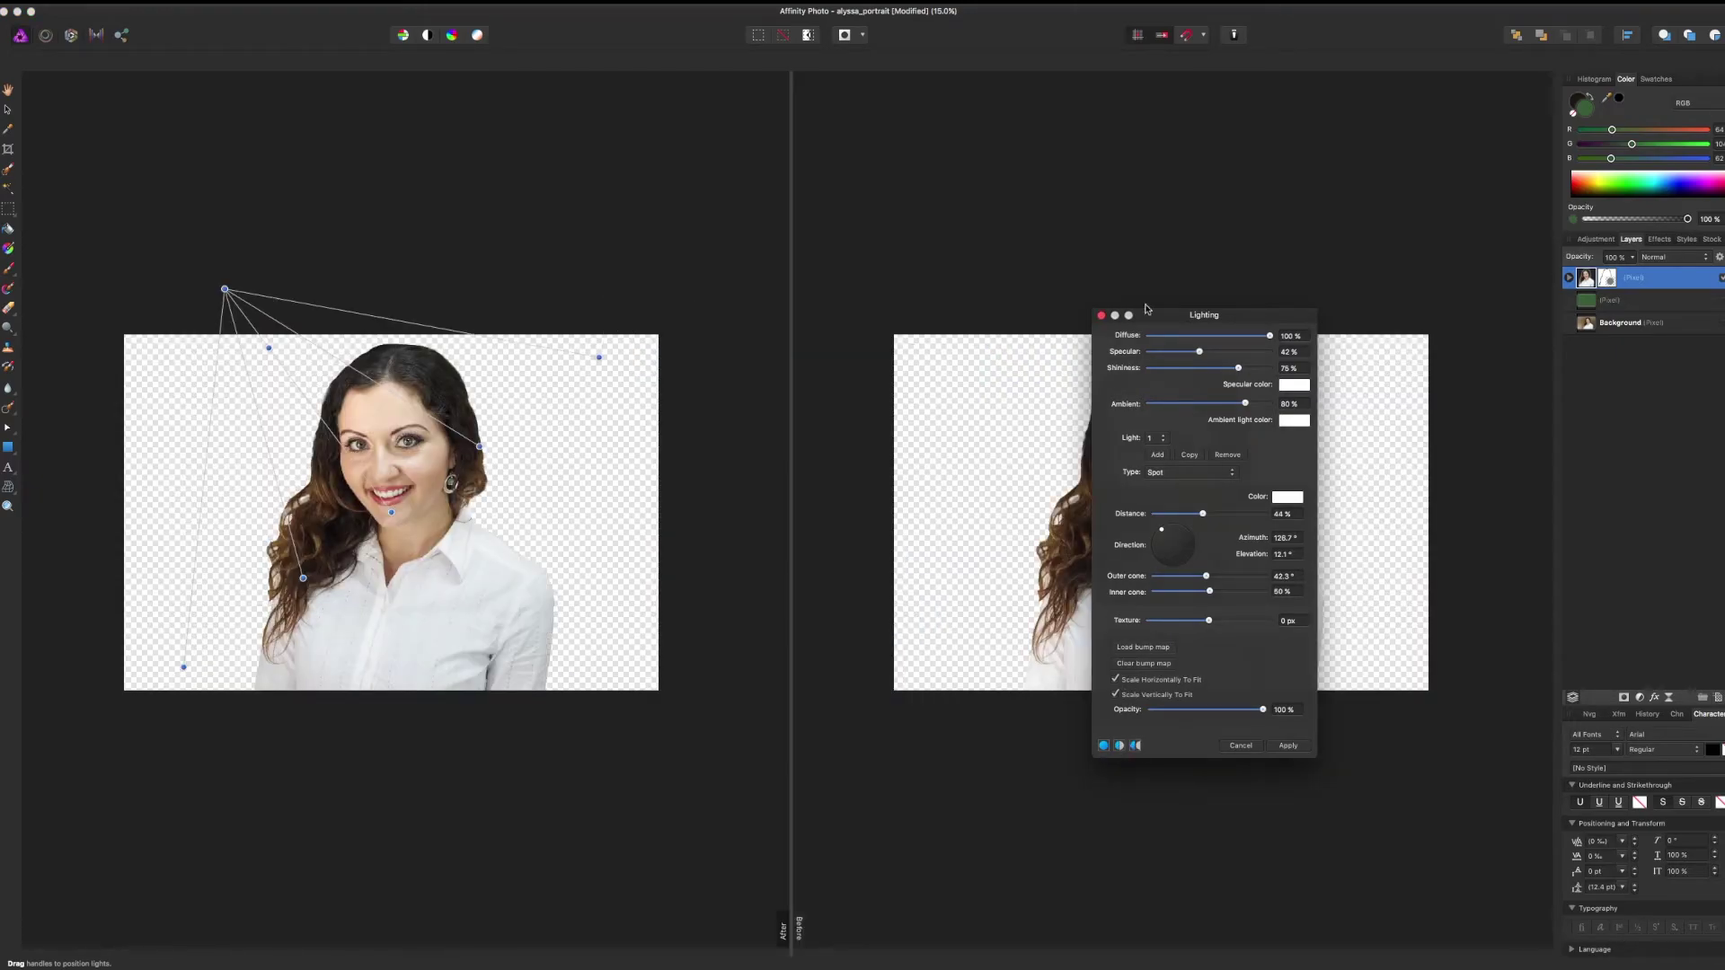
left_click_drag(1252, 315, 1611, 362)
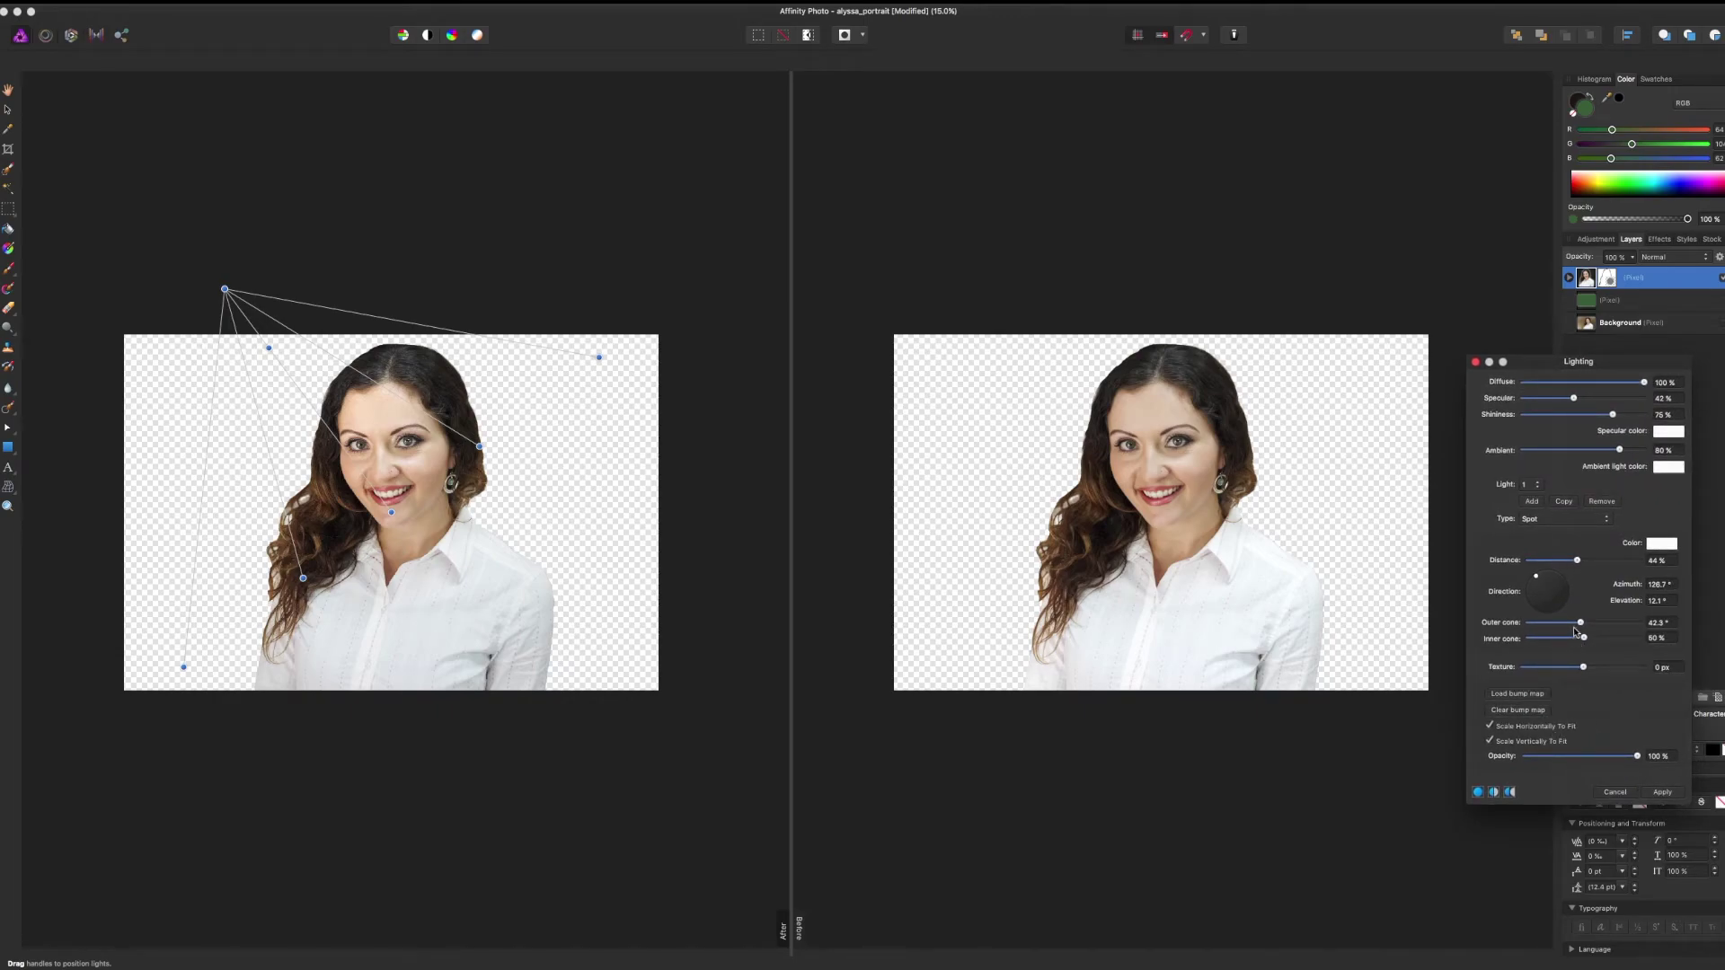
left_click_drag(1581, 626, 1580, 639)
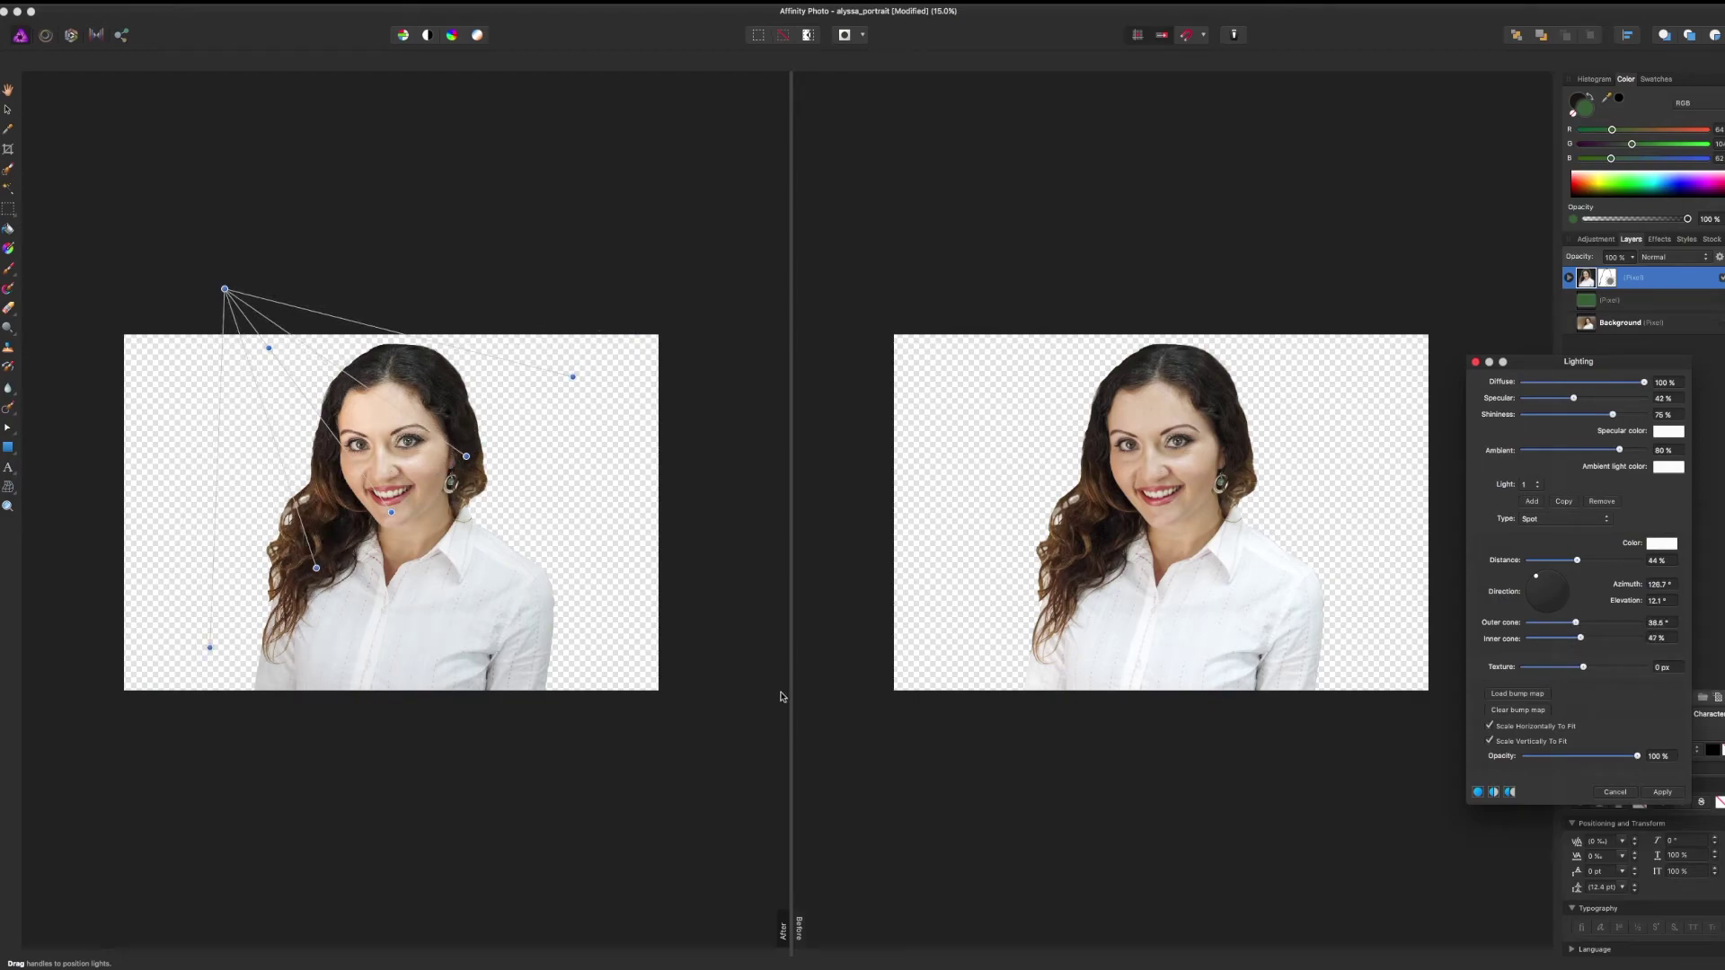
Set the ambient light to 81% and adjust the spotlight to an outer cone of 40.8° and an elevation of 18.3°
key("super+equal")
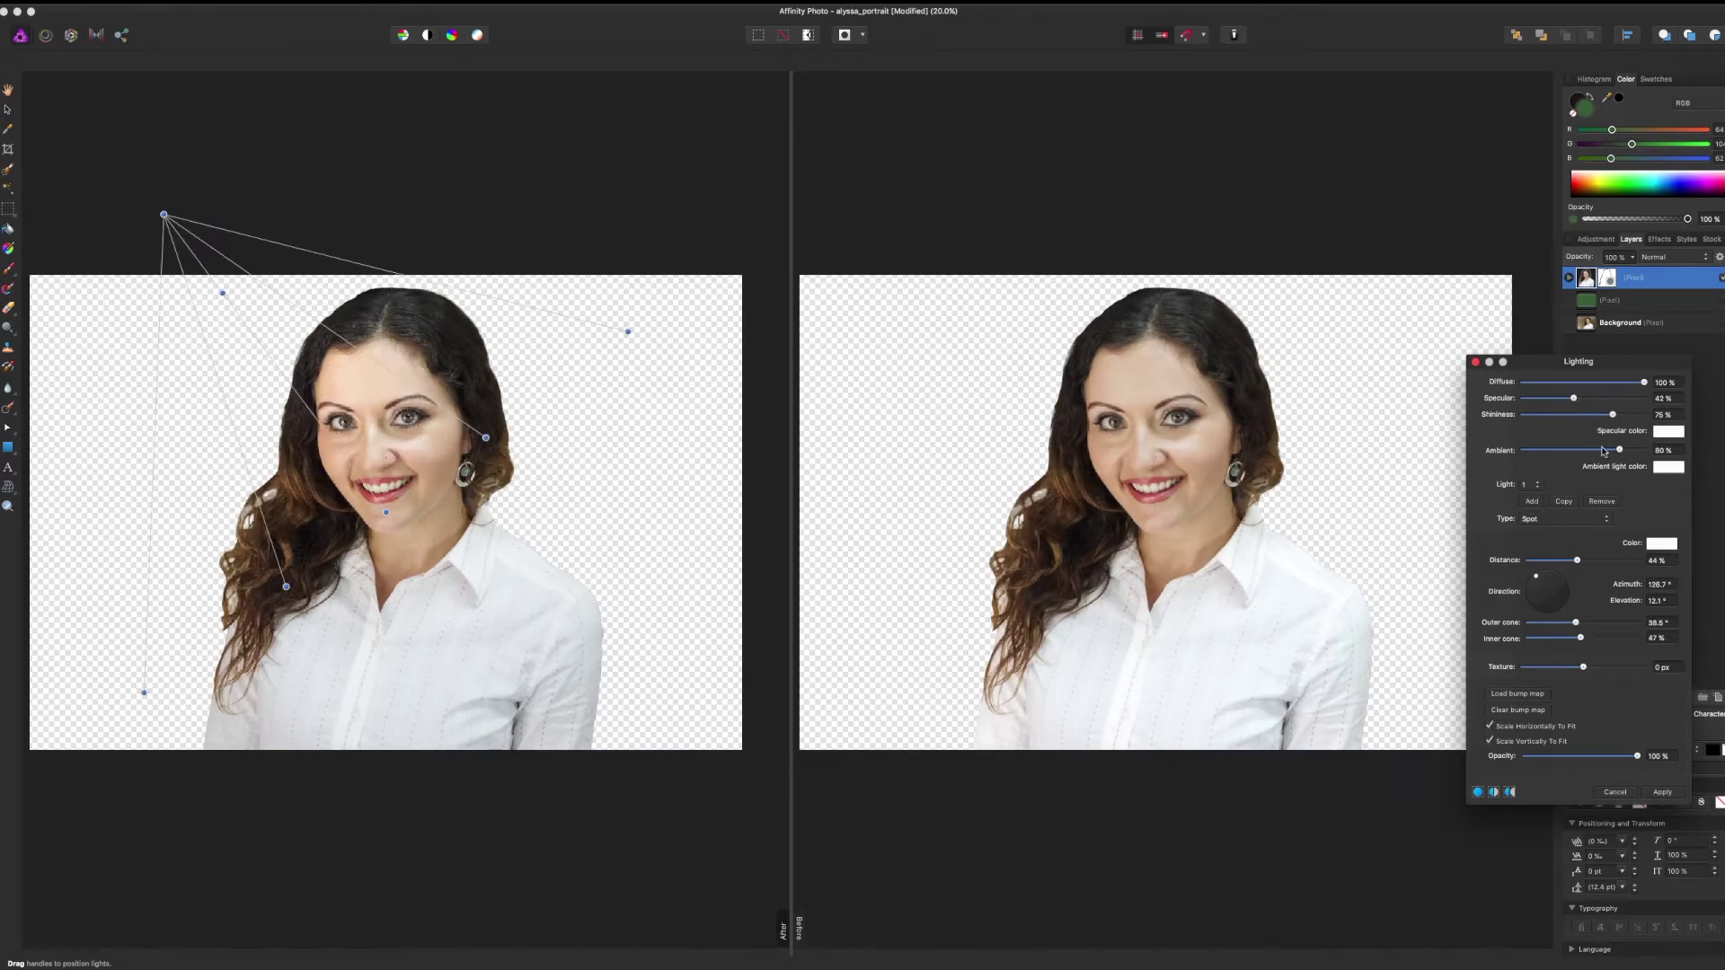
left_click_drag(1604, 451, 1623, 449)
mouse_move(1622, 450)
left_mouse_down()
mouse_move(1593, 454)
mouse_move(1629, 453)
left_mouse_up()
left_click_drag(1584, 624, 1538, 579)
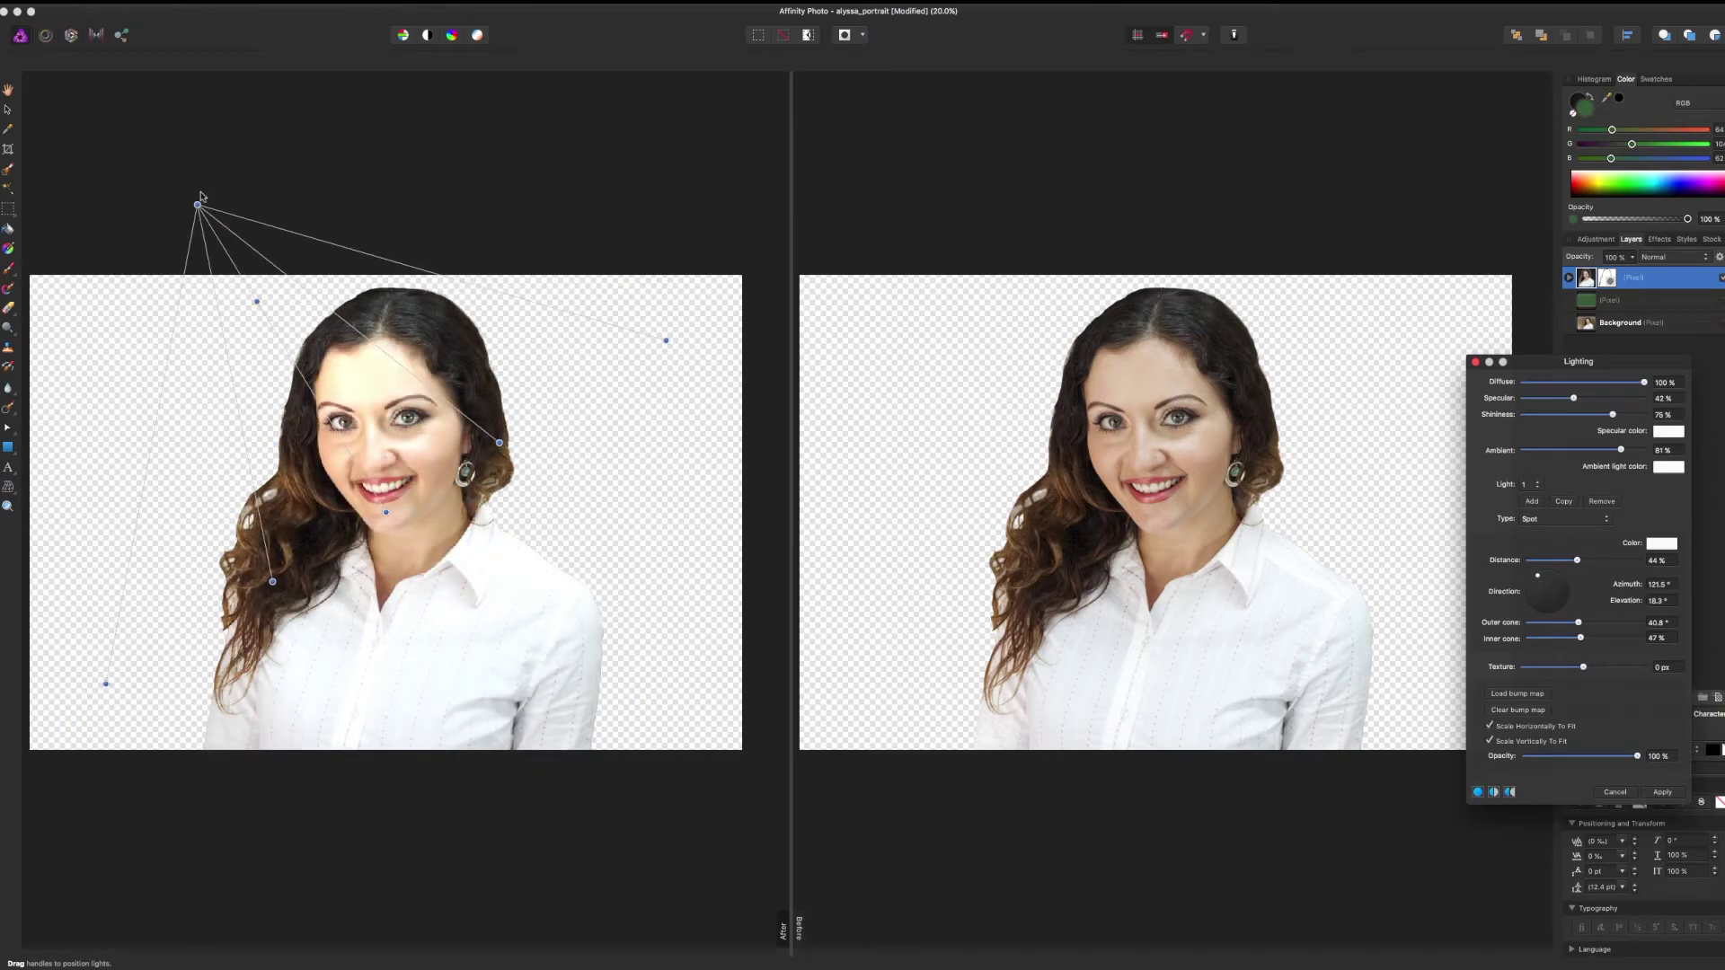
Move the spotlight farther toward the upper left, lower the ambient light to about 69%, and nudge the light's target on the chin
left_click_drag(195, 201, 118, 183)
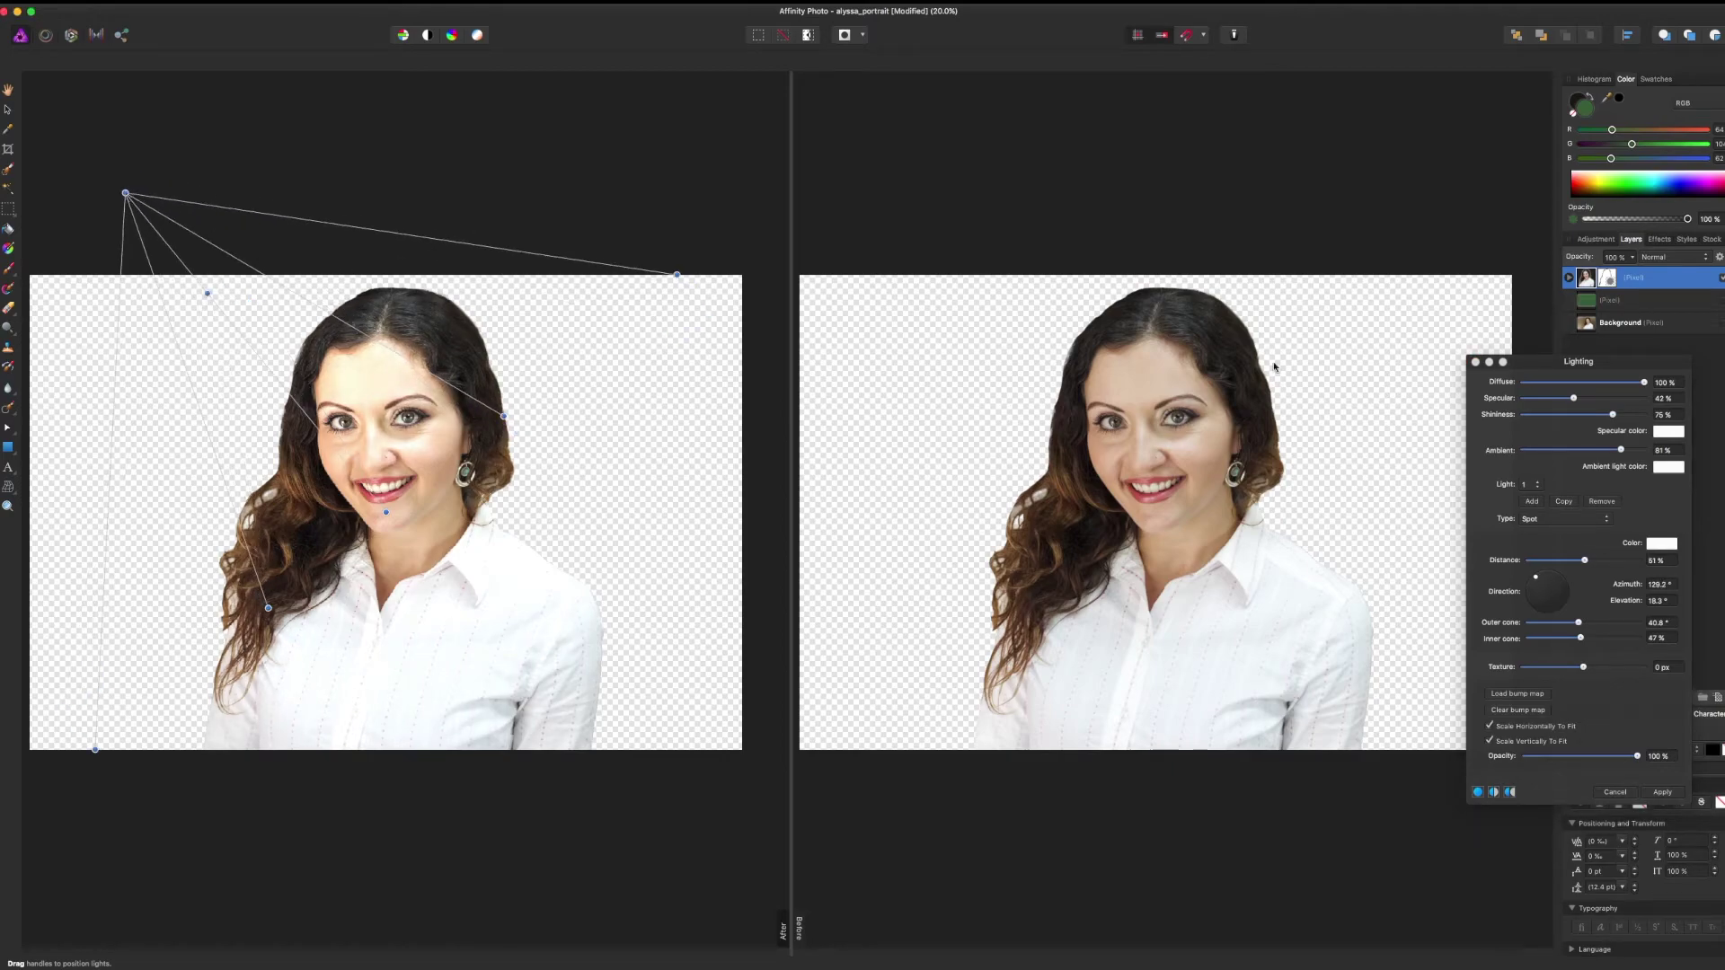
left_click_drag(1621, 449, 1607, 449)
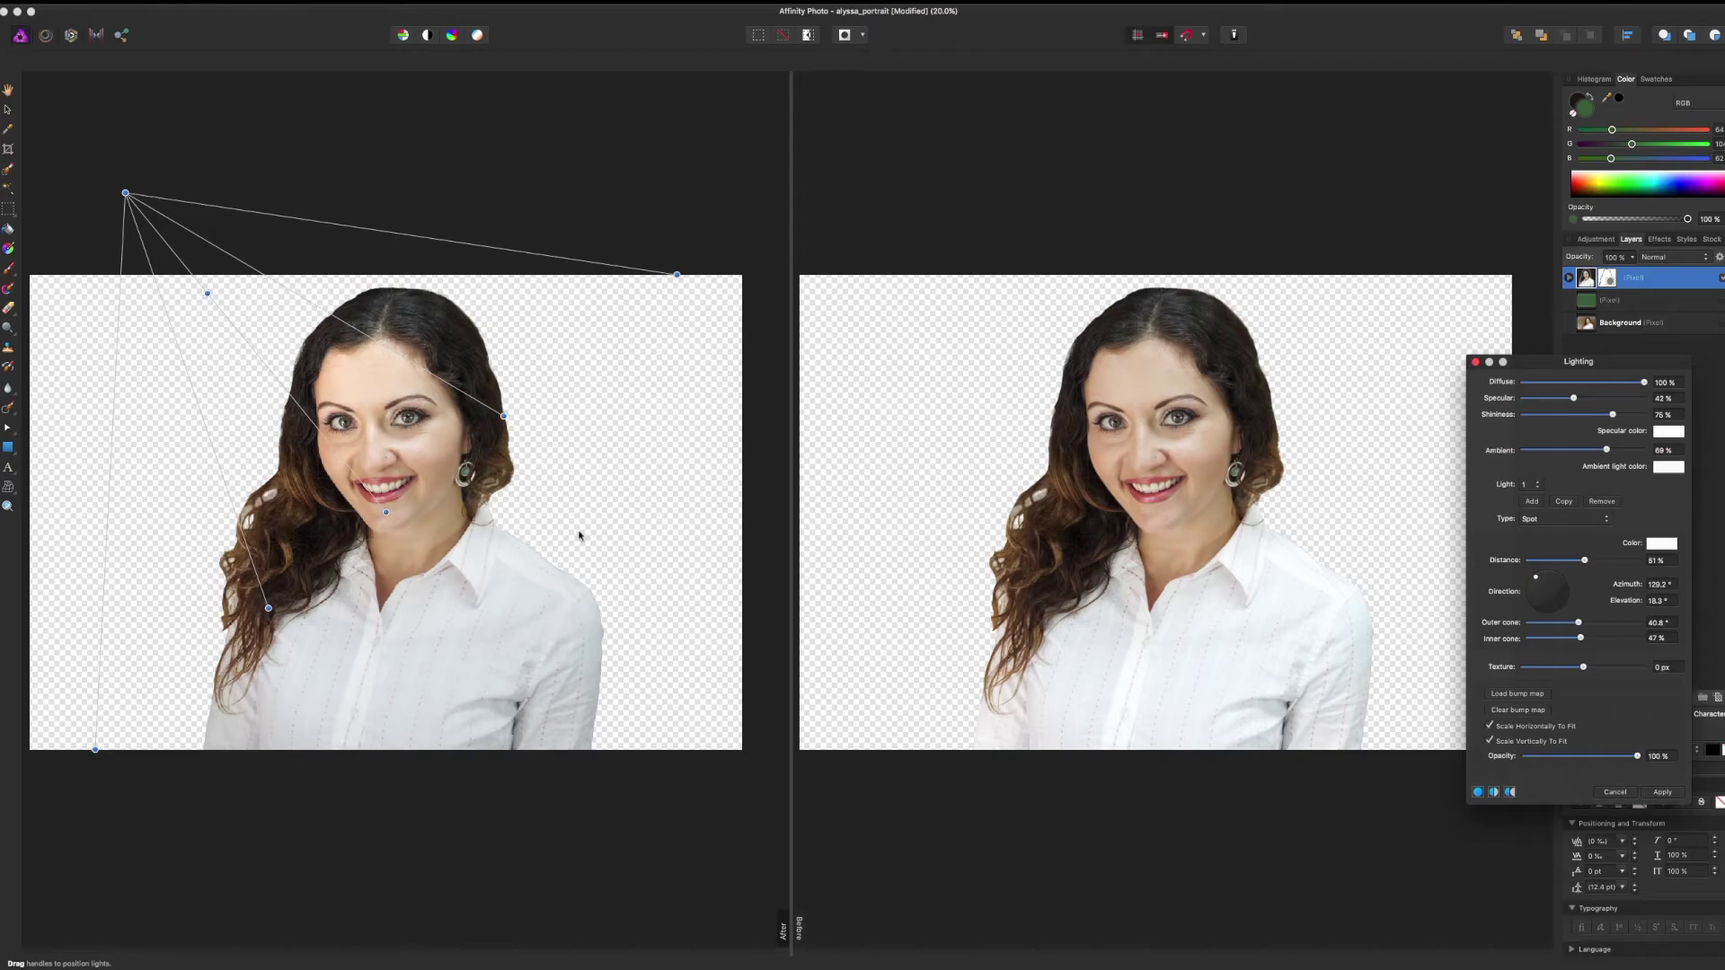
mouse_move(385, 514)
left_mouse_down()
mouse_move(451, 531)
mouse_move(376, 512)
mouse_move(396, 509)
left_mouse_up()
Raise the lighting texture to 1.2 px, try resetting it to 0, and shorten the light's distance to 43%
left_click_drag(1584, 667, 1597, 668)
left_click(1669, 666)
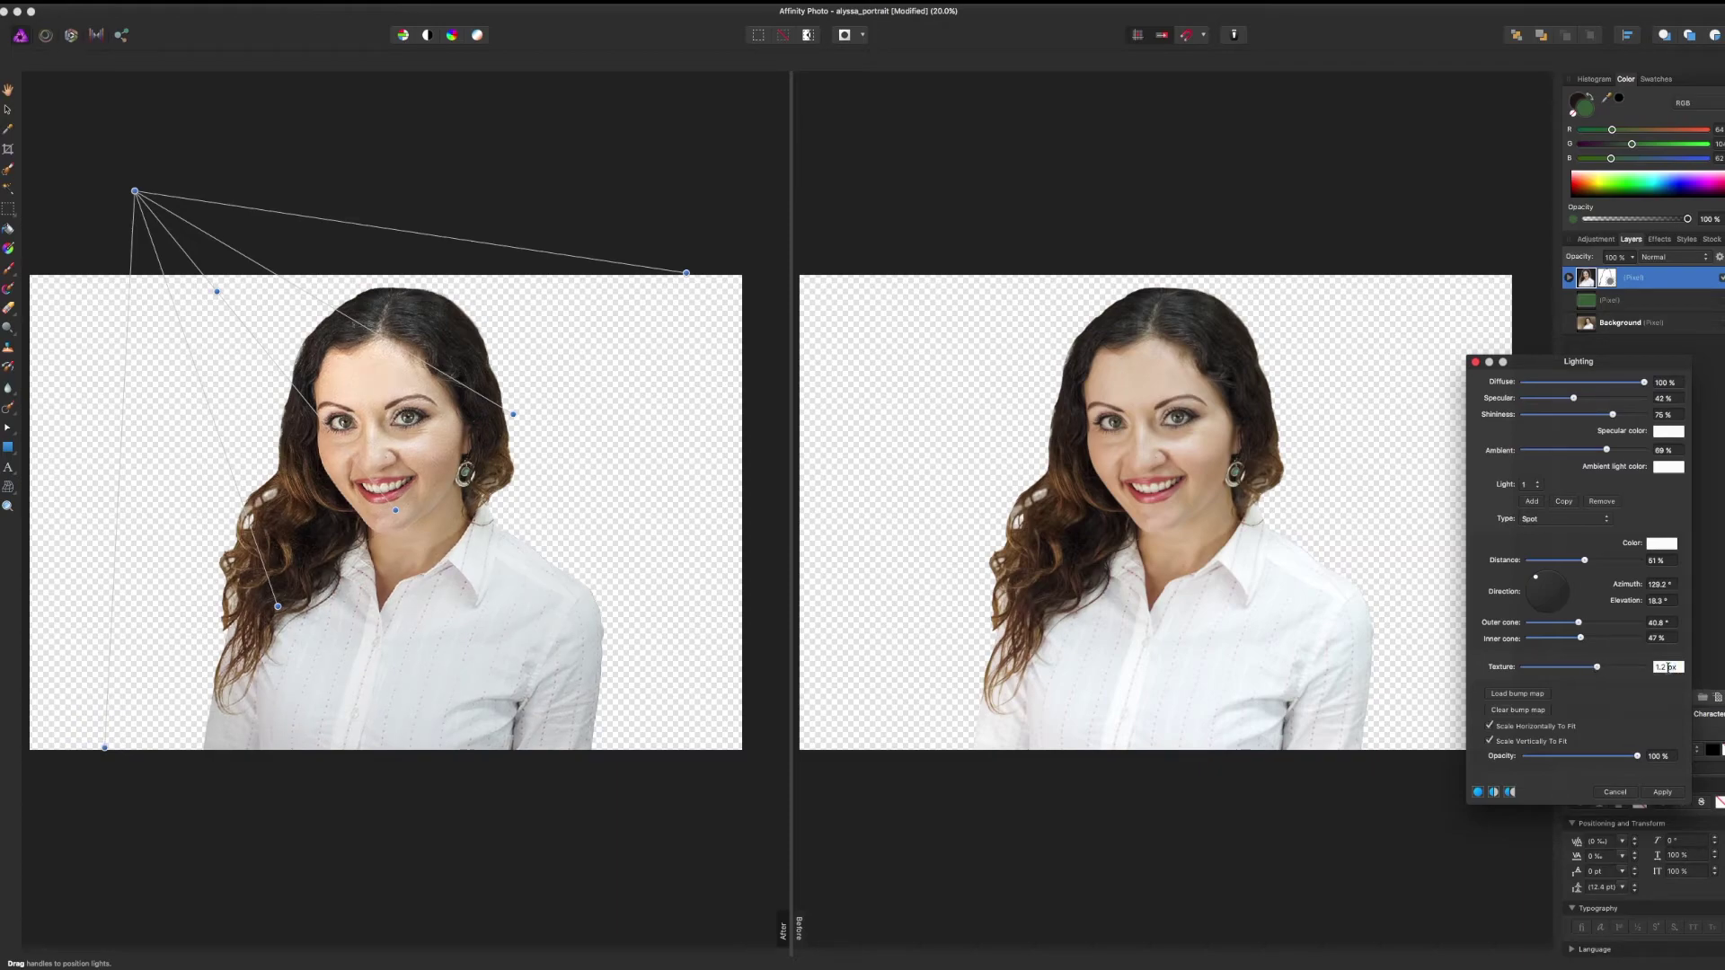
triple_click(1668, 667)
type("0")
left_click_drag(1582, 560, 1577, 564)
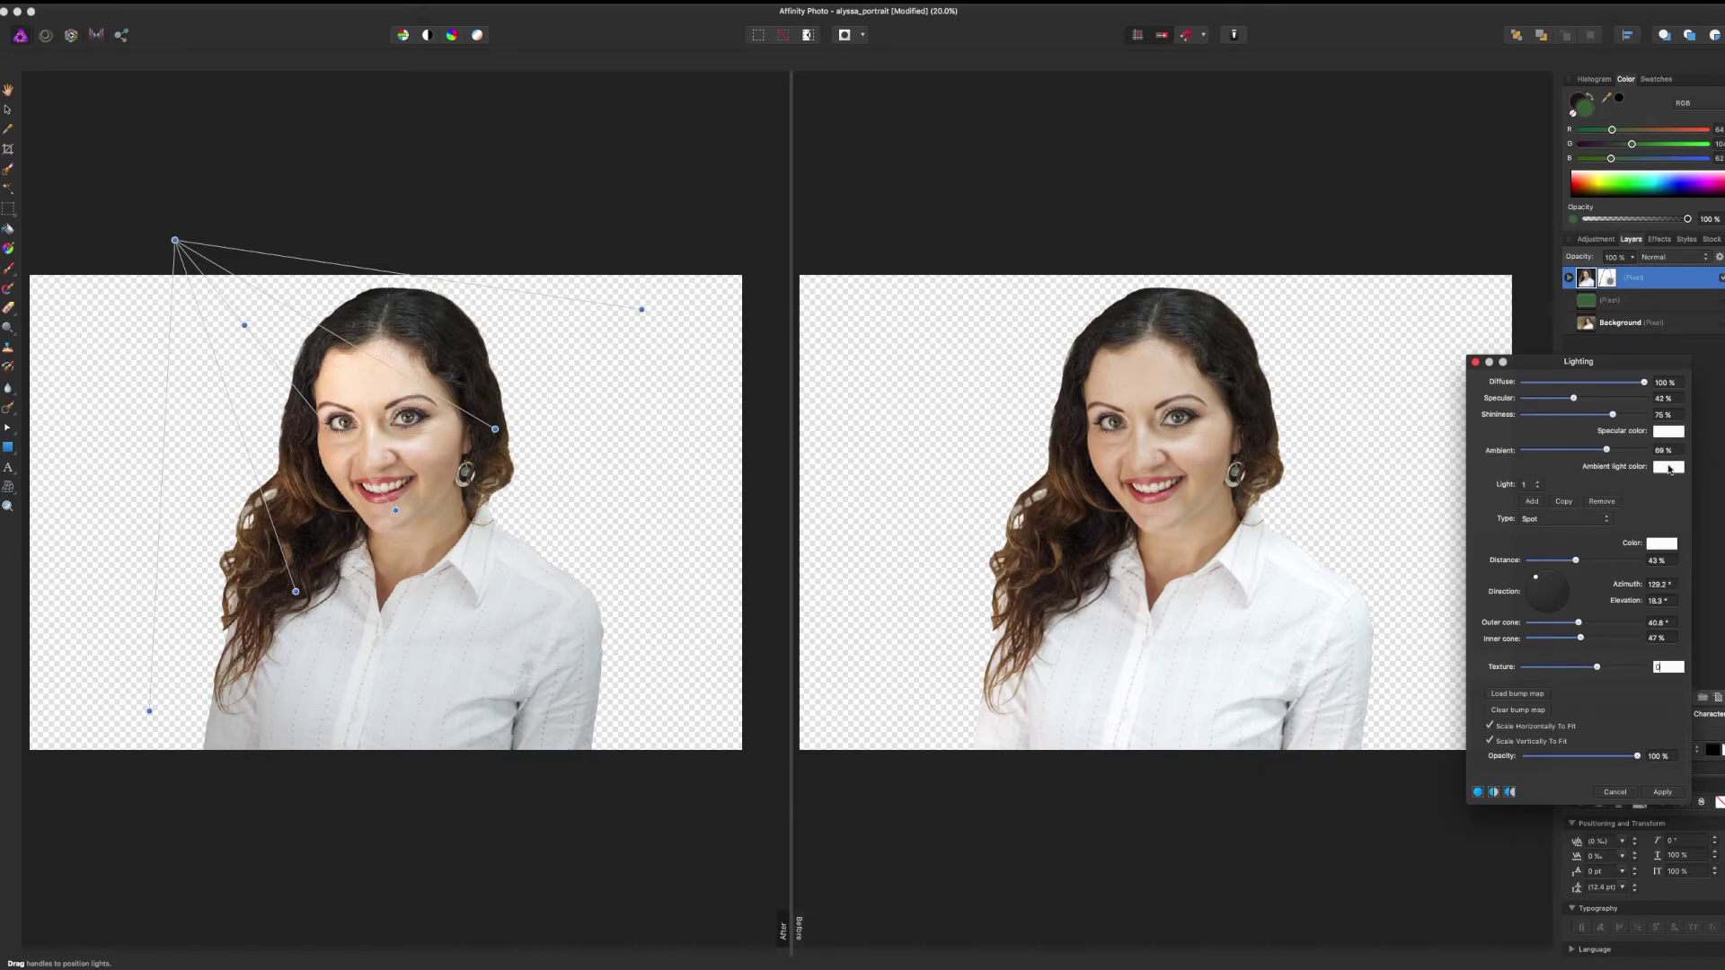
Try a muted red specular color with shininess at 73% and specular at 57%, and return the specular color to white
left_click(1672, 436)
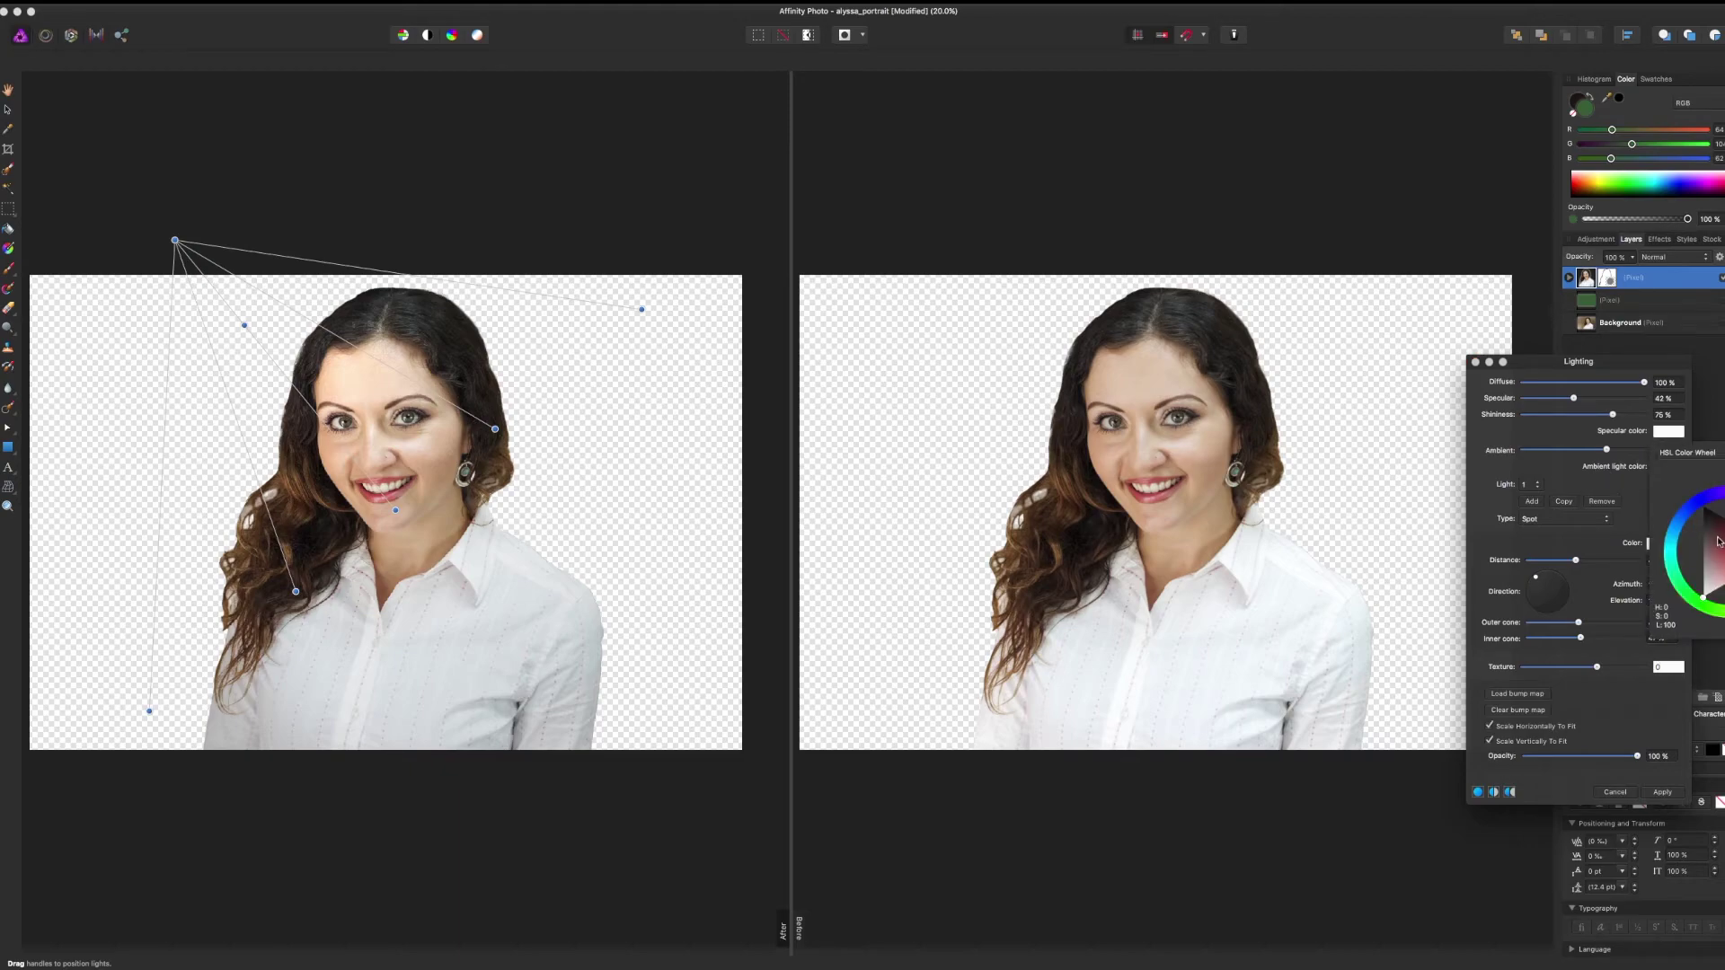
mouse_move(1719, 540)
left_mouse_down()
mouse_move(1700, 519)
mouse_move(1693, 536)
mouse_move(1720, 542)
left_mouse_up()
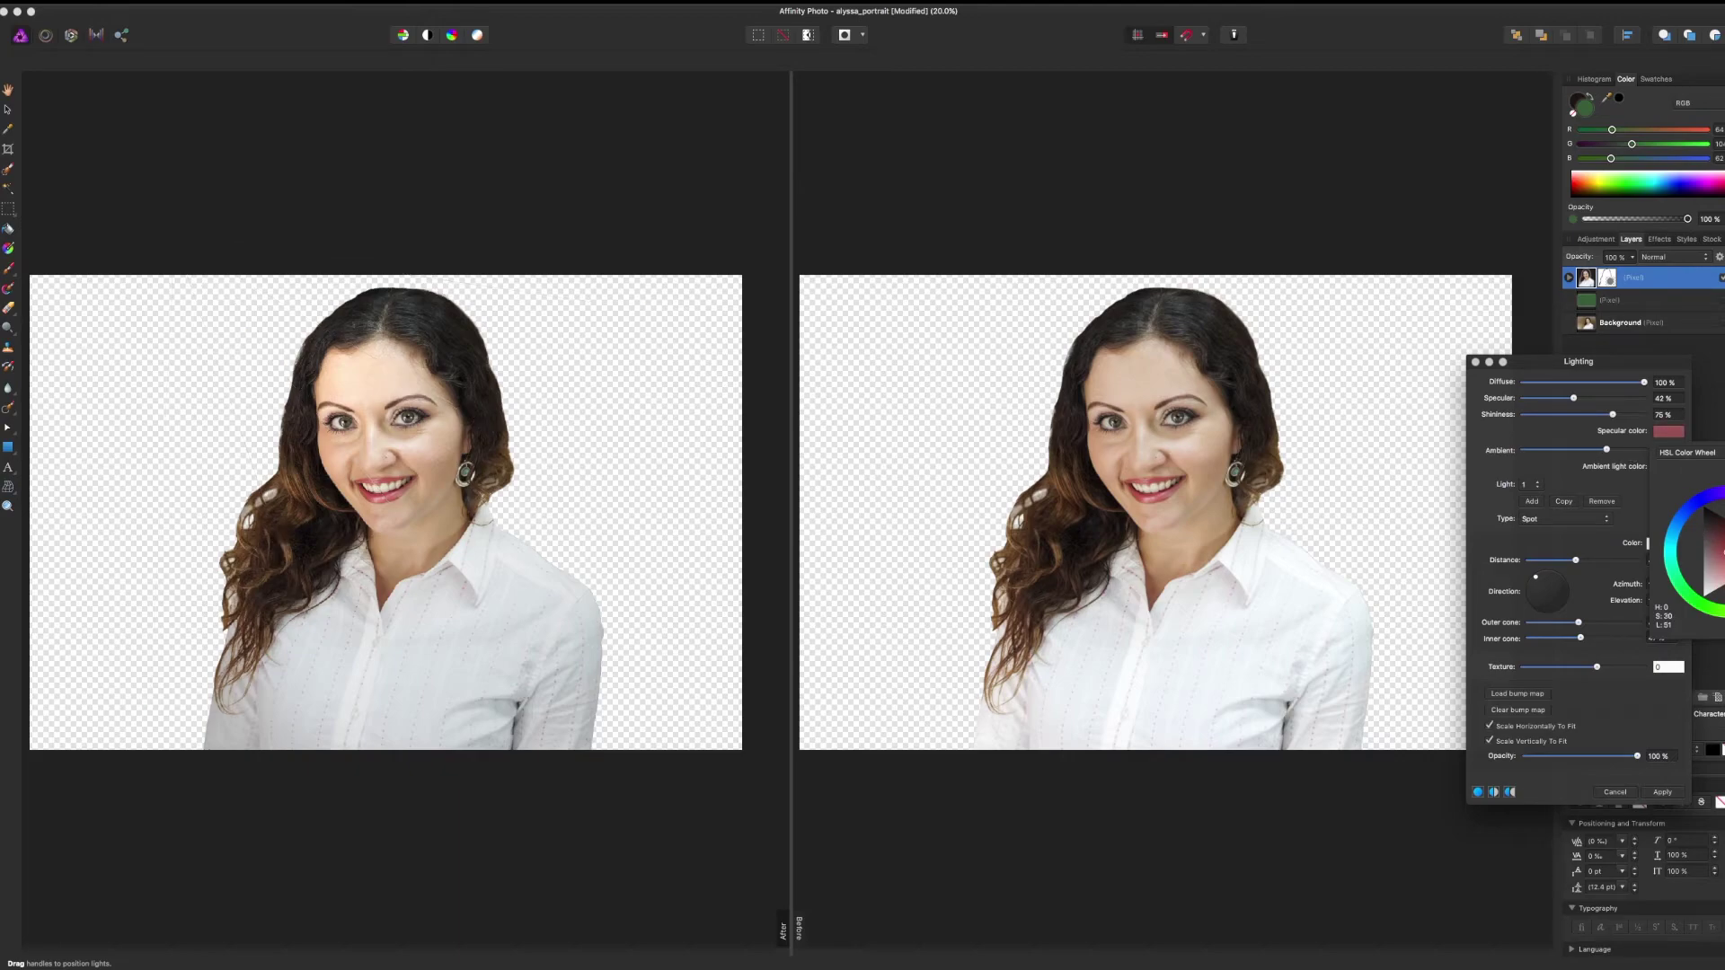
mouse_move(1612, 415)
left_mouse_down()
mouse_move(1630, 415)
mouse_move(1611, 417)
left_mouse_up()
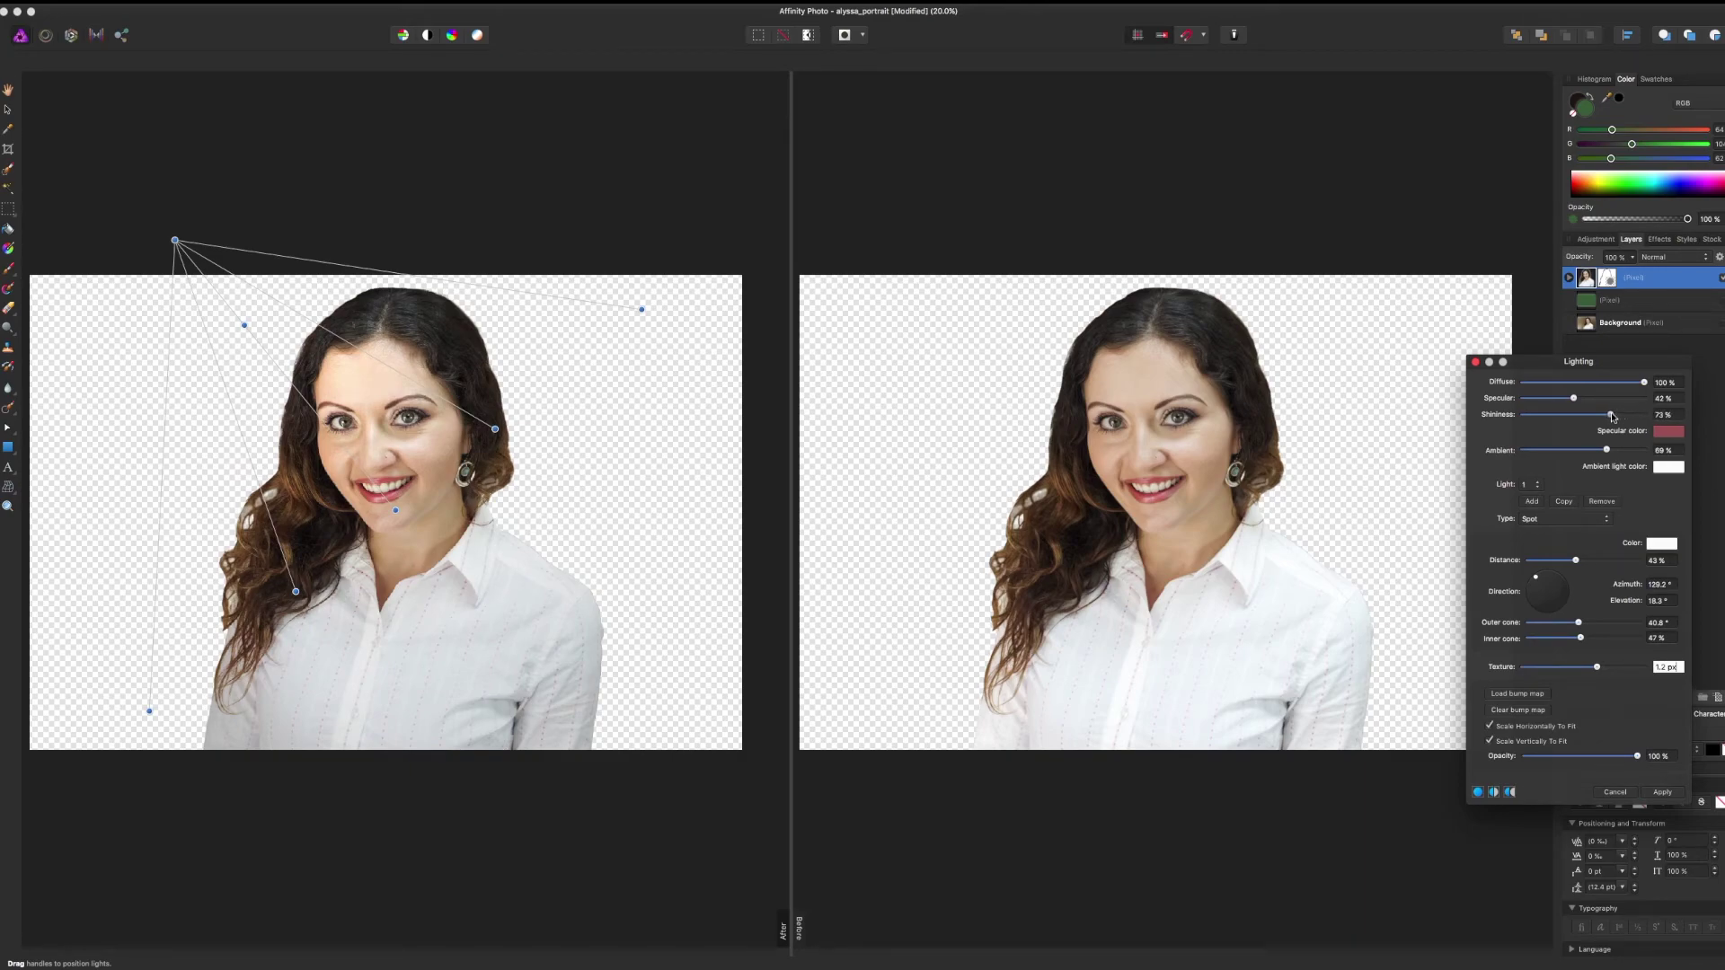
mouse_move(1577, 401)
left_mouse_down()
mouse_move(1645, 401)
mouse_move(1563, 402)
mouse_move(1644, 403)
mouse_move(1594, 413)
left_mouse_up()
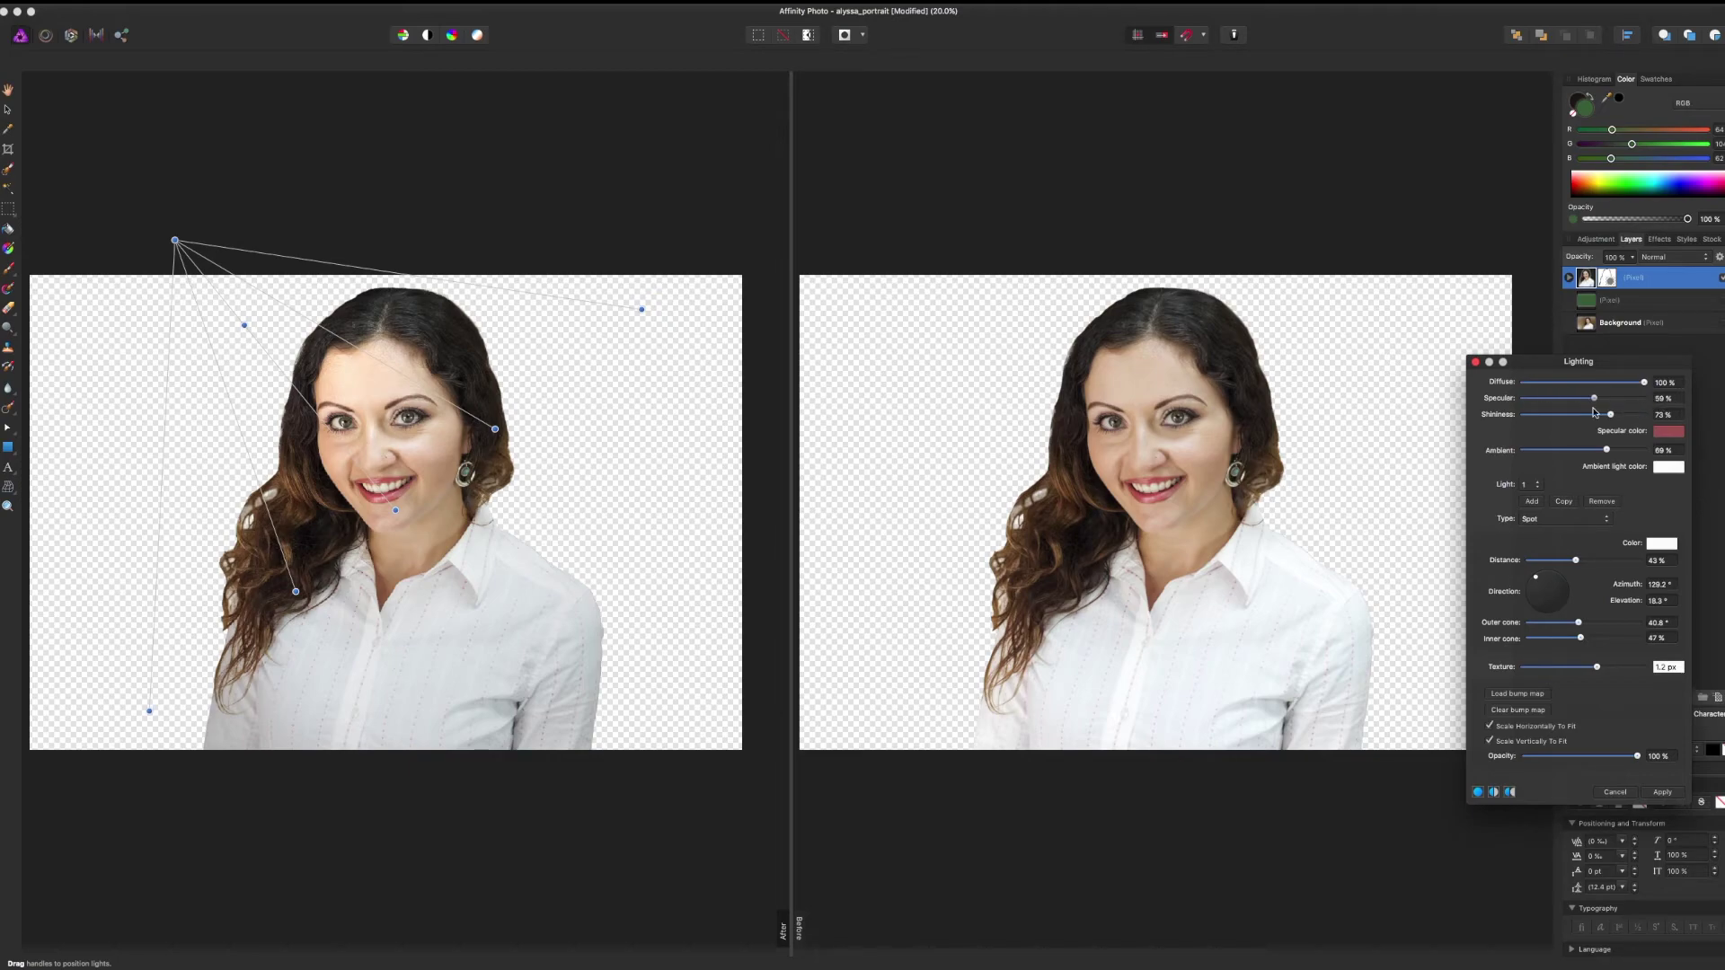
left_click(1661, 434)
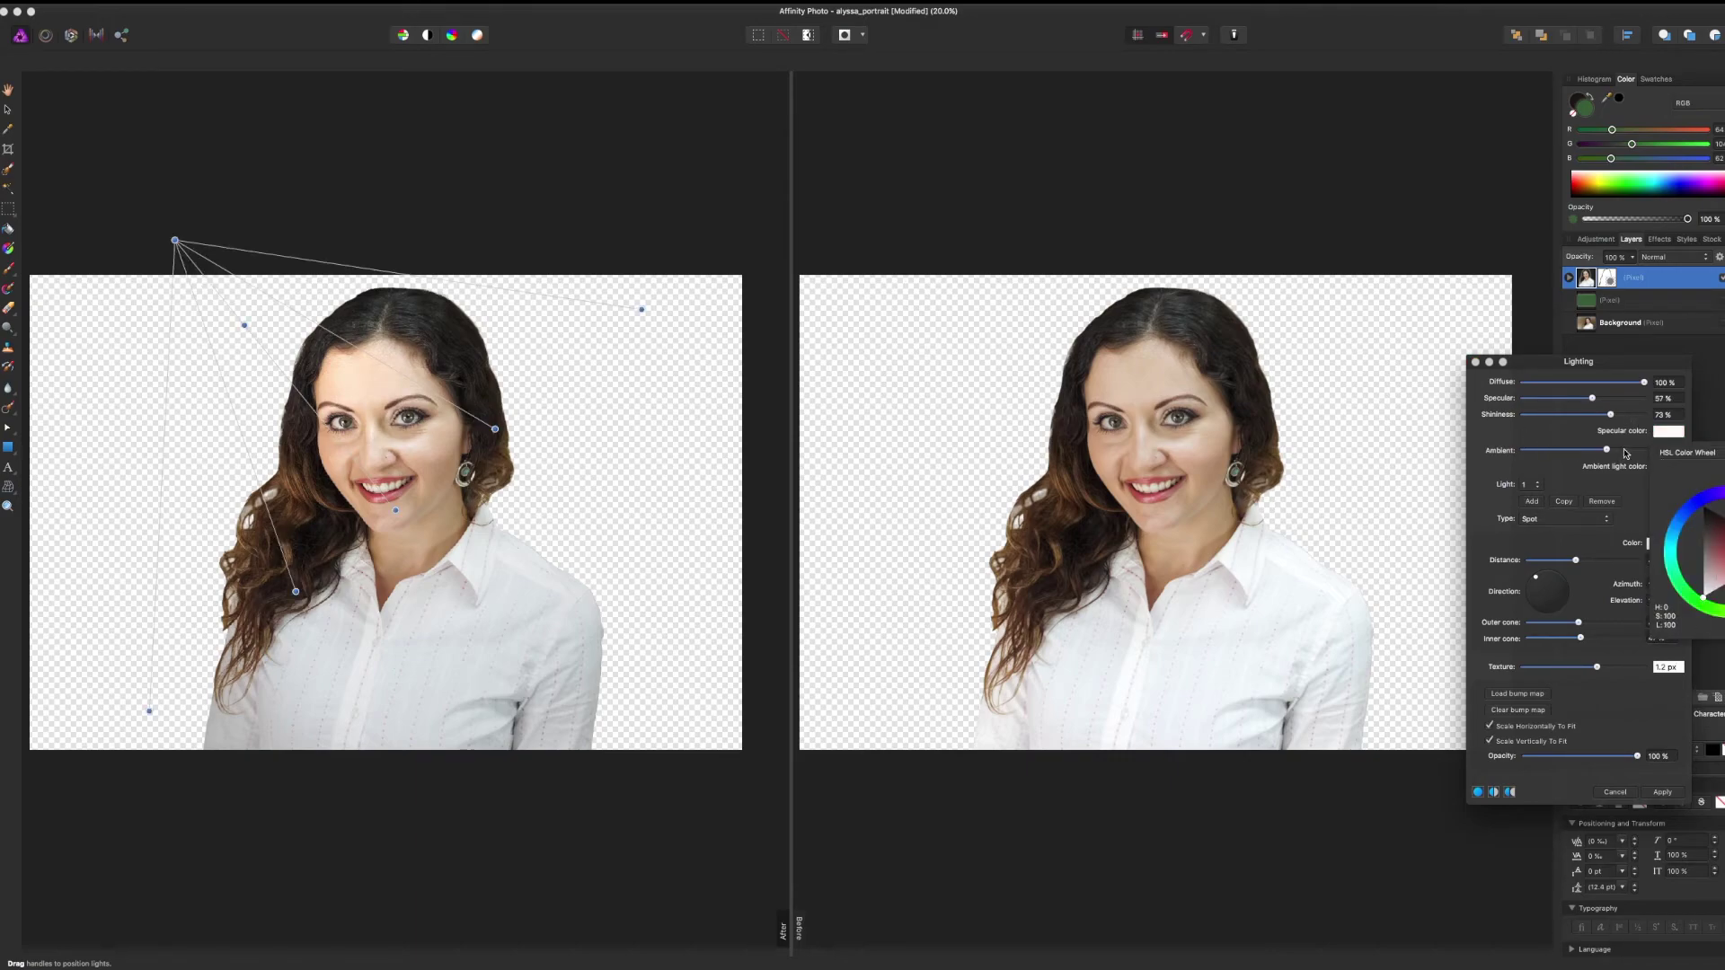
left_click(1568, 433)
Add a second spotlight to the lighting setup, and remove it again
left_click_drag(1623, 363, 1501, 338)
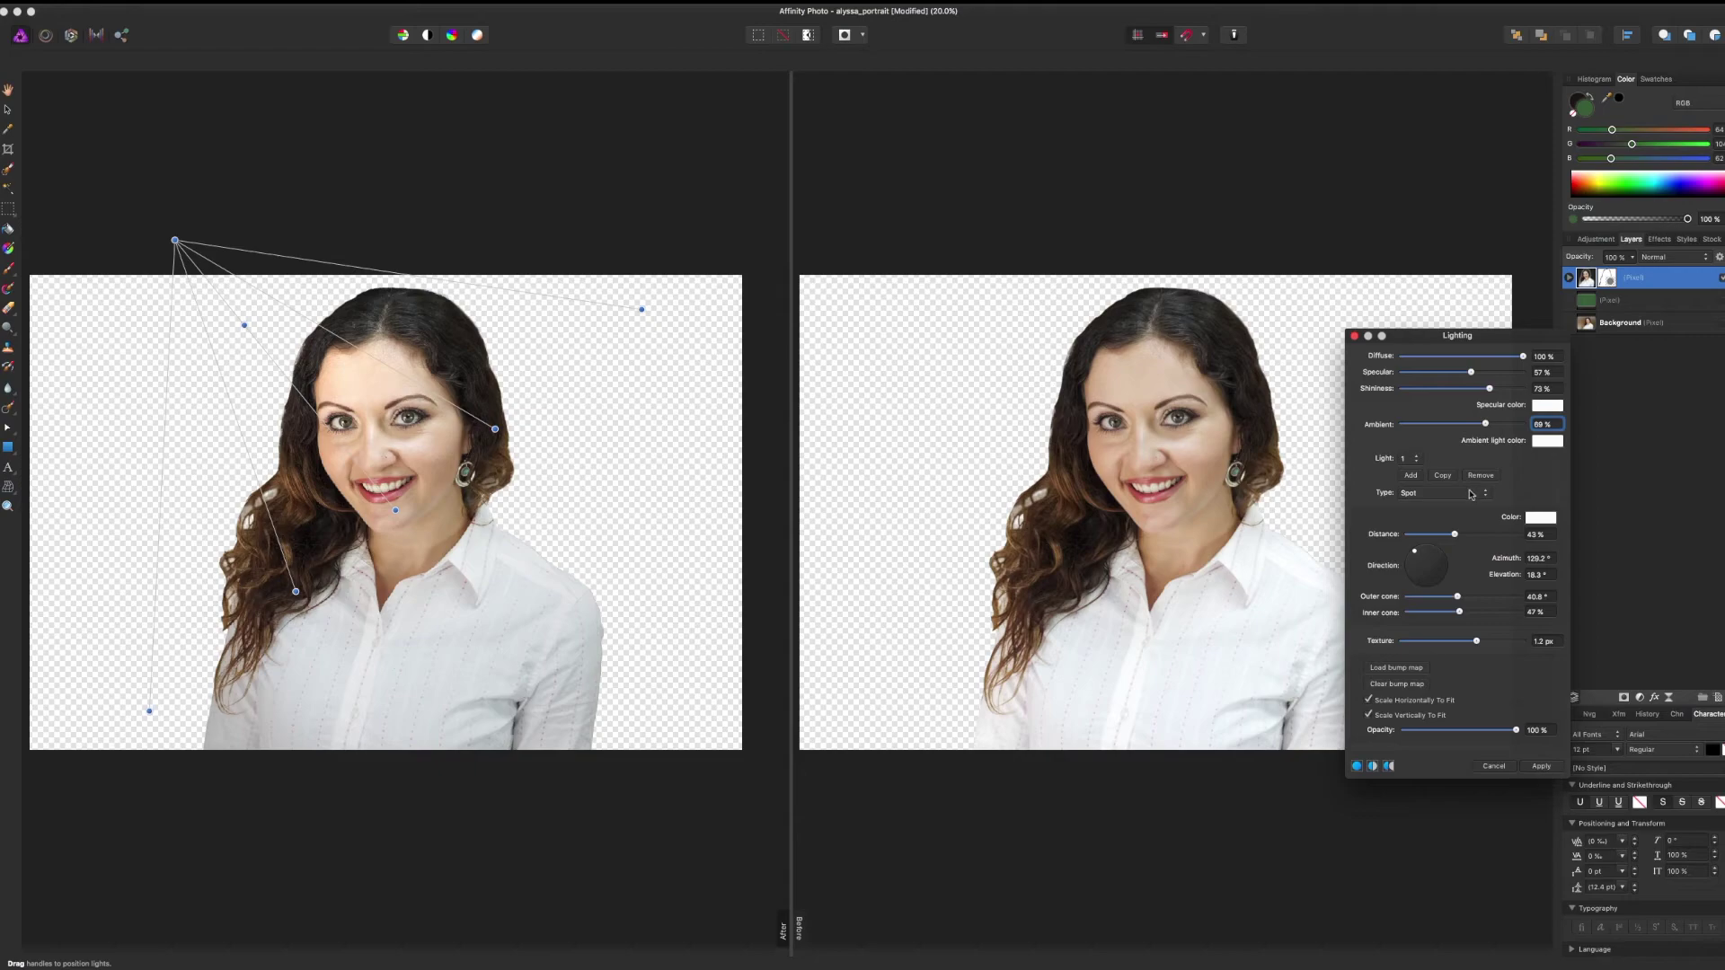
left_click(1414, 460)
left_click(1414, 459)
left_click(1411, 476)
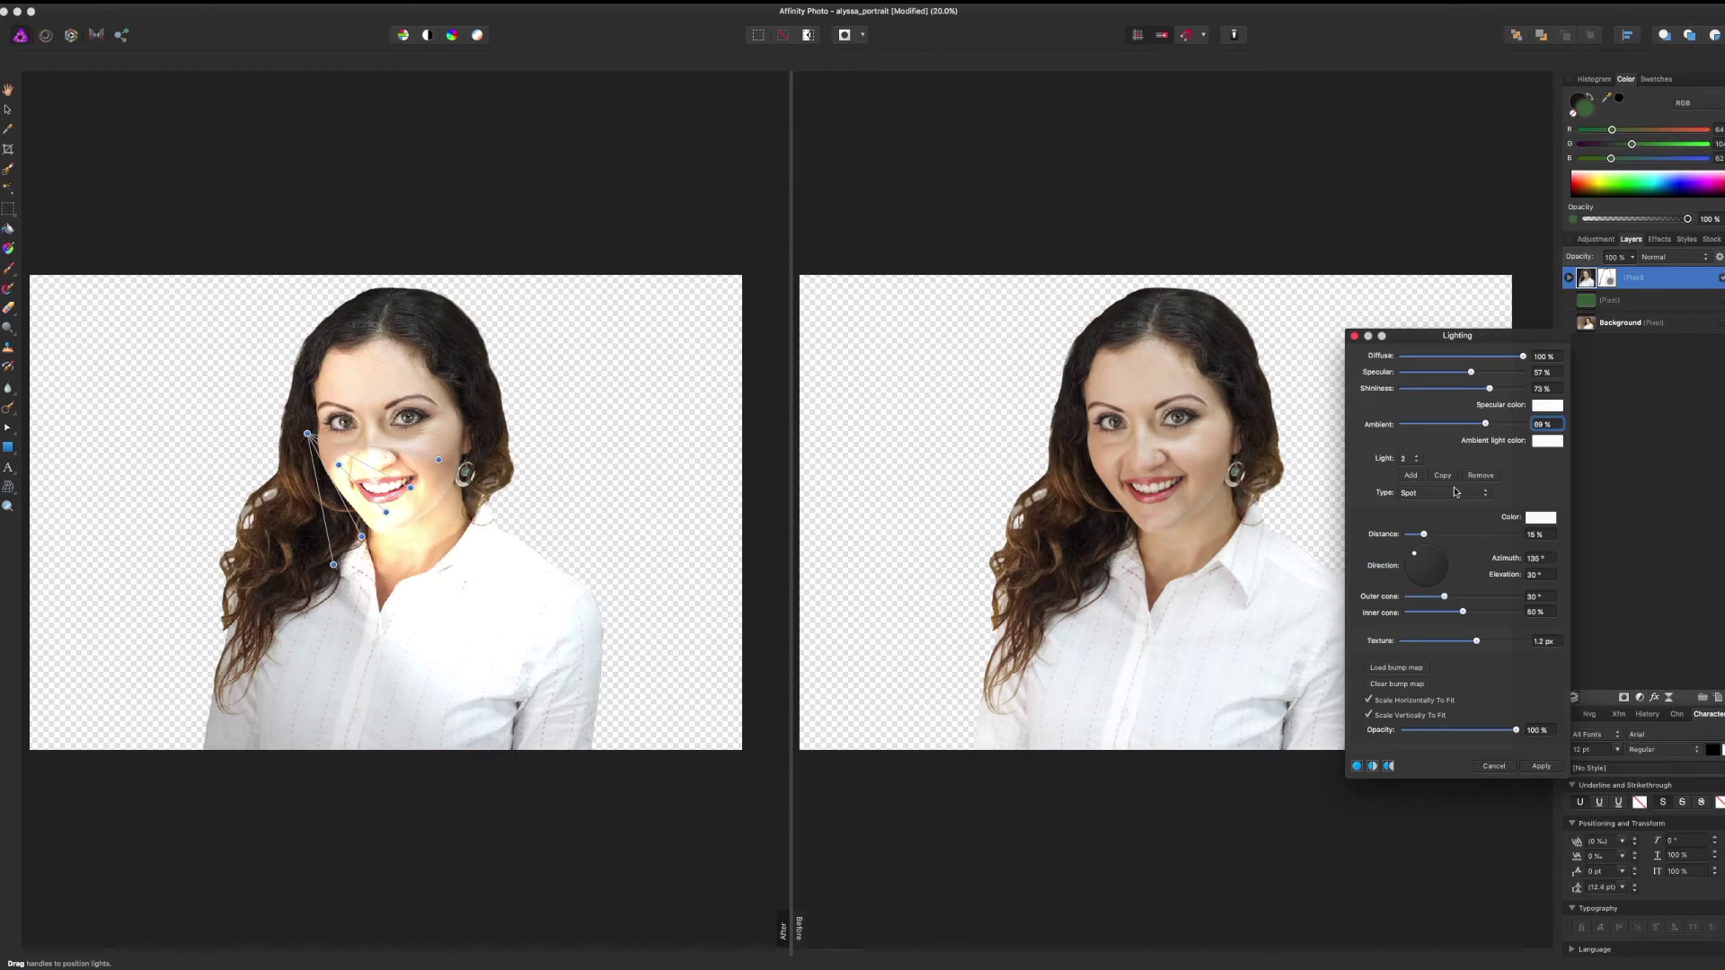
left_click(1481, 476)
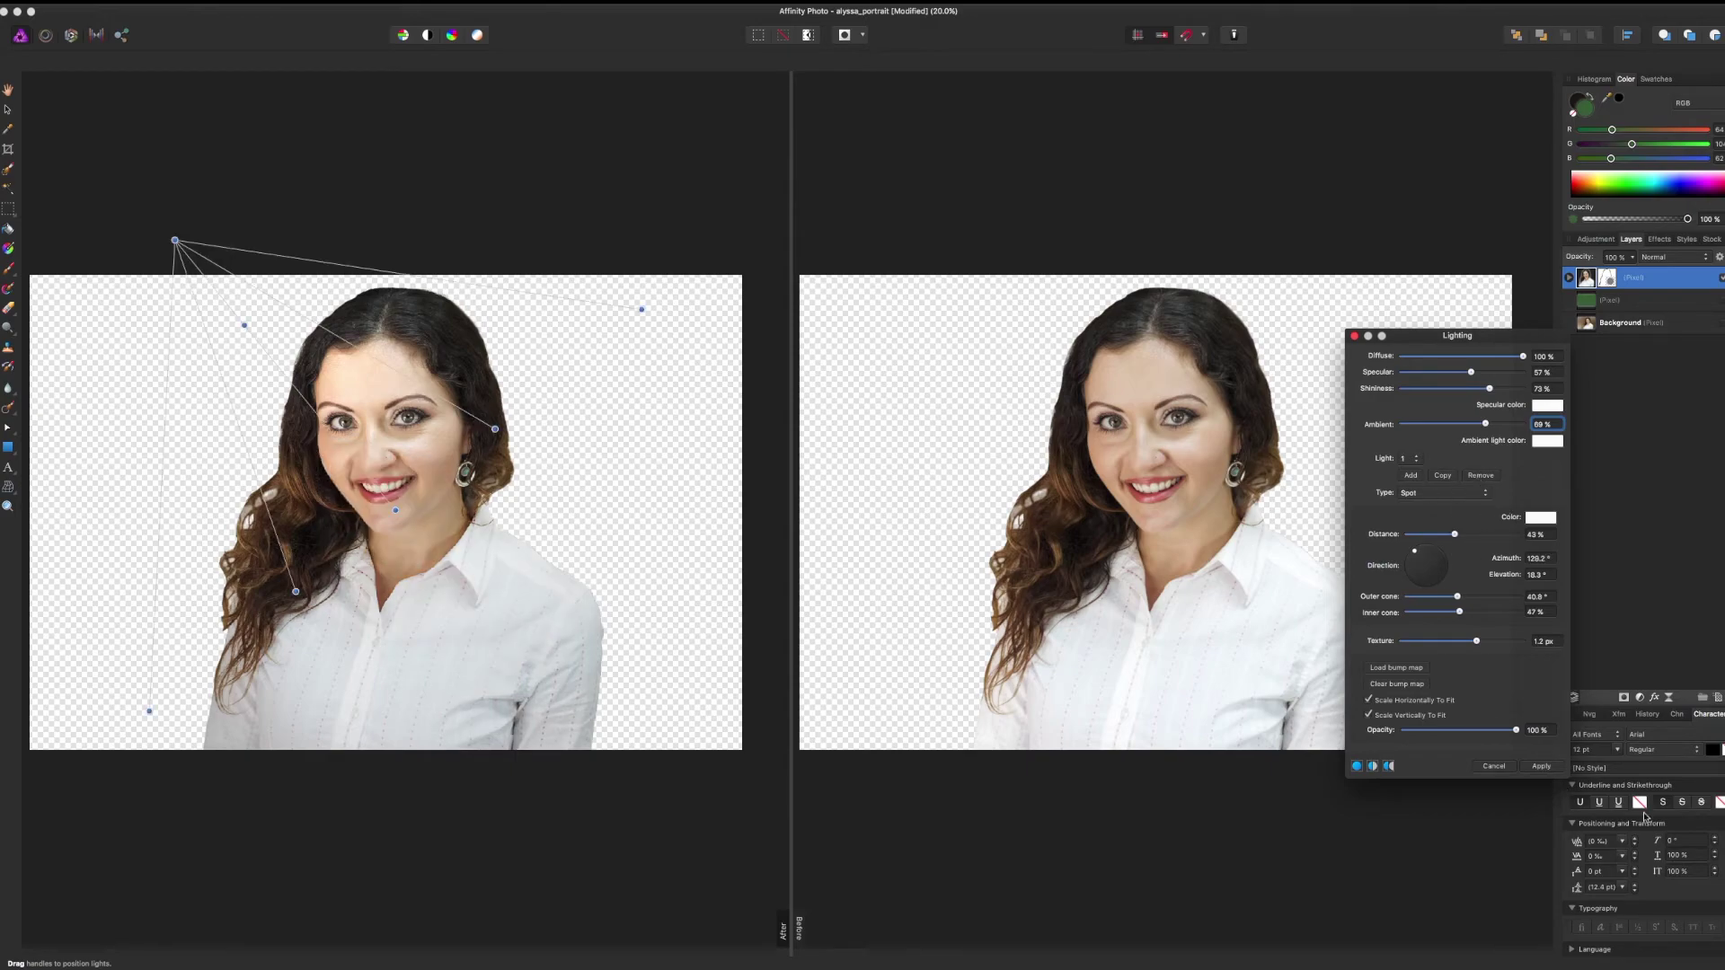
Apply the lighting to the woman's layer, reselect her, and switch to the Home artboard in Affinity Designer
left_click(1541, 765)
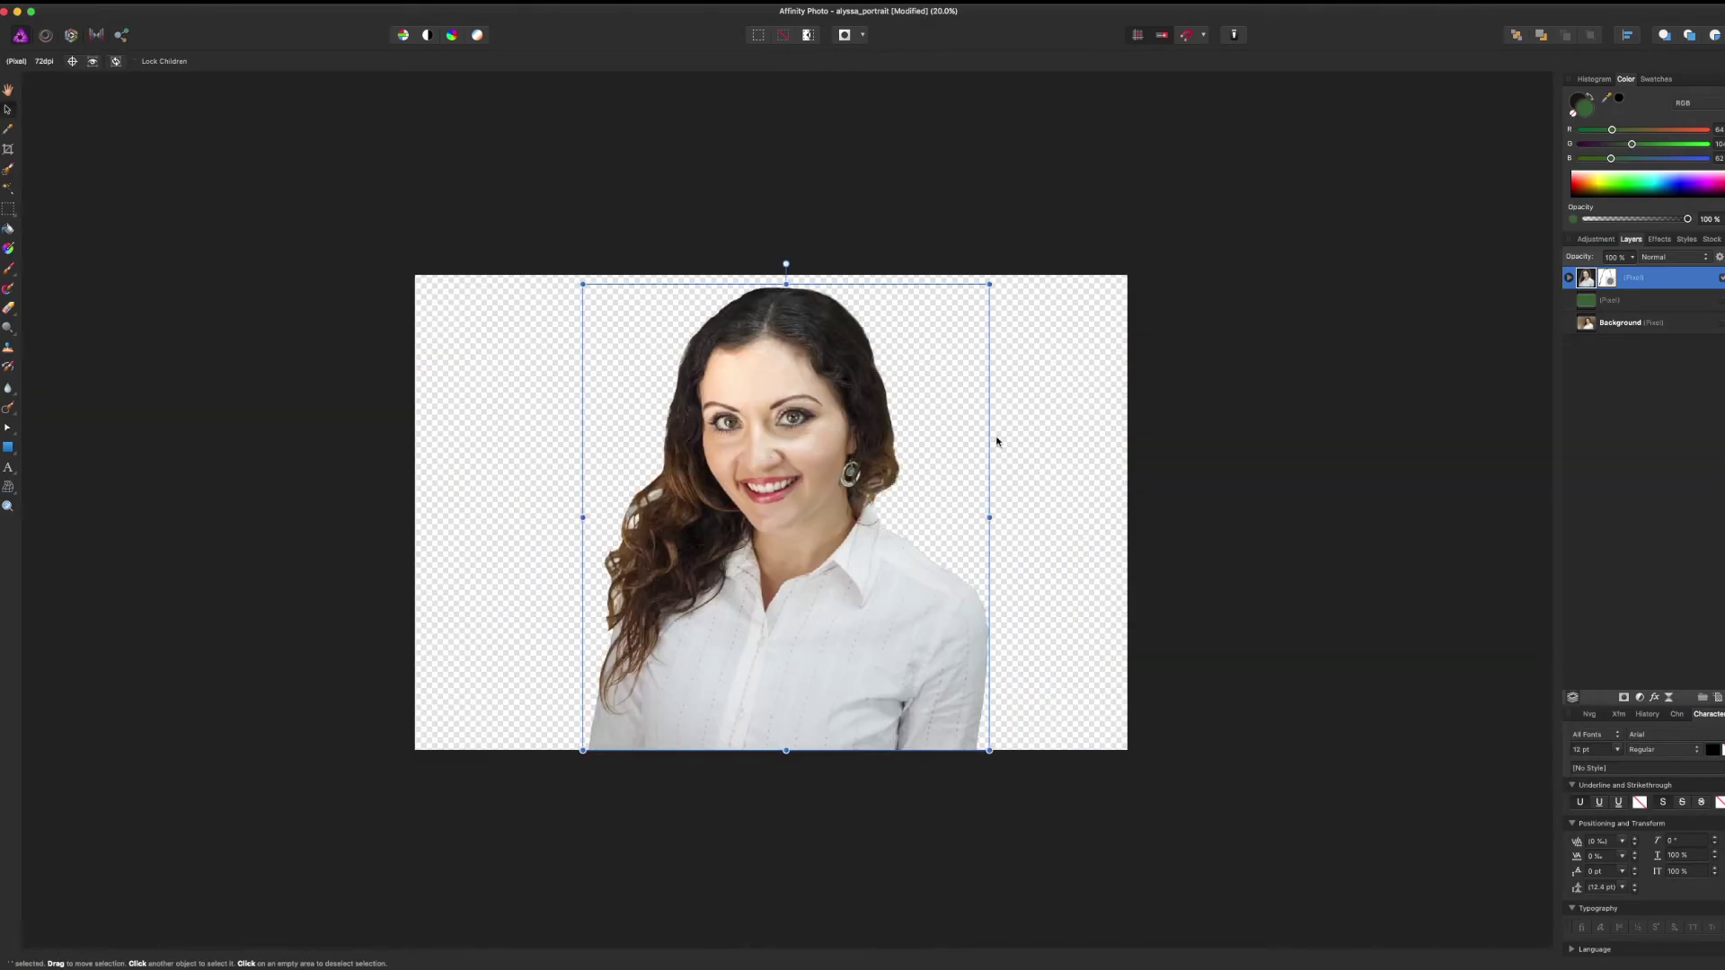
left_click(1348, 443)
left_click(936, 600)
key("super+Tab")
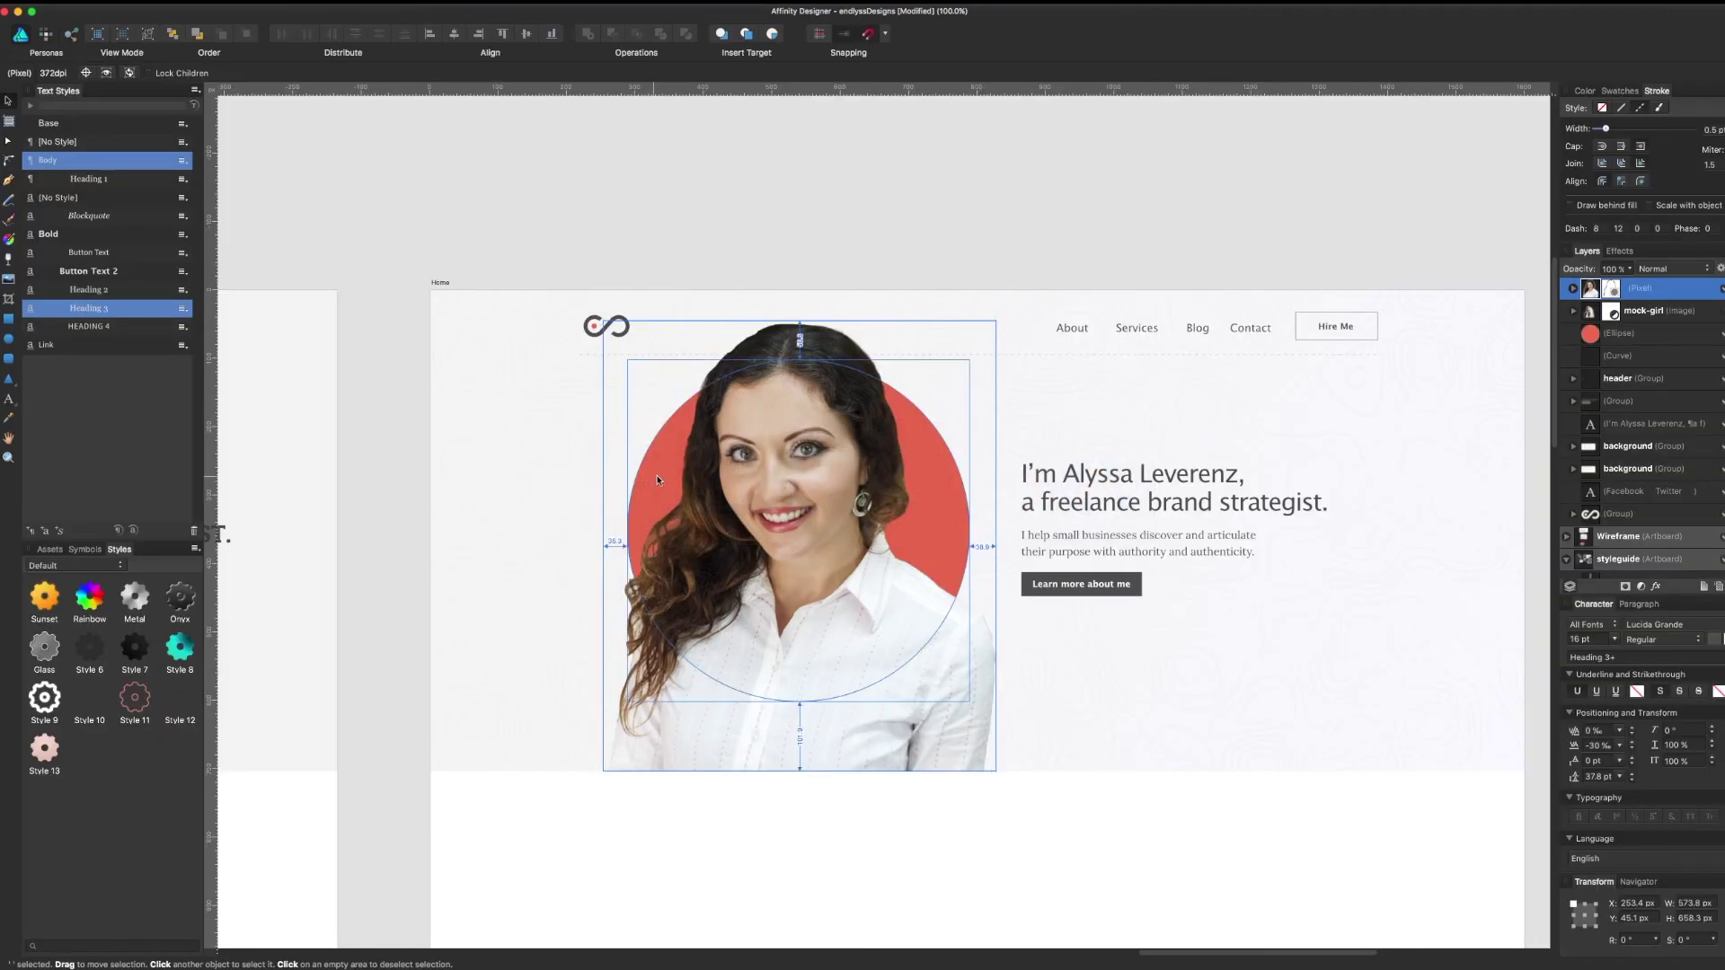
Scale the woman down to about 509 × 584 px and center her over the red circle in the Home hero
left_click(995, 854)
left_click(933, 677)
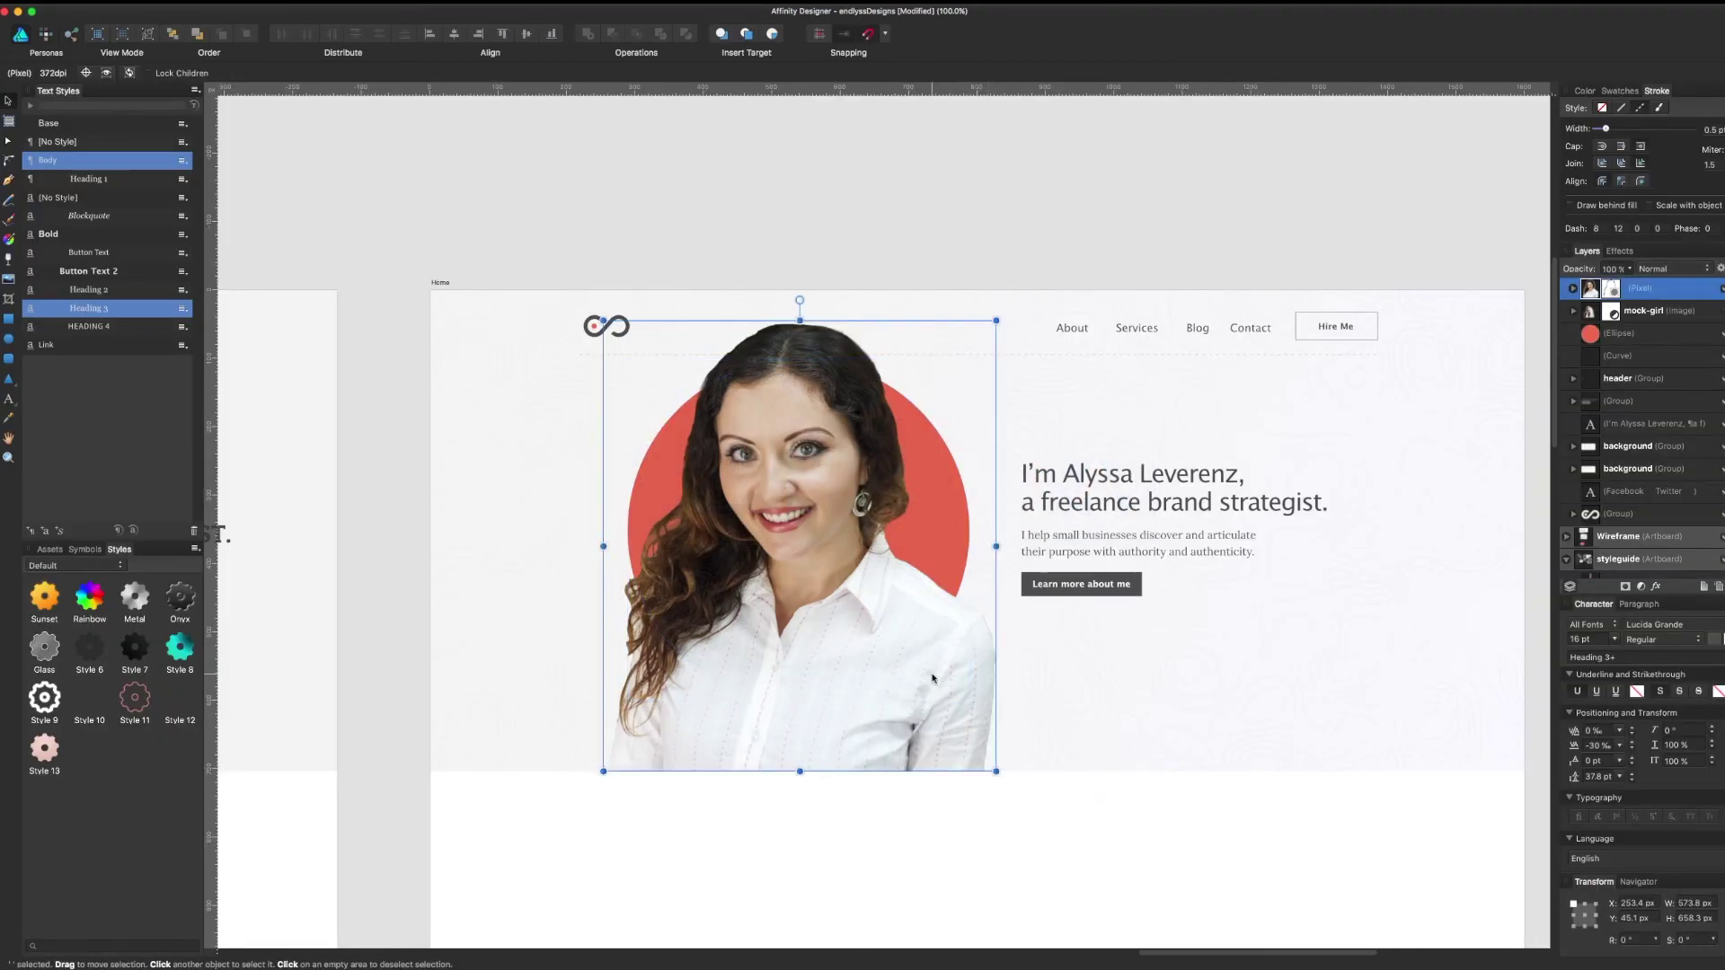
scroll(933, 680, "down", 5)
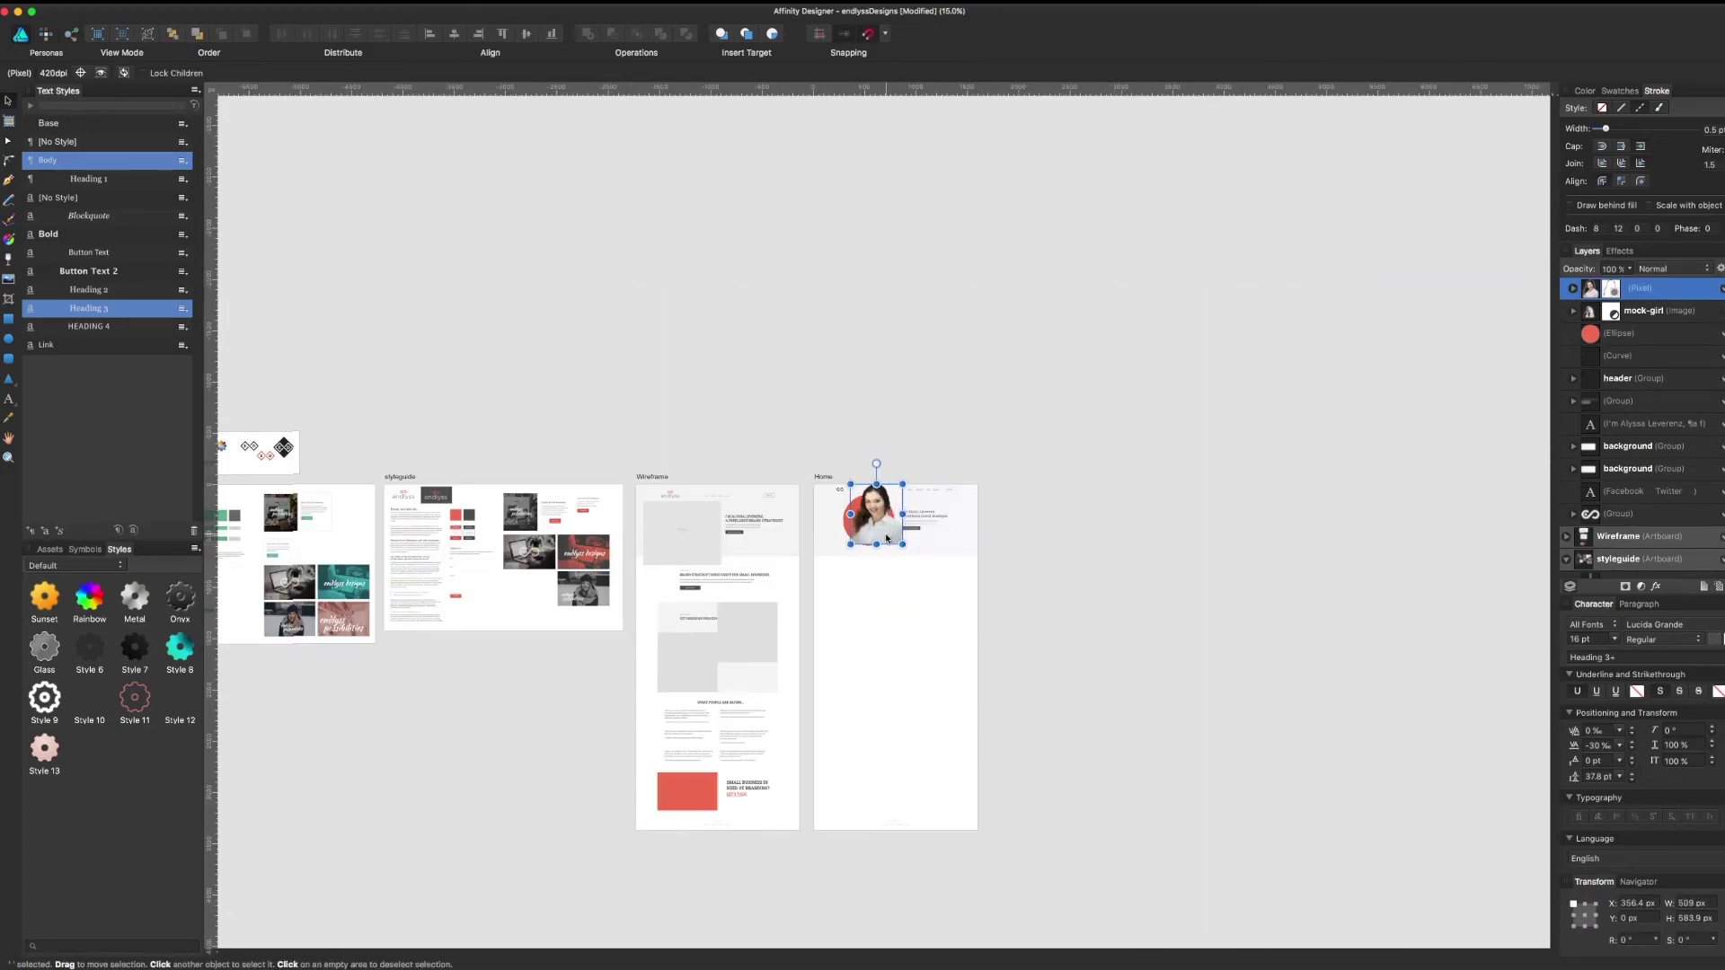
left_click_drag(887, 538, 882, 546)
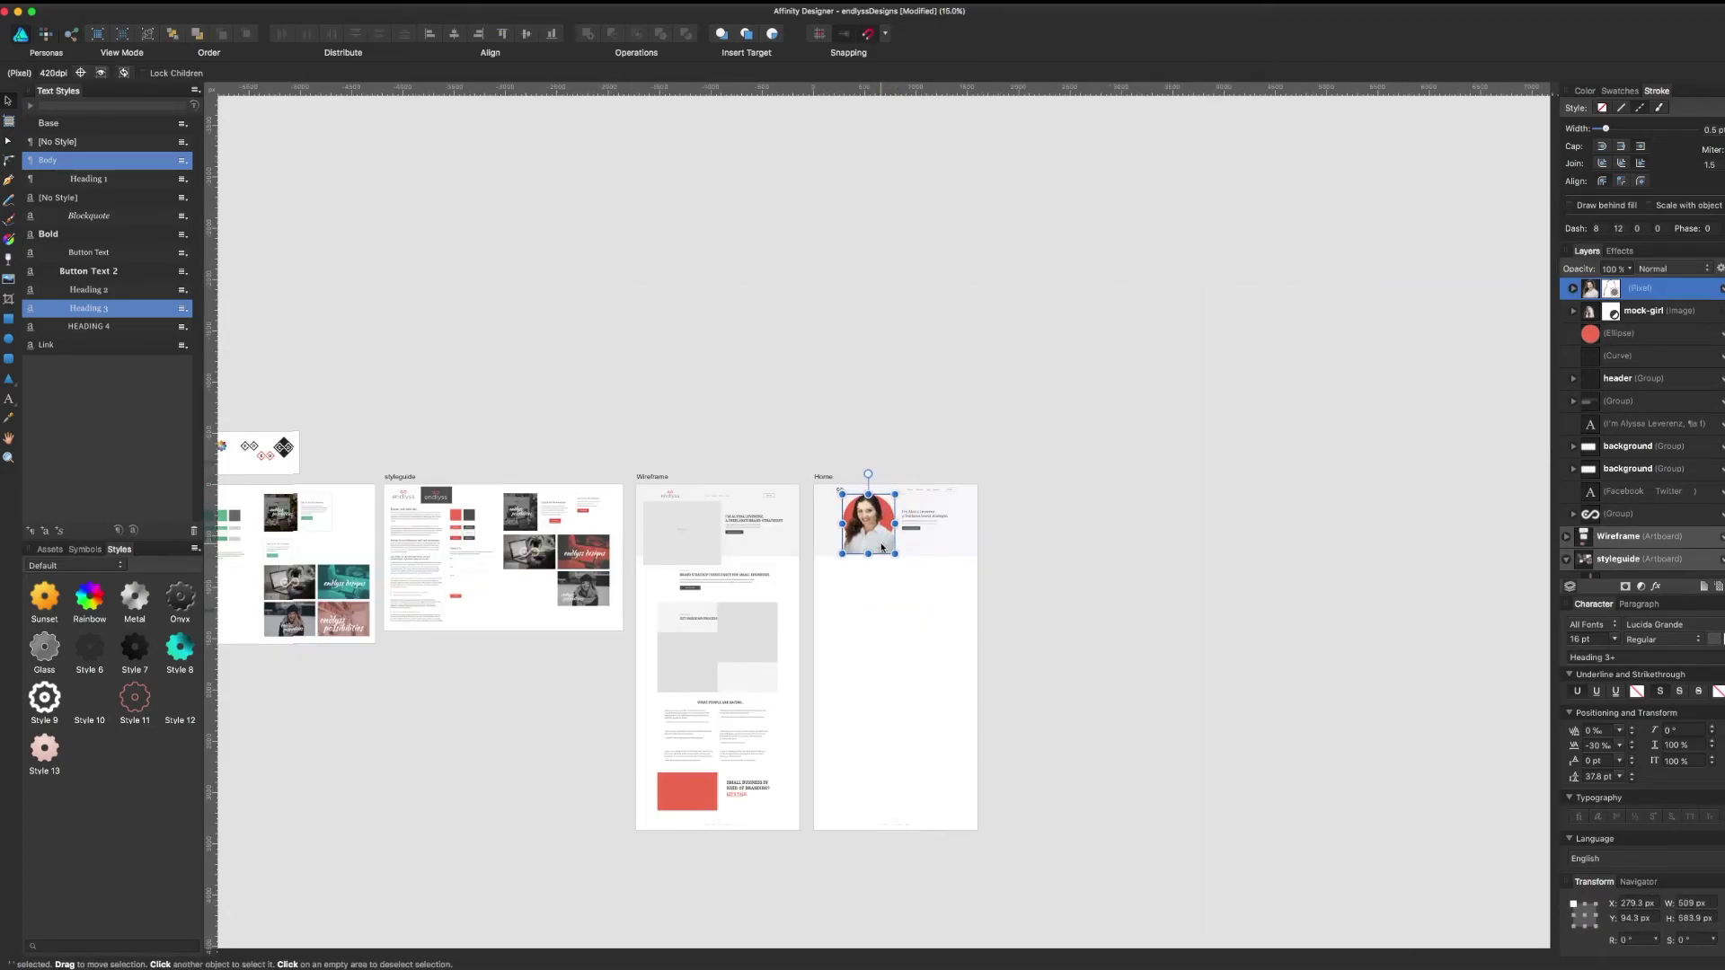
scroll(881, 545, "up", 5)
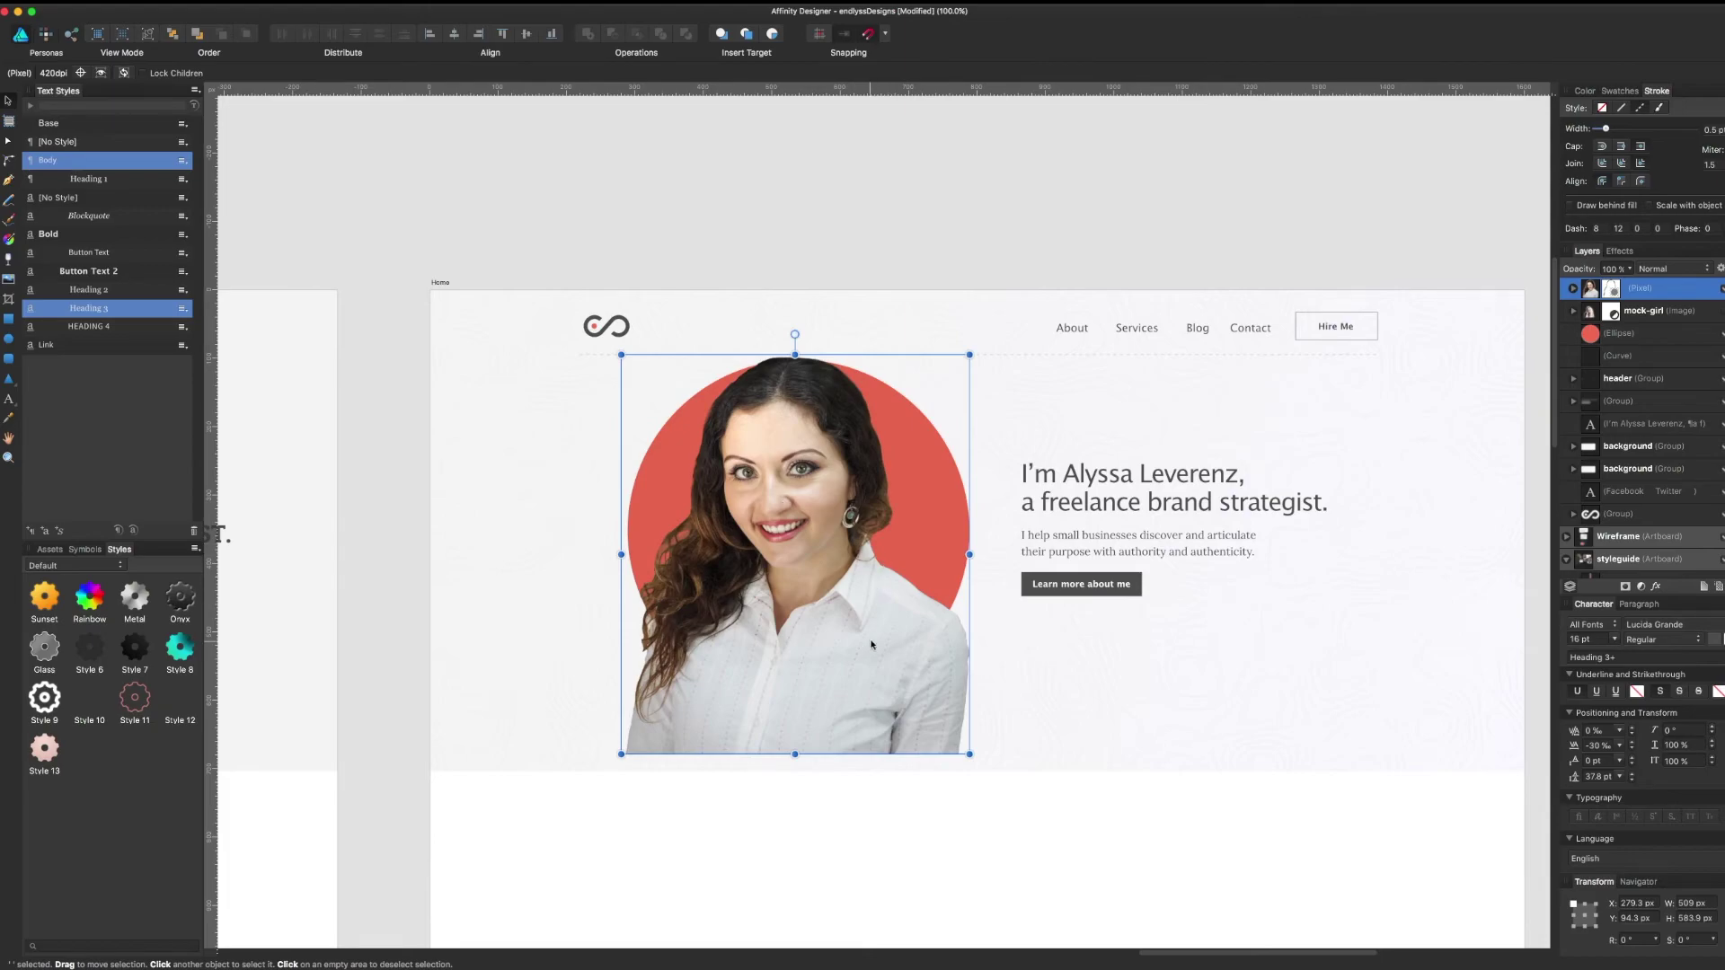
left_click_drag(877, 689, 878, 660)
left_click(947, 898)
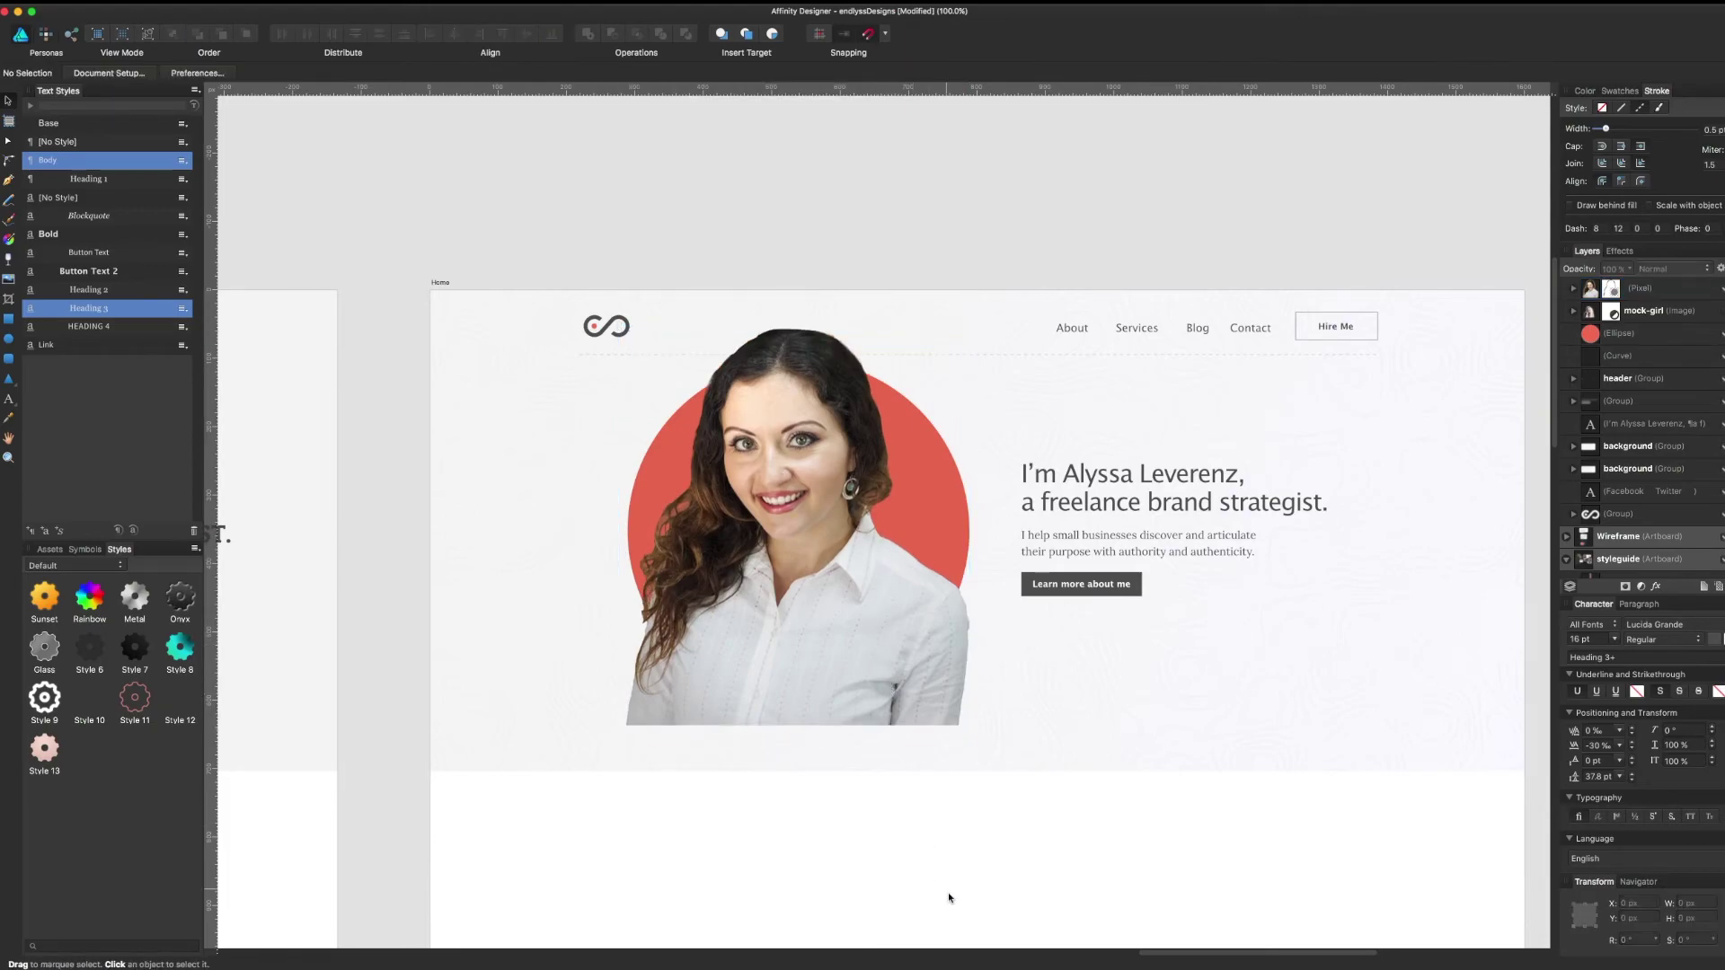
left_click(909, 701)
Switch to Affinity Photo, undo the lighting on the woman, and duplicate her layer
key("super+Tab")
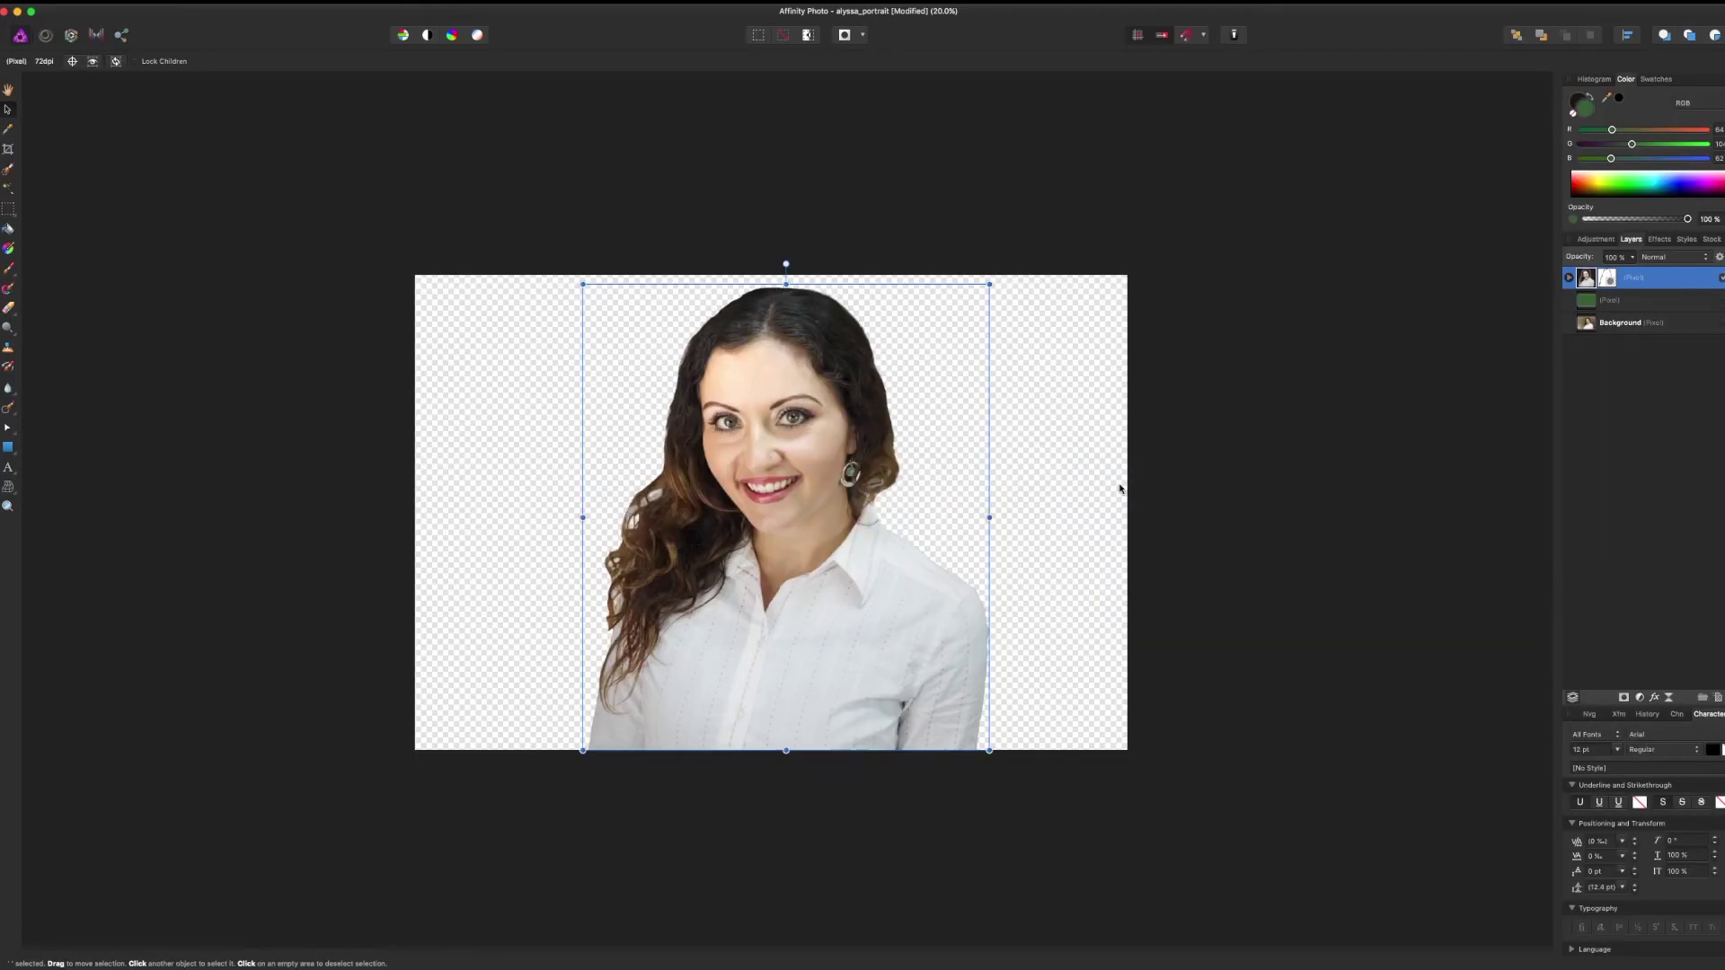
left_click(1076, 495)
left_click(915, 602)
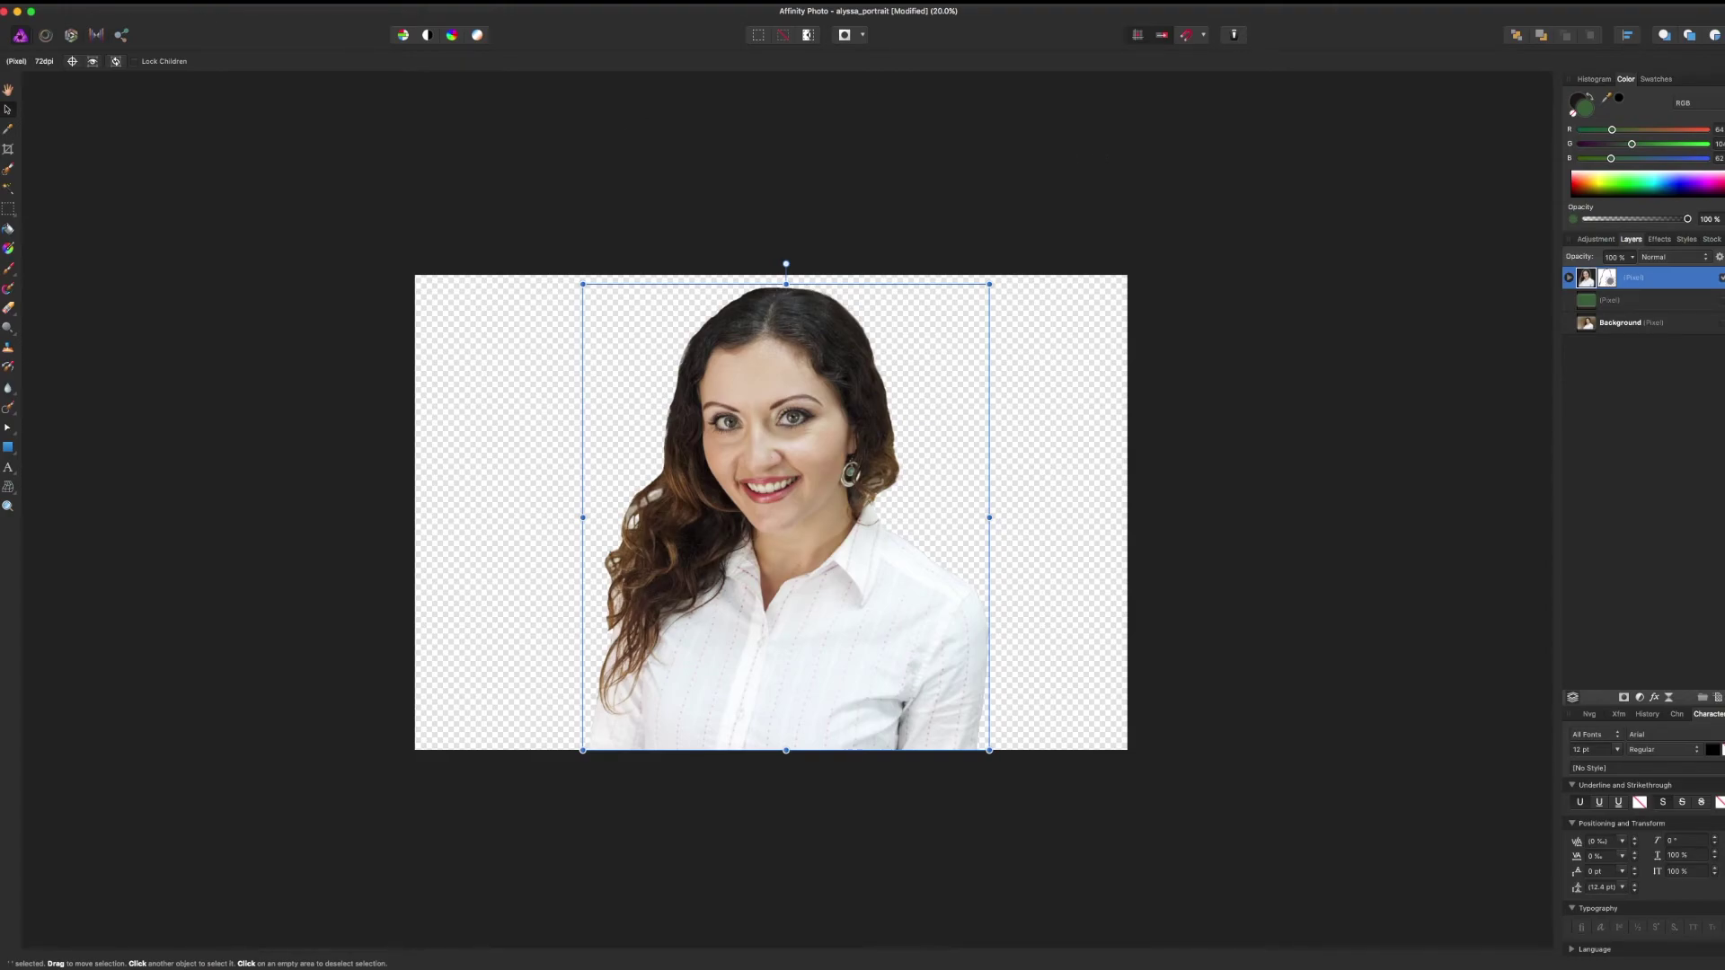
key("super+j")
Apply Haze Removal to the duplicated layer with shorter distance, lower strength and slightly raised exposure correction
left_click(93, 2)
left_click(125, 171)
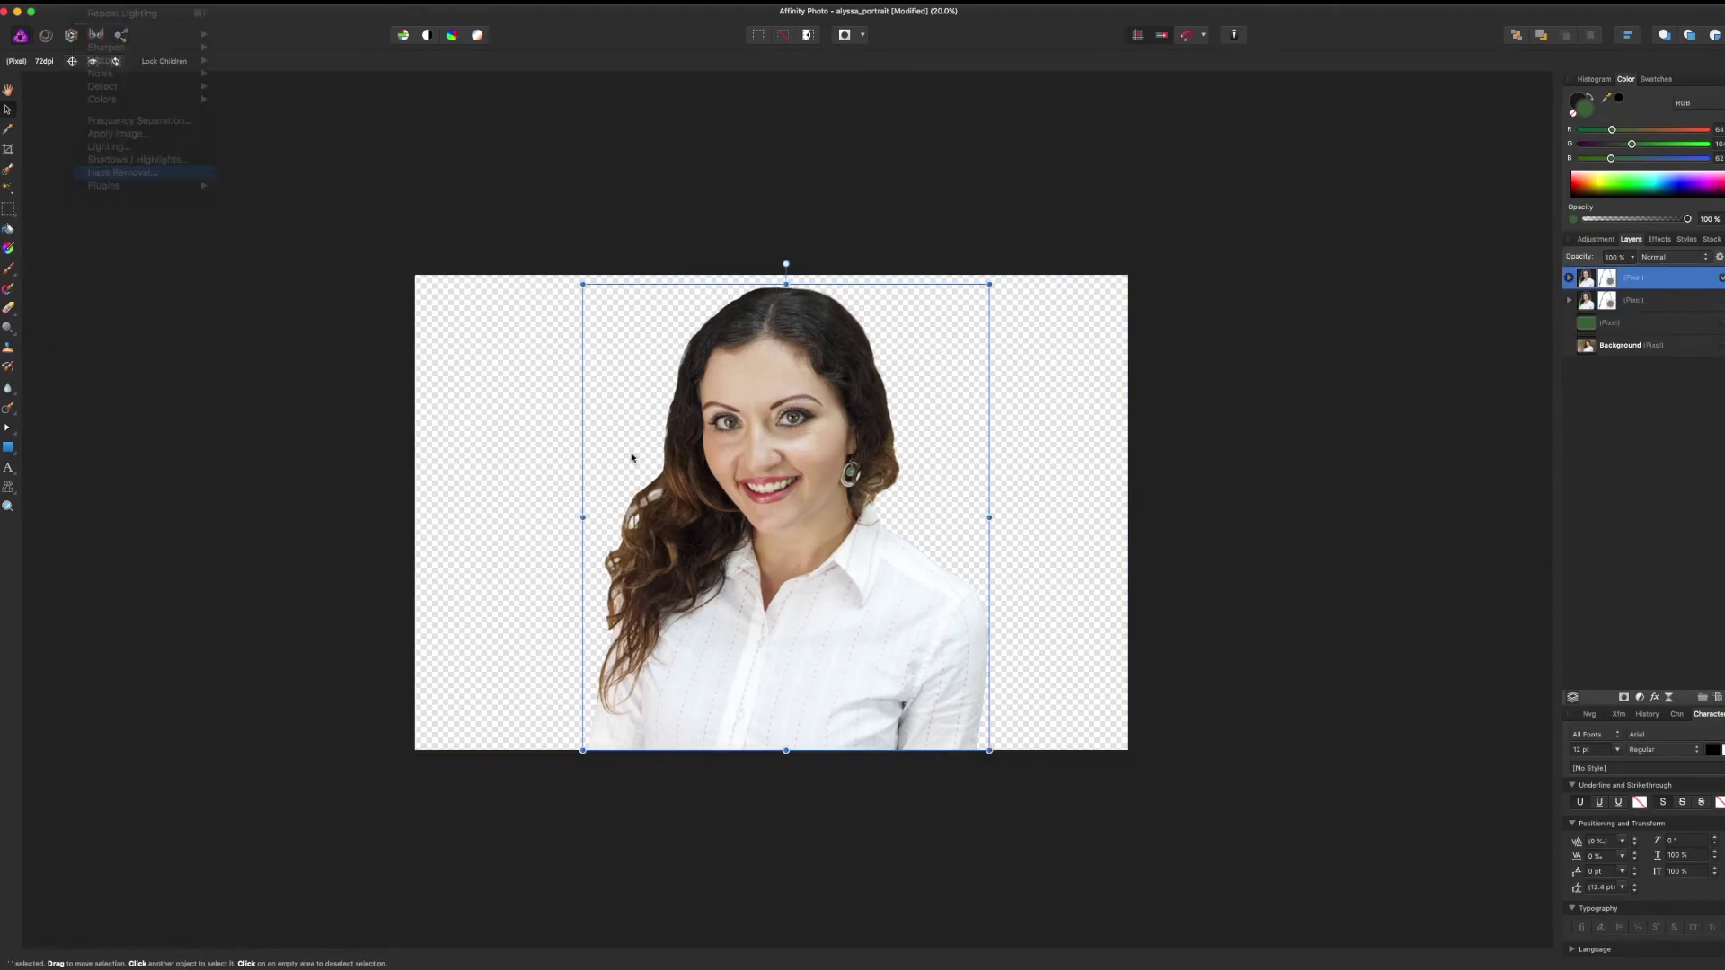
left_click_drag(1407, 935, 1129, 573)
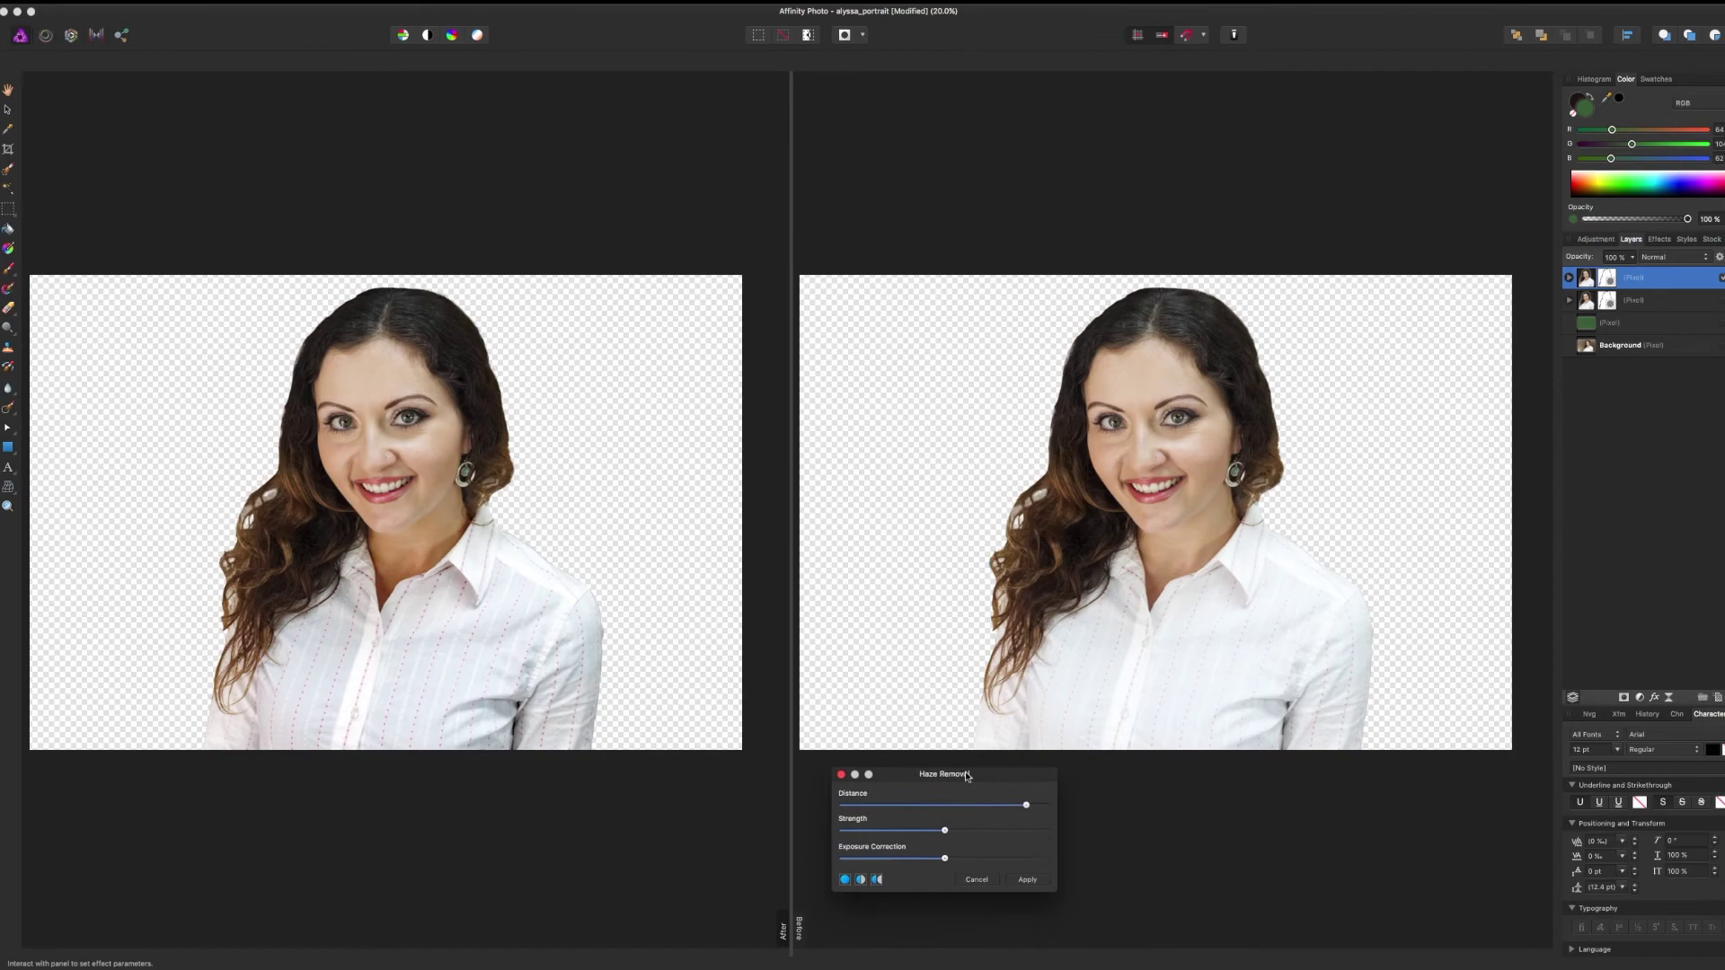
left_click_drag(1040, 806, 941, 807)
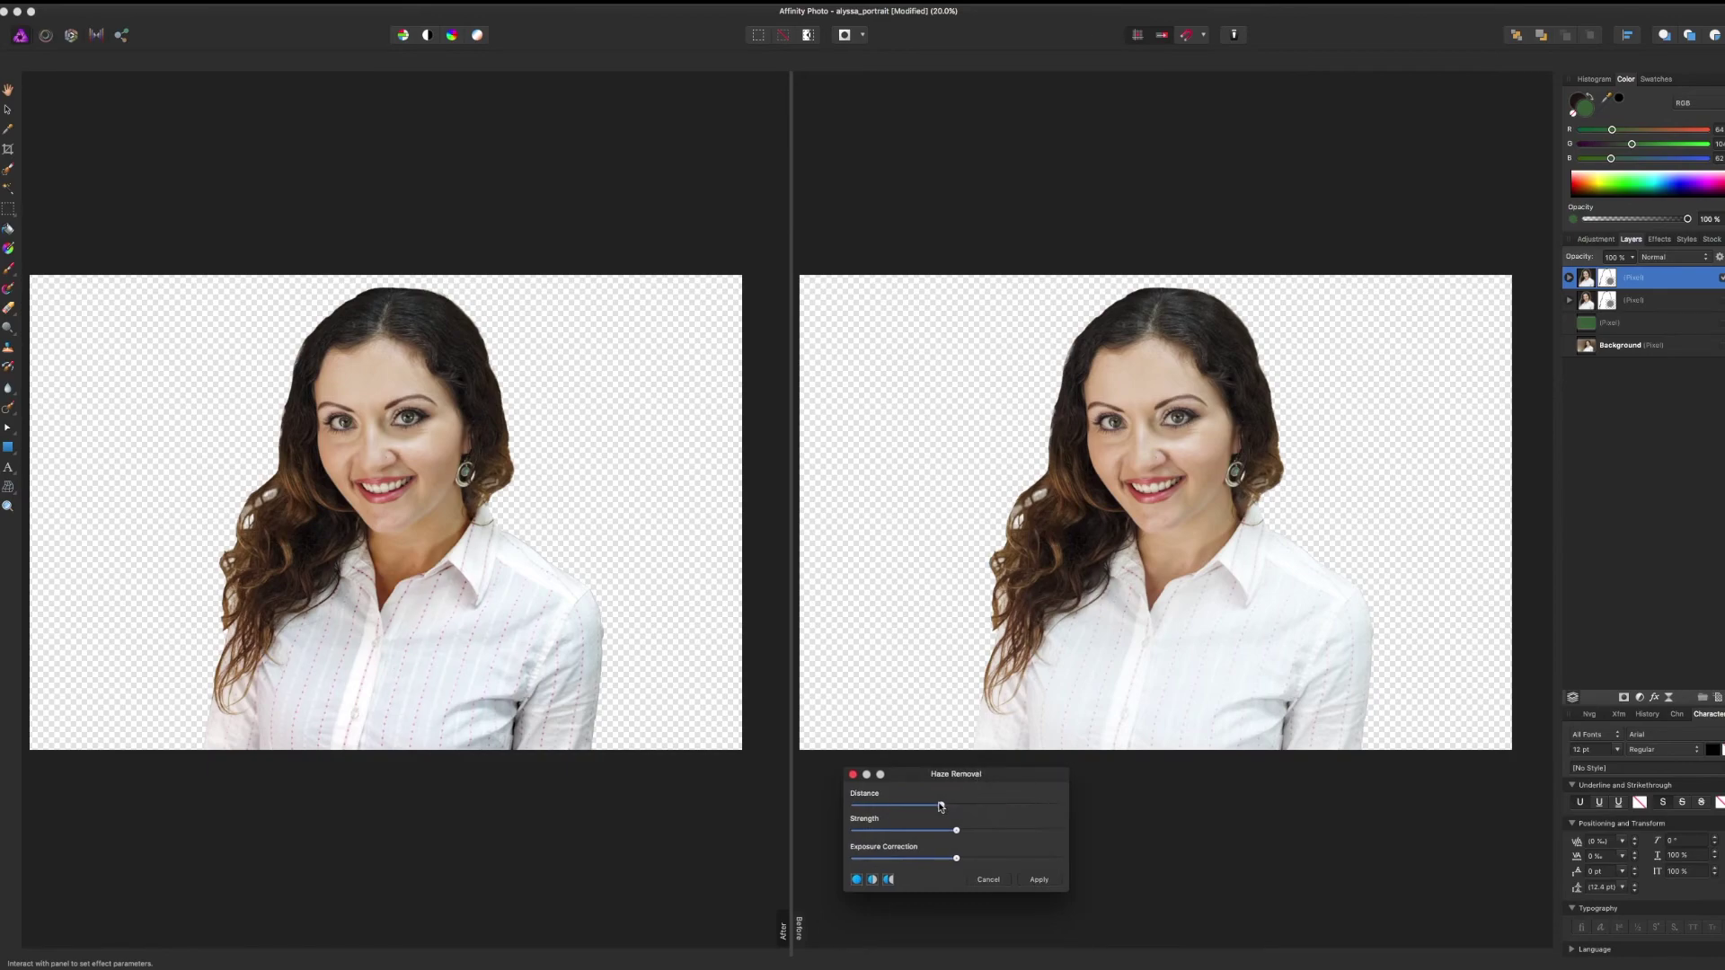
left_click_drag(1061, 809, 1022, 807)
left_click_drag(956, 831, 921, 832)
left_click_drag(1022, 806, 882, 807)
left_click_drag(956, 859, 995, 860)
left_click_drag(921, 831, 910, 830)
left_click(1039, 880)
Start a Lighting filter on the duplicate, move the spotlight farther out to 91% distance, and set specular 29%, shininess 73% and ambient about 56%
left_click(93, 2)
left_click(110, 146)
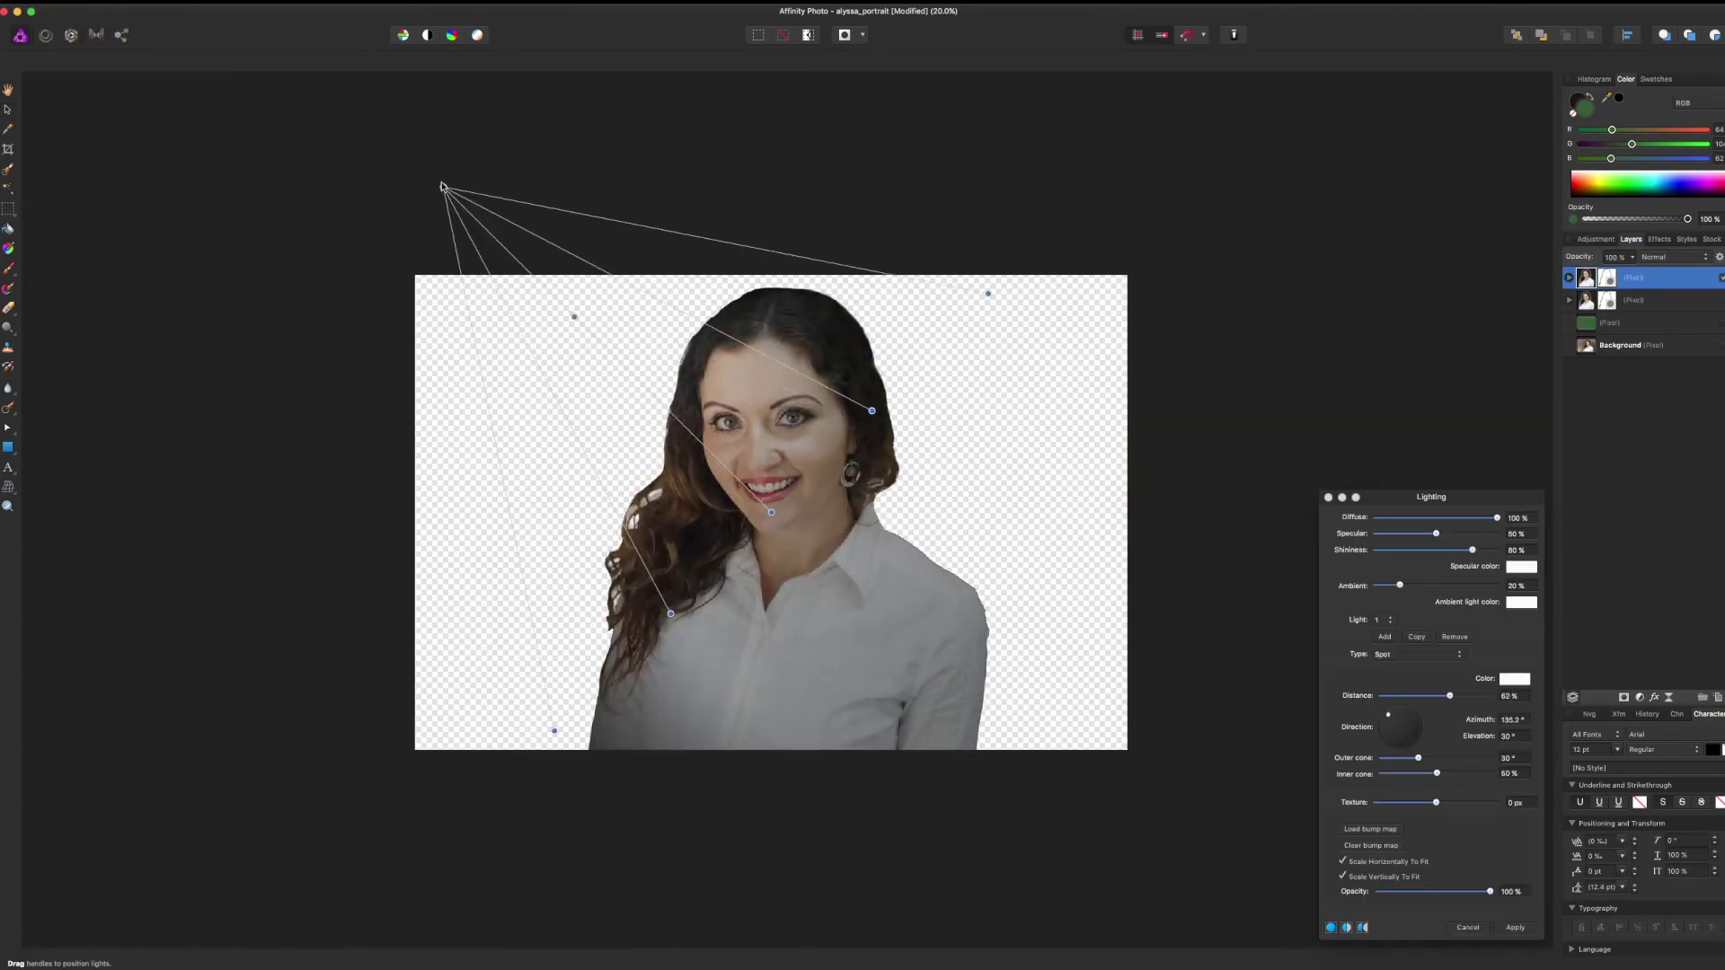
left_click_drag(575, 317, 456, 262)
mouse_move(1436, 534)
left_mouse_down()
mouse_move(1409, 534)
mouse_move(1464, 550)
left_mouse_up()
left_click_drag(1400, 585, 1443, 586)
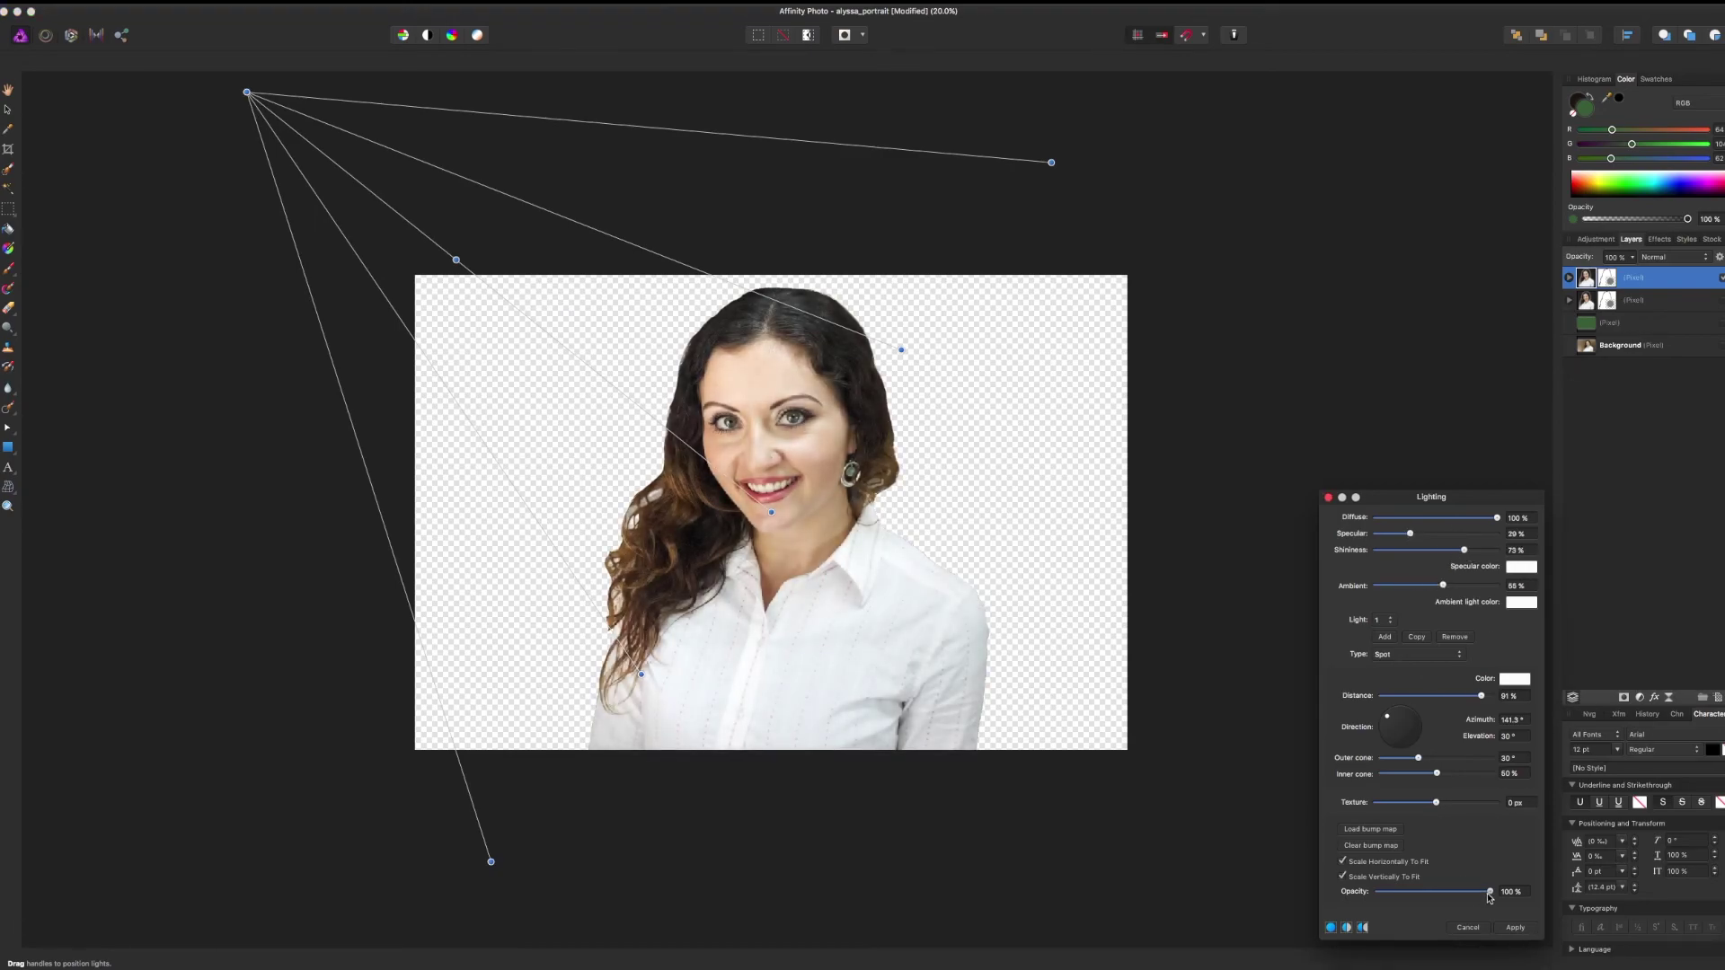
Set the lighting opacity to 84%, fine-tune the ambient and the light's target in a before/after comparison, and apply the lighting
left_click_drag(1490, 893, 1473, 895)
left_click(1362, 928)
scroll(647, 804, "up", 2)
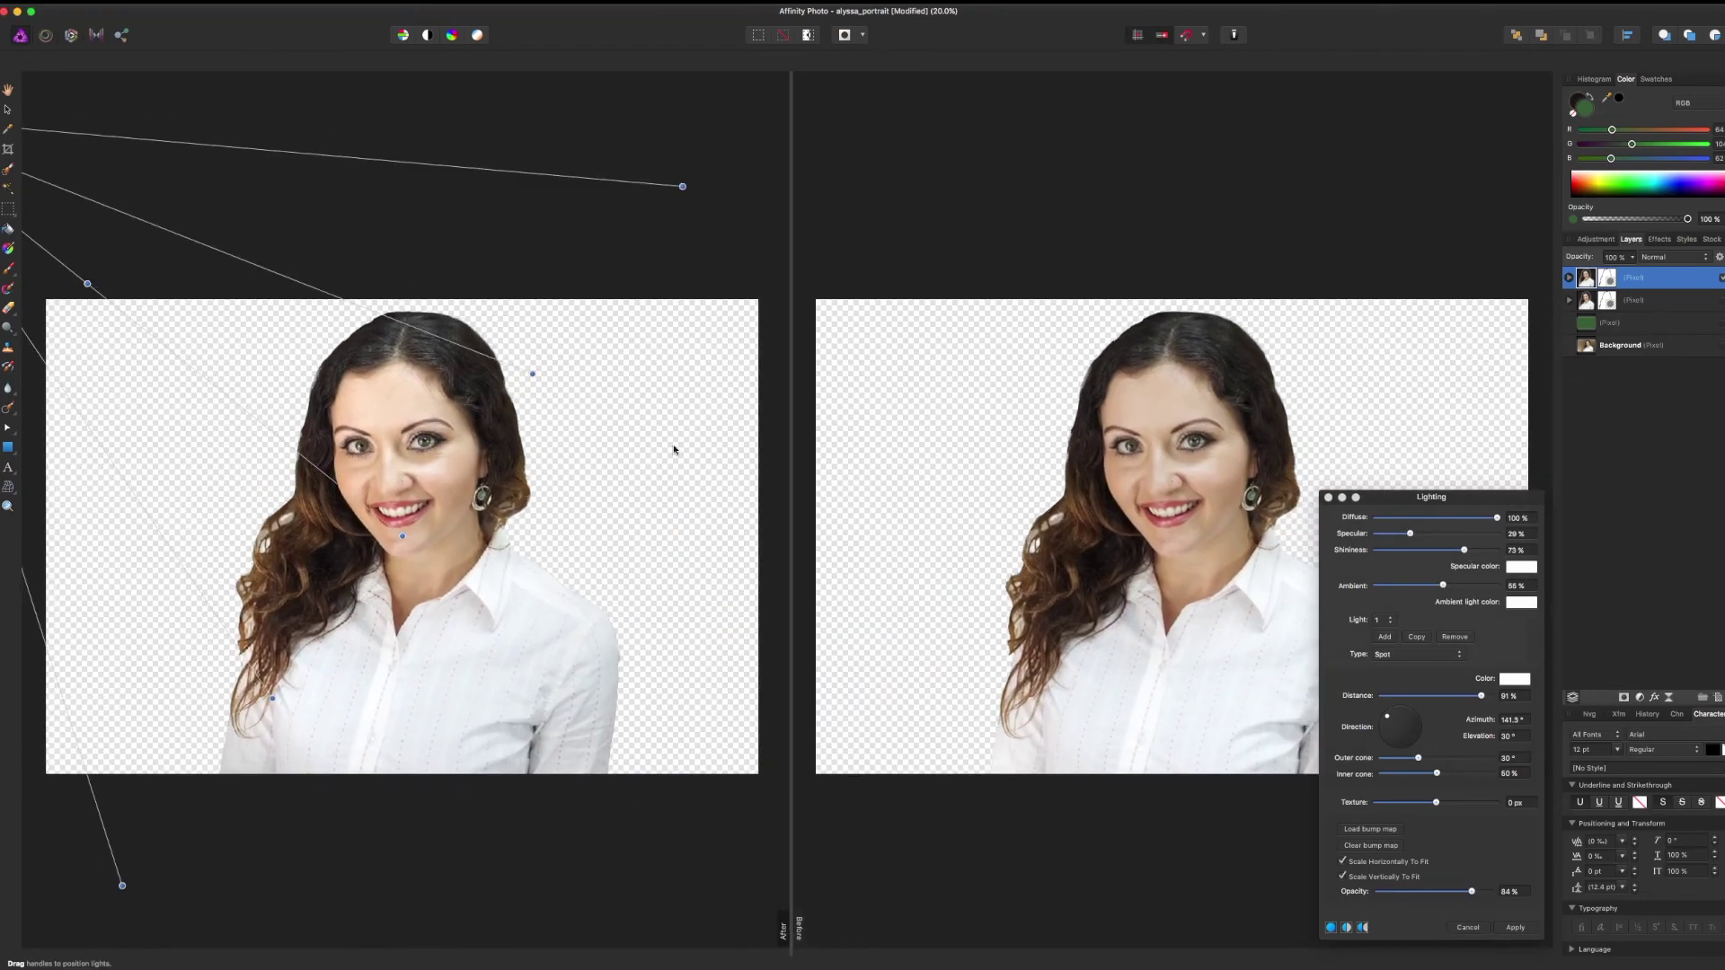
left_click_drag(1444, 586, 1440, 585)
left_click_drag(403, 536, 456, 564)
left_click_drag(1481, 697, 1480, 698)
left_click(1515, 927)
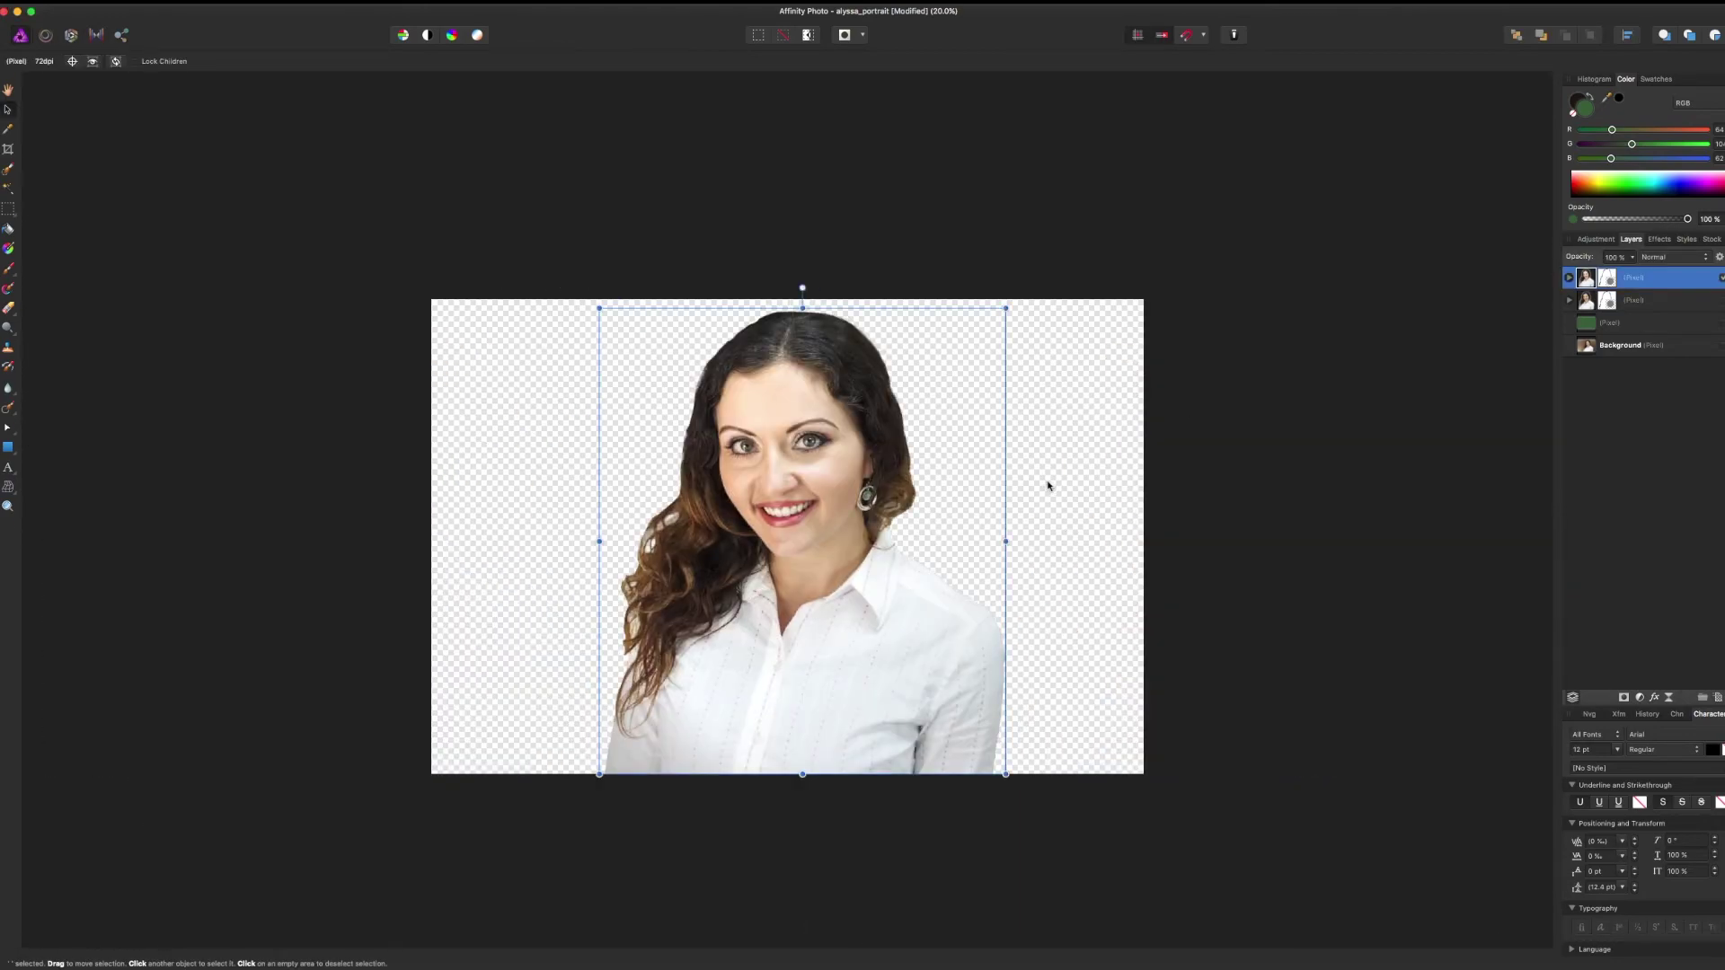
Save the portrait and paste the relit woman above the red circle on the Home artboard in Affinity Designer, replacing her previous version
key("ctrl+s")
key("super+Tab")
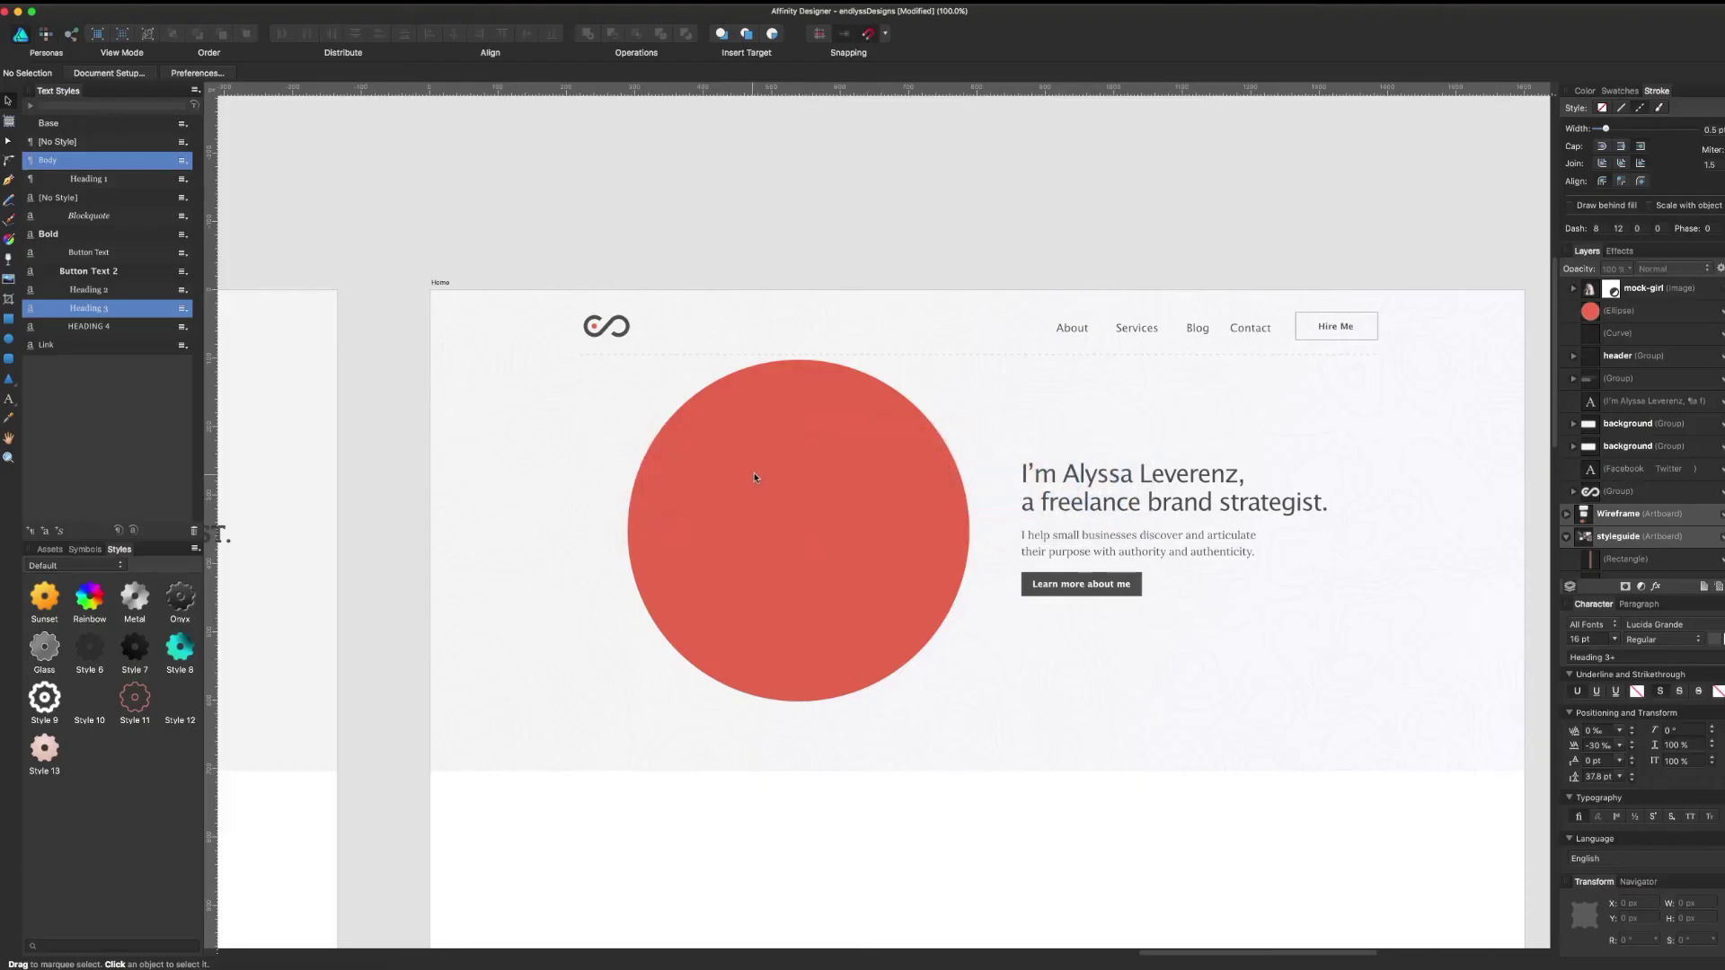
left_click(845, 457)
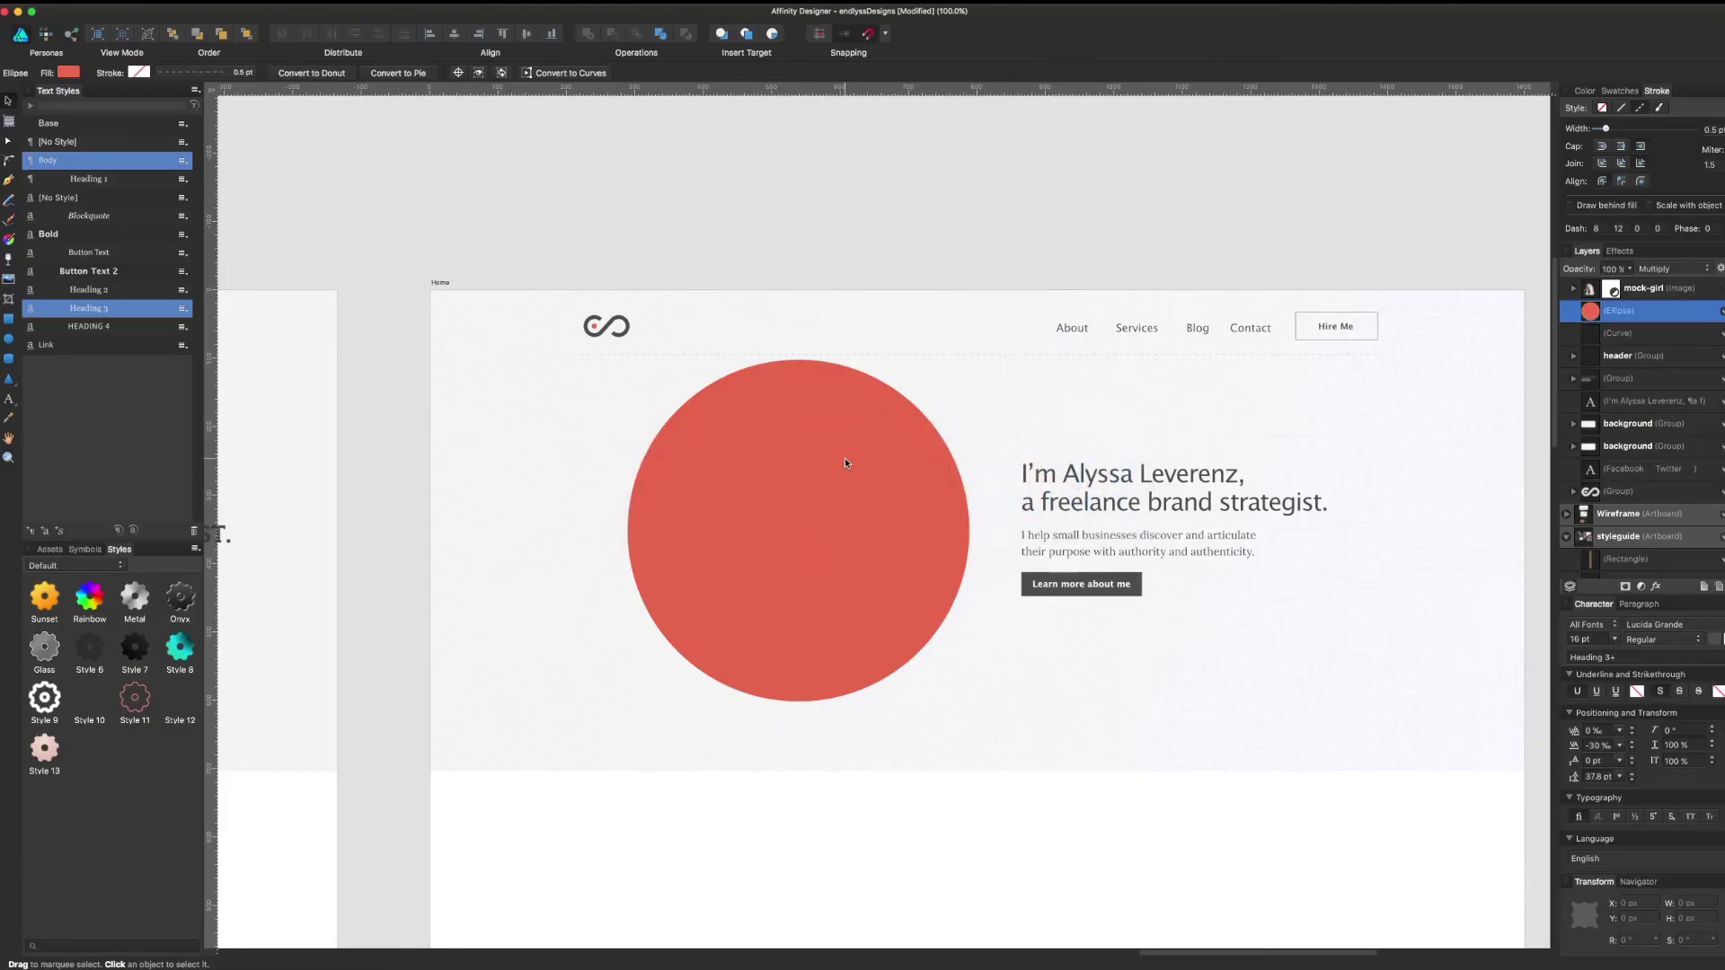
key("super+v")
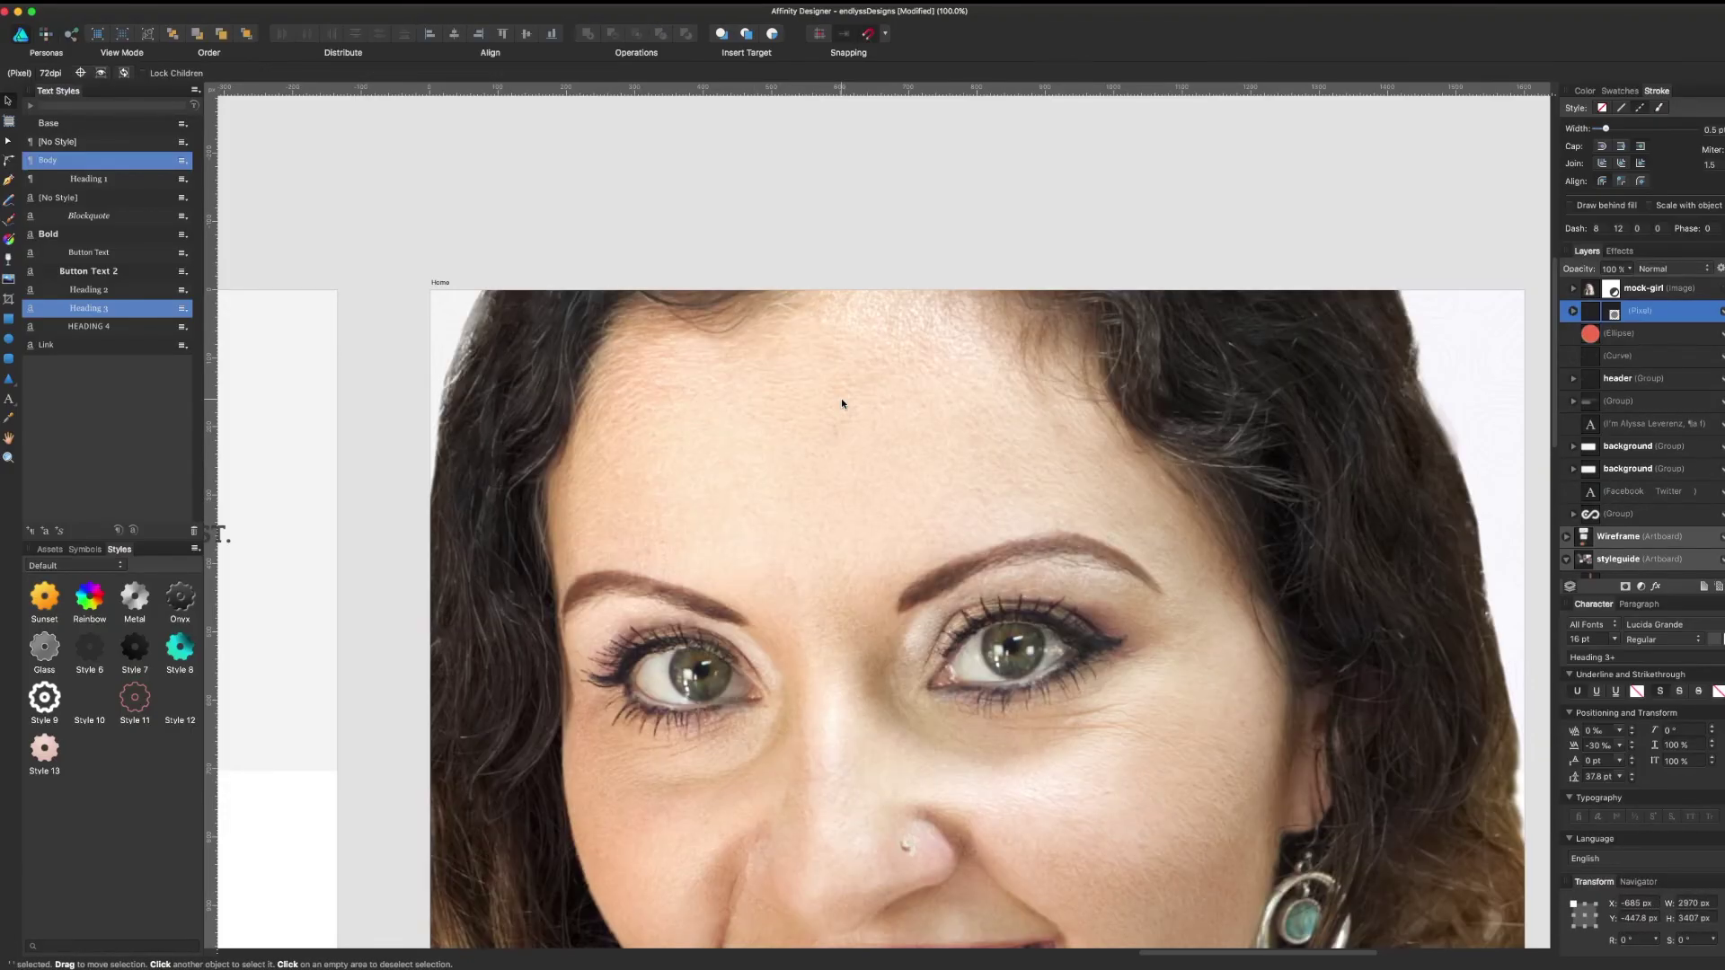
Shrink the pasted woman to about 1123 px wide and move her over the hero's red circle
left_click_drag(1047, 445, 930, 559)
key("super+0")
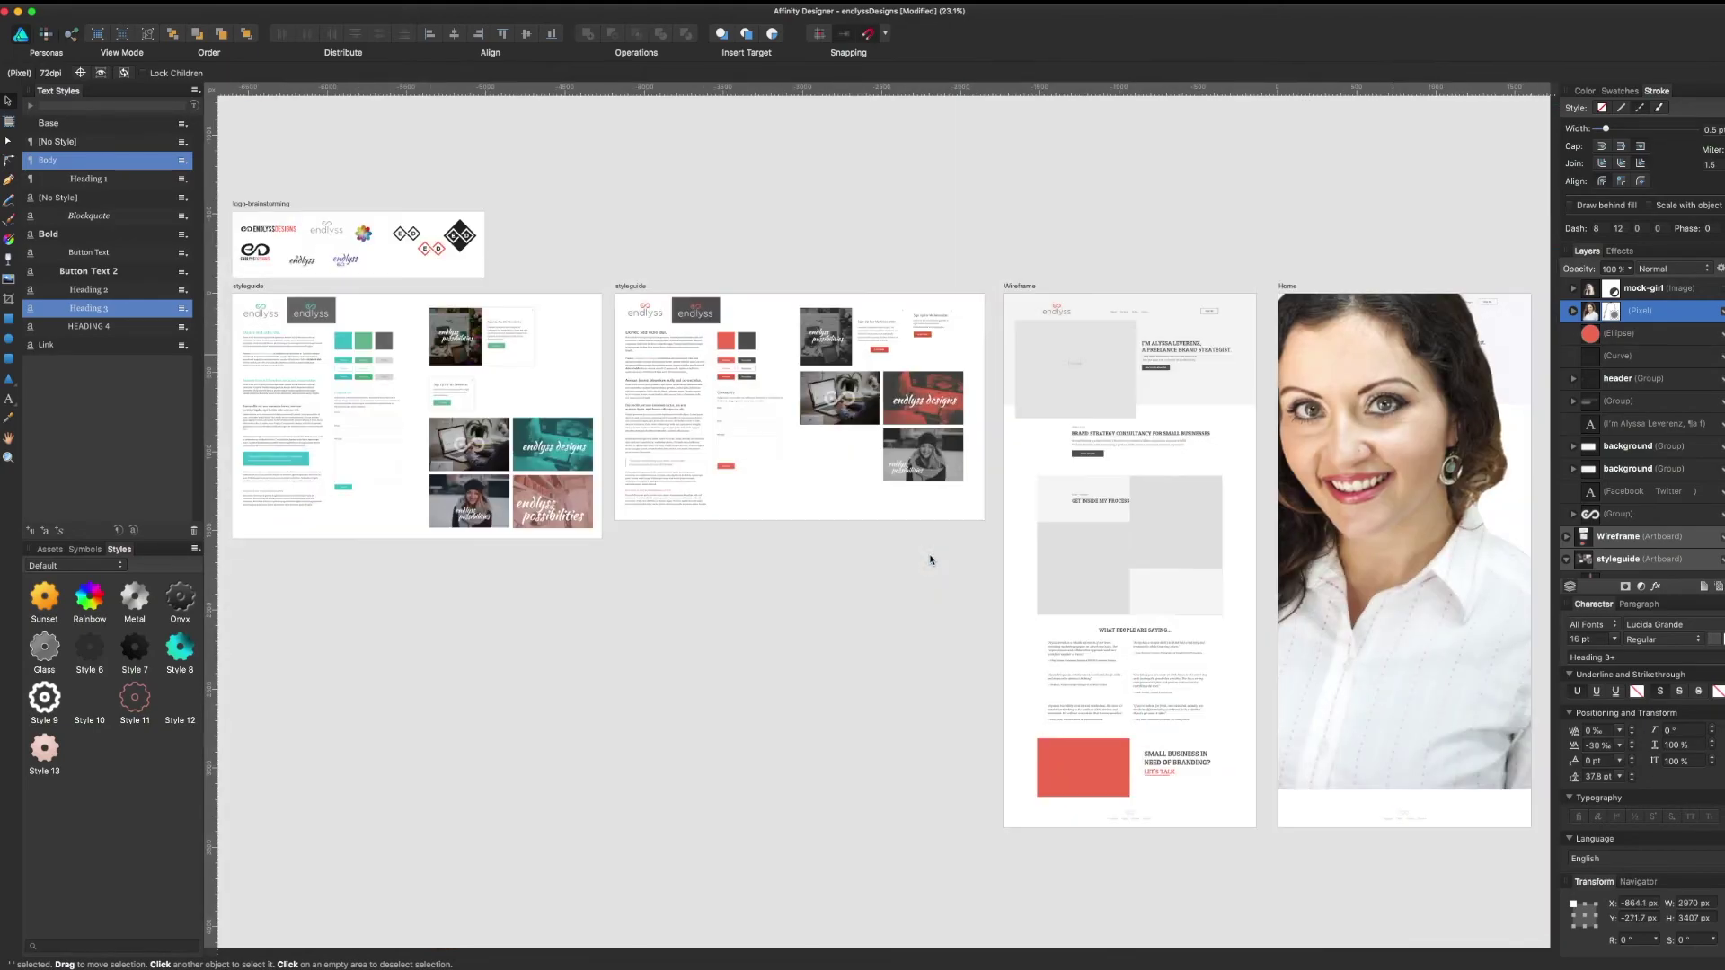
scroll(930, 555, "right", 10)
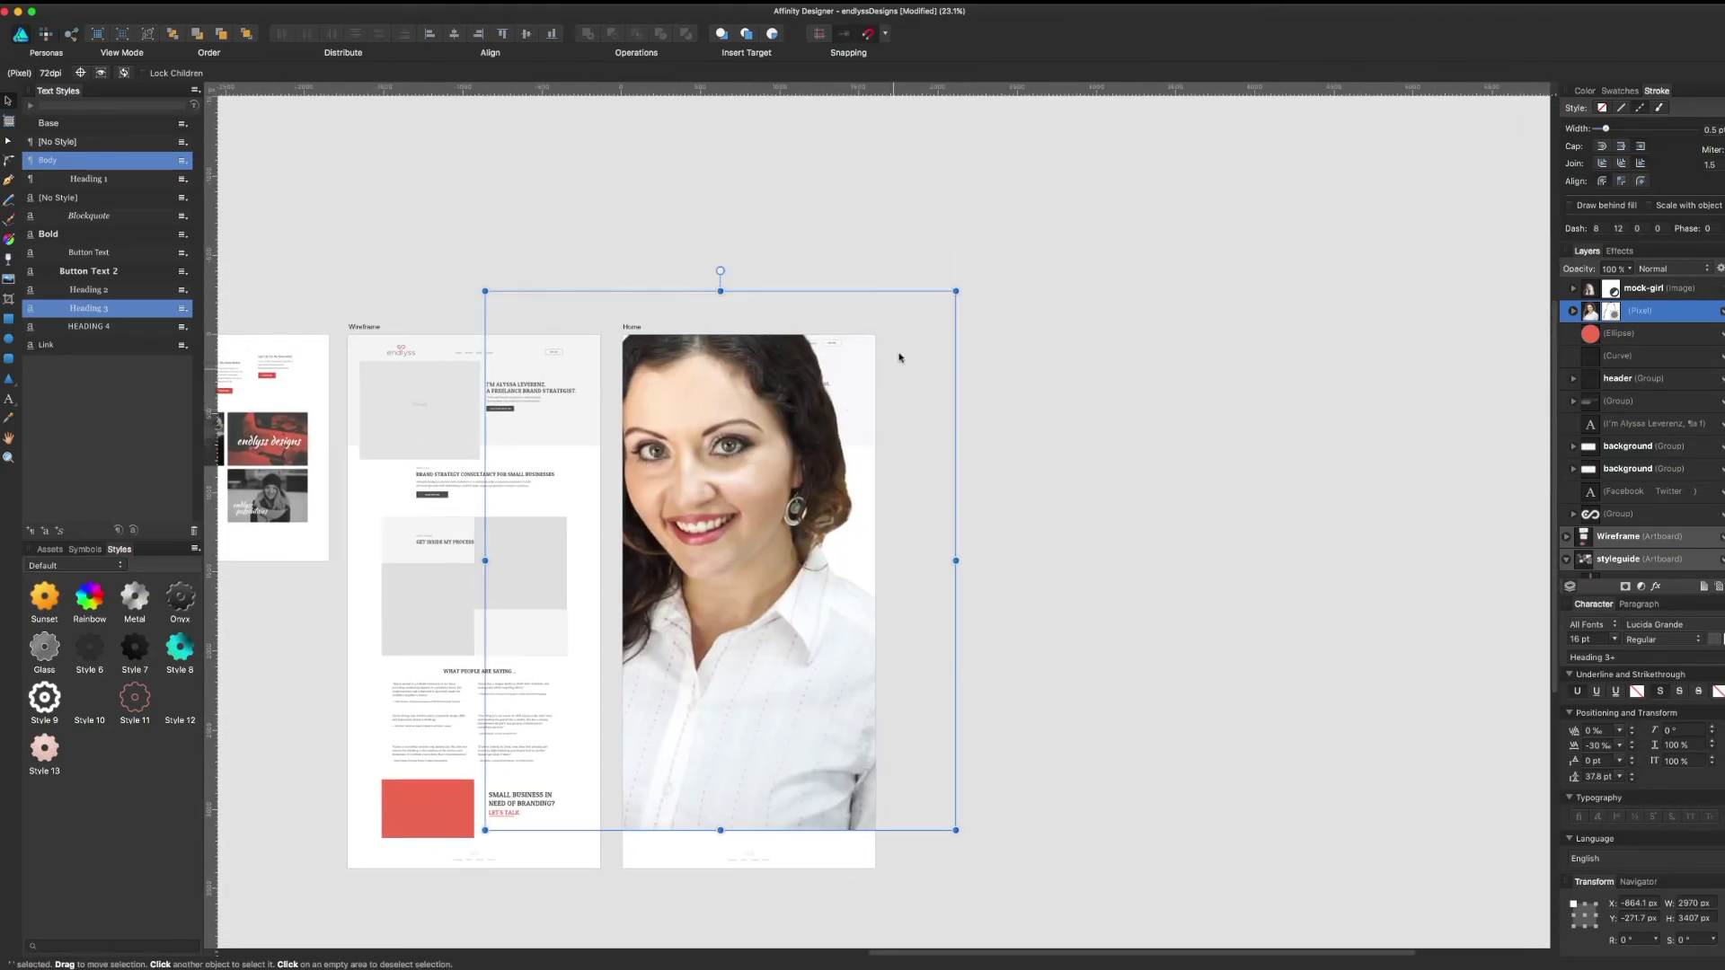
left_click_drag(485, 291, 818, 590)
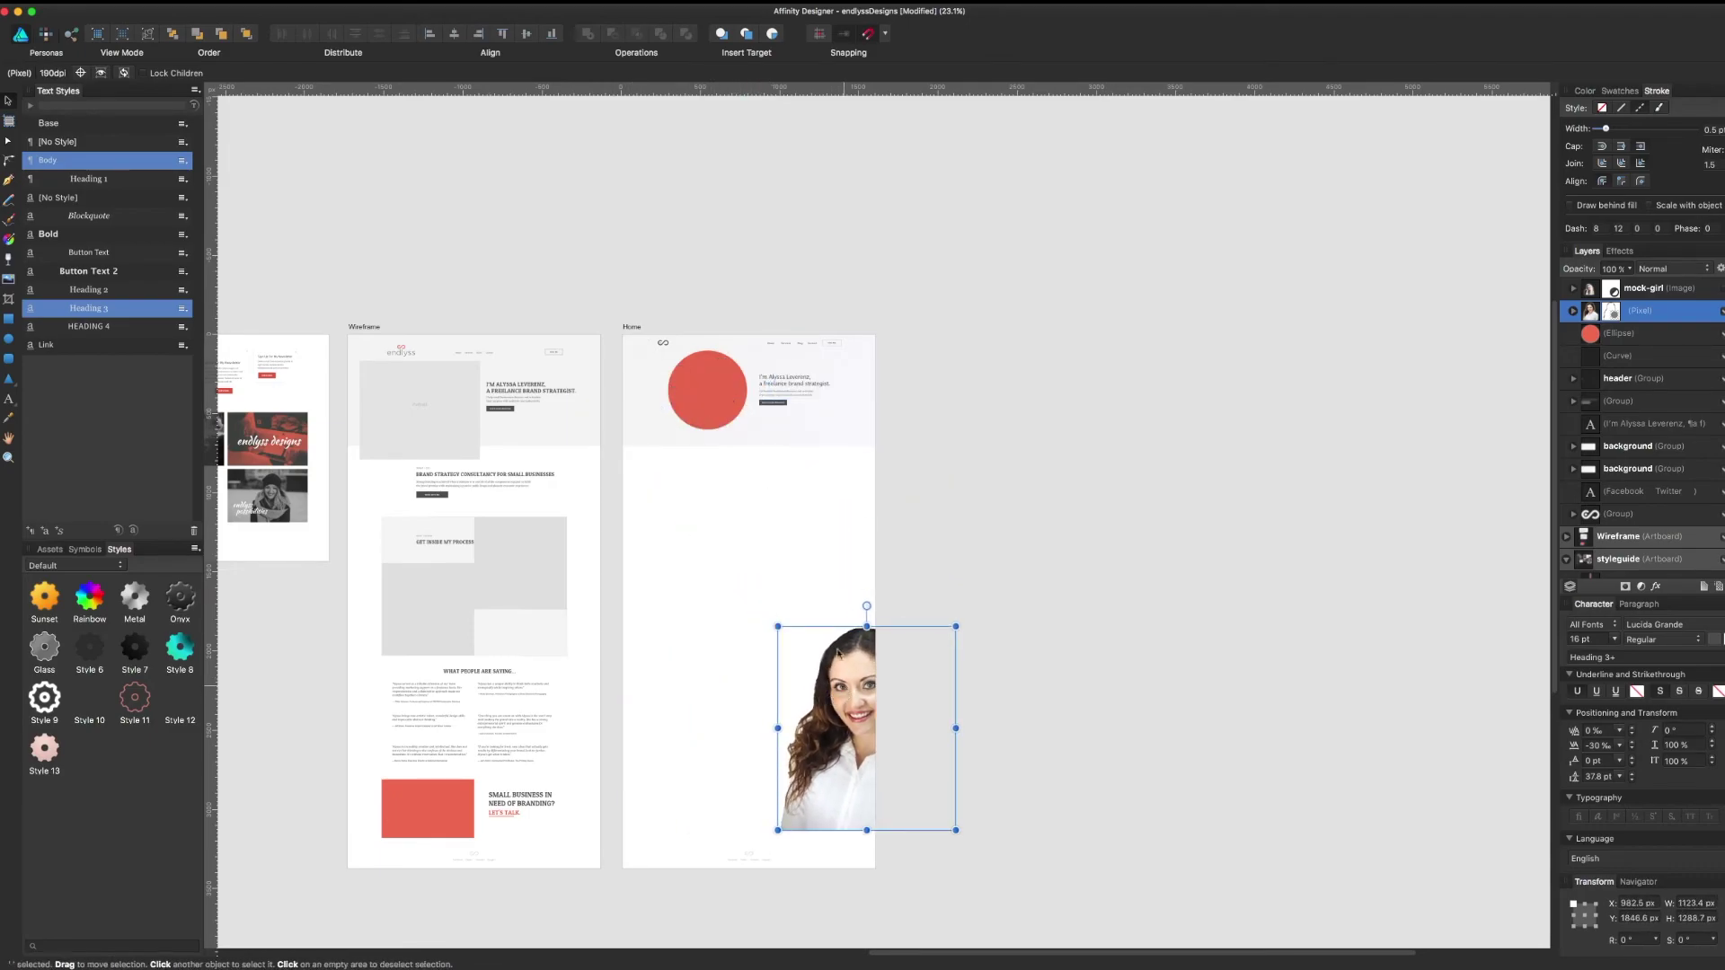
left_click_drag(839, 653, 712, 365)
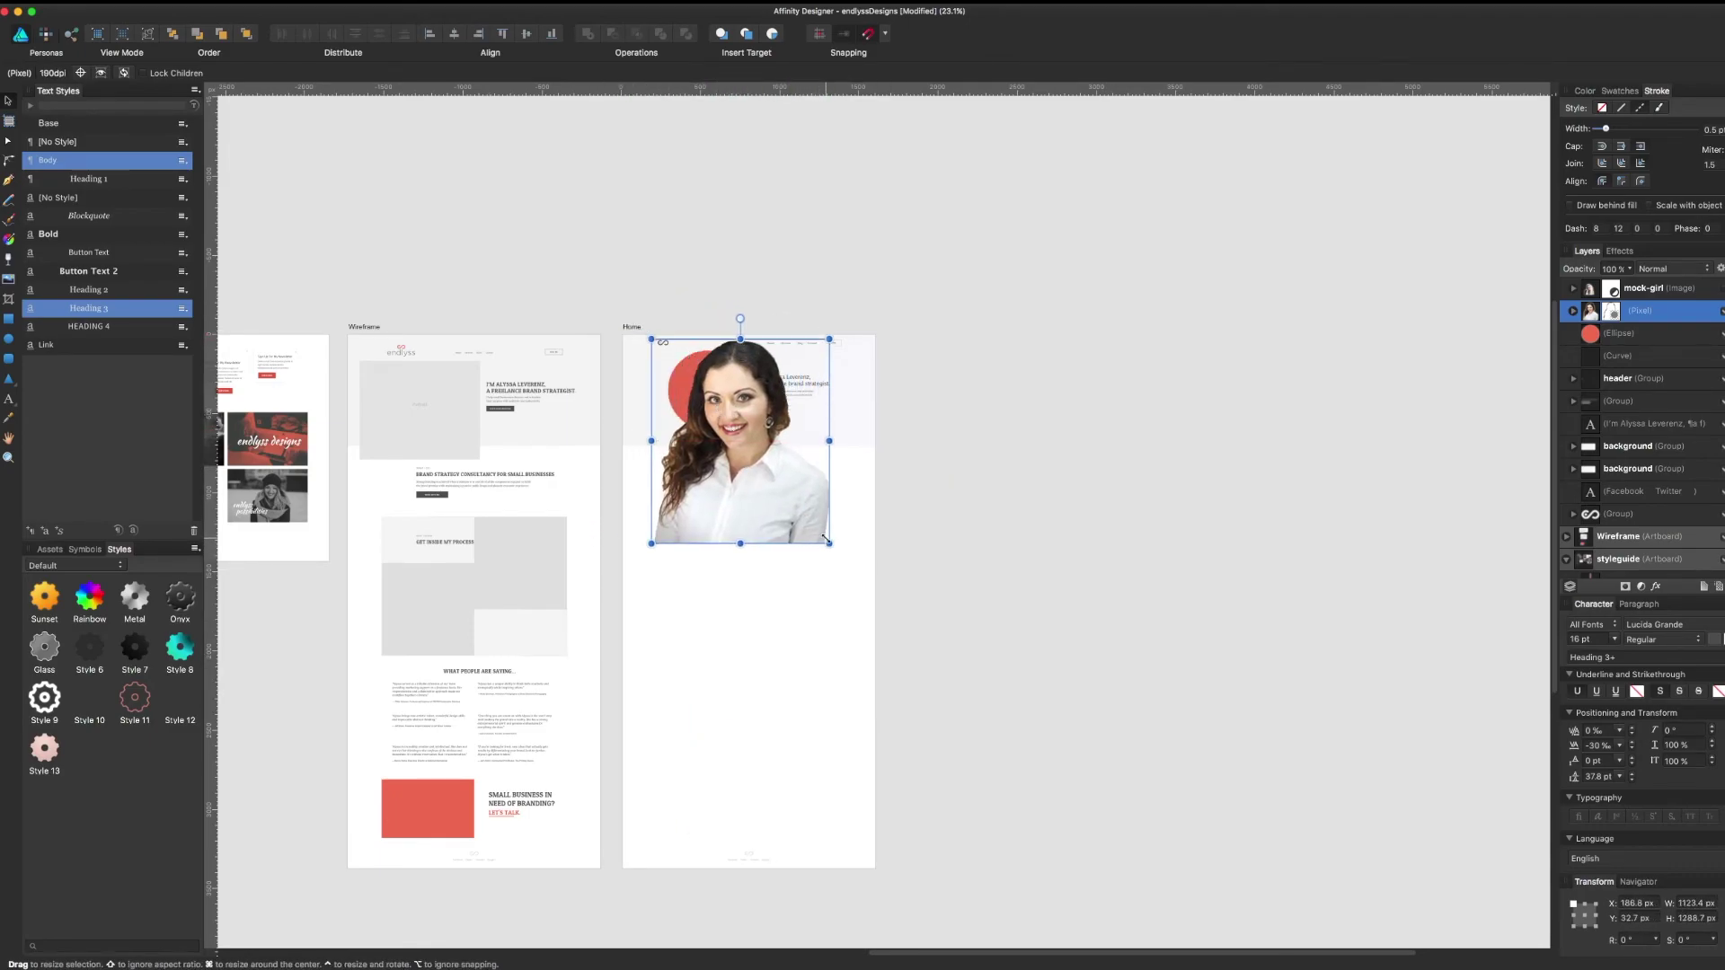
Resize the woman to about 574 × 651 px, in front of the red circle with her lower edge on the hero background's bottom edge
left_click_drag(826, 539, 1093, 756)
key("super+equal")
key("super+equal")
key("super+equal")
left_click_drag(755, 553, 802, 587)
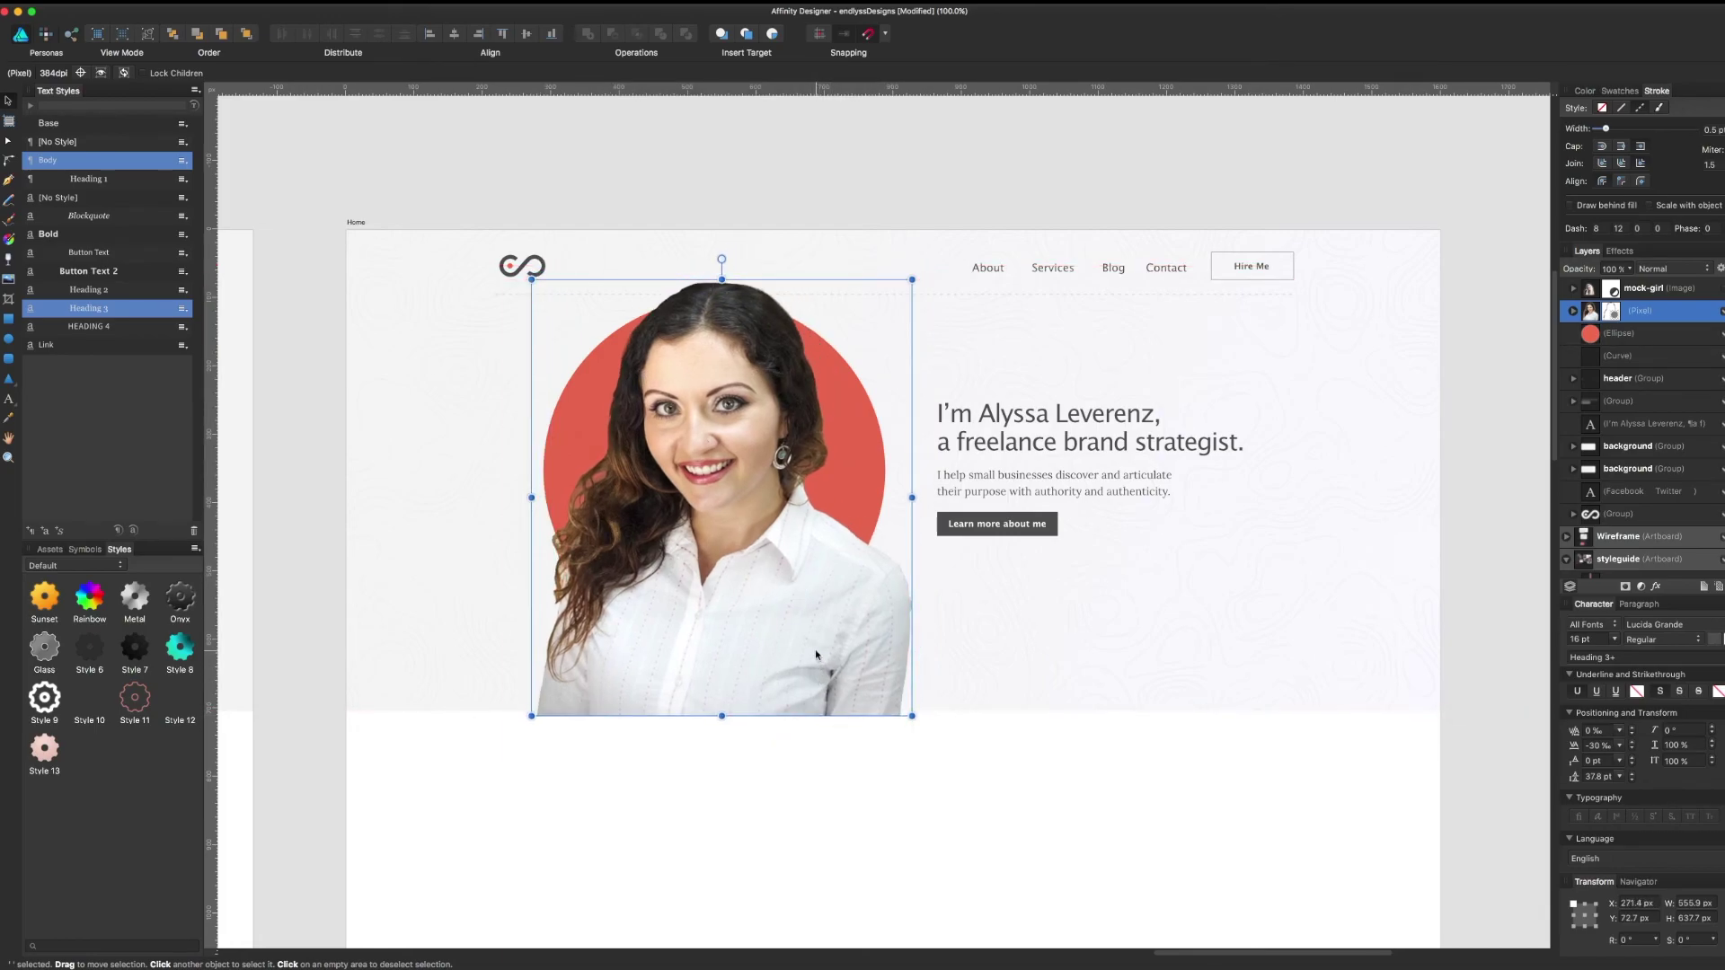
left_click_drag(816, 654, 816, 645)
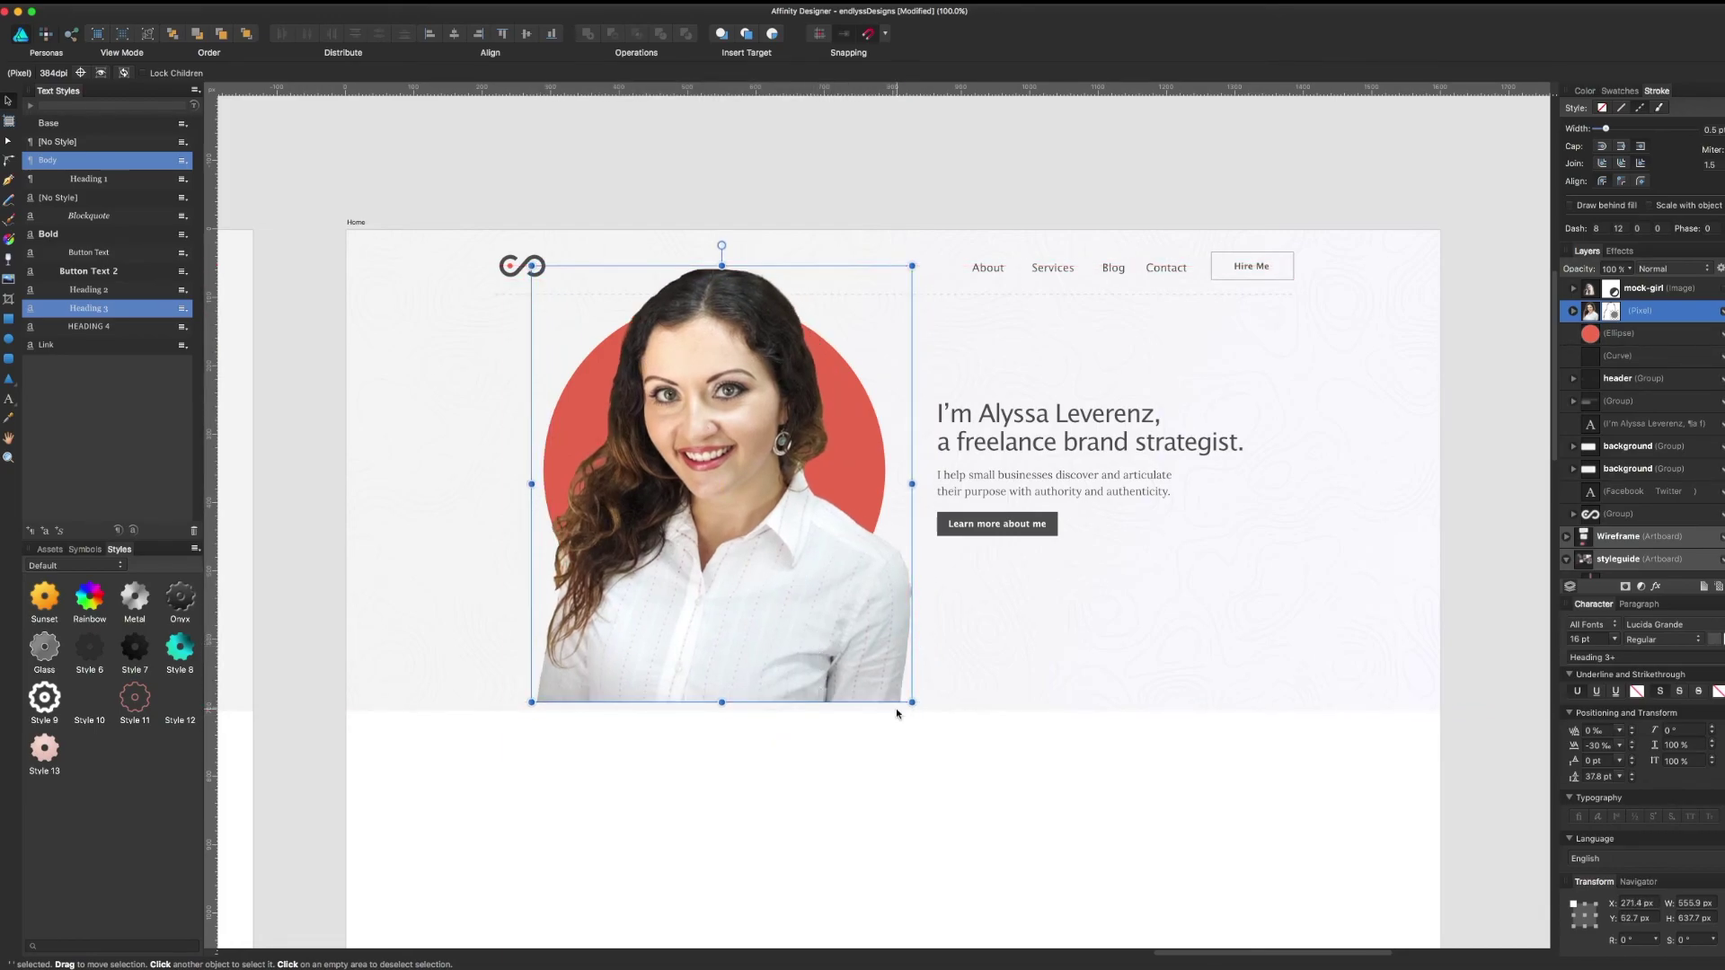
left_click_drag(897, 713, 866, 672)
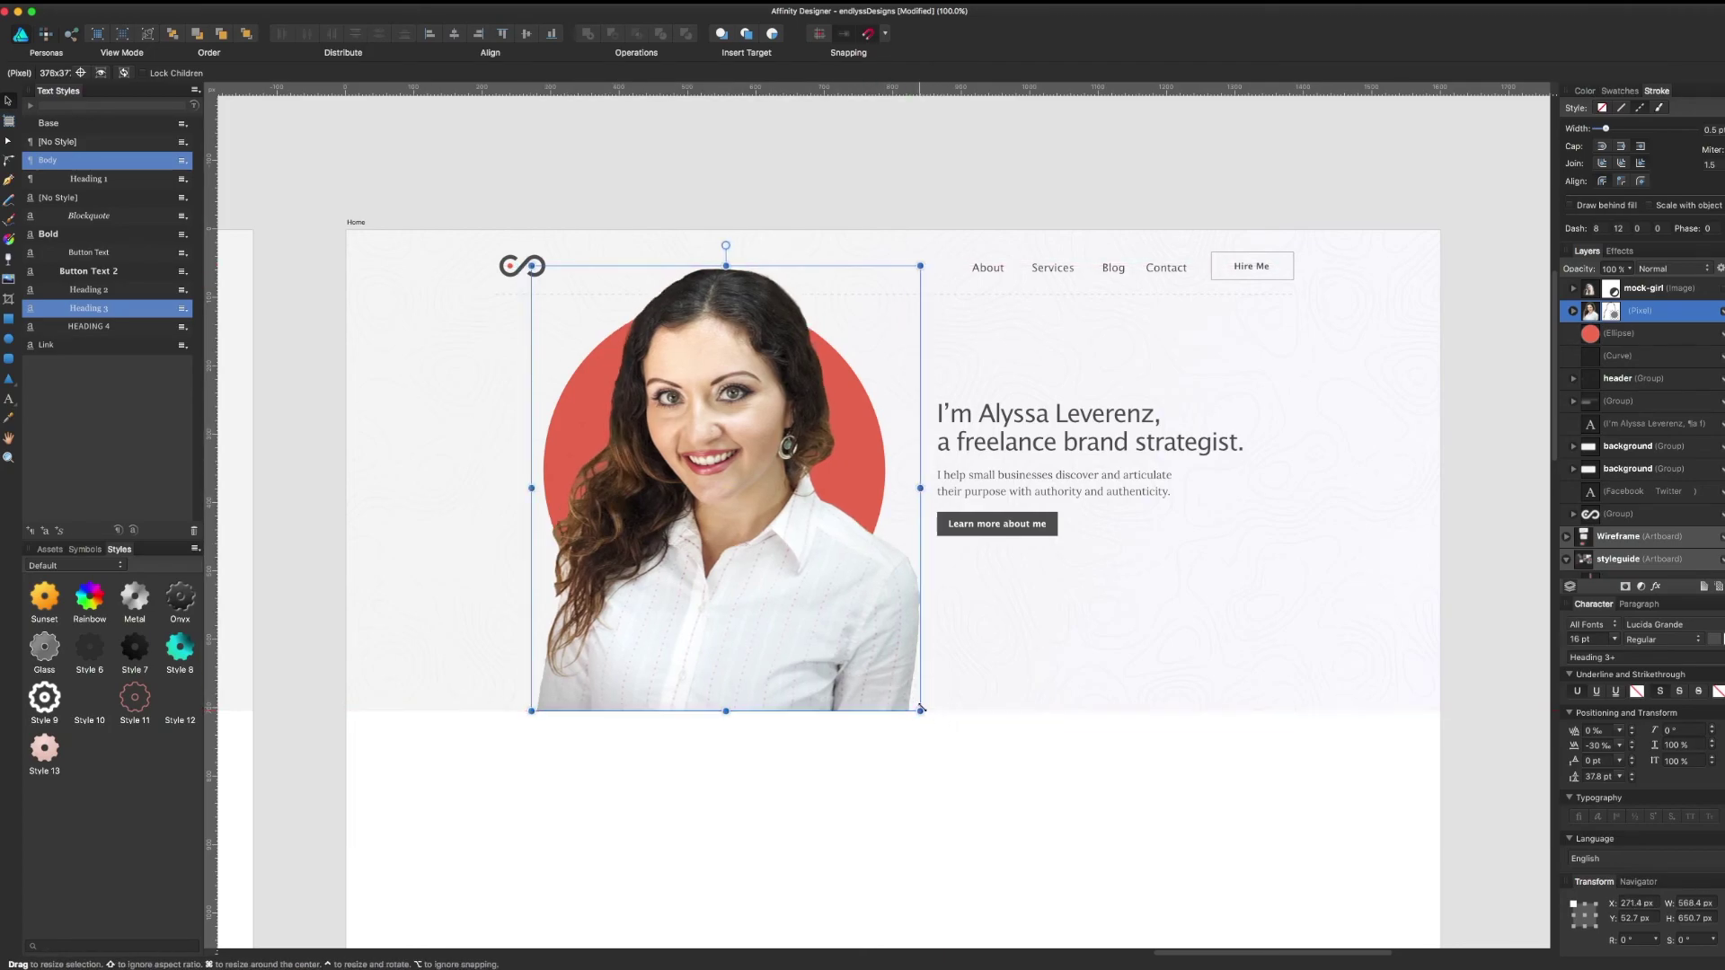
left_click(841, 729)
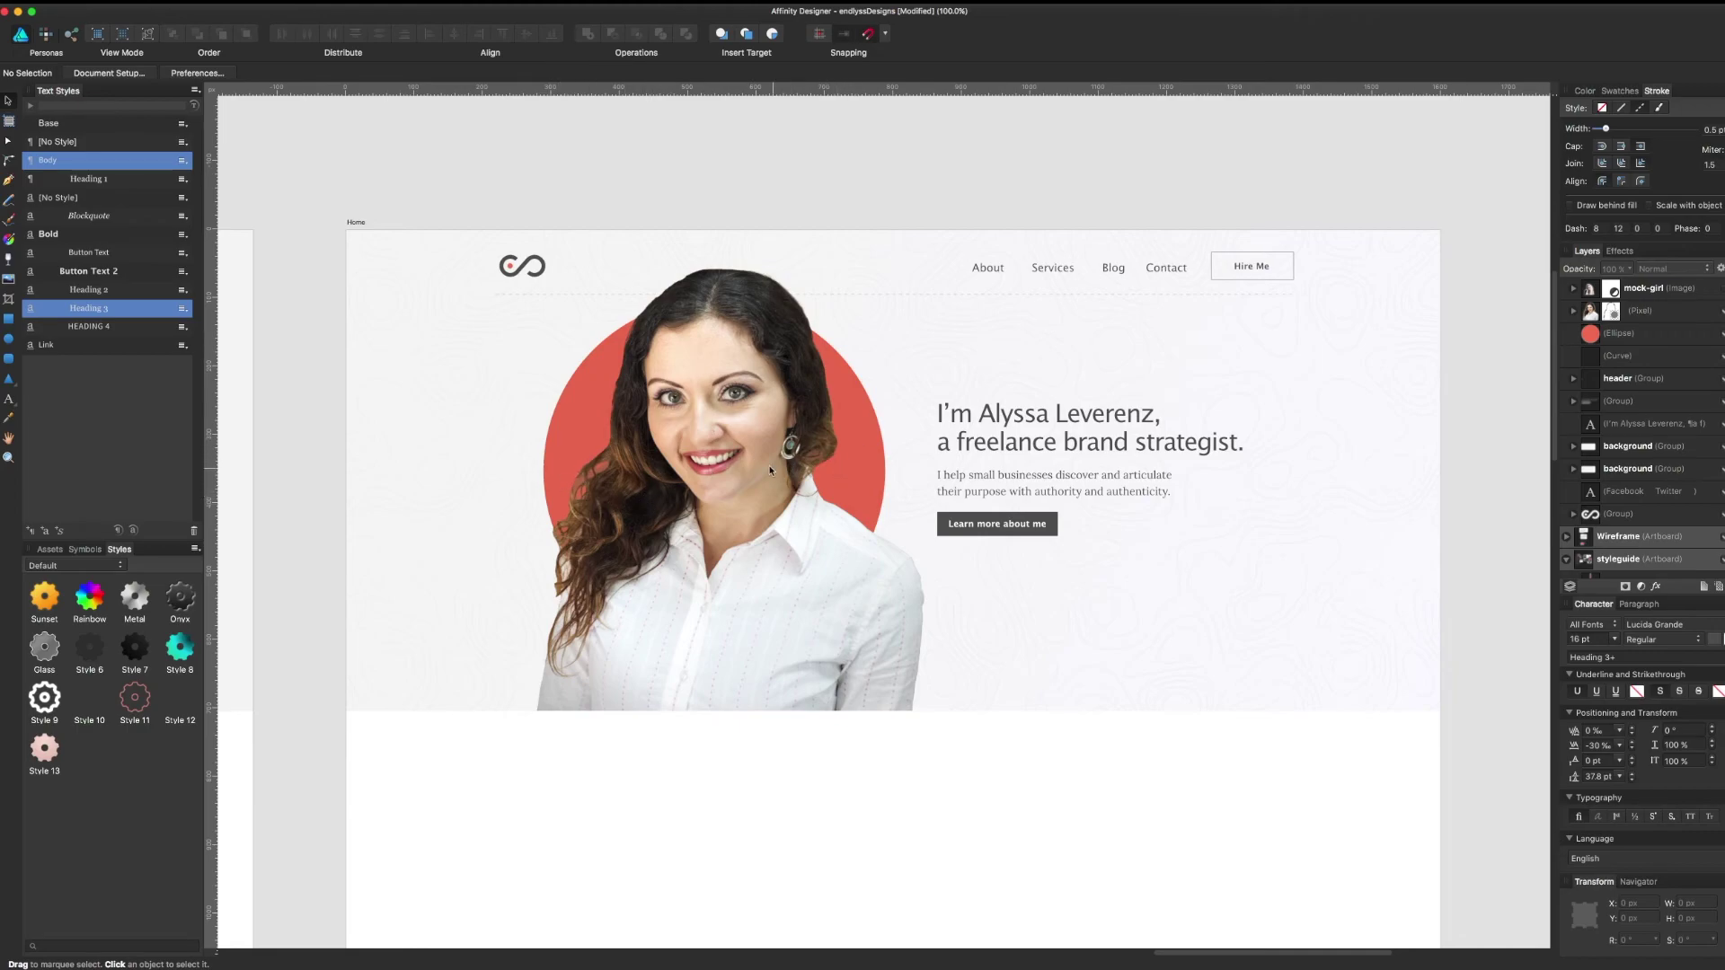
Hide the red circle behind the woman to judge the cut-out without it, and show it again
left_click(873, 468)
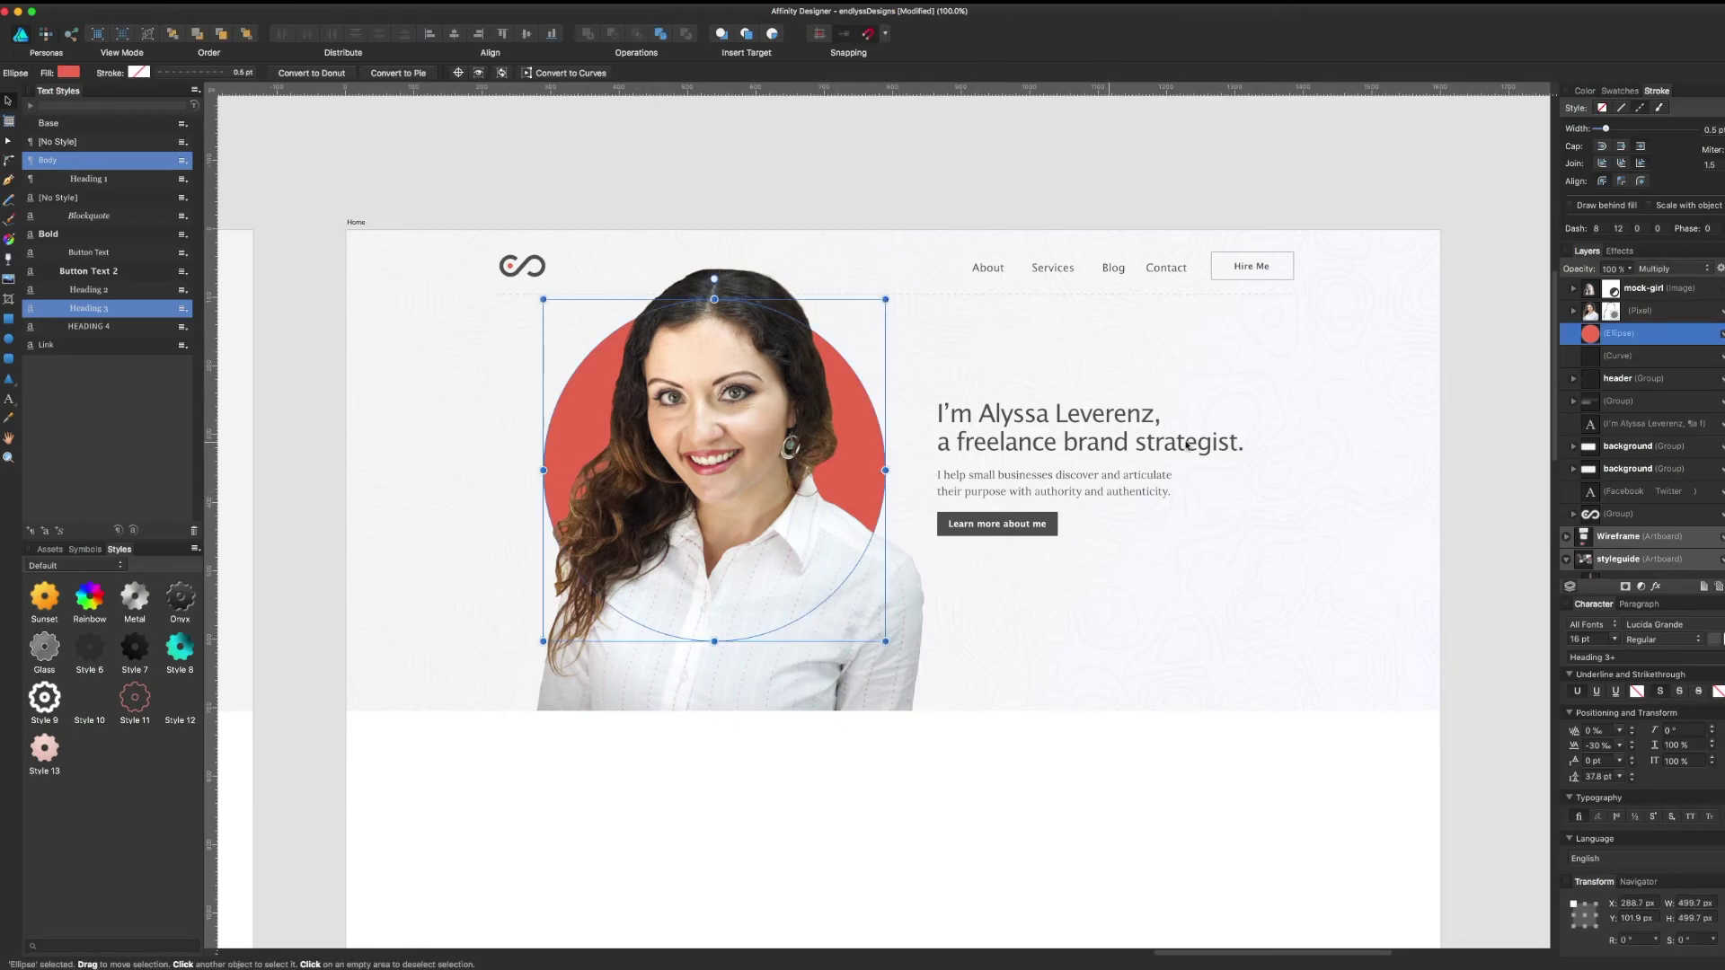
left_click(1719, 336)
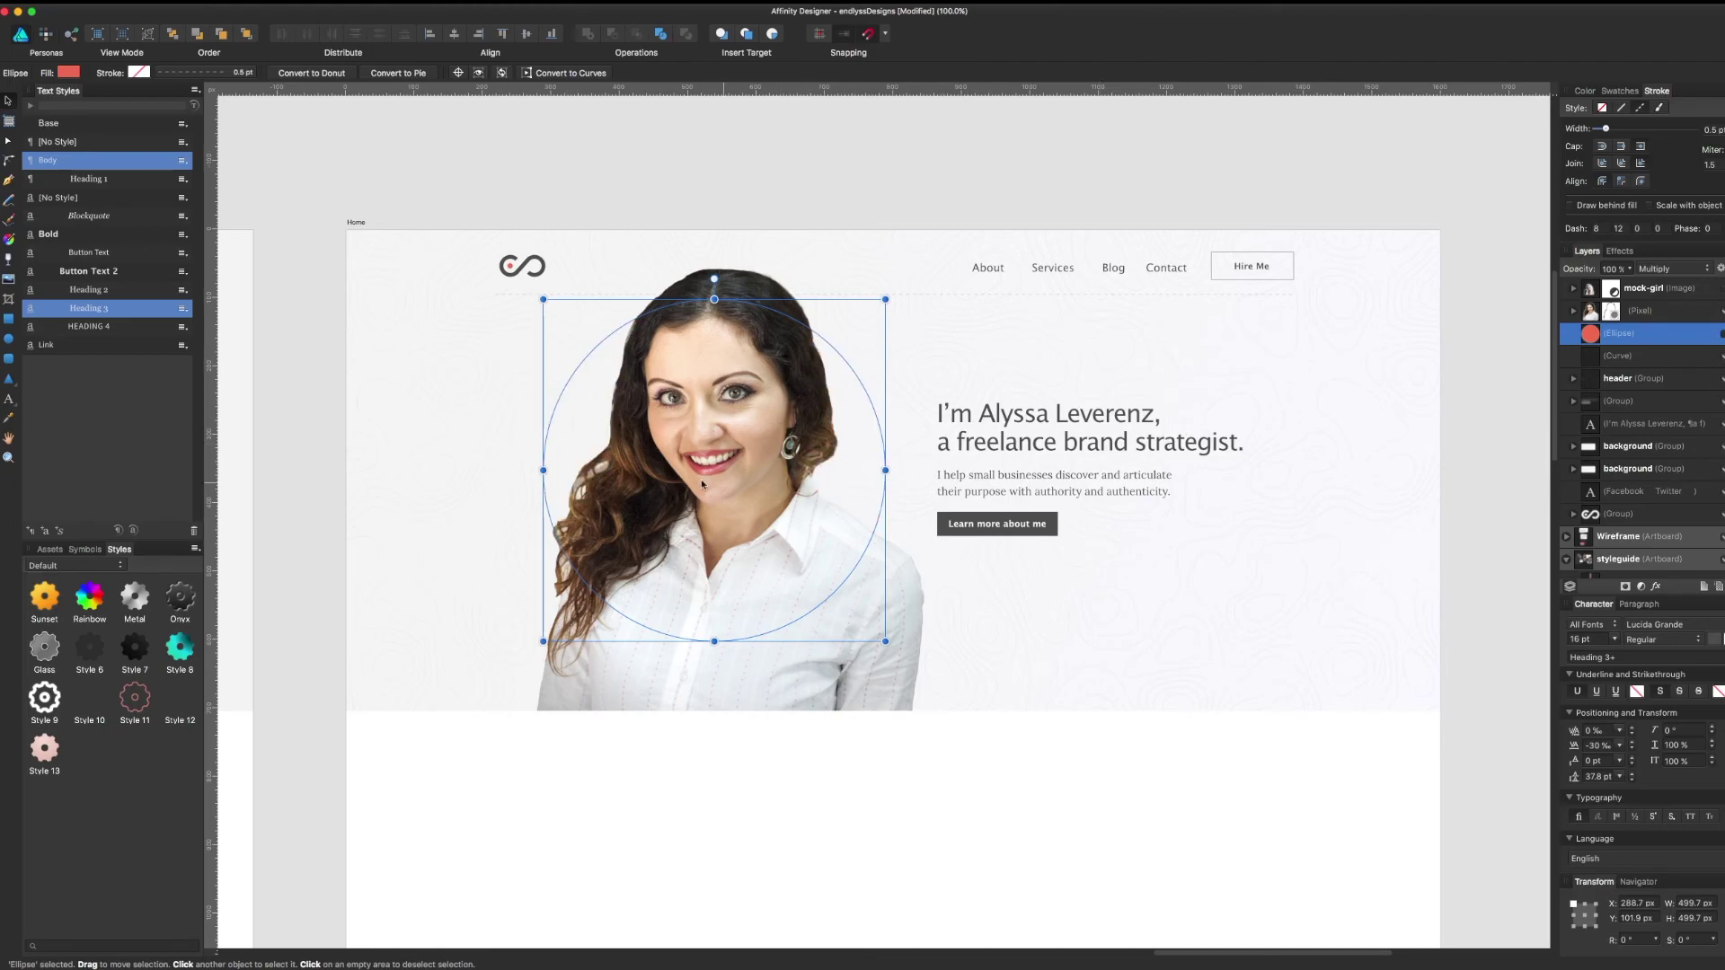
left_click(835, 680)
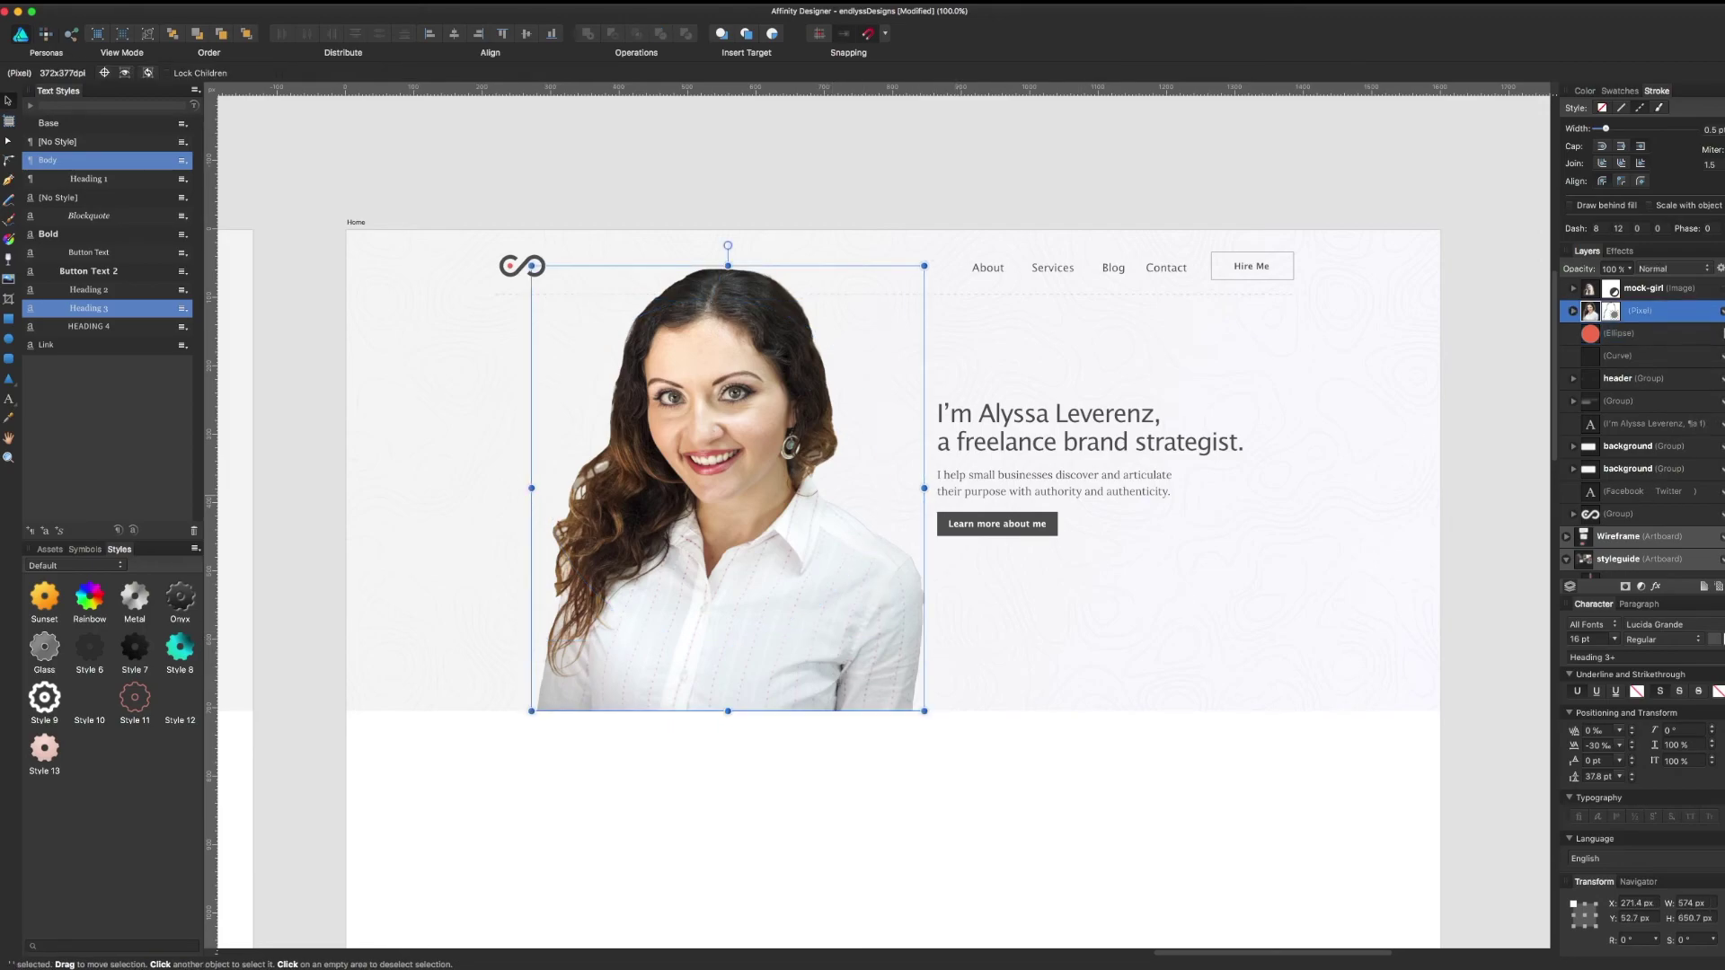
left_click(1724, 334)
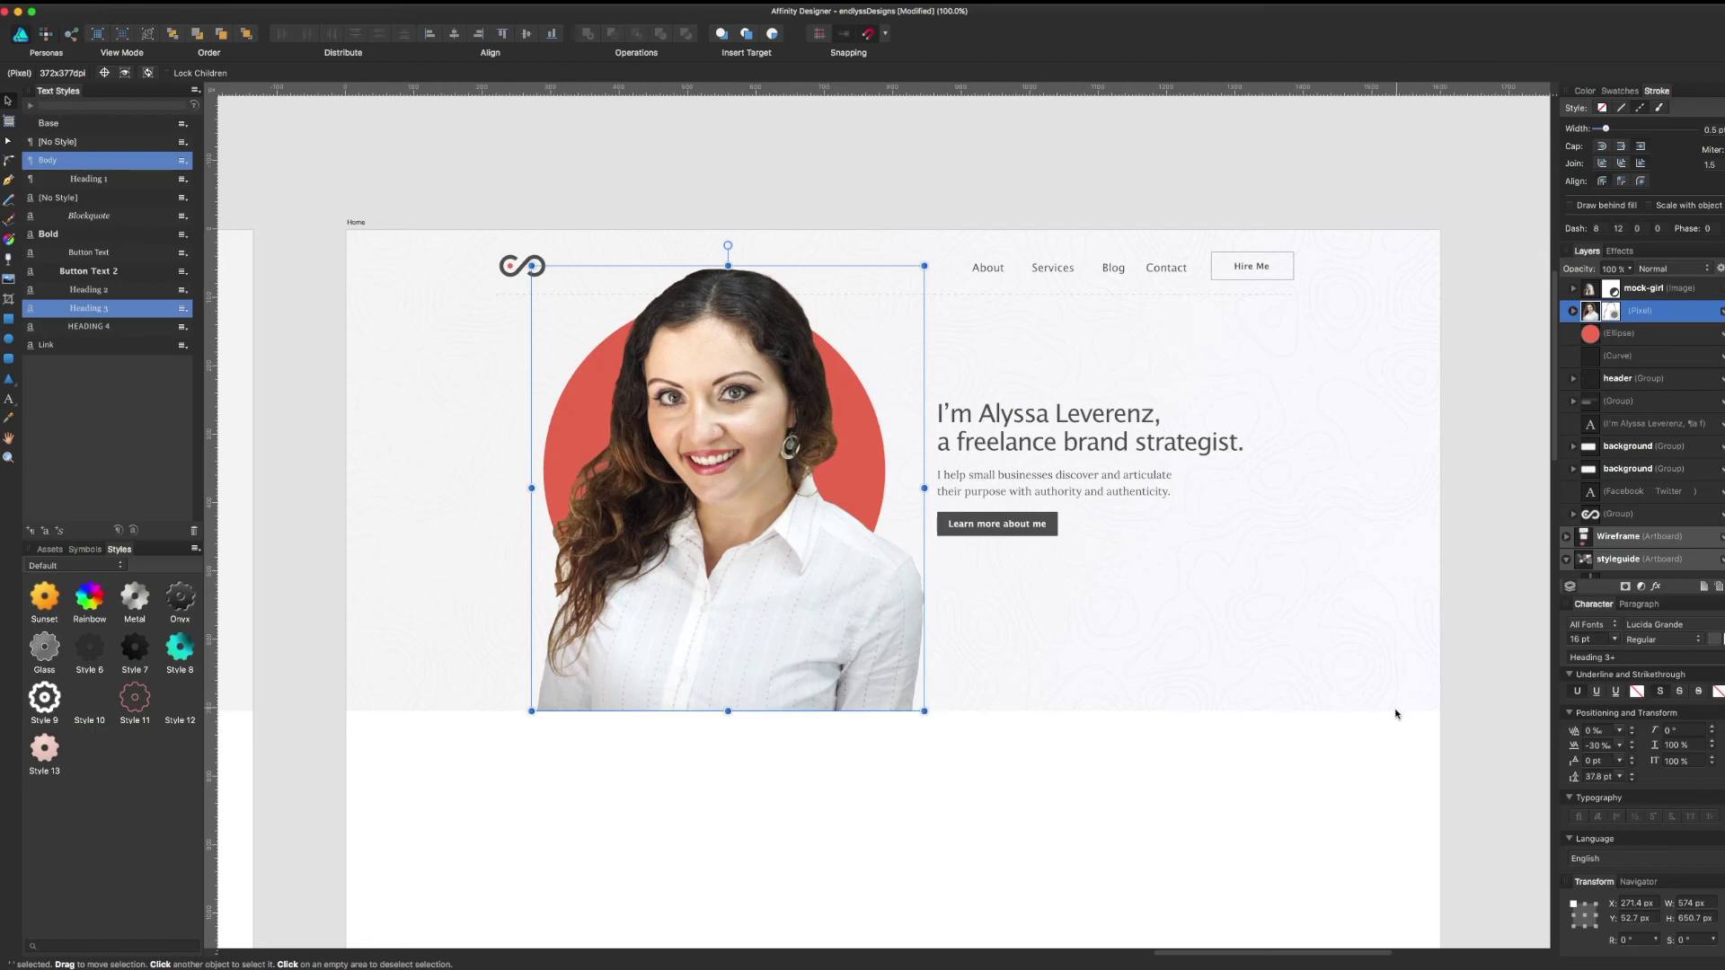
left_click(1384, 742)
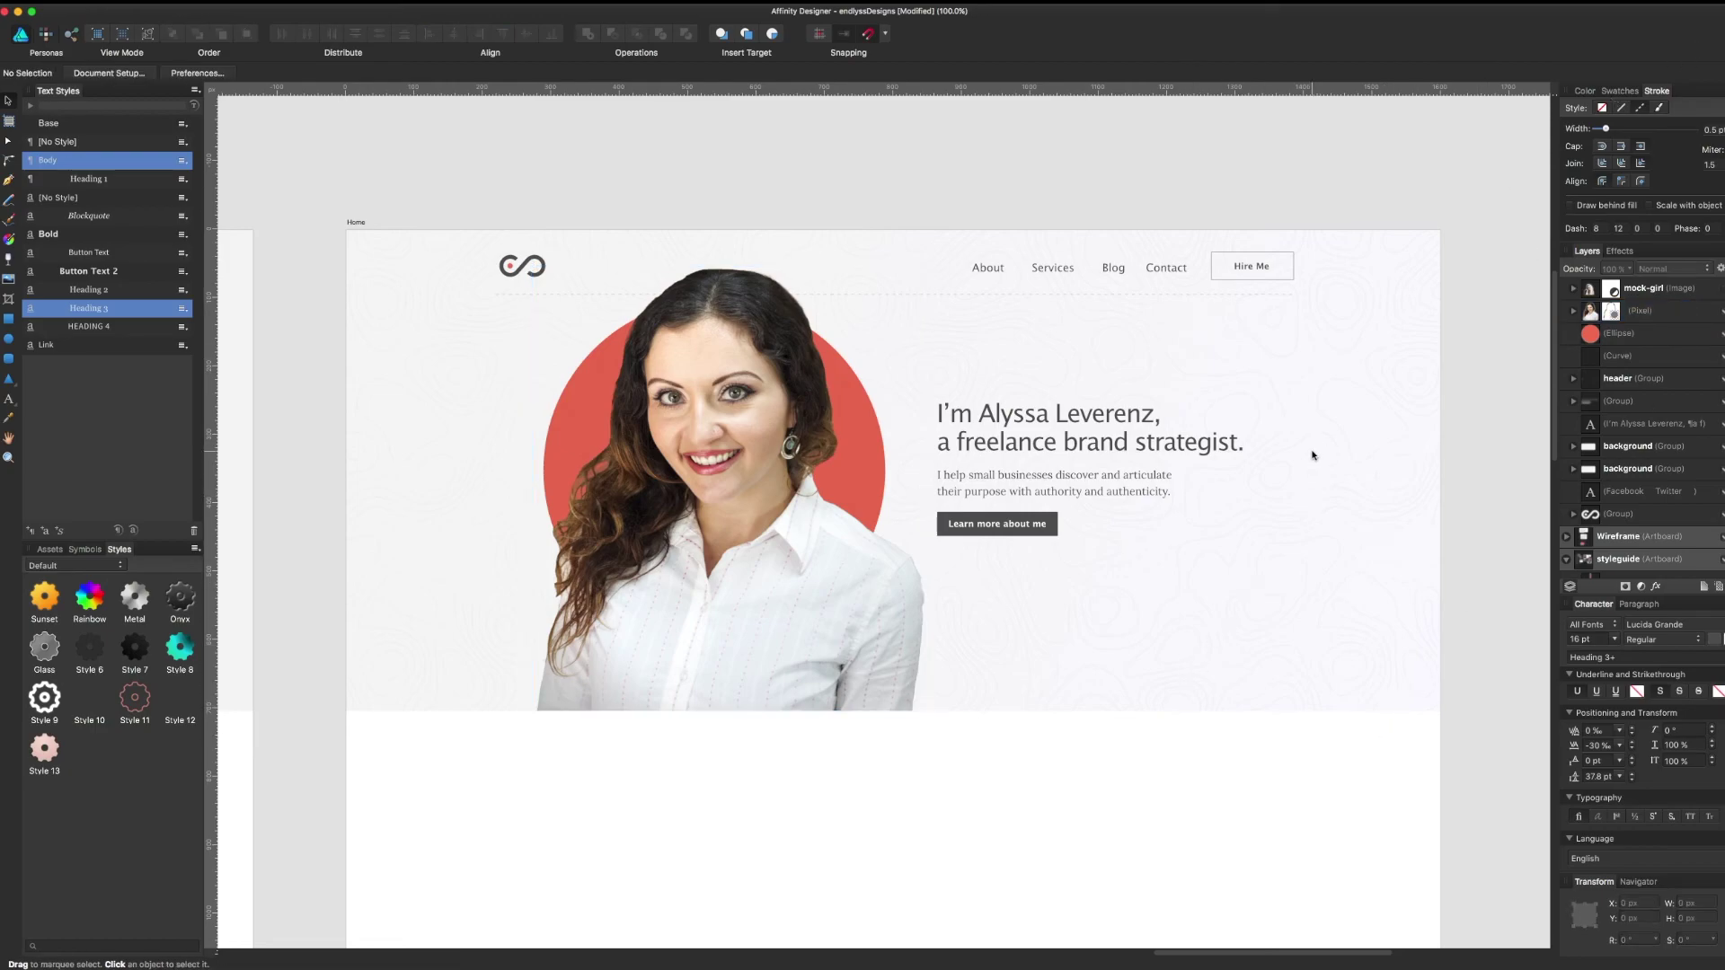
Switch to Affinity Photo and select the mask of the woman's top layer
key("super+Tab")
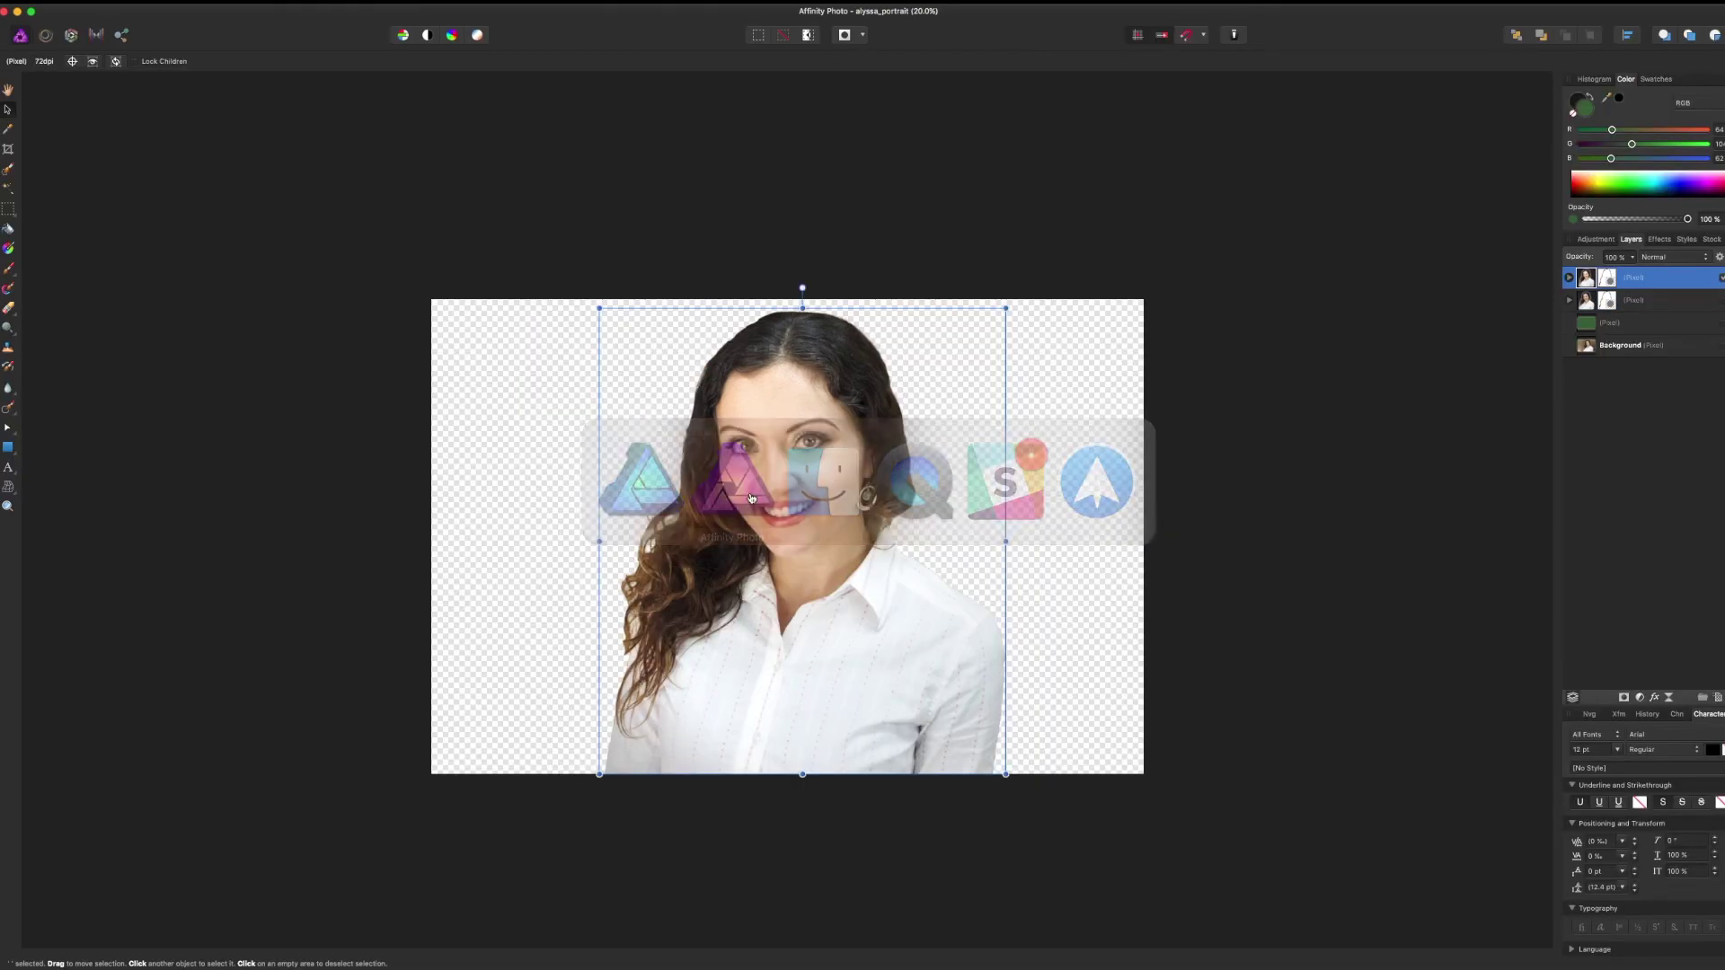
left_click(932, 585)
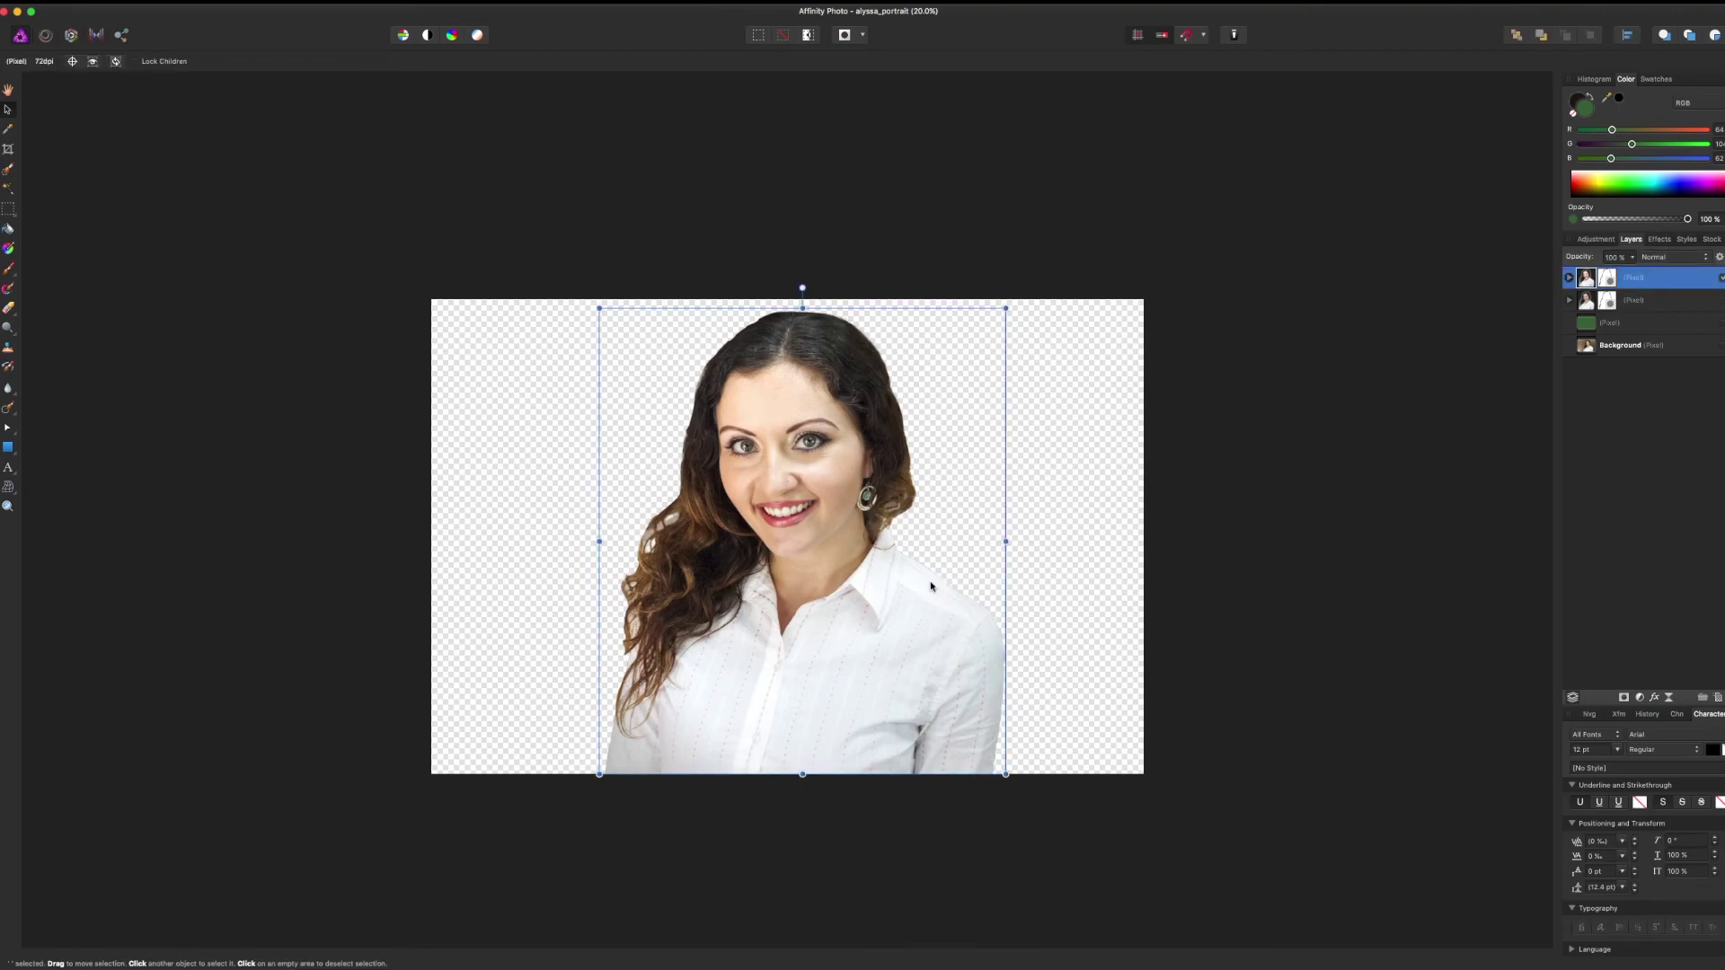
key("super+equal")
key("super+equal")
key("super+equal")
left_click_drag(1033, 516, 926, 590)
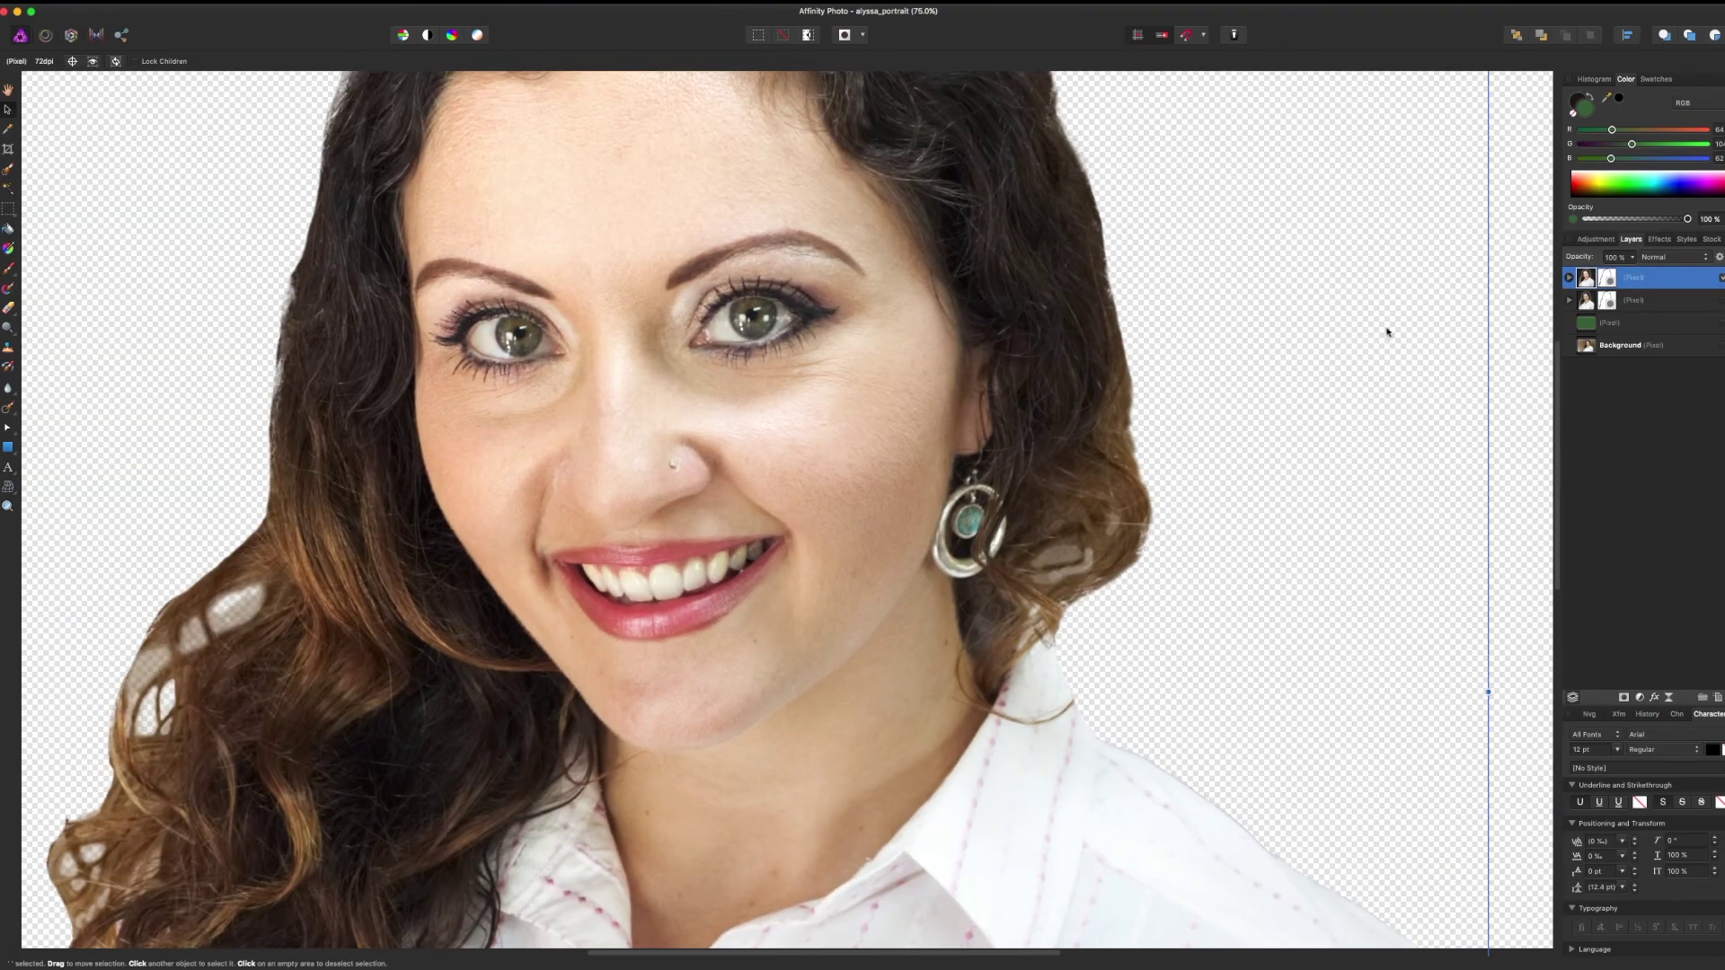
double_click(1643, 281)
left_click(1677, 302)
left_click(1645, 283)
left_click(1607, 279)
Paint on the top layer's mask with a reduced-opacity brush to start opening the see-through gap in the hair beside the earring
key("b")
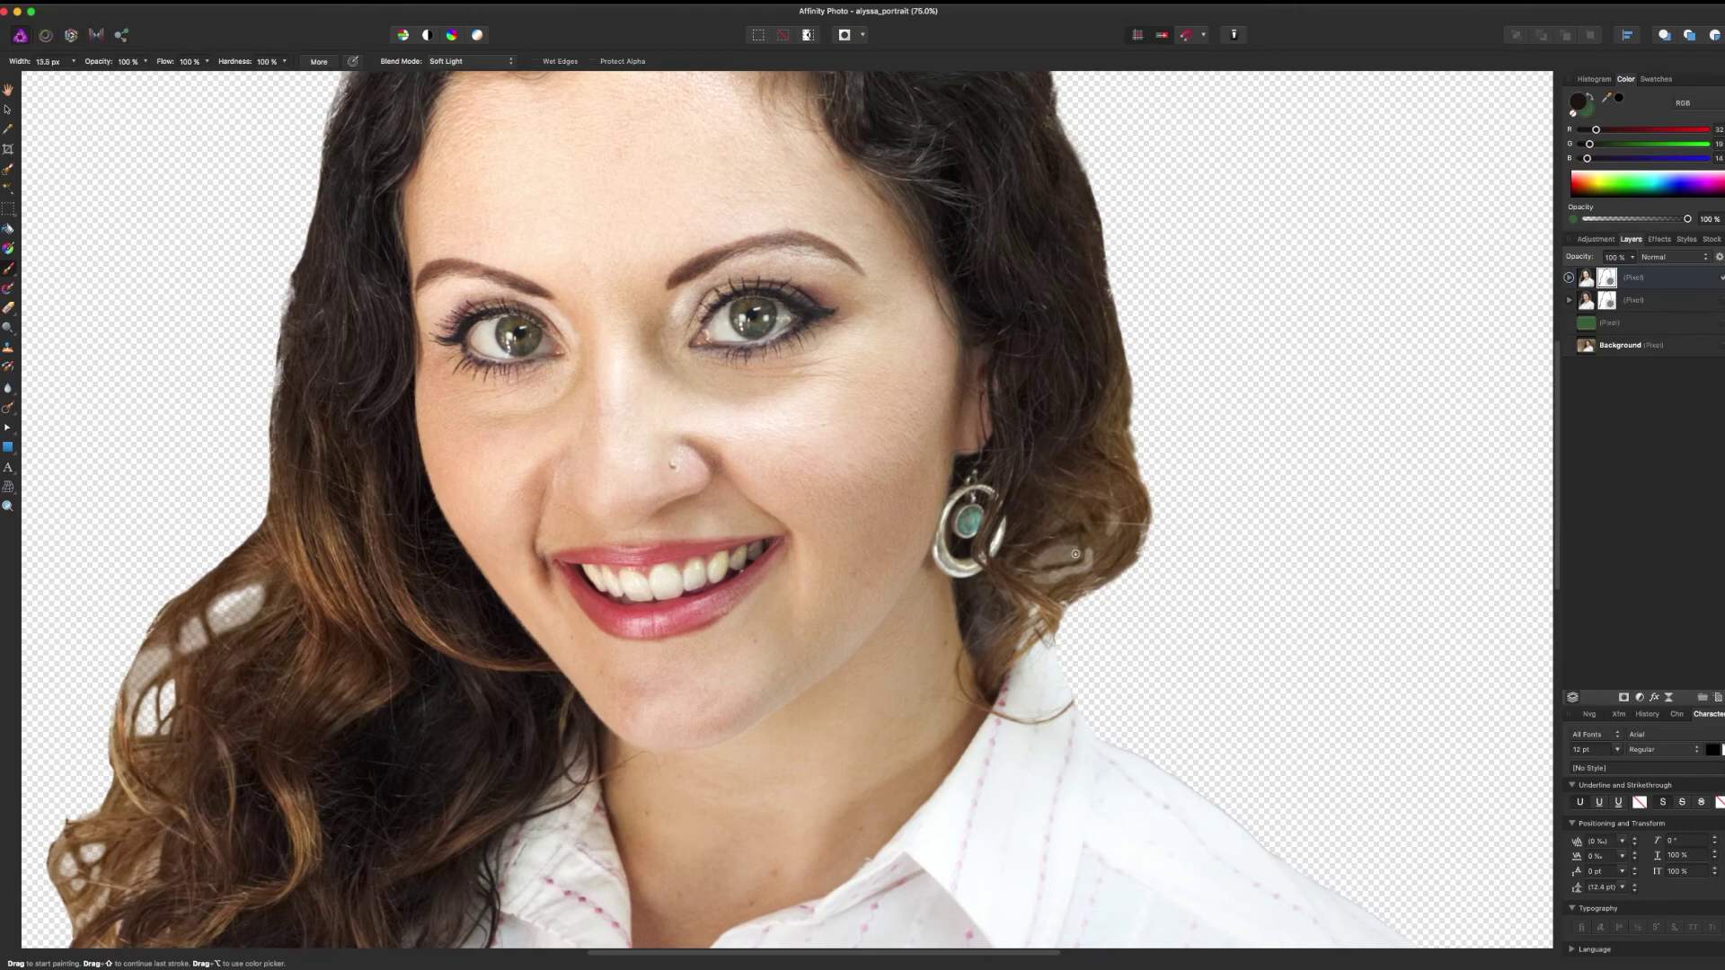
key("super+plus")
key("super+plus")
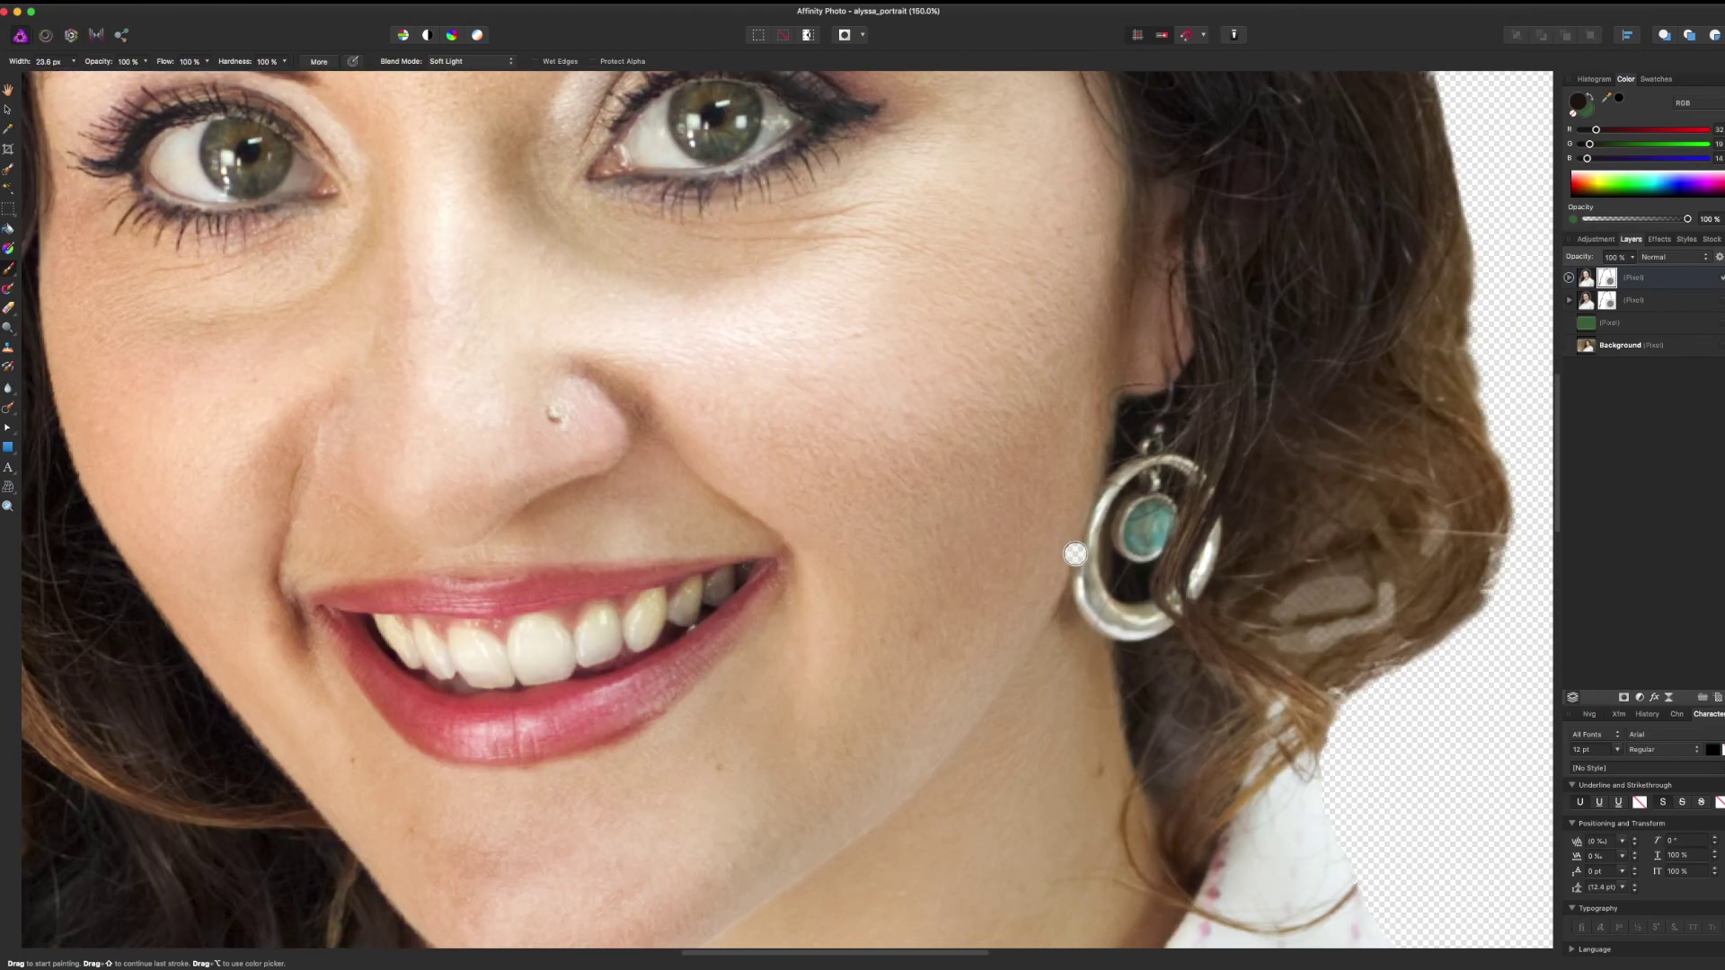
key("space")
left_click_drag(1394, 584, 895, 608)
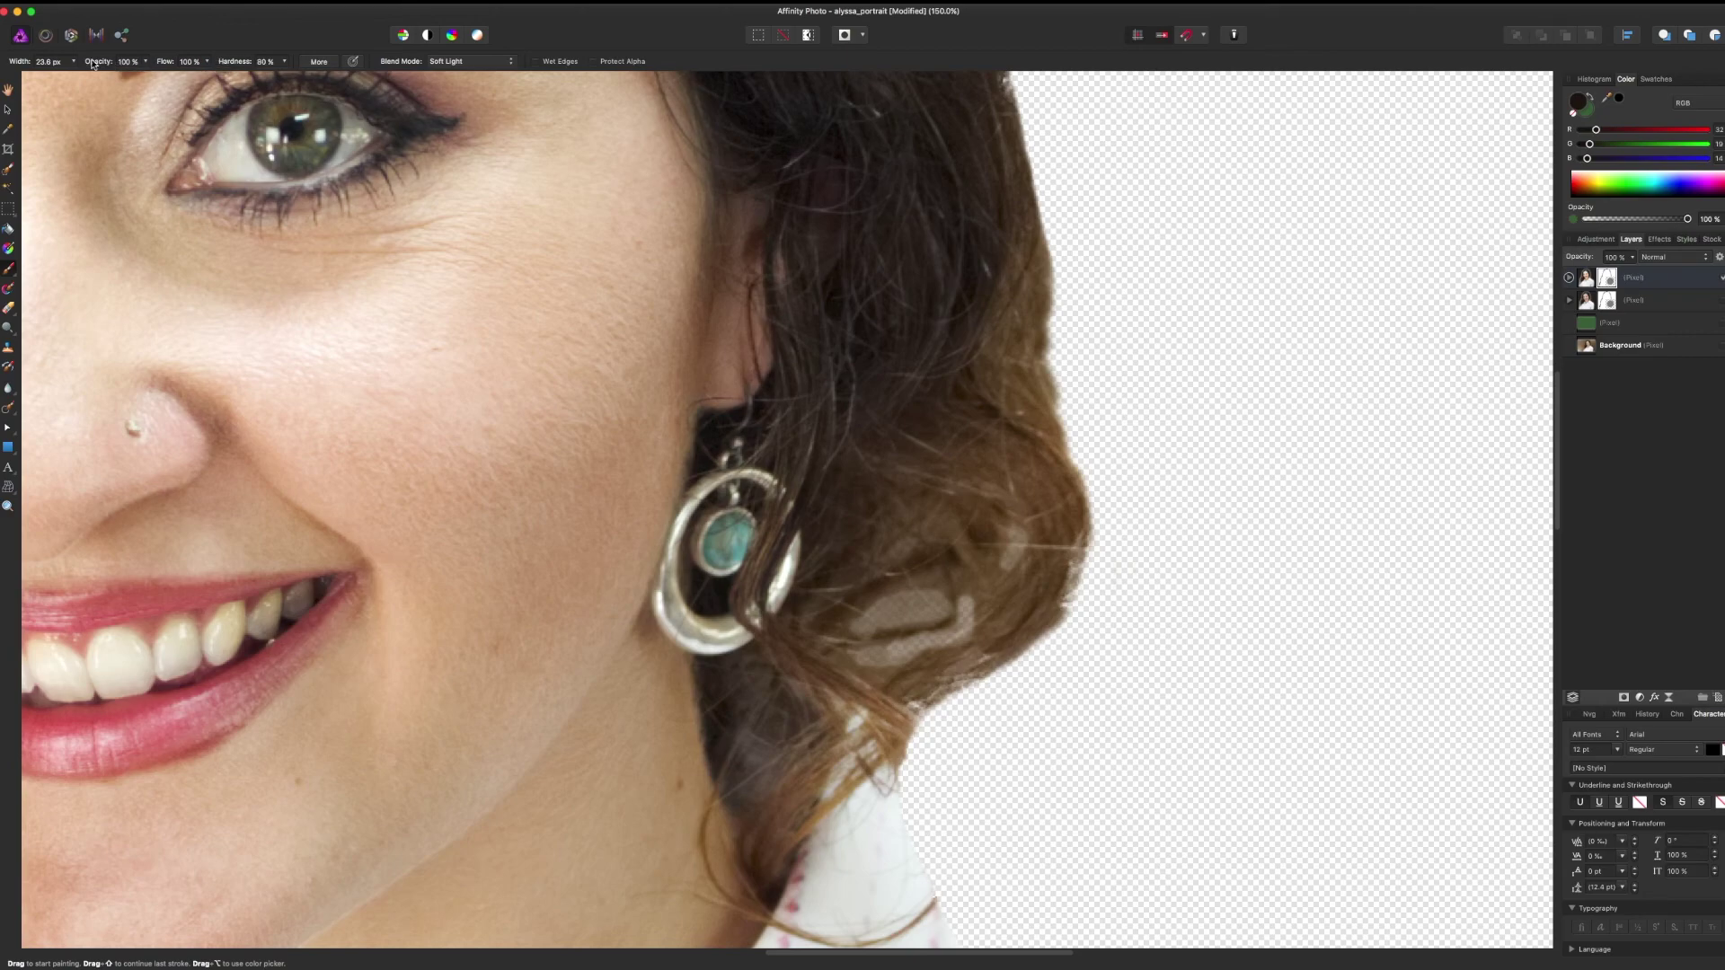
left_click_drag(936, 609, 870, 621)
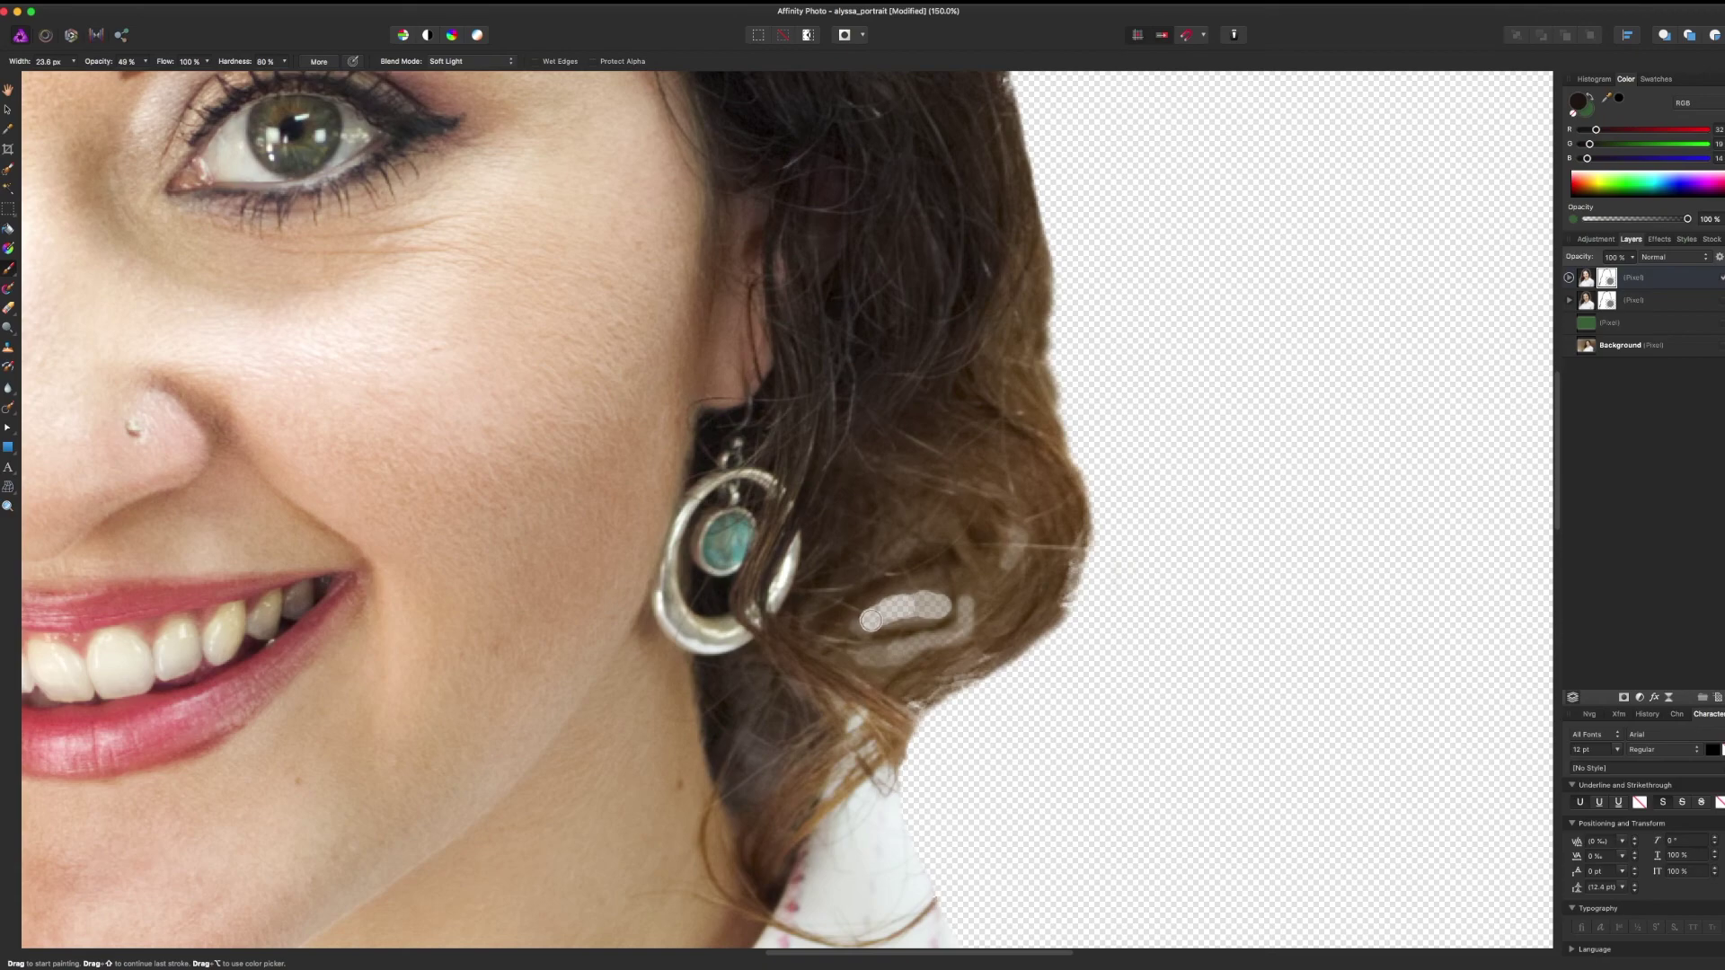
Extend the see-through gap in the hair beside the earring towards its narrow end, finishing its edges with a 5.5 px brush
key("super+equal")
key("super+equal")
key("super+equal")
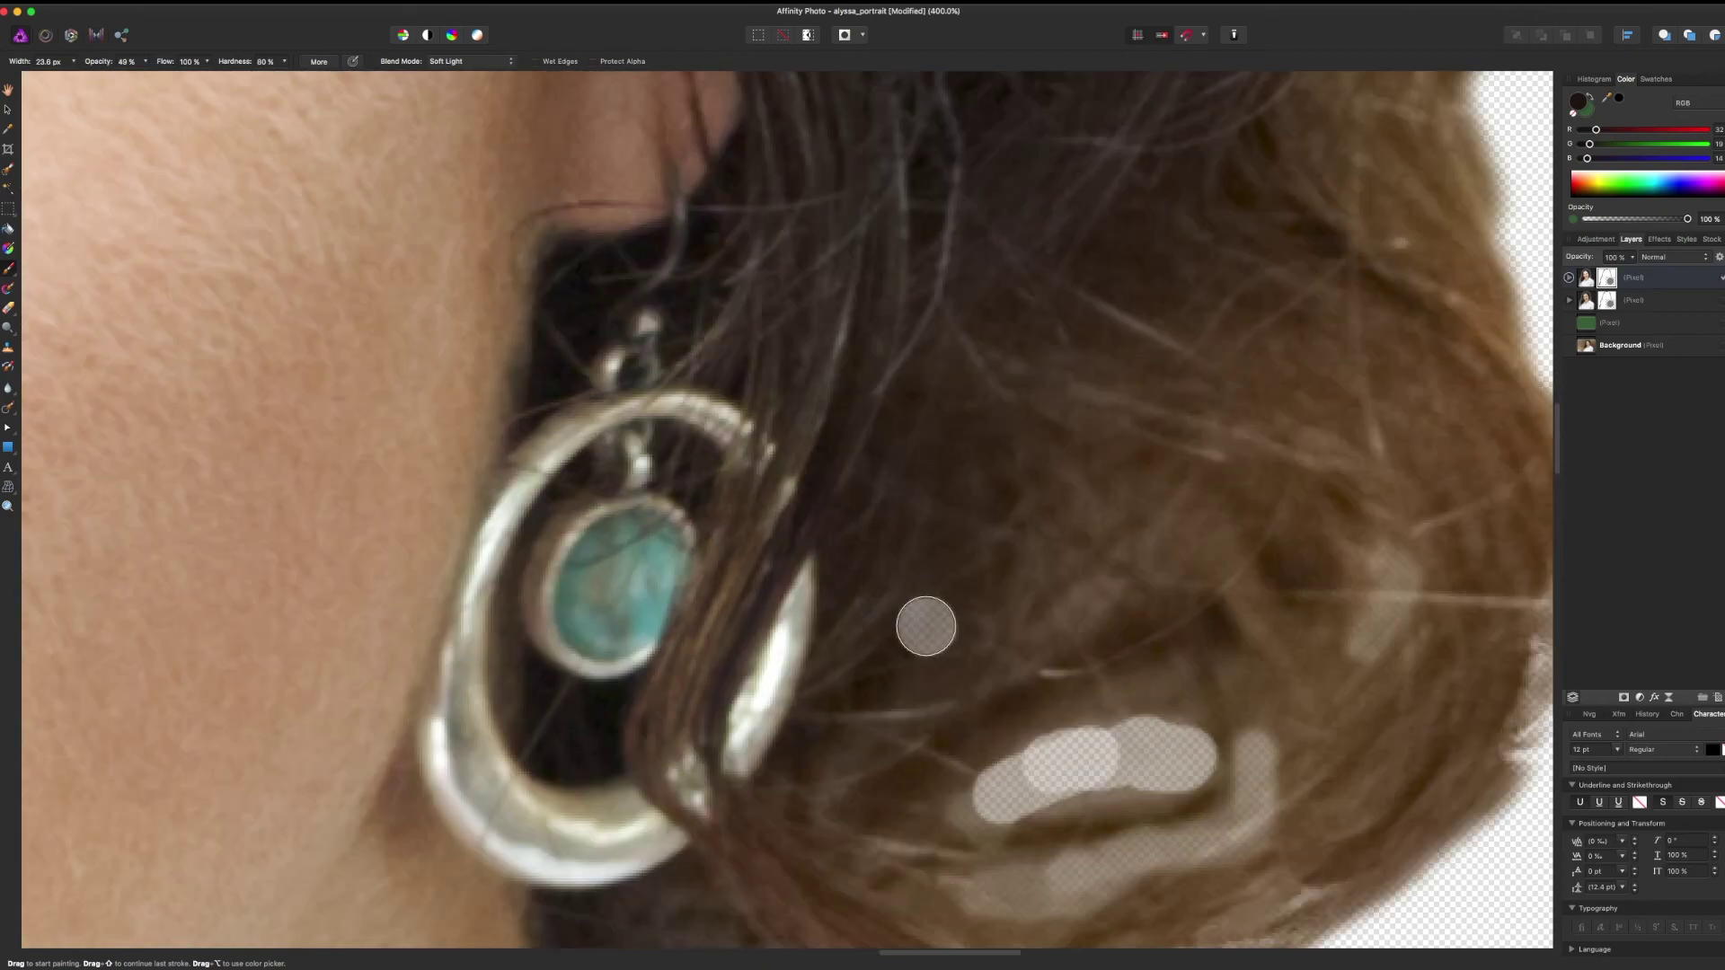
left_click_drag(1116, 503, 838, 191)
left_click_drag(795, 461, 763, 475)
key("bracketleft")
key("bracketleft")
key("bracketleft")
key("bracketleft")
mouse_move(734, 505)
left_mouse_down()
mouse_move(685, 523)
mouse_move(669, 511)
left_mouse_up()
mouse_move(916, 458)
left_mouse_down()
mouse_move(833, 454)
mouse_move(904, 477)
left_mouse_up()
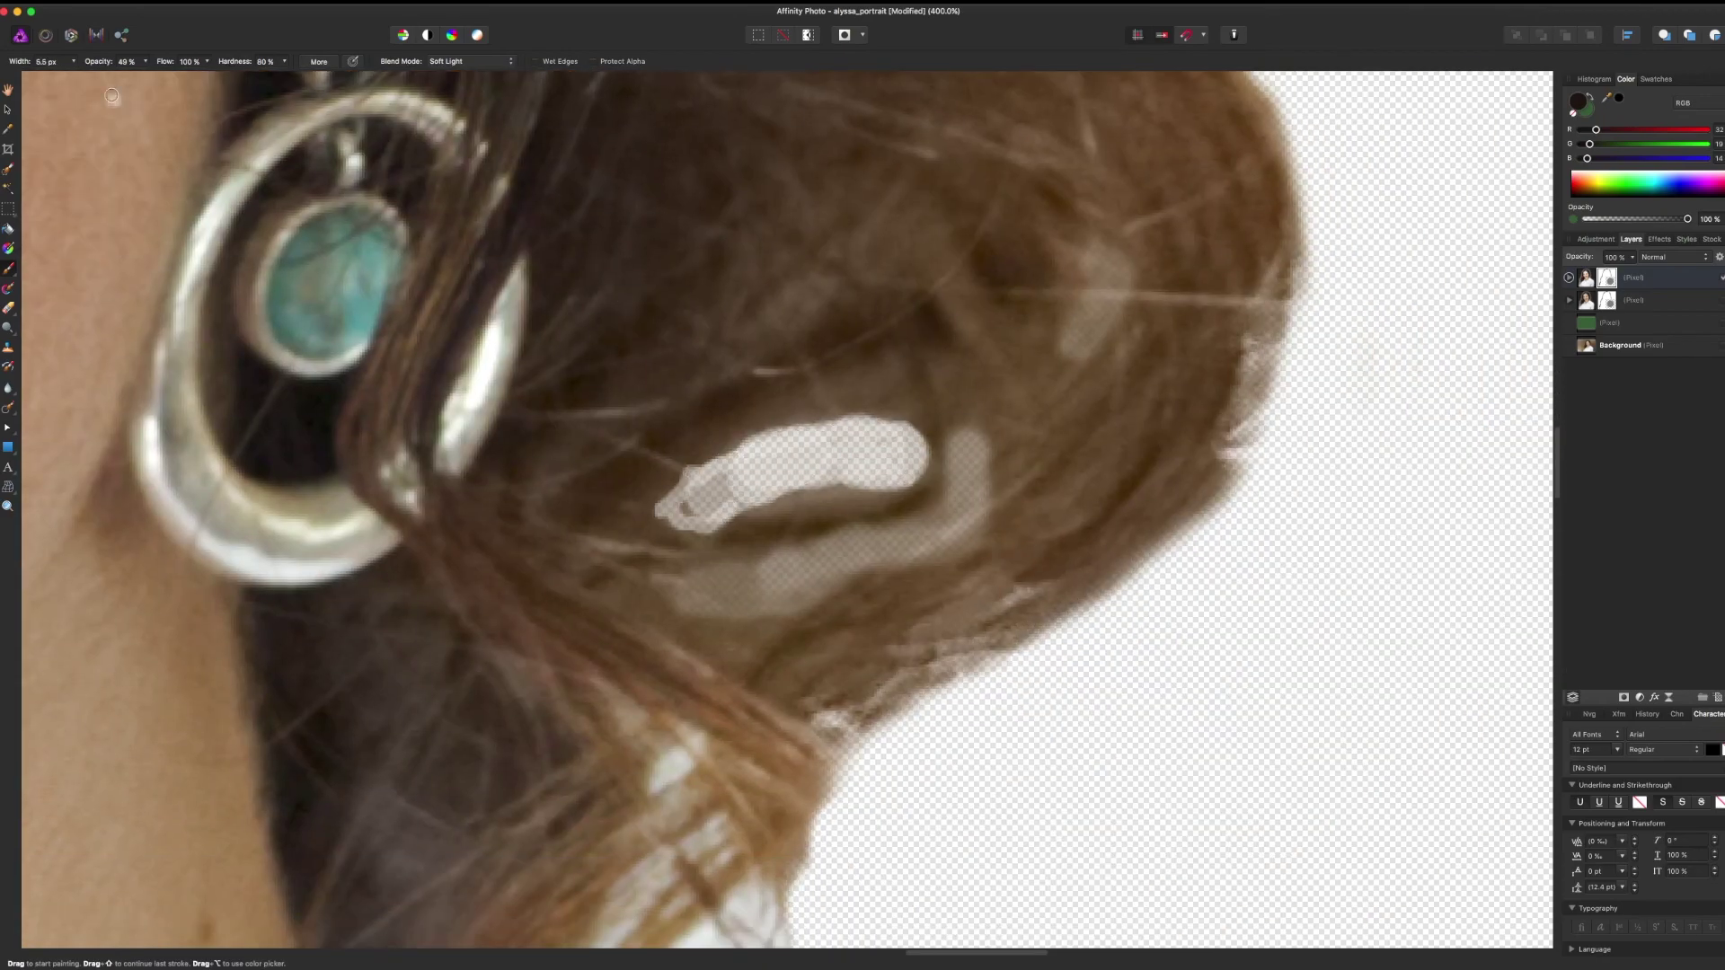
Show the green background layer and soften the hair gap beside the earring with a 16.7 px brush at 25% opacity
left_click_drag(101, 61, 79, 61)
left_click(1722, 323)
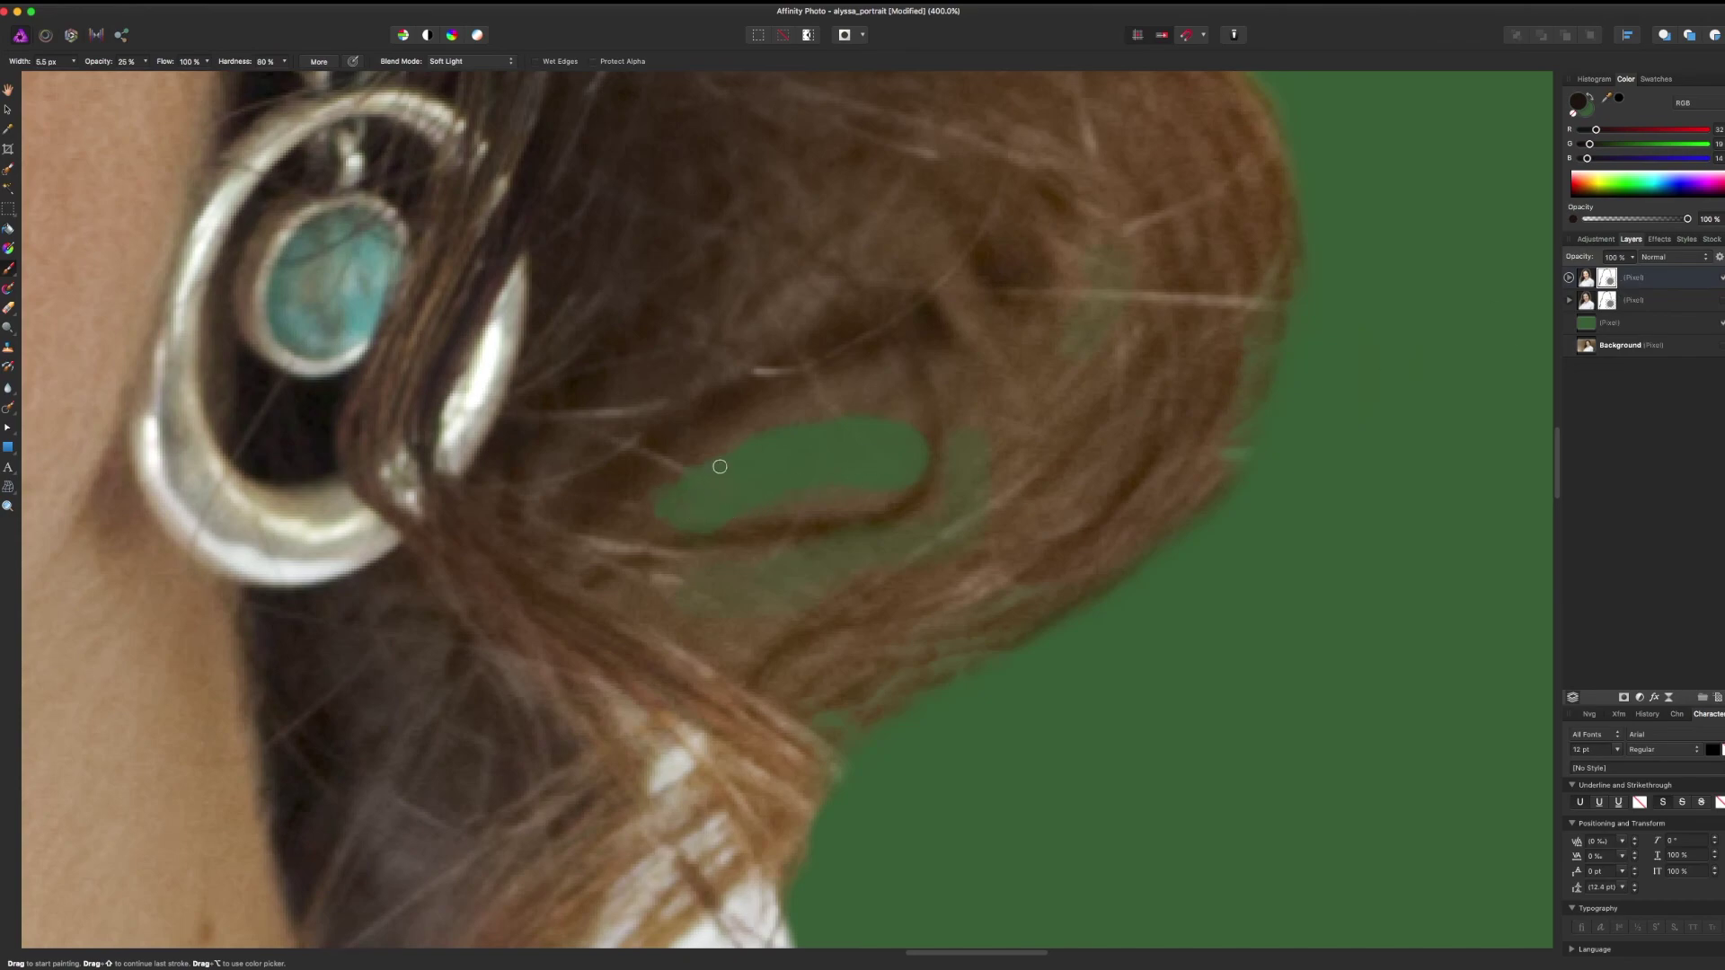
key("bracketright")
key("bracketright")
scroll(1087, 254, "left", 3)
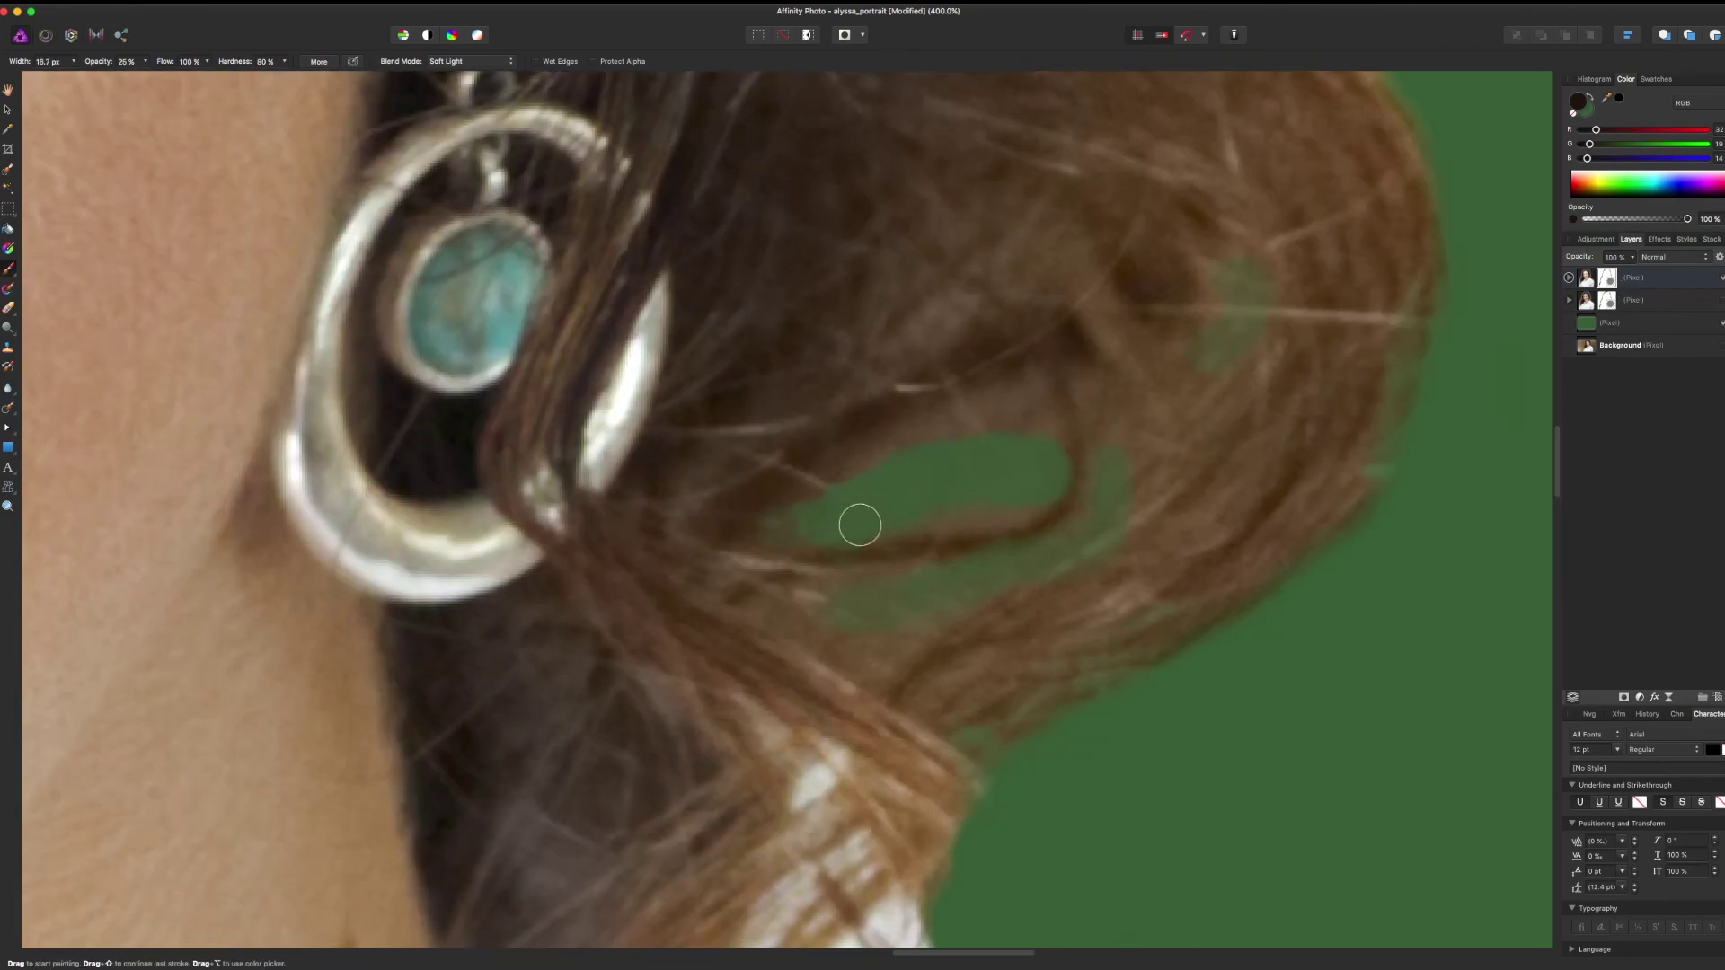
left_click_drag(1496, 476, 1186, 512)
Mask out the leftover background inside the gaps between the long curls on the opposite side from the earring
left_click_drag(270, 629, 1069, 436)
left_click_drag(270, 503, 1393, 440)
left_click_drag(270, 503, 1393, 440)
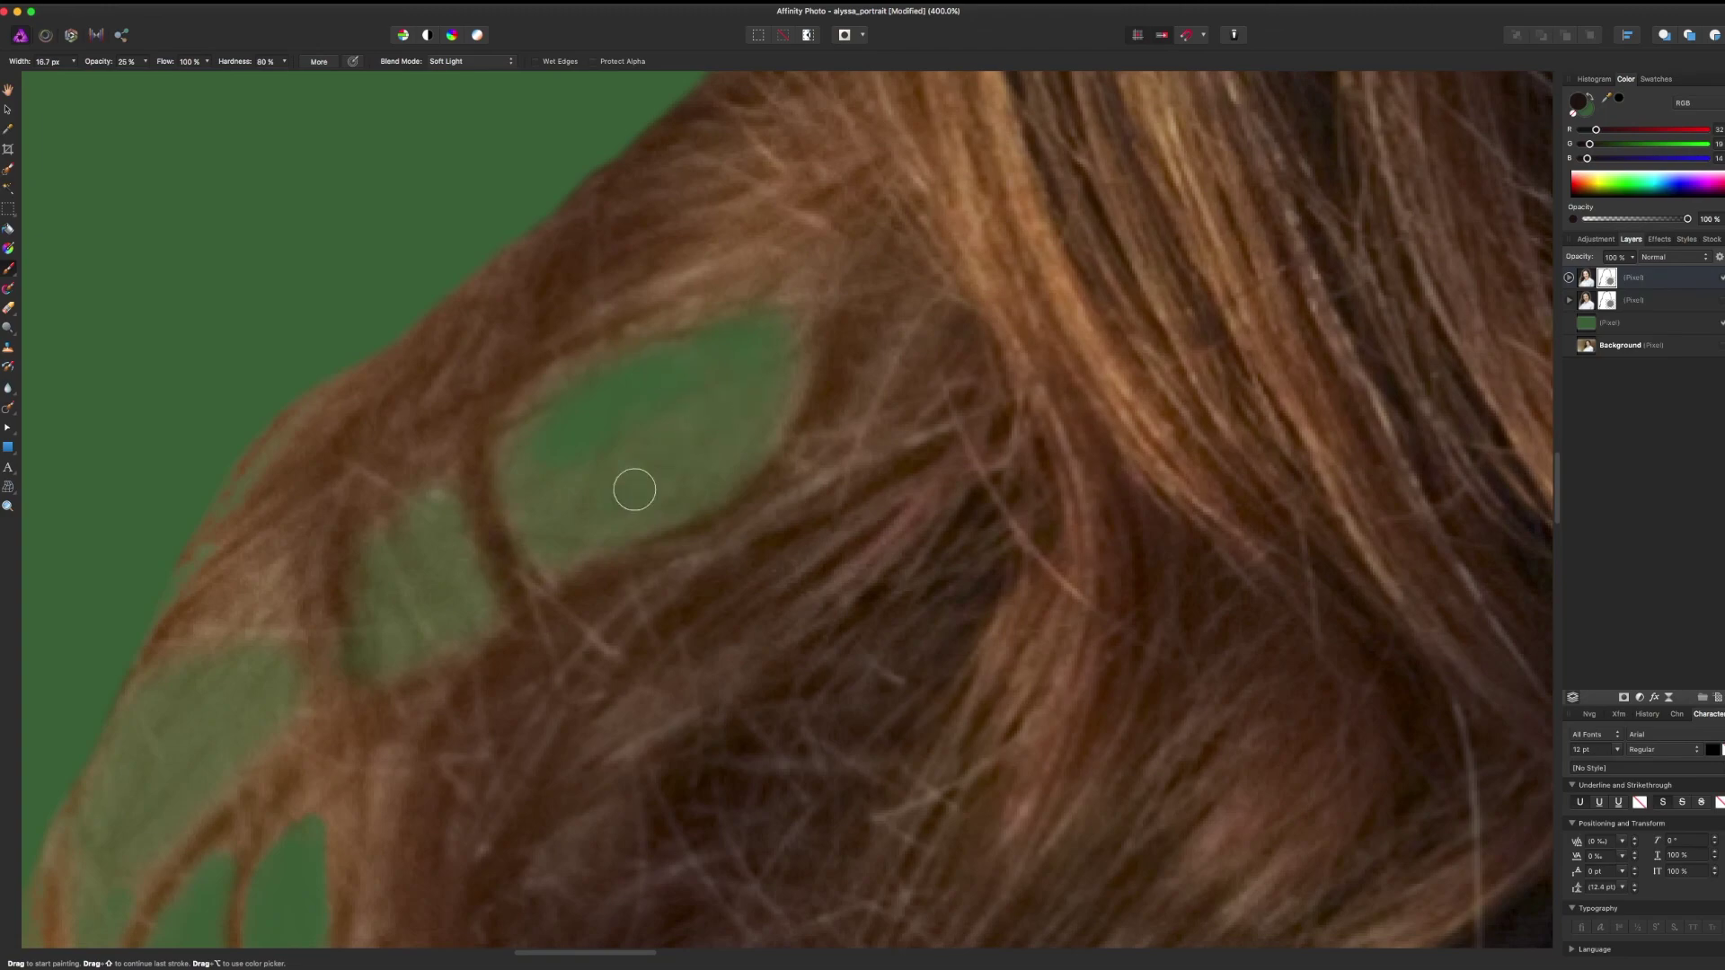
scroll(462, 512, "down", 5)
scroll(296, 519, "left", 2)
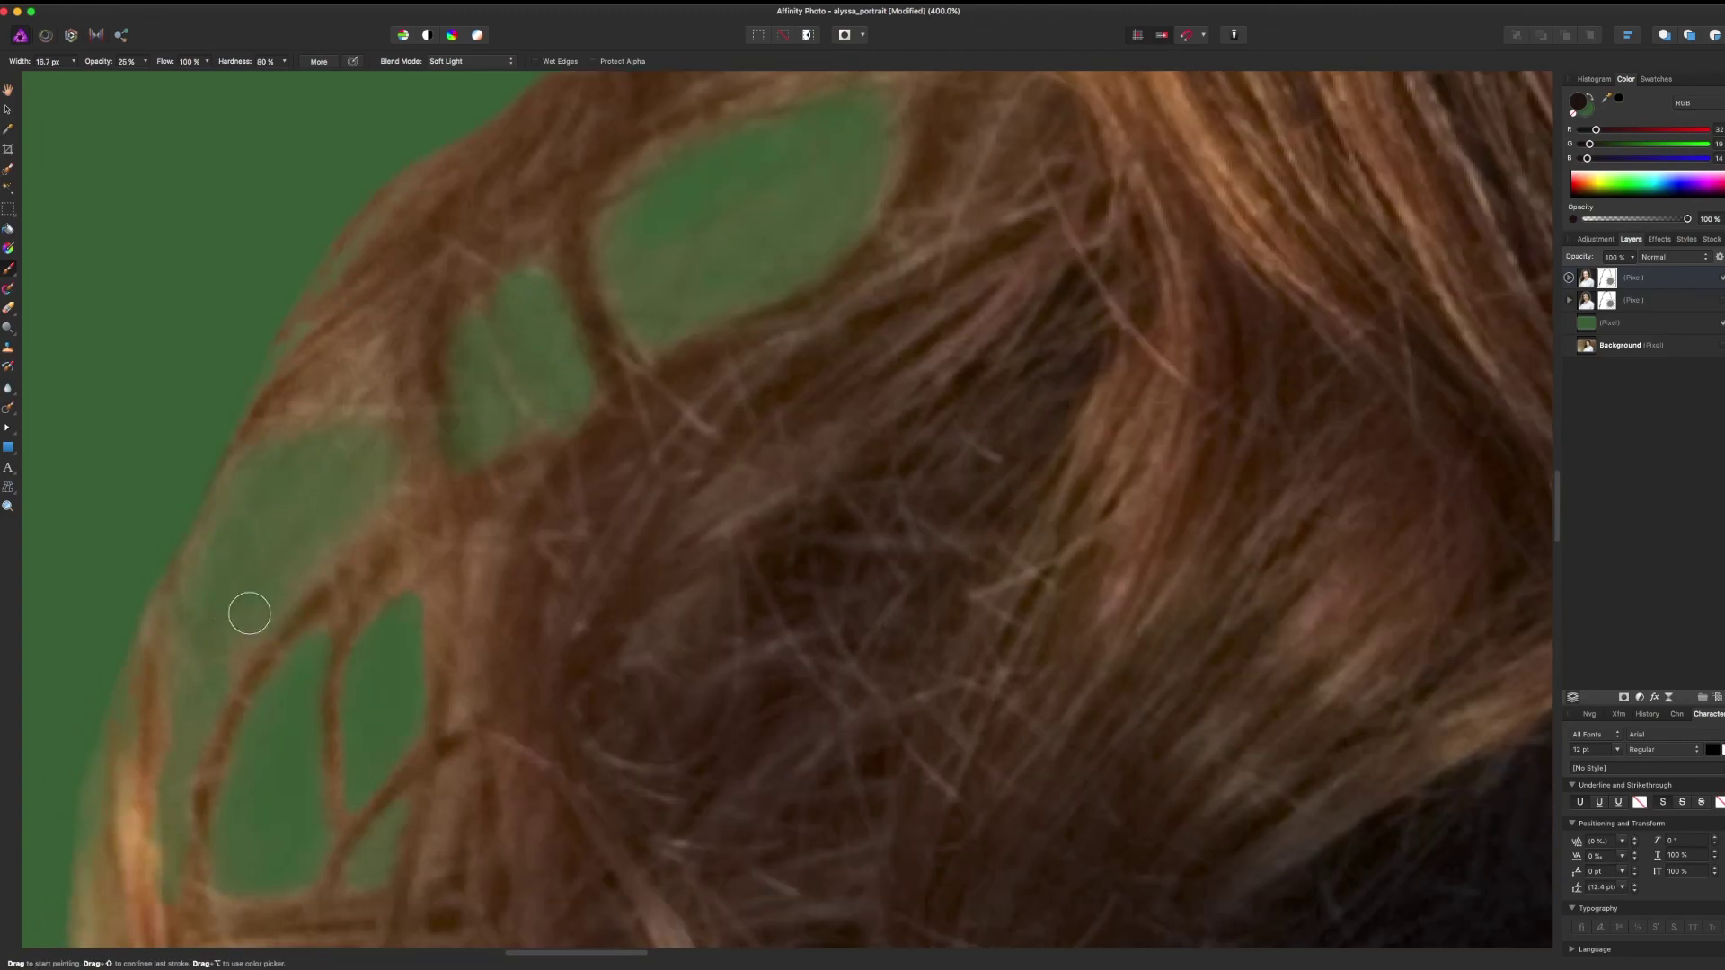
scroll(301, 458, "down", 4)
scroll(301, 458, "left", 2)
Select the woman's top pixel layer instead of its mask
key("super+minus")
key("super+minus")
key("super+minus")
key("super+minus")
key("super+minus")
key("super+minus")
key("super+plus")
scroll(557, 374, "right", 4)
scroll(558, 373, "up", 2)
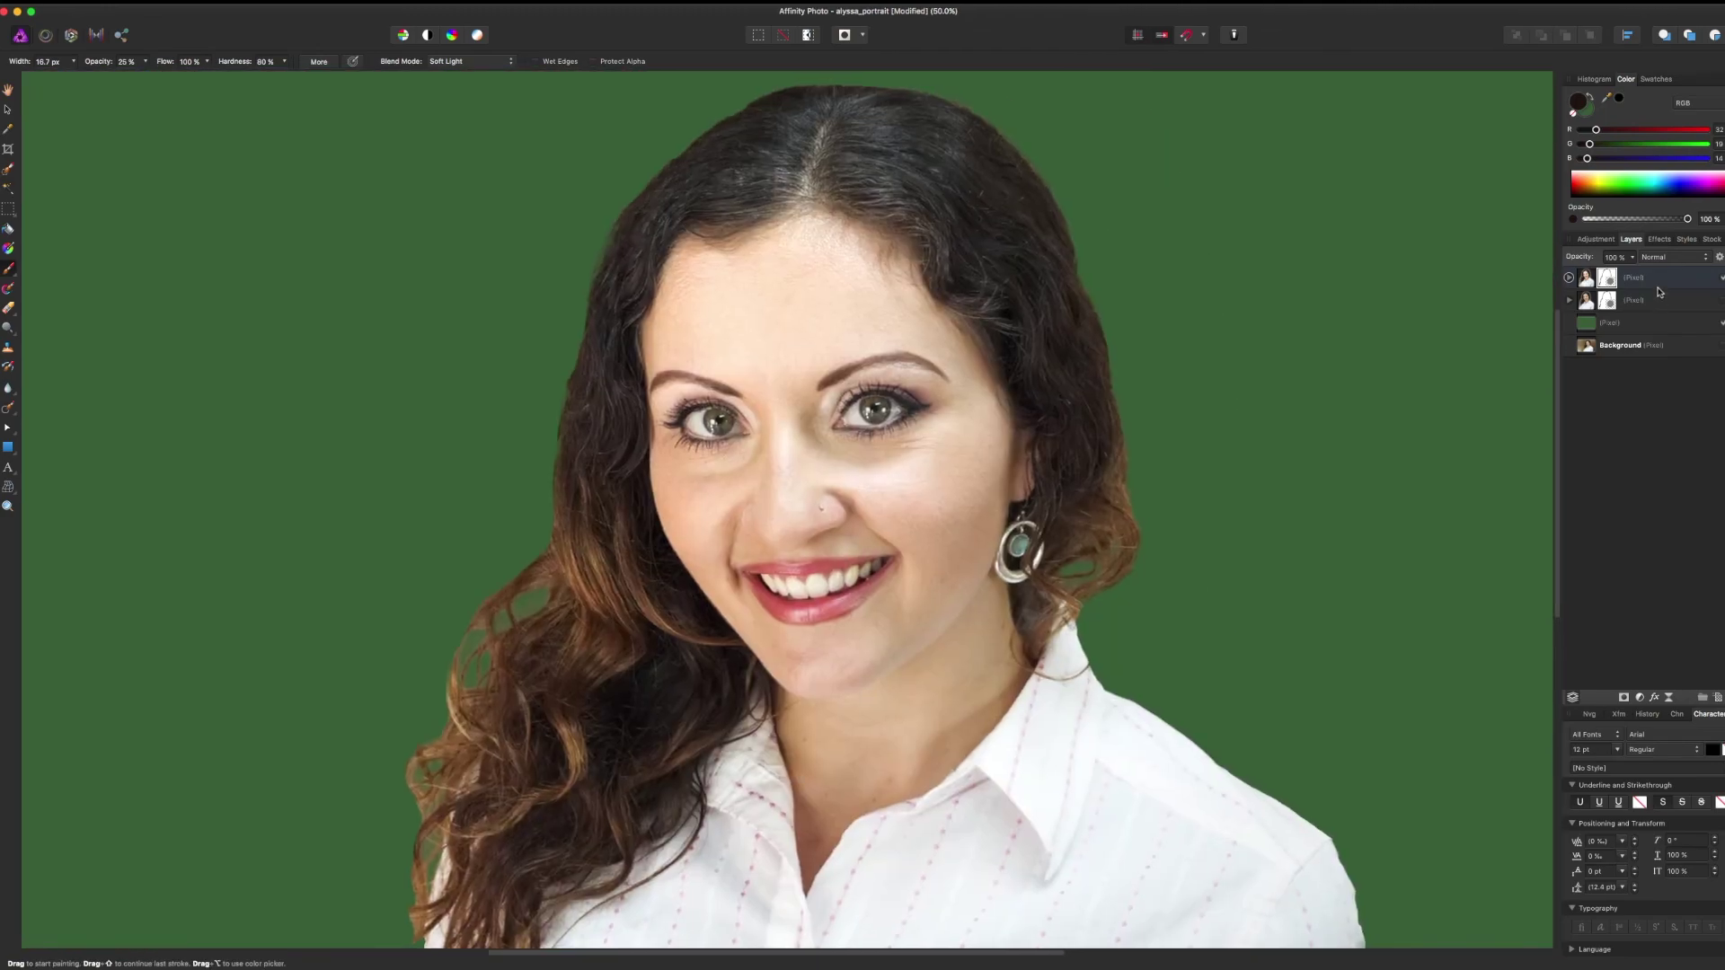
left_click(1660, 283)
key("super+plus")
key("super+plus")
scroll(1025, 809, "up", 3)
key("b")
left_click(14, 400)
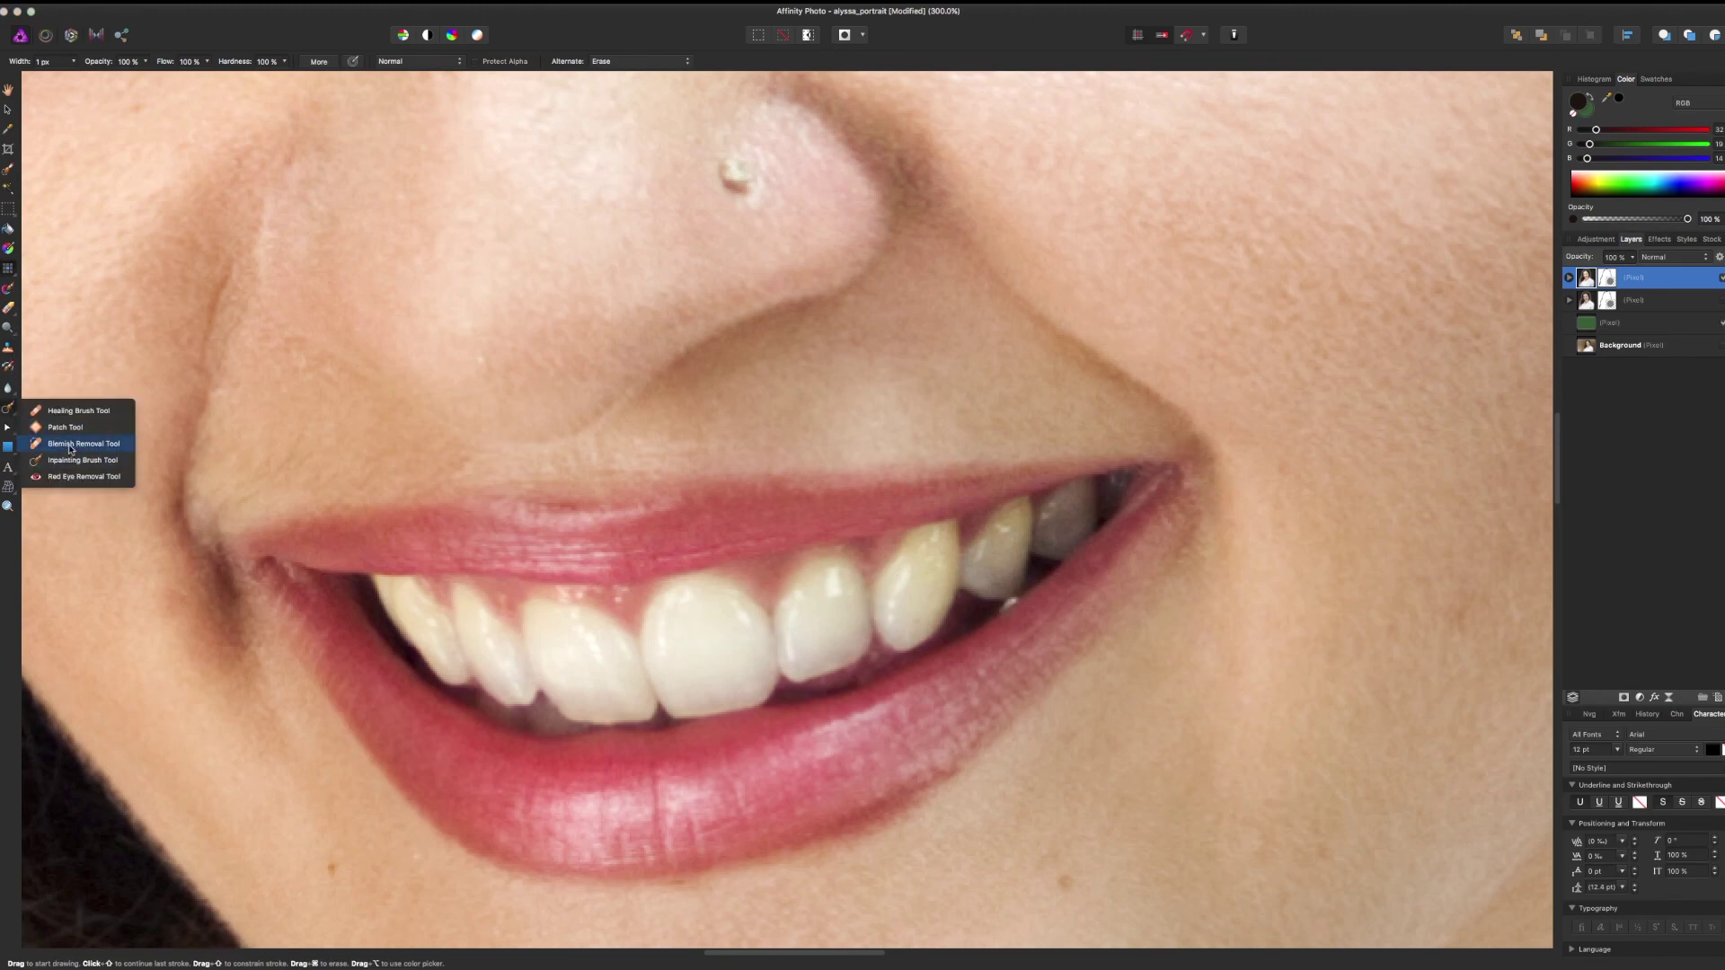
left_click(72, 459)
scroll(942, 693, "up", 1)
scroll(941, 693, "left", 1)
left_click(14, 410)
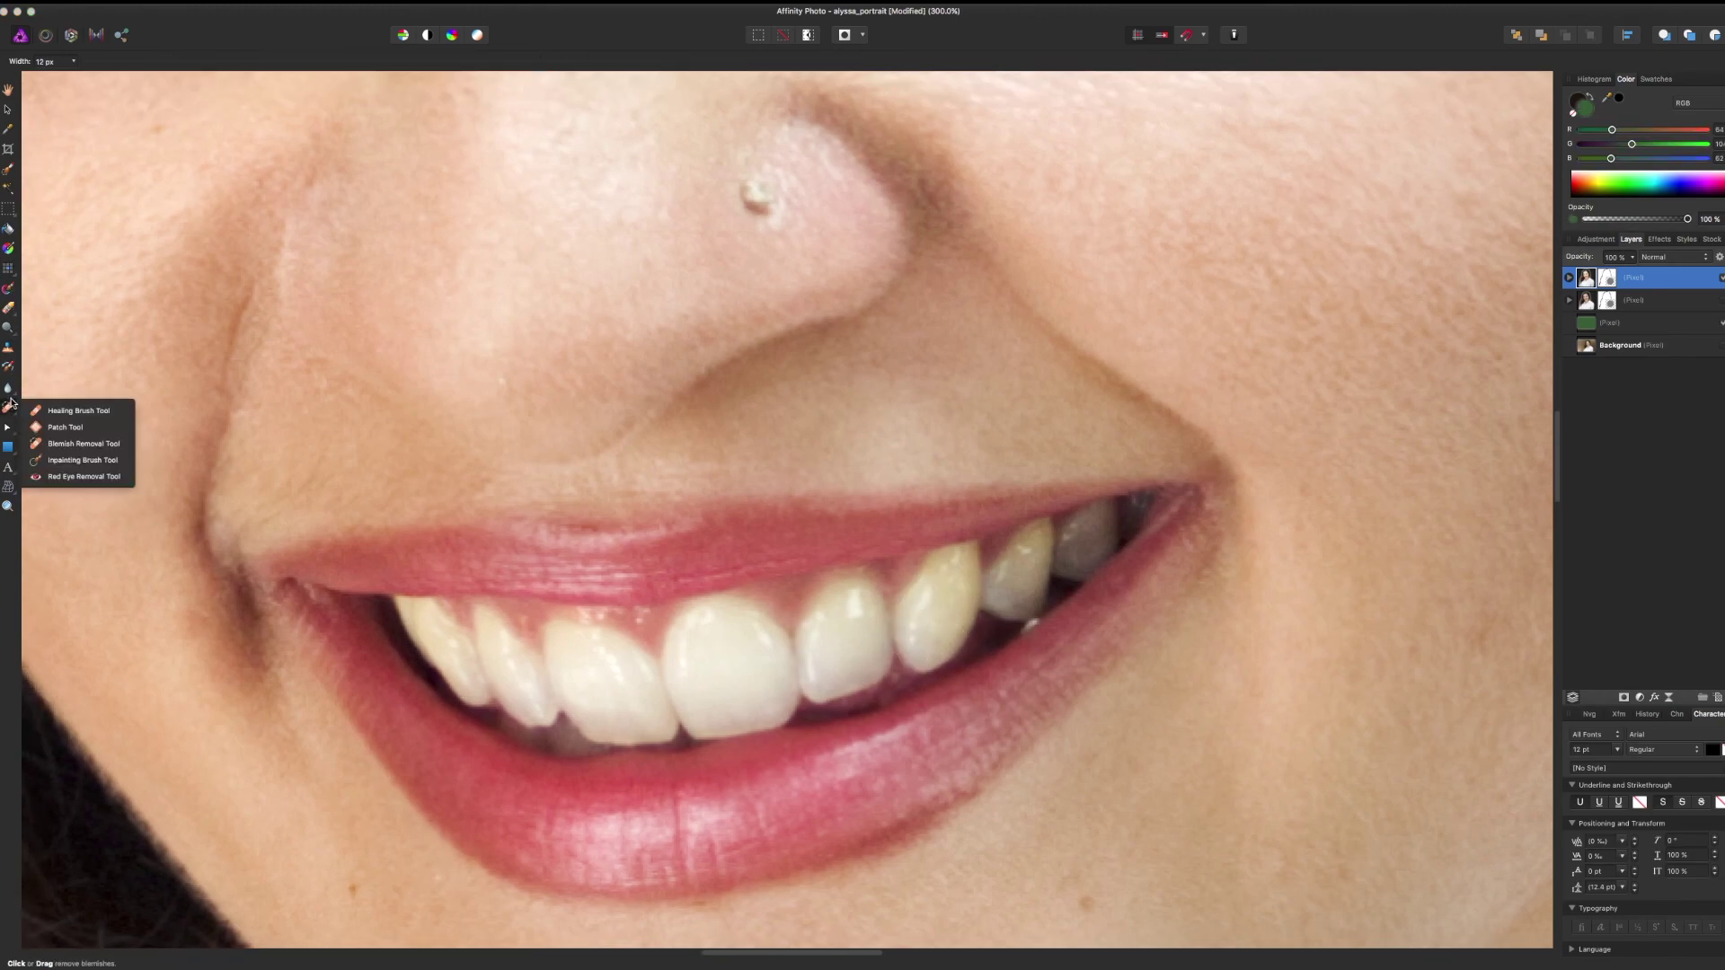
left_click(13, 393)
left_click(5, 167)
left_click(14, 392)
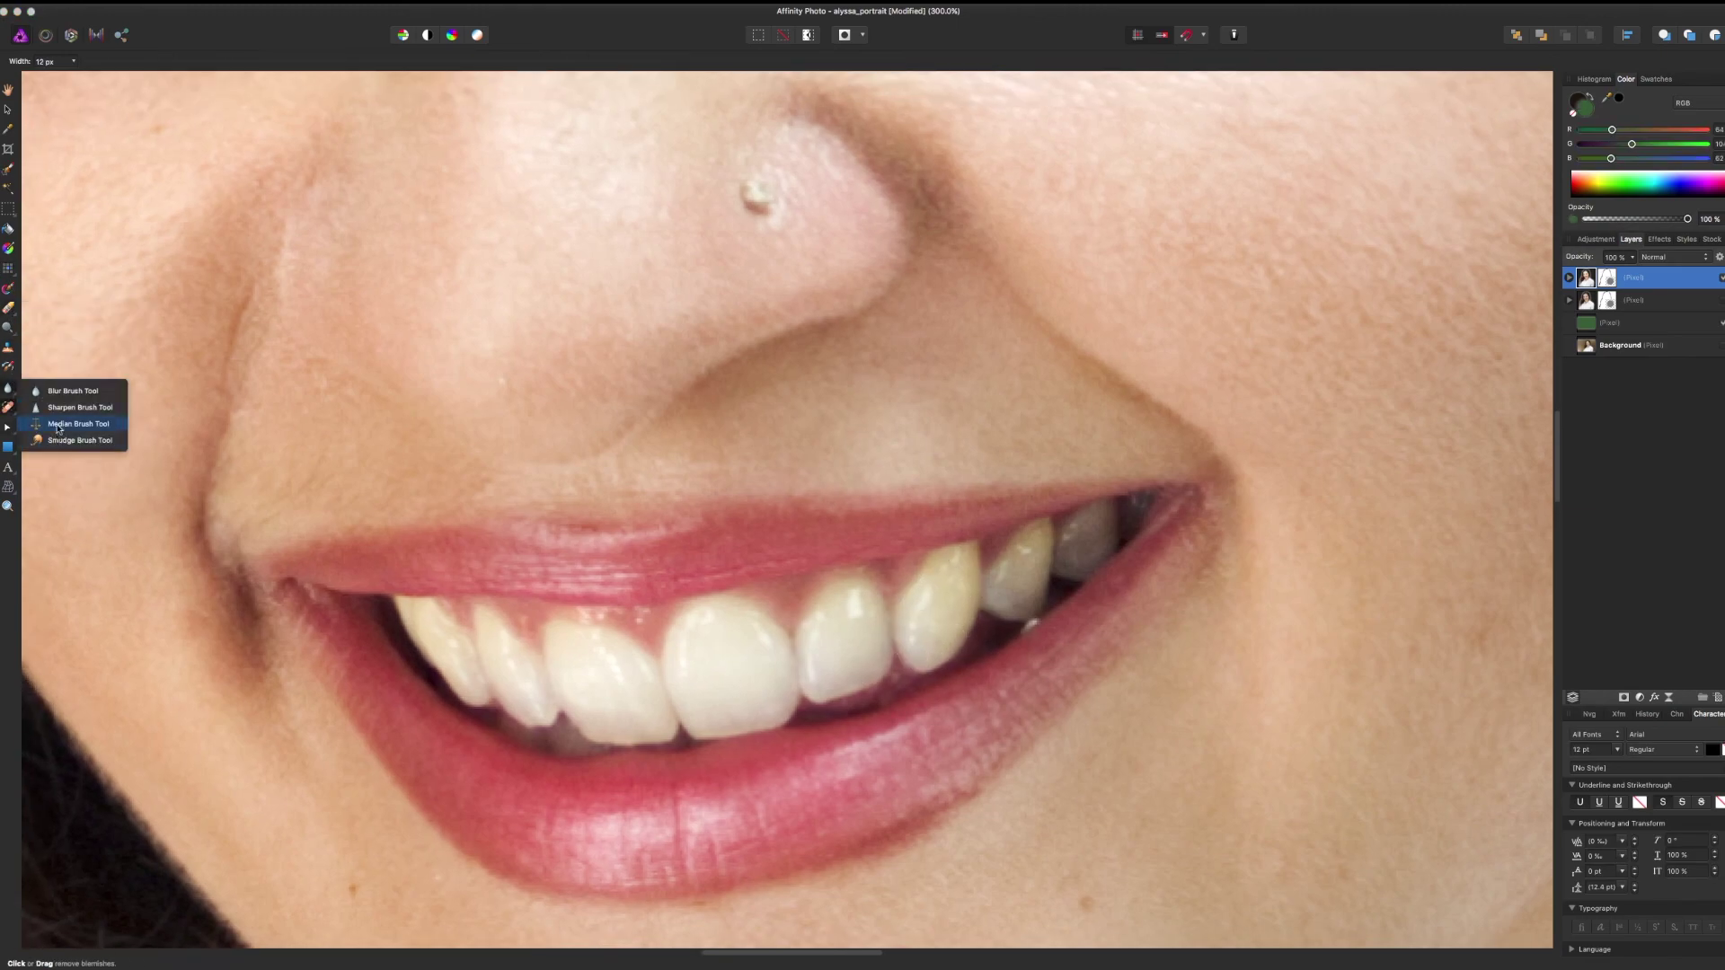
left_click(72, 440)
left_click(12, 273)
left_click(13, 332)
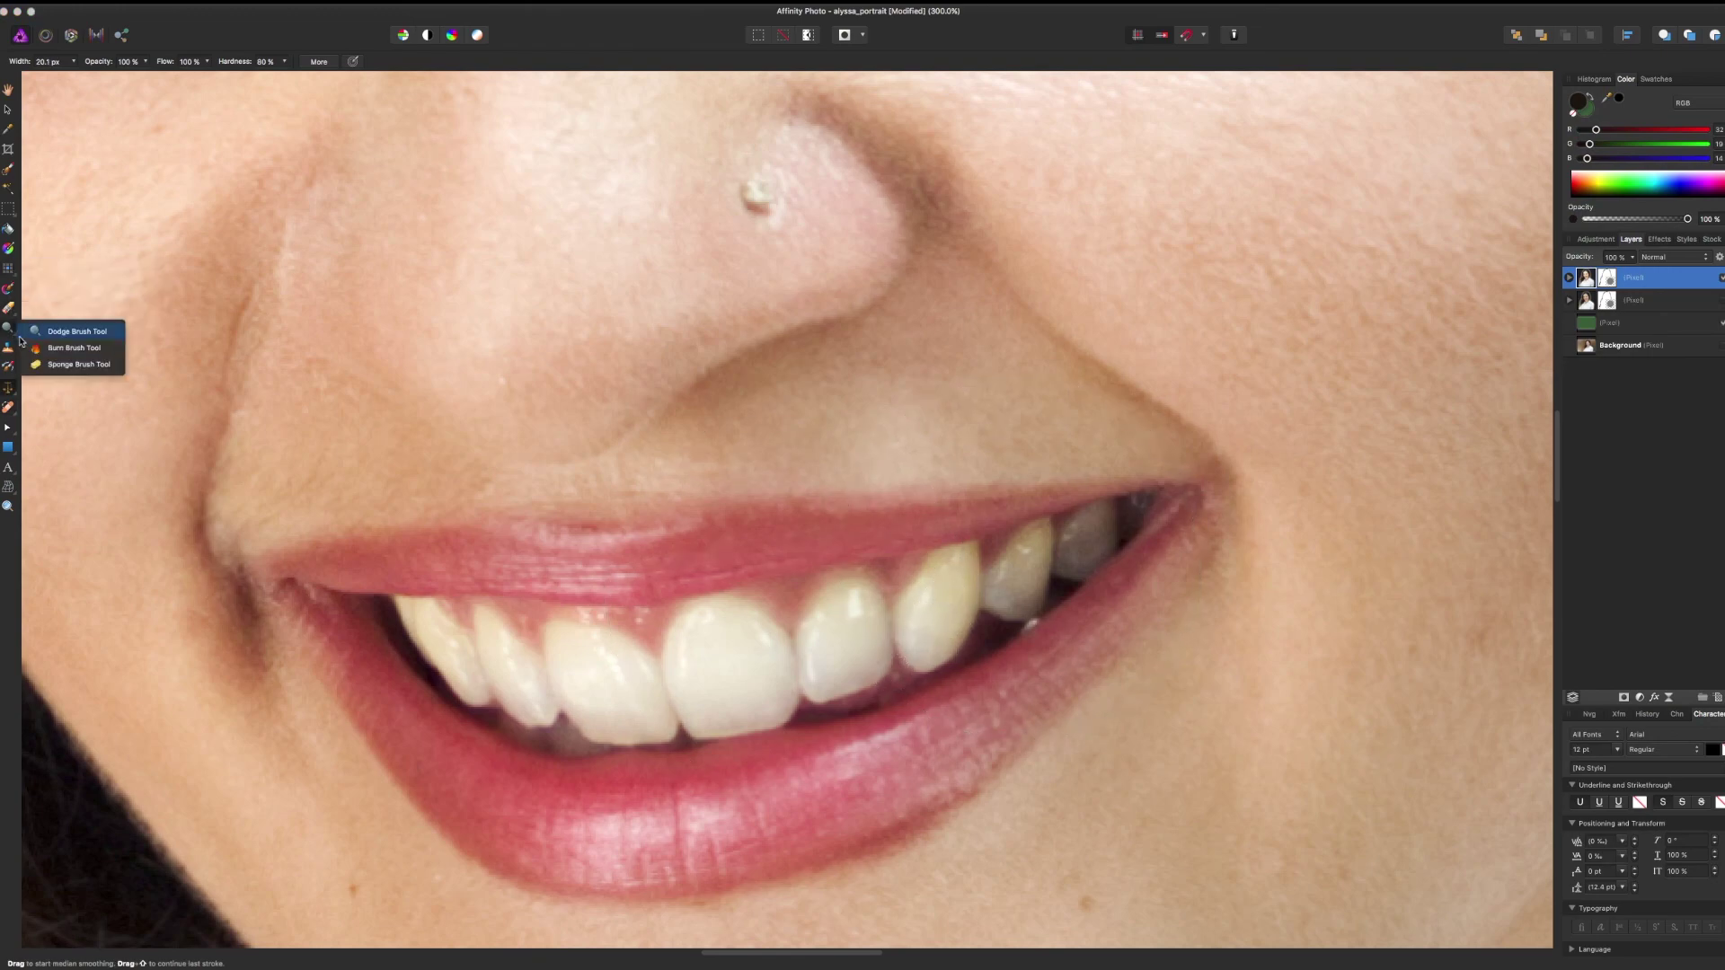
left_click(65, 365)
Add a pixel layer above the woman and set up a white paint brush at 25% opacity with Protect Alpha off
left_click(1718, 698)
key("b")
mouse_move(1596, 129)
left_mouse_down()
mouse_move(1709, 129)
mouse_move(1709, 144)
left_mouse_up()
left_click_drag(1588, 158, 1709, 158)
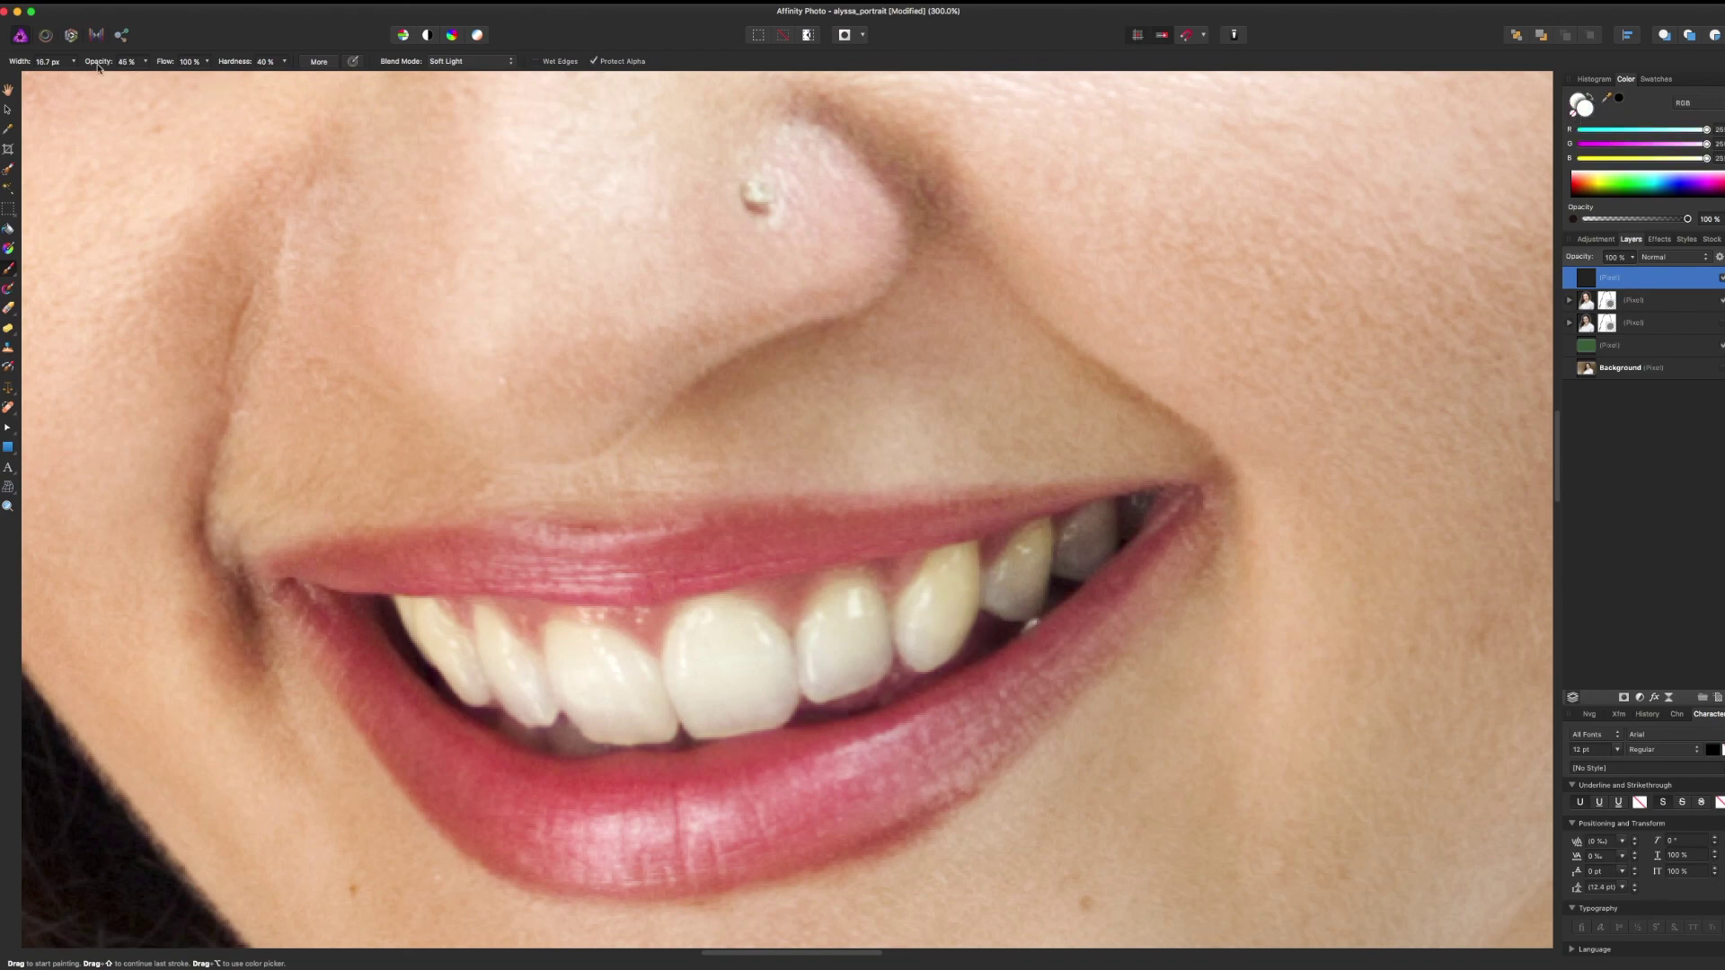
left_click_drag(99, 68, 90, 69)
left_click(595, 61)
Paint white over all of the woman's teeth on the new pixel layer, enlarging the brush for the final strokes
mouse_move(968, 559)
left_mouse_down()
mouse_move(959, 626)
mouse_move(945, 595)
mouse_move(963, 559)
mouse_move(908, 655)
mouse_move(863, 611)
mouse_move(836, 665)
mouse_move(770, 680)
mouse_move(756, 722)
left_mouse_up()
left_click_drag(889, 658, 946, 656)
mouse_move(990, 647)
left_mouse_down()
mouse_move(1024, 619)
mouse_move(986, 620)
mouse_move(1020, 638)
mouse_move(1107, 546)
left_mouse_up()
mouse_move(988, 530)
left_mouse_down()
mouse_move(937, 567)
mouse_move(978, 572)
mouse_move(849, 546)
mouse_move(881, 620)
mouse_move(755, 584)
mouse_move(709, 647)
mouse_move(750, 624)
mouse_move(620, 575)
mouse_move(588, 620)
mouse_move(557, 584)
left_mouse_up()
scroll(966, 570, "right", 4)
scroll(967, 570, "up", 1)
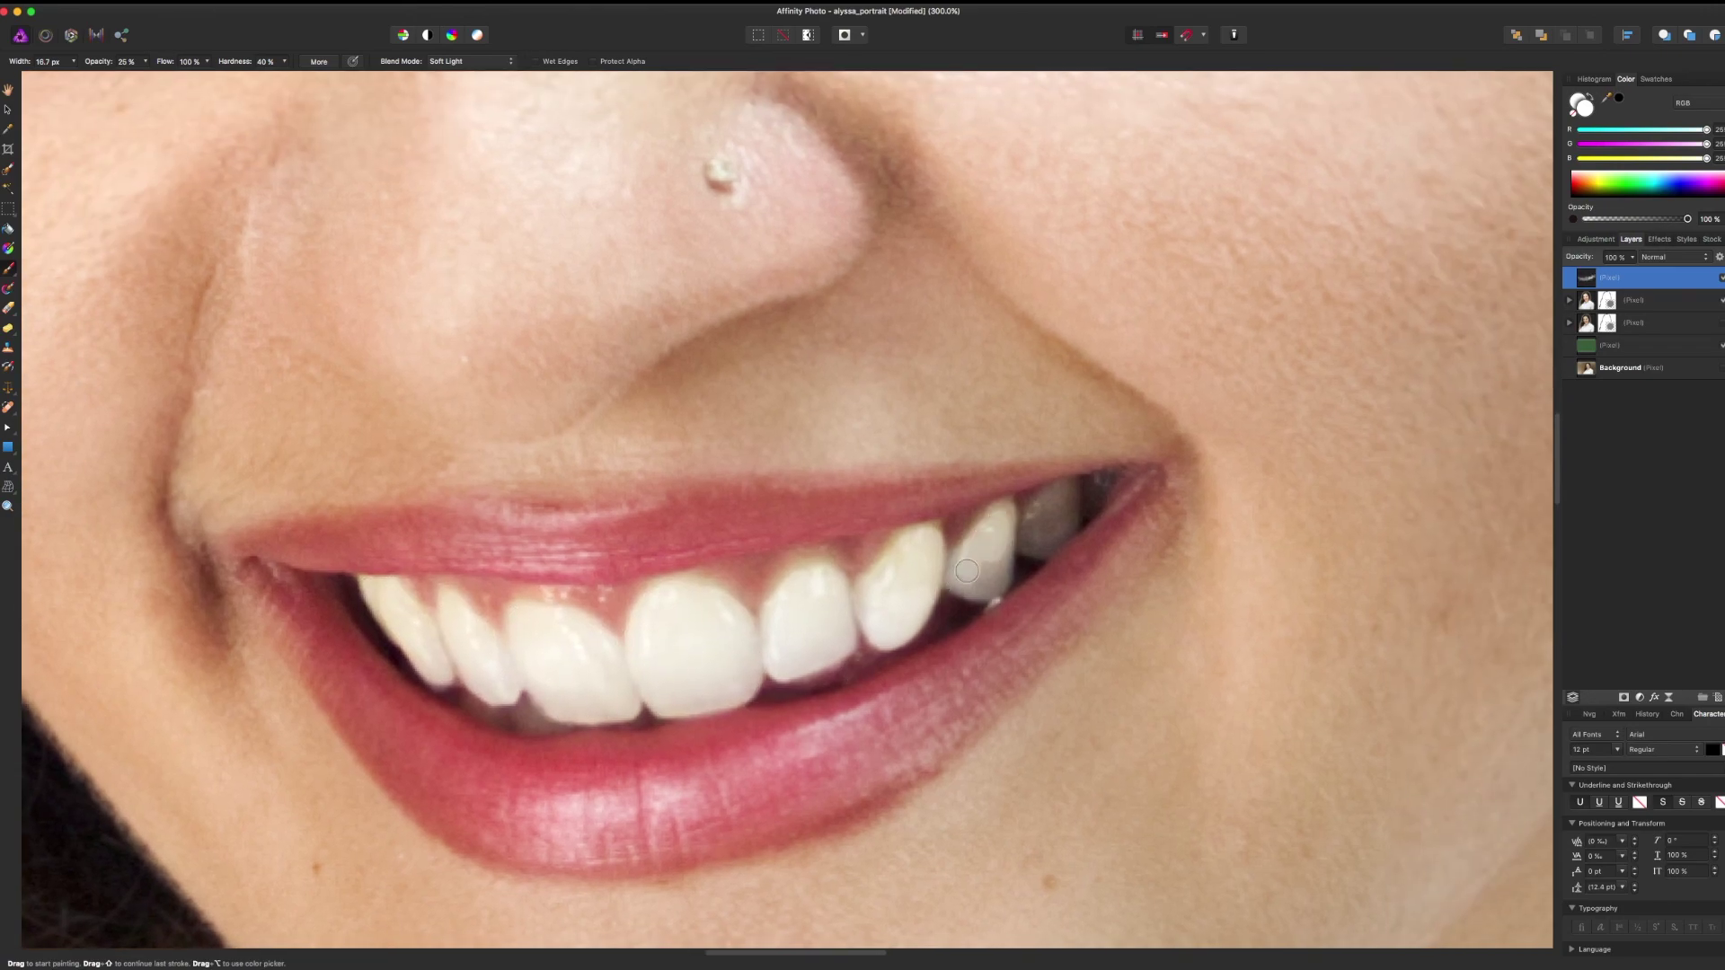
mouse_move(967, 569)
left_mouse_down()
mouse_move(1061, 510)
mouse_move(809, 571)
mouse_move(929, 538)
mouse_move(604, 680)
mouse_move(581, 709)
mouse_move(601, 662)
mouse_move(585, 709)
mouse_move(547, 652)
mouse_move(731, 658)
mouse_move(599, 698)
left_mouse_up()
key("bracketright")
key("bracketright")
key("bracketright")
scroll(709, 639, "down", 1)
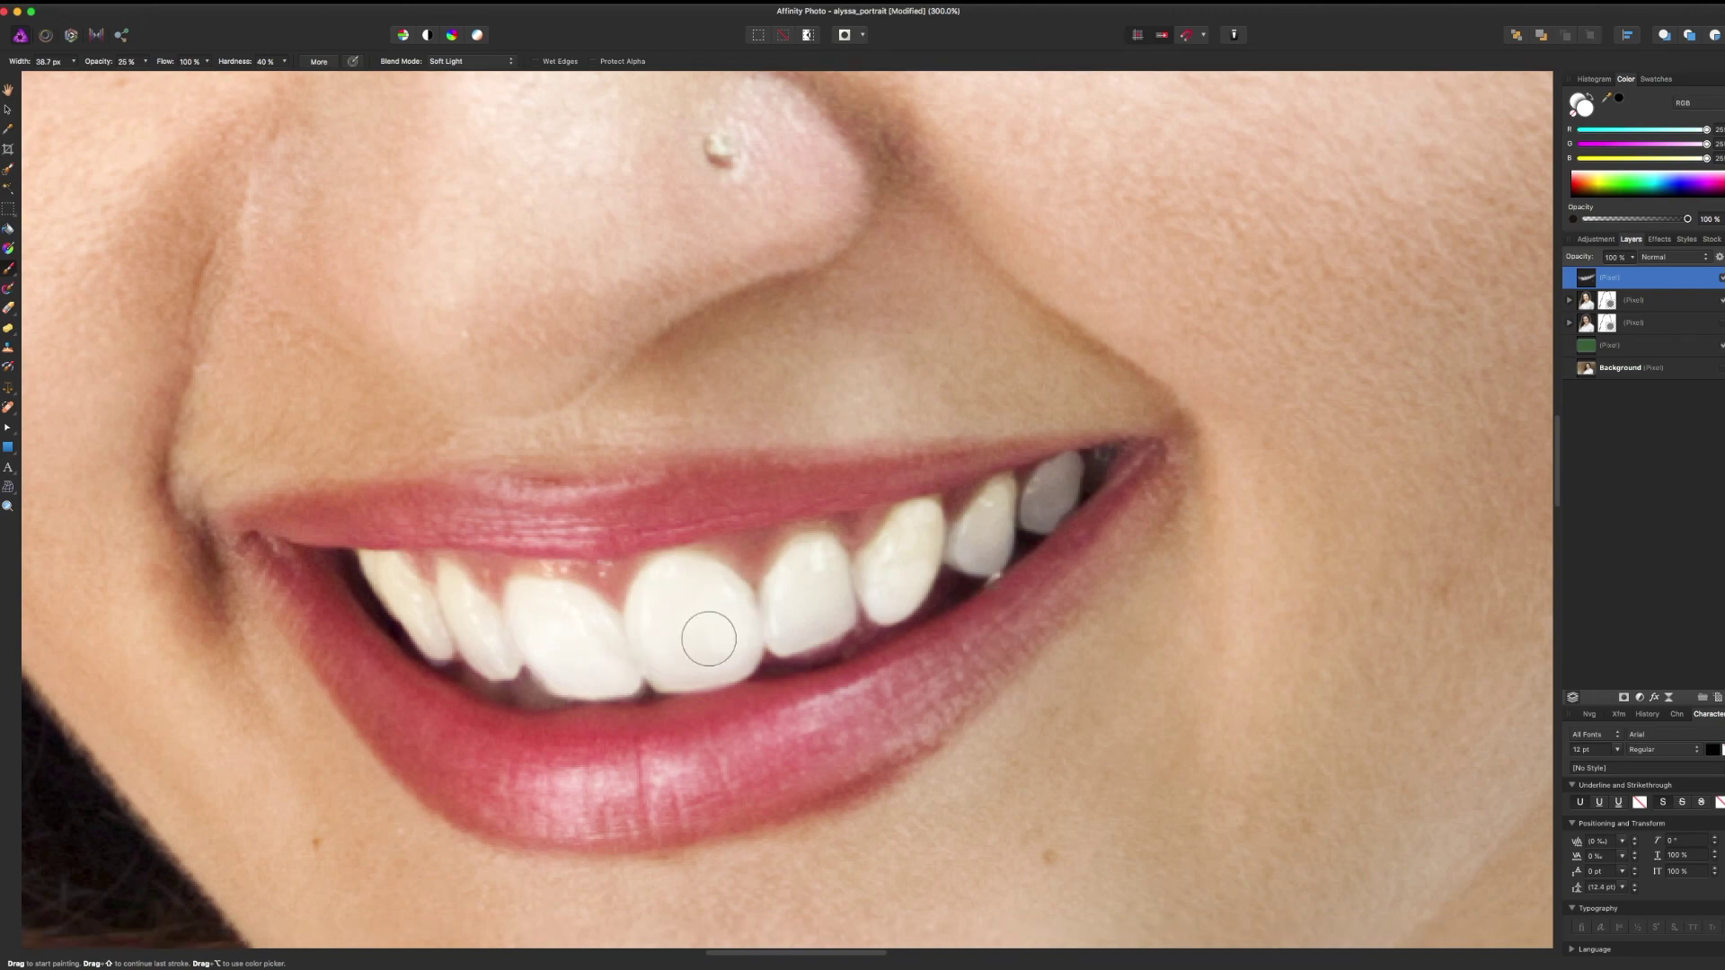
Set the blend mode of the teeth-whitening layer to Soft Light
key("super+minus")
key("super+minus")
key("super+minus")
key("super+minus")
key("super+minus")
key("super+minus")
key("super+minus")
key("super+minus")
key("super+plus")
key("v")
left_click(1329, 386)
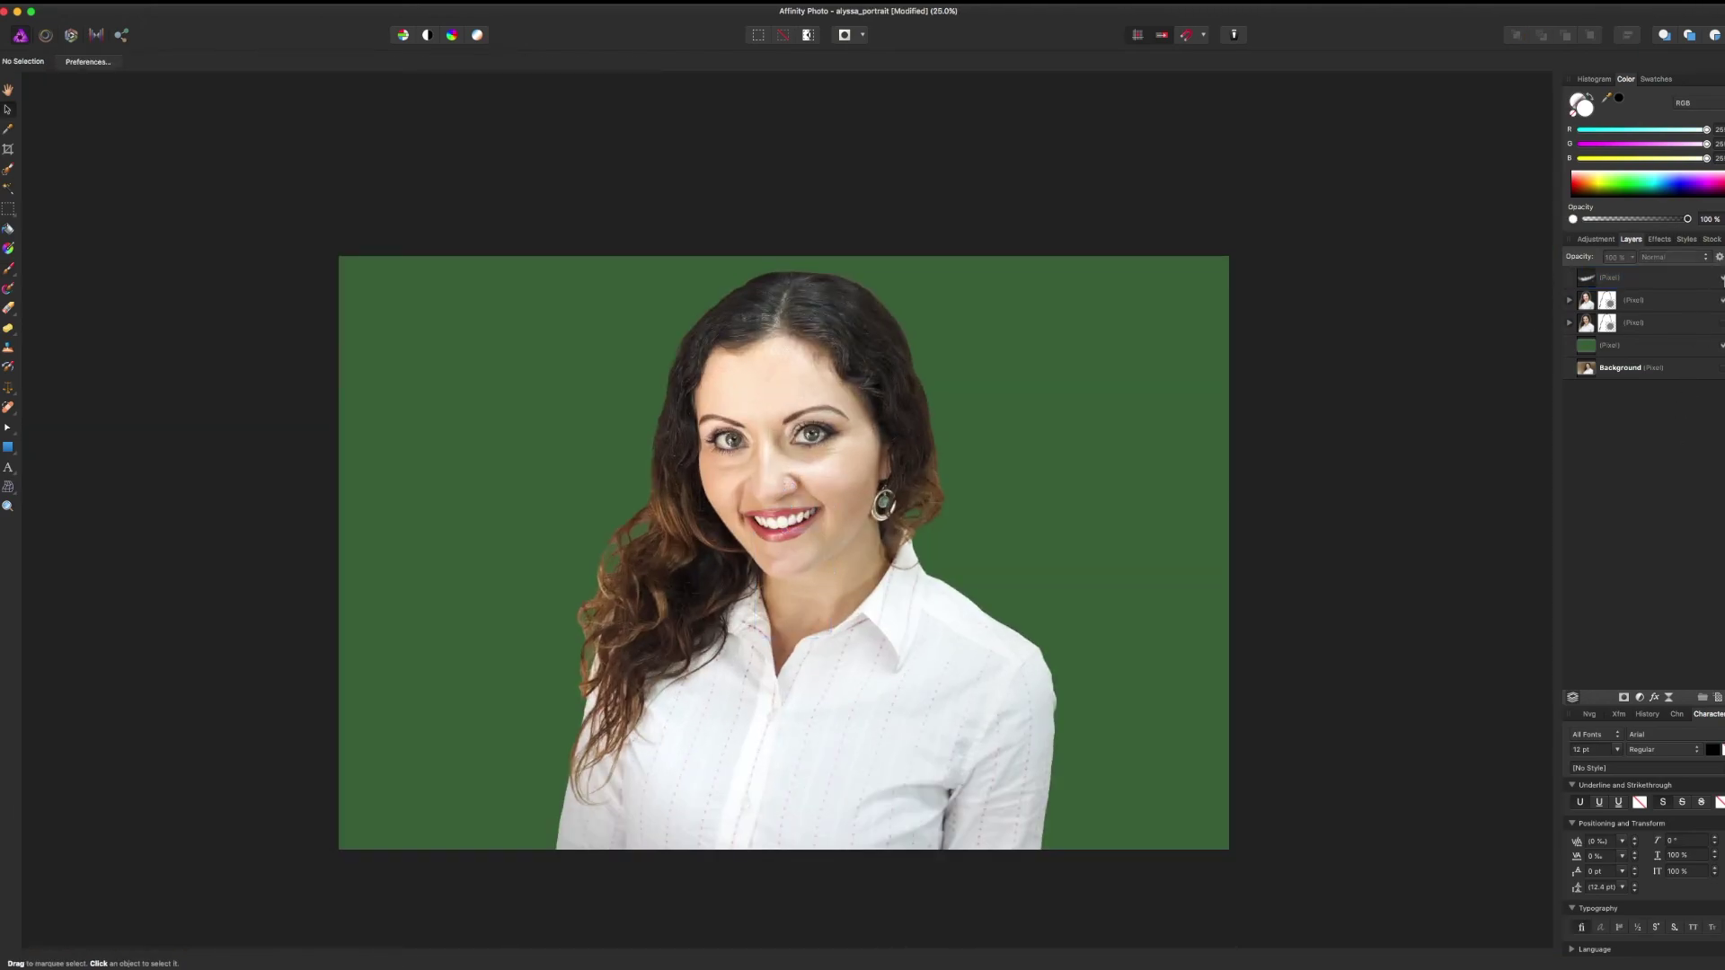
left_click(1671, 277)
left_click(1664, 257)
left_click(1660, 374)
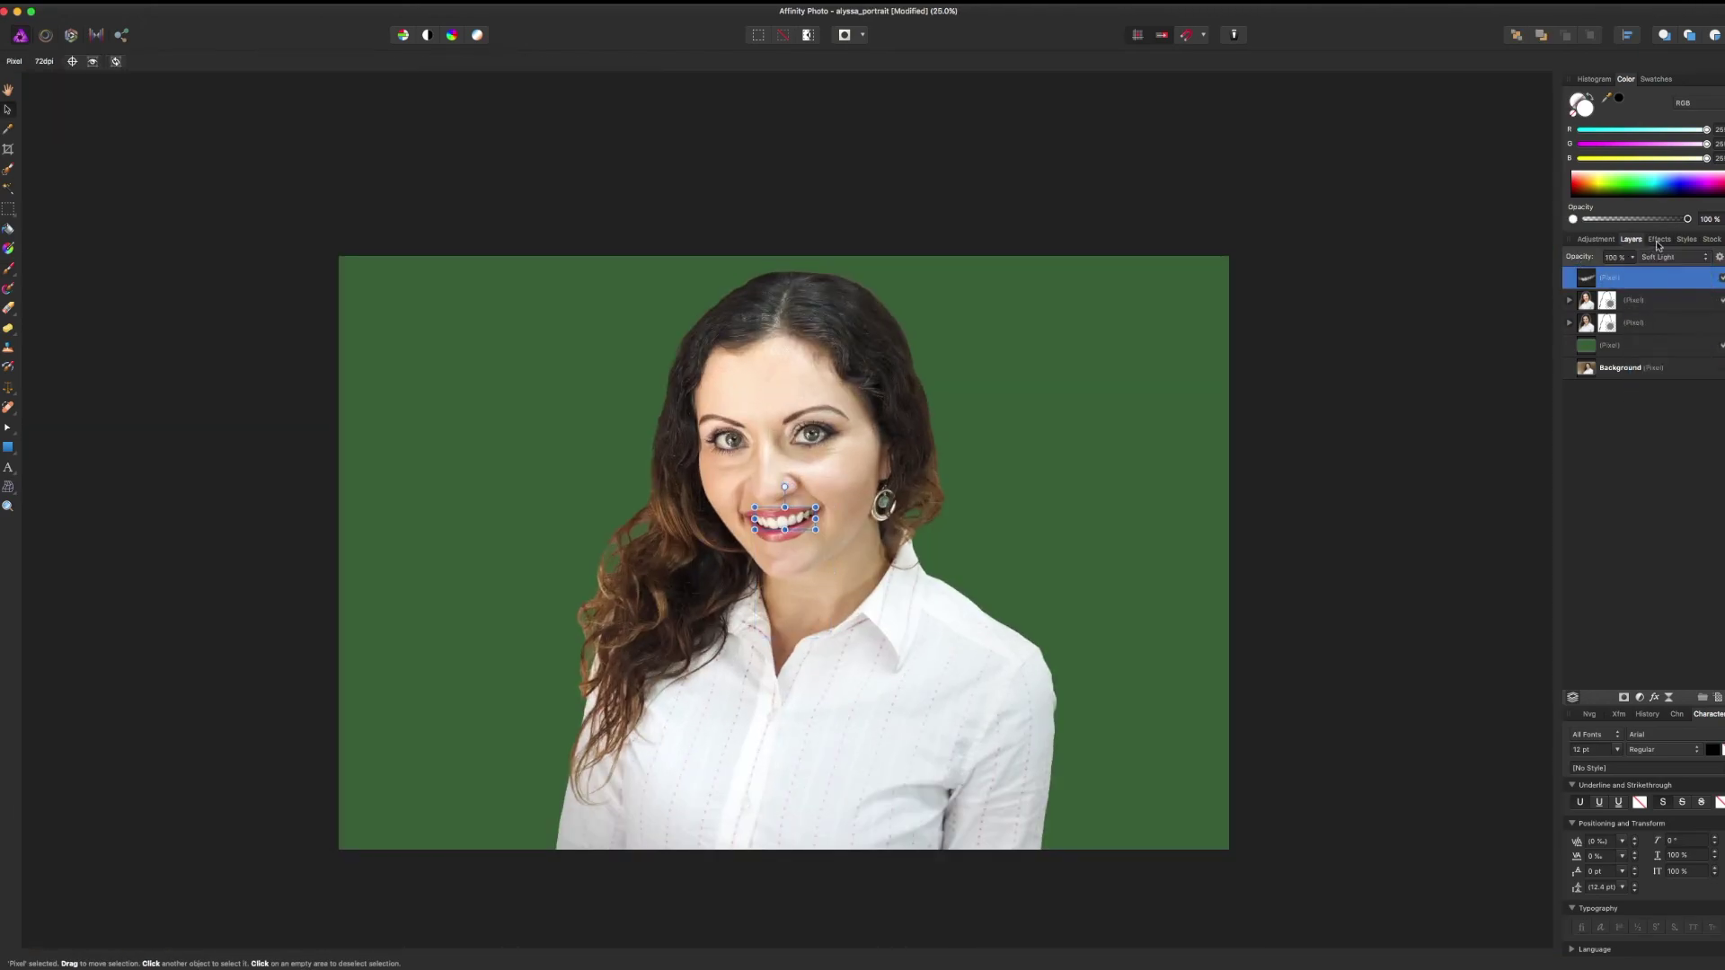
left_click(1702, 493)
Hide the green layer, group the teeth-whitening layer with the woman's layers, and name the group with her first name and "portrait"
left_click(1722, 345)
left_click(1671, 301)
left_click(1671, 278, "shift")
key("super+g")
double_click(1611, 277)
type("alyssa")
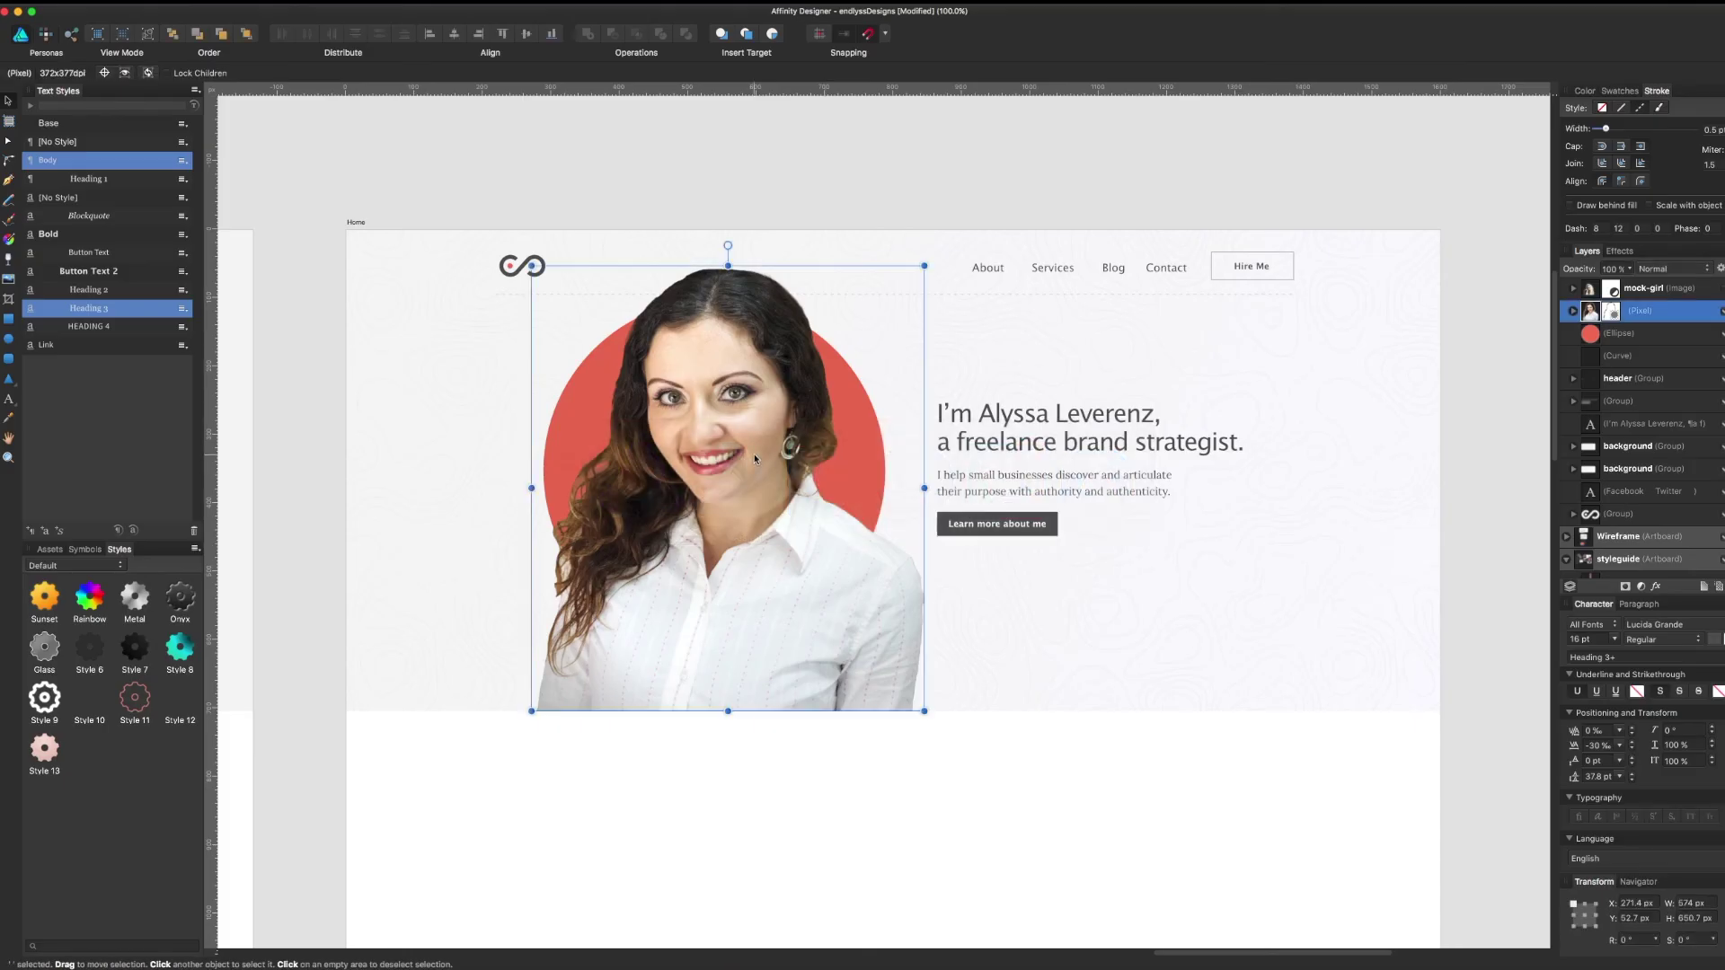
Switch to Affinity Designer, replace the earlier cut-out with the grouped portrait, and place it over the hero's red circle at about 550 × 630 px
key("super+1")
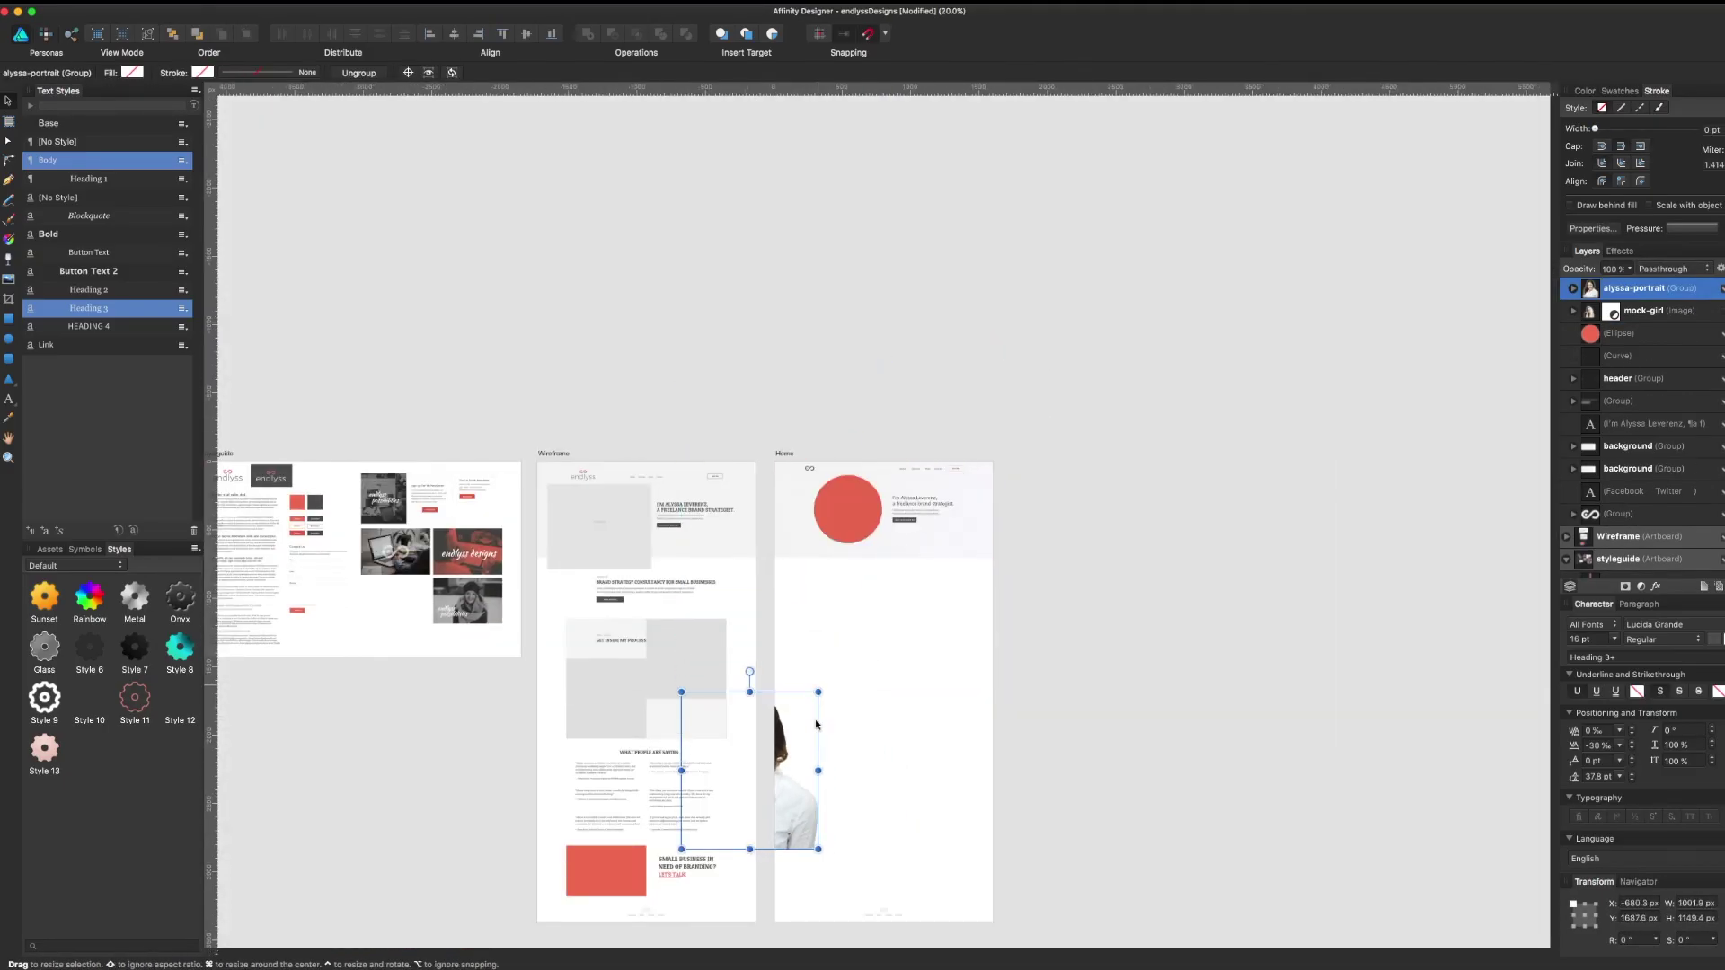
left_click_drag(740, 770, 851, 500)
key("super+1")
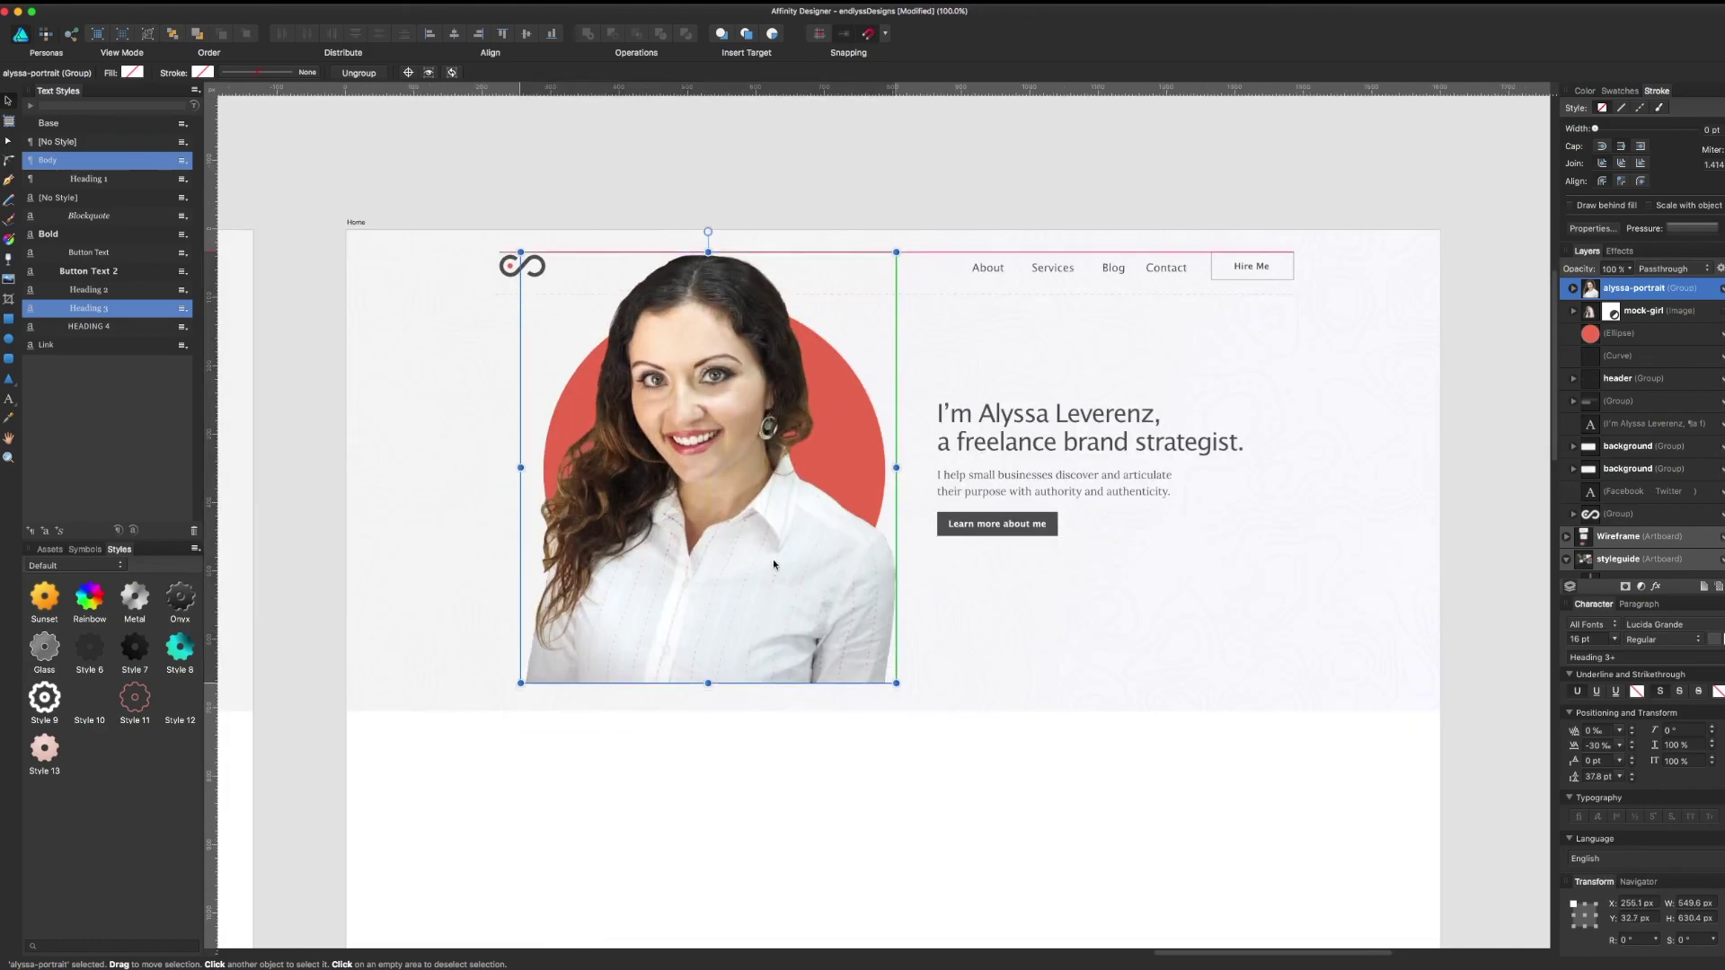
Enlarge the portrait group to about 581 × 667 px so its lower edge meets the hero background's bottom edge
left_click_drag(520, 684, 496, 711)
left_click(950, 805)
scroll(951, 805, "right", 1)
Enlarge the red circle slightly and move it left to centre it behind the woman, and reselect the portrait group
double_click(804, 431)
left_click_drag(844, 684, 877, 686)
left_click_drag(809, 431, 774, 442)
left_click(1344, 713)
left_click(781, 659)
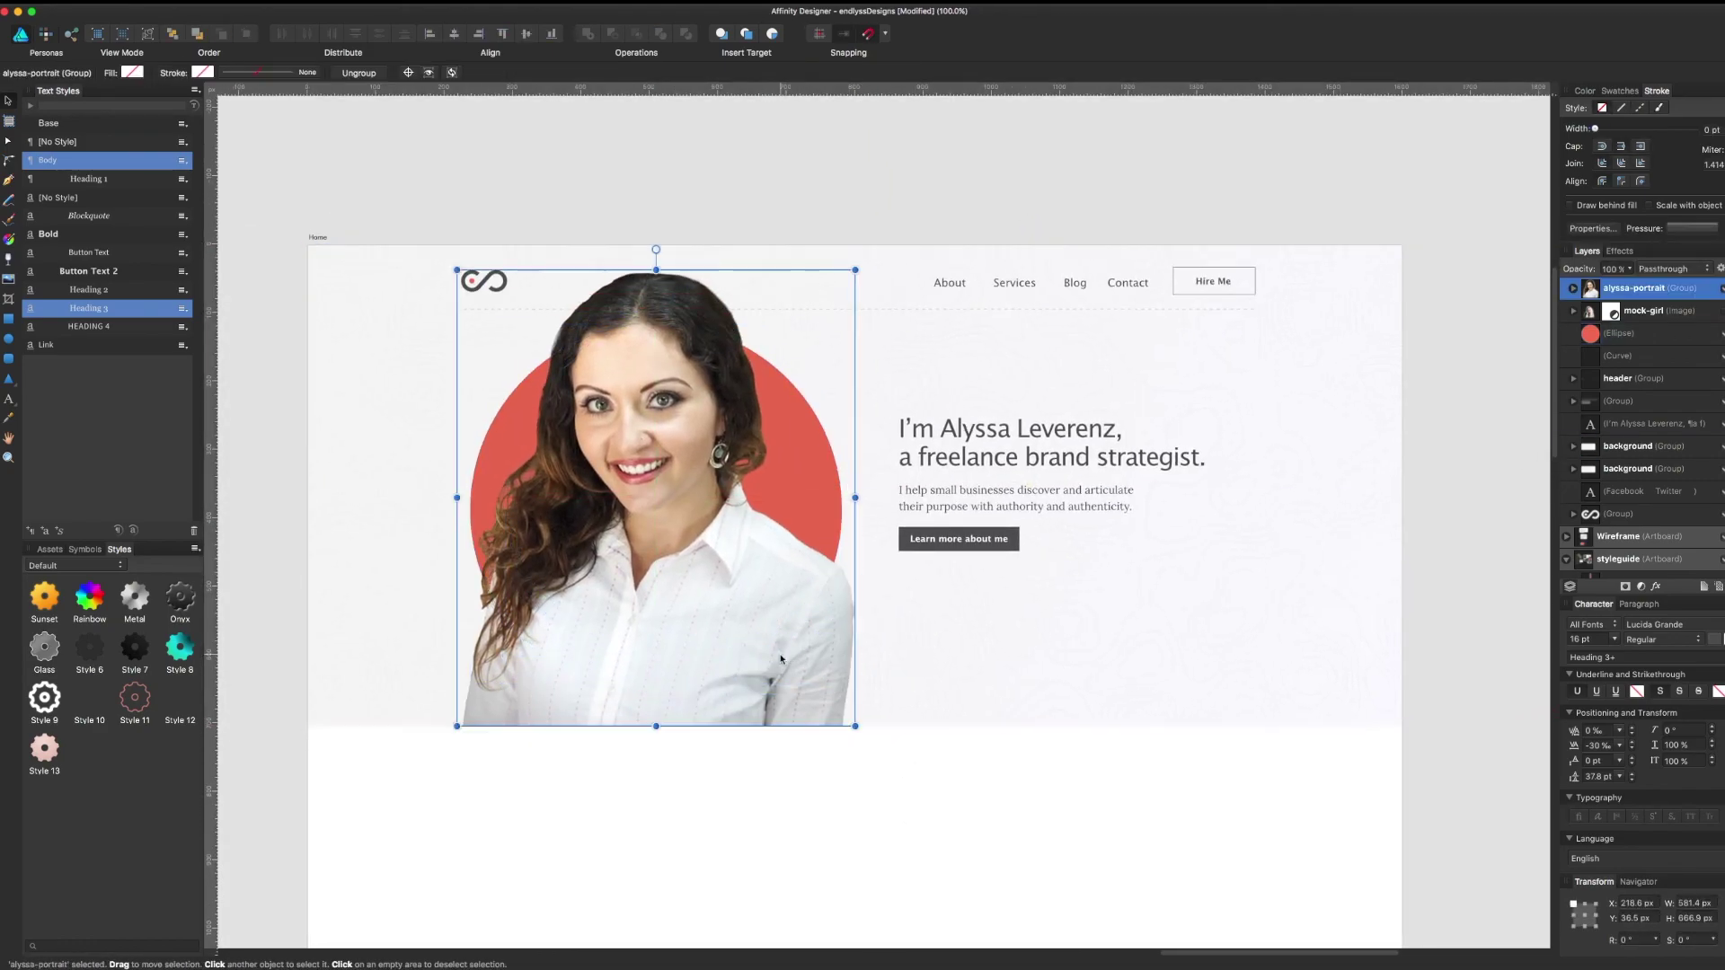